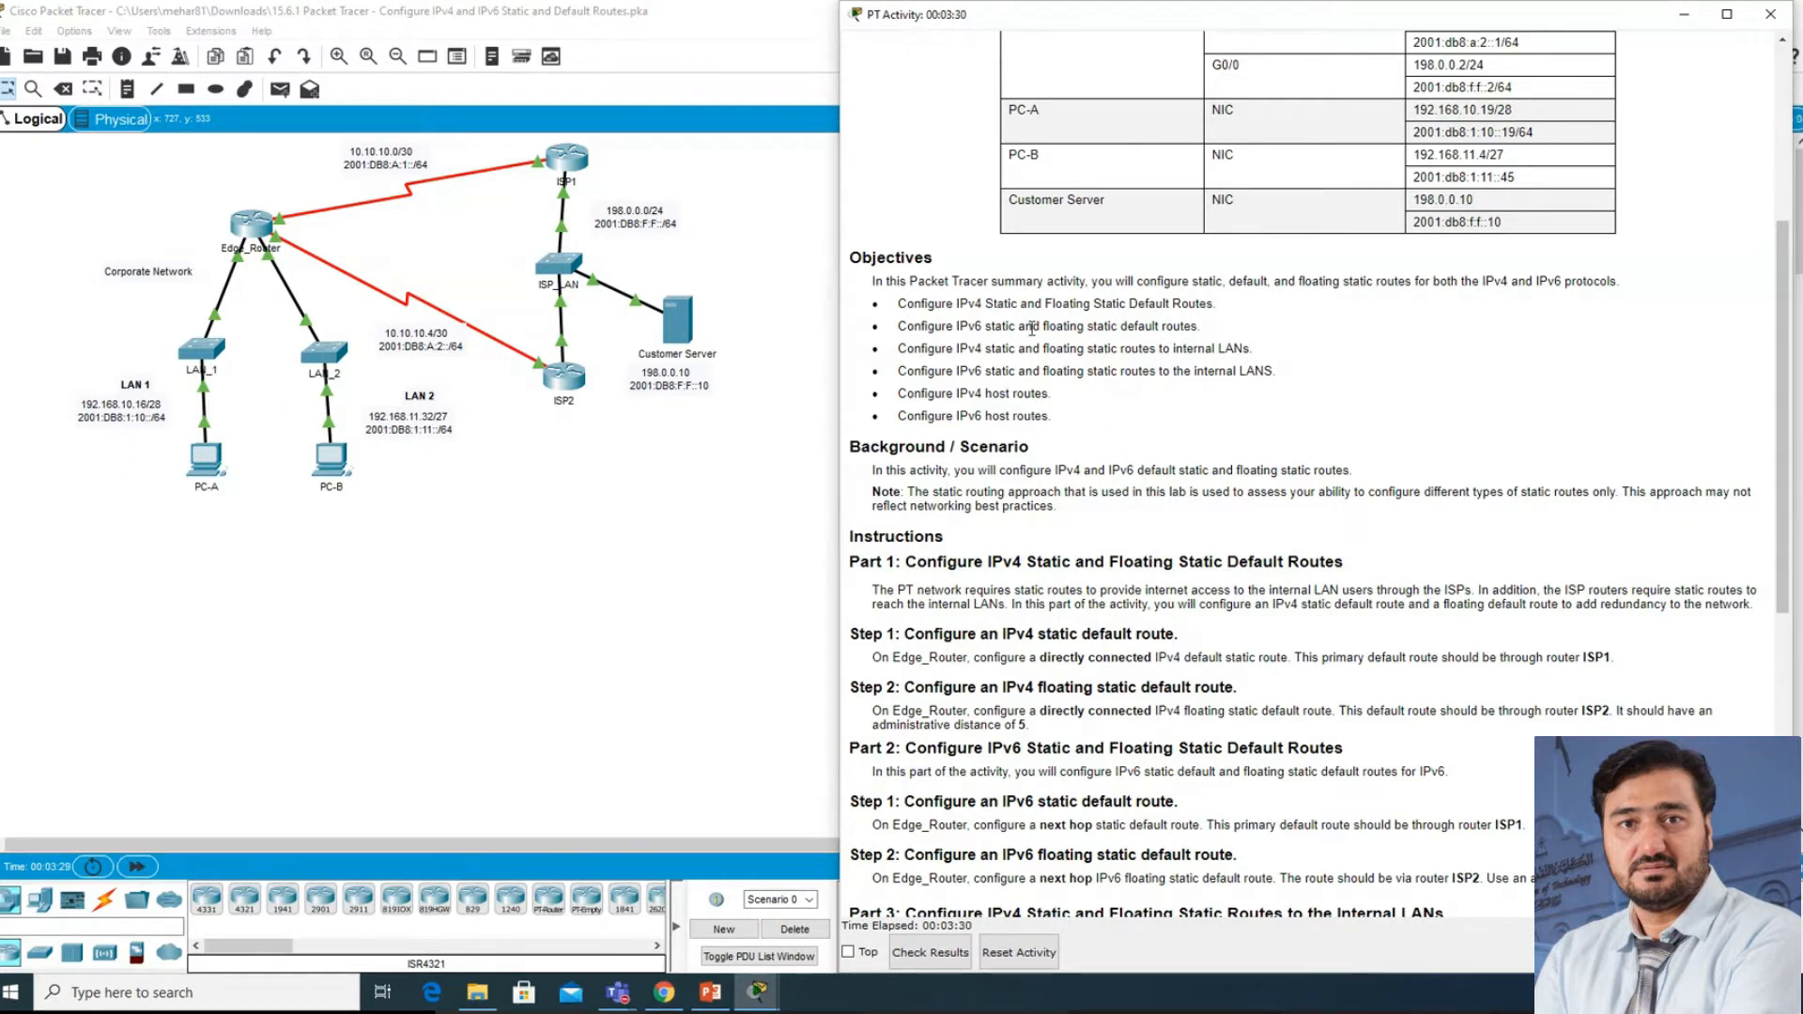
- Read the activity's objectives and background scenario on IPv4 and IPv6 static, default, floating static and host routes
scroll(1032, 327, "up", 2)
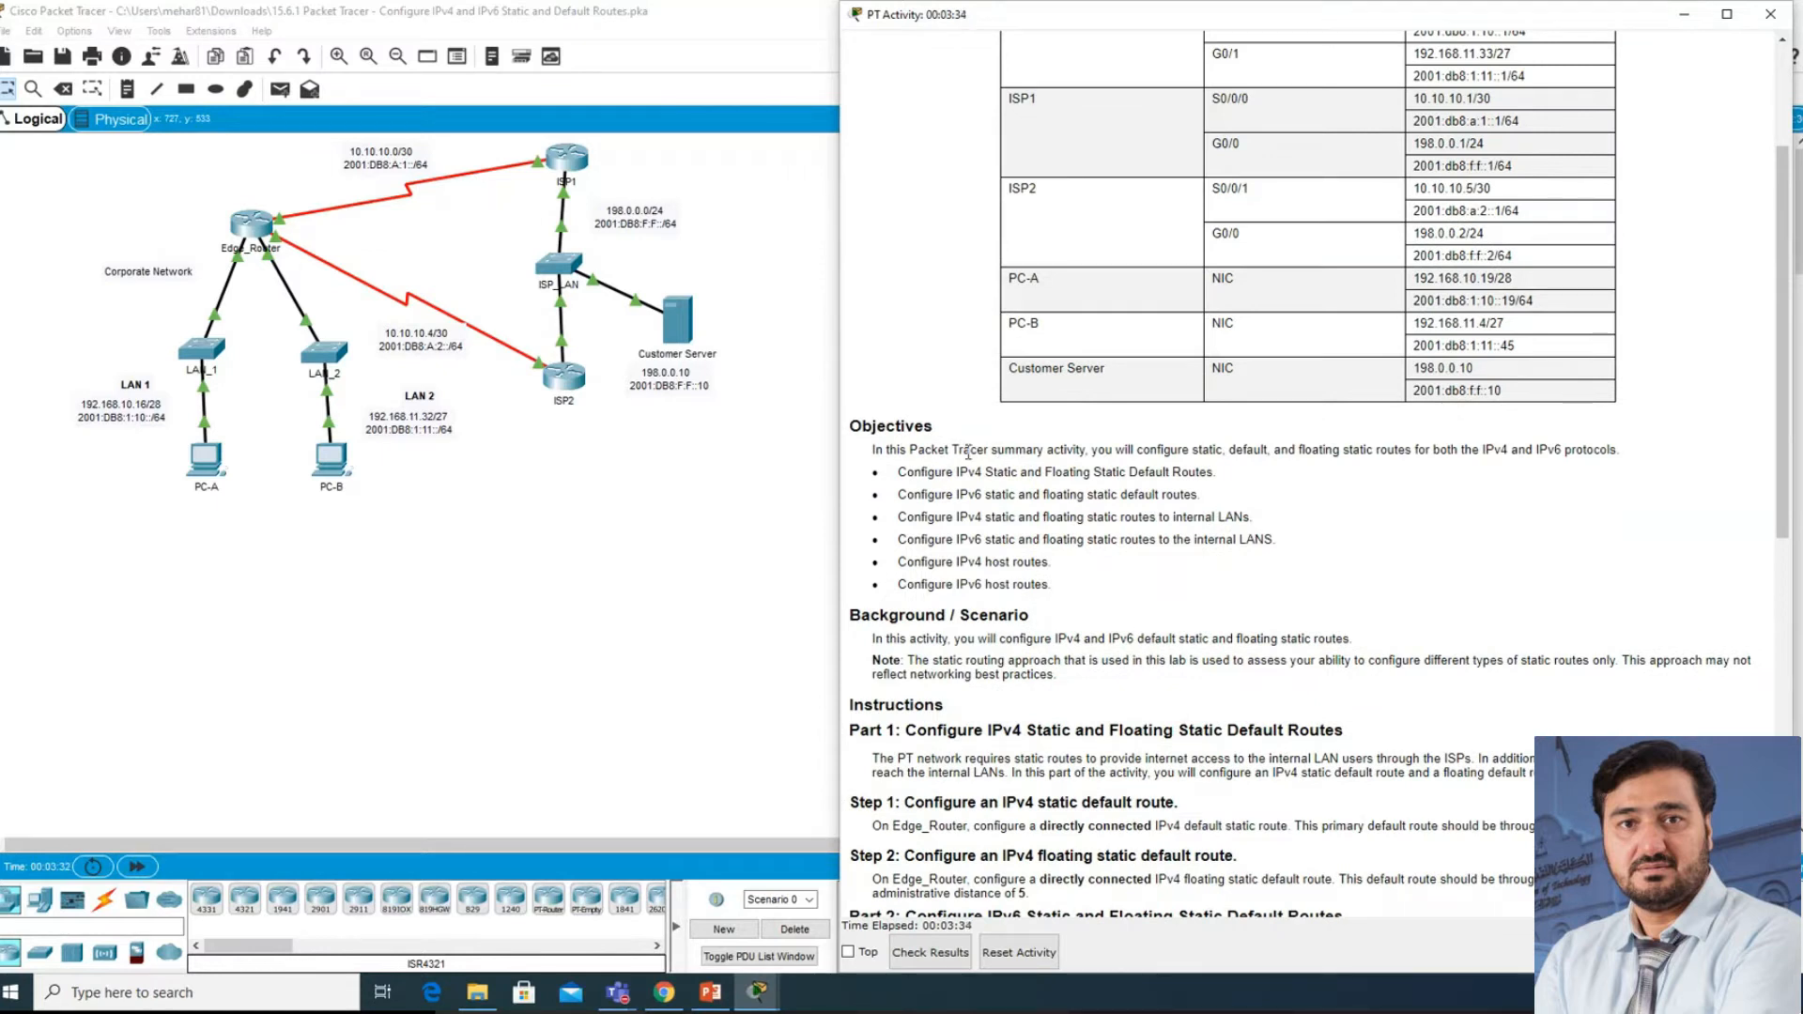
left_click_drag(964, 453, 1417, 451)
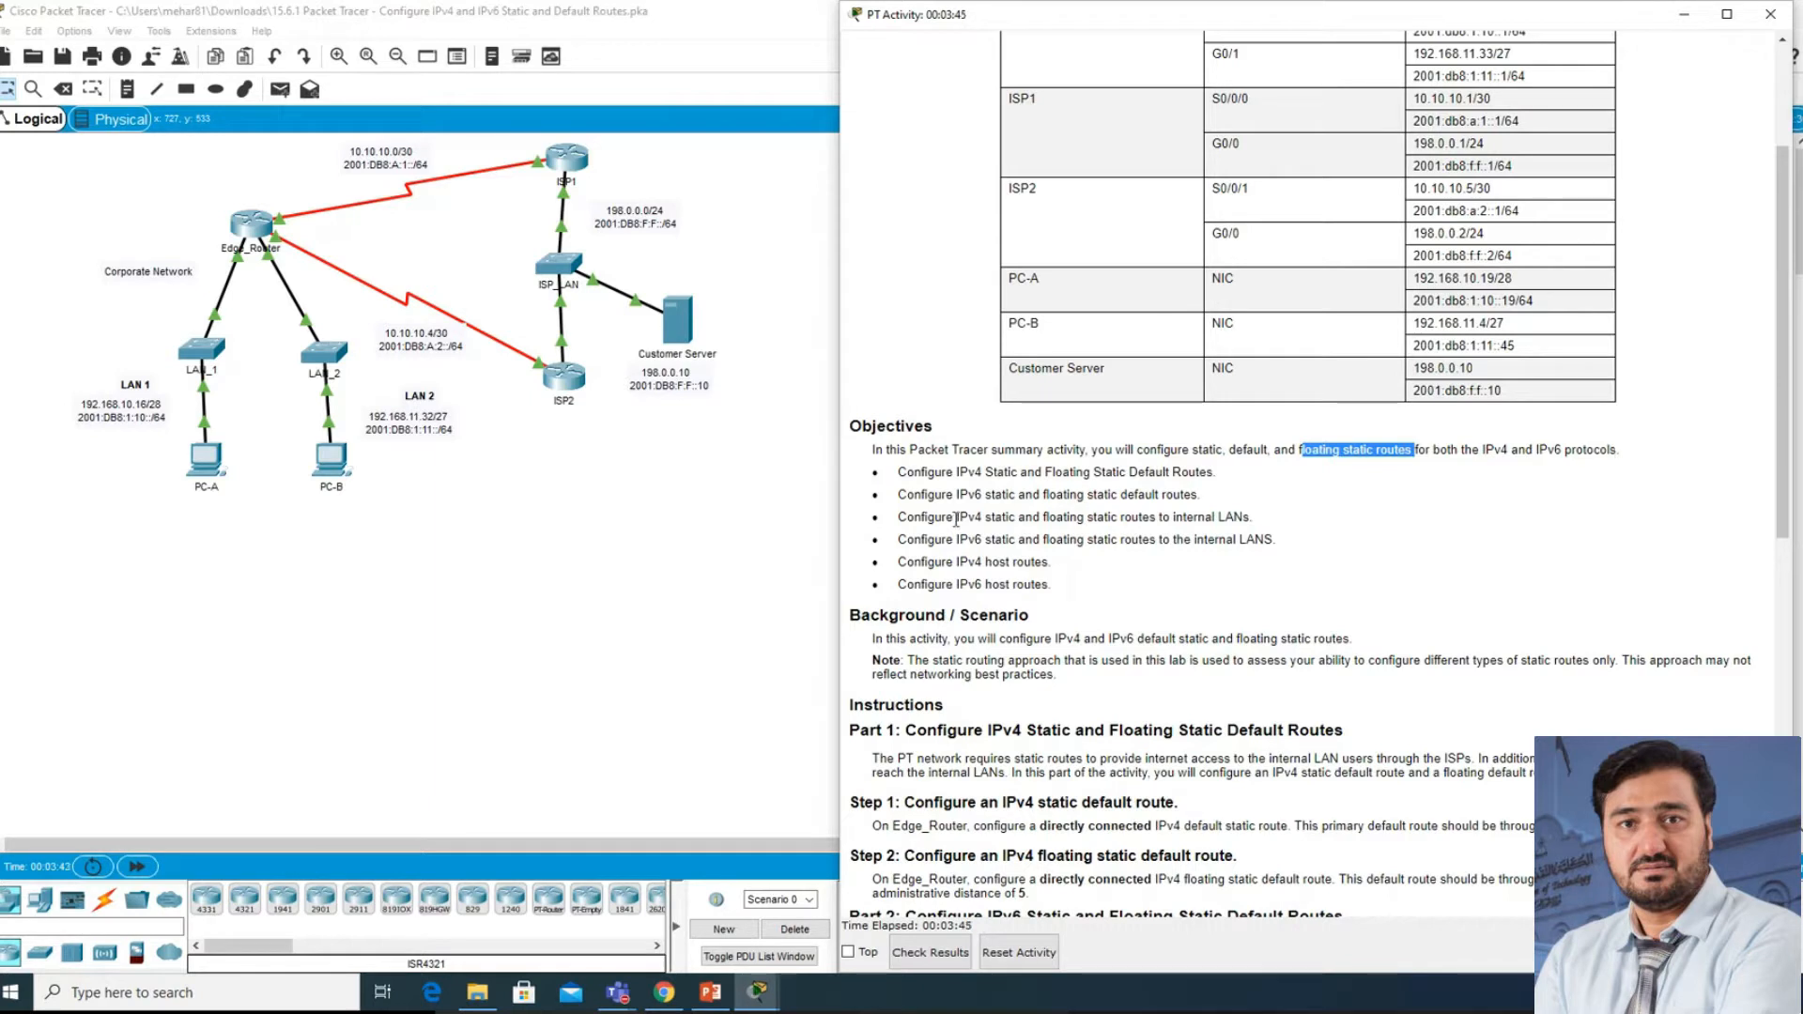
scroll(958, 507, "down", 1)
left_click_drag(904, 415, 1216, 414)
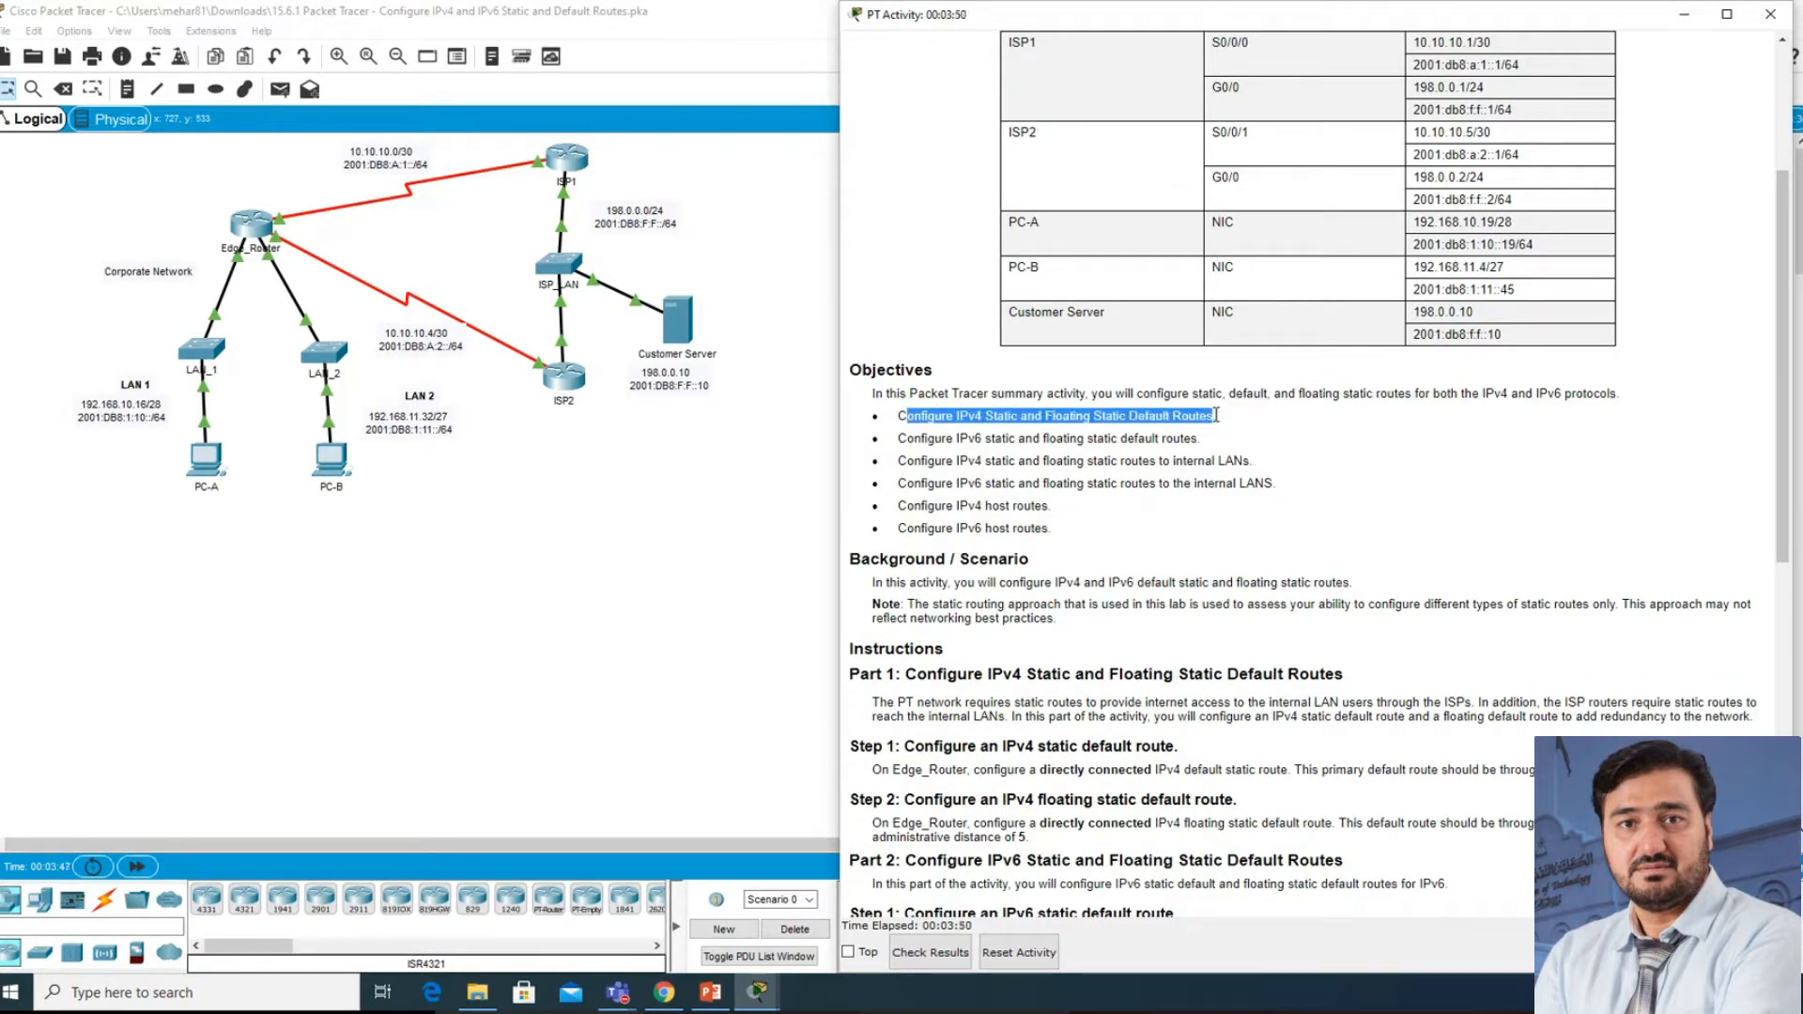
left_click_drag(904, 439, 1200, 433)
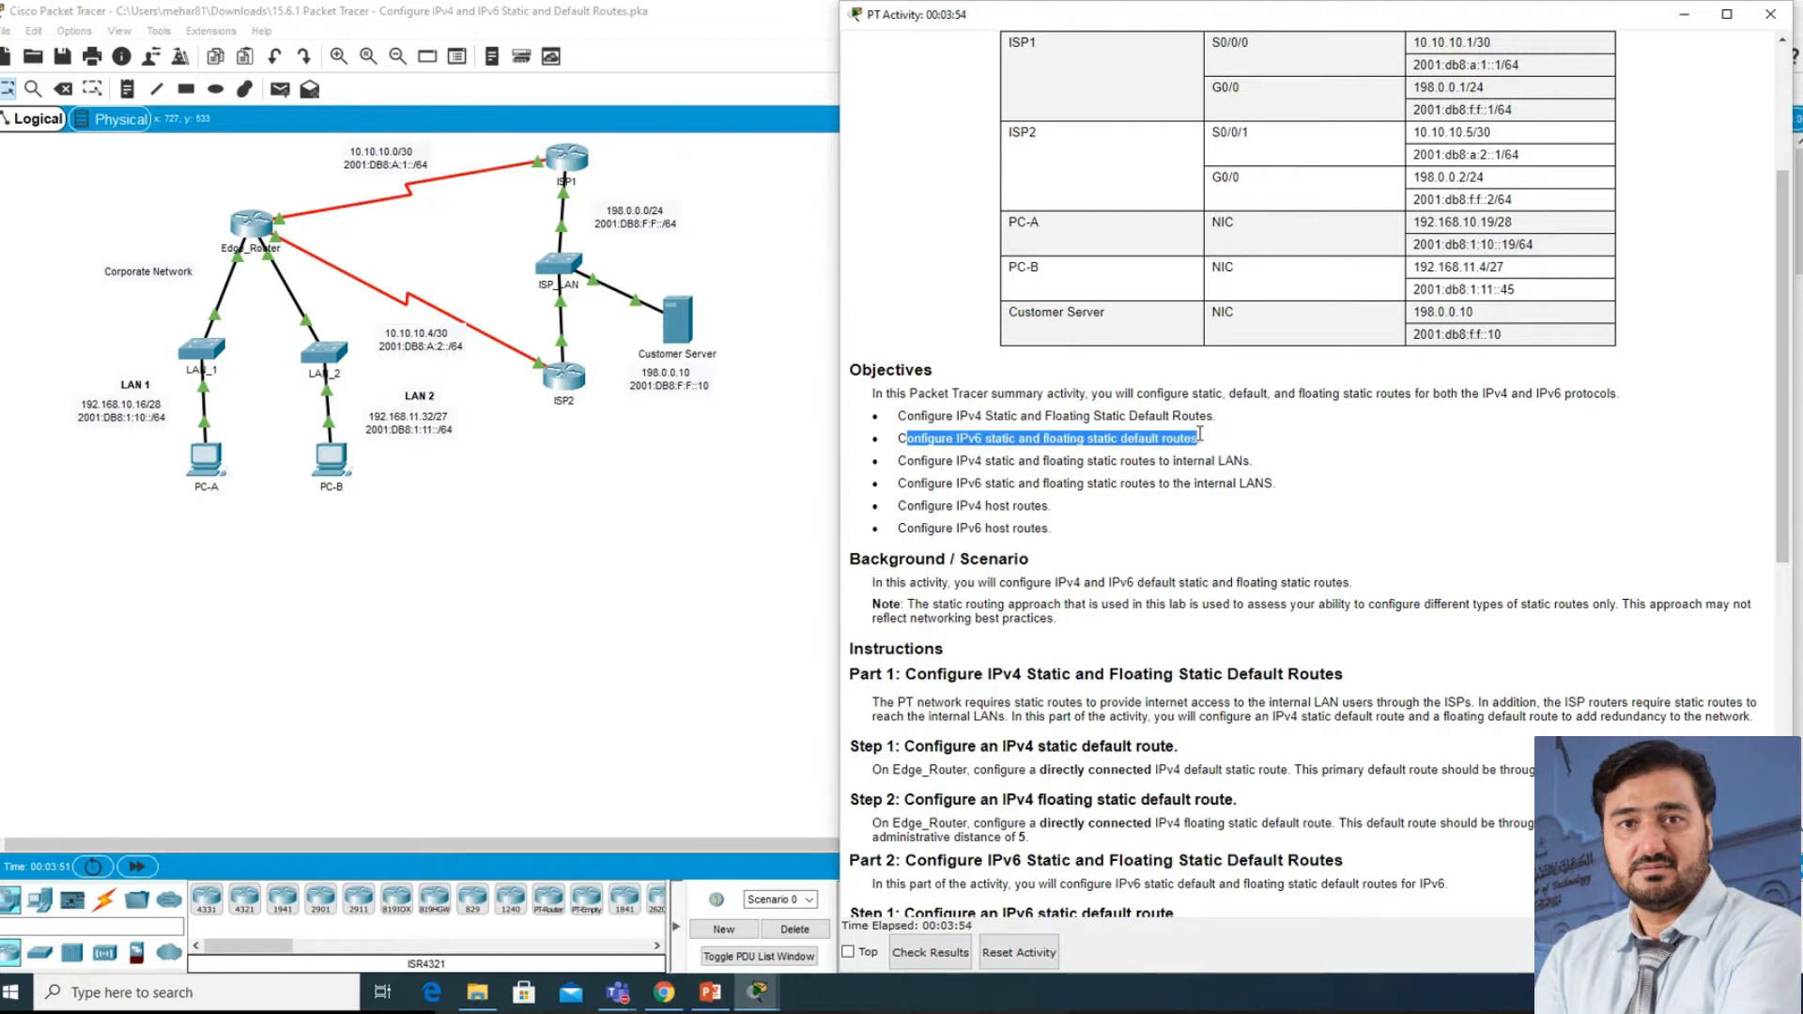
left_click_drag(897, 460, 1259, 467)
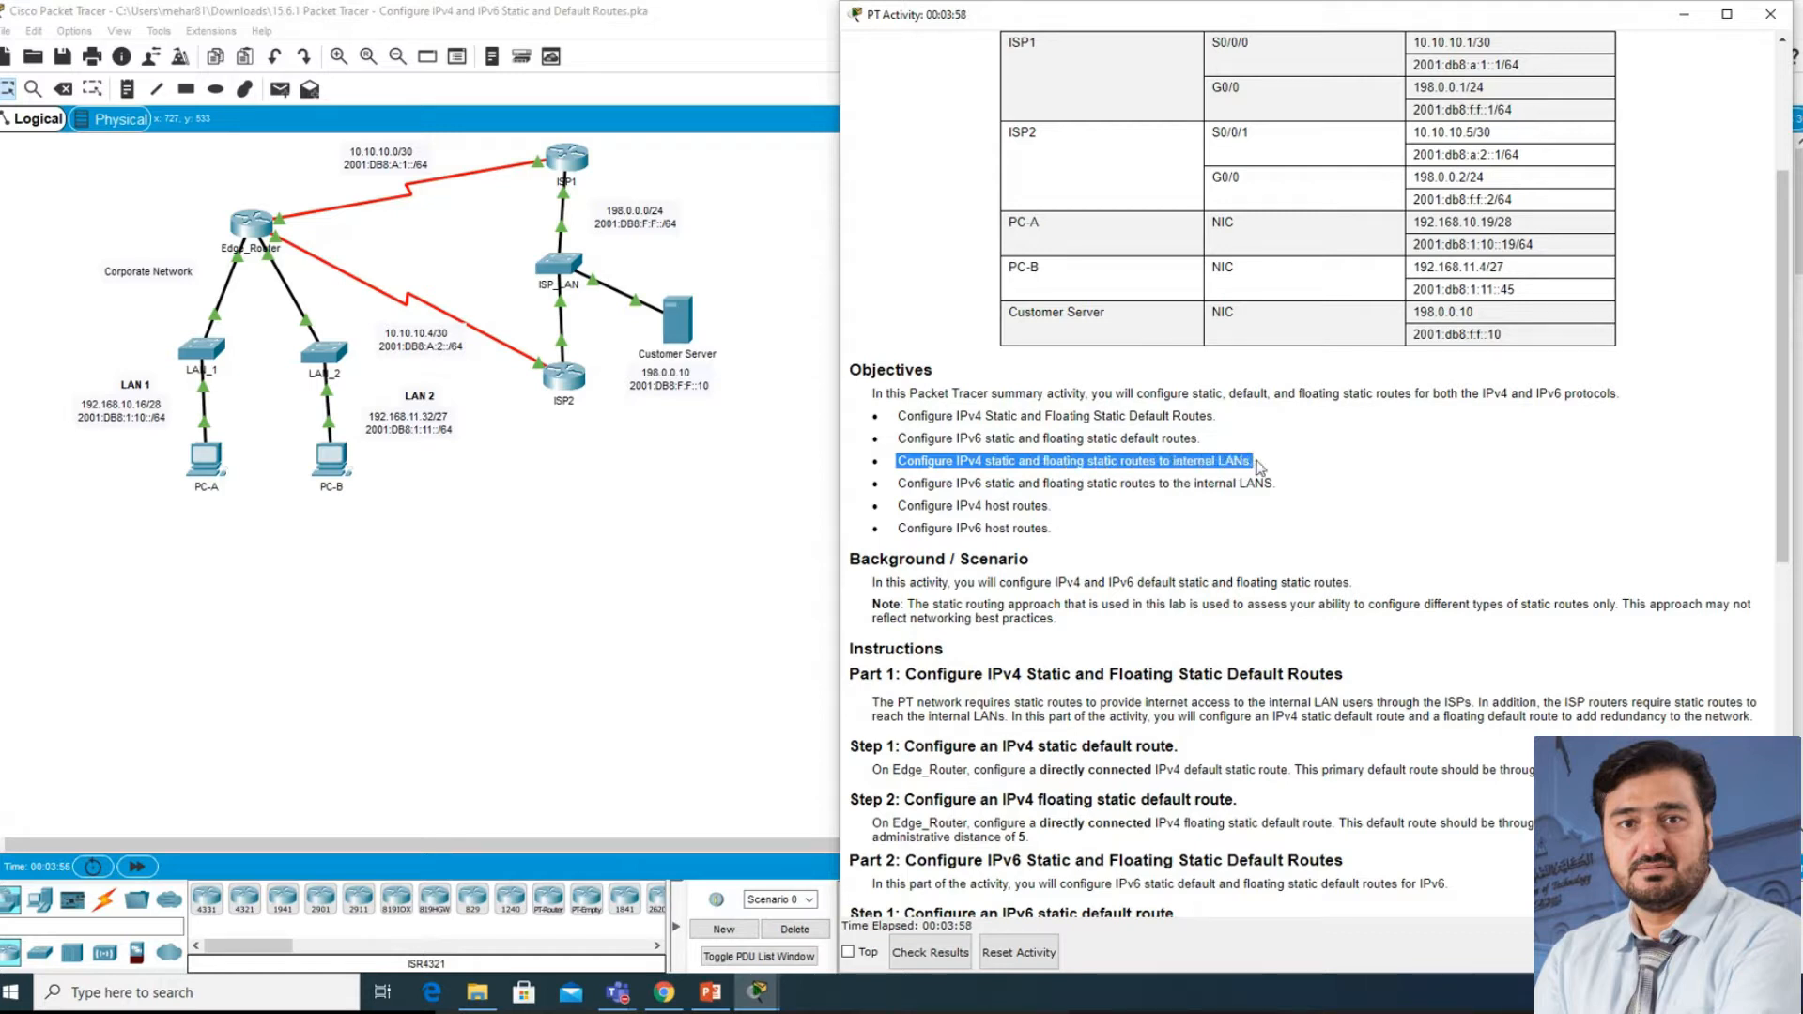
scroll(1108, 489, "down", 1)
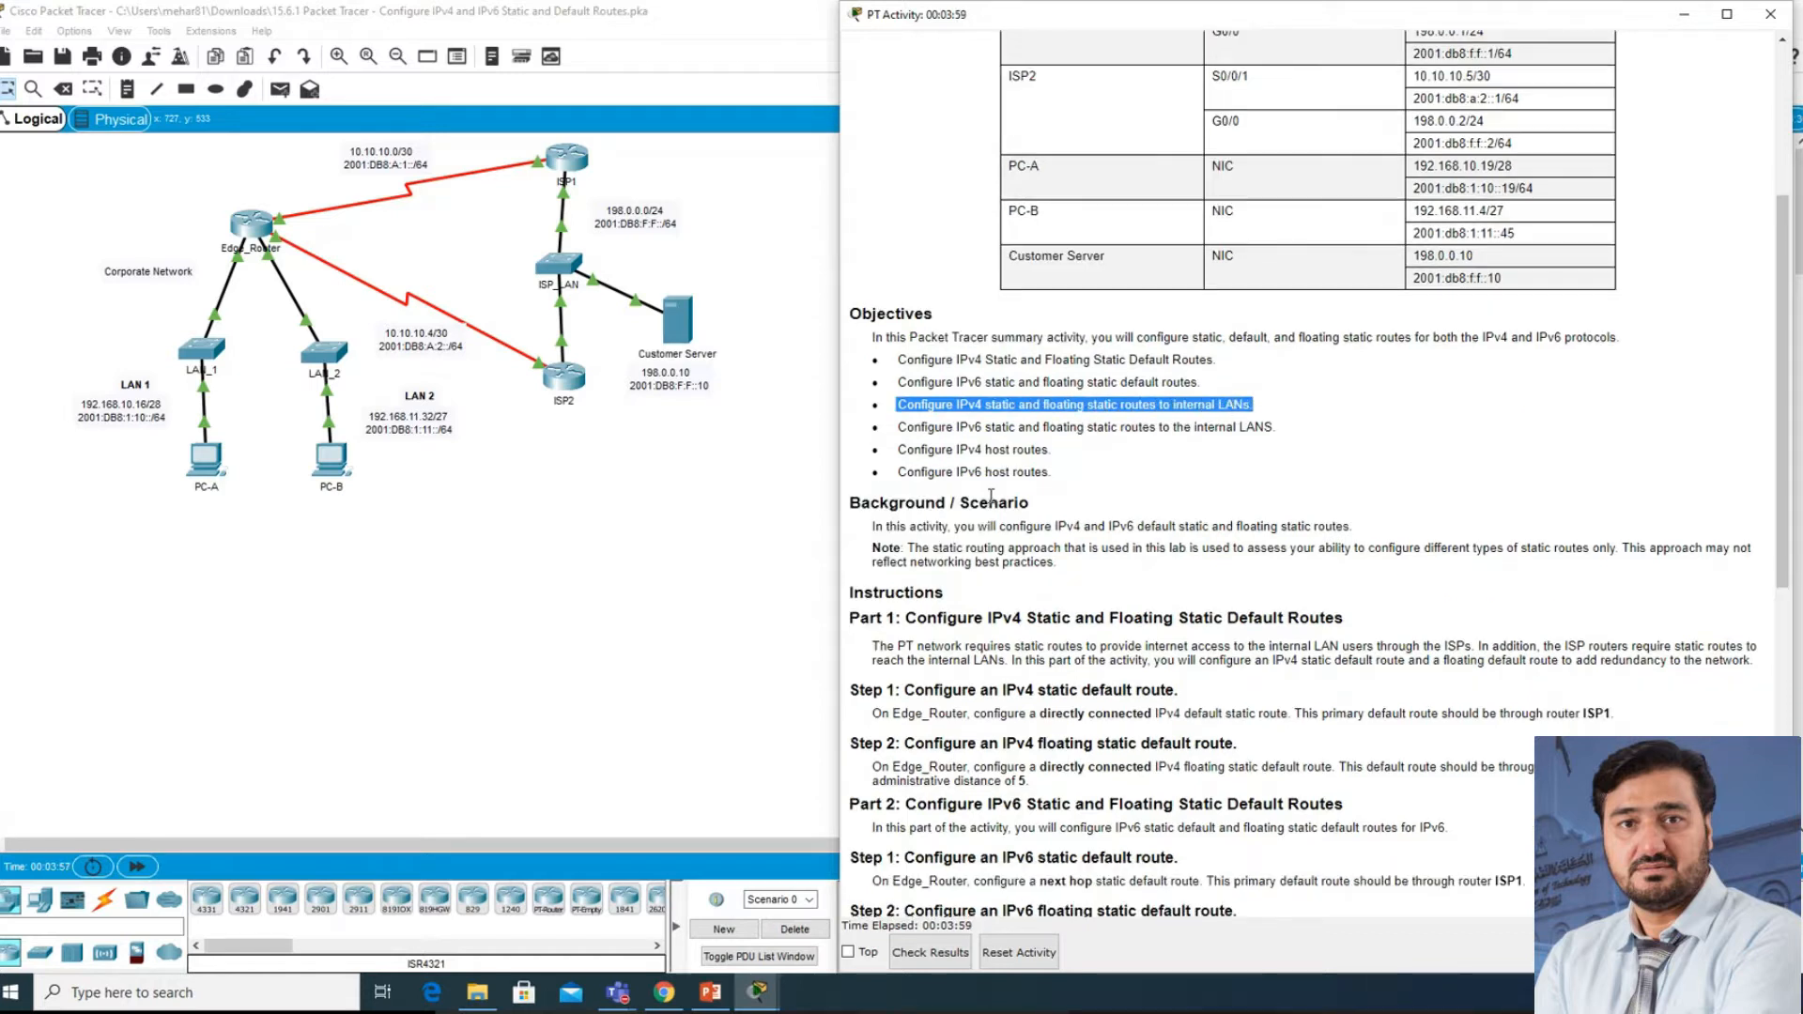
left_click(898, 427)
left_click_drag(899, 427, 1263, 430)
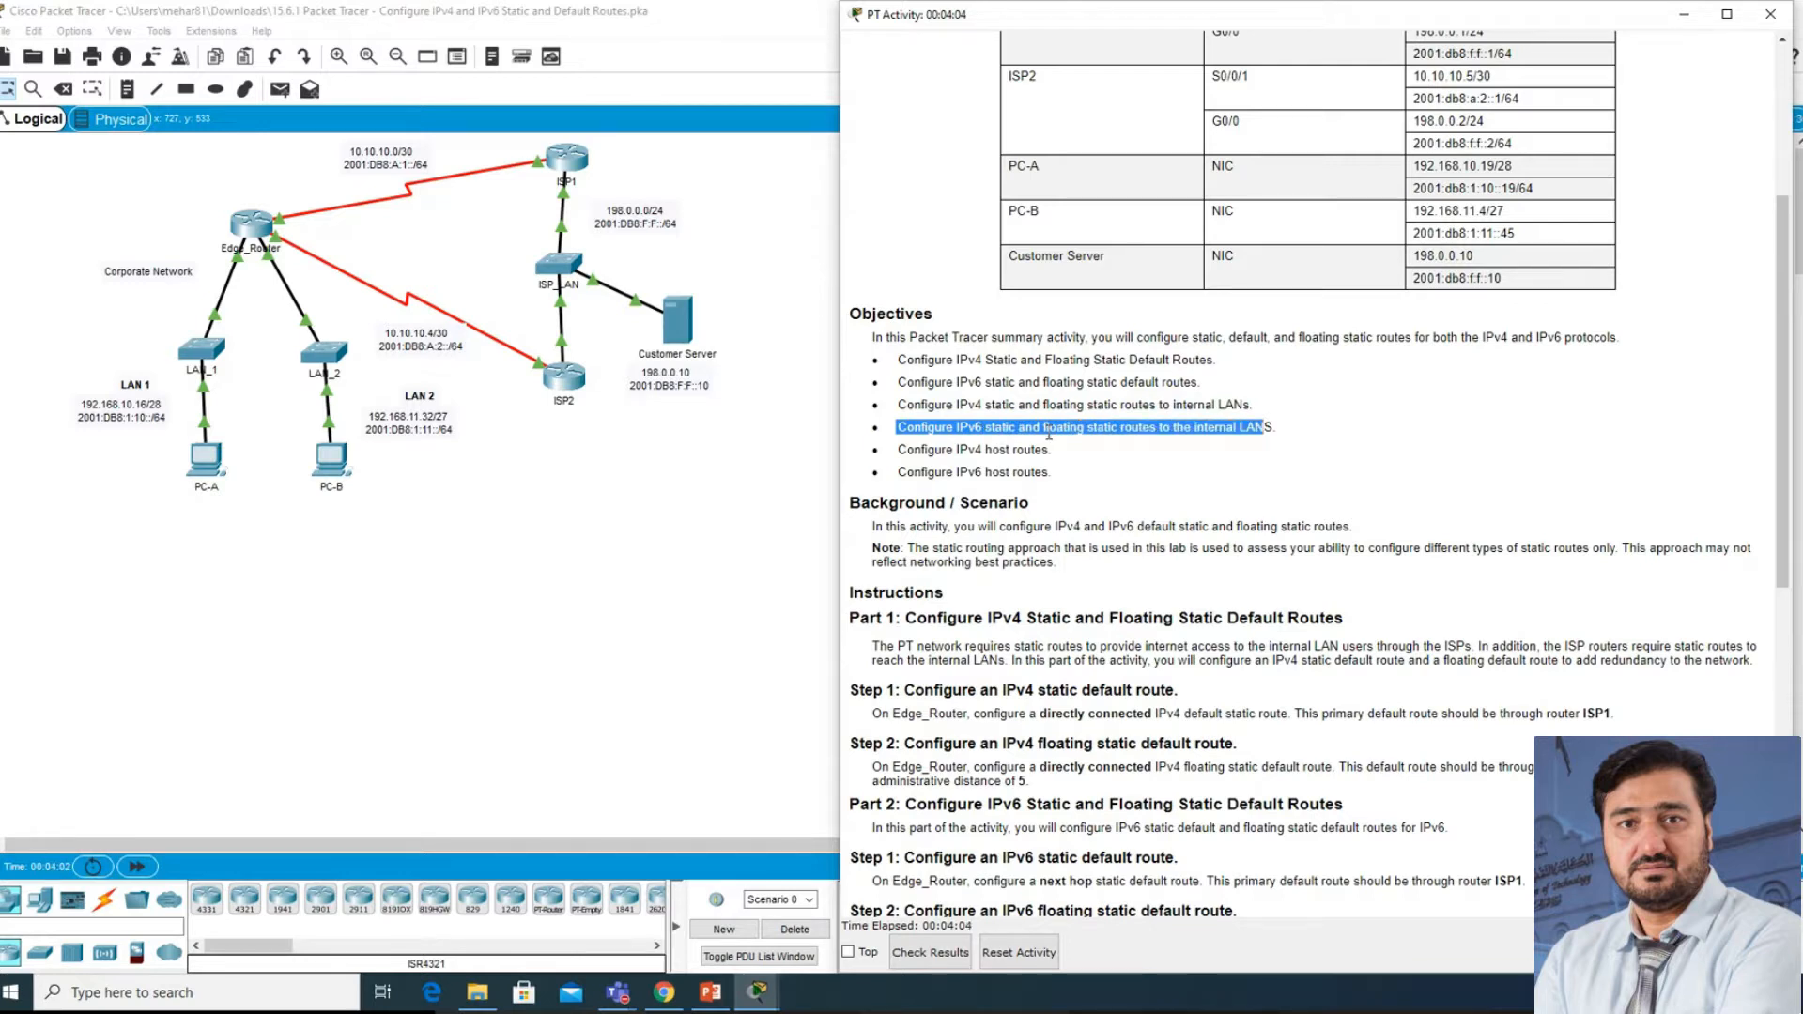
left_click(1050, 432)
left_click_drag(1043, 428, 1118, 428)
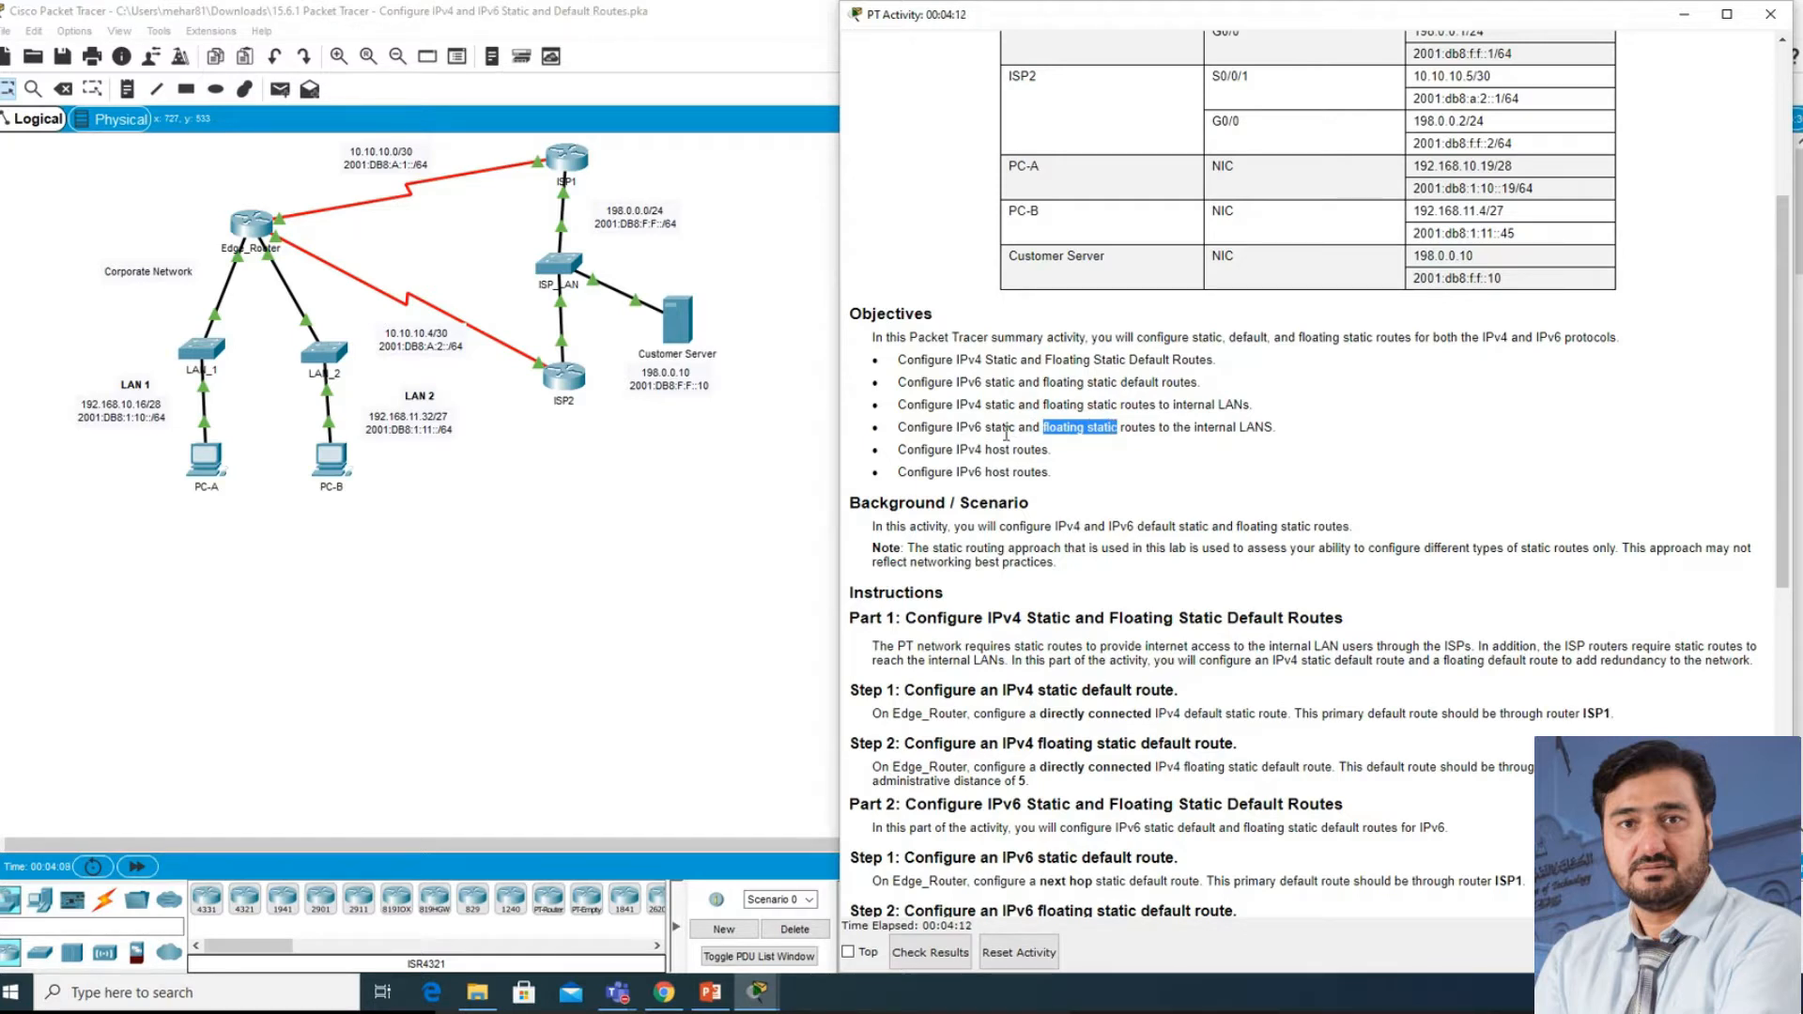
left_click_drag(957, 429, 1119, 428)
scroll(1071, 474, "down", 1)
left_click_drag(970, 397, 1051, 416)
left_click(958, 416)
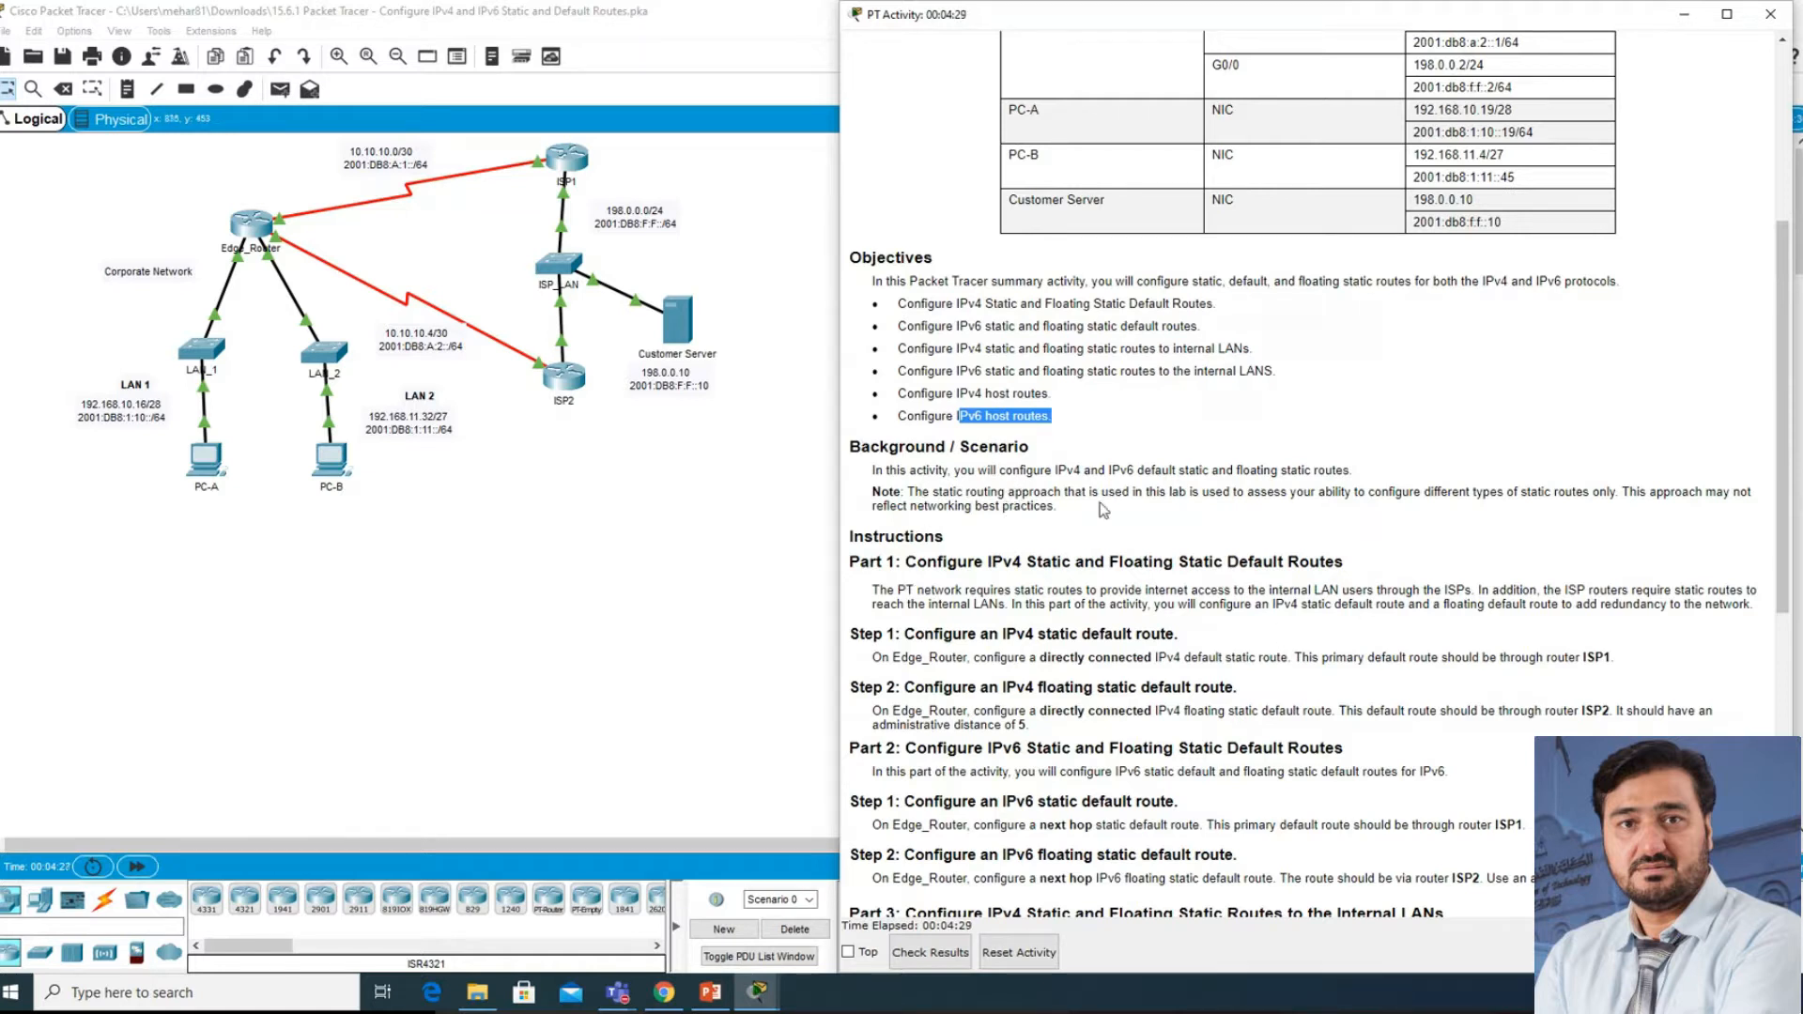
left_click_drag(1129, 472, 1355, 472)
scroll(1269, 515, "down", 4)
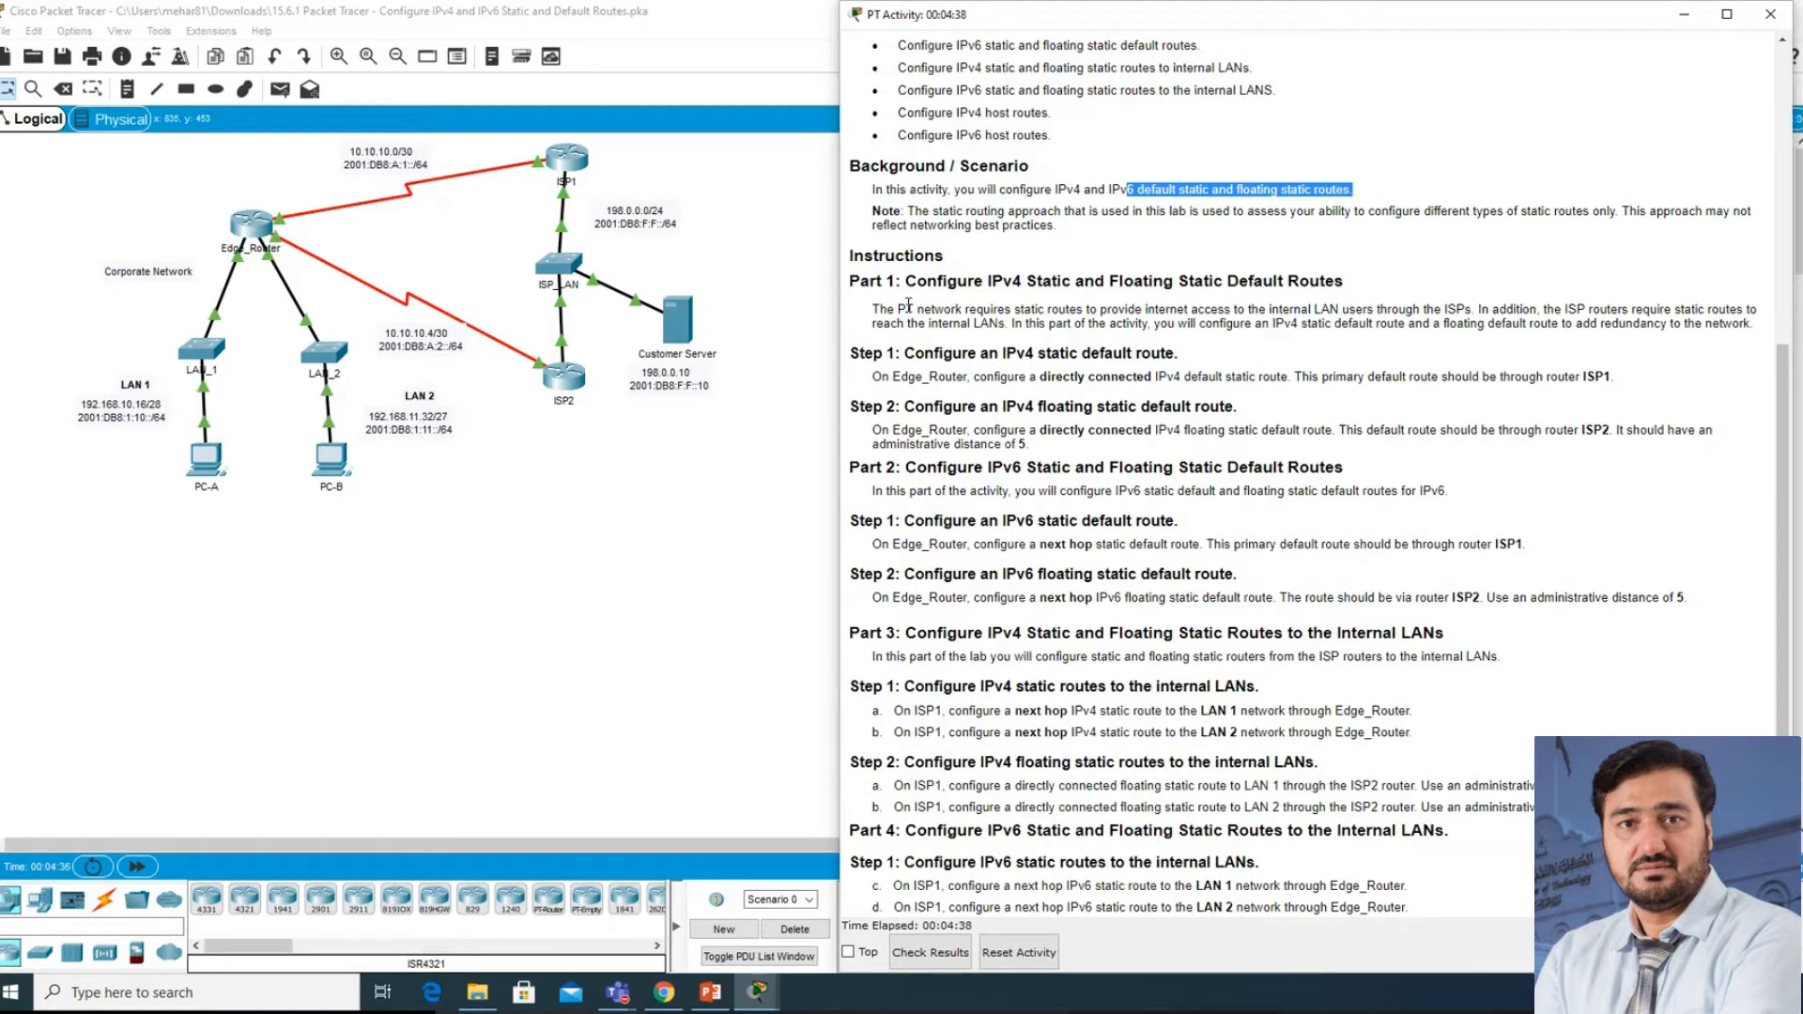
- Read the Part 1 instruction on configuring a directly connected IPv4 default static route on Edge_Router through ISP1
left_click_drag(905, 281, 1030, 278)
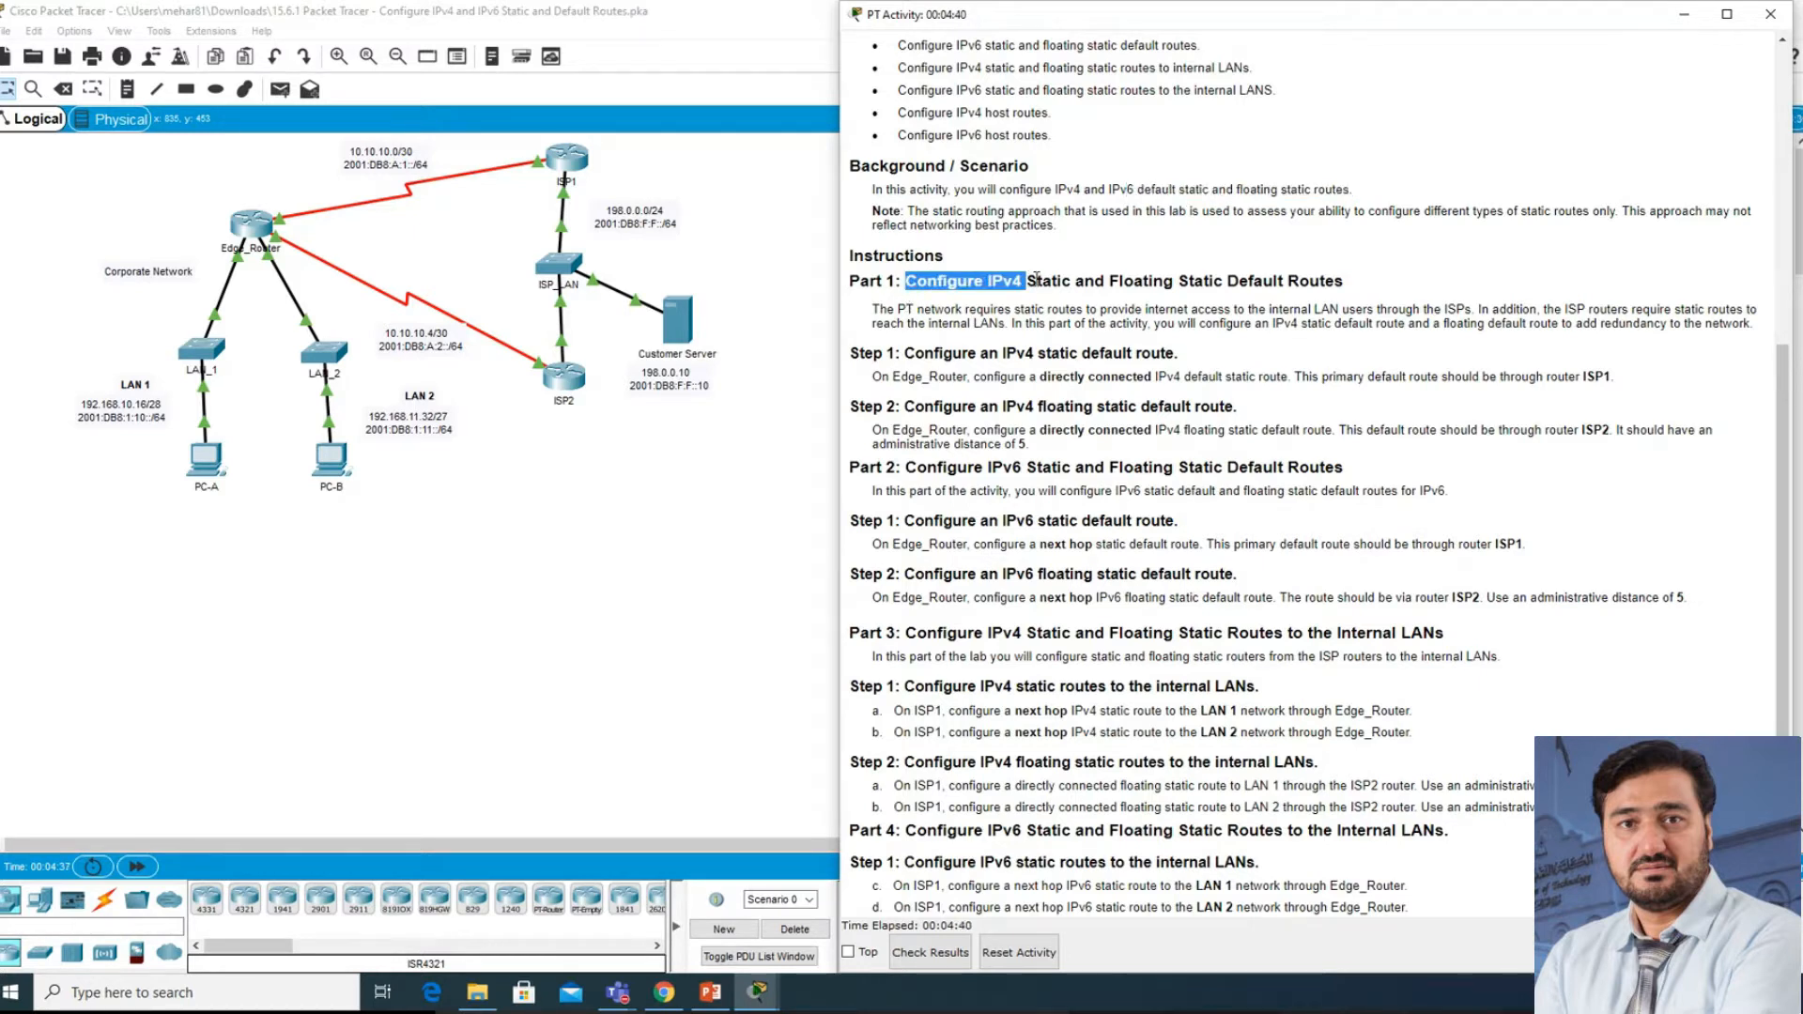
left_click_drag(1262, 281, 1277, 281)
scroll(1001, 374, "down", 1)
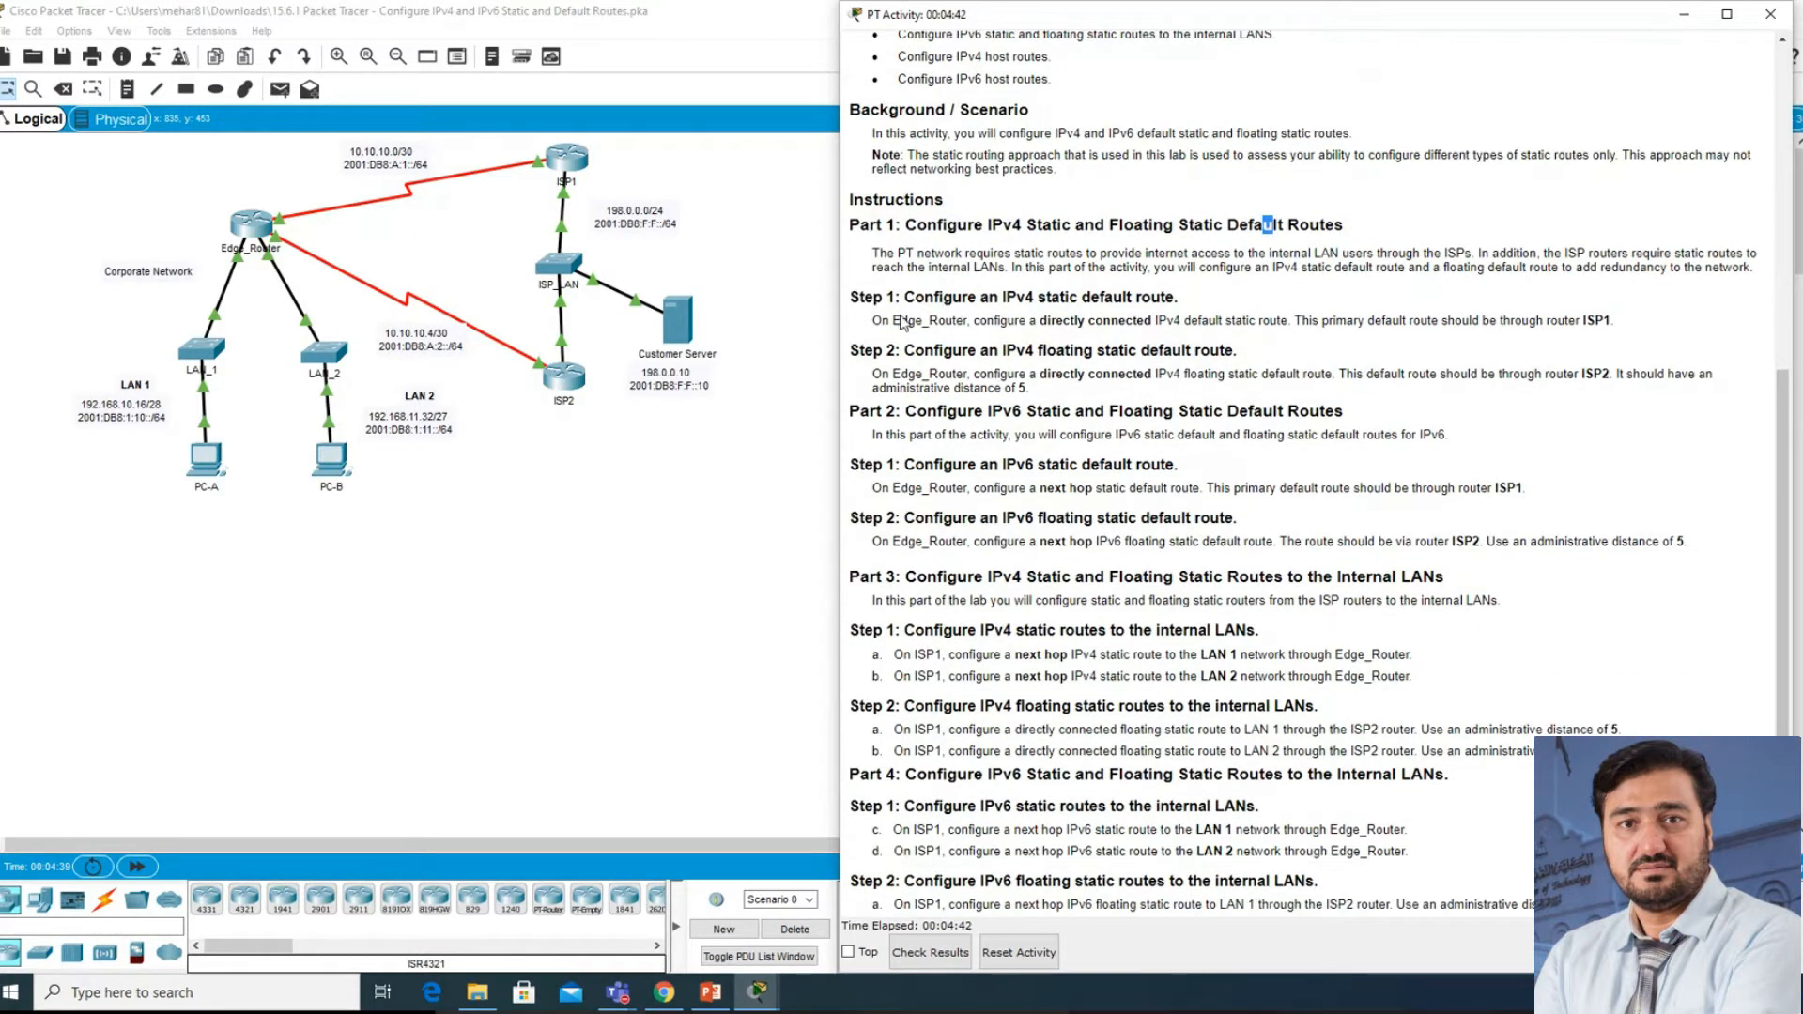
left_click_drag(875, 324, 967, 322)
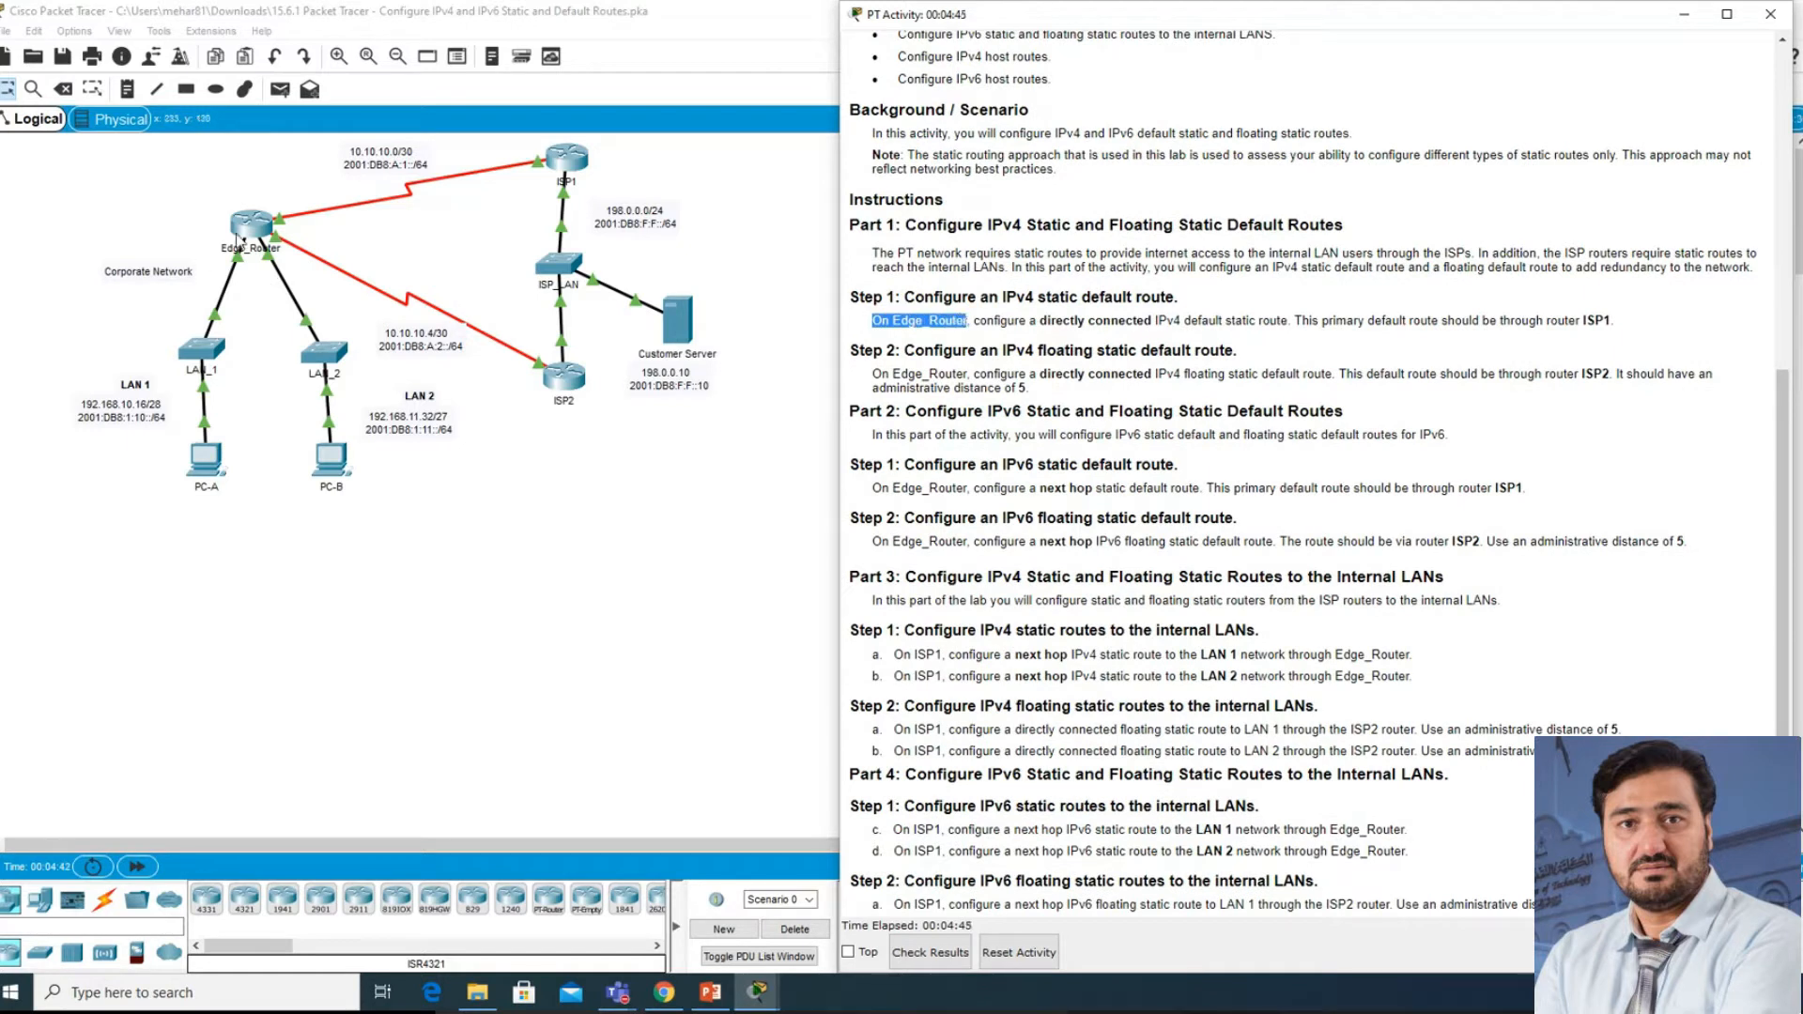
left_click_drag(1047, 320, 1291, 326)
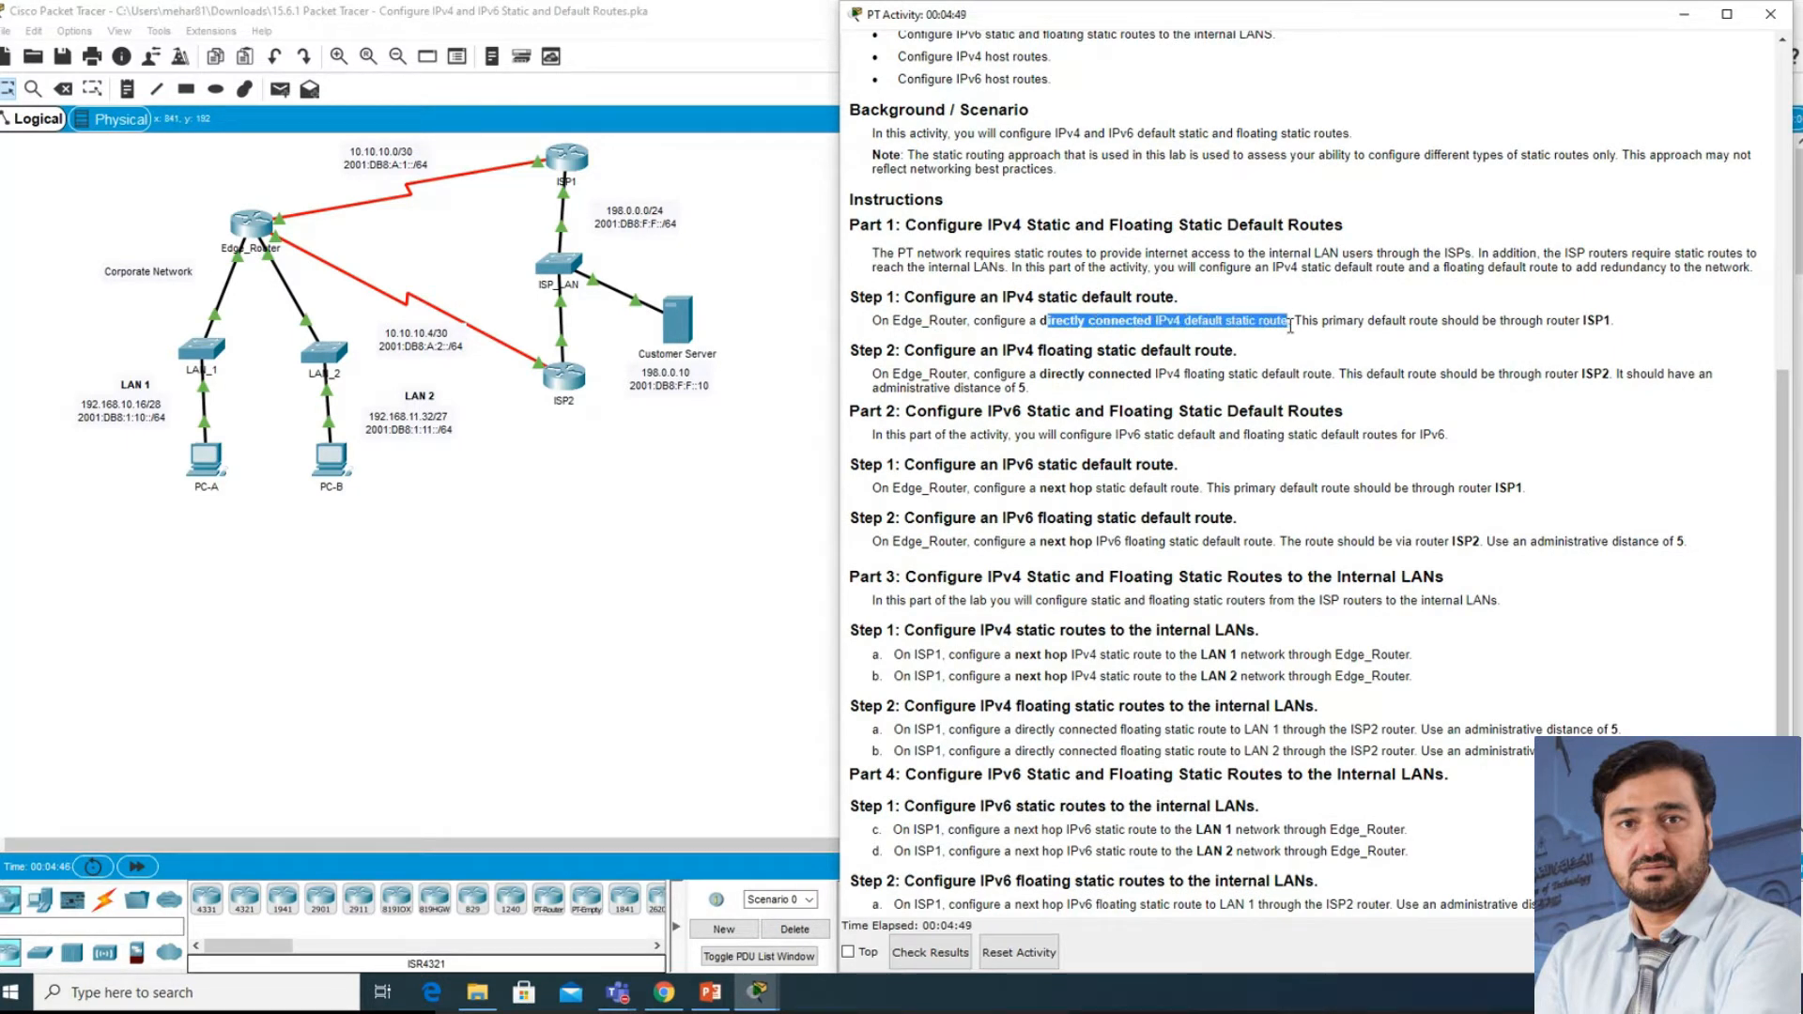
left_click_drag(900, 322, 939, 322)
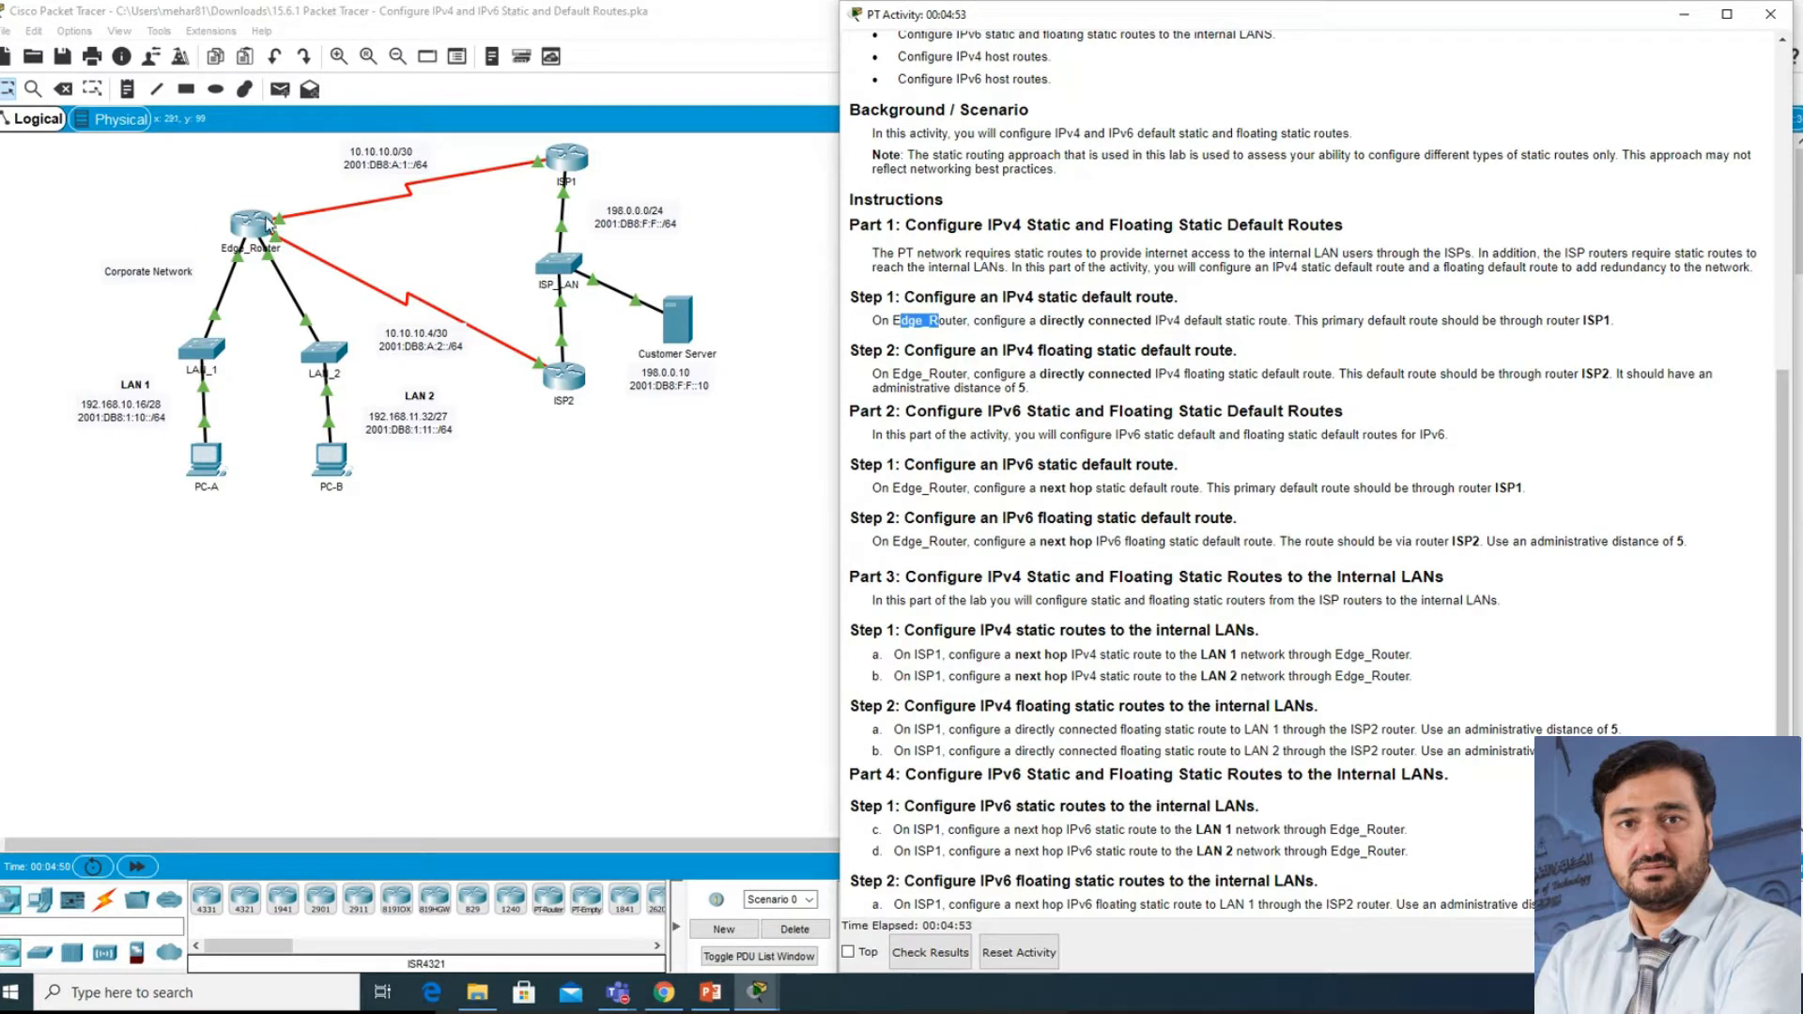
left_click_drag(1047, 323, 1156, 322)
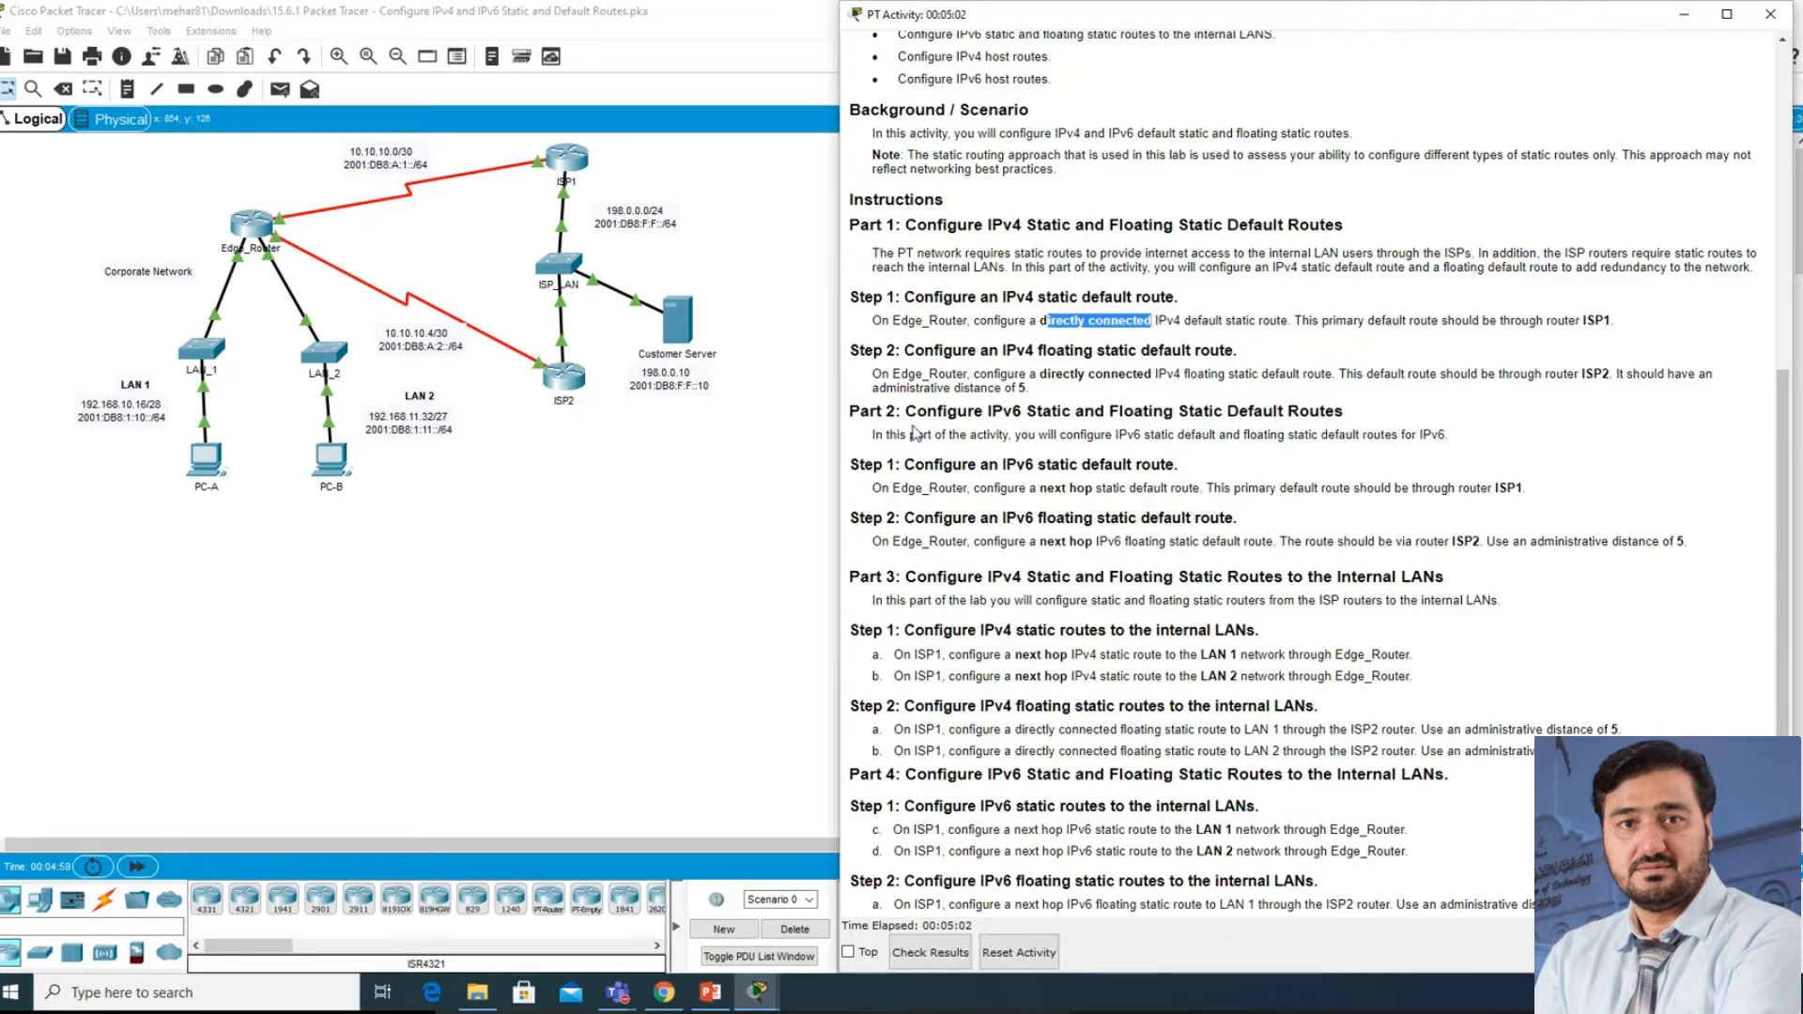
- Enable the preference that always shows port labels in the logical workspace and close the preferences
left_click(89, 139)
left_click(82, 34)
left_click(94, 51)
left_click(478, 201)
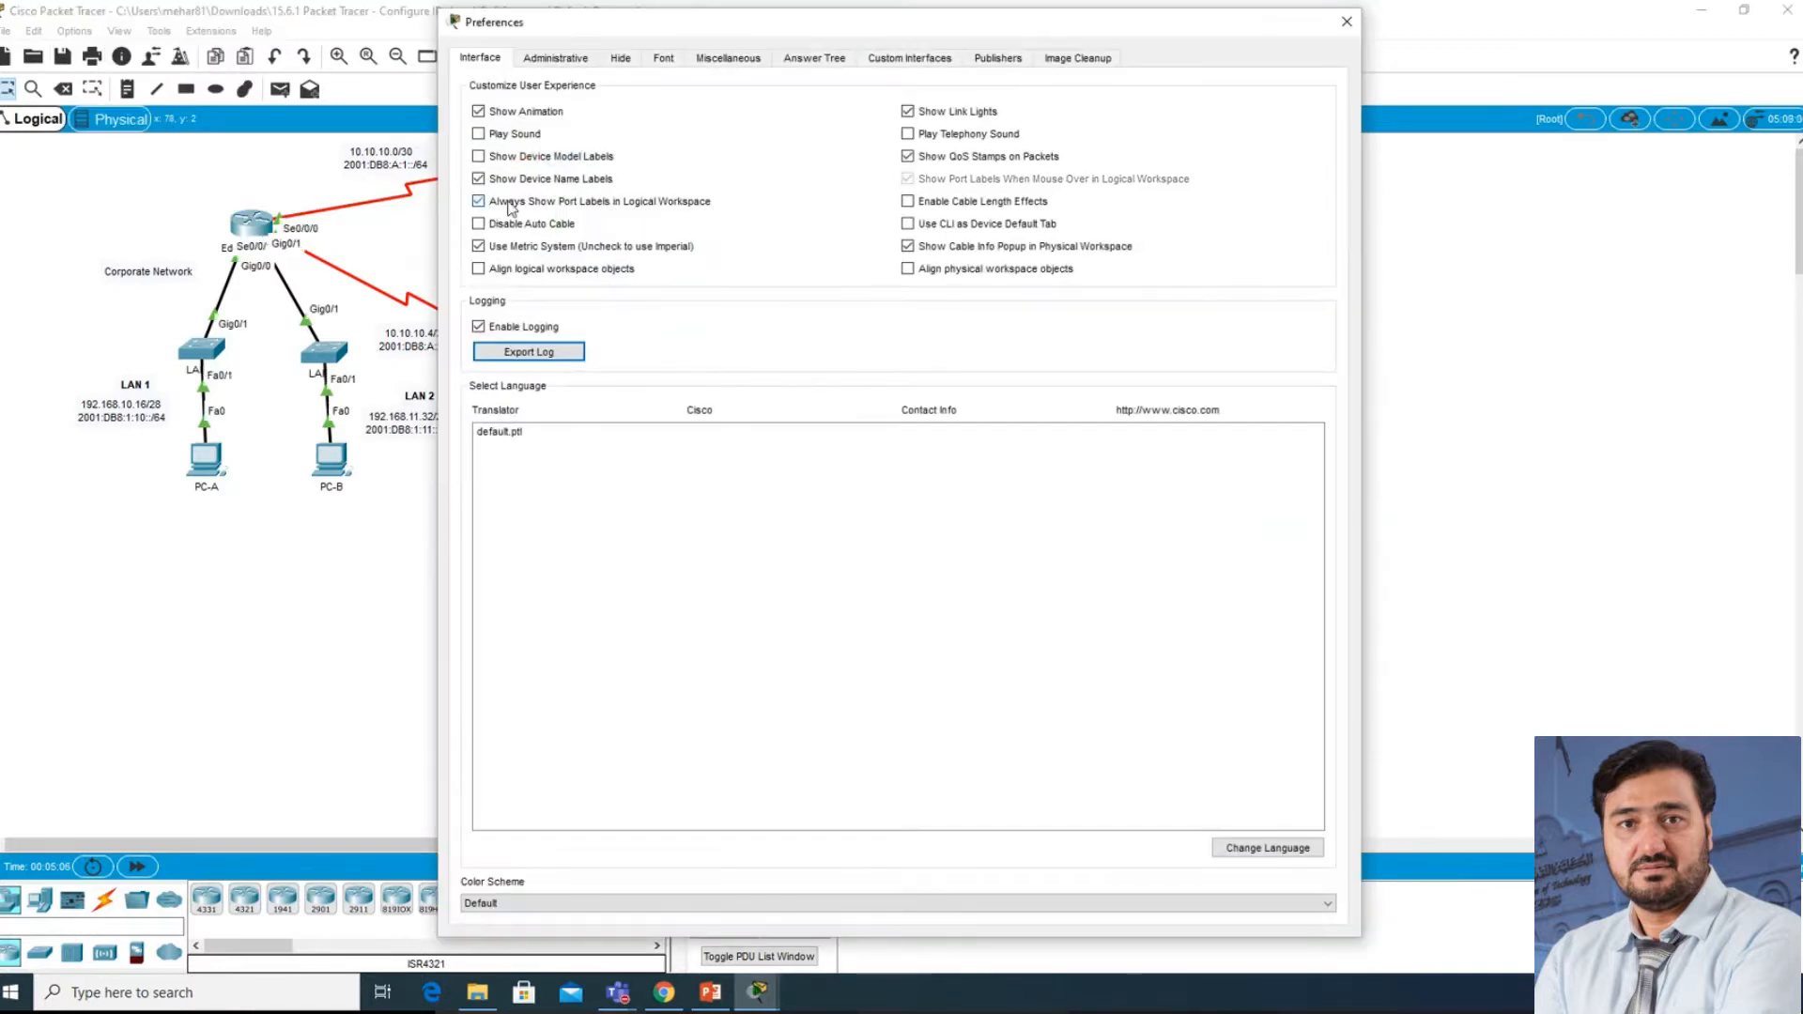
left_click(1347, 22)
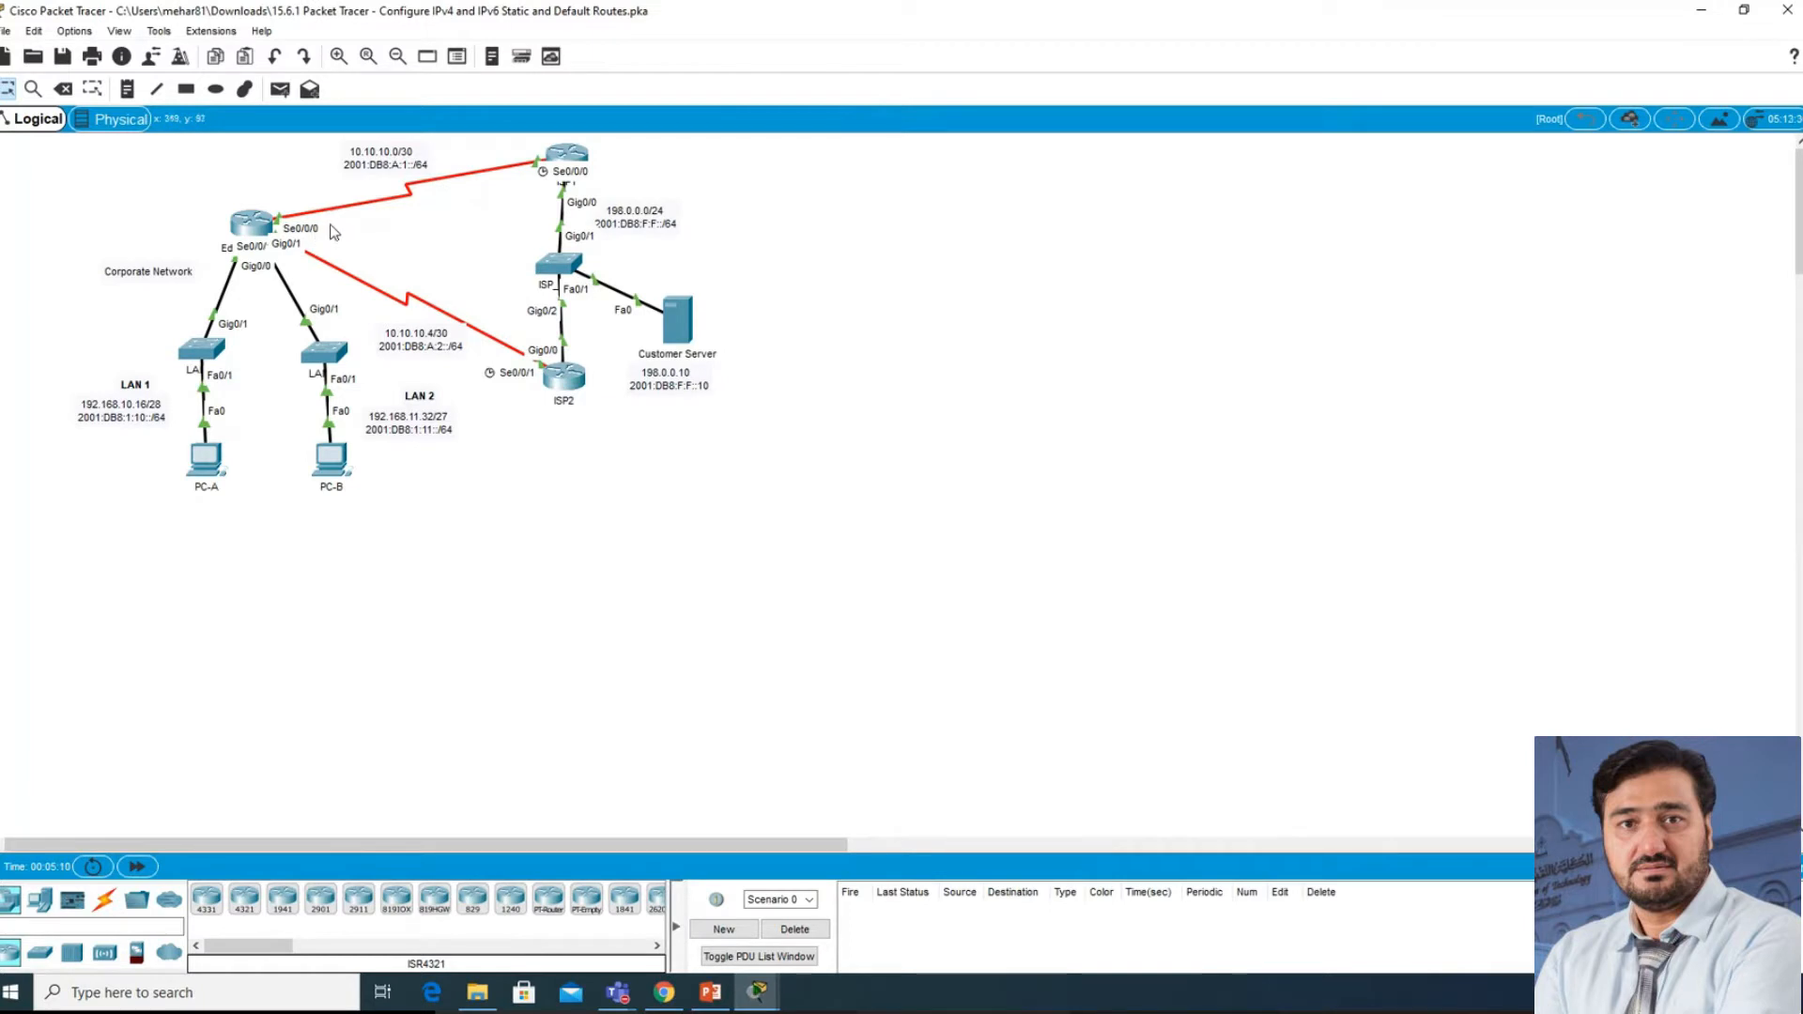
- Open the Edge_Router command line, bring back the activity instructions, and widen and place the console below the topology beside them
left_click(245, 226)
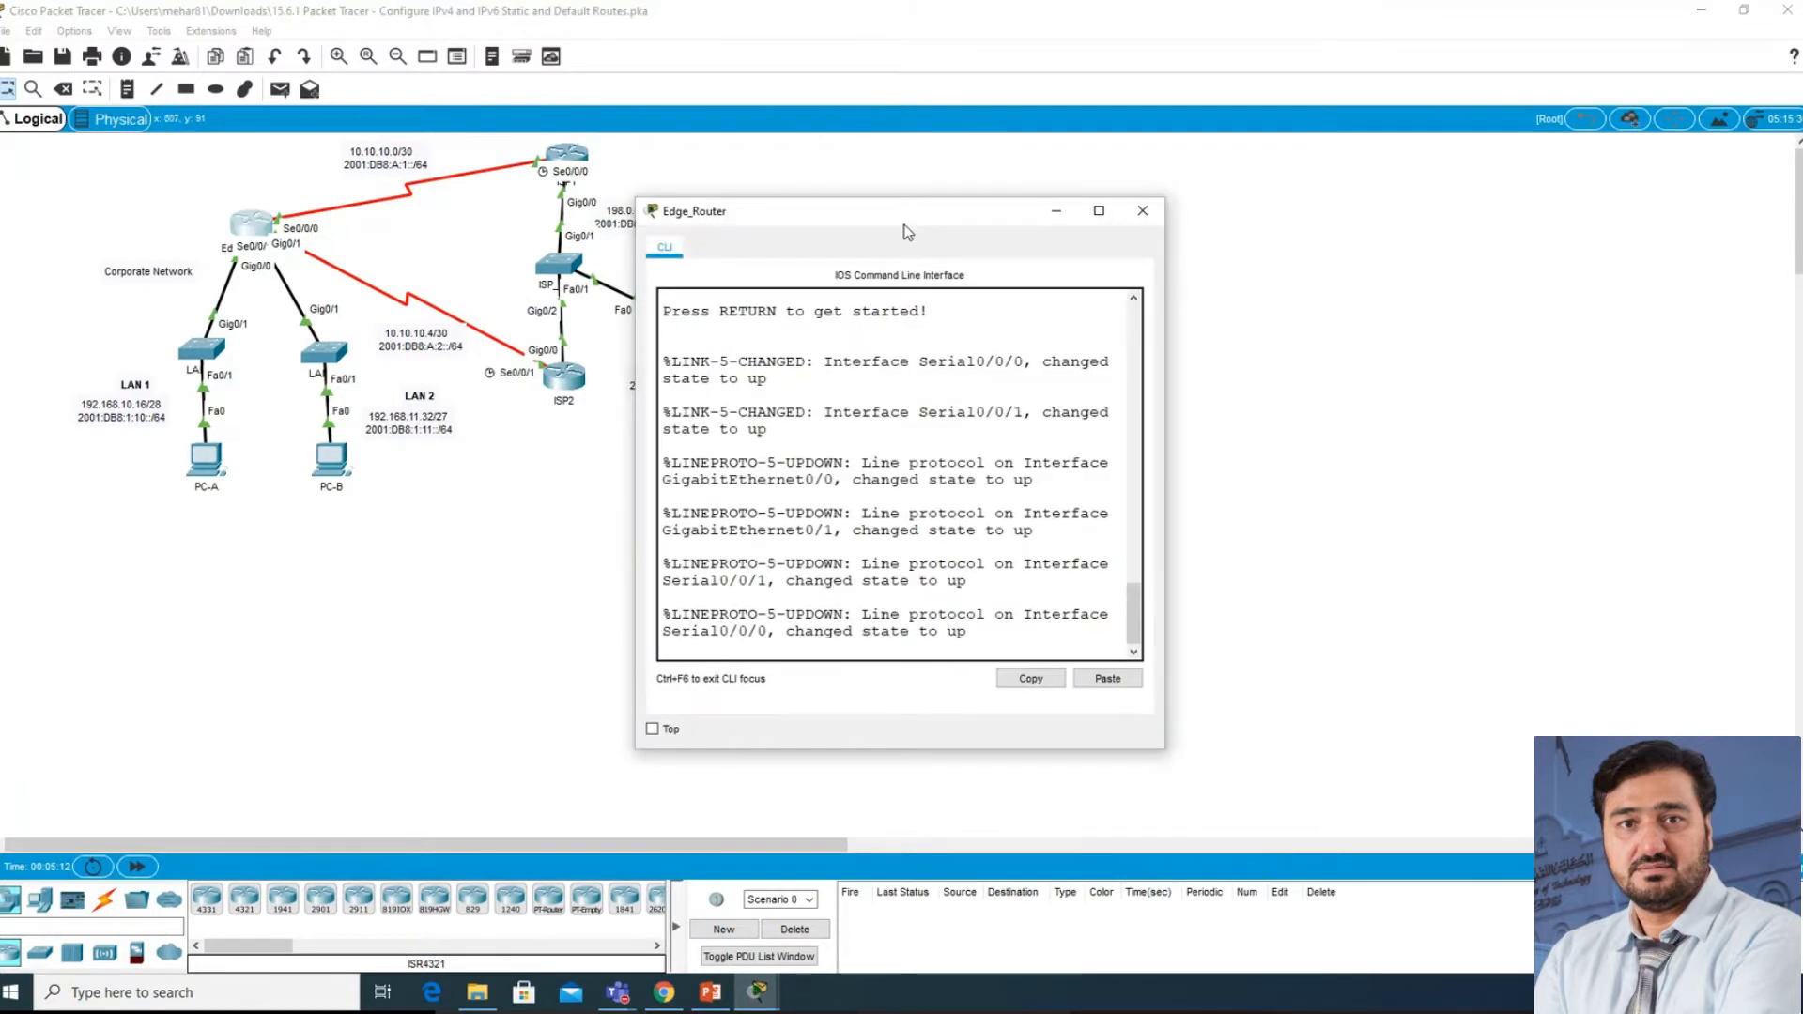
left_click_drag(780, 209, 225, 274)
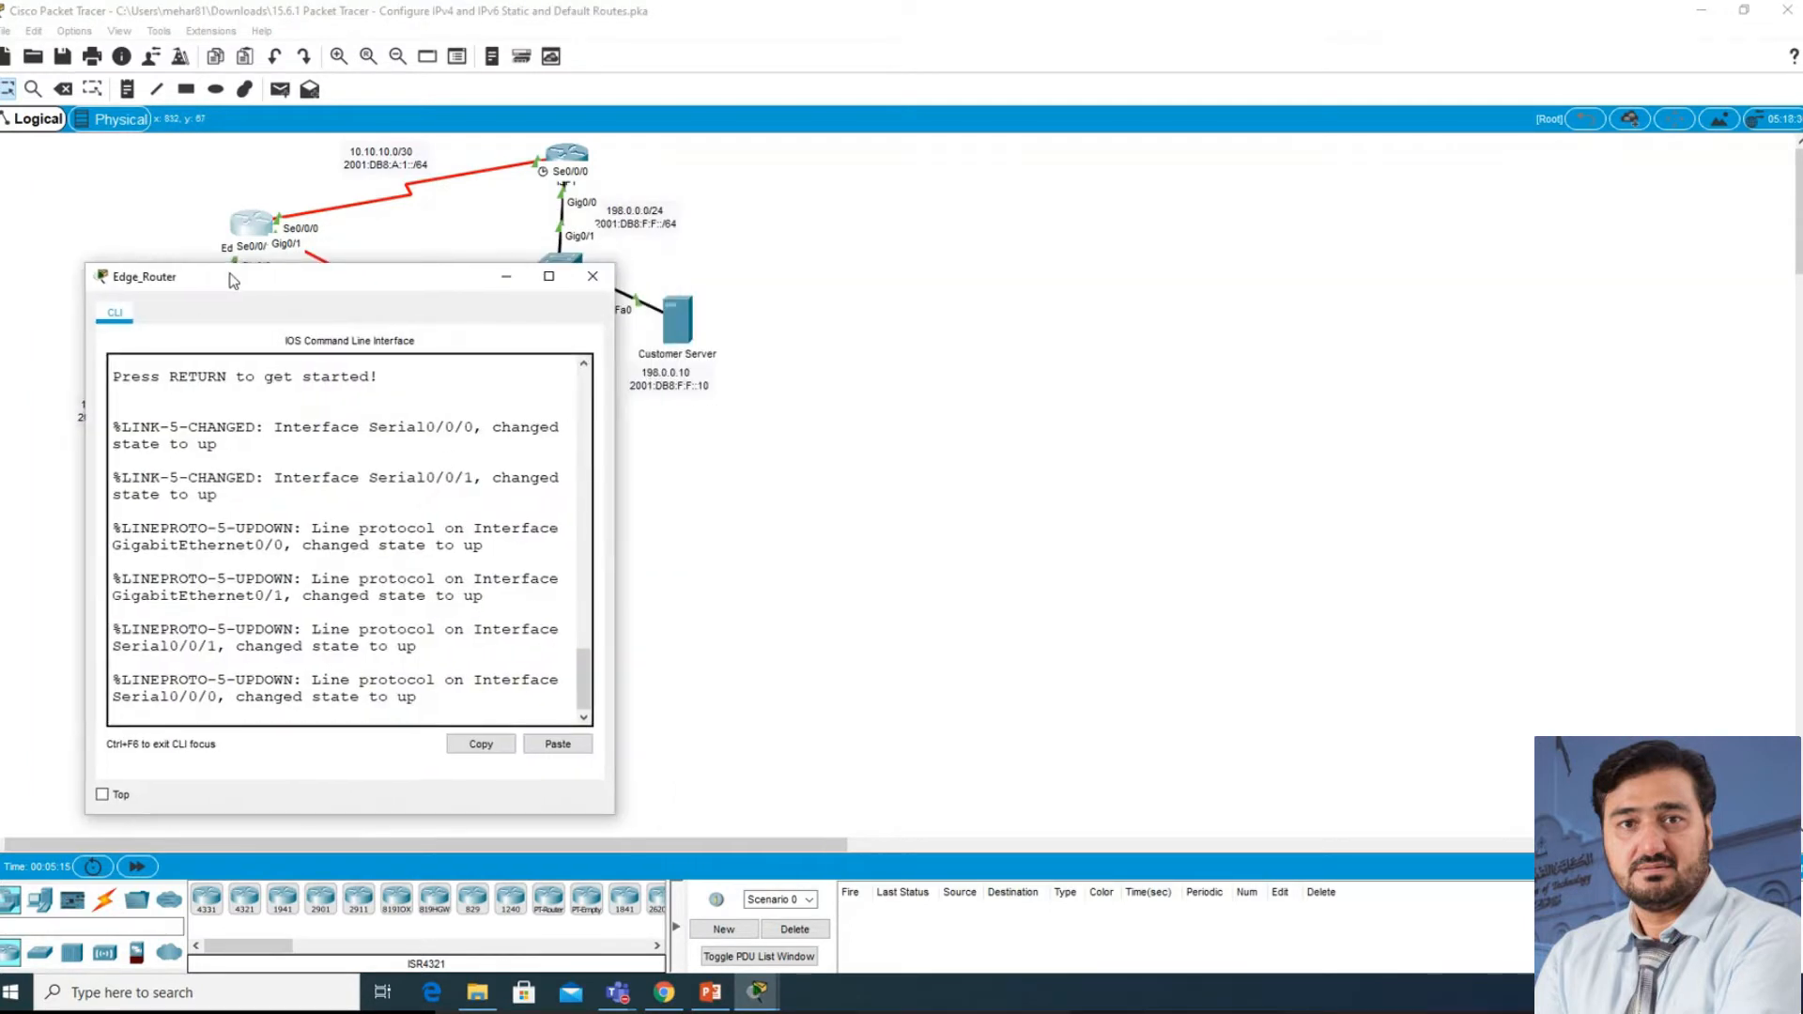
left_click(757, 992)
left_click(594, 932)
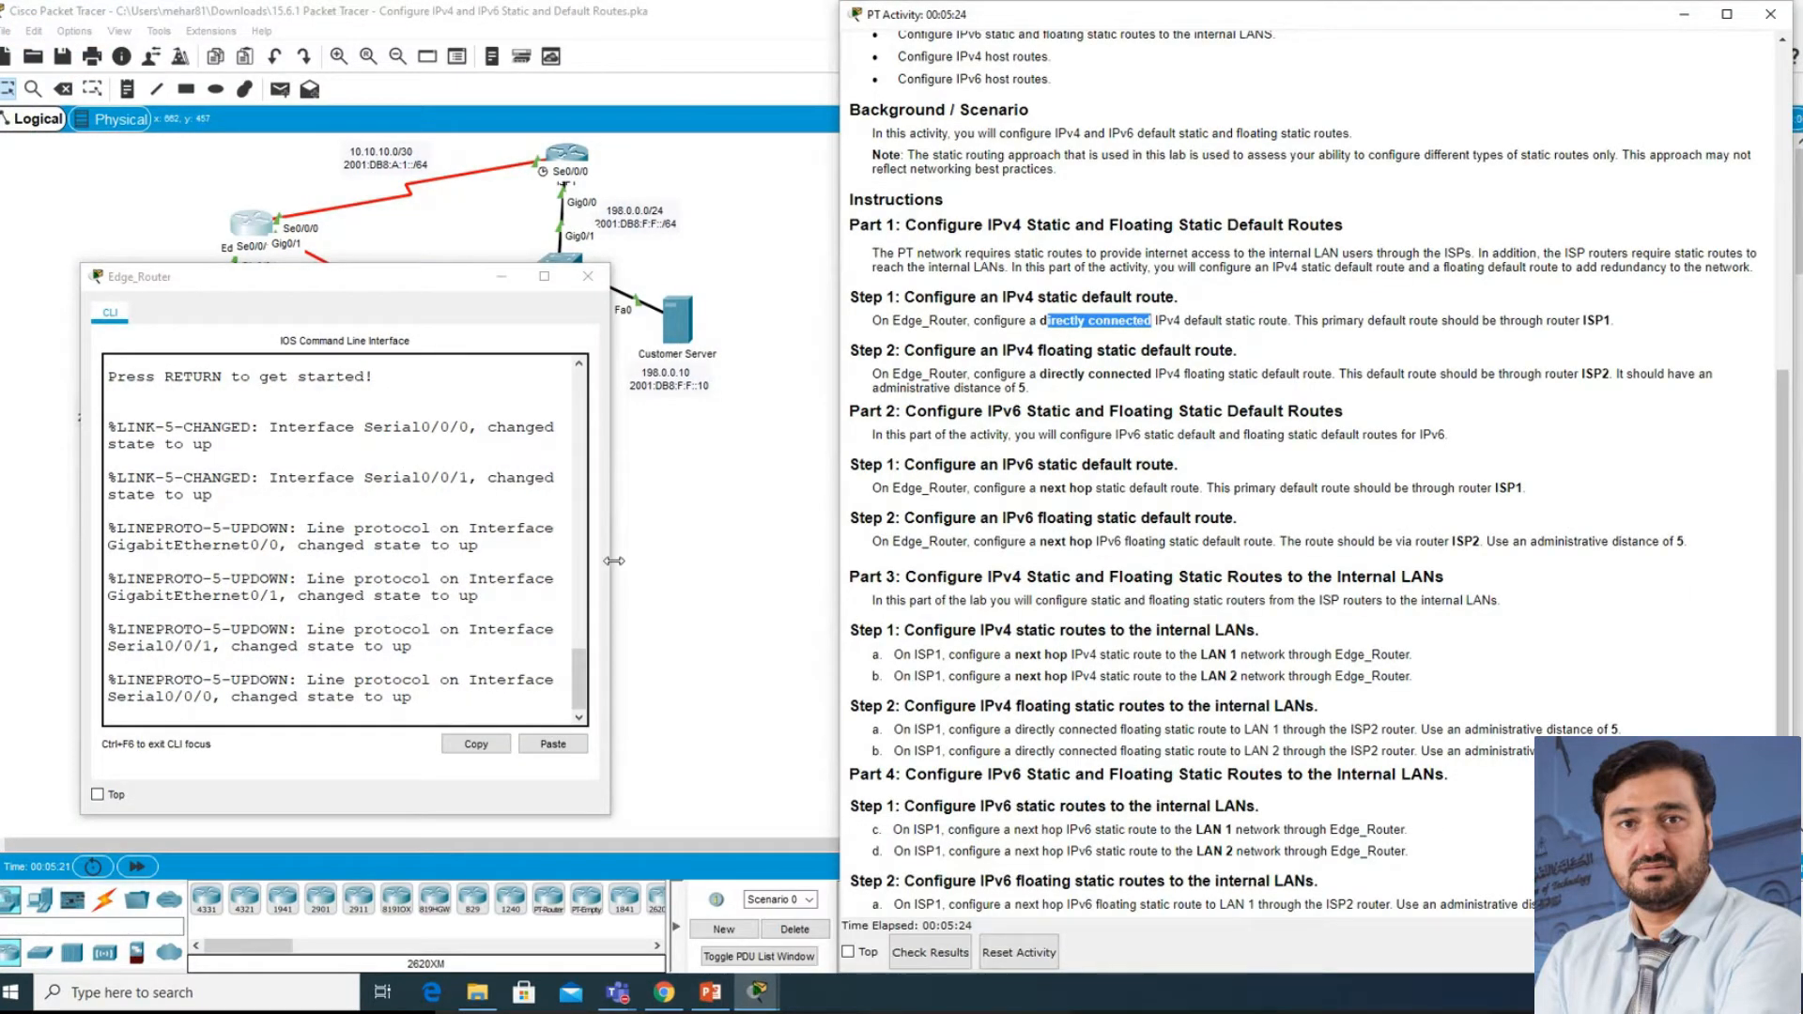
left_click_drag(614, 560, 845, 560)
left_click_drag(561, 265, 562, 159)
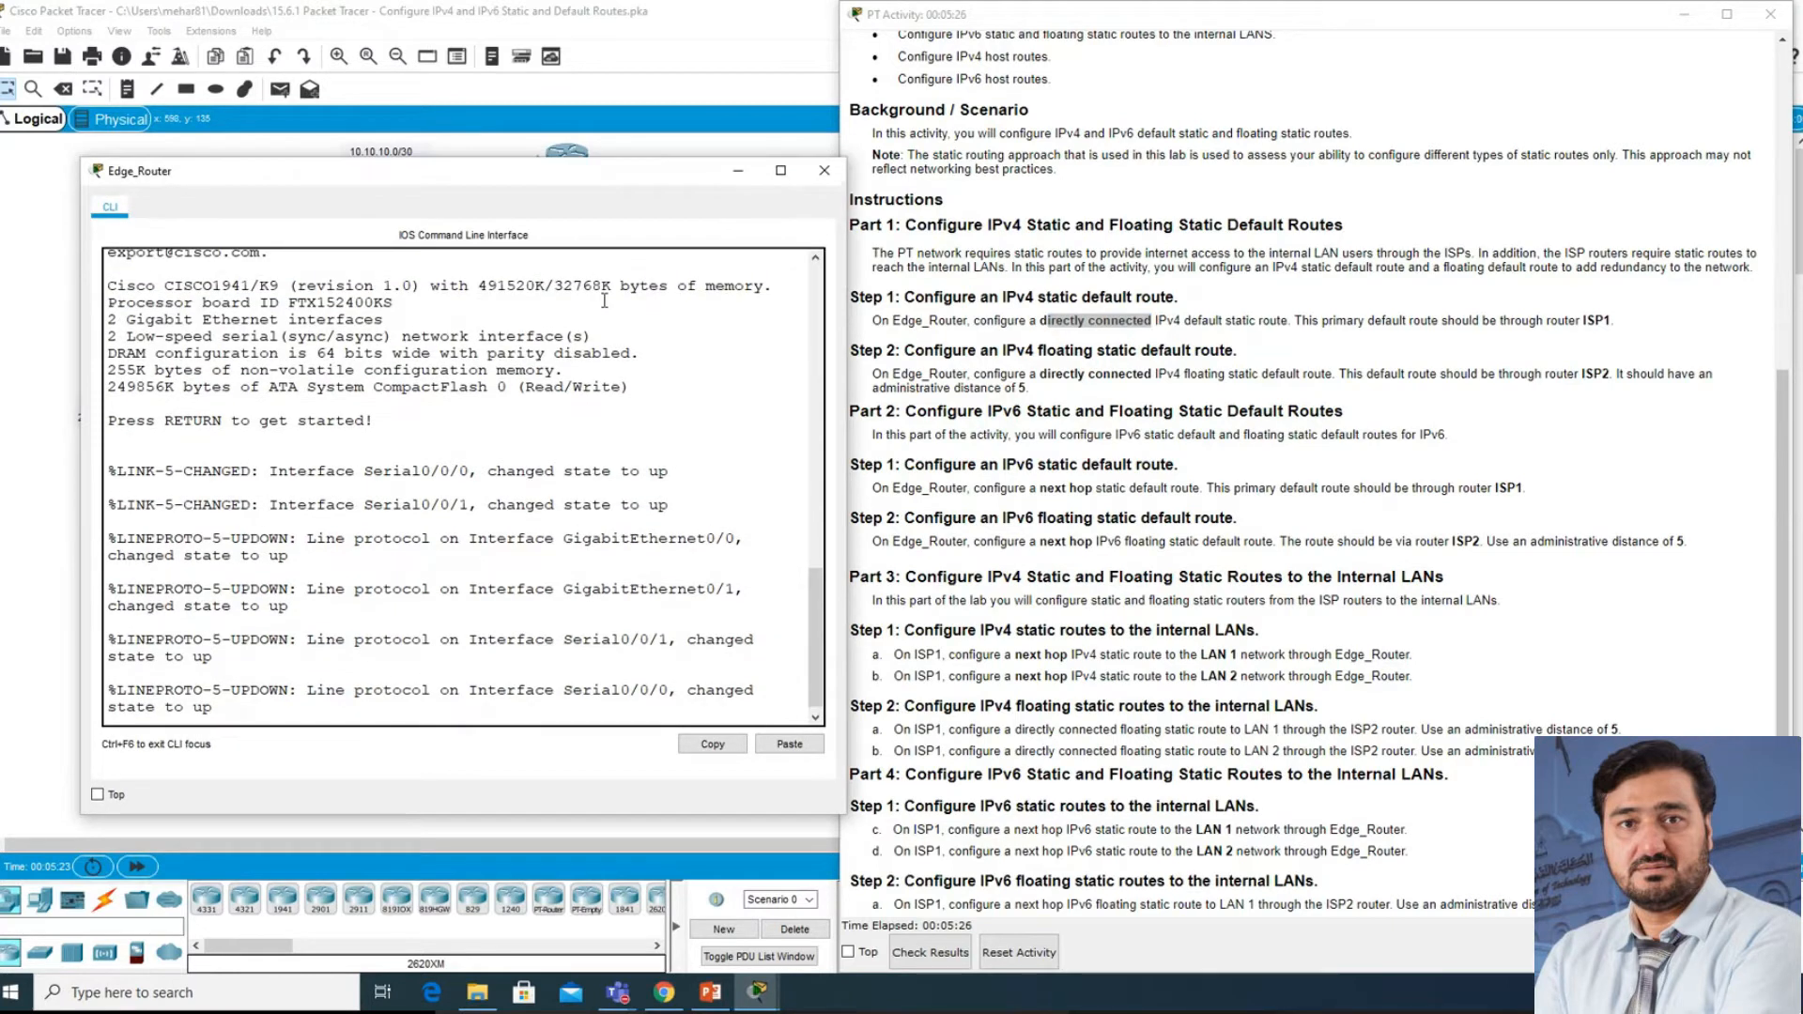
left_click_drag(82, 470, 1, 469)
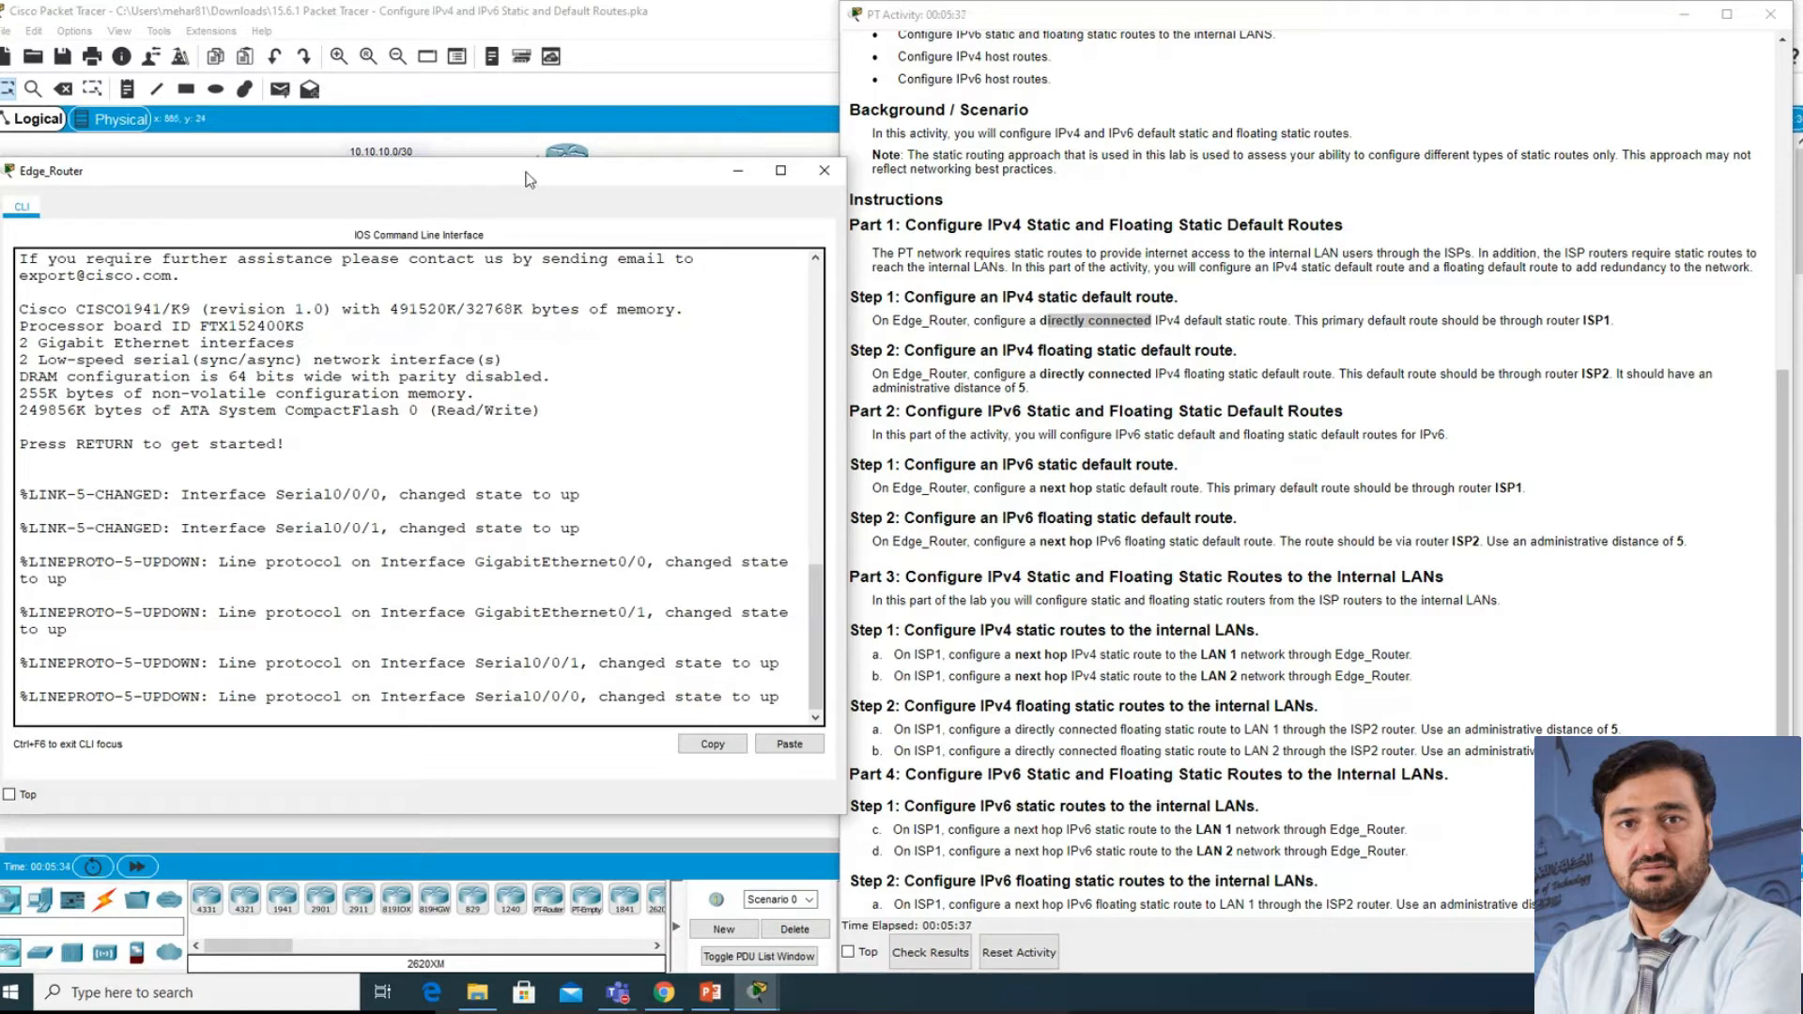
left_click_drag(685, 171, 665, 438)
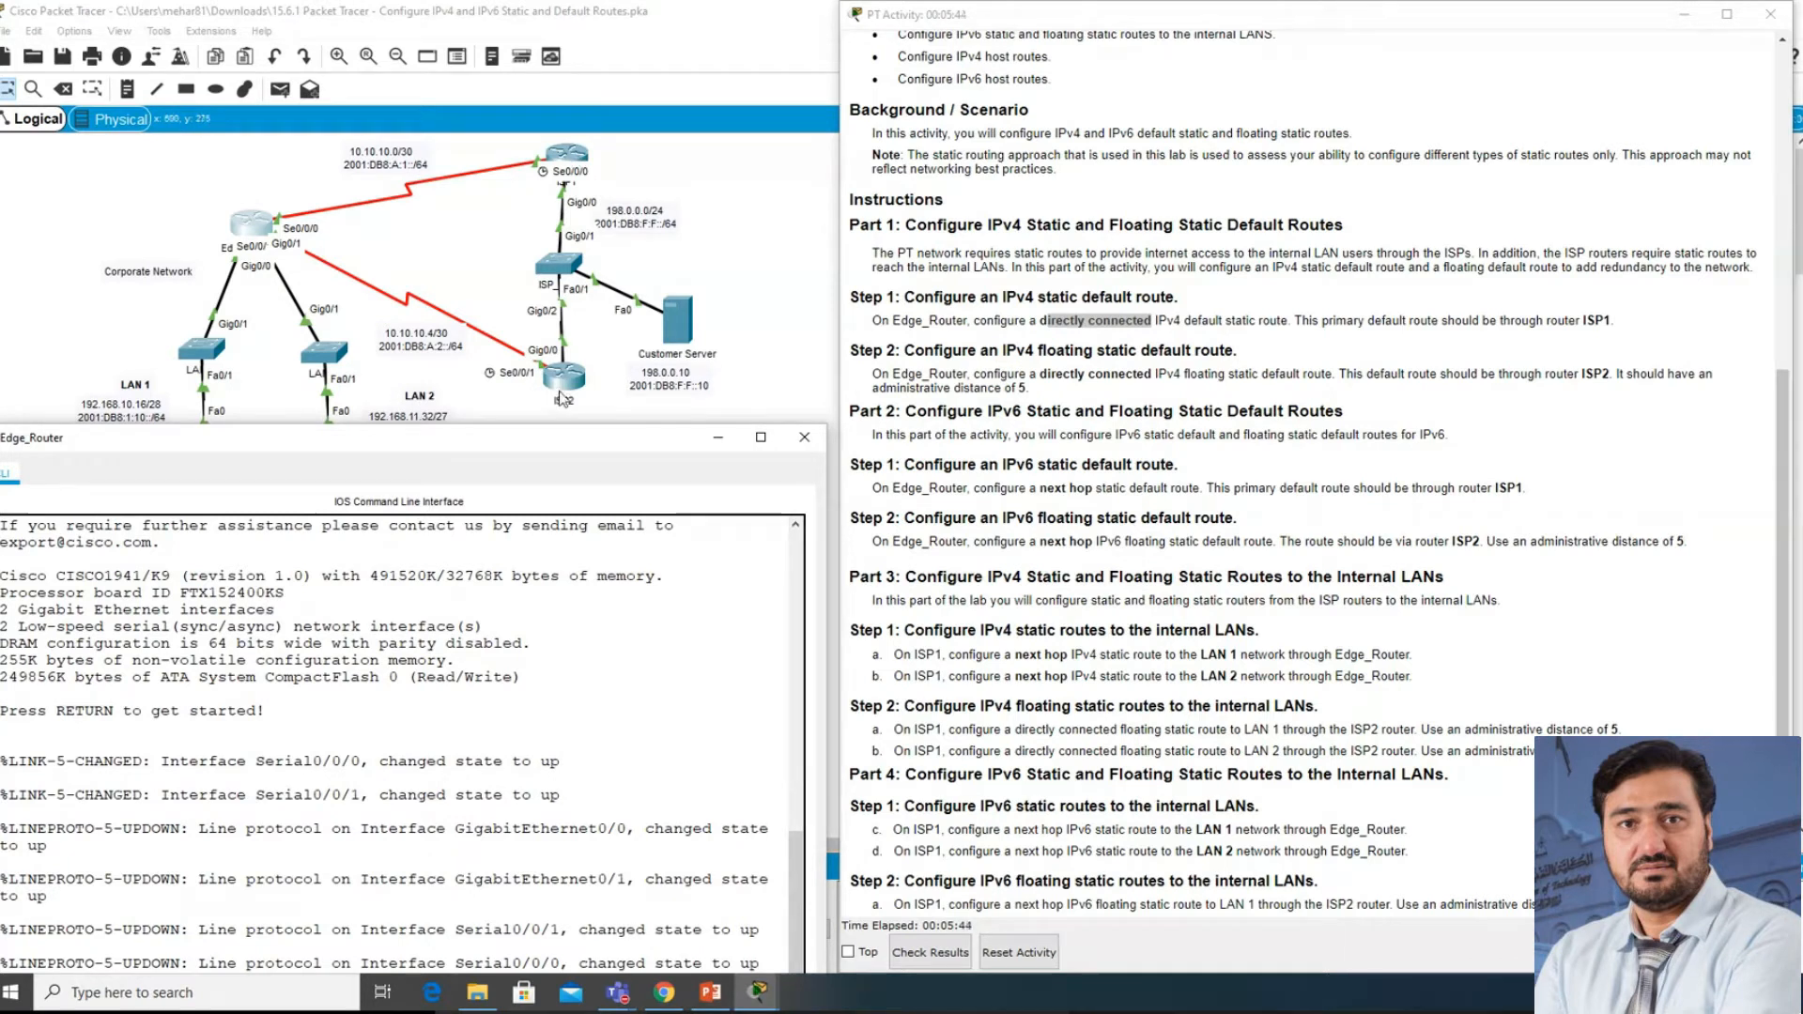
- Draw an ellipse filled with pale yellow #ffff7f at router ISP1 and shift it so it surrounds the router
left_click(465, 203)
left_click(216, 89)
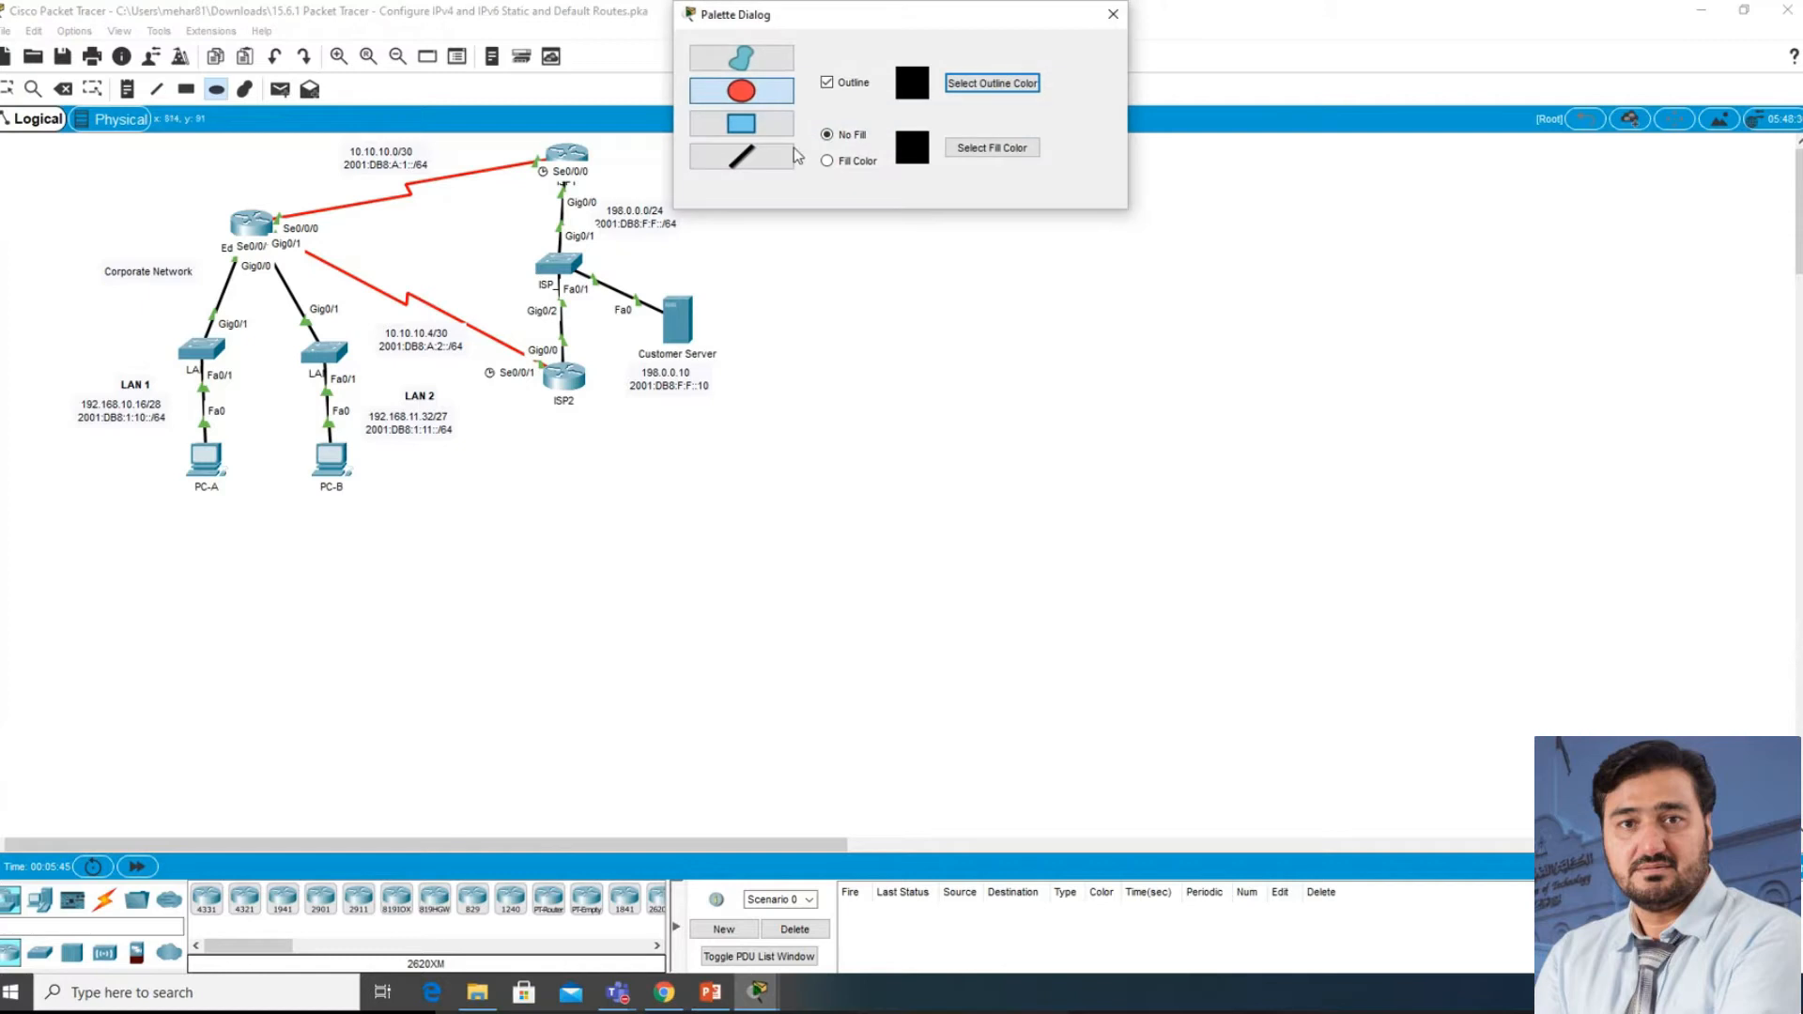
left_click(964, 155)
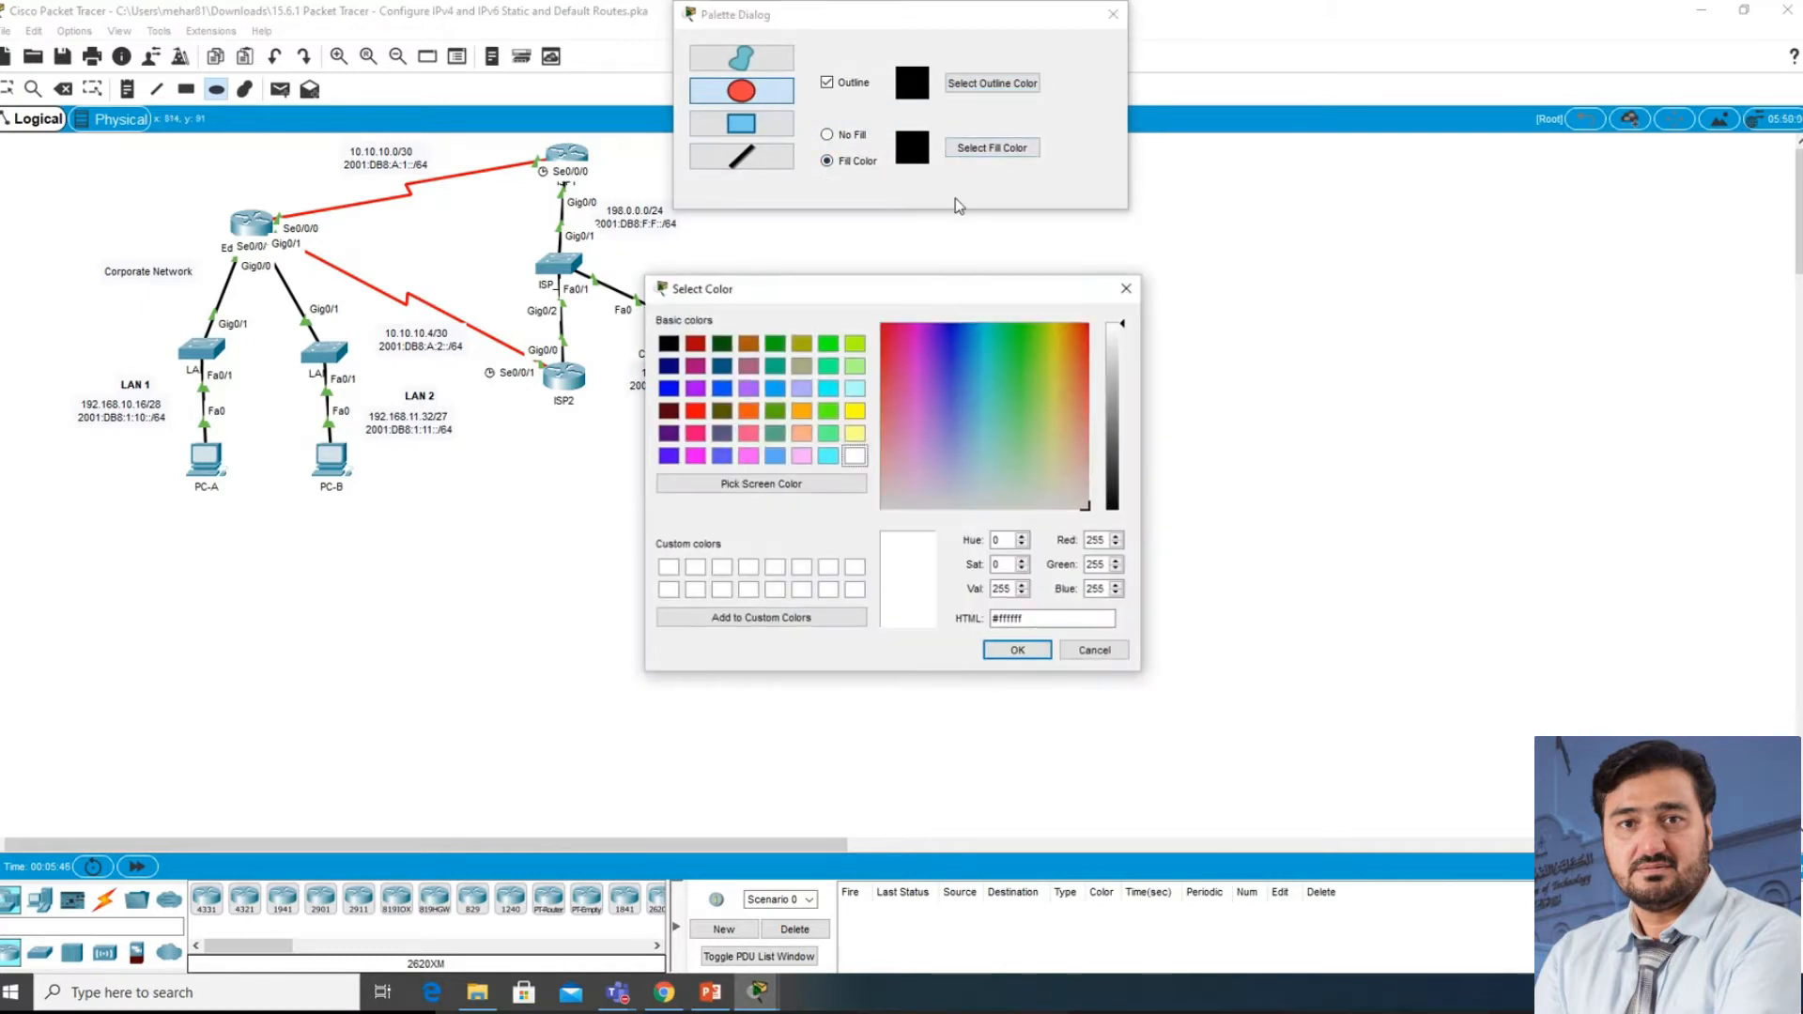
left_click(848, 433)
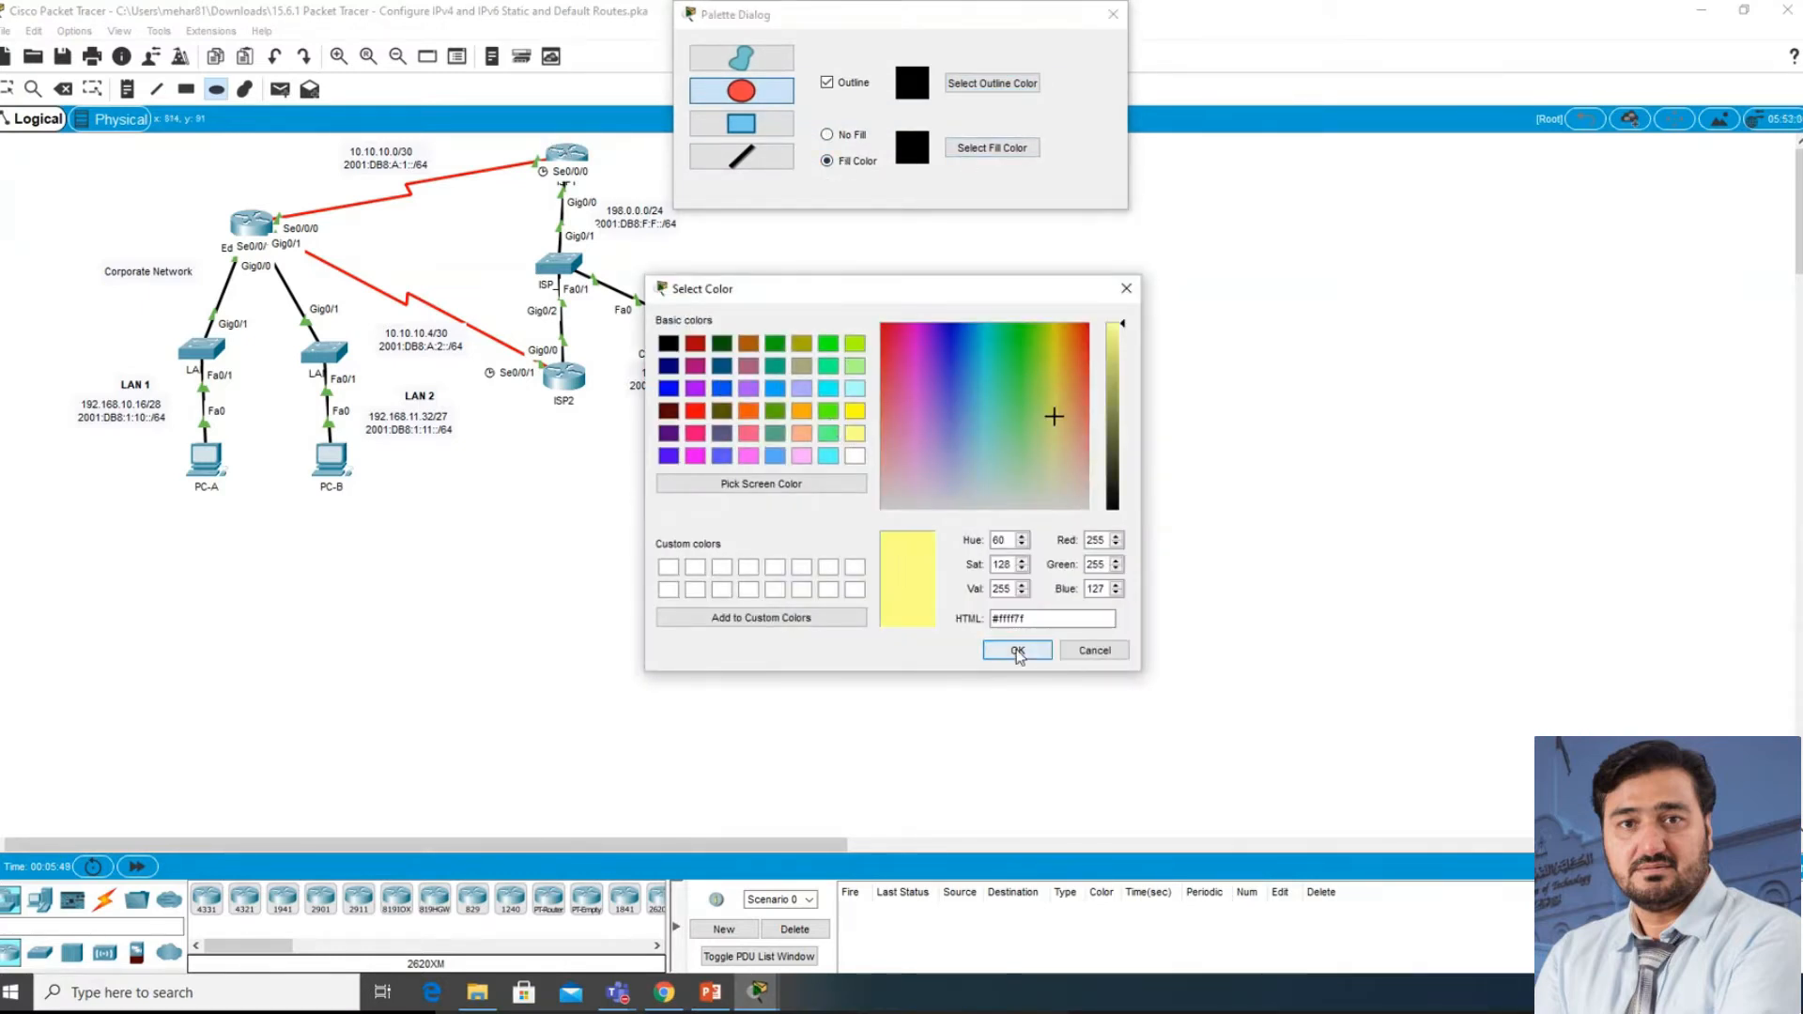
left_click(1021, 649)
left_click(523, 130)
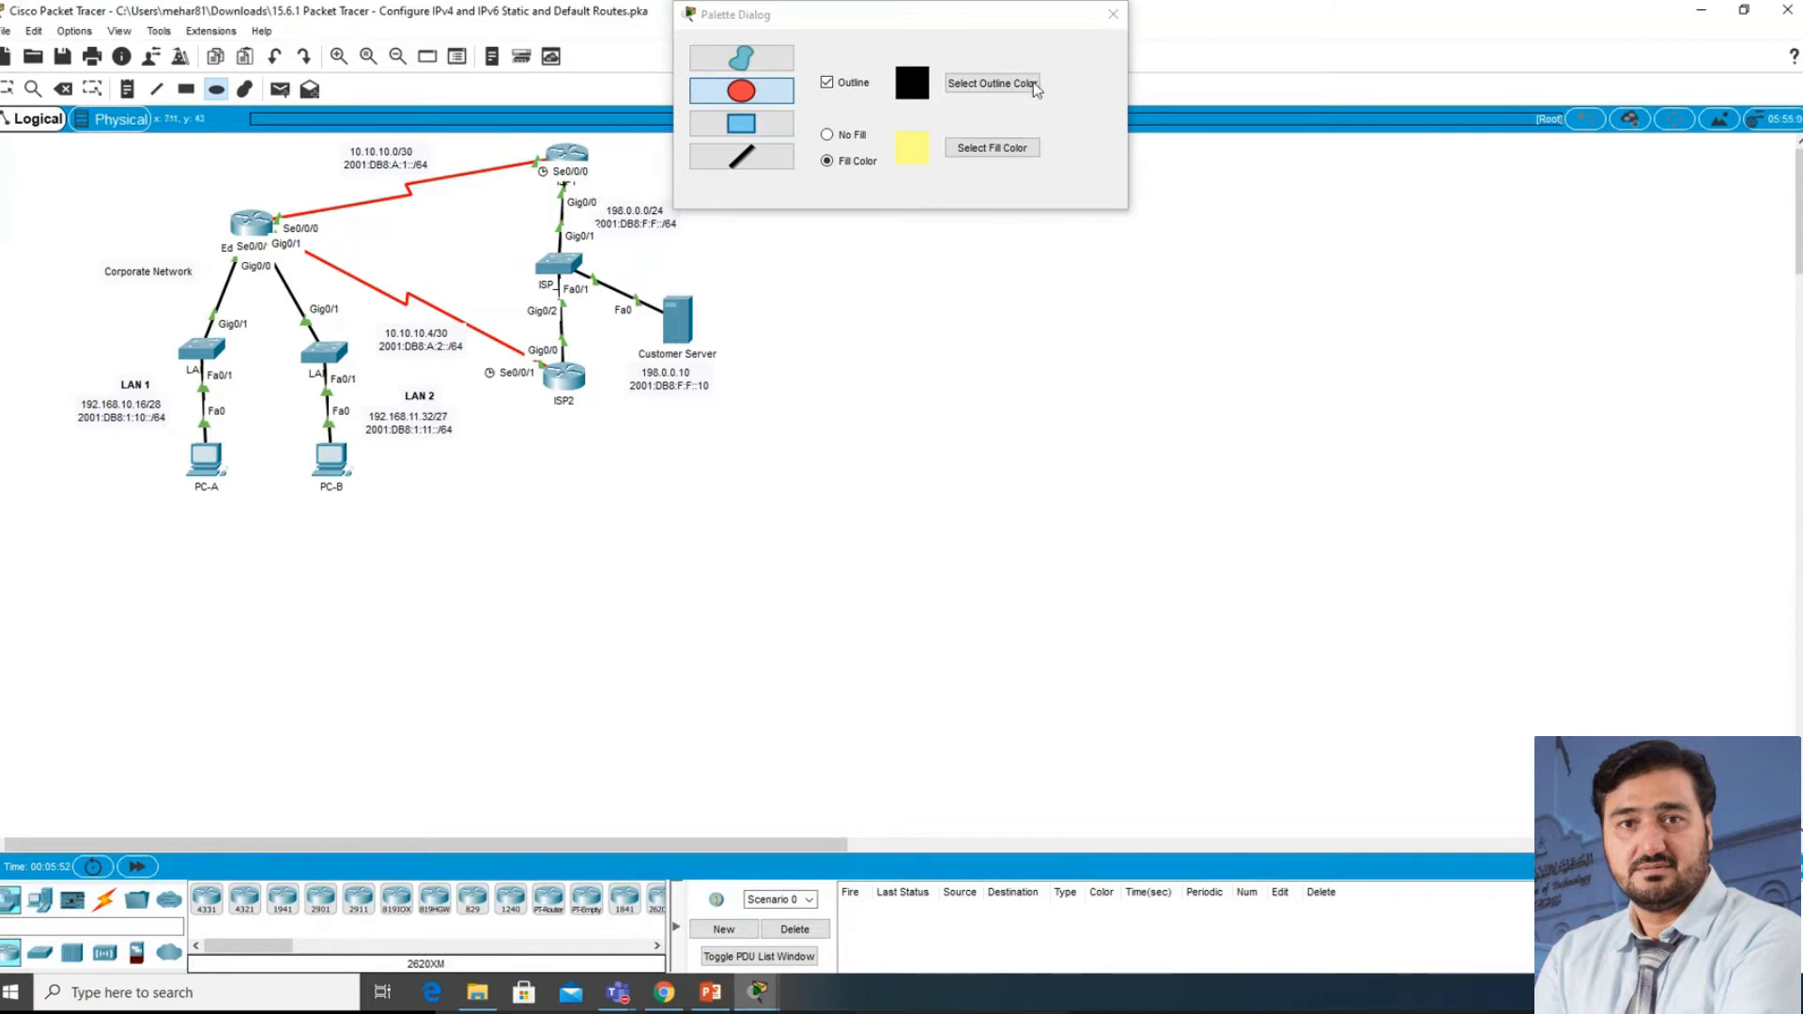
left_click_drag(515, 143, 670, 204)
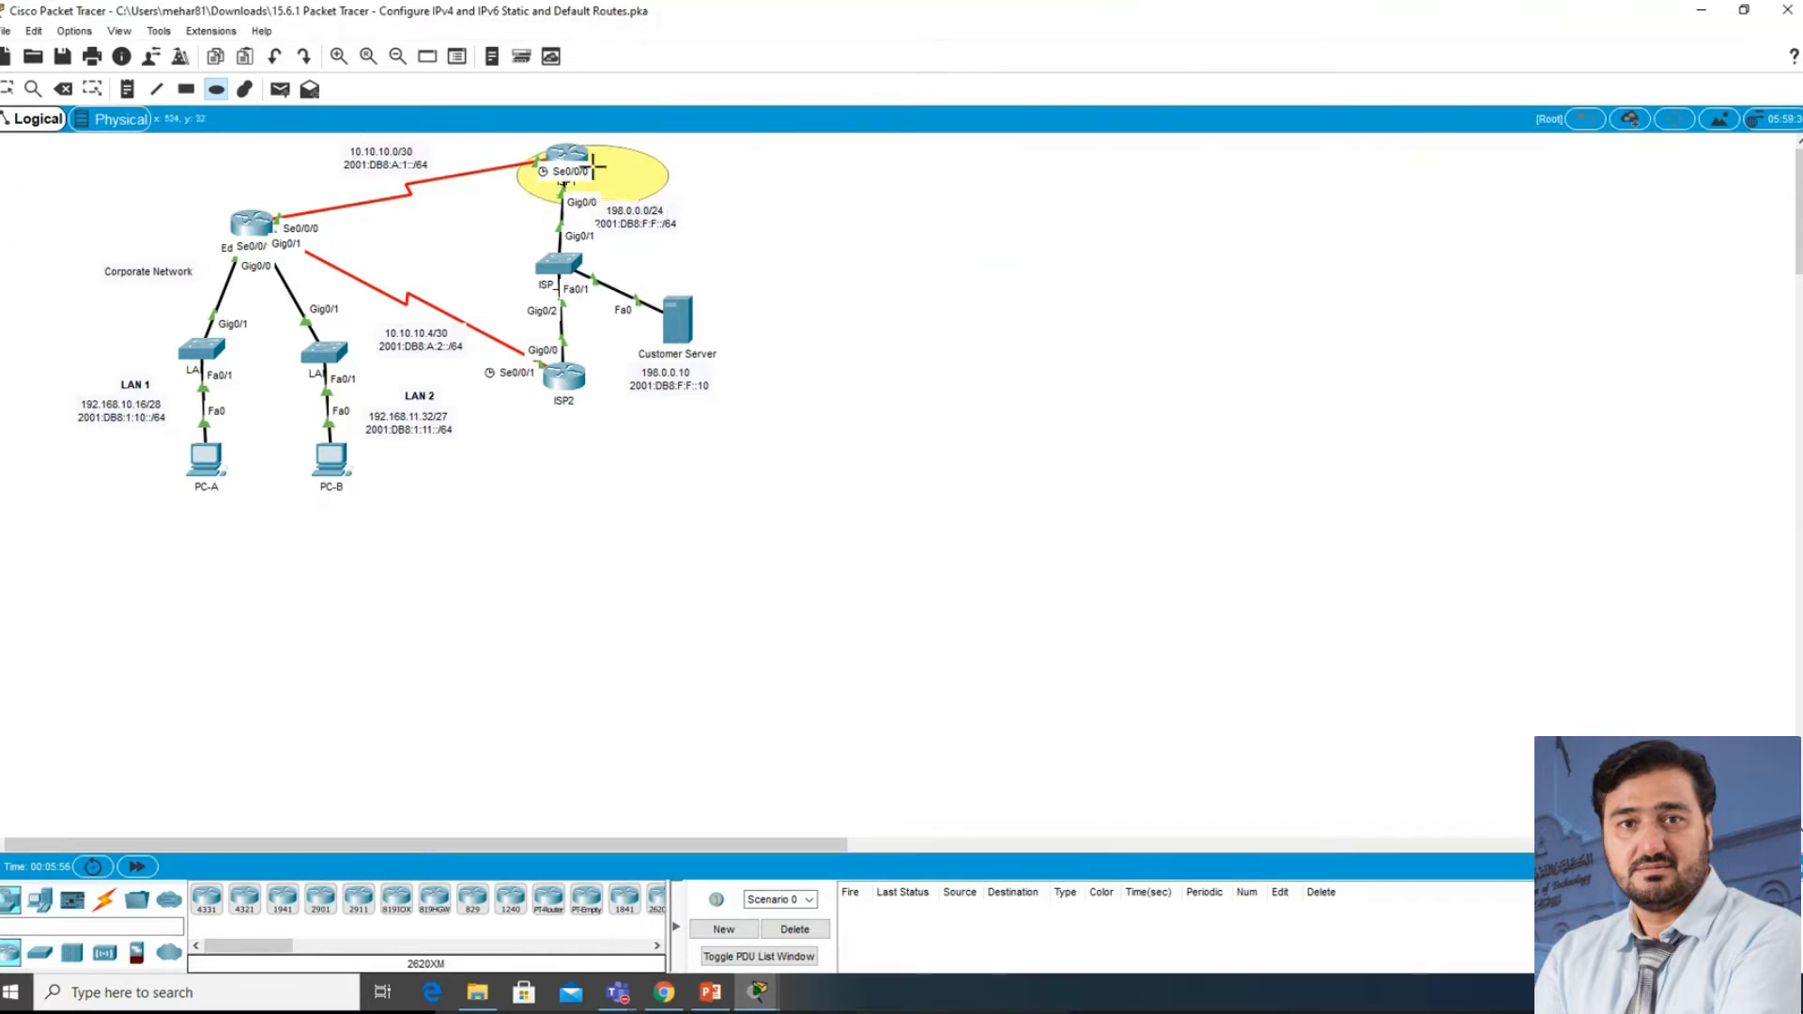
left_click(7, 89)
left_click_drag(646, 180, 620, 168)
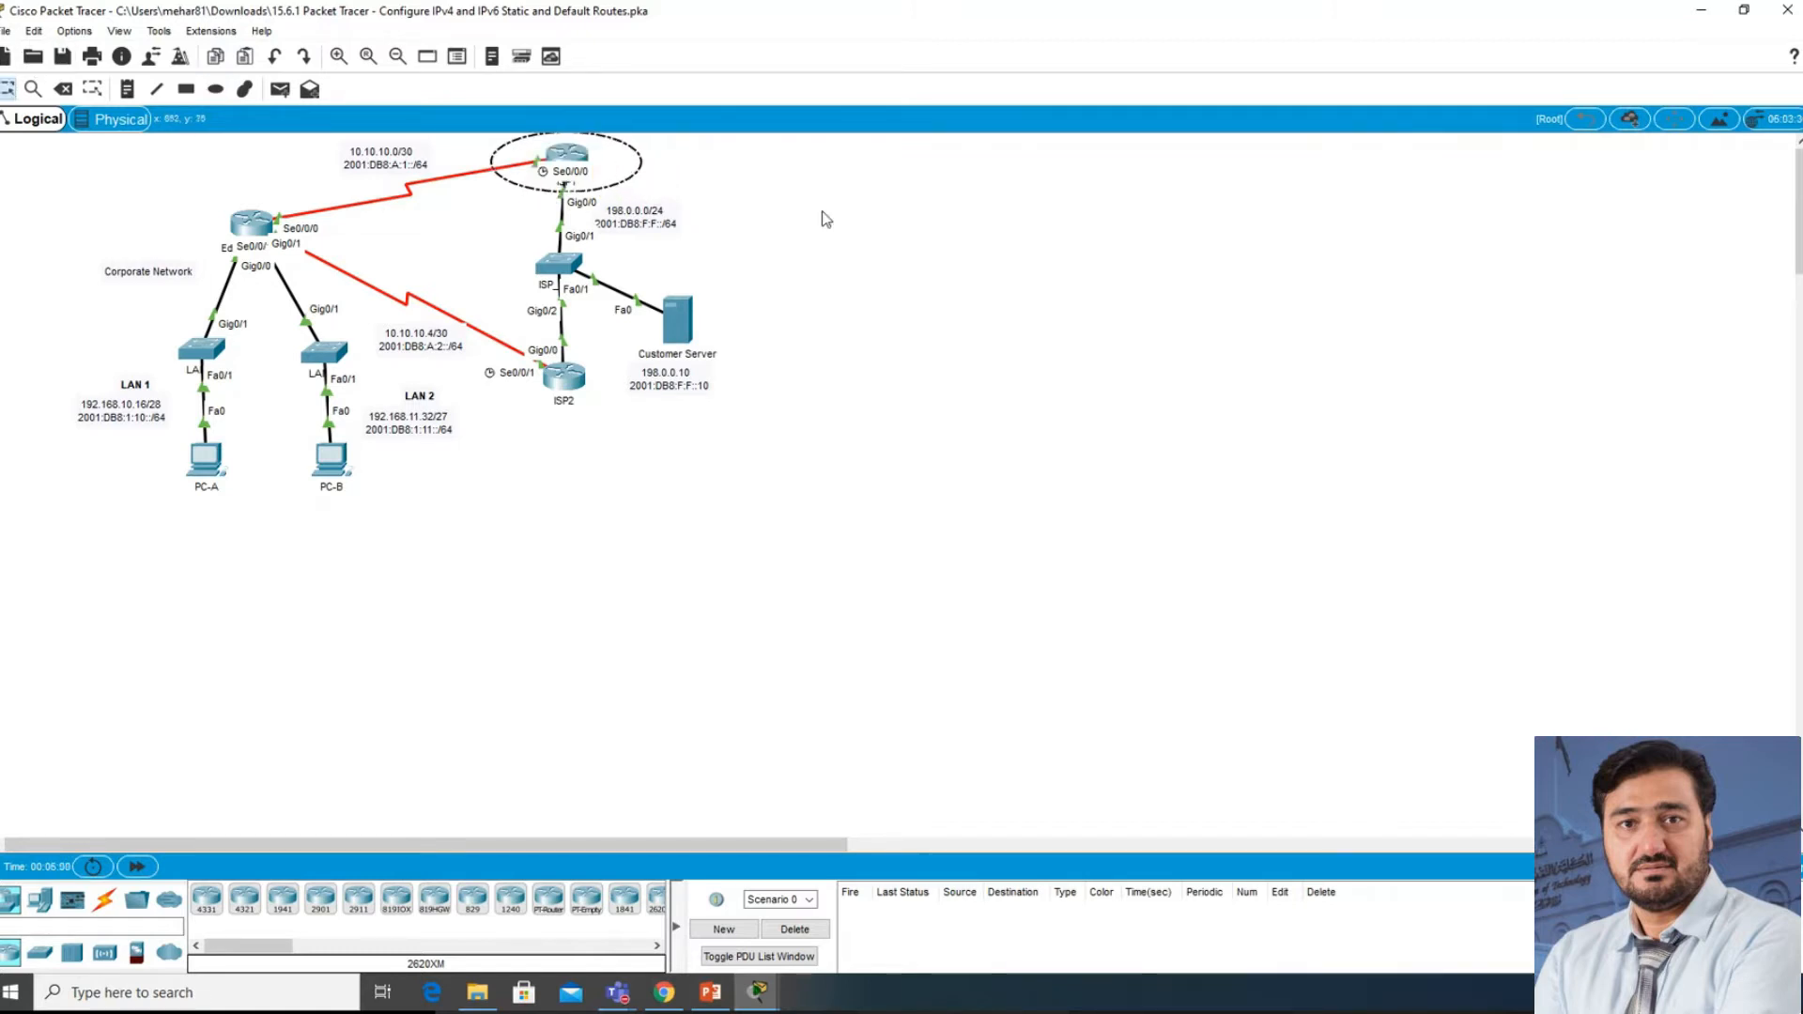
left_click(846, 233)
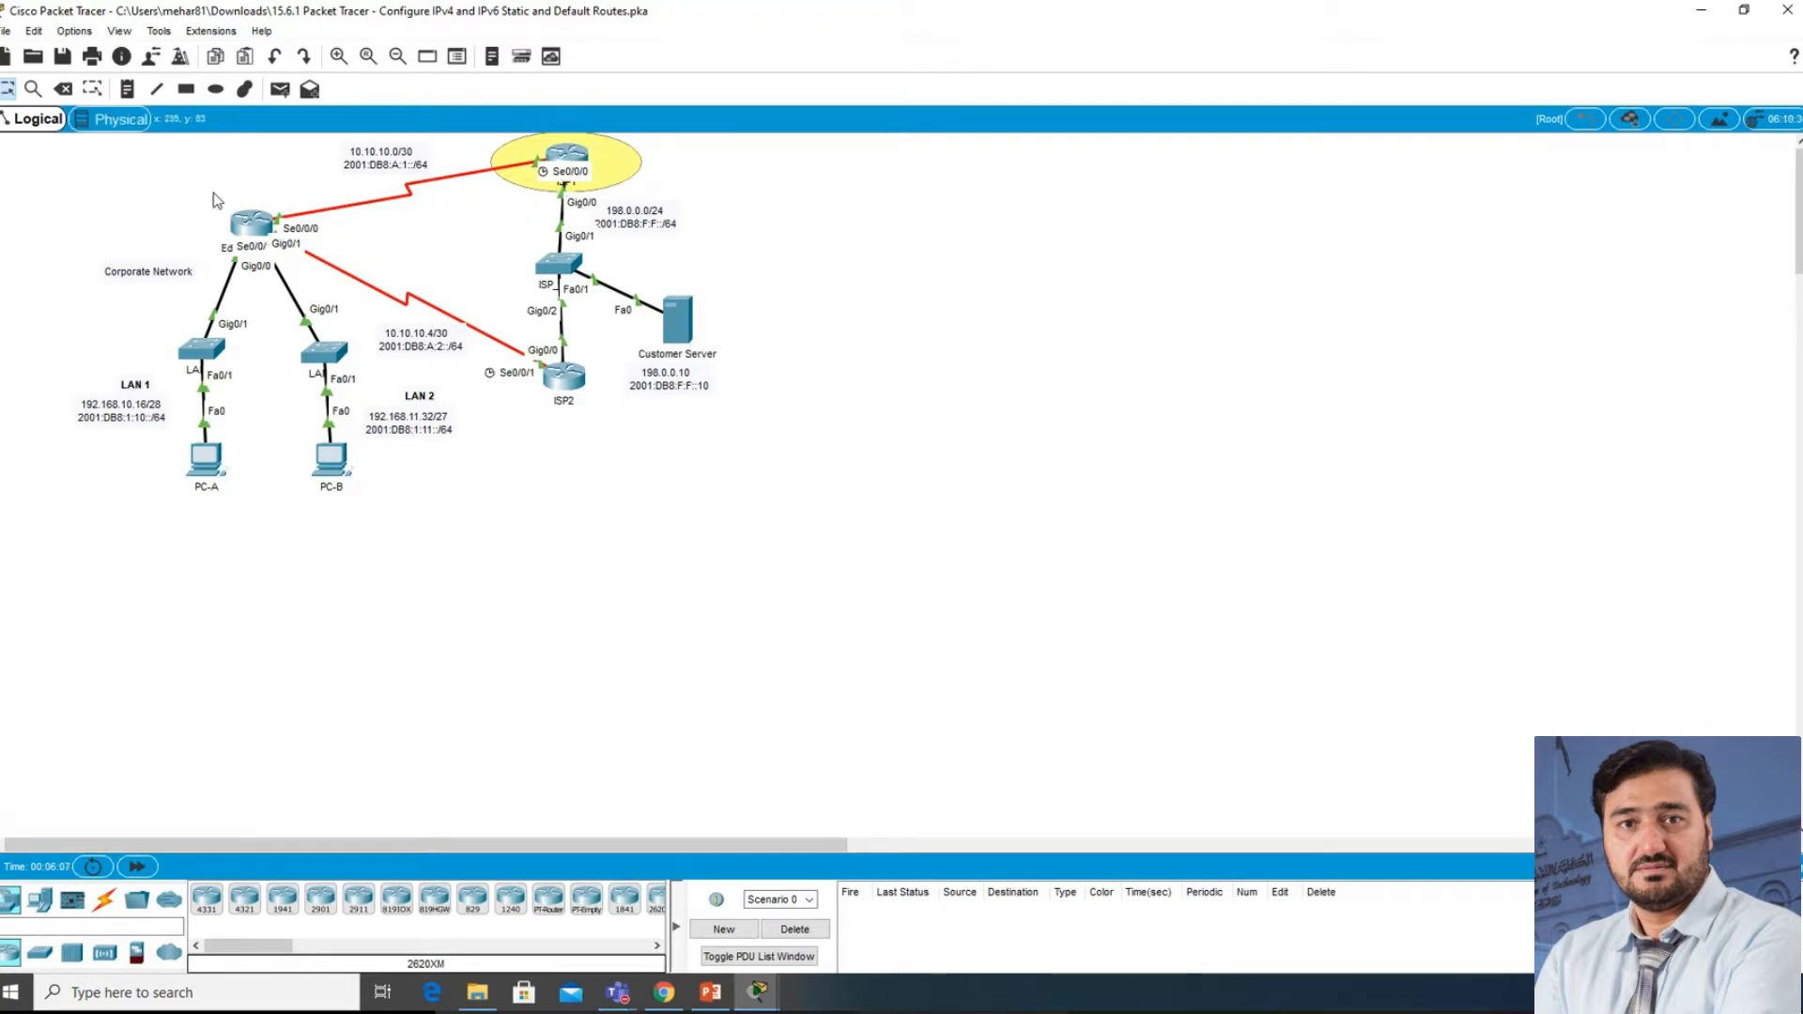
- Reopen the Edge_Router command line, move it up until its whole console is visible, and show the activity instructions beside it
left_click(250, 233)
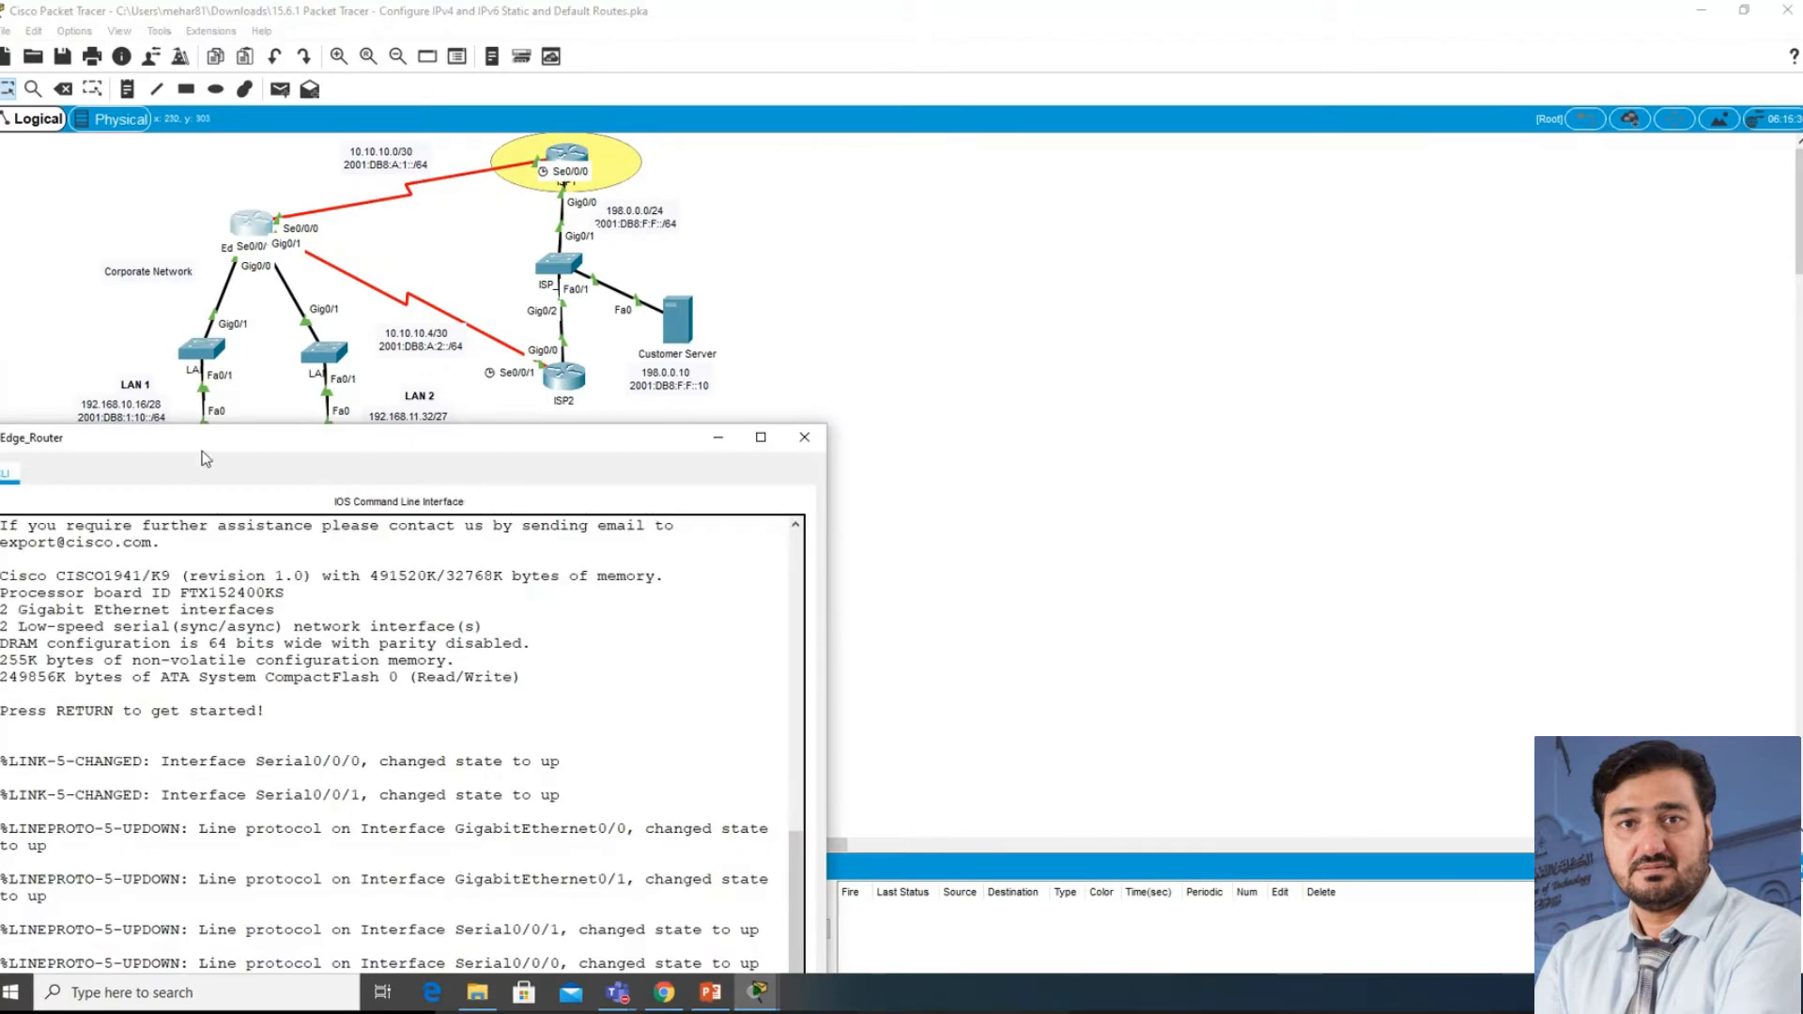
left_click_drag(203, 453, 202, 320)
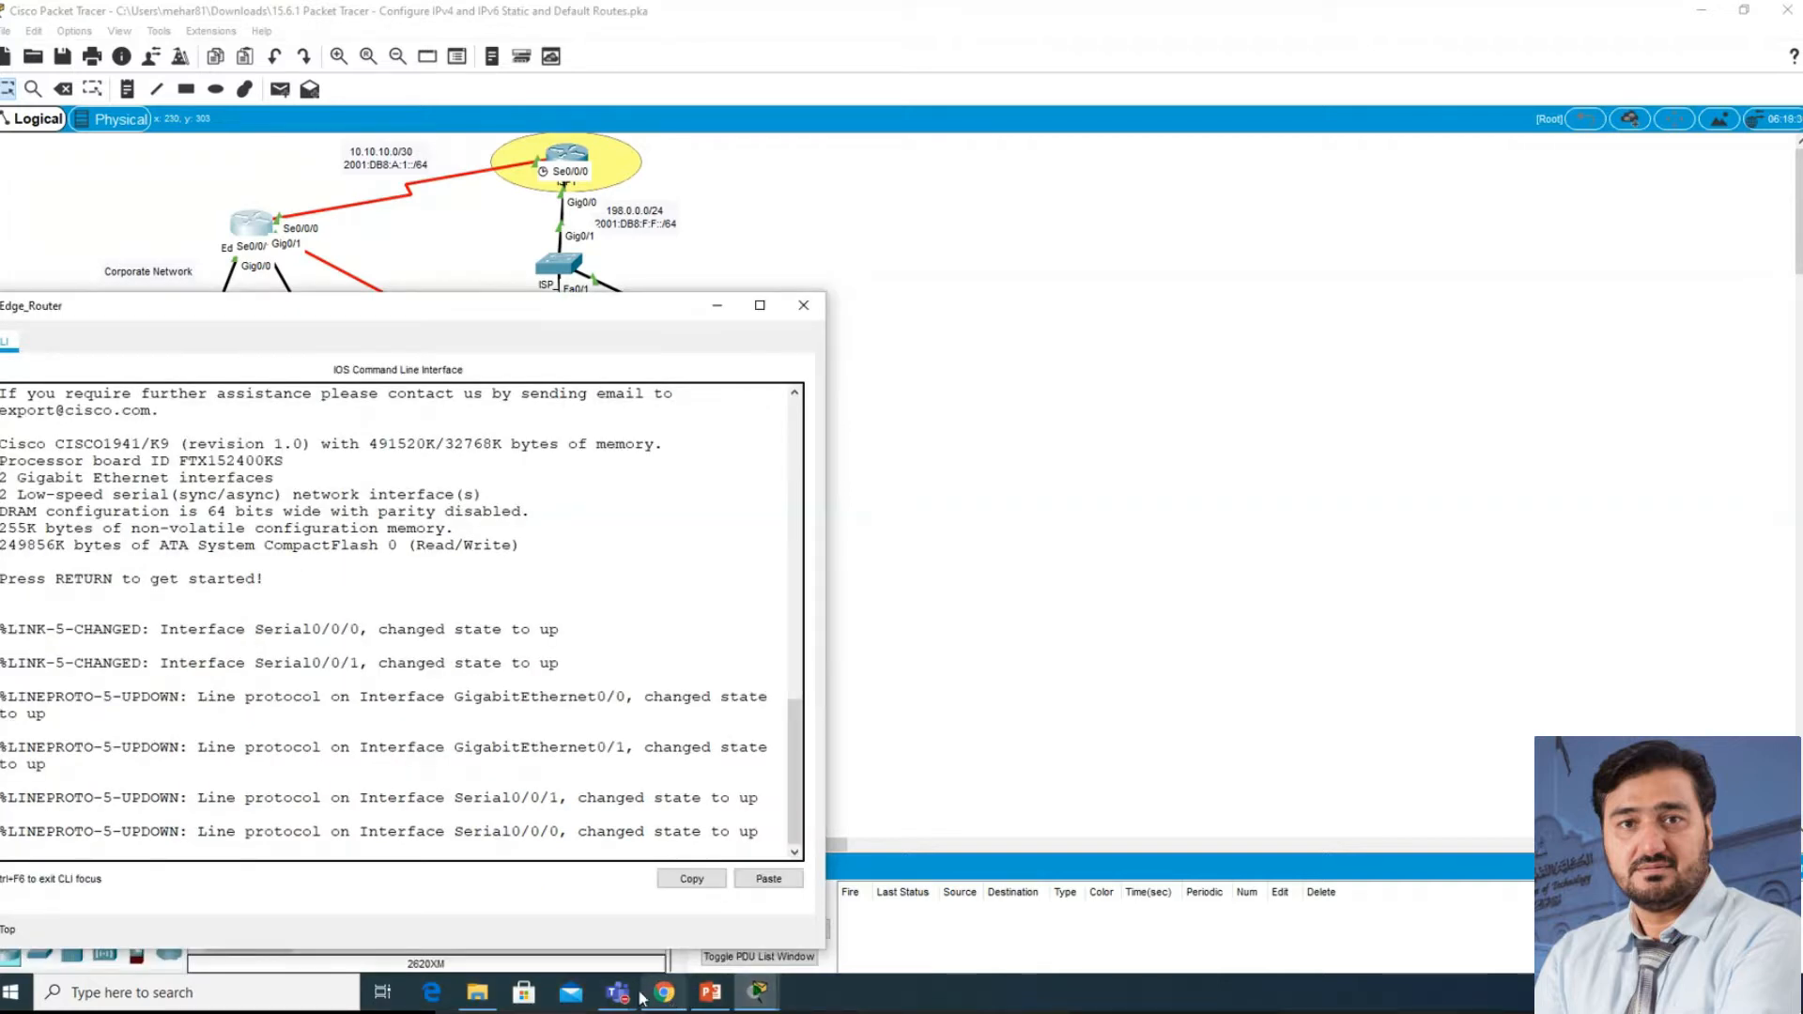
mouse_move(616, 992)
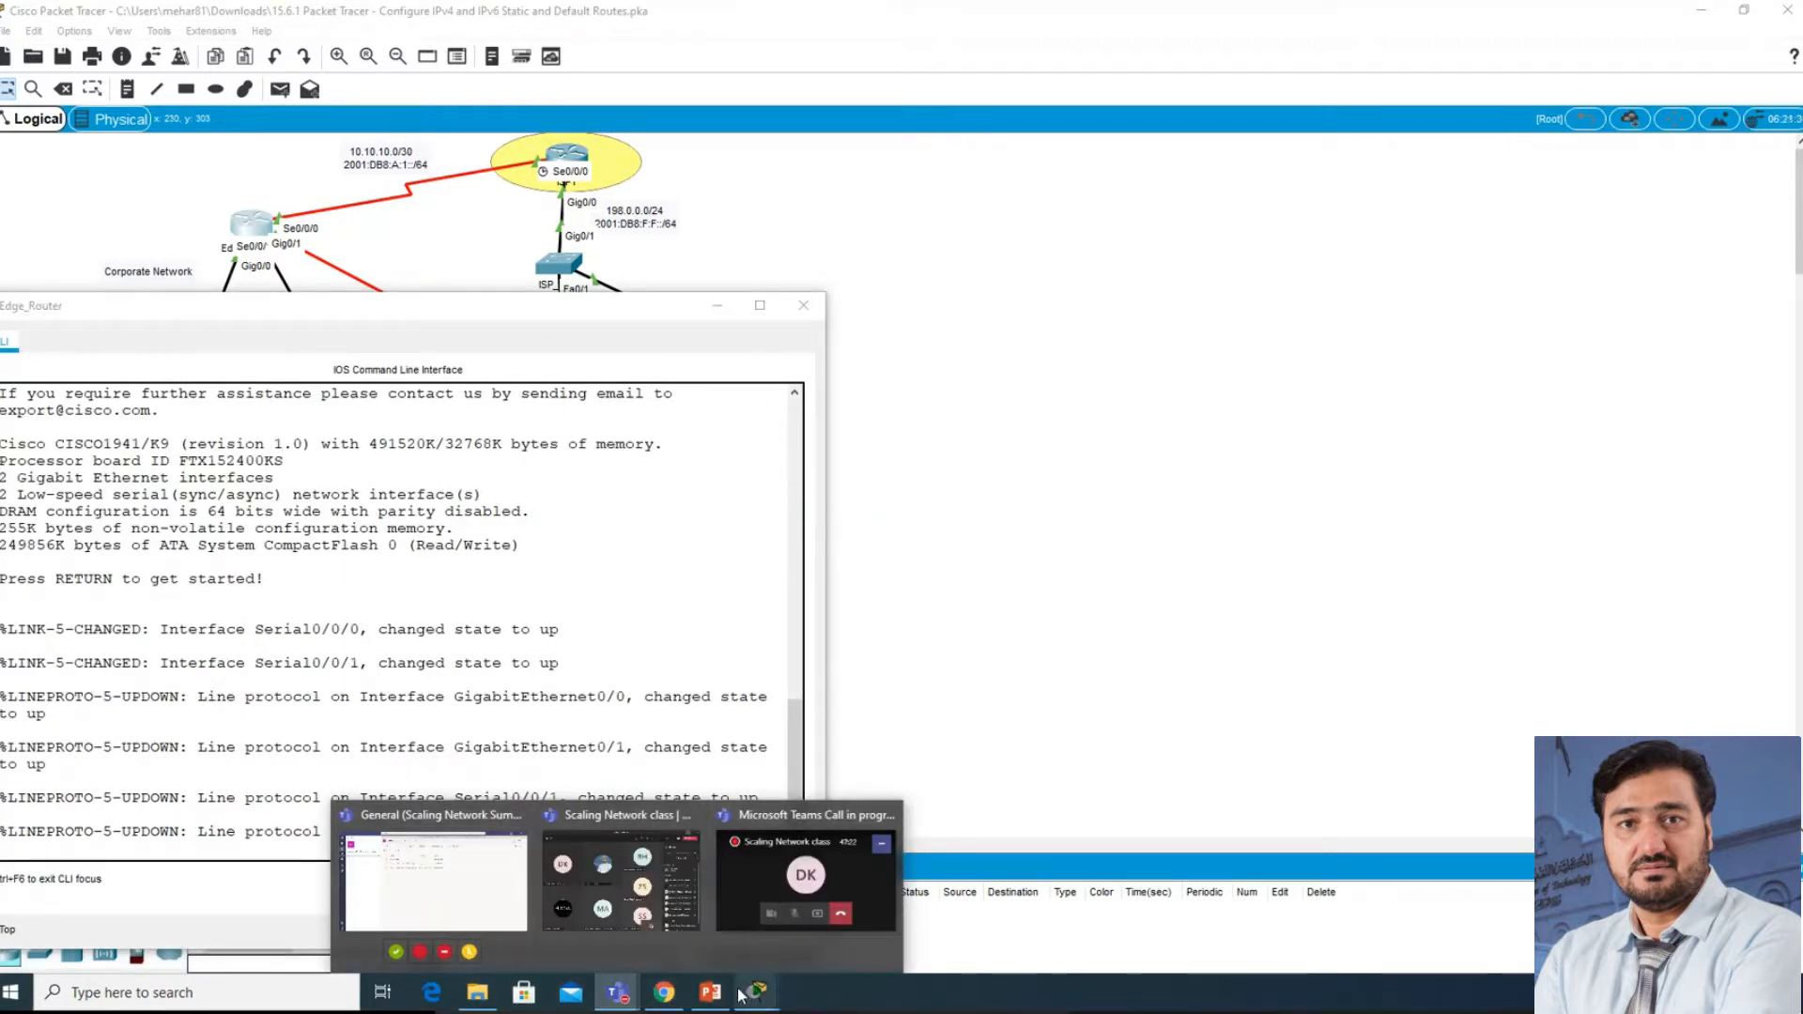
mouse_move(757, 992)
left_click(584, 913)
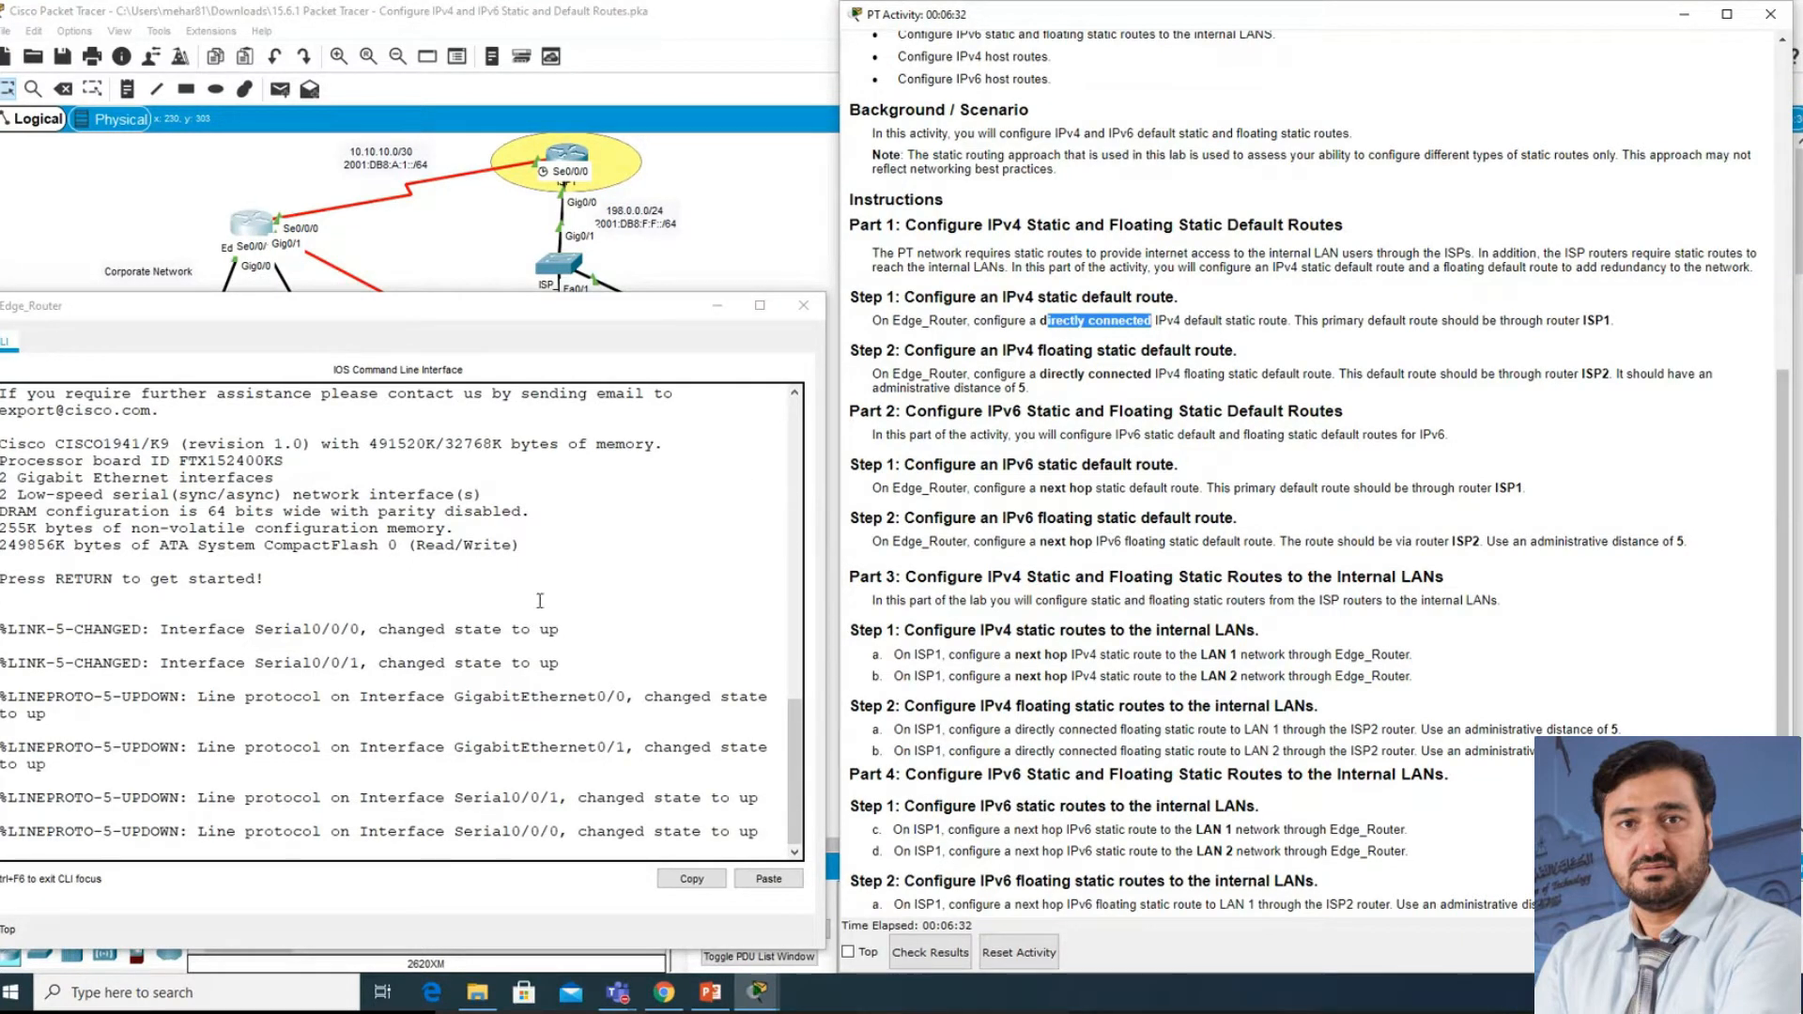
- Shift the Edge_Router console fully into view, start its prompt, and look up the router's ISP1-facing serial interface in the addressing table
left_click_drag(502, 318, 560, 310)
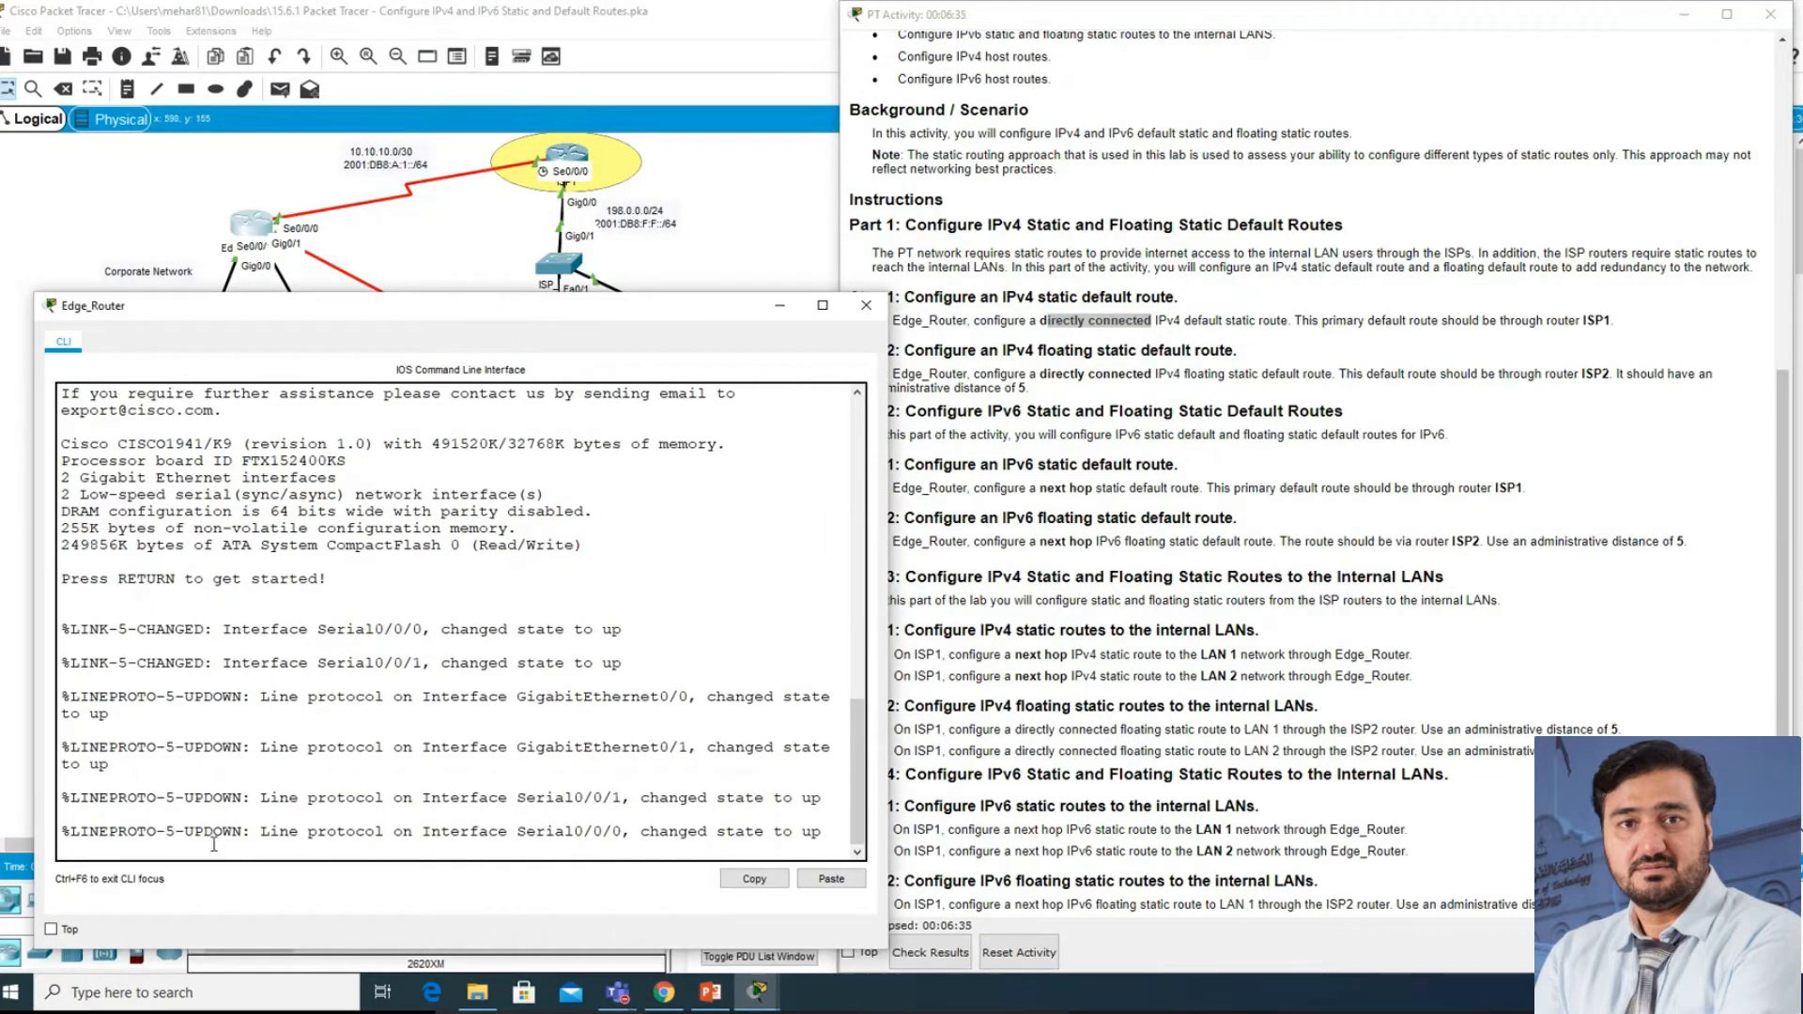
key("Return")
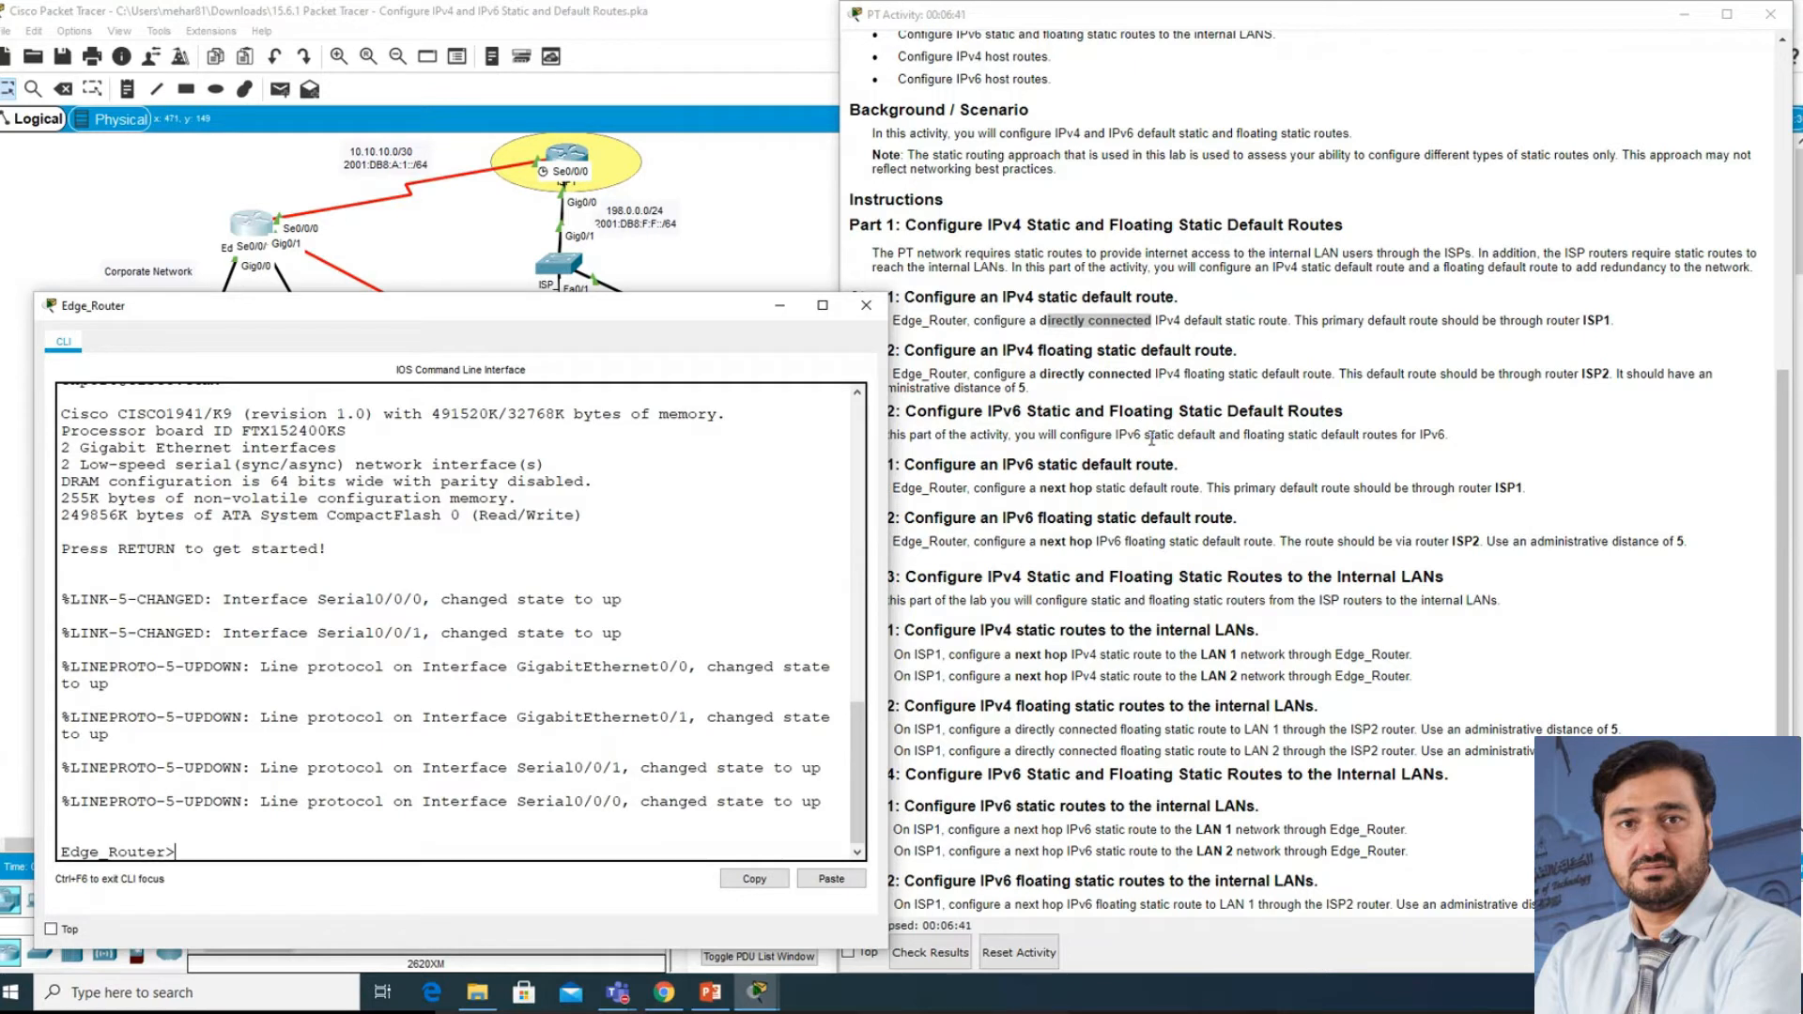
scroll(1142, 438, "up", 8)
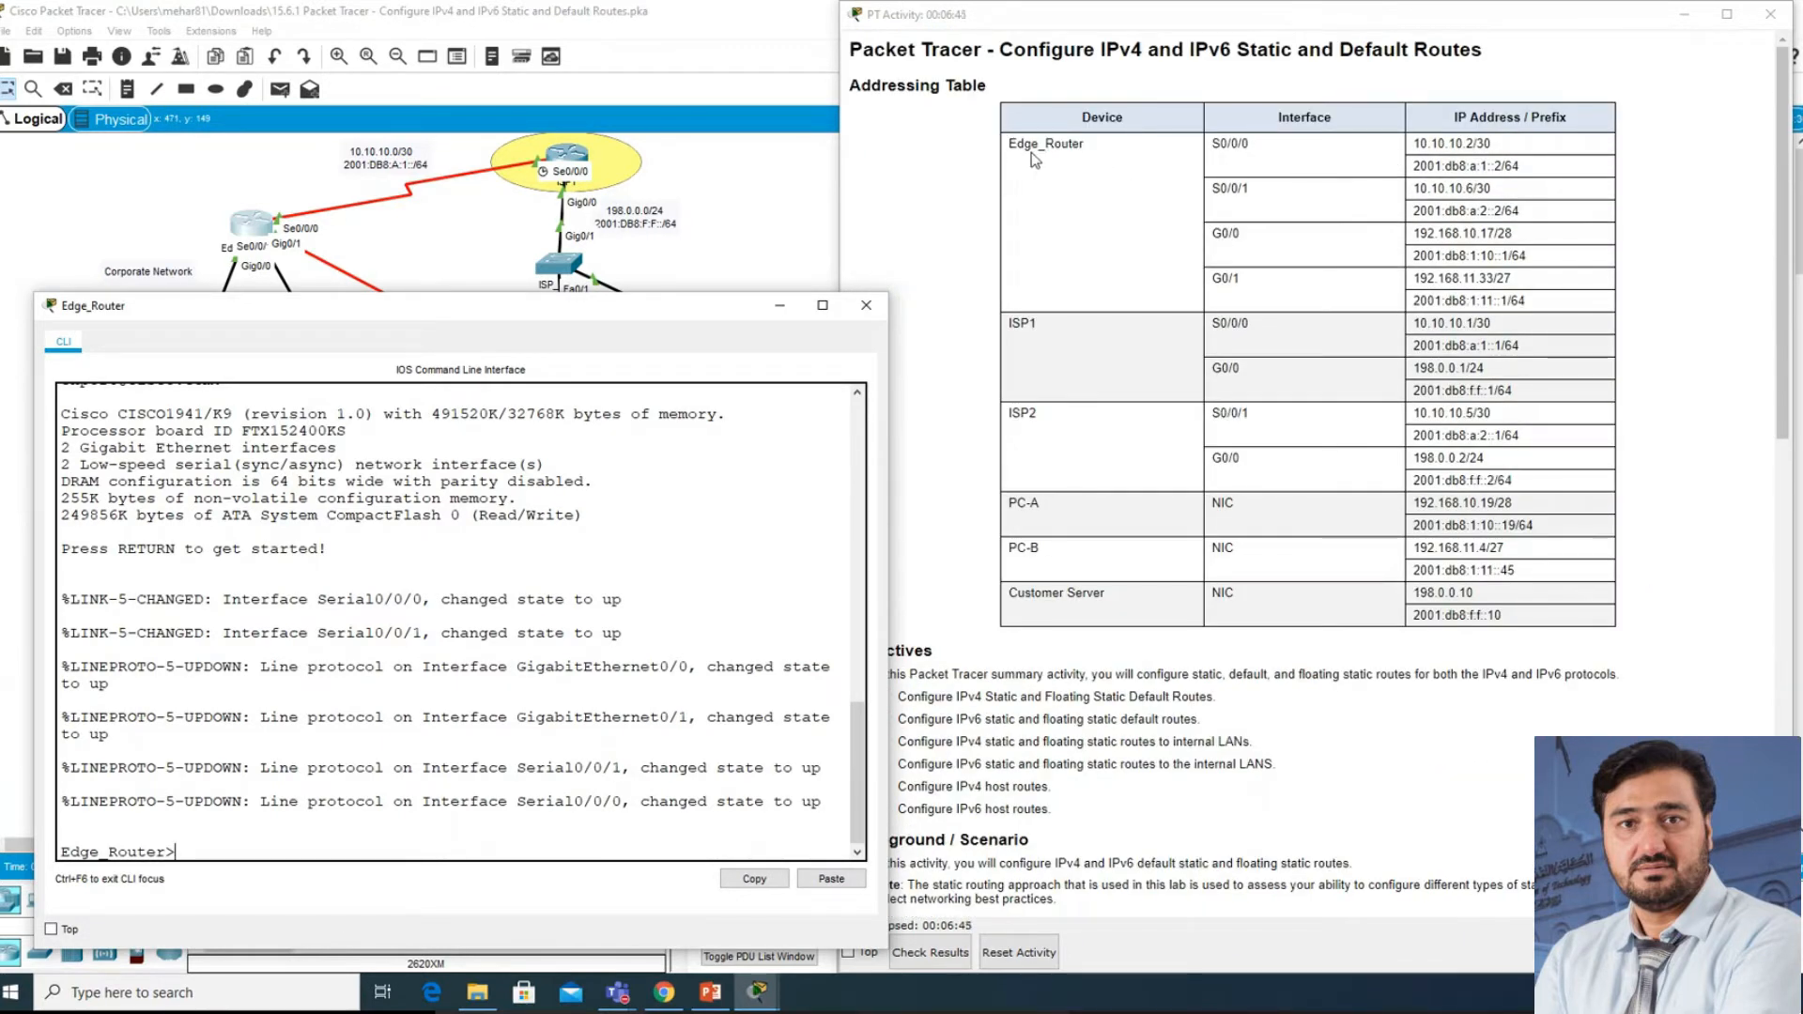
left_click_drag(1009, 323, 1052, 321)
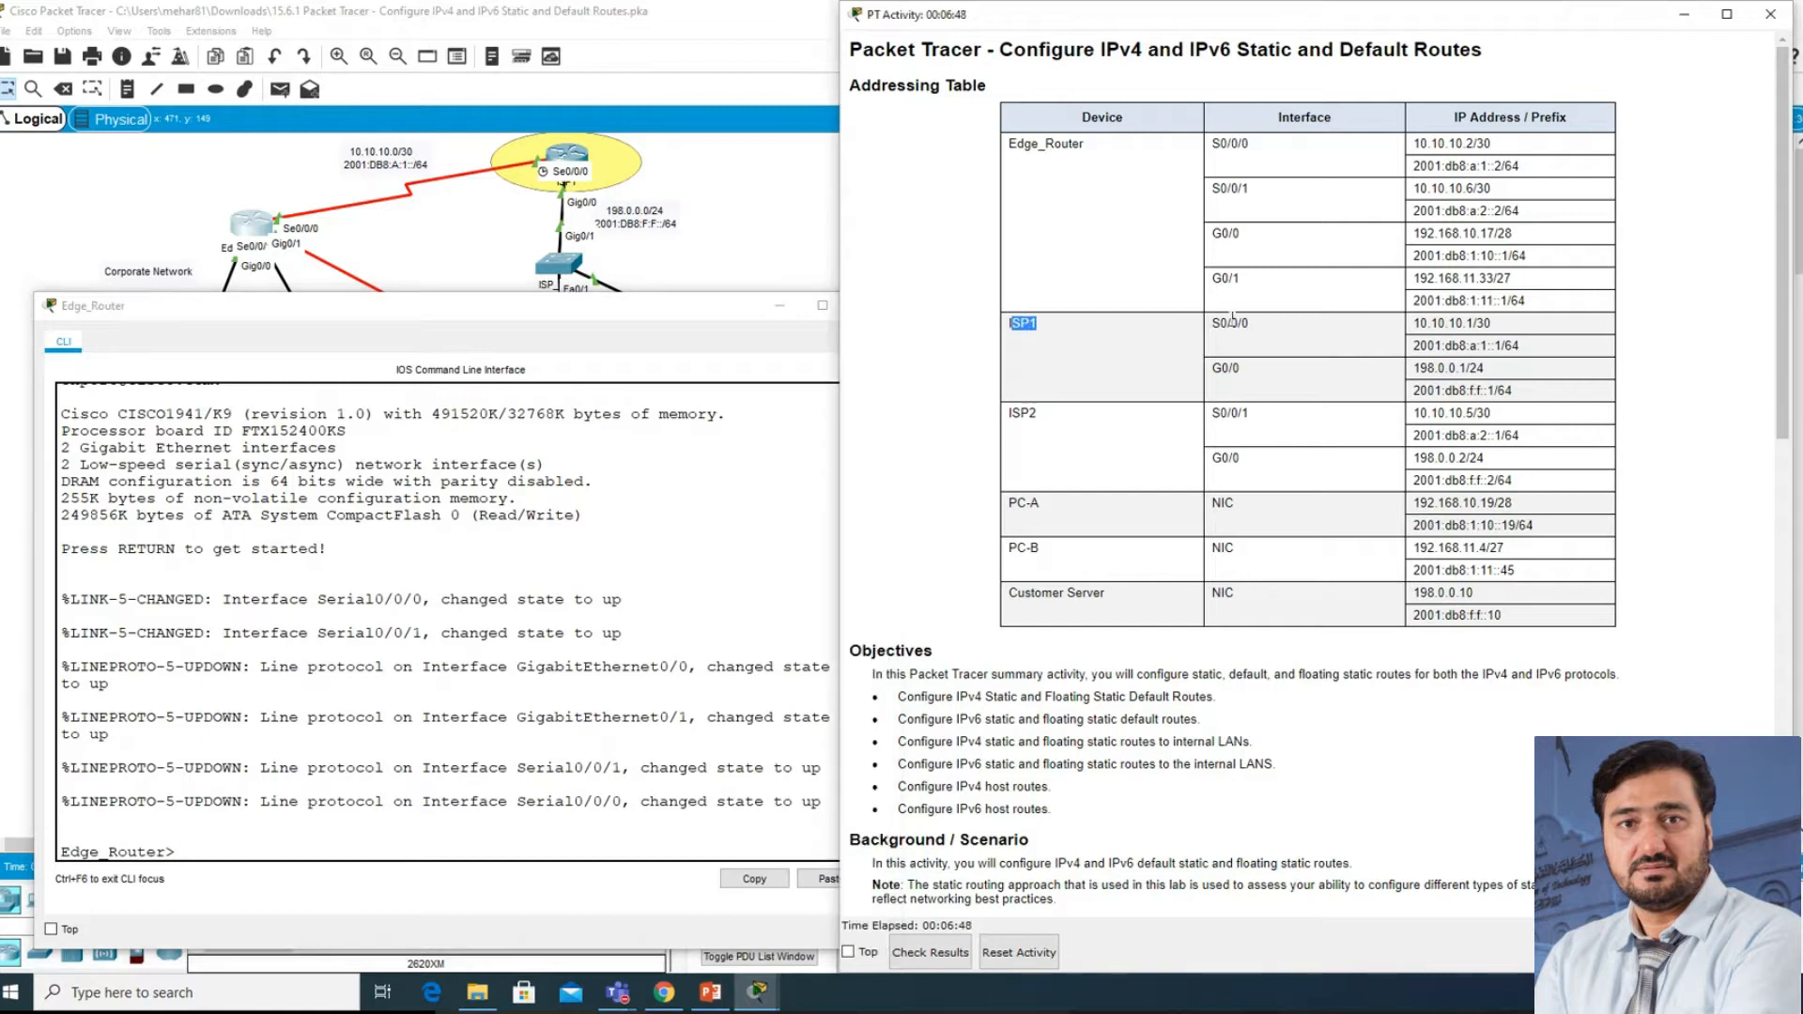
left_click_drag(1213, 323, 1254, 331)
left_click(1076, 156)
left_click_drag(1249, 144, 1219, 145)
- Try to enter the IPv4 default route 0.0.0.0 0.0.0.0 through s0/0/0 at Edge_Router's user-level prompt
left_click(234, 839)
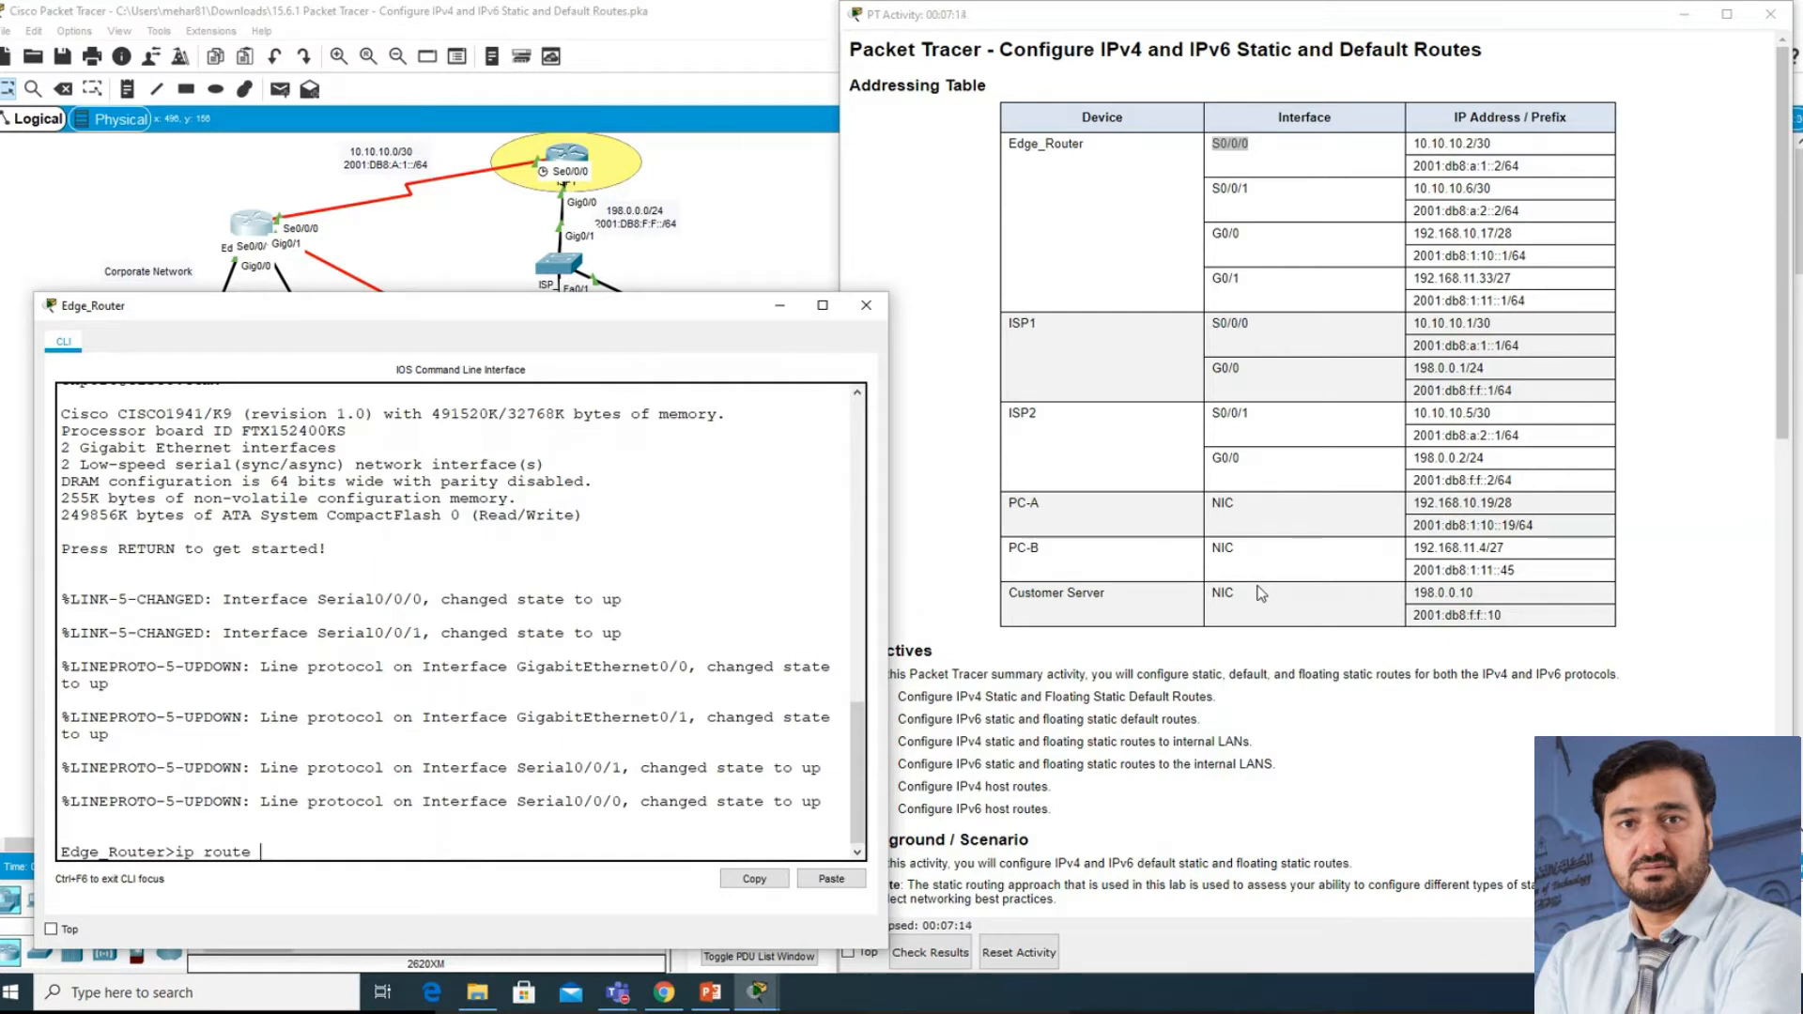
type("0.0.0.0 0.0.0.0")
type("s0/0")
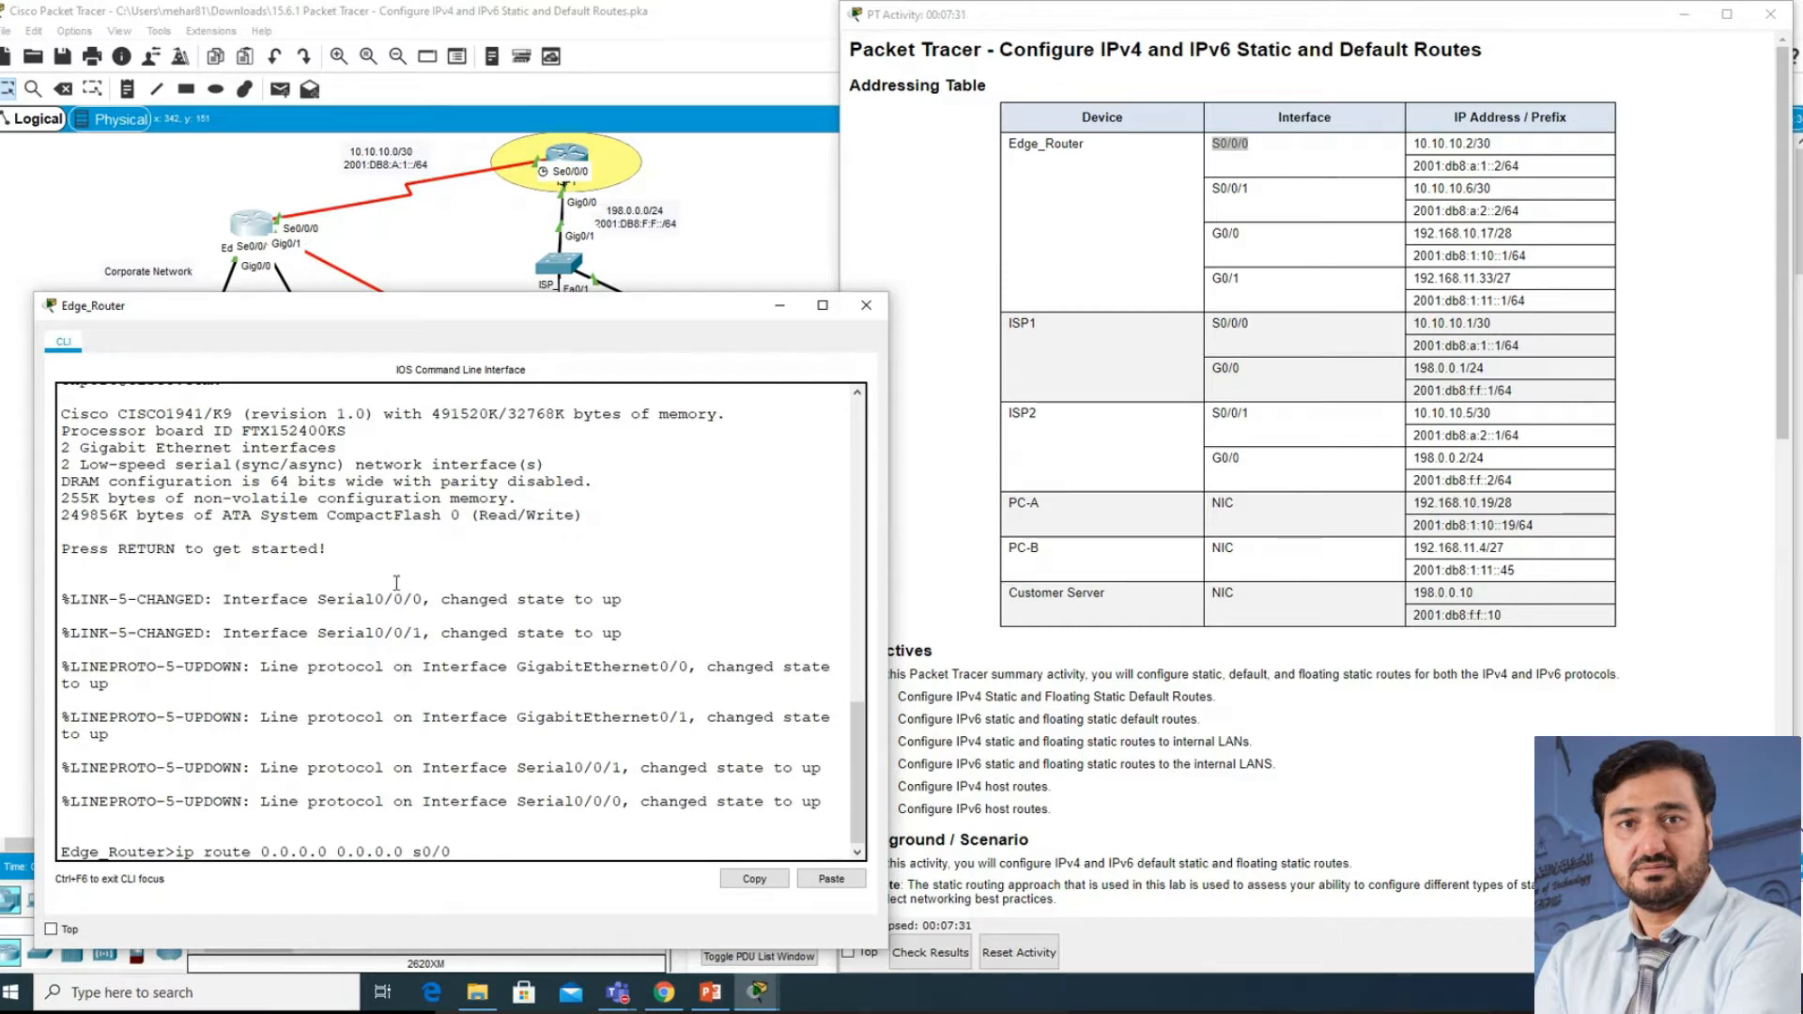
type("/0")
key("Return")
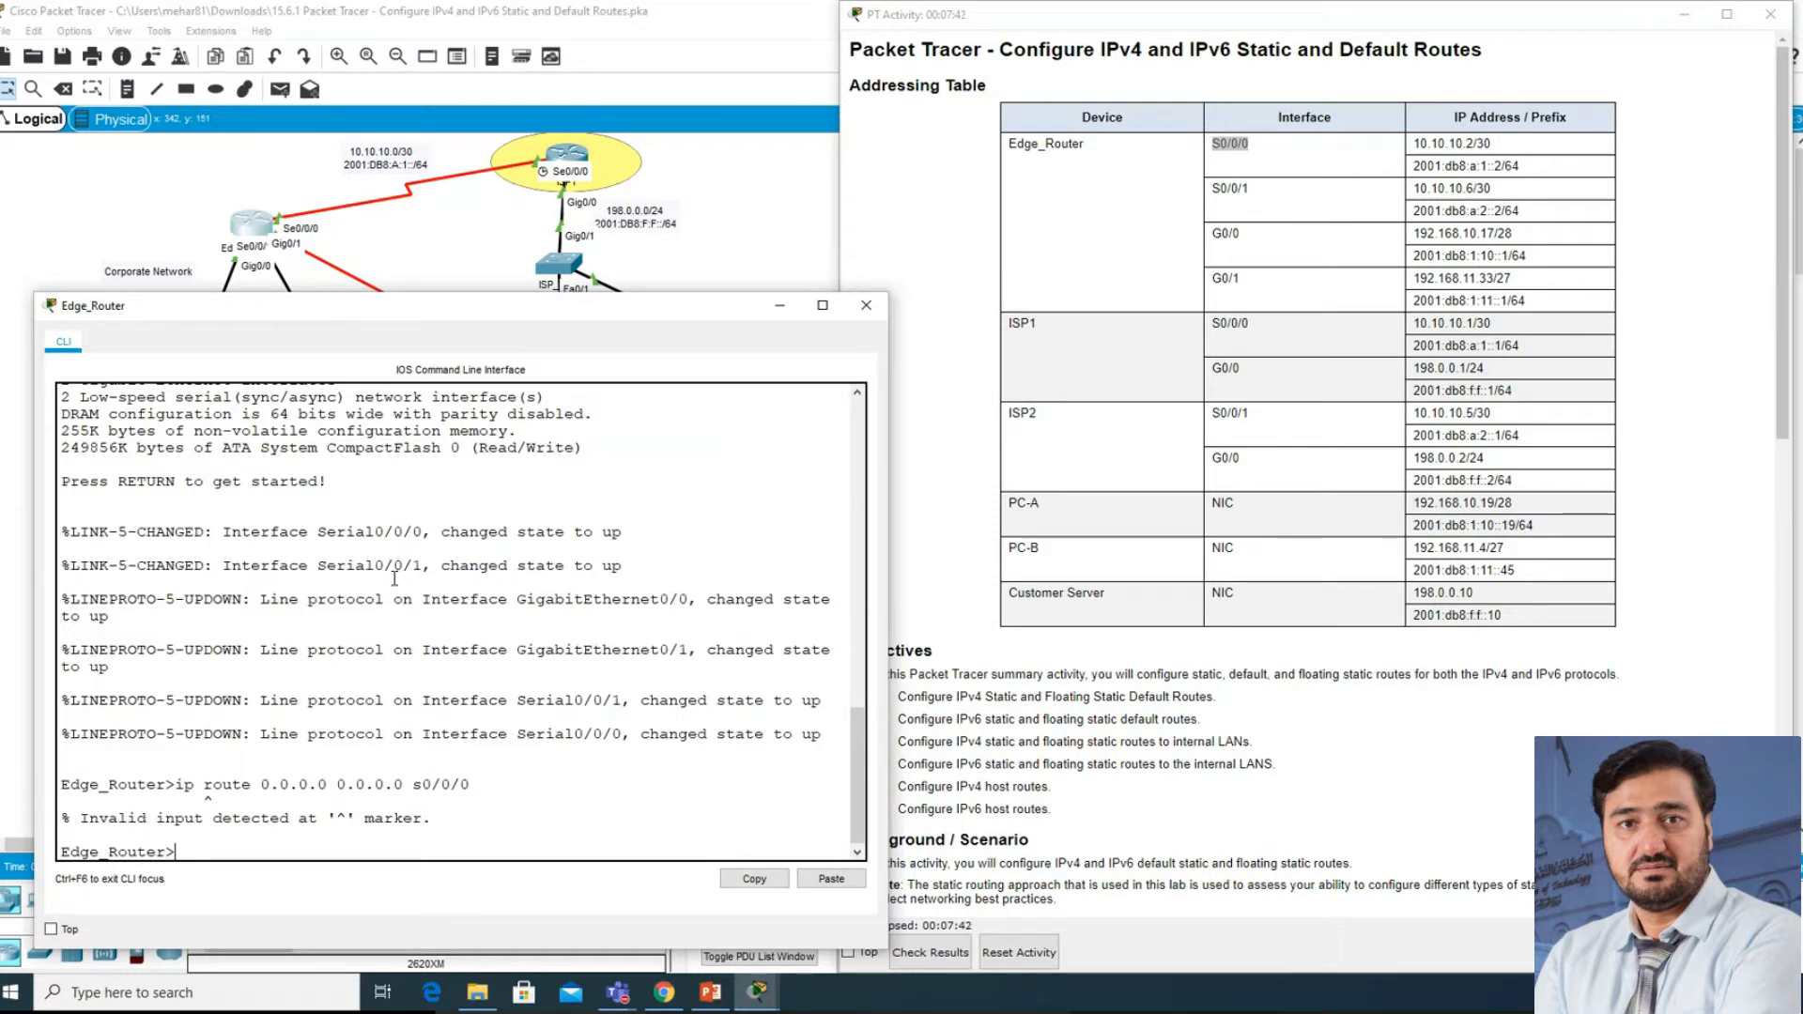
key("Up")
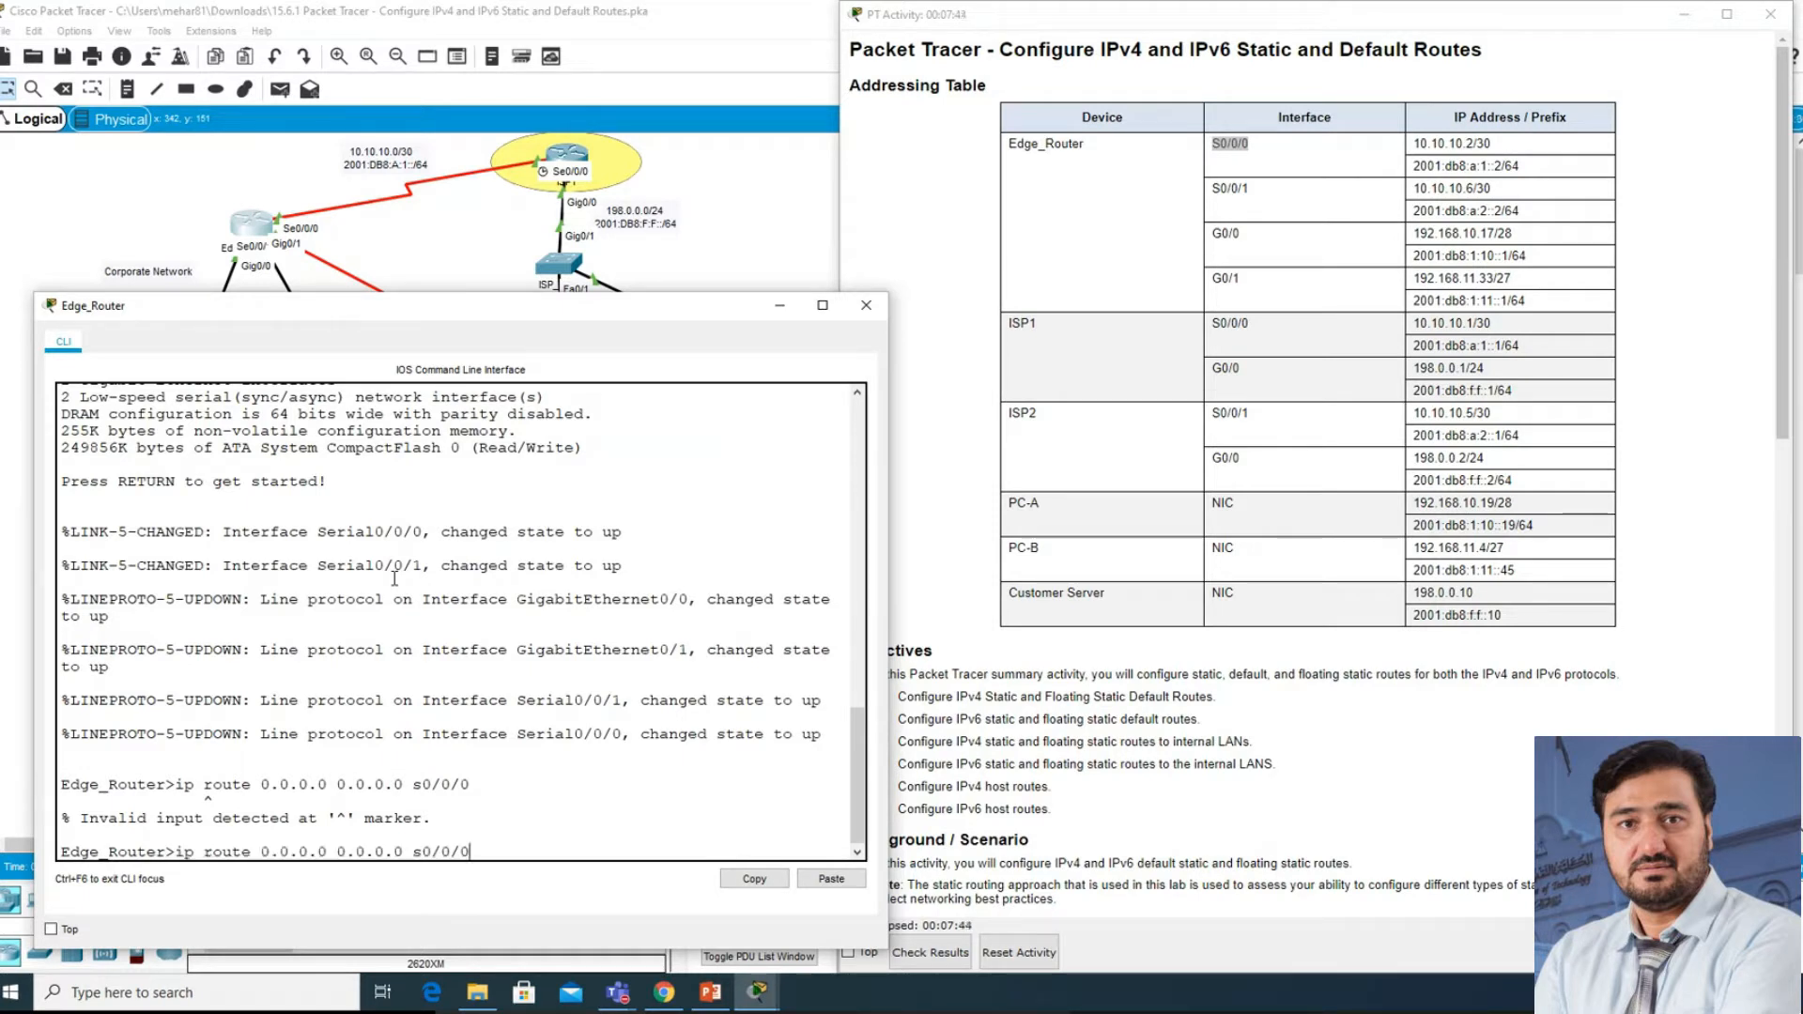
key("Down")
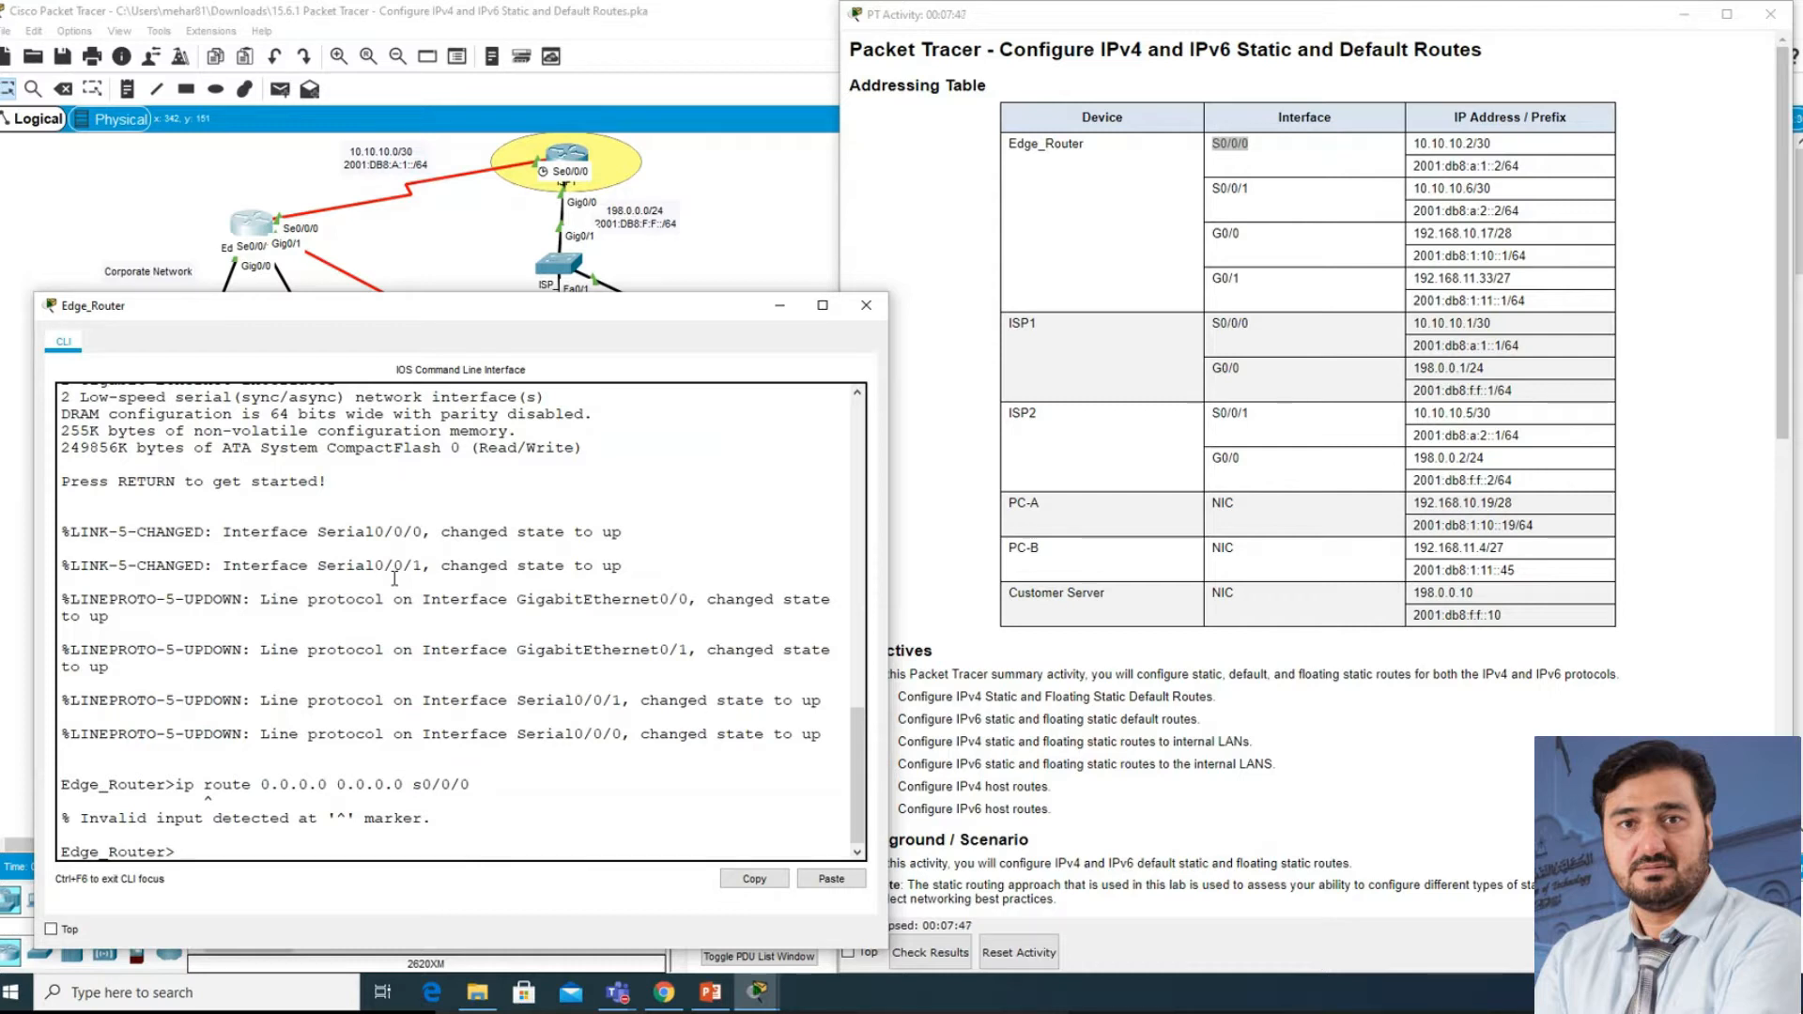
- Enter privileged mode on Edge_Router and start global configuration from the terminal
type("en")
key("Return")
type("conf")
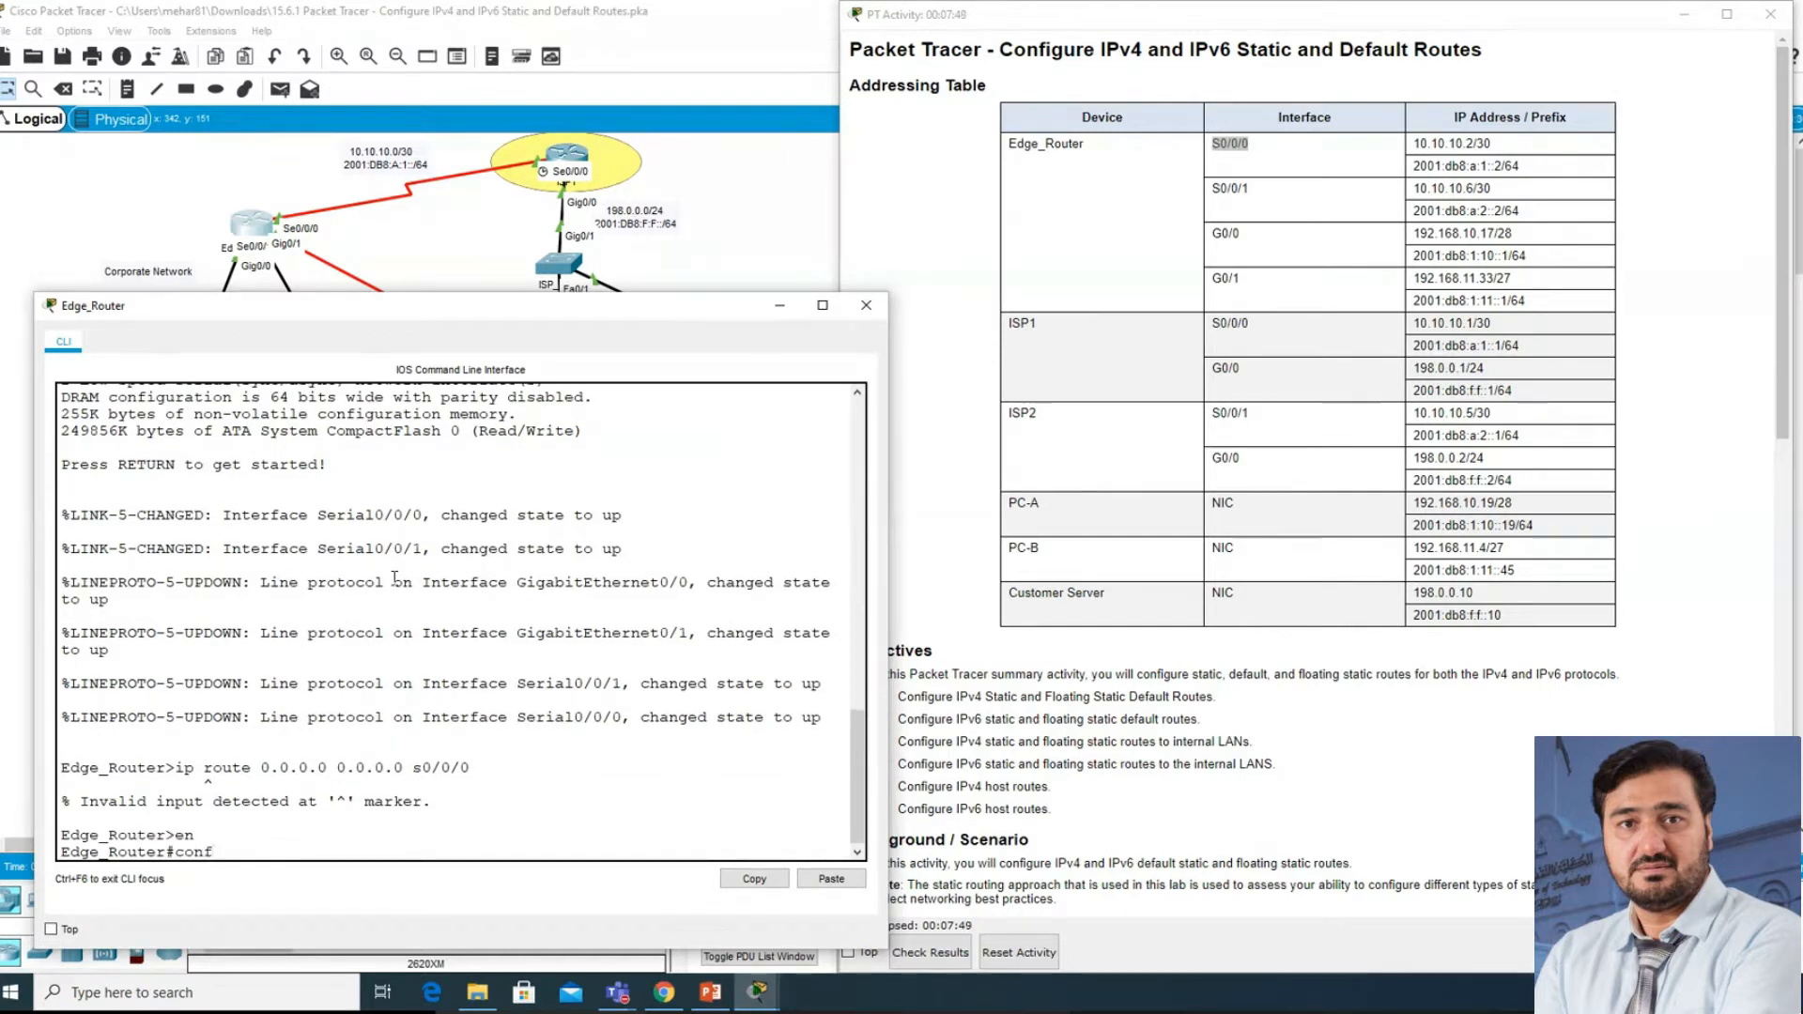
key("Tab")
type("ter")
key("Tab")
key("Return")
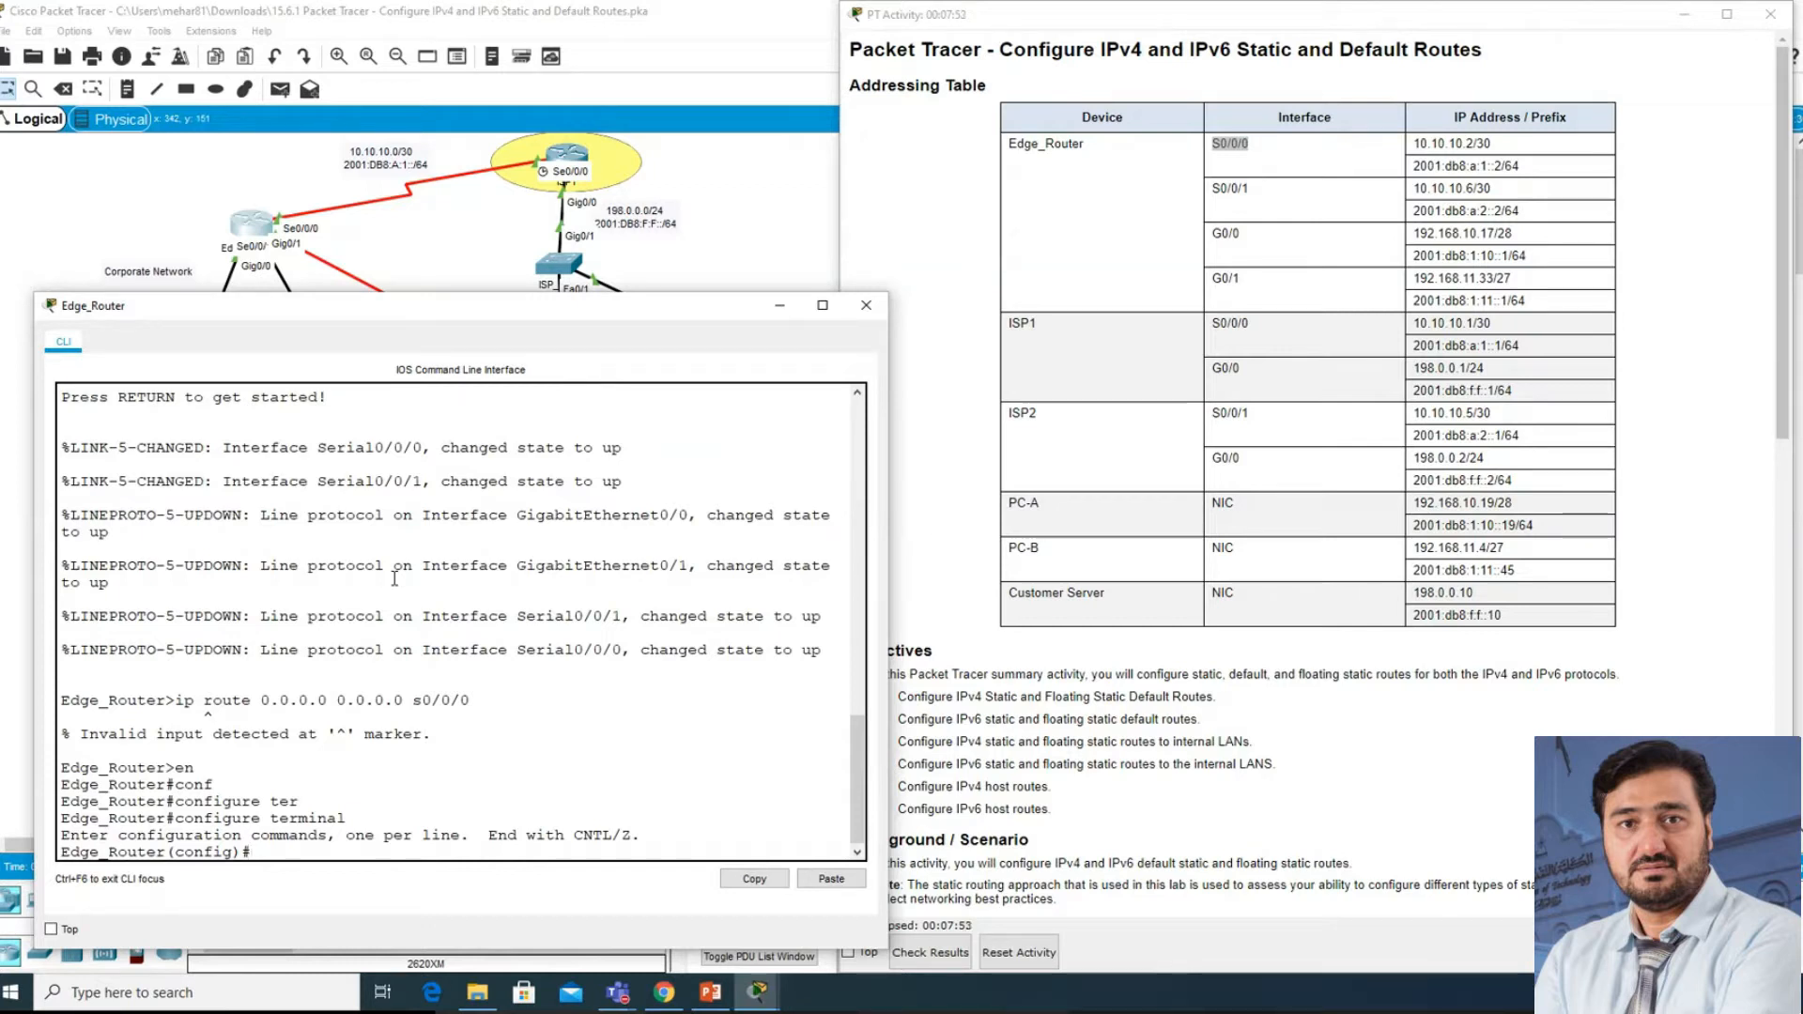
- Copy the earlier command ip route 0.0.0.0 0.0.0.0 s0/0/0 from the console and run it in Edge_Router's global configuration mode
left_click_drag(471, 701, 176, 700)
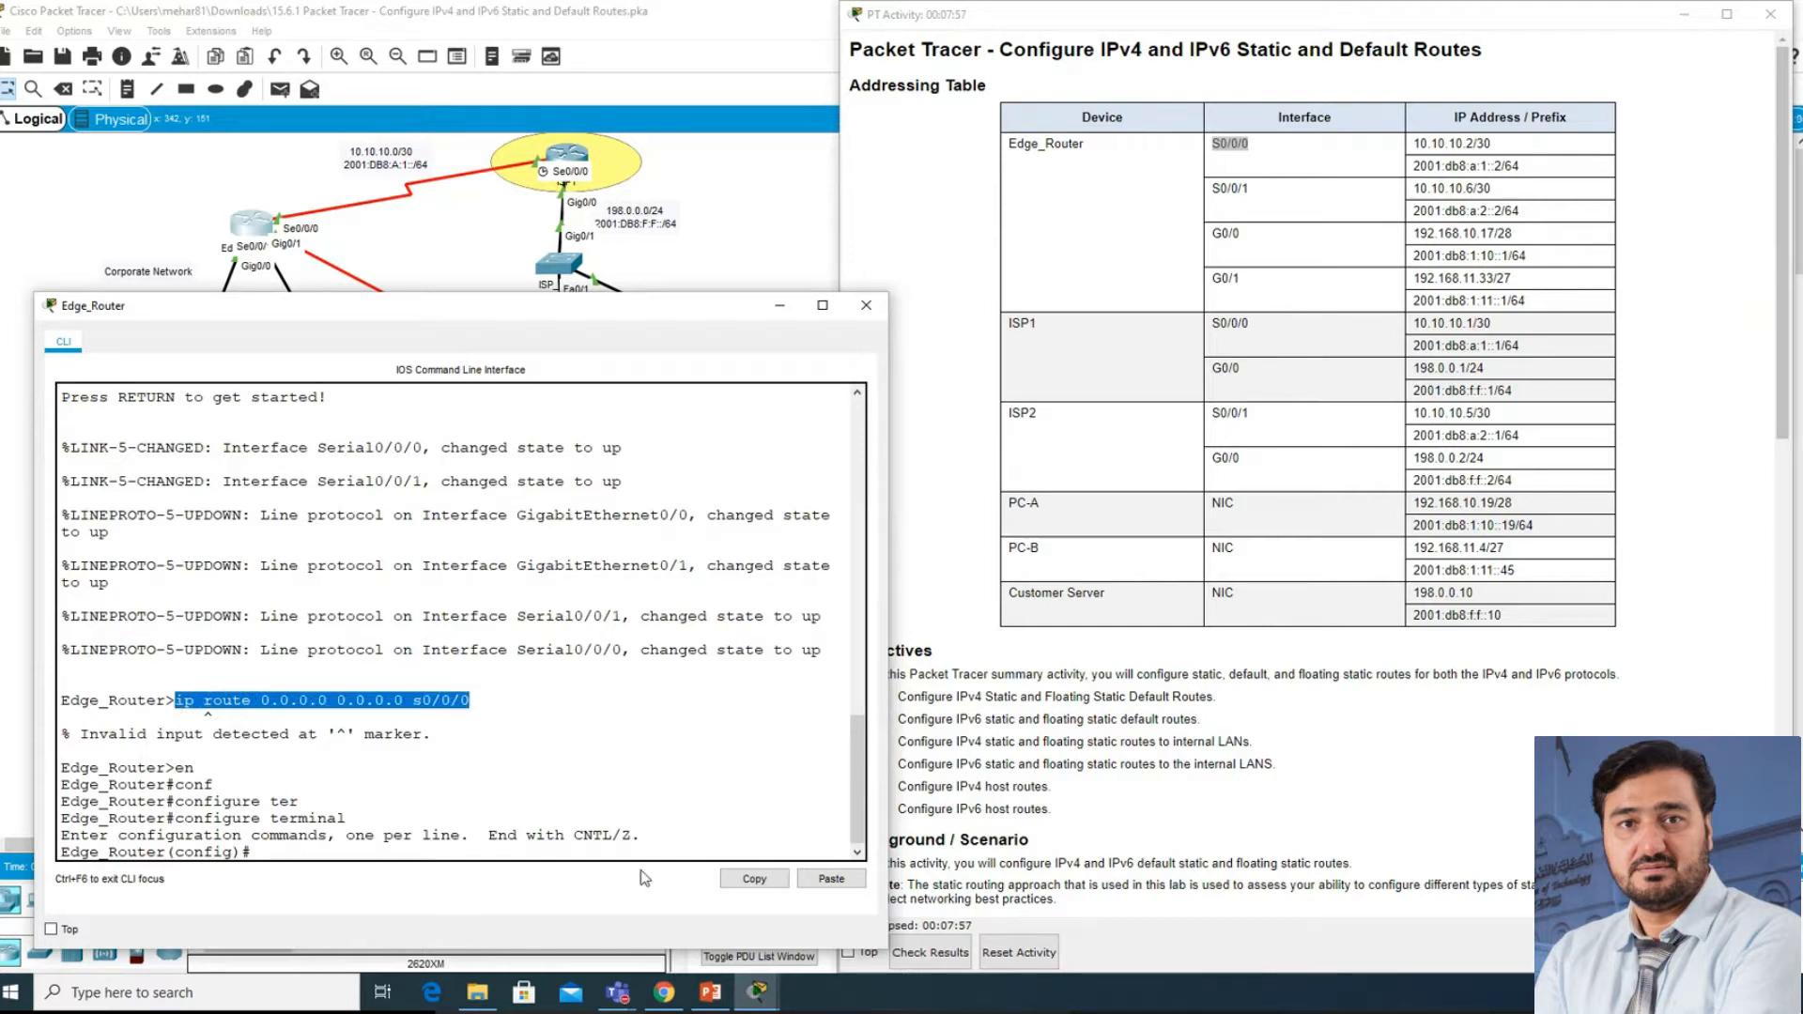
left_click(754, 878)
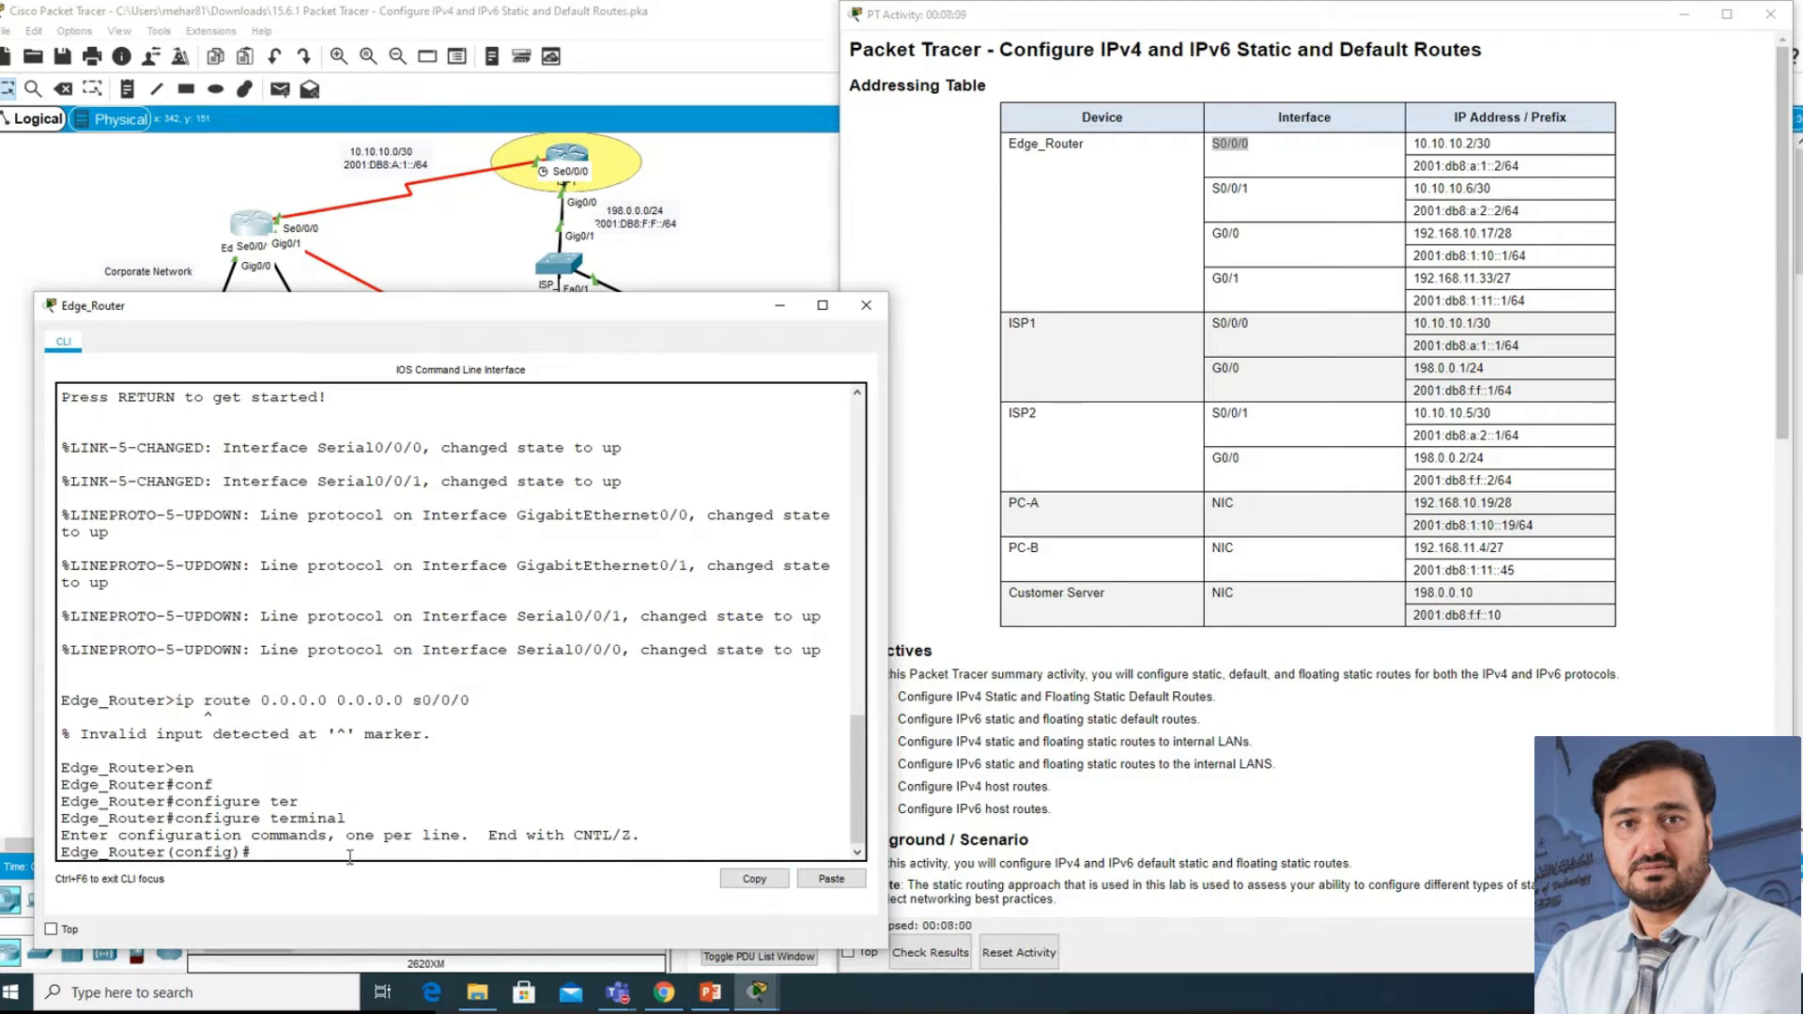
left_click(839, 882)
key("Return")
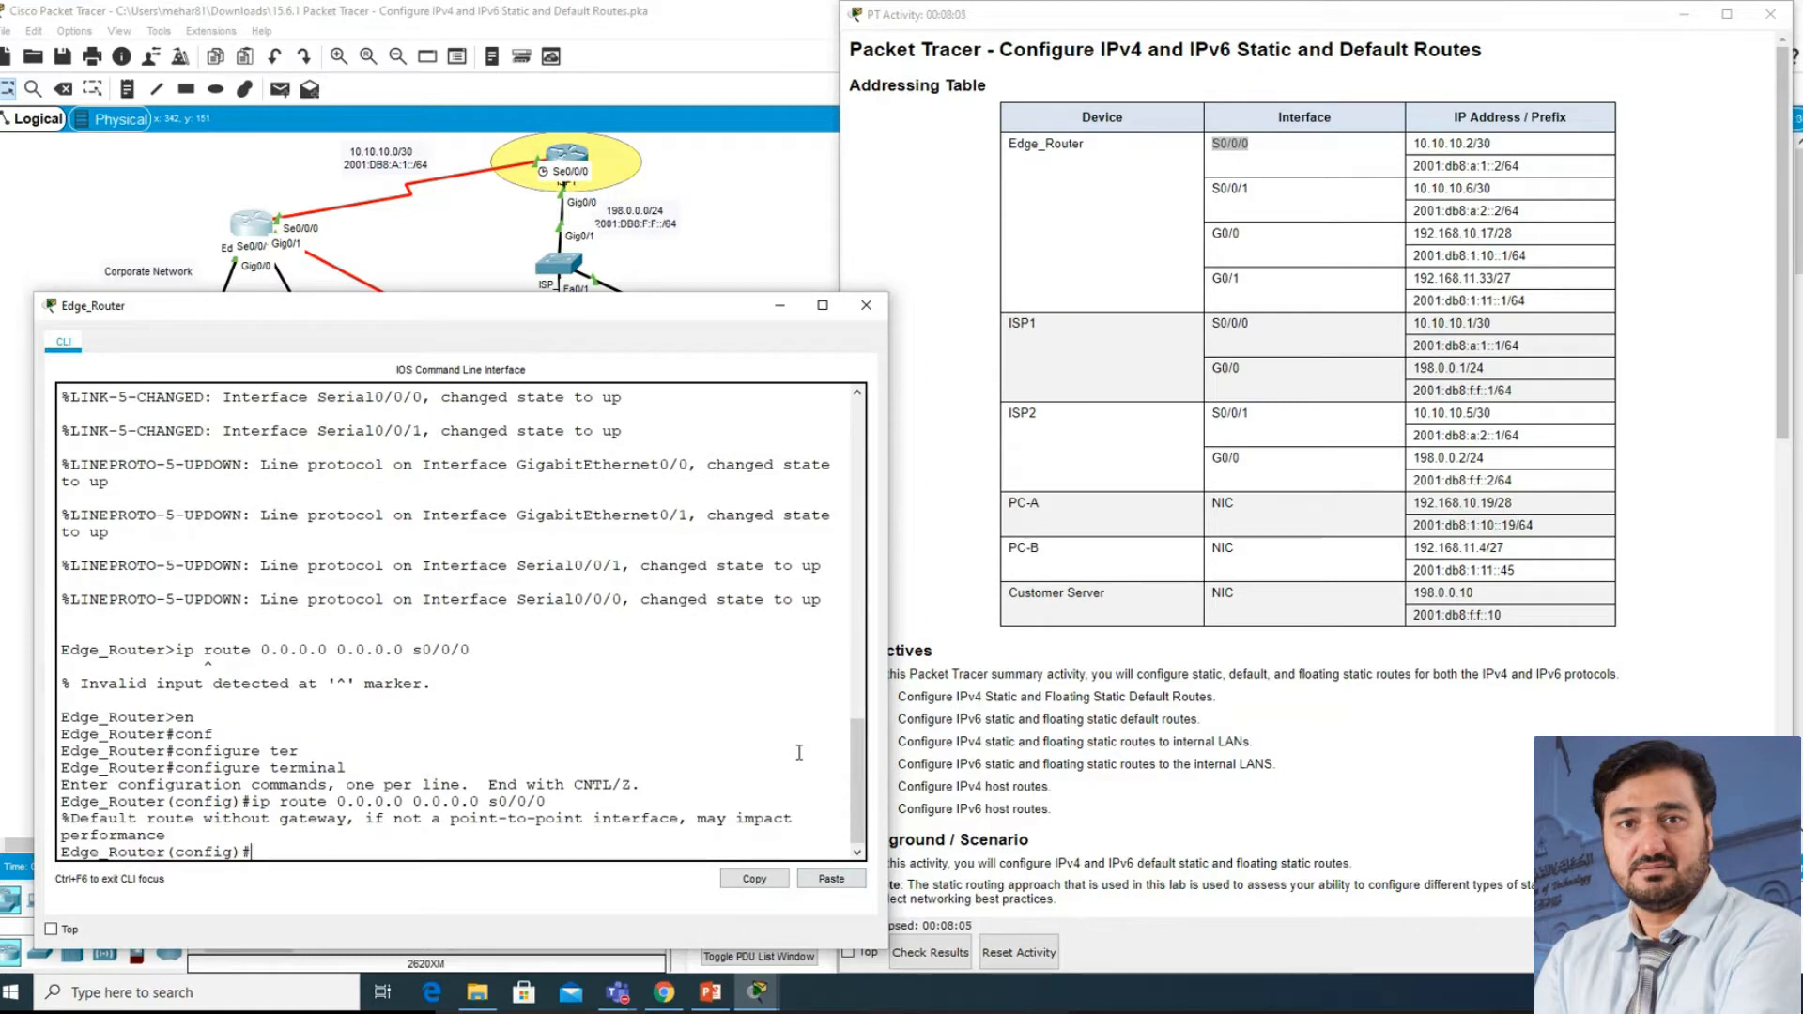
- Read the Part 1 instructions for Edge_Router's IPv4 default route and its floating default route, including exit router and administrative distance
scroll(1258, 643, "down", 6)
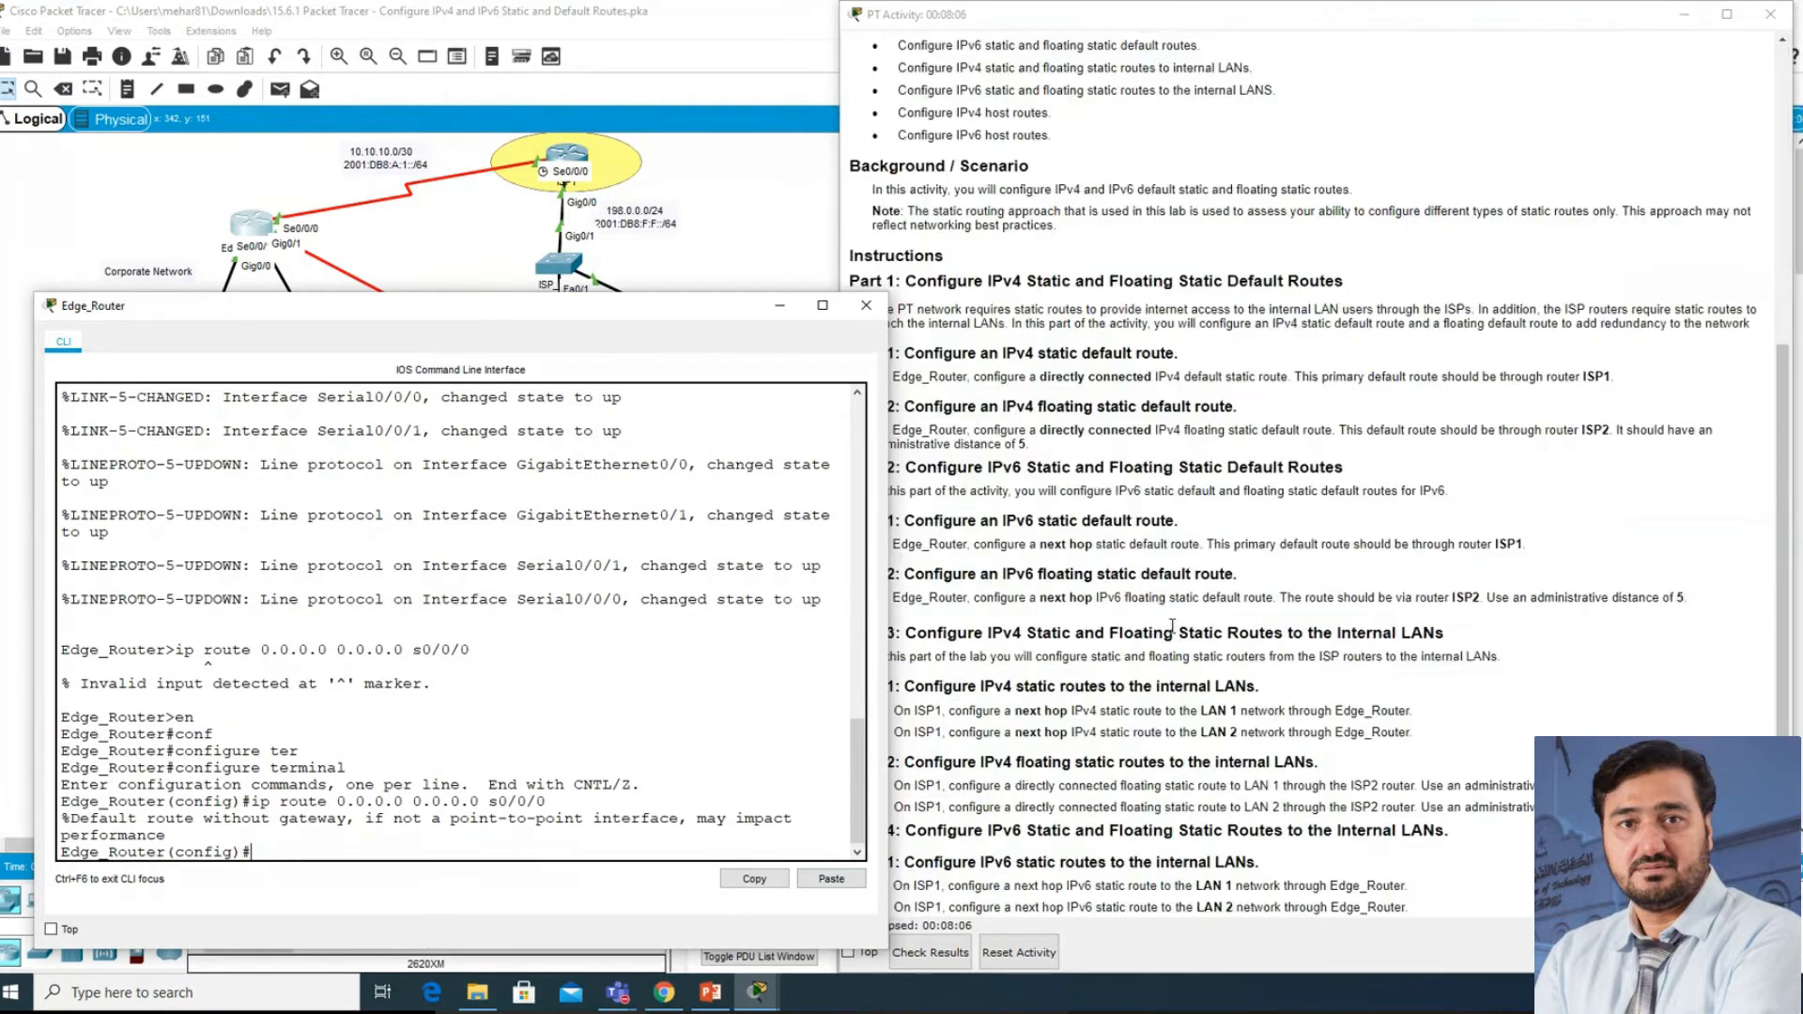
left_click(1131, 488)
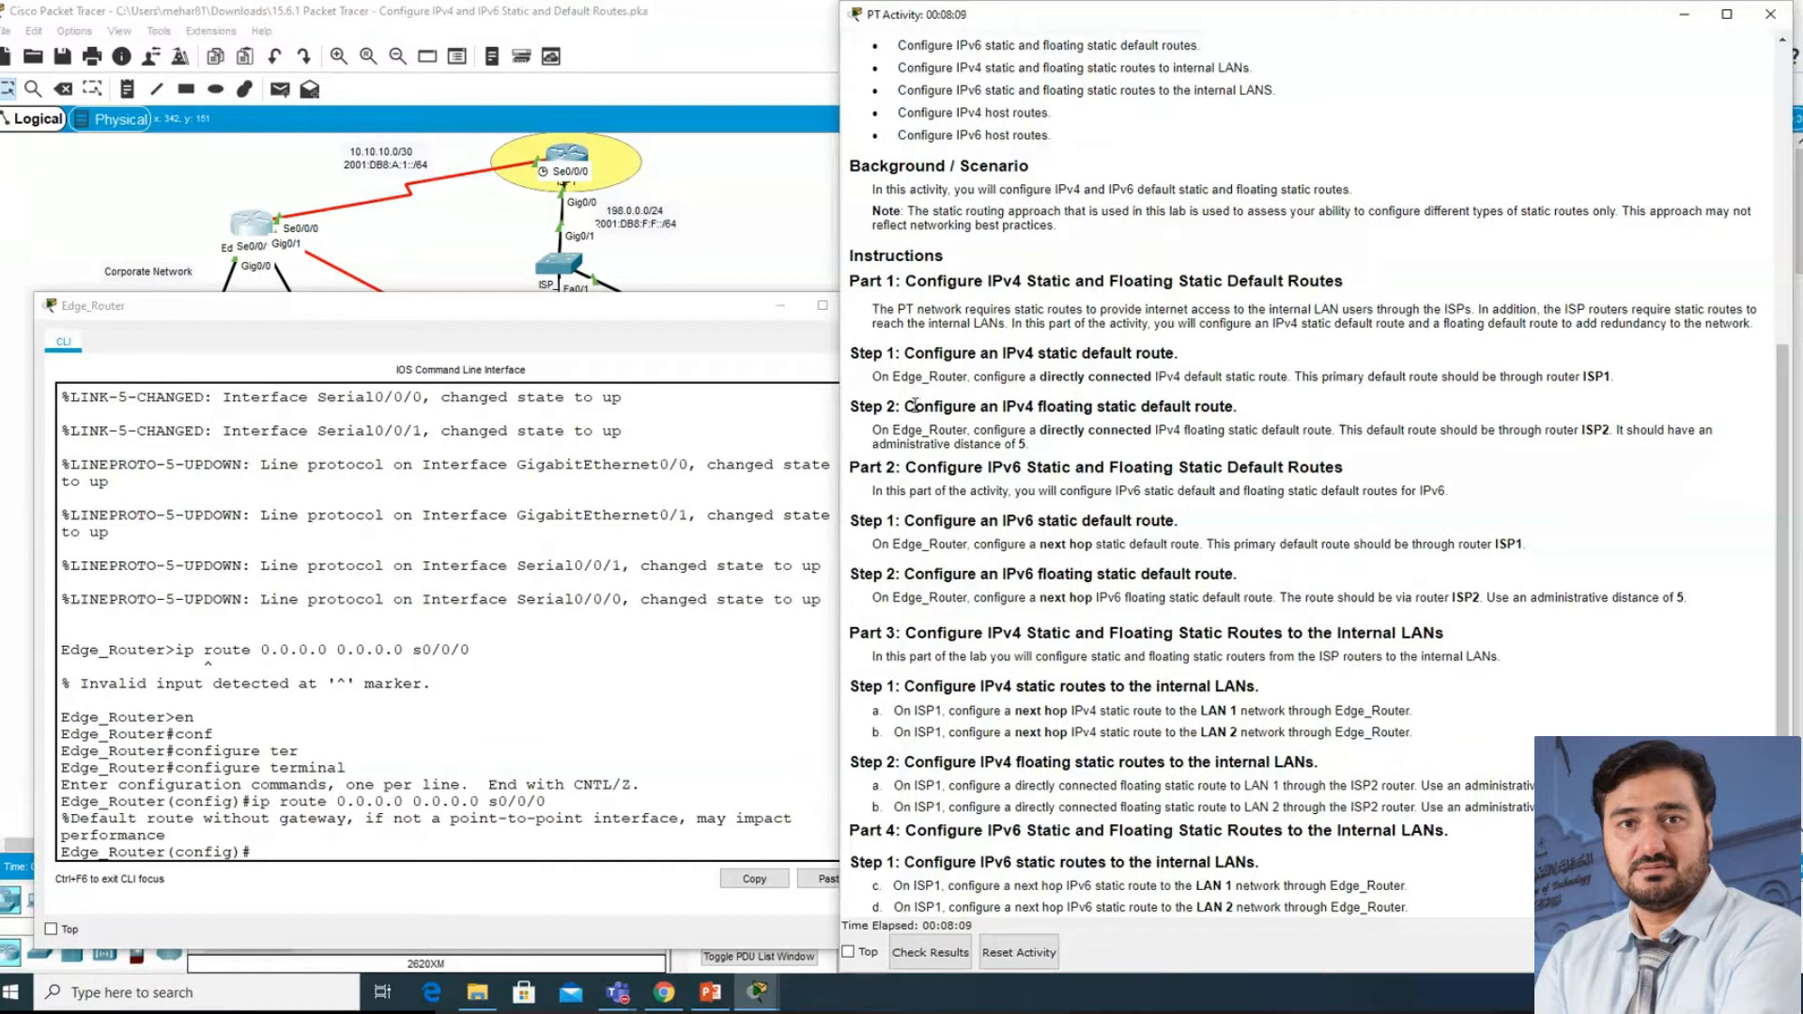
left_click_drag(893, 378, 1233, 383)
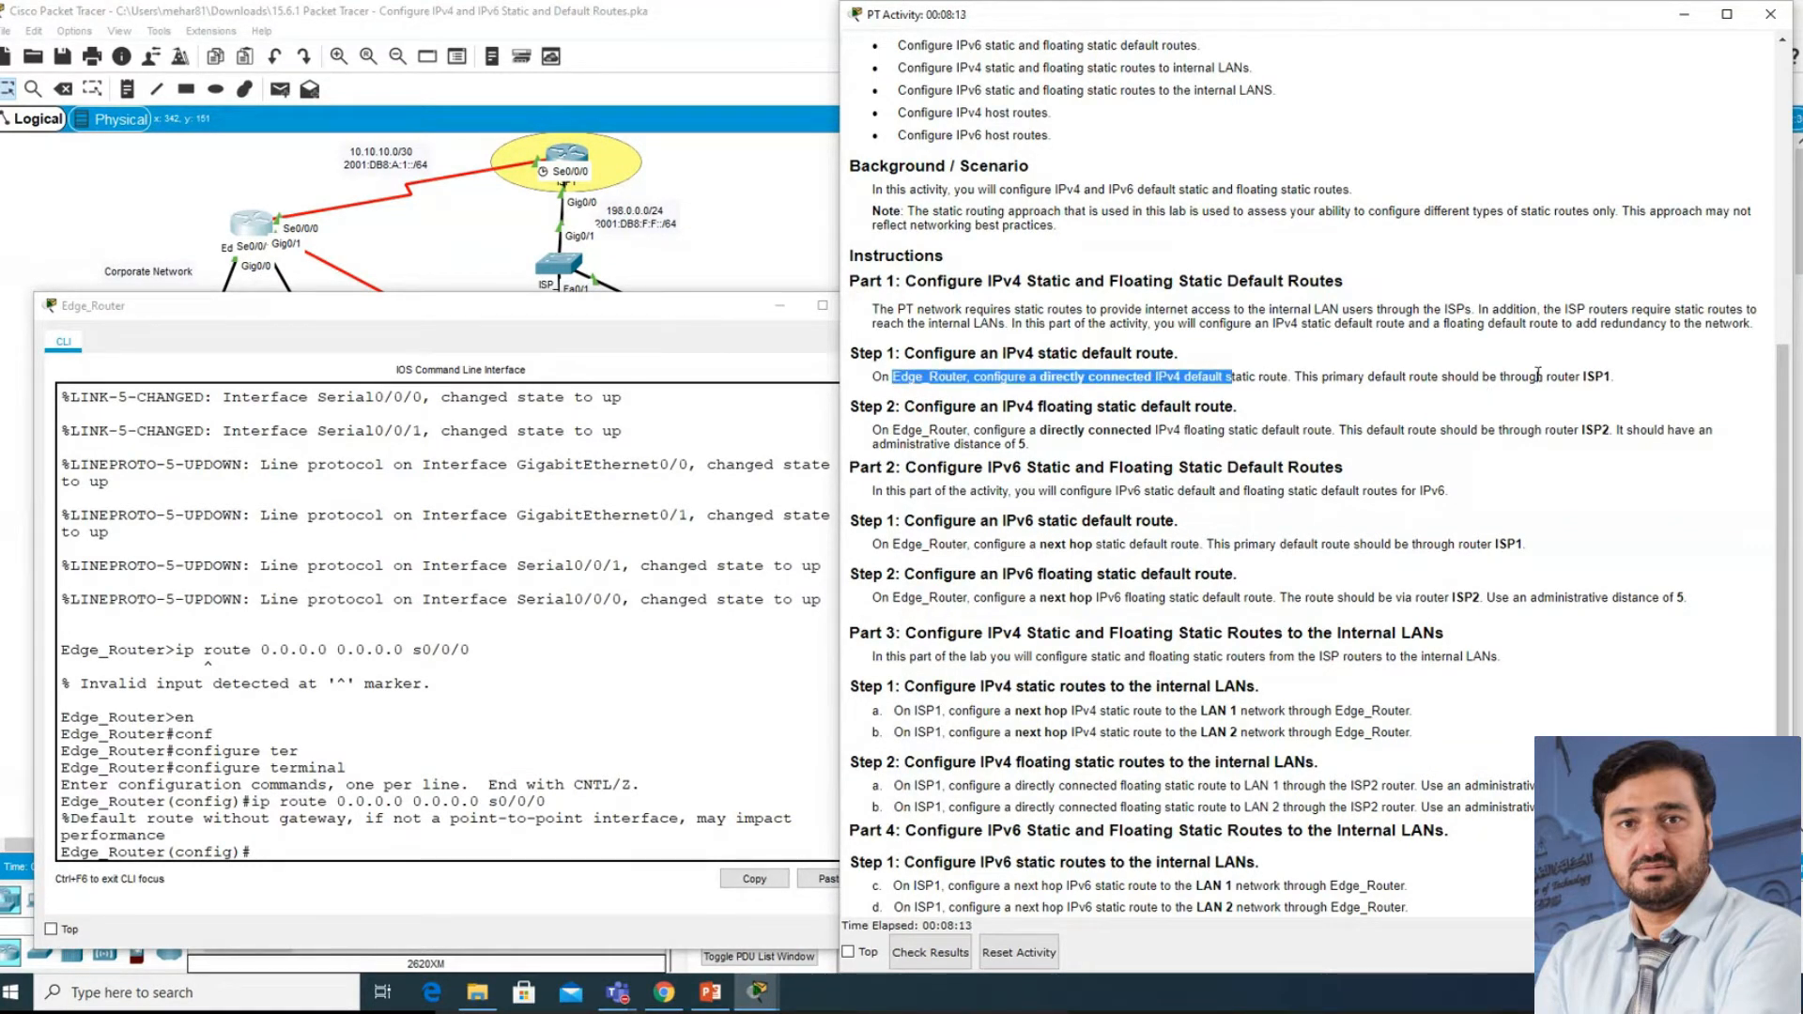
left_click(922, 427)
left_click_drag(1006, 407, 1234, 407)
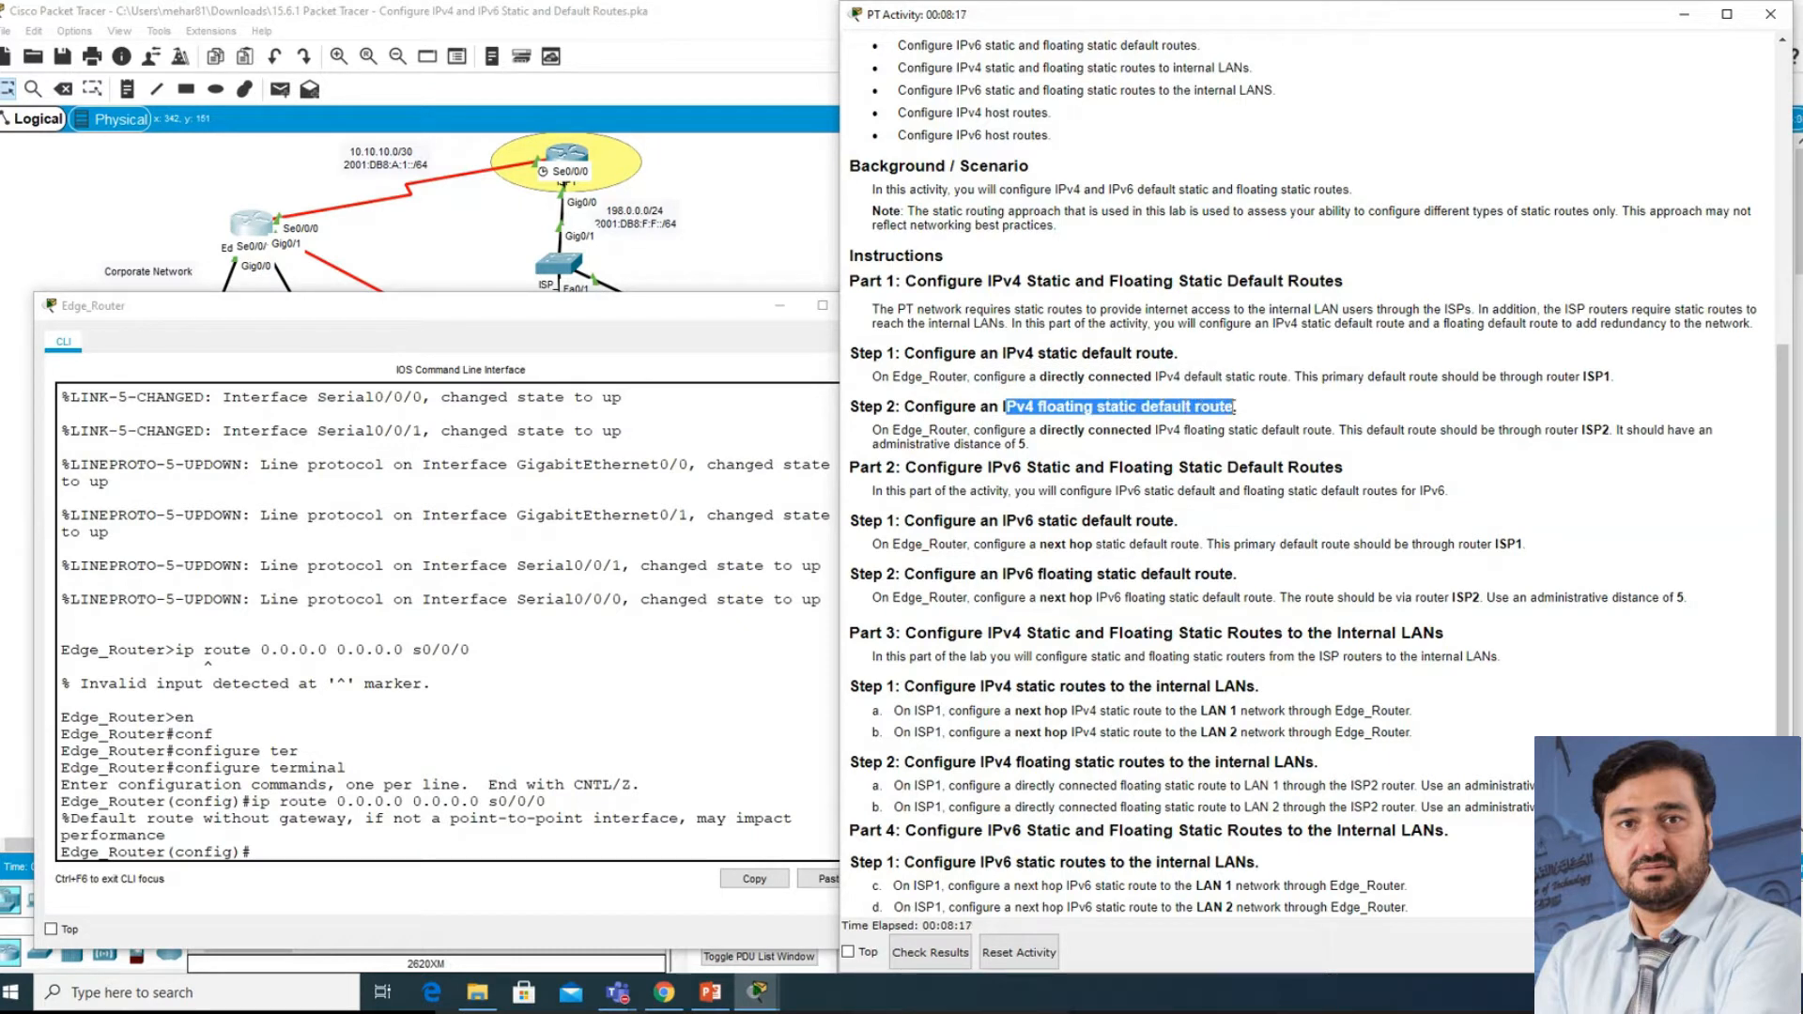
left_click(1052, 408)
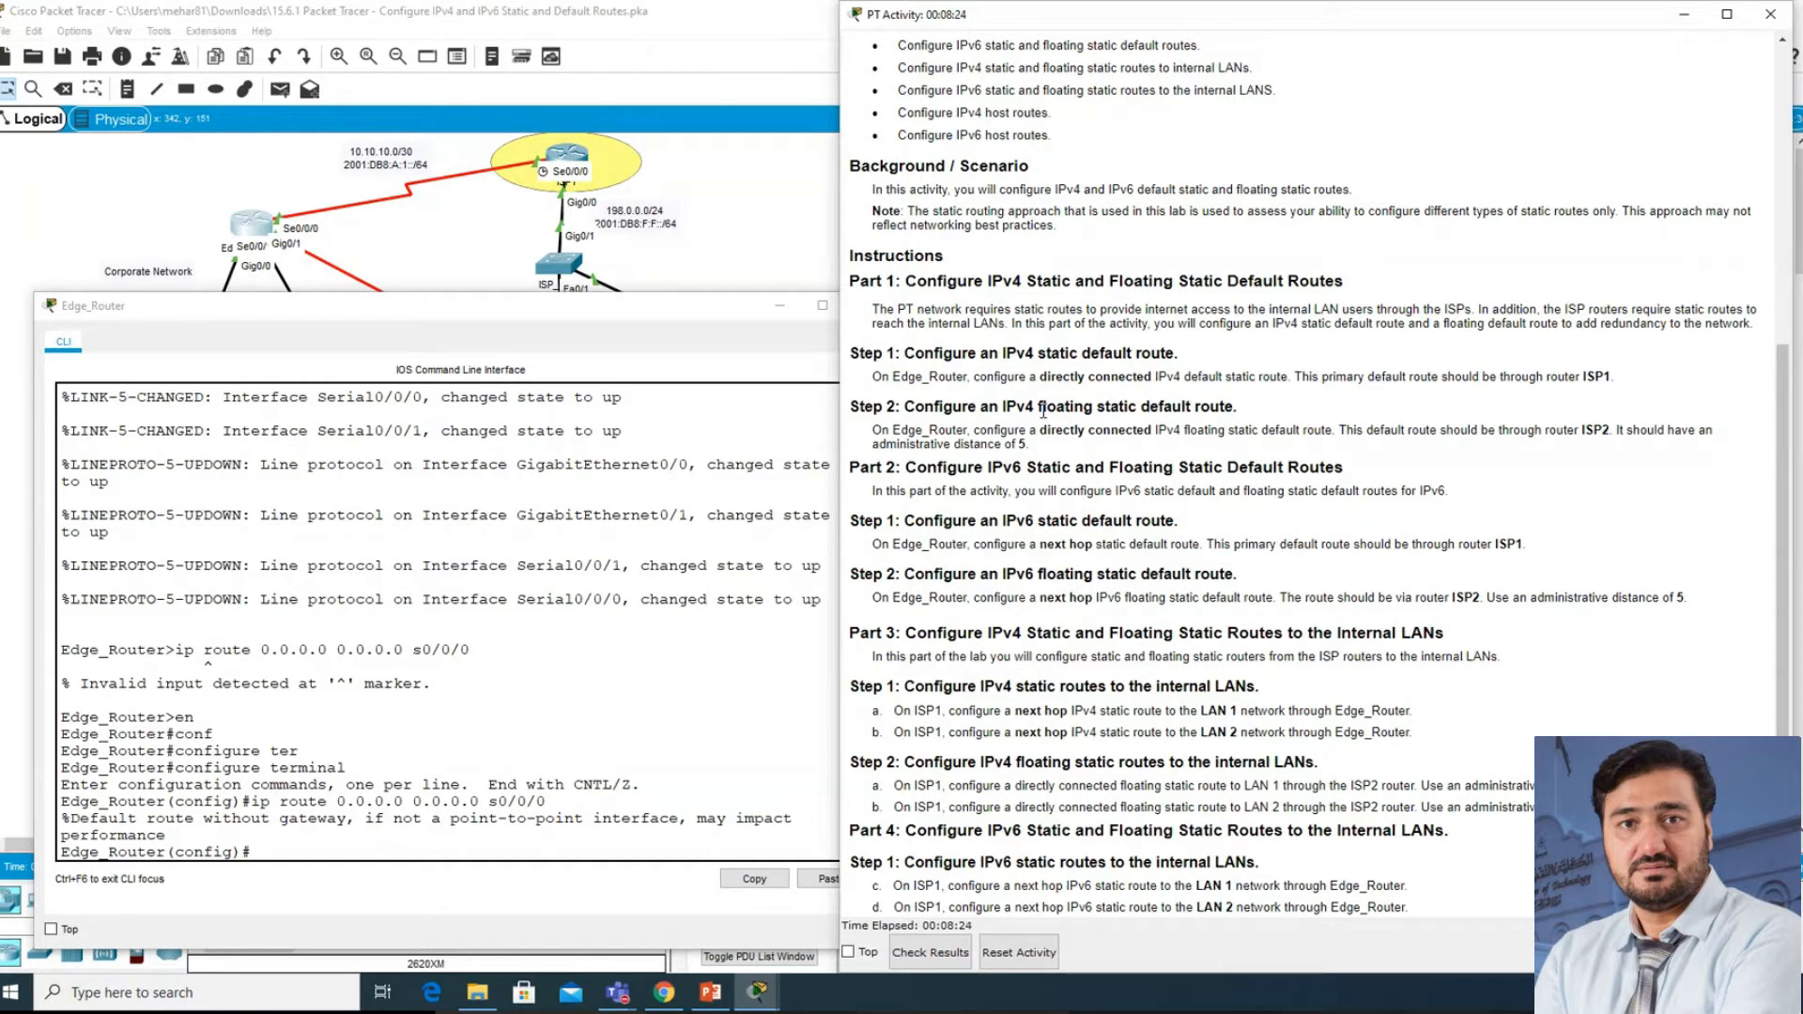
left_click_drag(893, 431, 1154, 430)
left_click(1044, 431)
left_click_drag(1182, 430, 1330, 449)
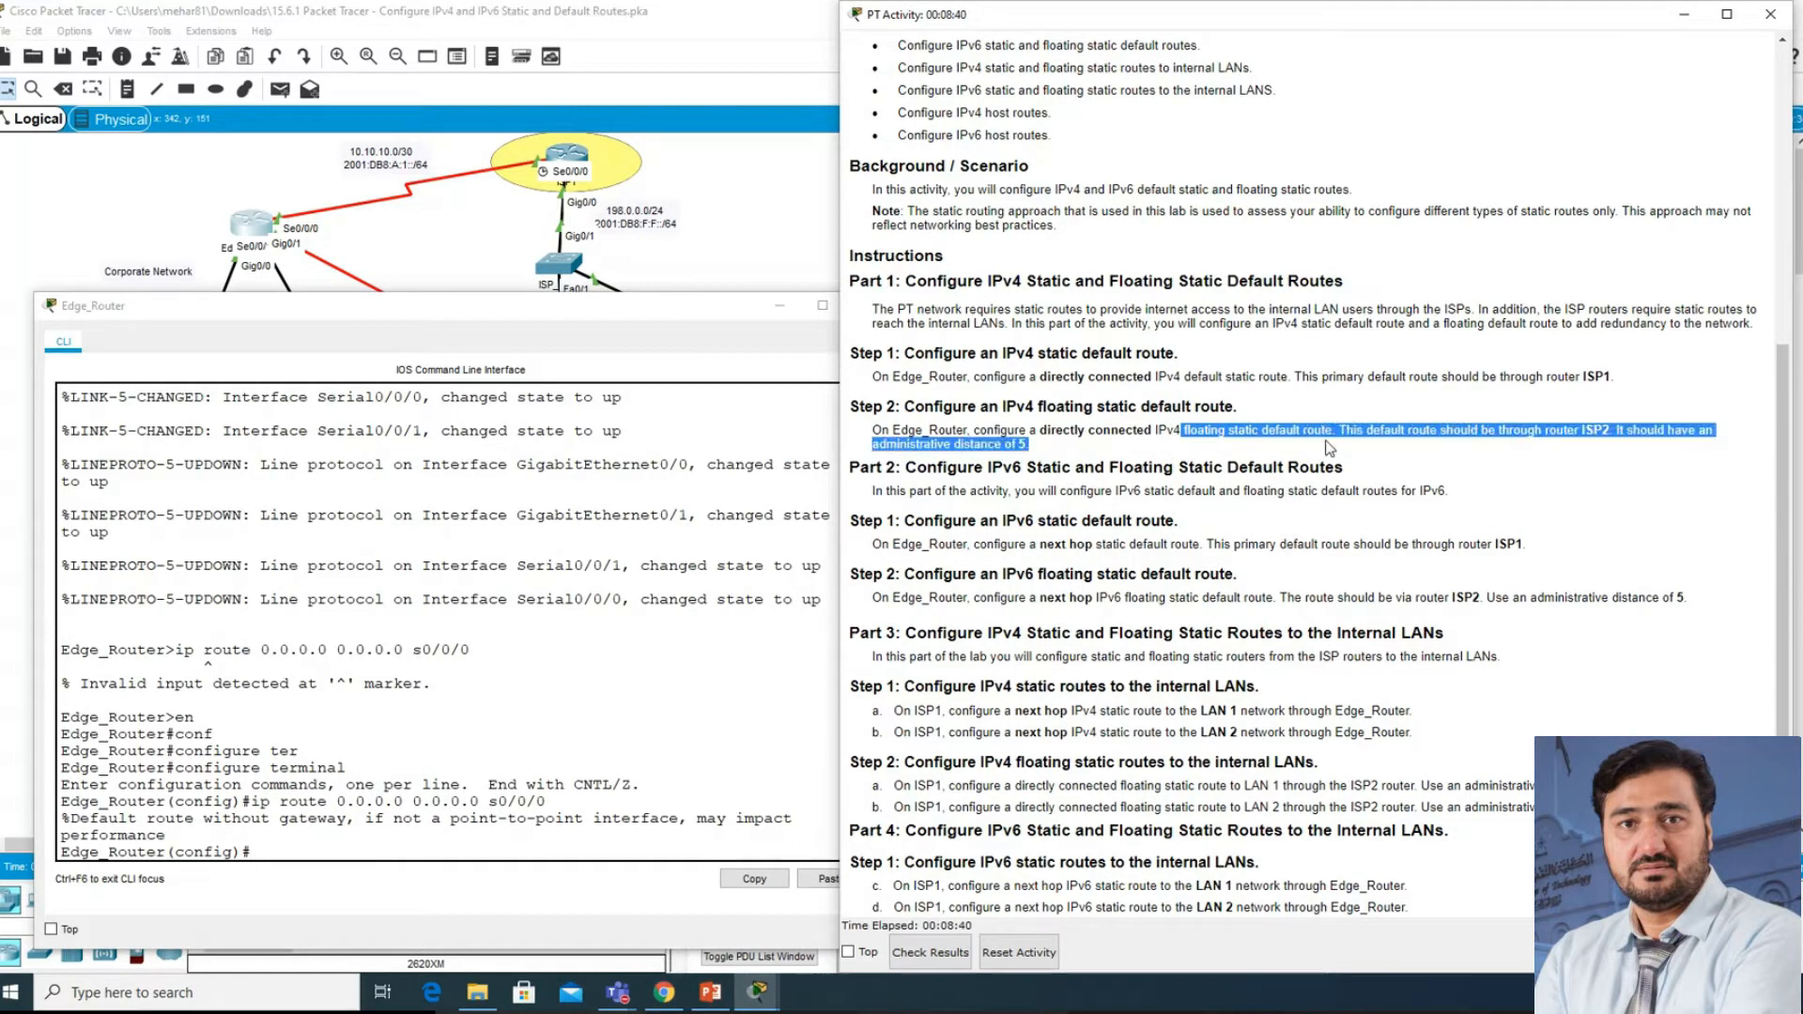
left_click(1573, 427)
- Find Edge_Router's ISP2-facing interface in the topology and addressing table, and reopen the router's command line
left_click(762, 273)
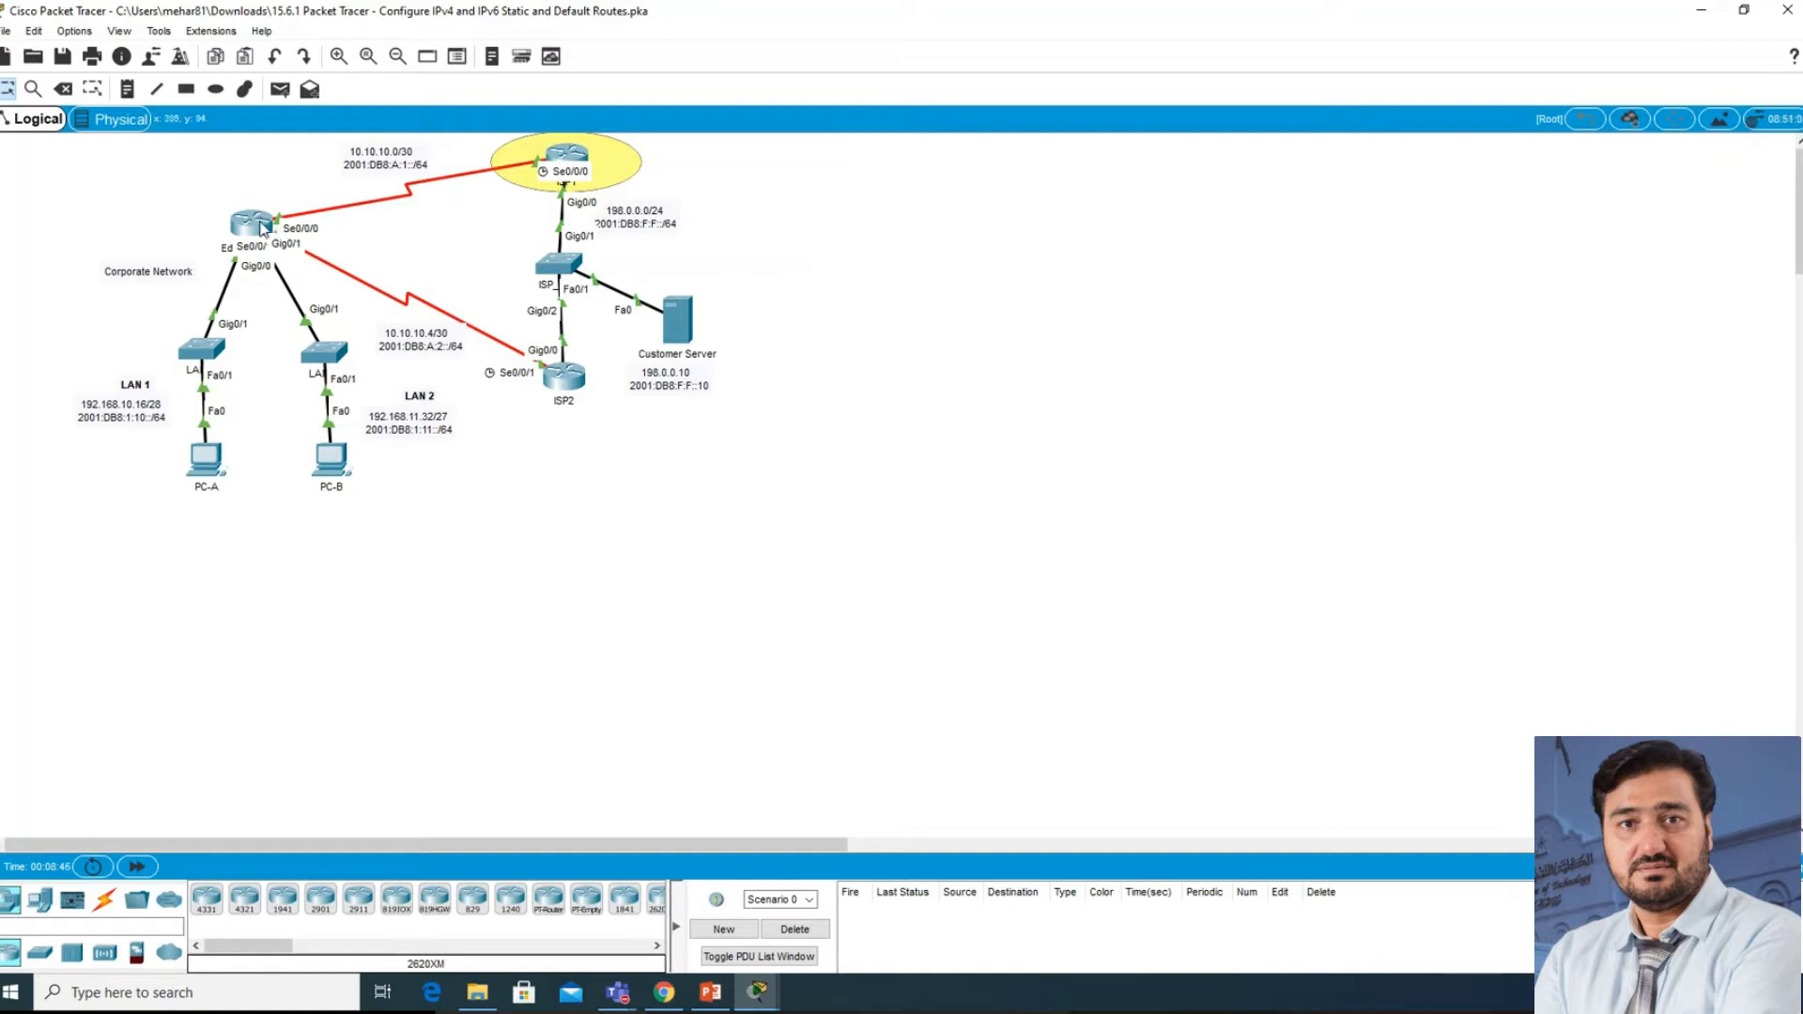
left_click(757, 991)
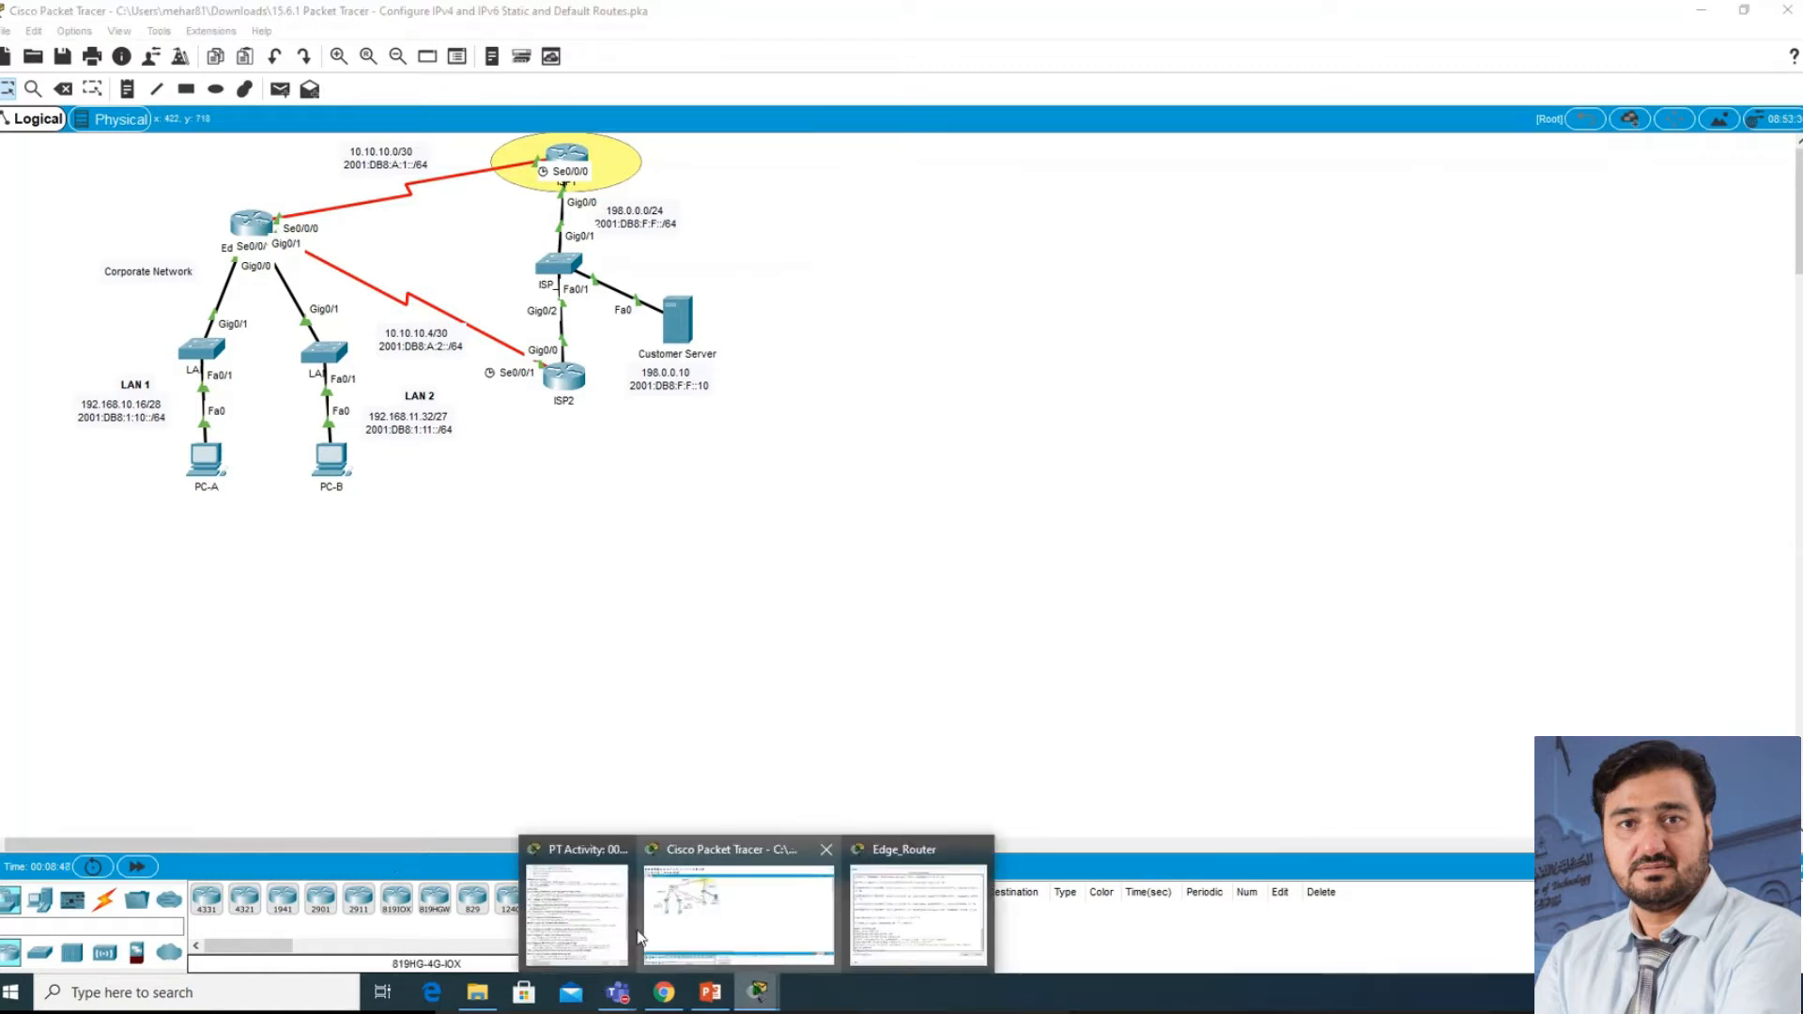
left_click(601, 916)
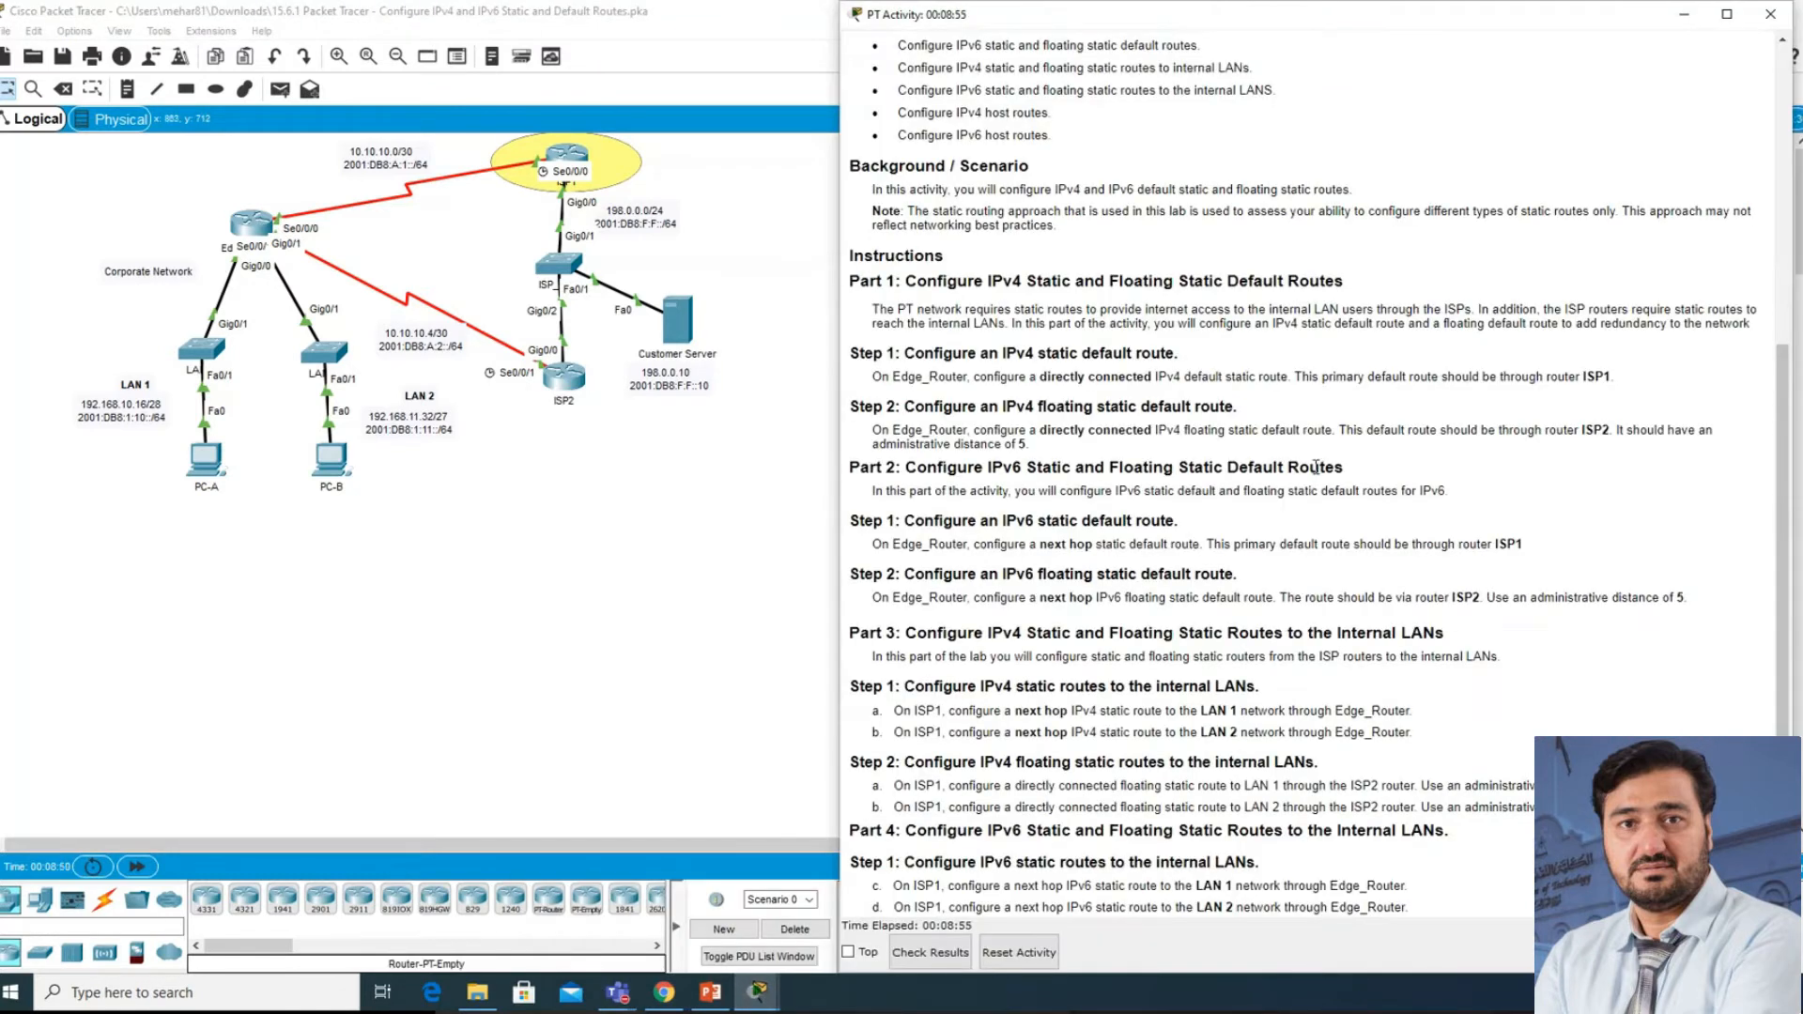
scroll(1315, 467, "up", 10)
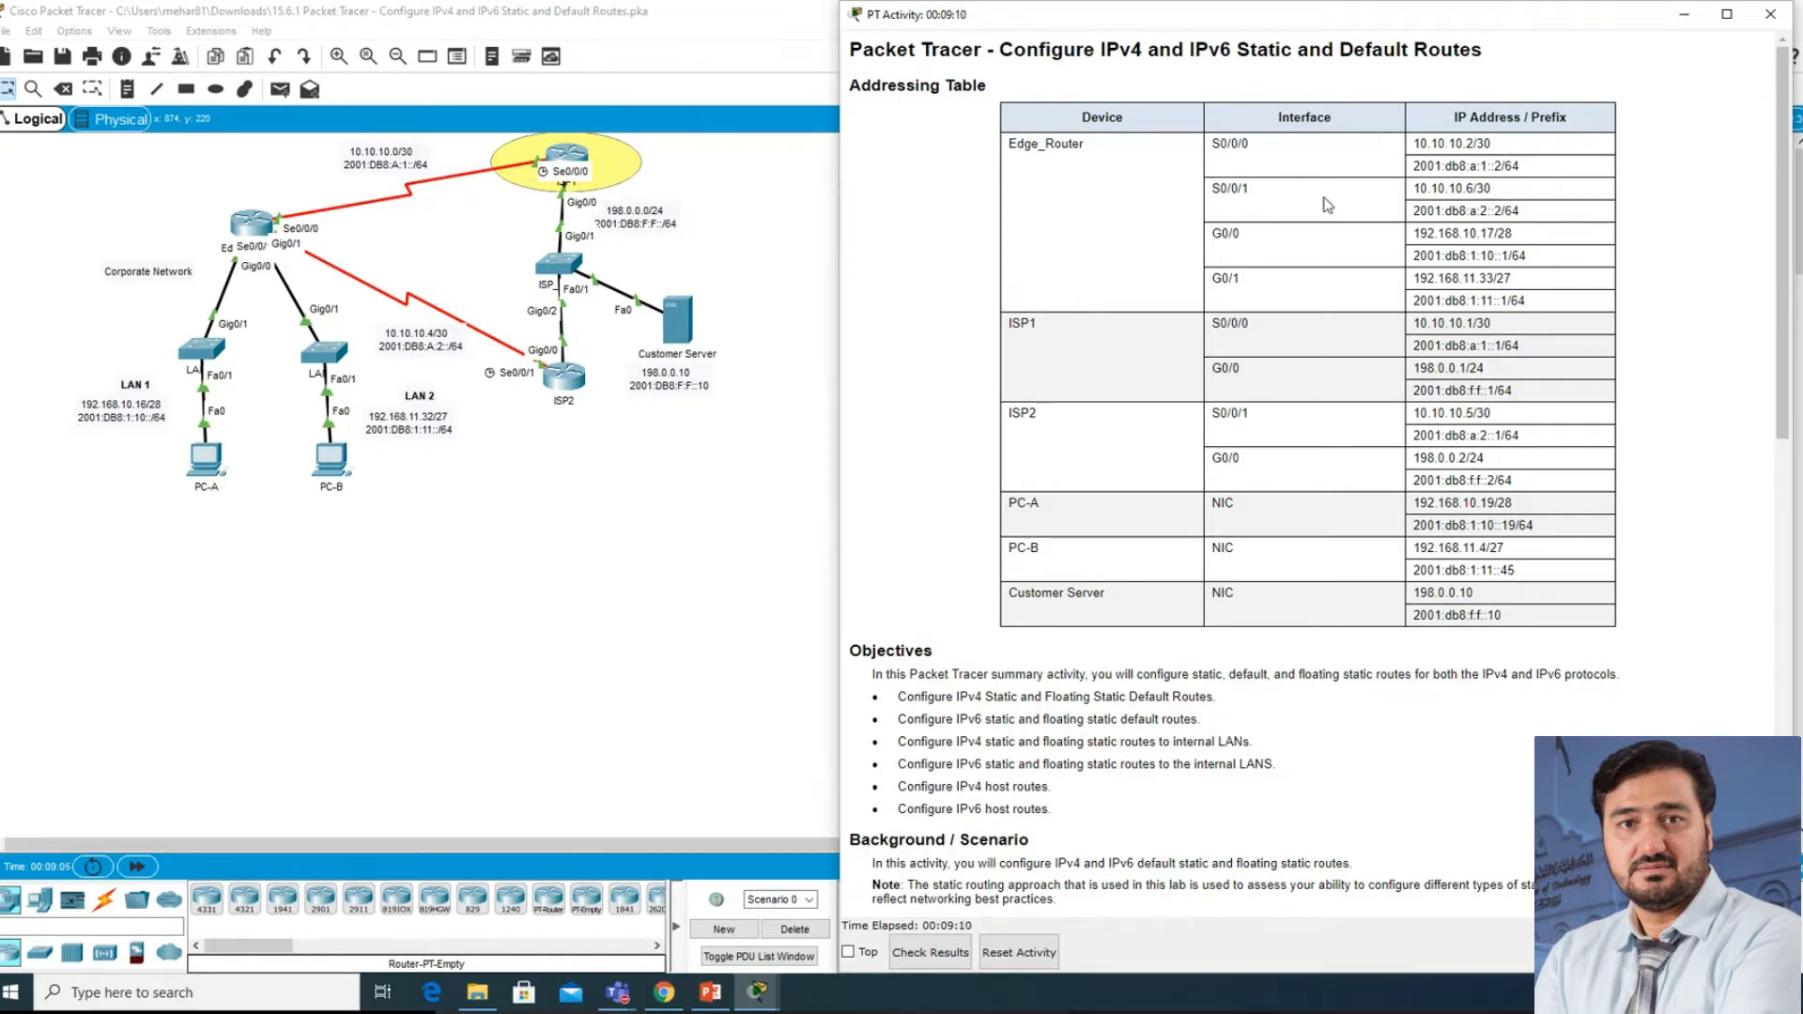
left_click_drag(1258, 197, 1214, 185)
left_click(251, 223)
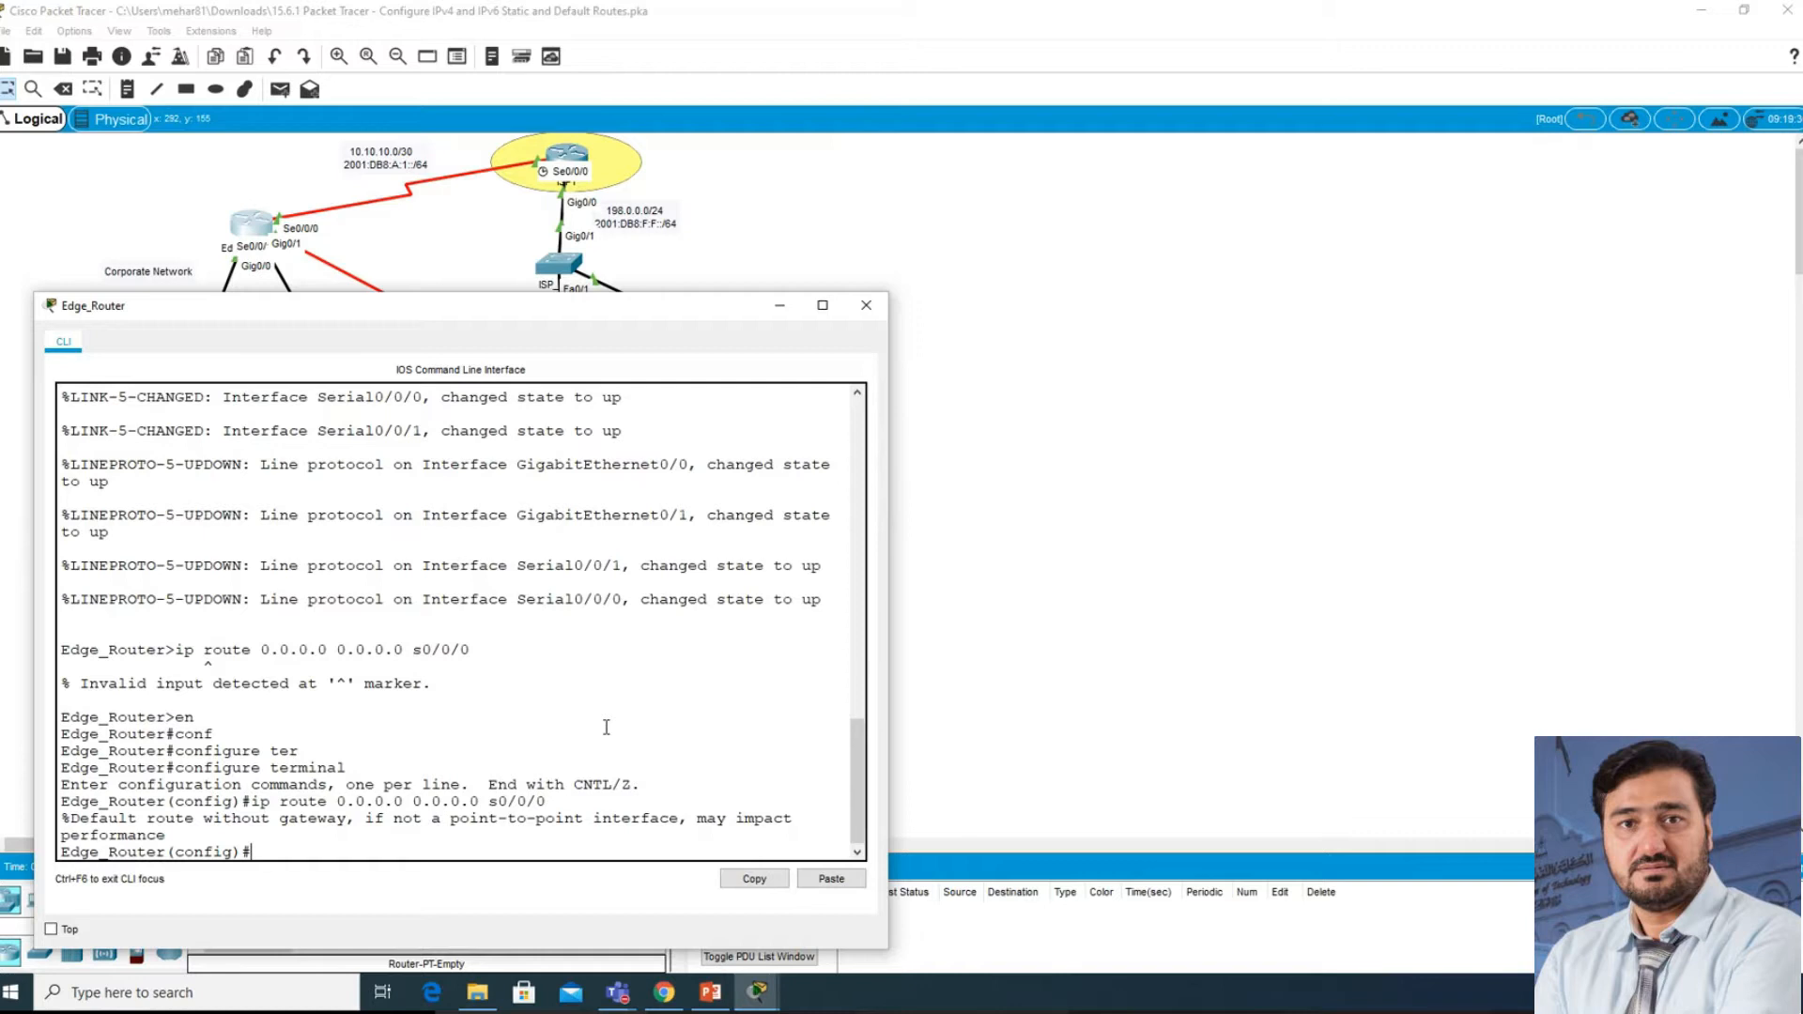
- Add a floating IPv4 default route on Edge_Router: ip route 0.0.0.0 0.0.0.0 s0/0/1 with administrative distance 5
key("Up")
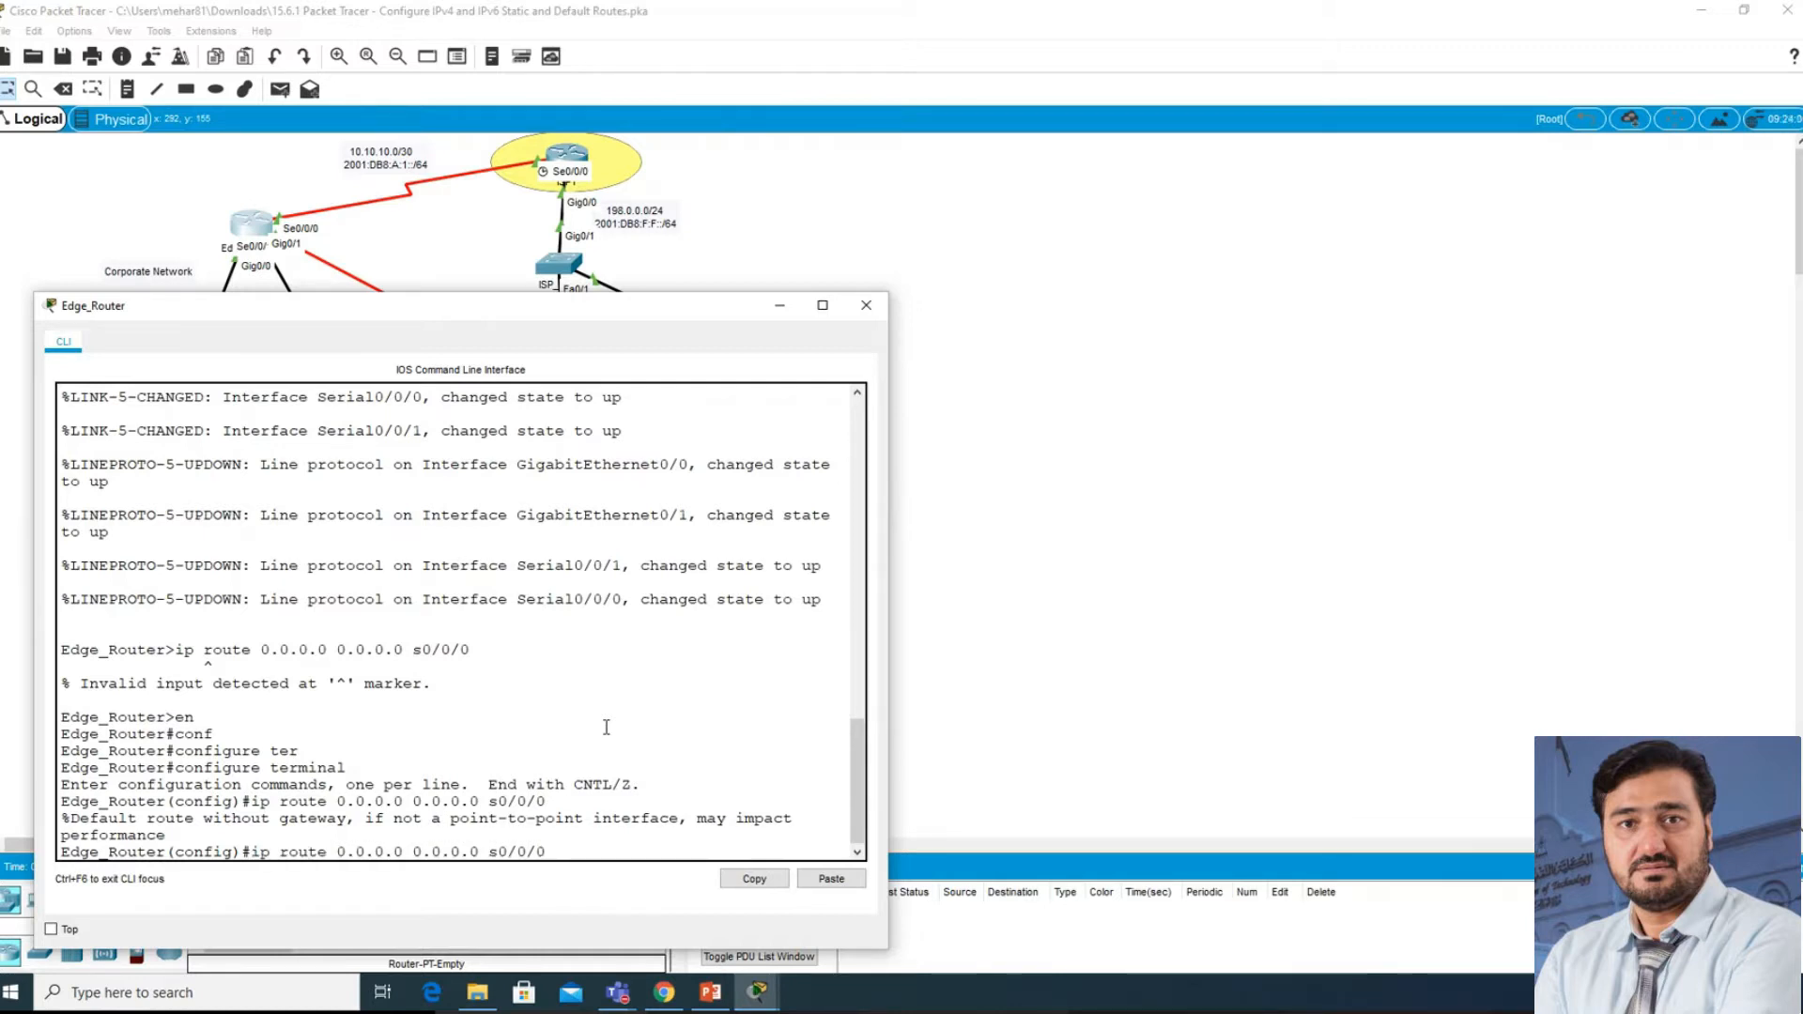
key("BackSpace")
type("1")
type("5")
key("Return")
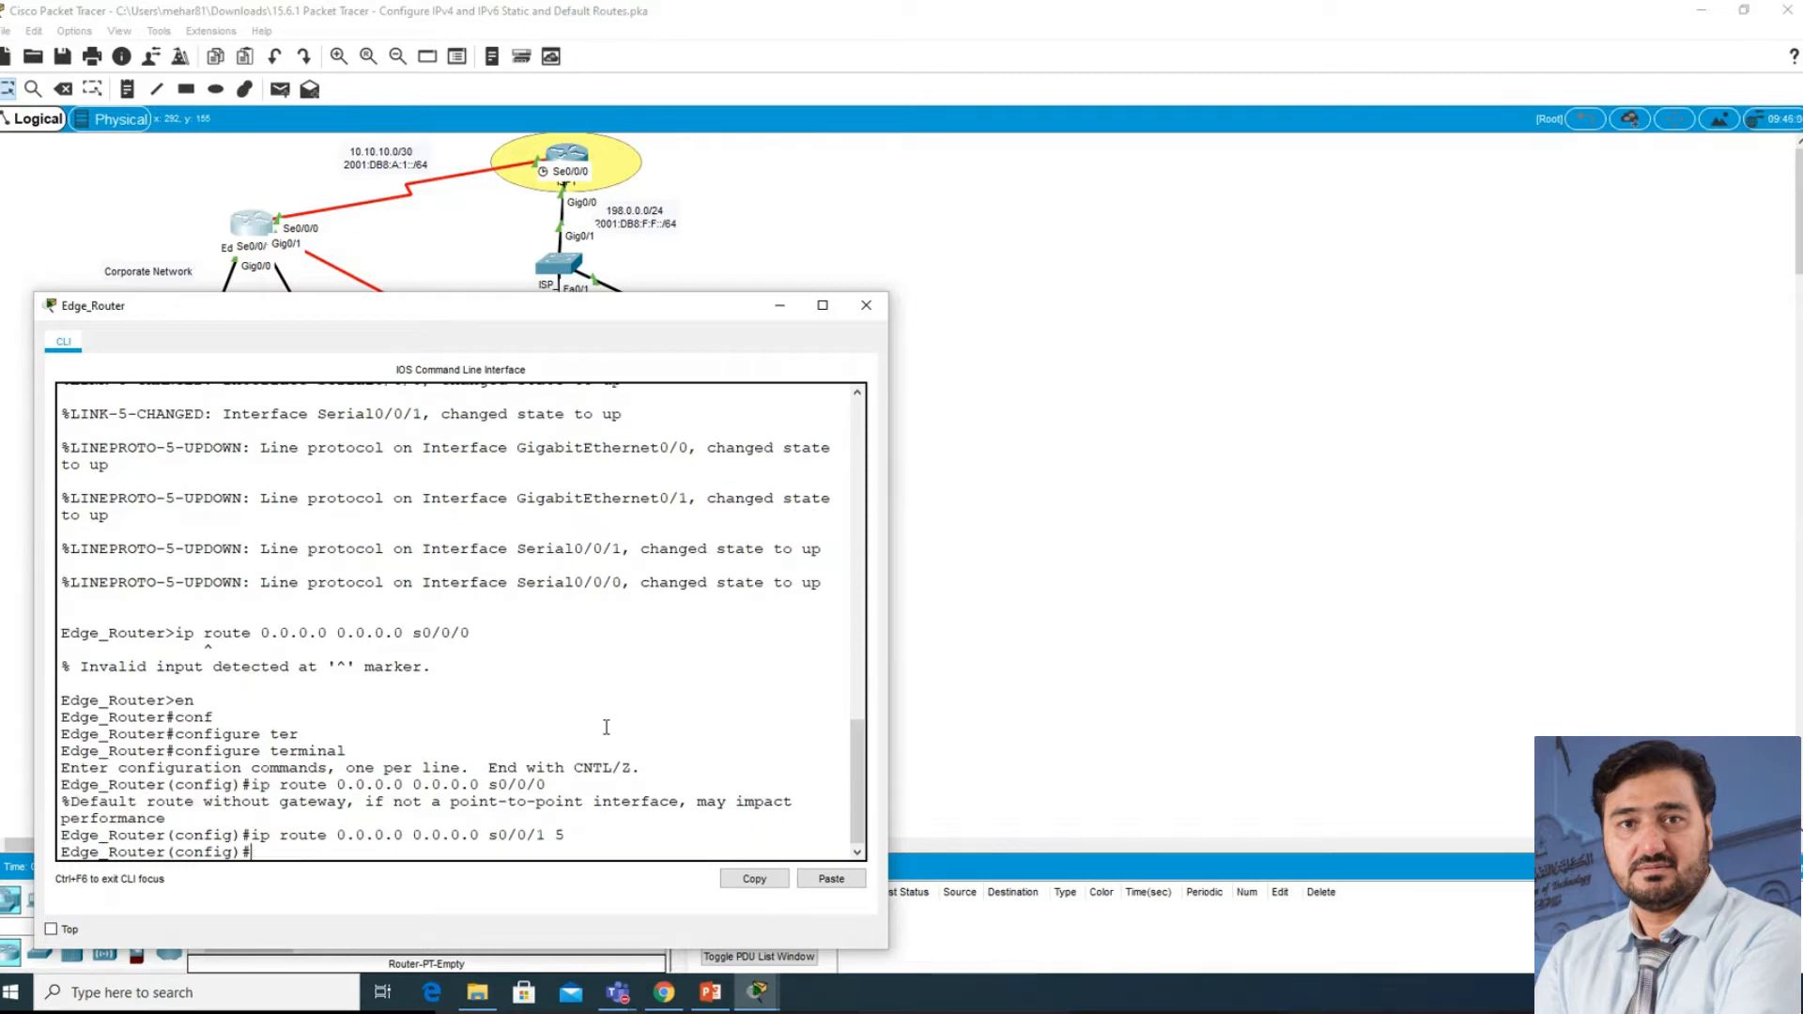
- Move the Edge_Router console slightly higher on the screen and show the activity instructions beside it
double_click(559, 835)
left_click_drag(432, 316, 438, 397)
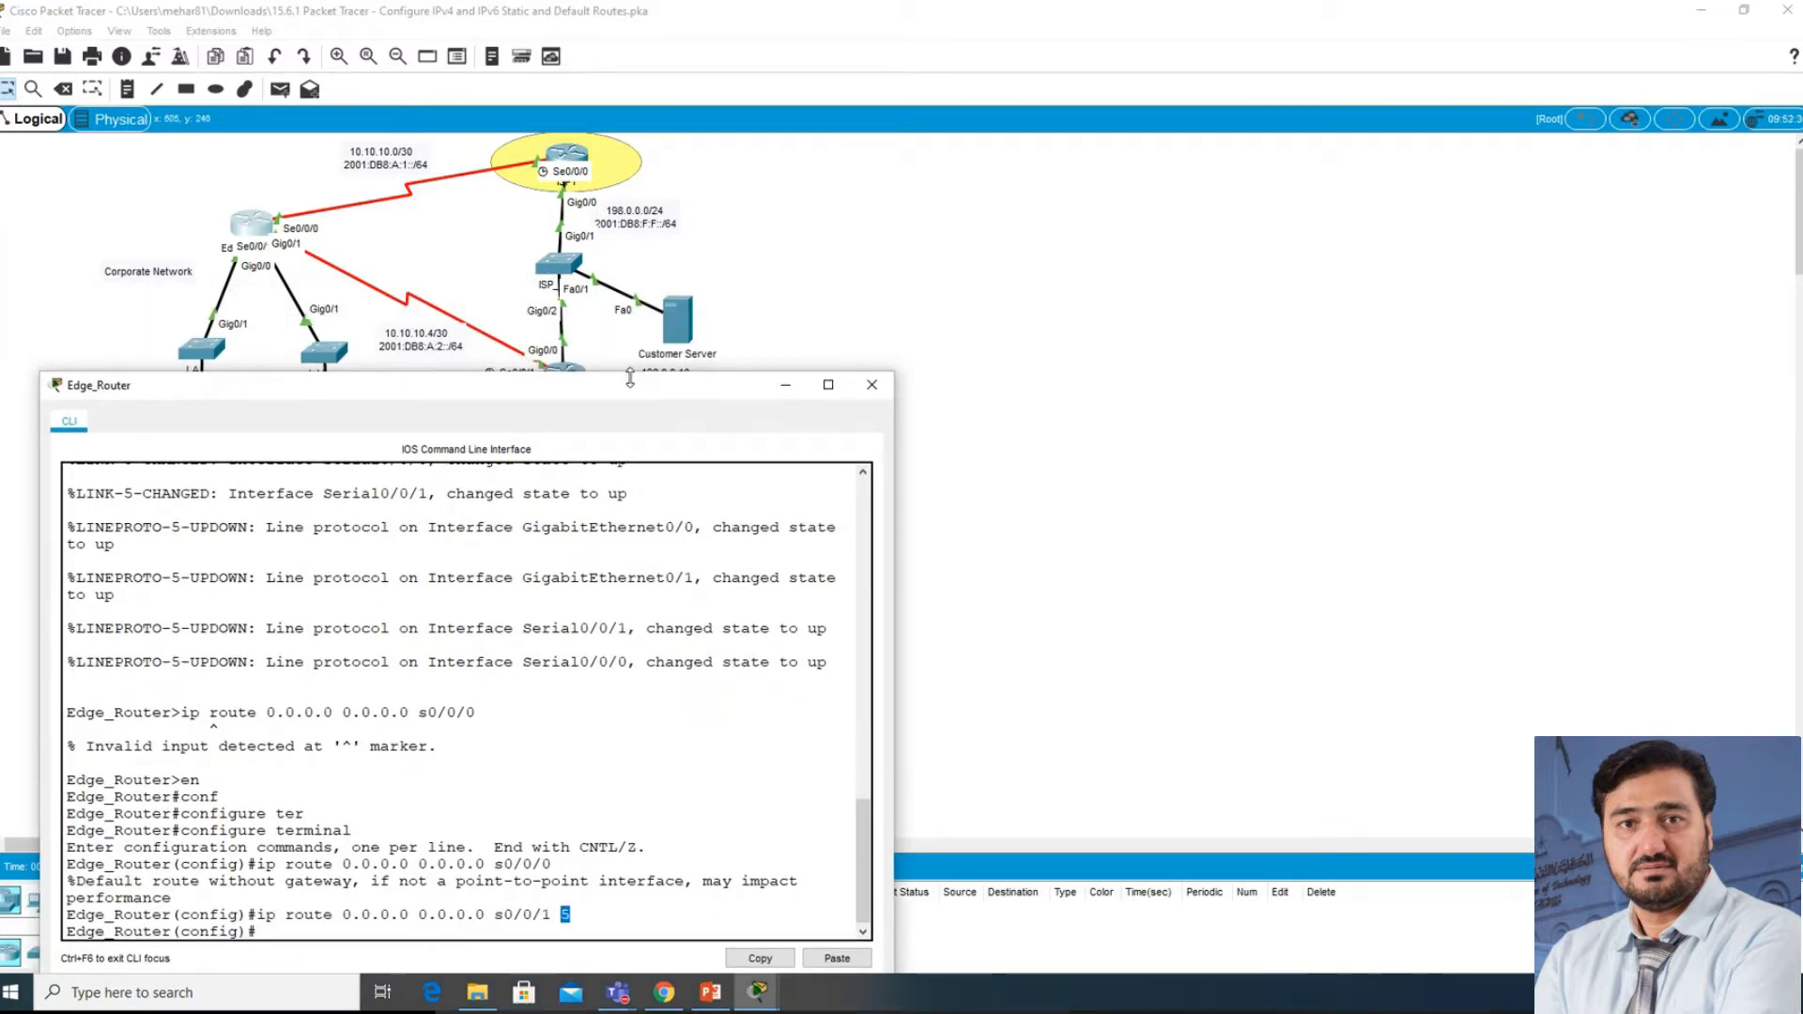
left_click_drag(627, 383, 610, 268)
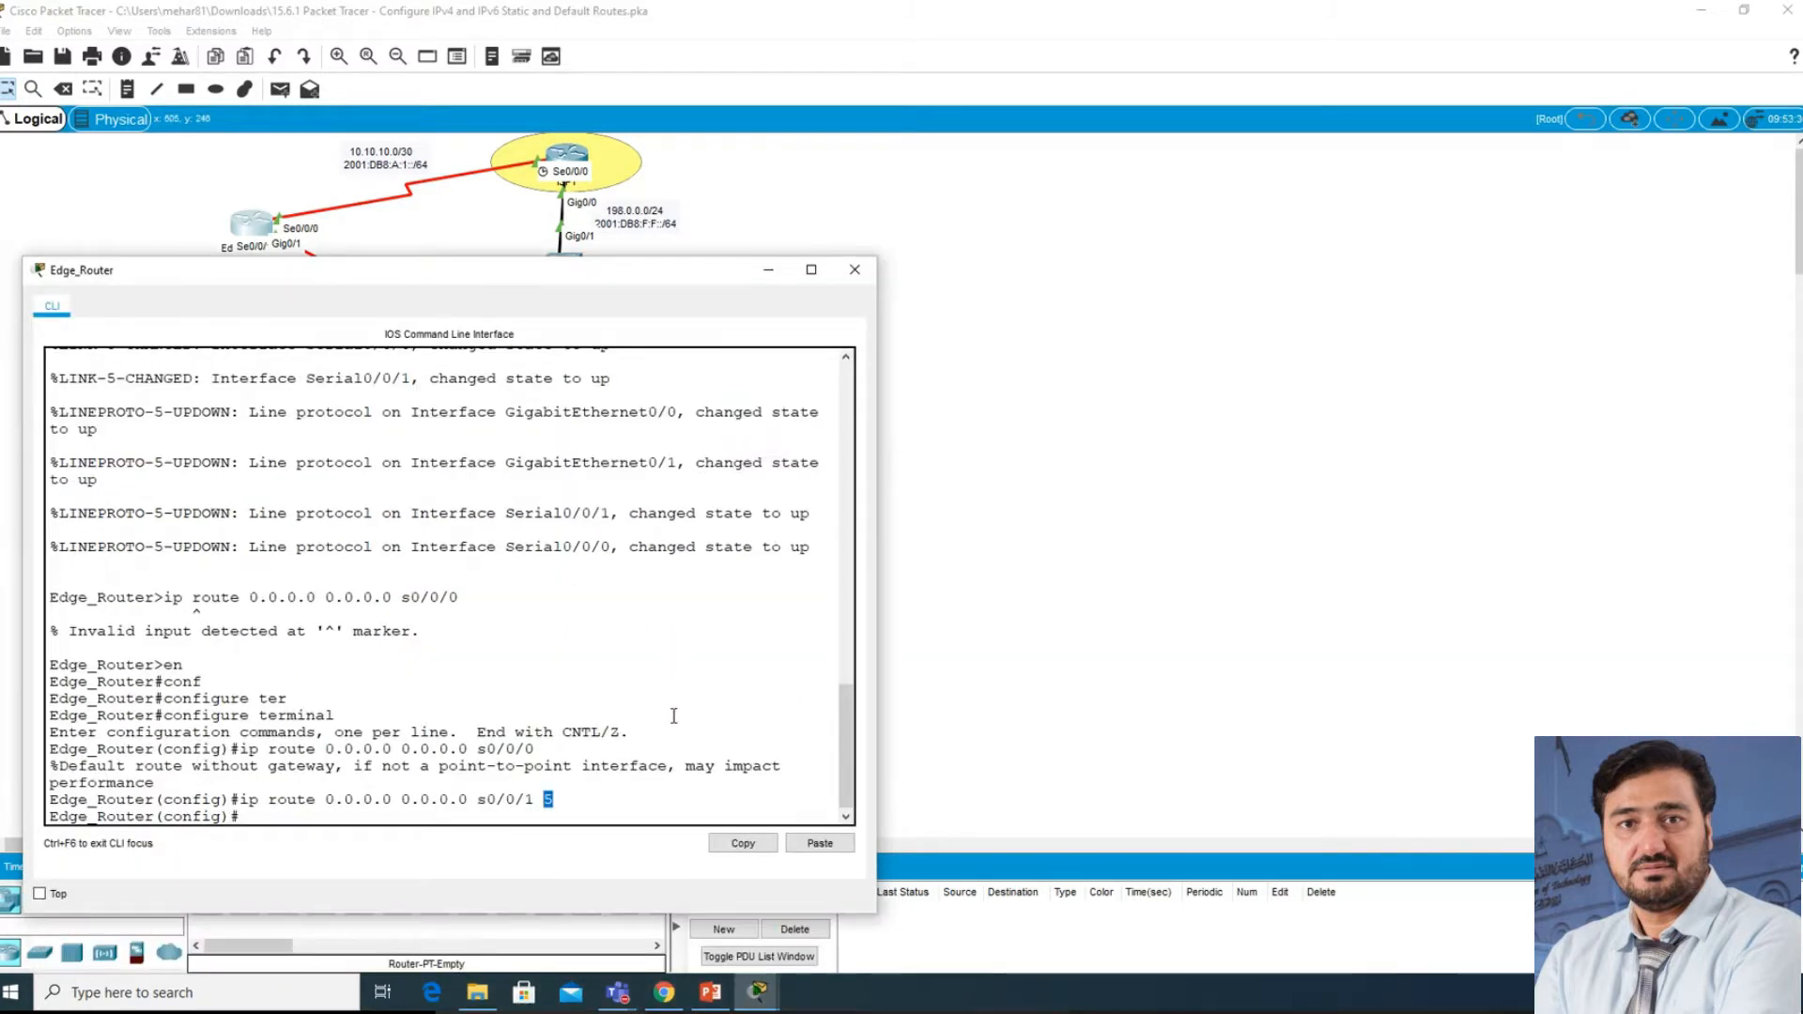
left_click(758, 990)
left_click(575, 921)
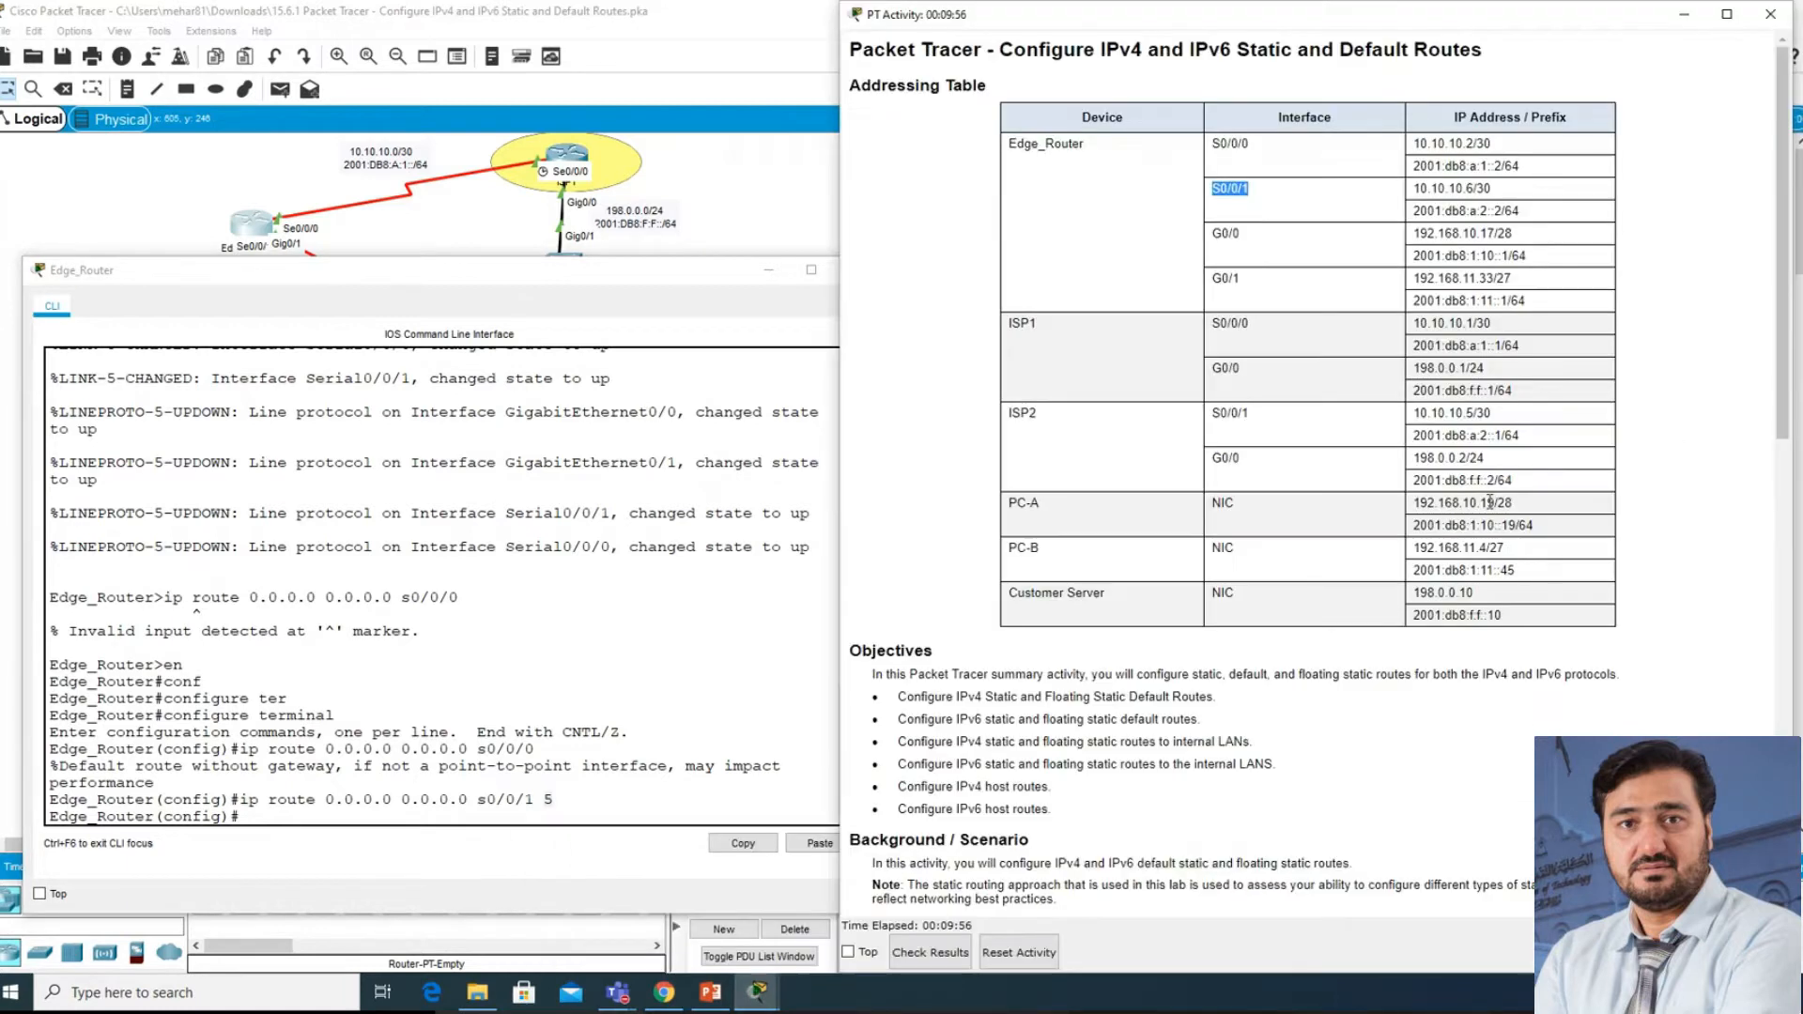
- Review the Part 1 IPv4 steps, then read the Part 2 requirements for Edge_Router's next hop IPv6 default route
scroll(1077, 553, "down", 6)
scroll(1077, 553, "down", 1)
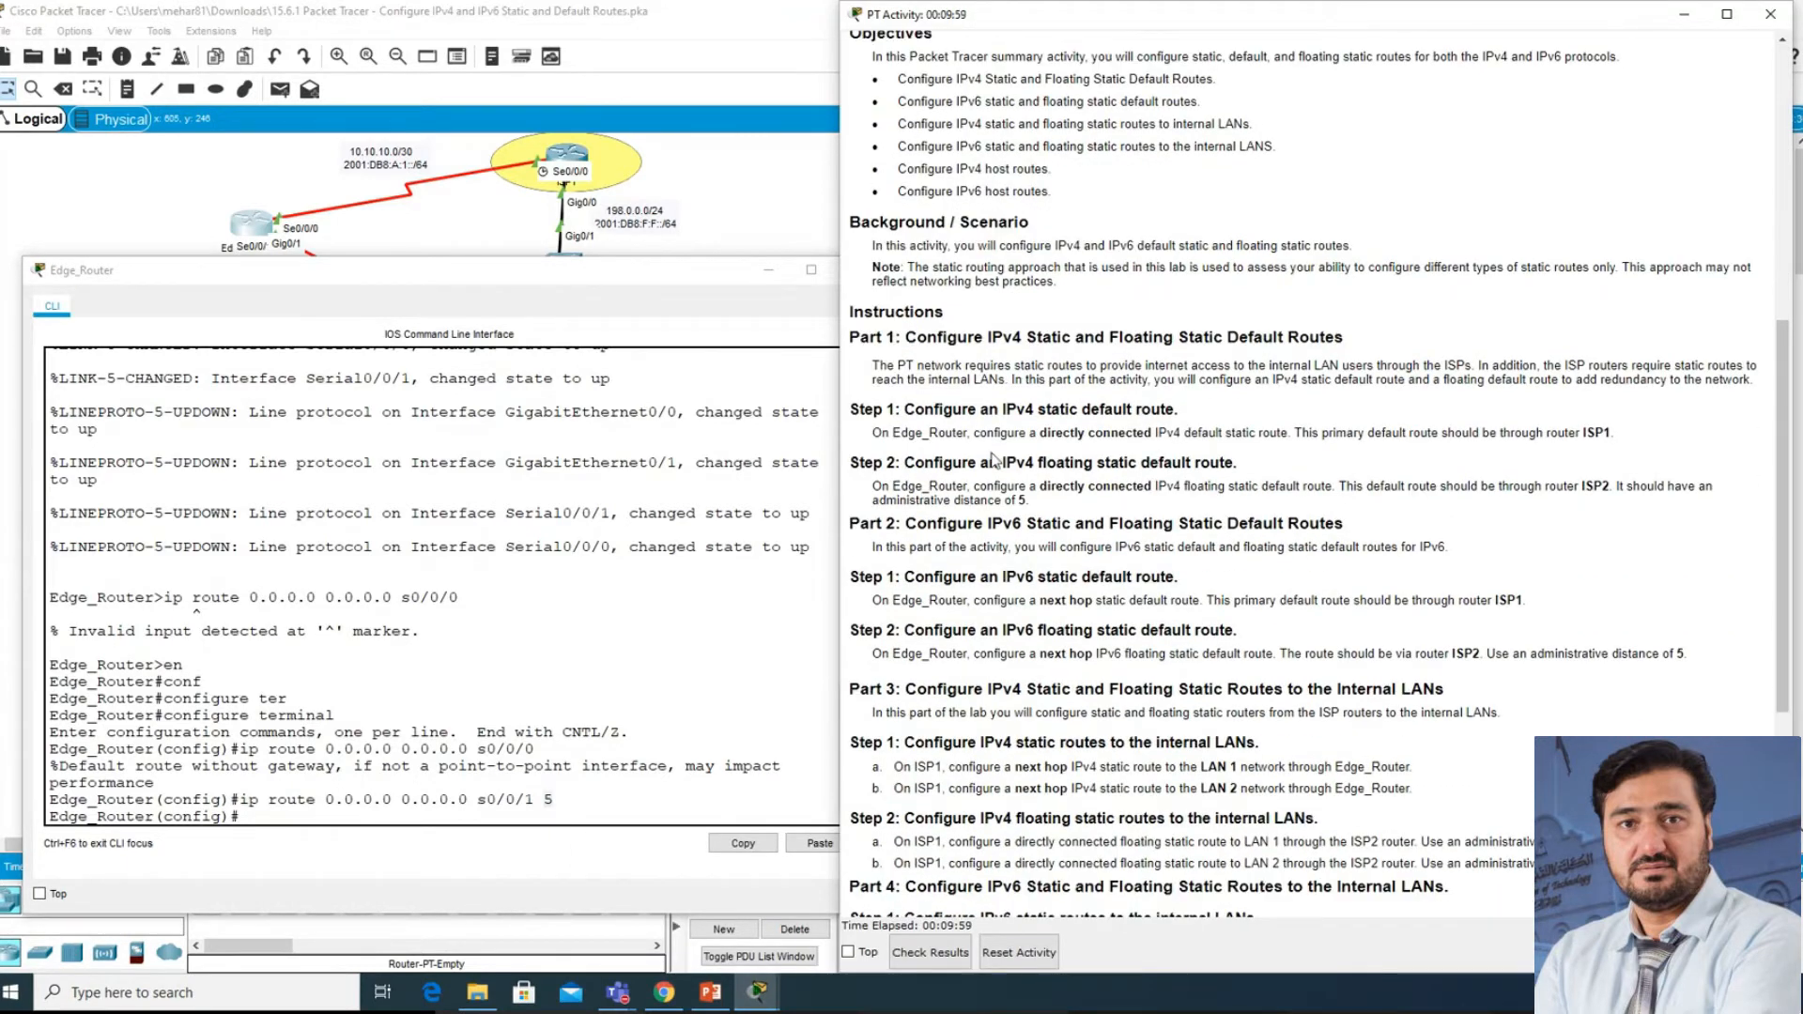
left_click_drag(942, 410, 1161, 410)
left_click_drag(989, 462, 1202, 460)
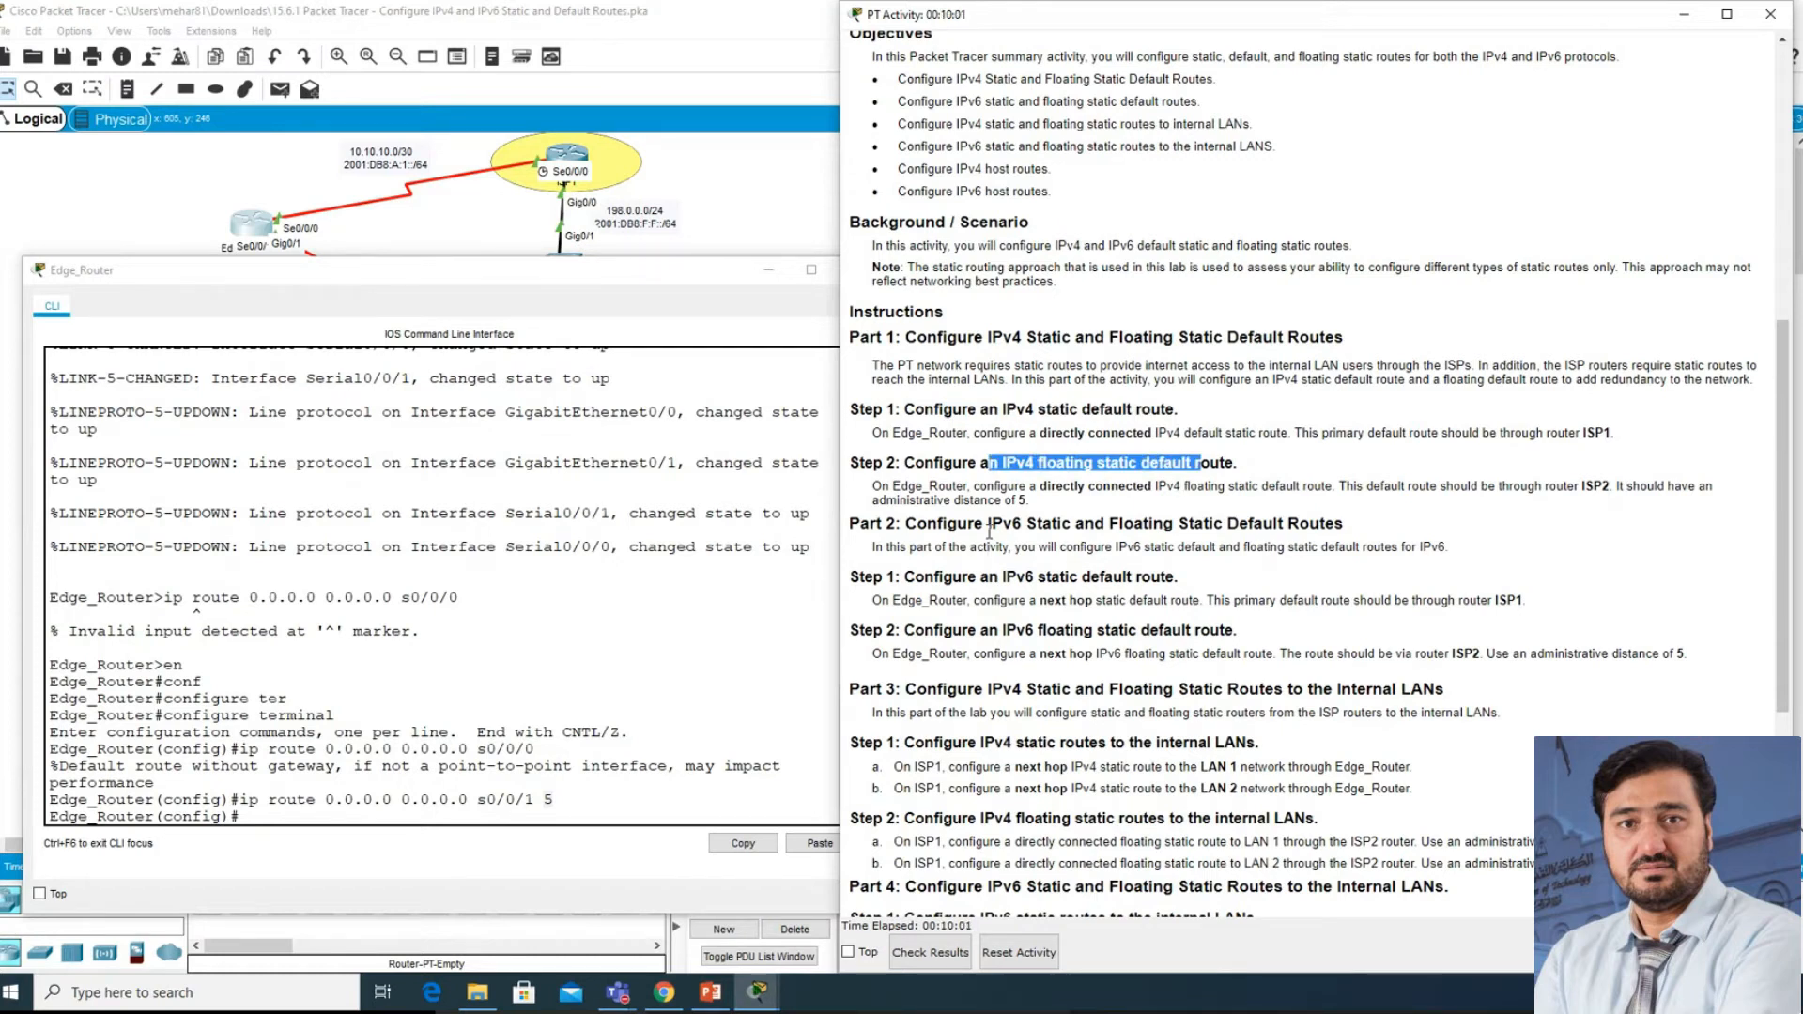
scroll(990, 533, "down", 2)
left_click_drag(910, 408, 1350, 411)
scroll(1351, 413, "down", 2)
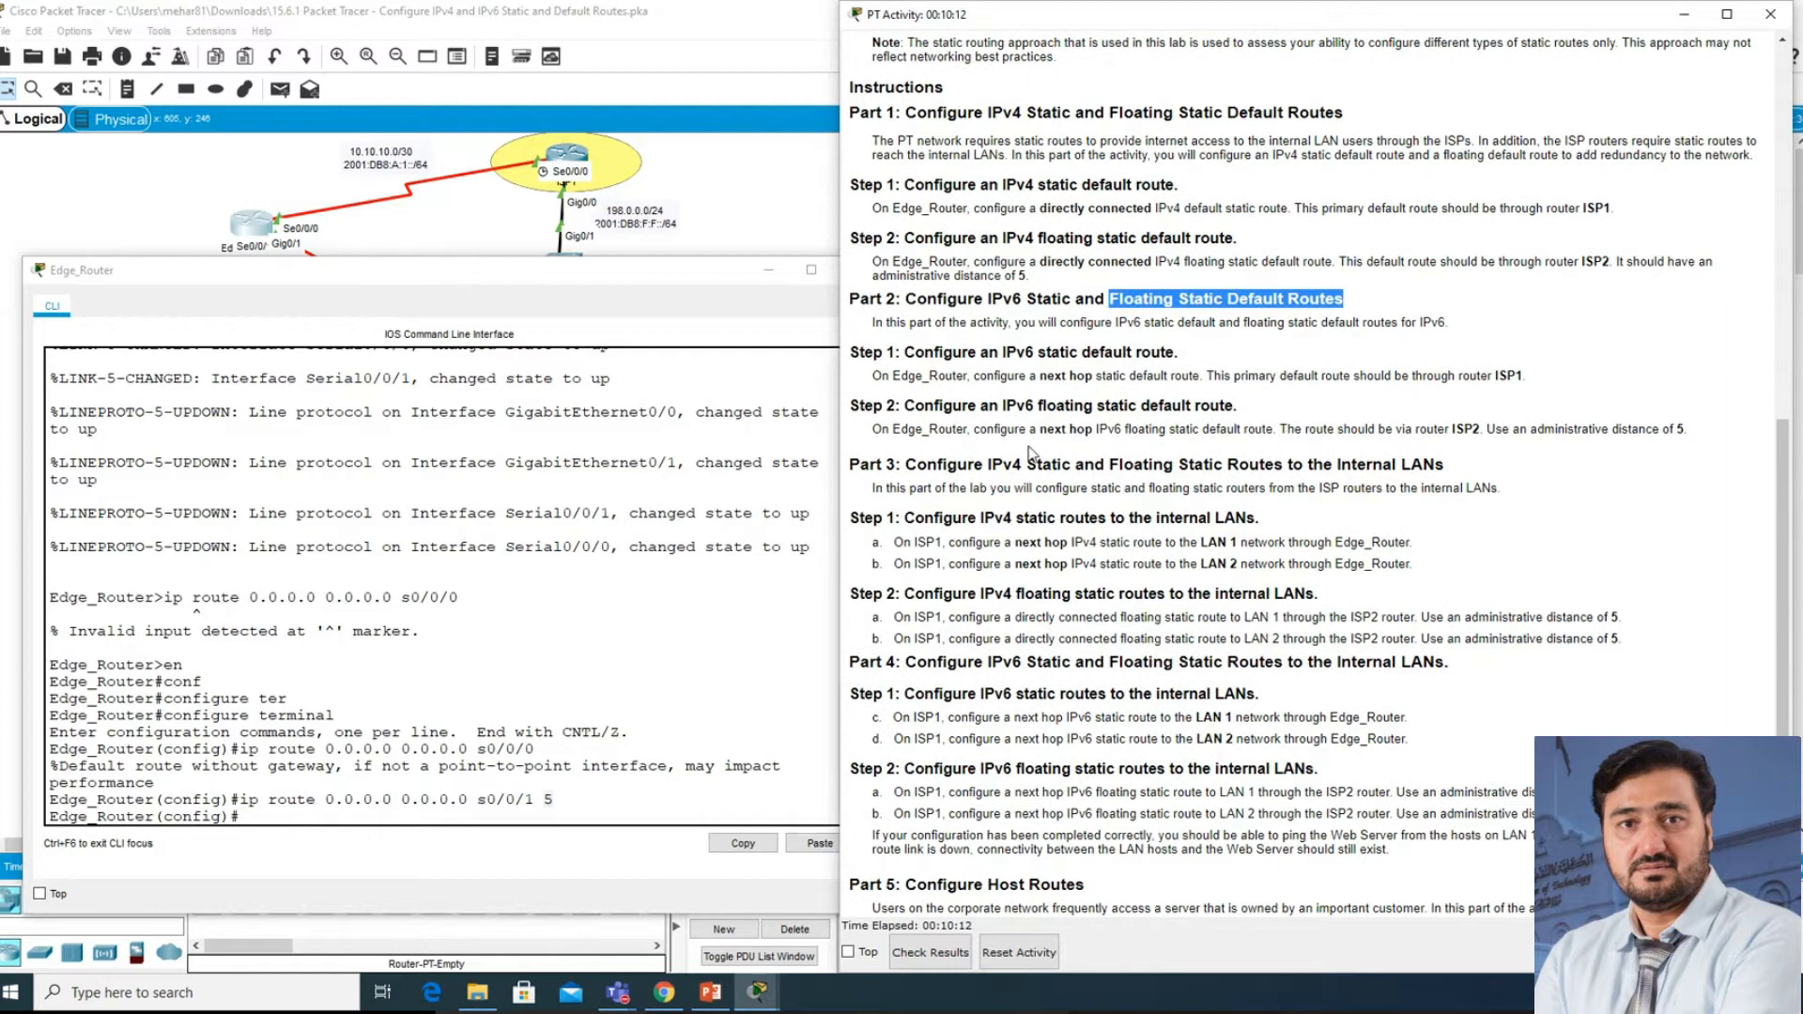
left_click_drag(872, 376, 960, 380)
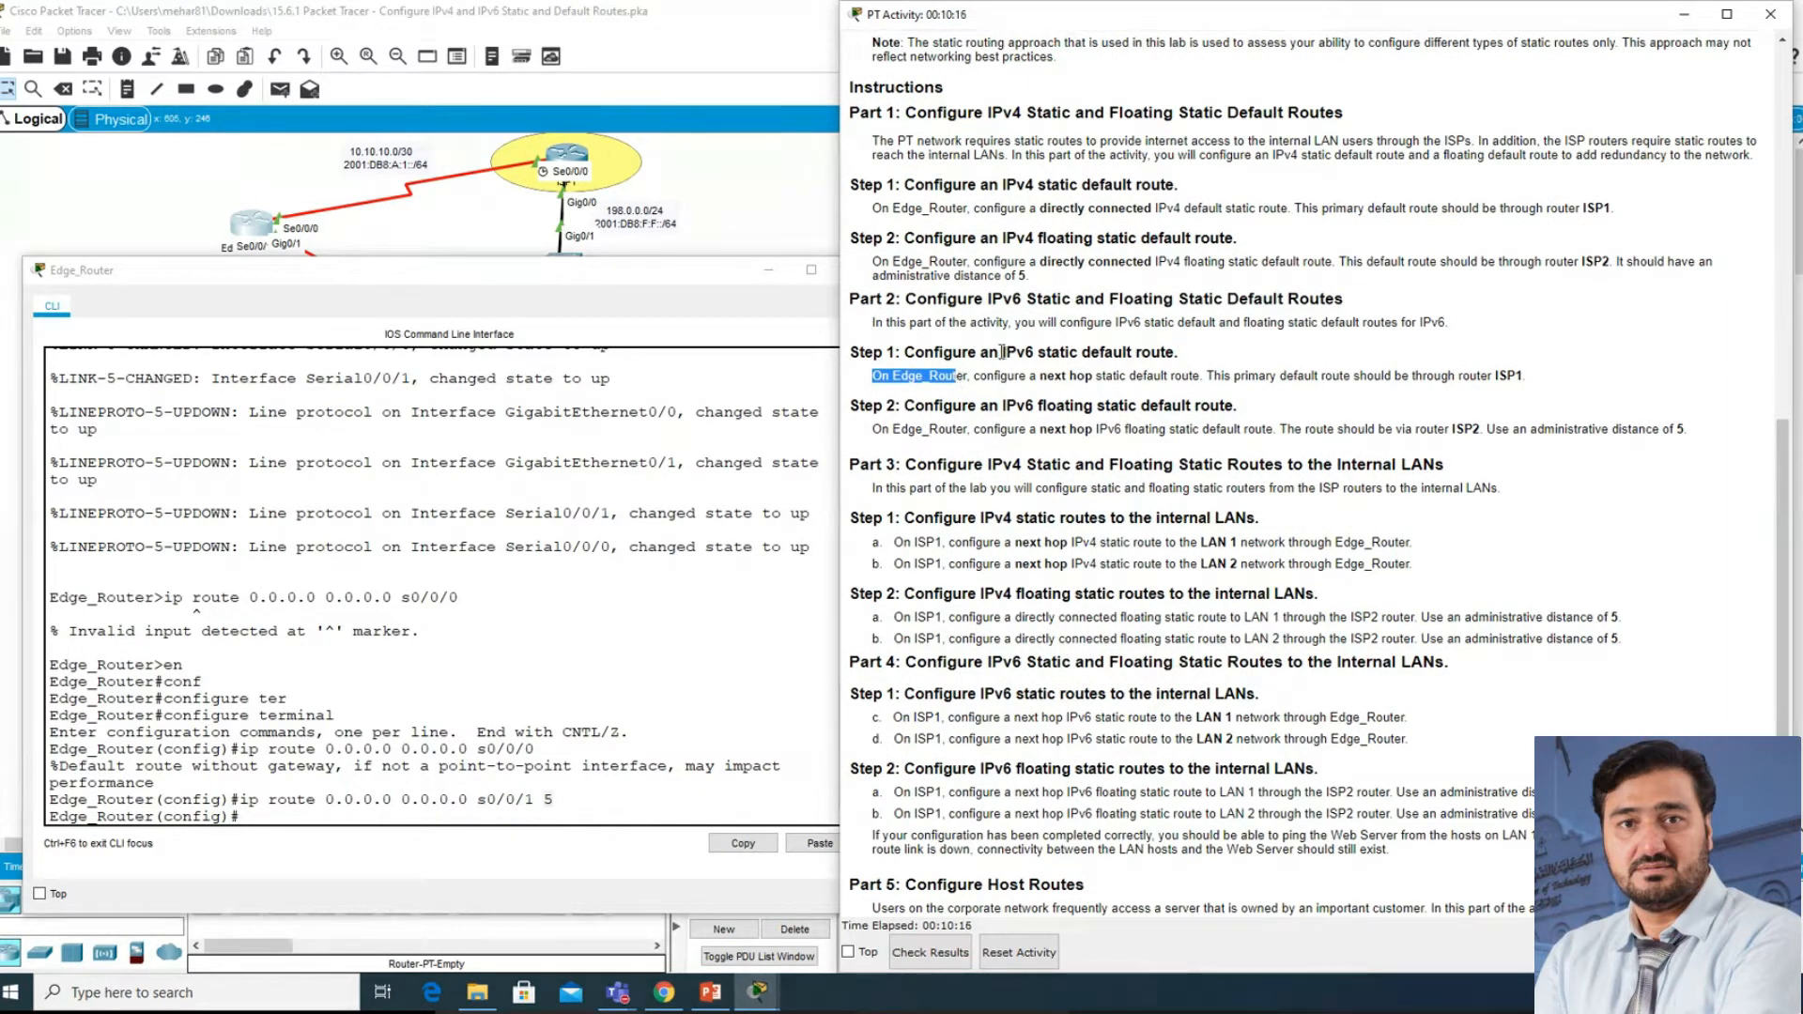
left_click_drag(998, 353, 1038, 354)
left_click_drag(880, 376, 1095, 376)
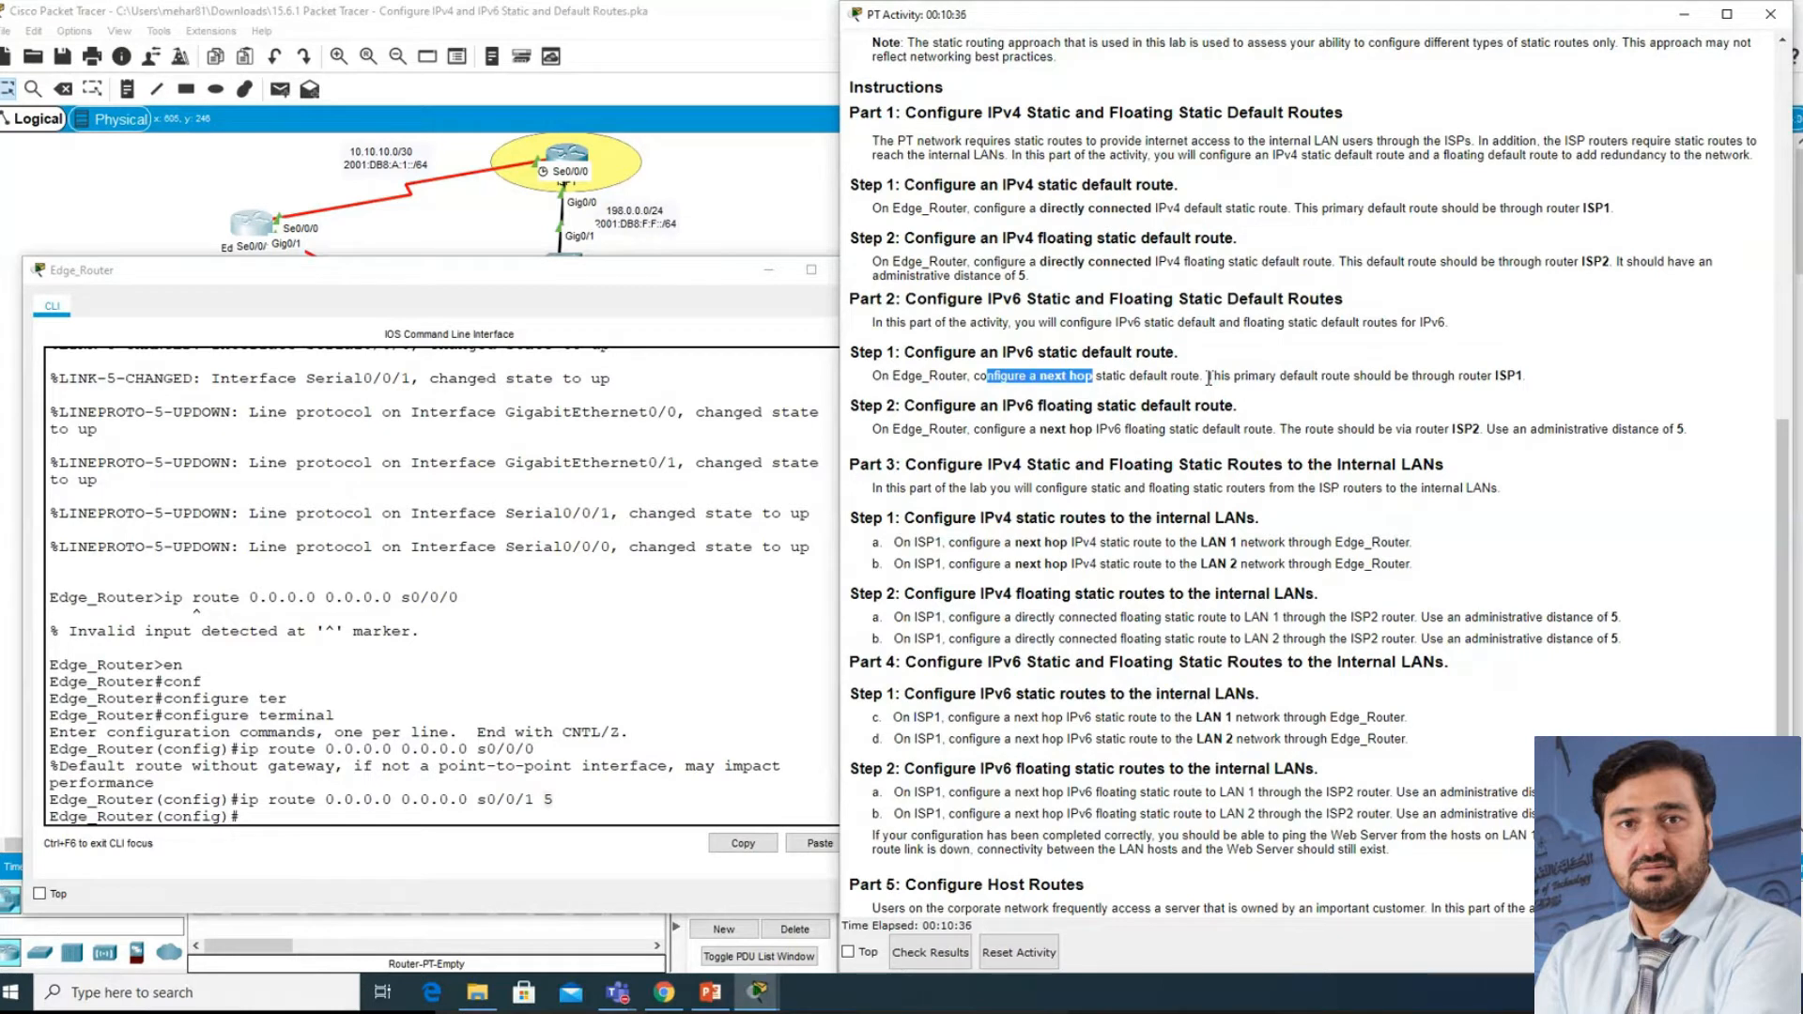
- Check the Part 2 requirement for a next hop default route through ISP1 and begin Edge_Router's command with ipv6 route ::/0
left_click_drag(1205, 376, 1522, 379)
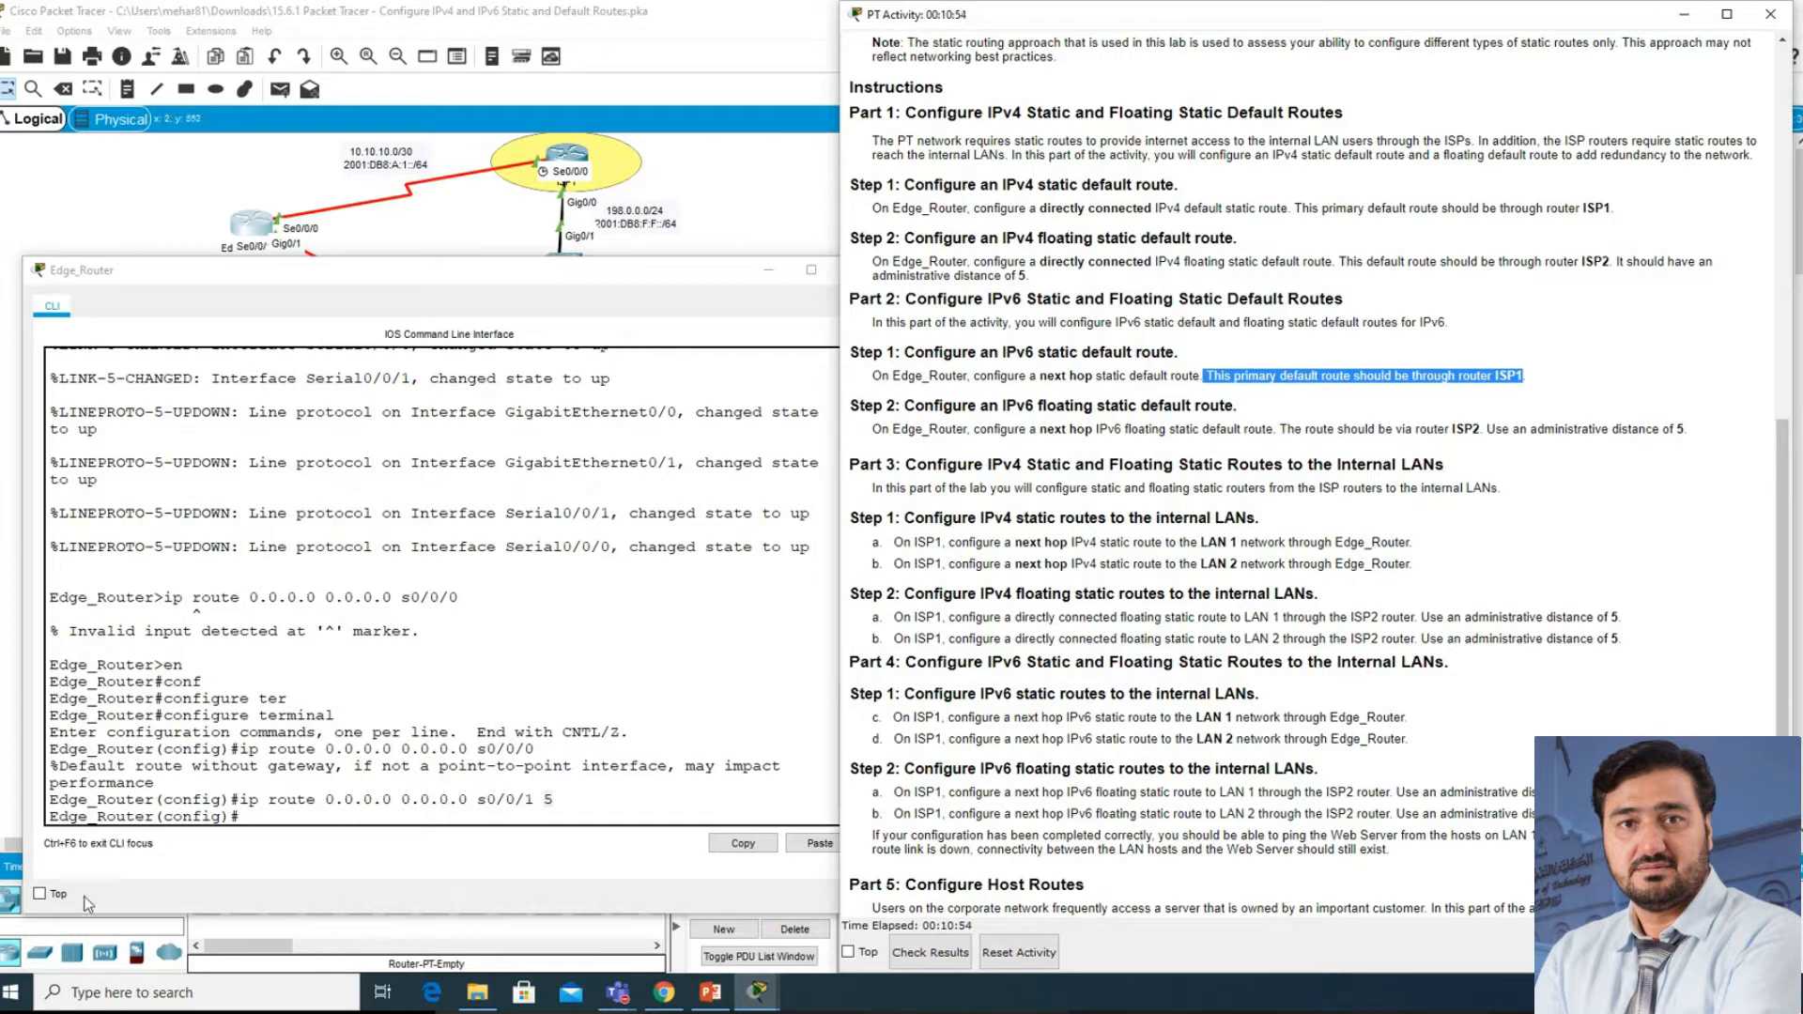
left_click(302, 814)
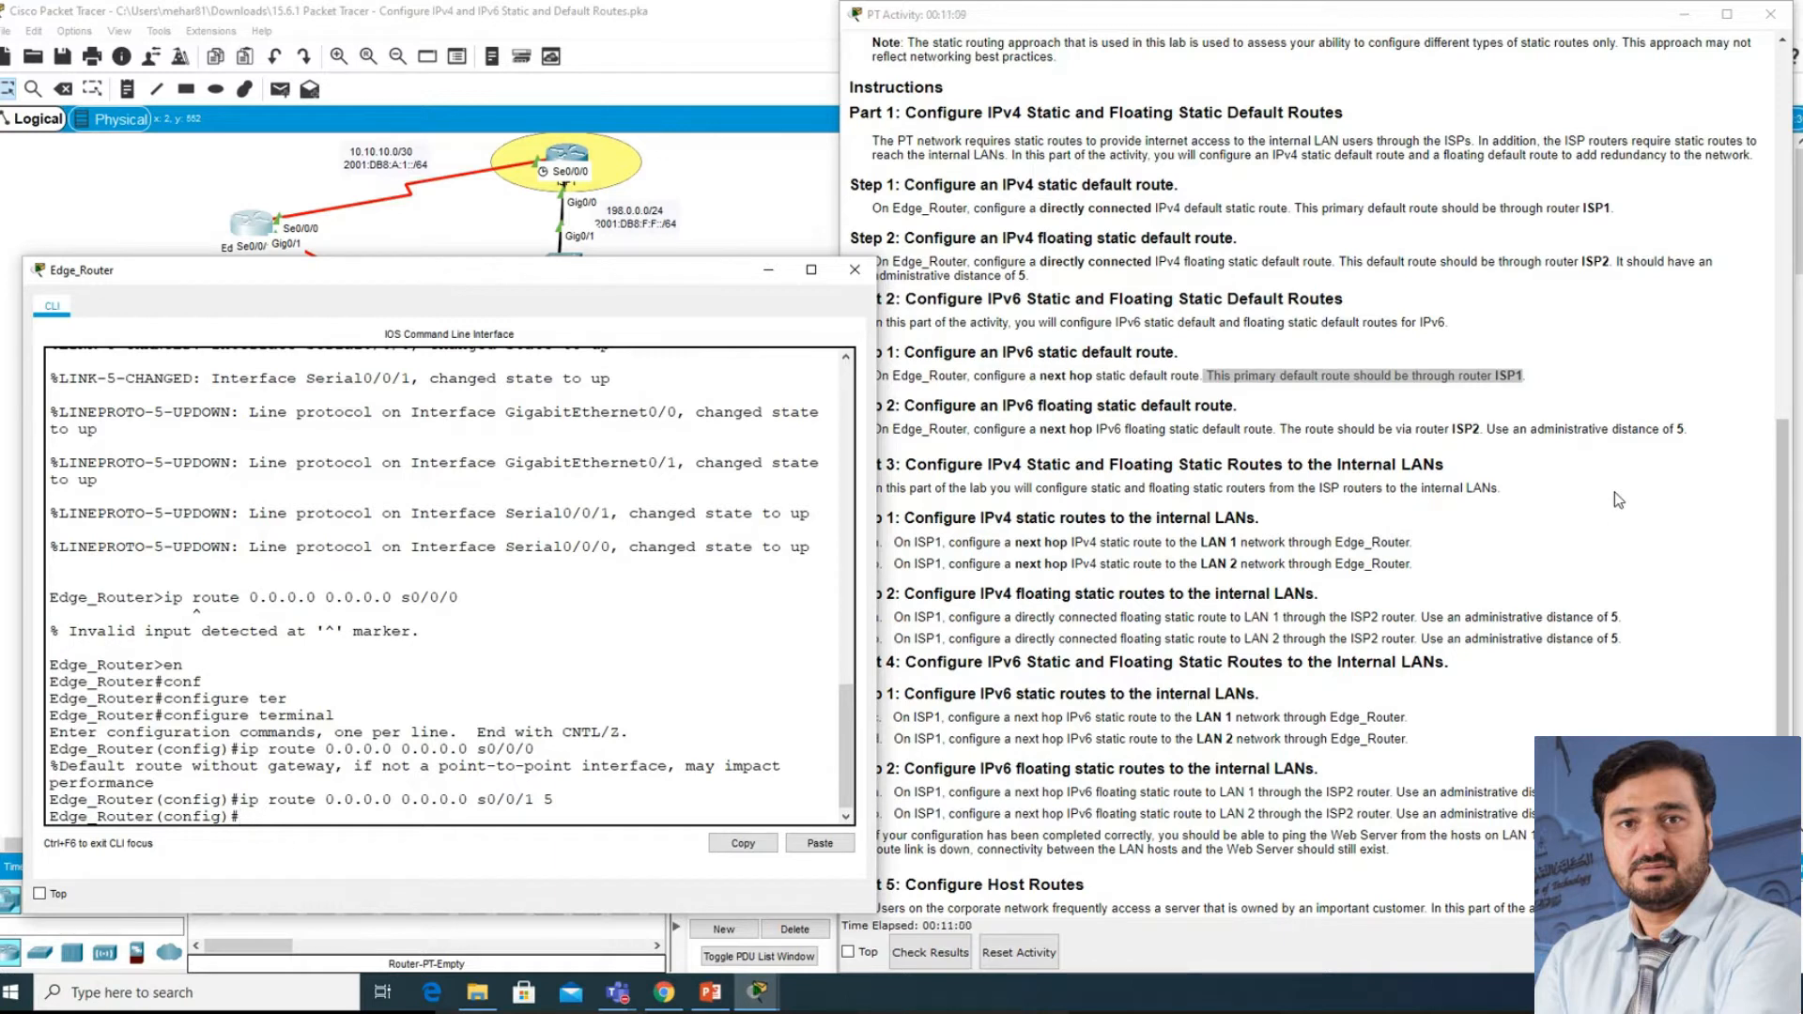
left_click(897, 373)
left_click_drag(881, 375, 1189, 378)
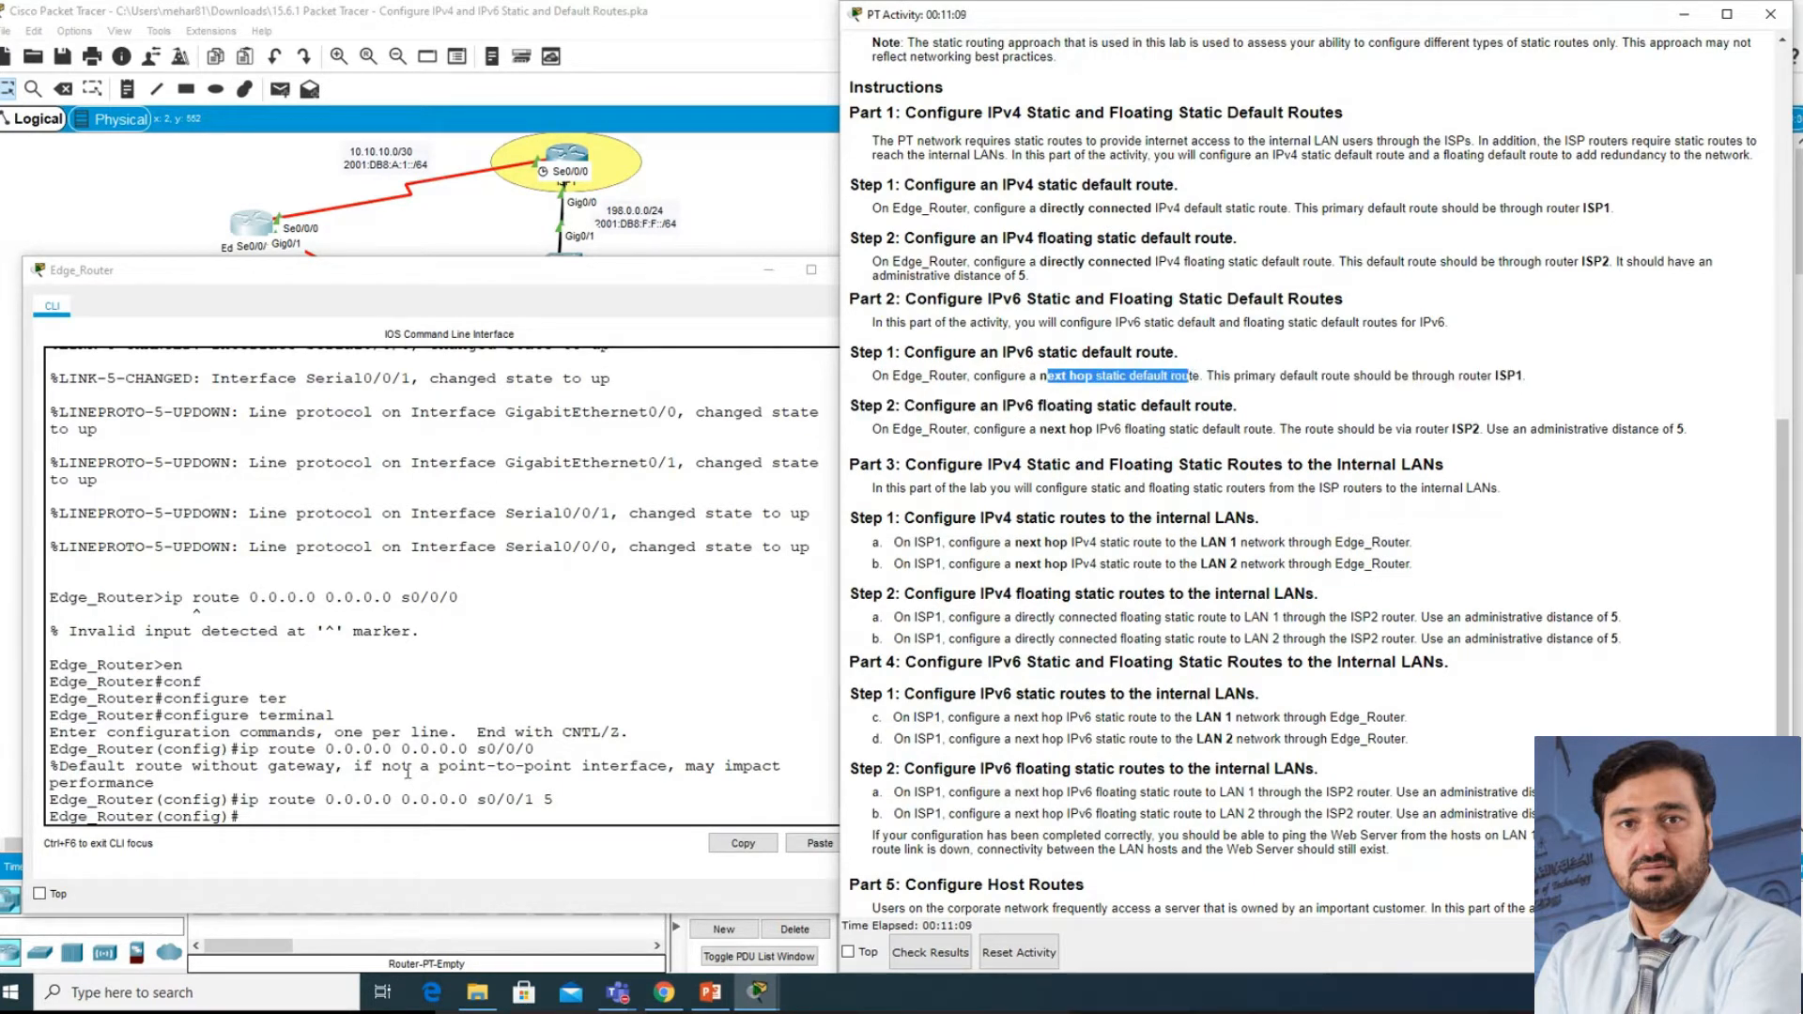
left_click(351, 797)
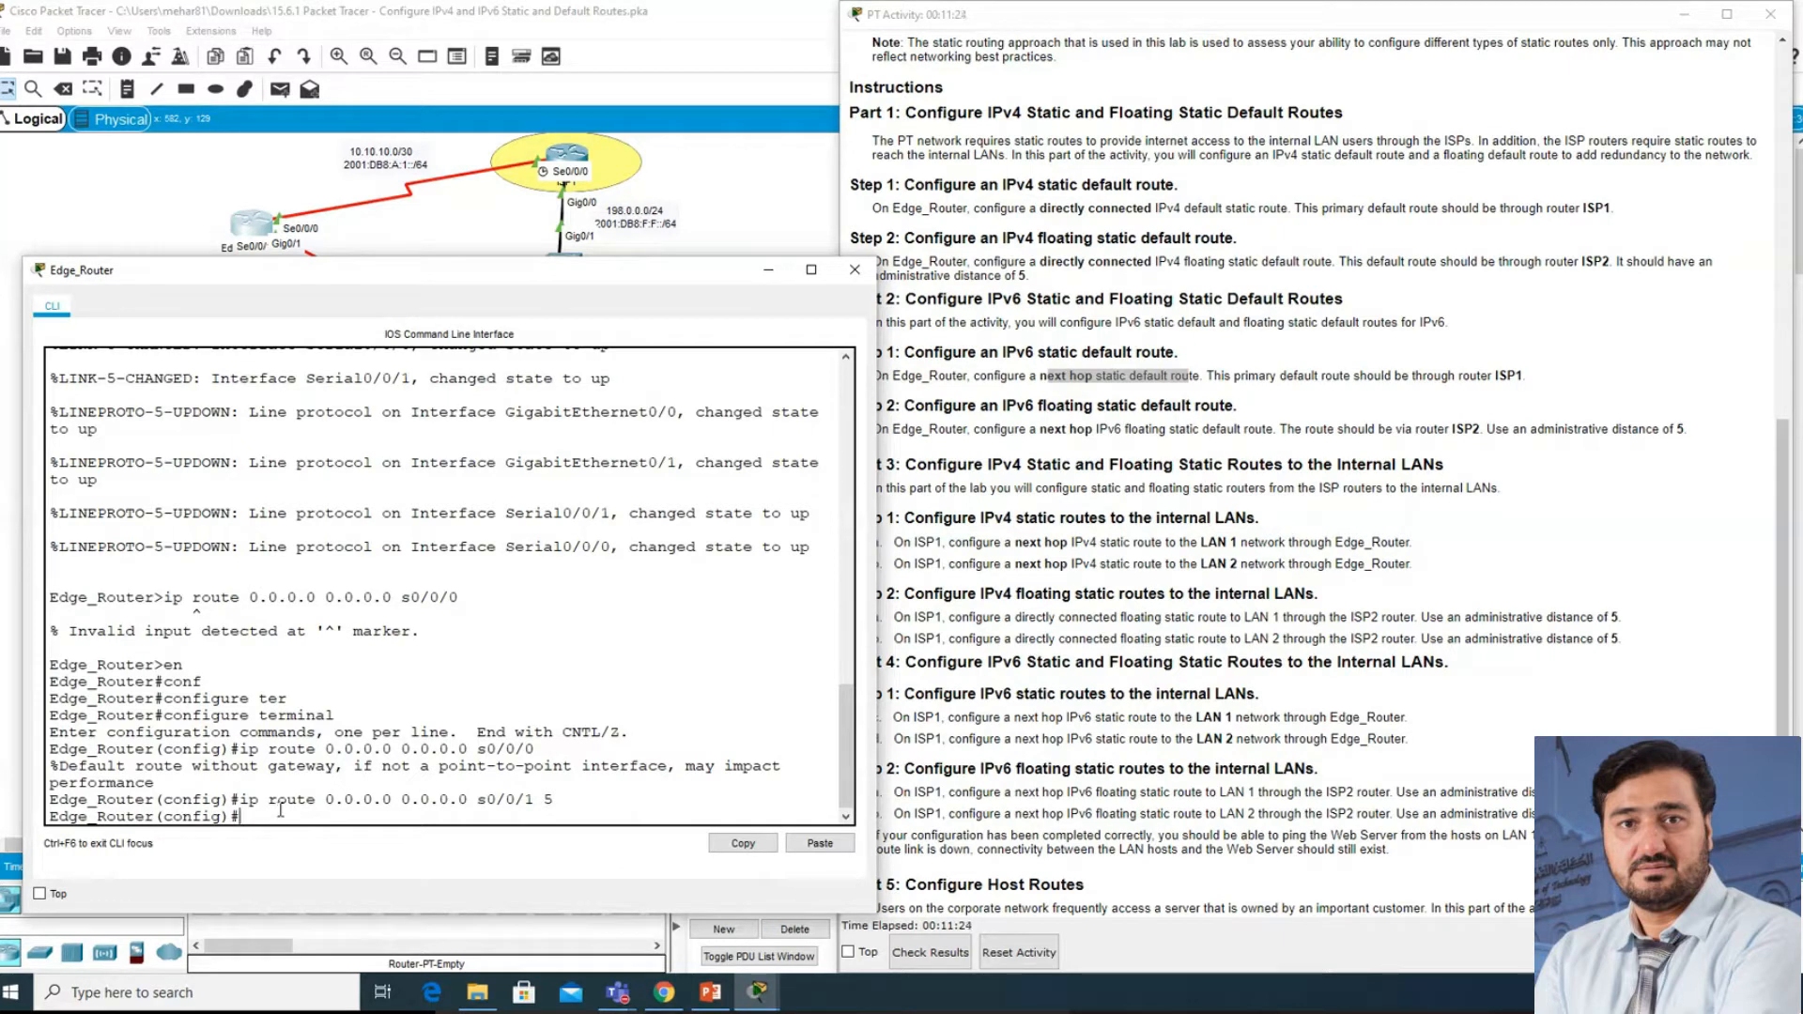
type("ipv")
key("Tab")
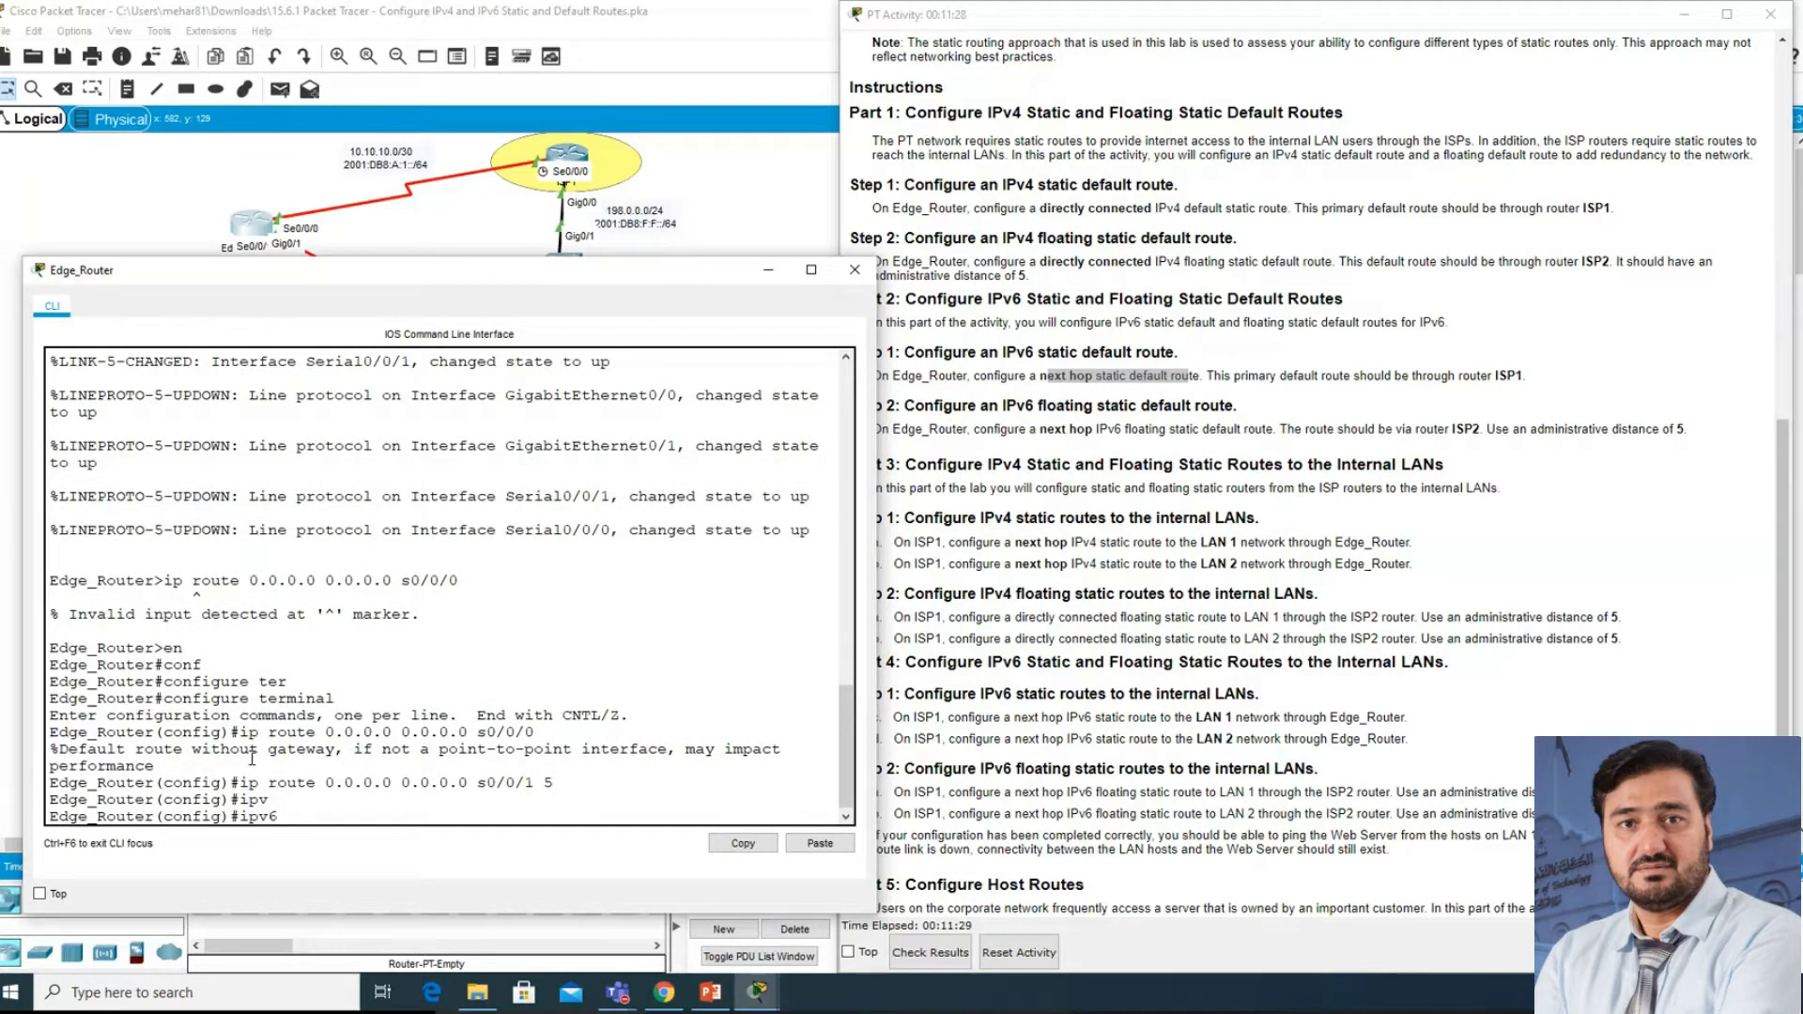
type("rou")
key("Tab")
type("te")
key("Tab")
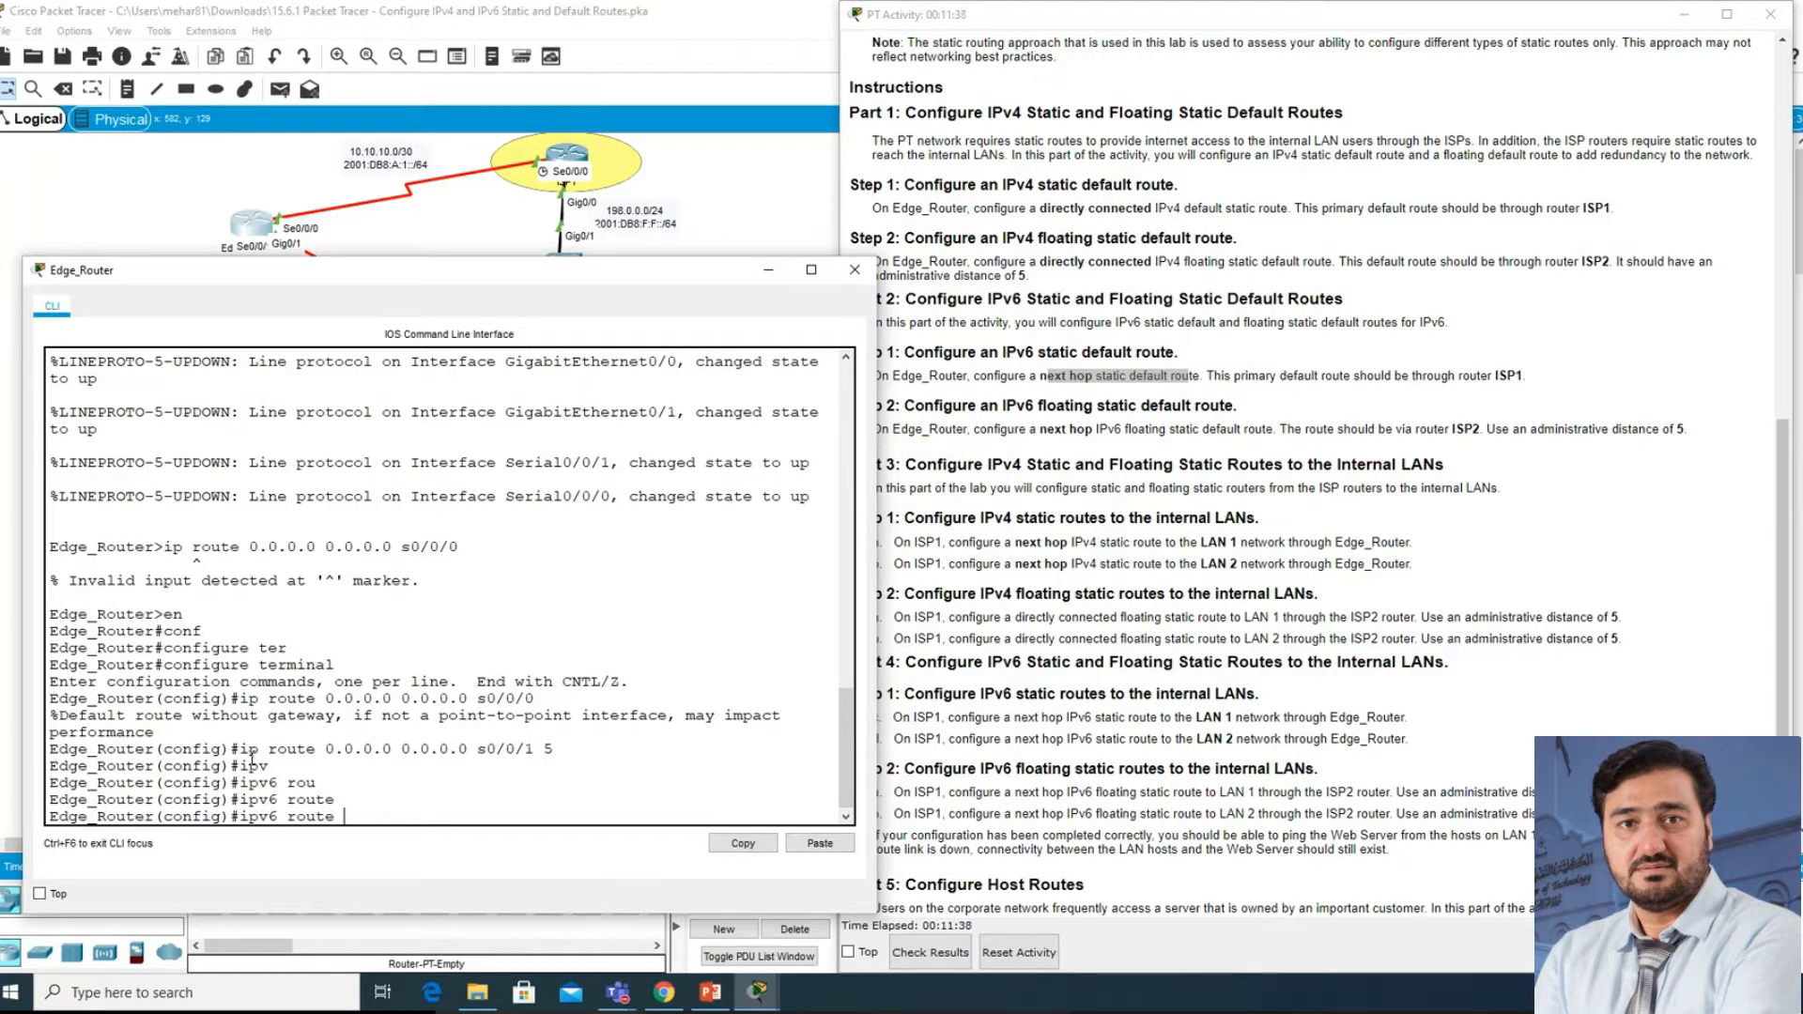
type("::/0")
- Show the activity's addressing table again and look up the IPv6 address of ISP2's S0/0/1 interface
left_click(644, 246)
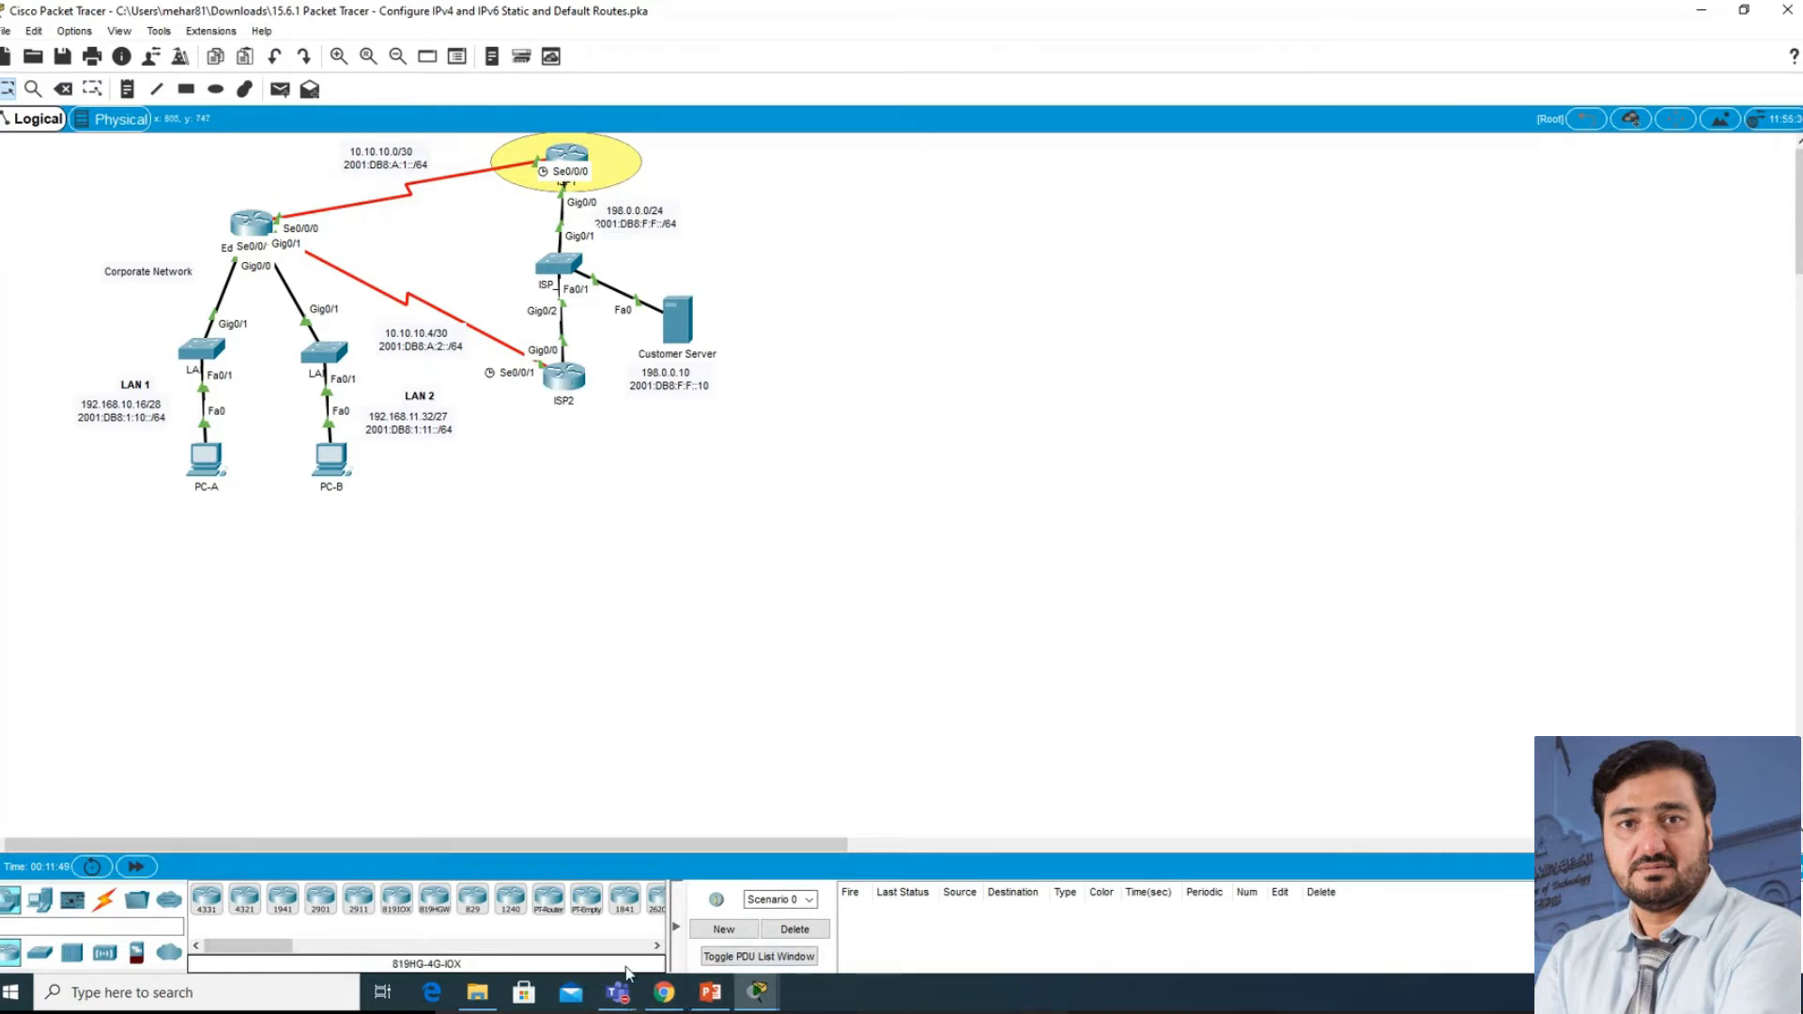
mouse_move(669, 1000)
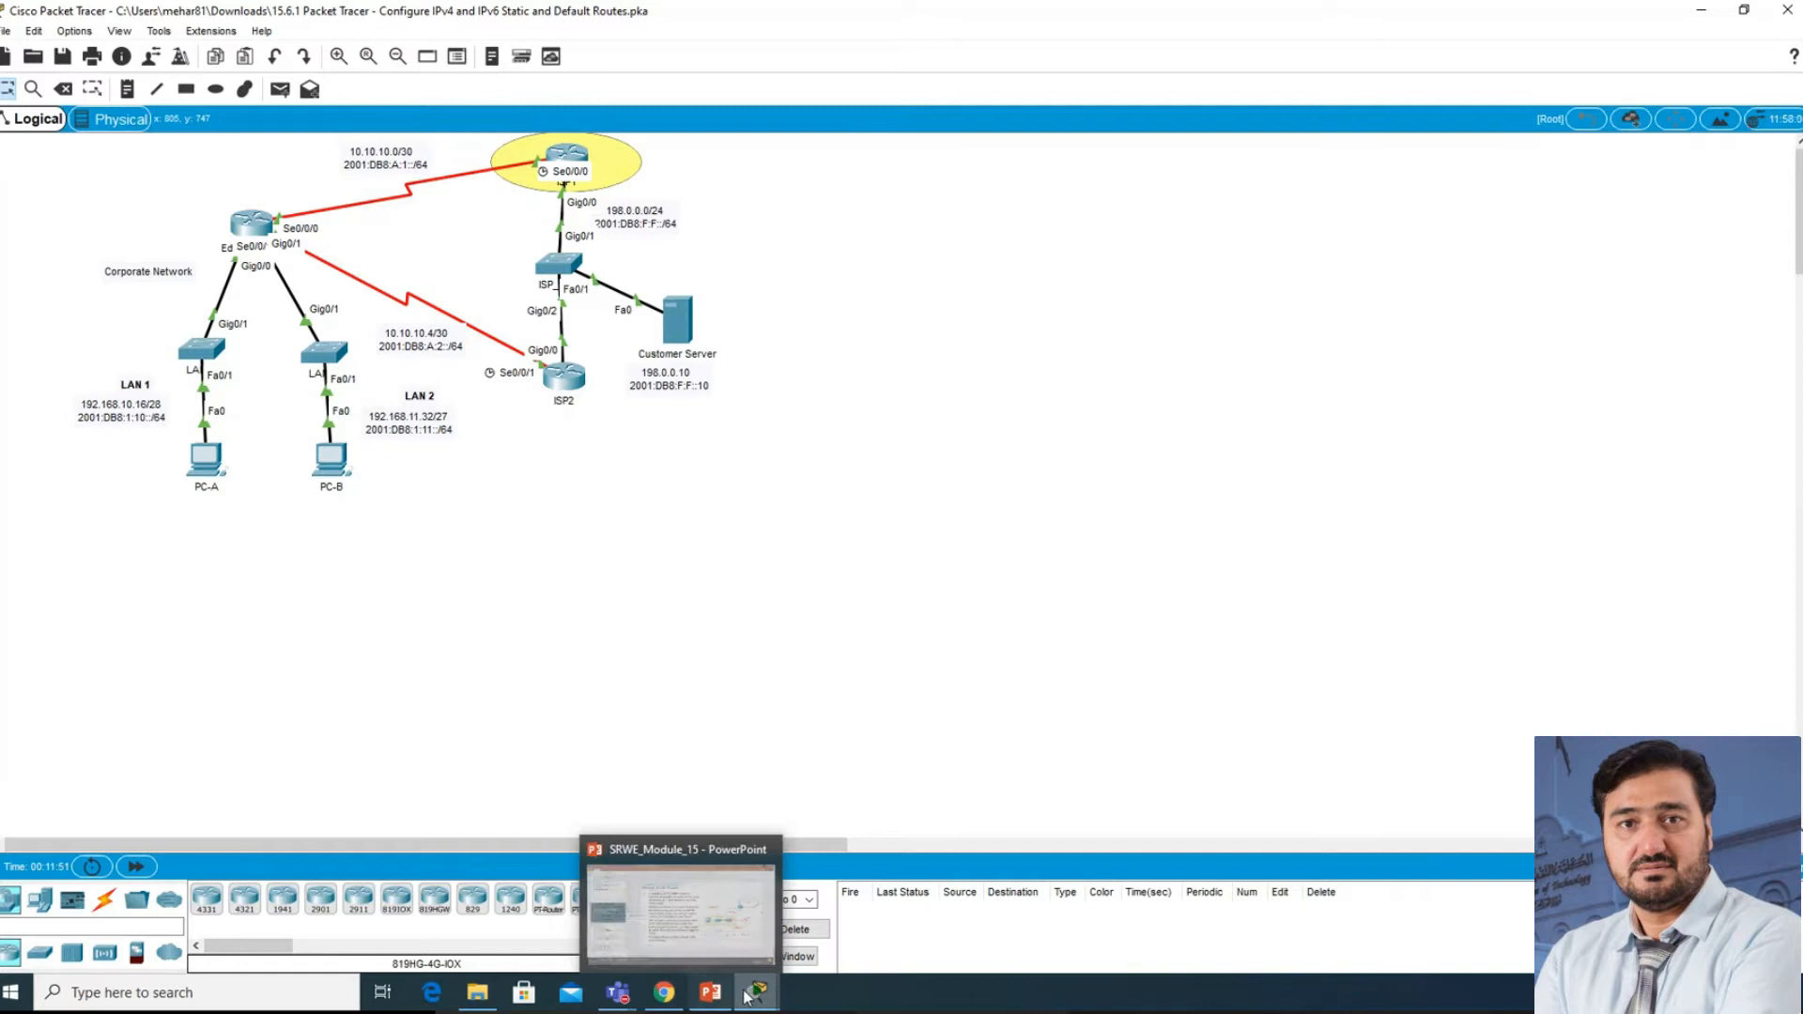
mouse_move(756, 992)
left_click(596, 930)
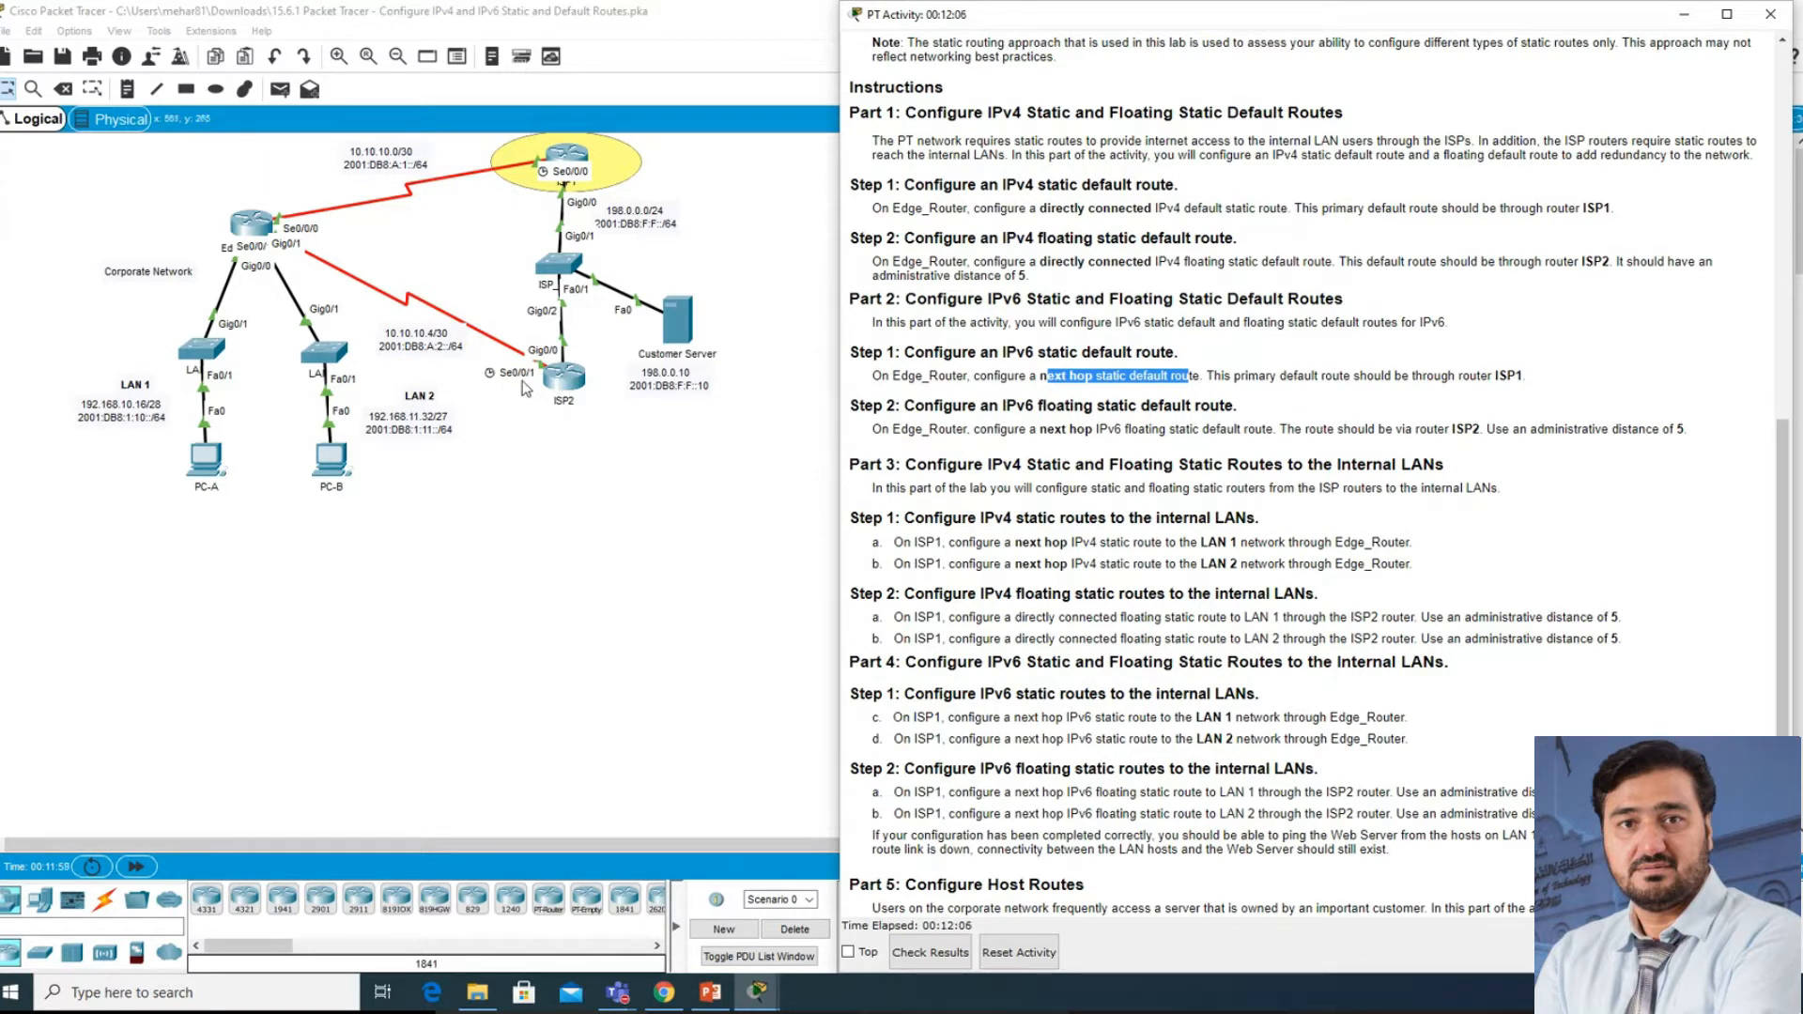
left_click(1101, 373)
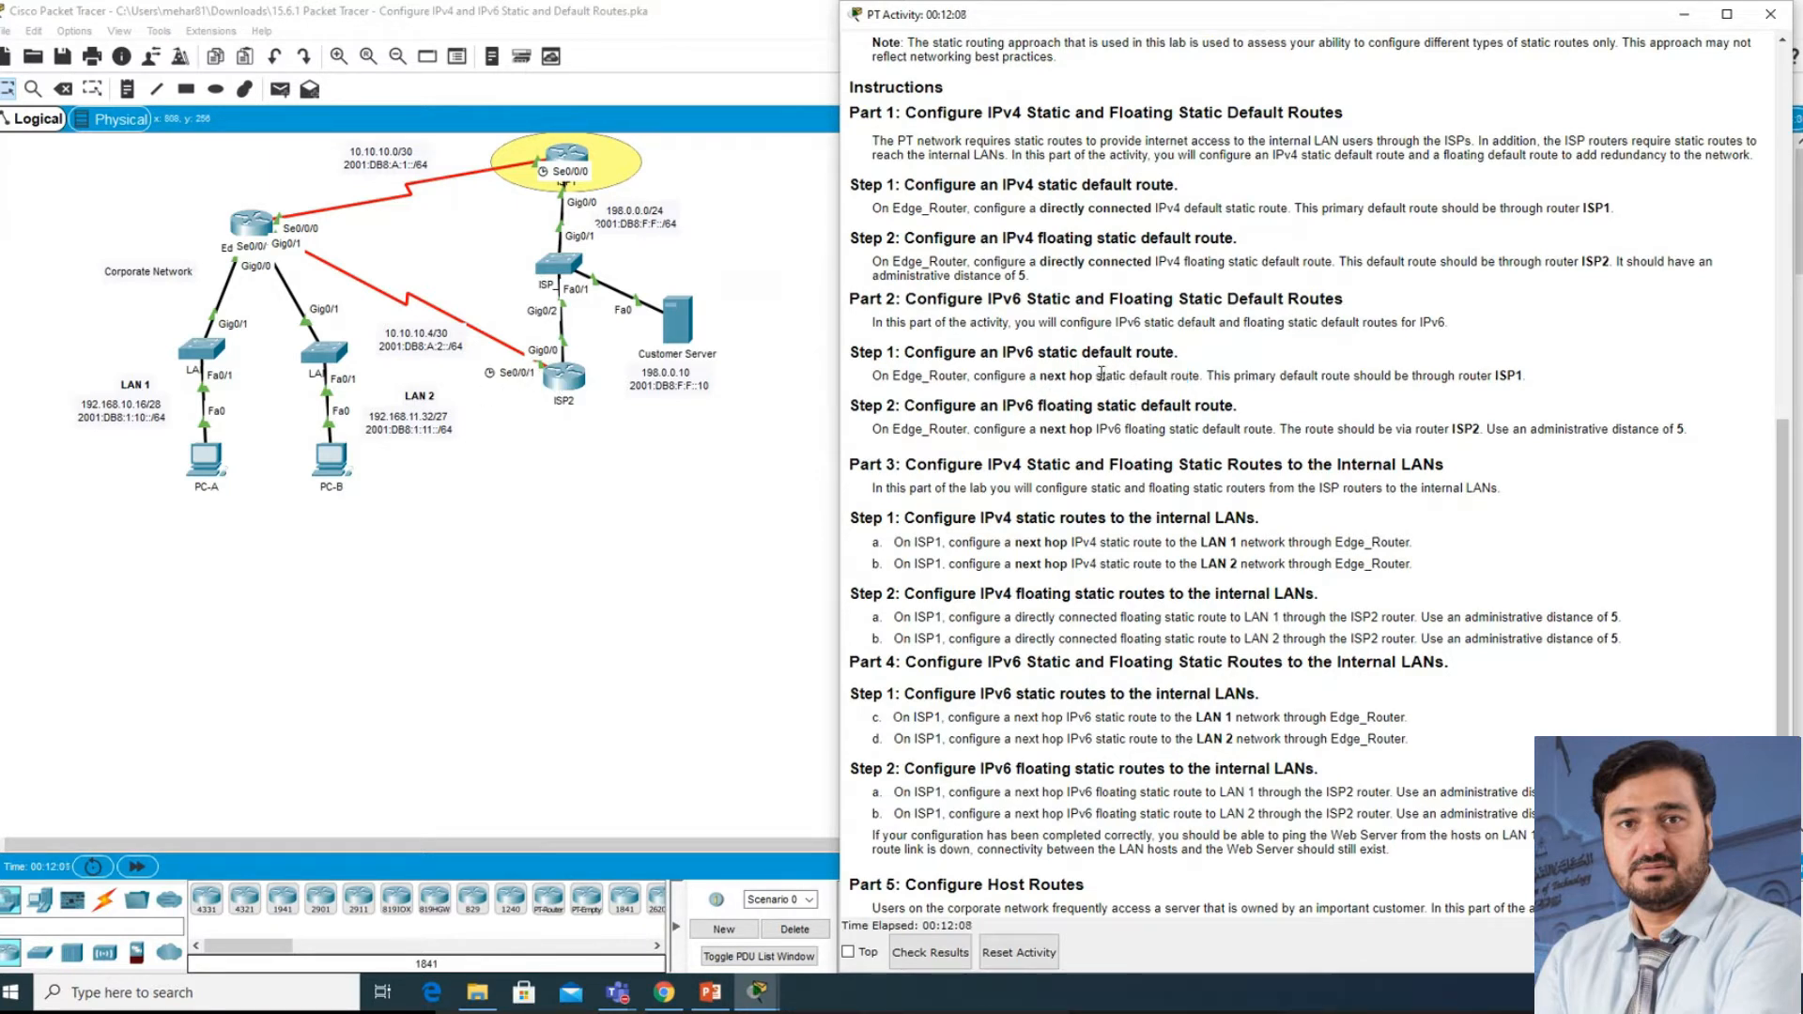
scroll(1203, 398, "up", 10)
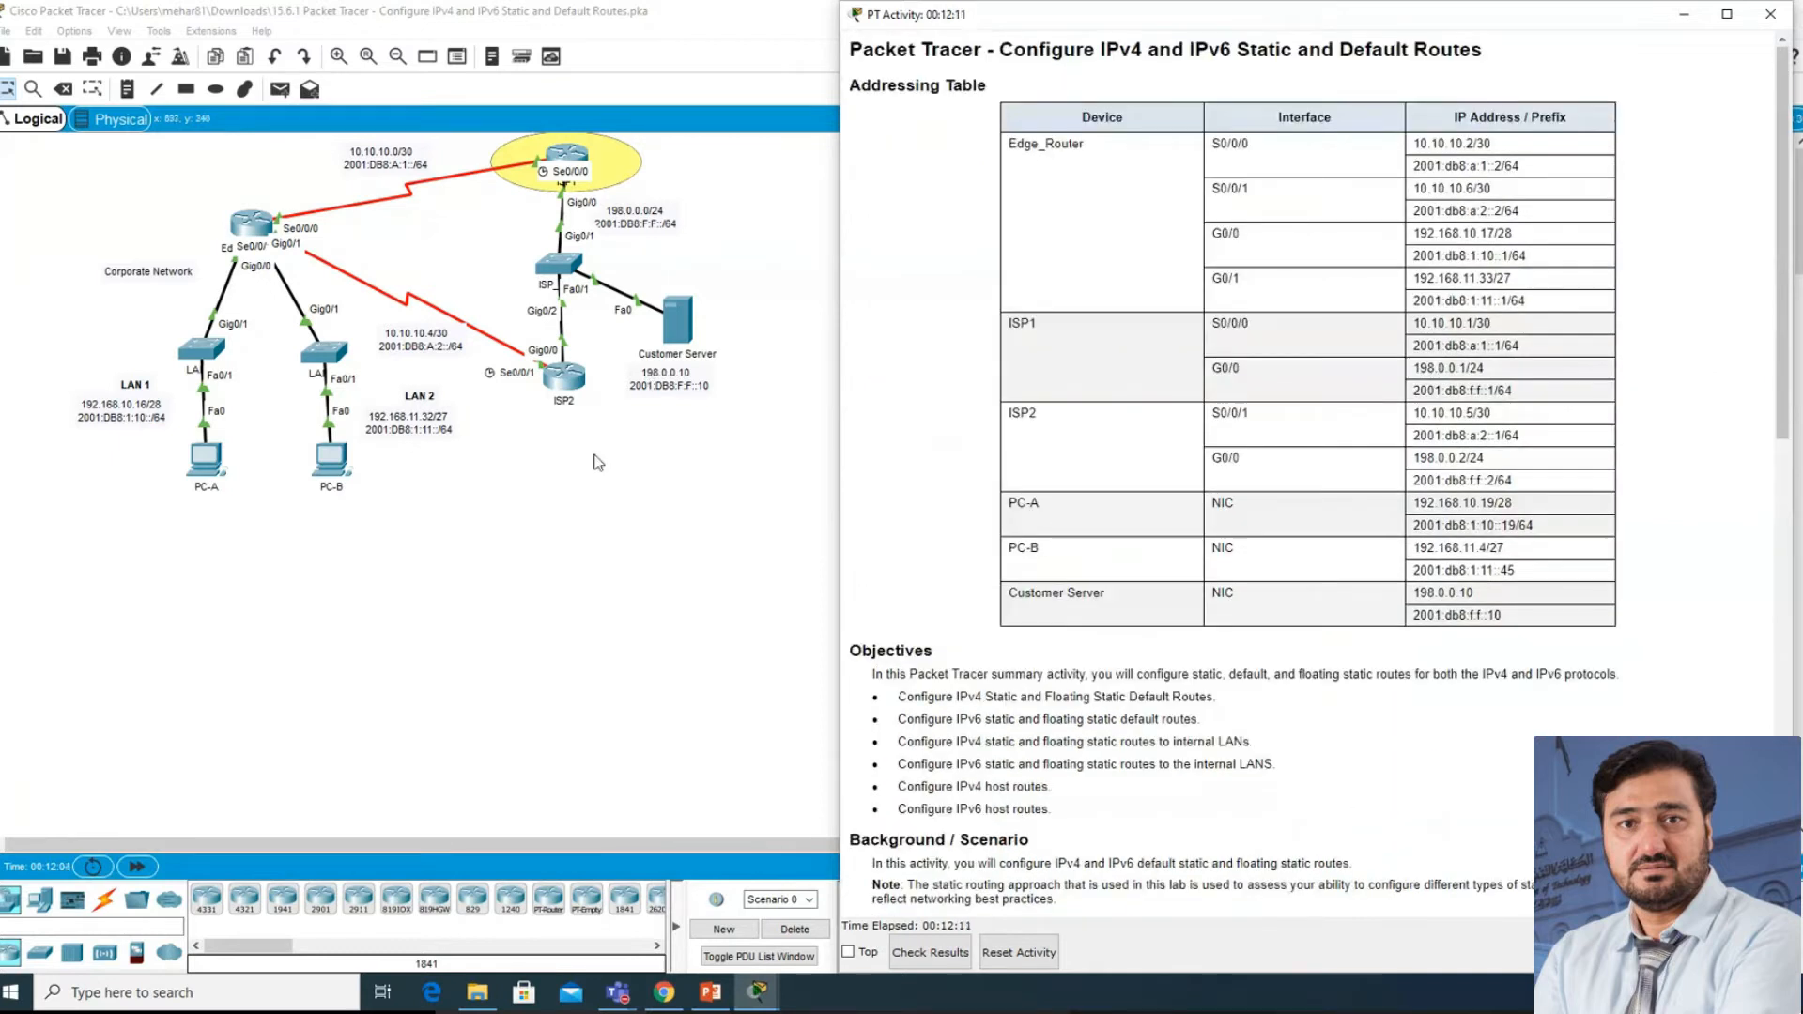
left_click_drag(1006, 414, 1064, 421)
left_click_drag(1412, 435, 1501, 436)
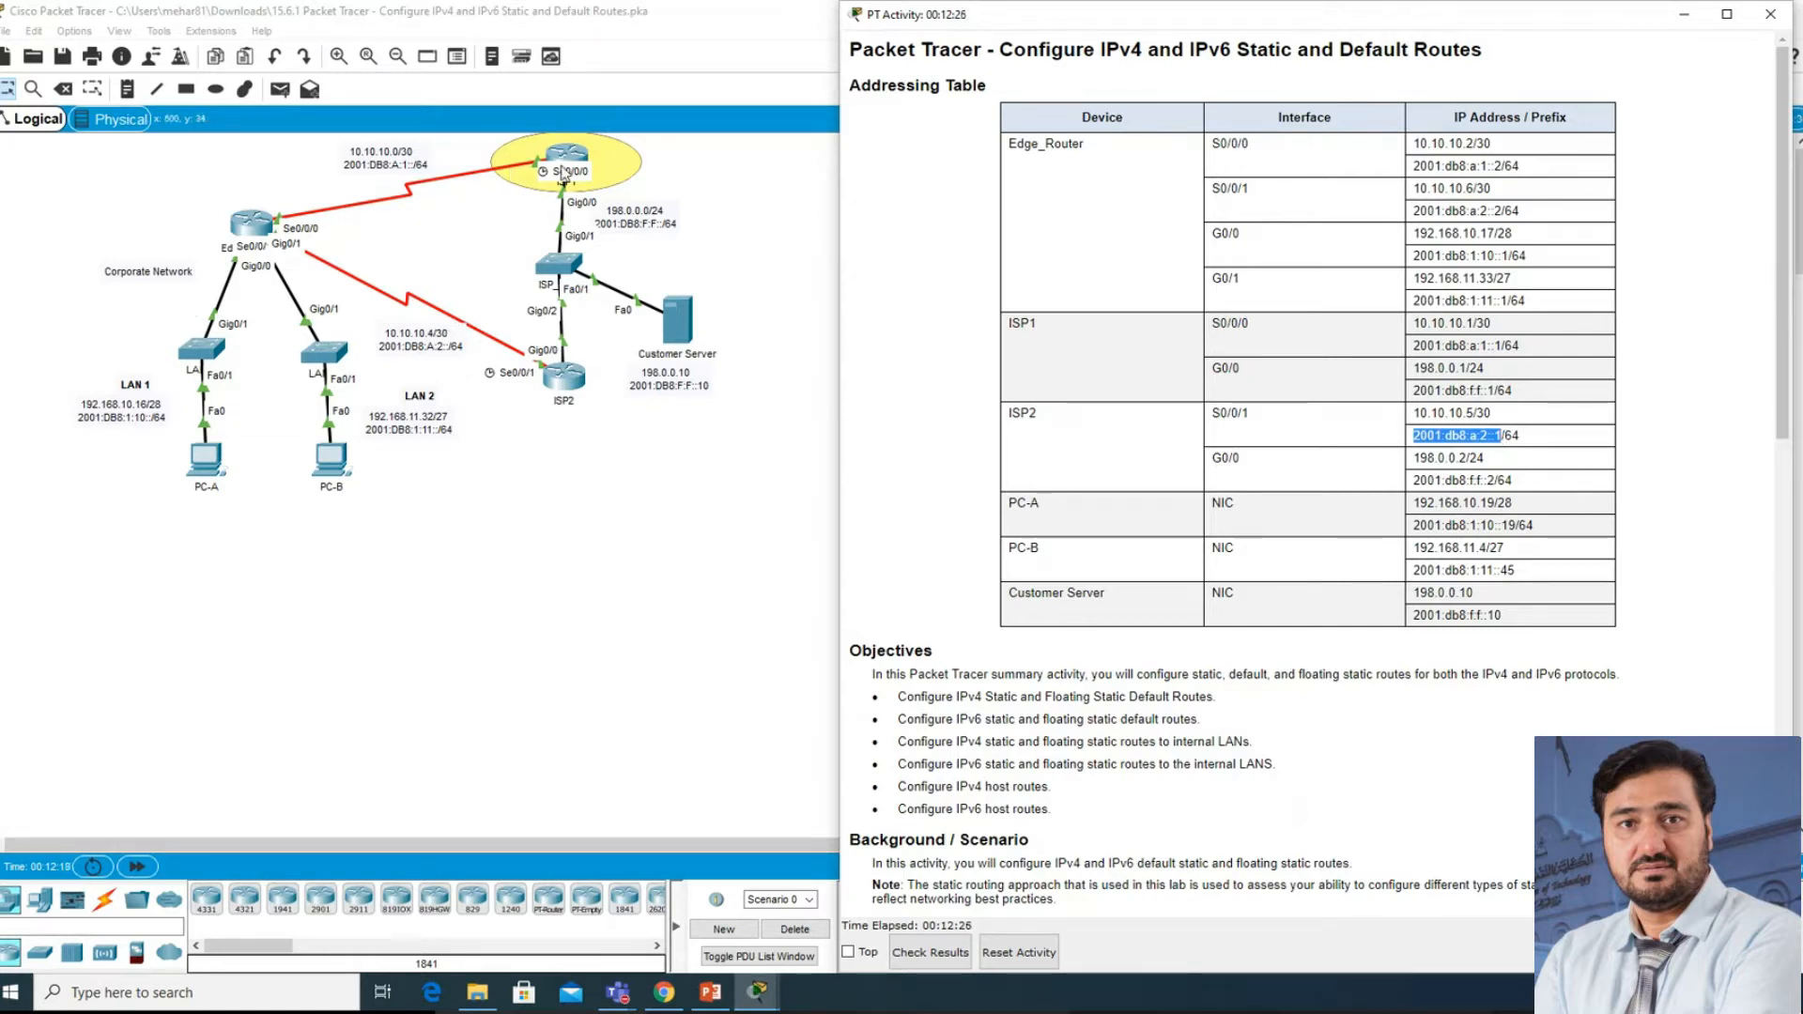
- Identify ISP1 as the next hop in the topology and copy its S0/0/0 IPv6 address, 2001:db8:a:1::1, from the addressing table
left_click(463, 218)
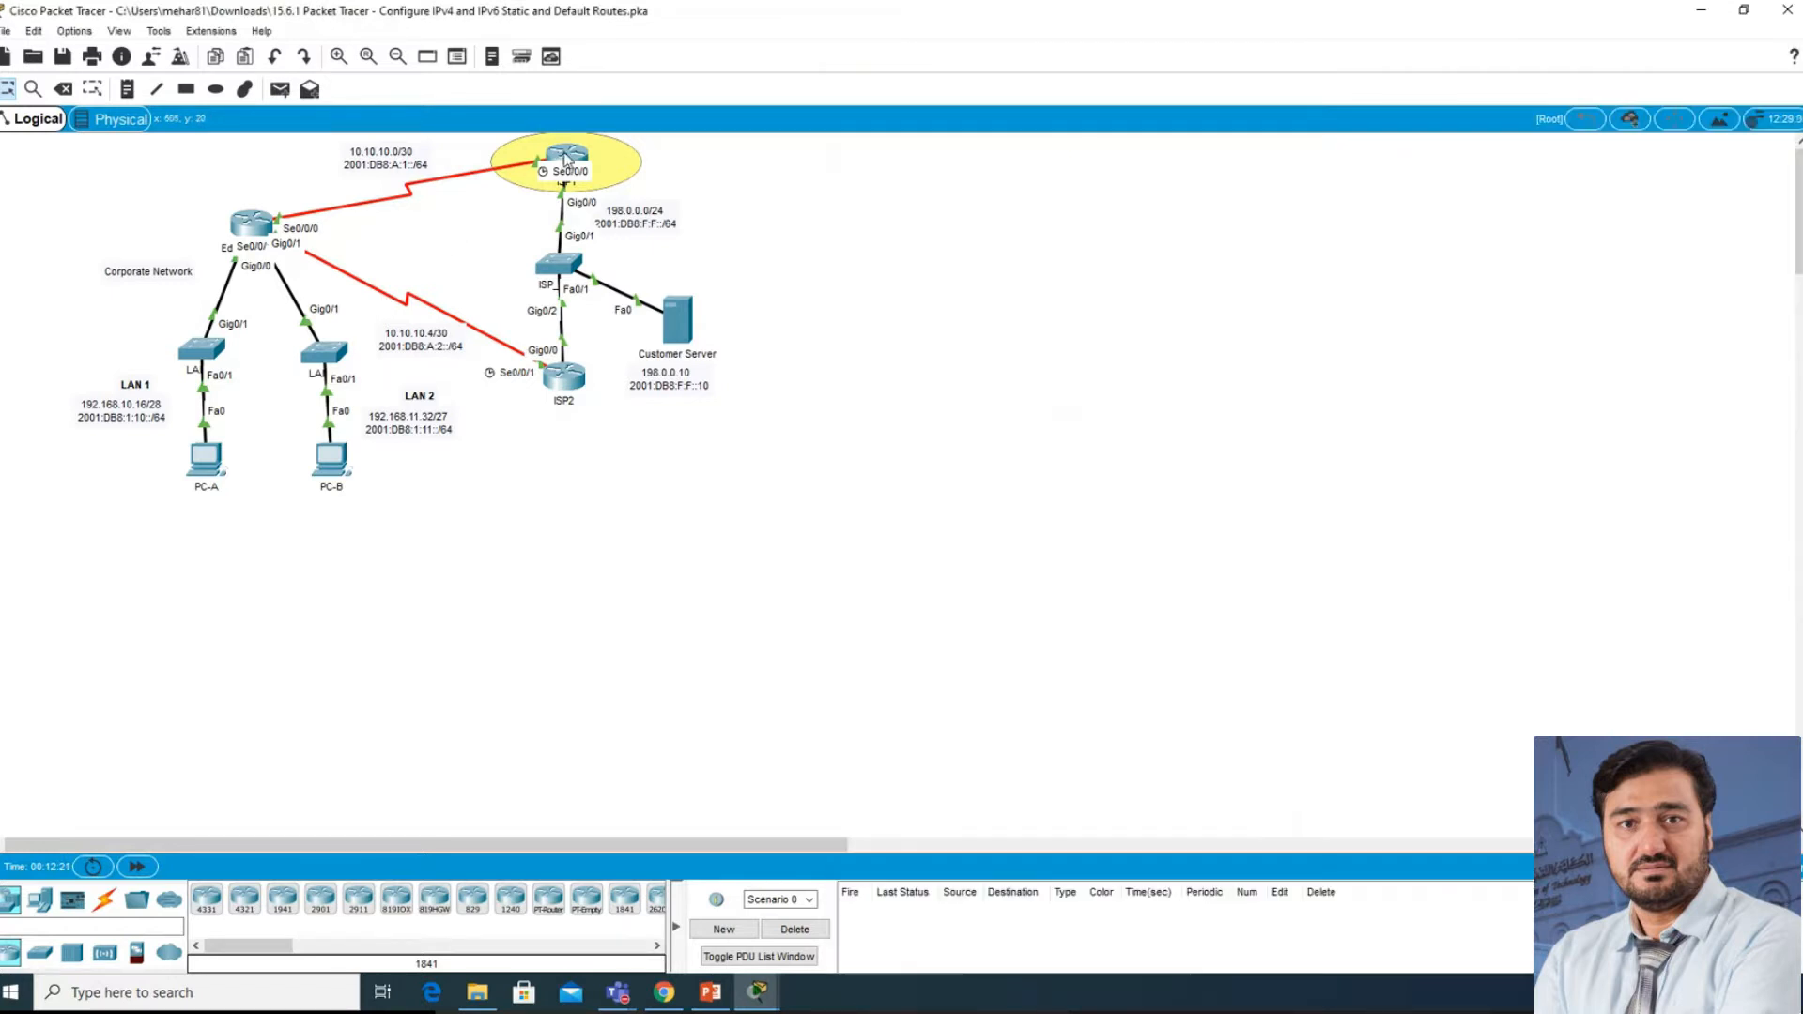
mouse_move(562, 159)
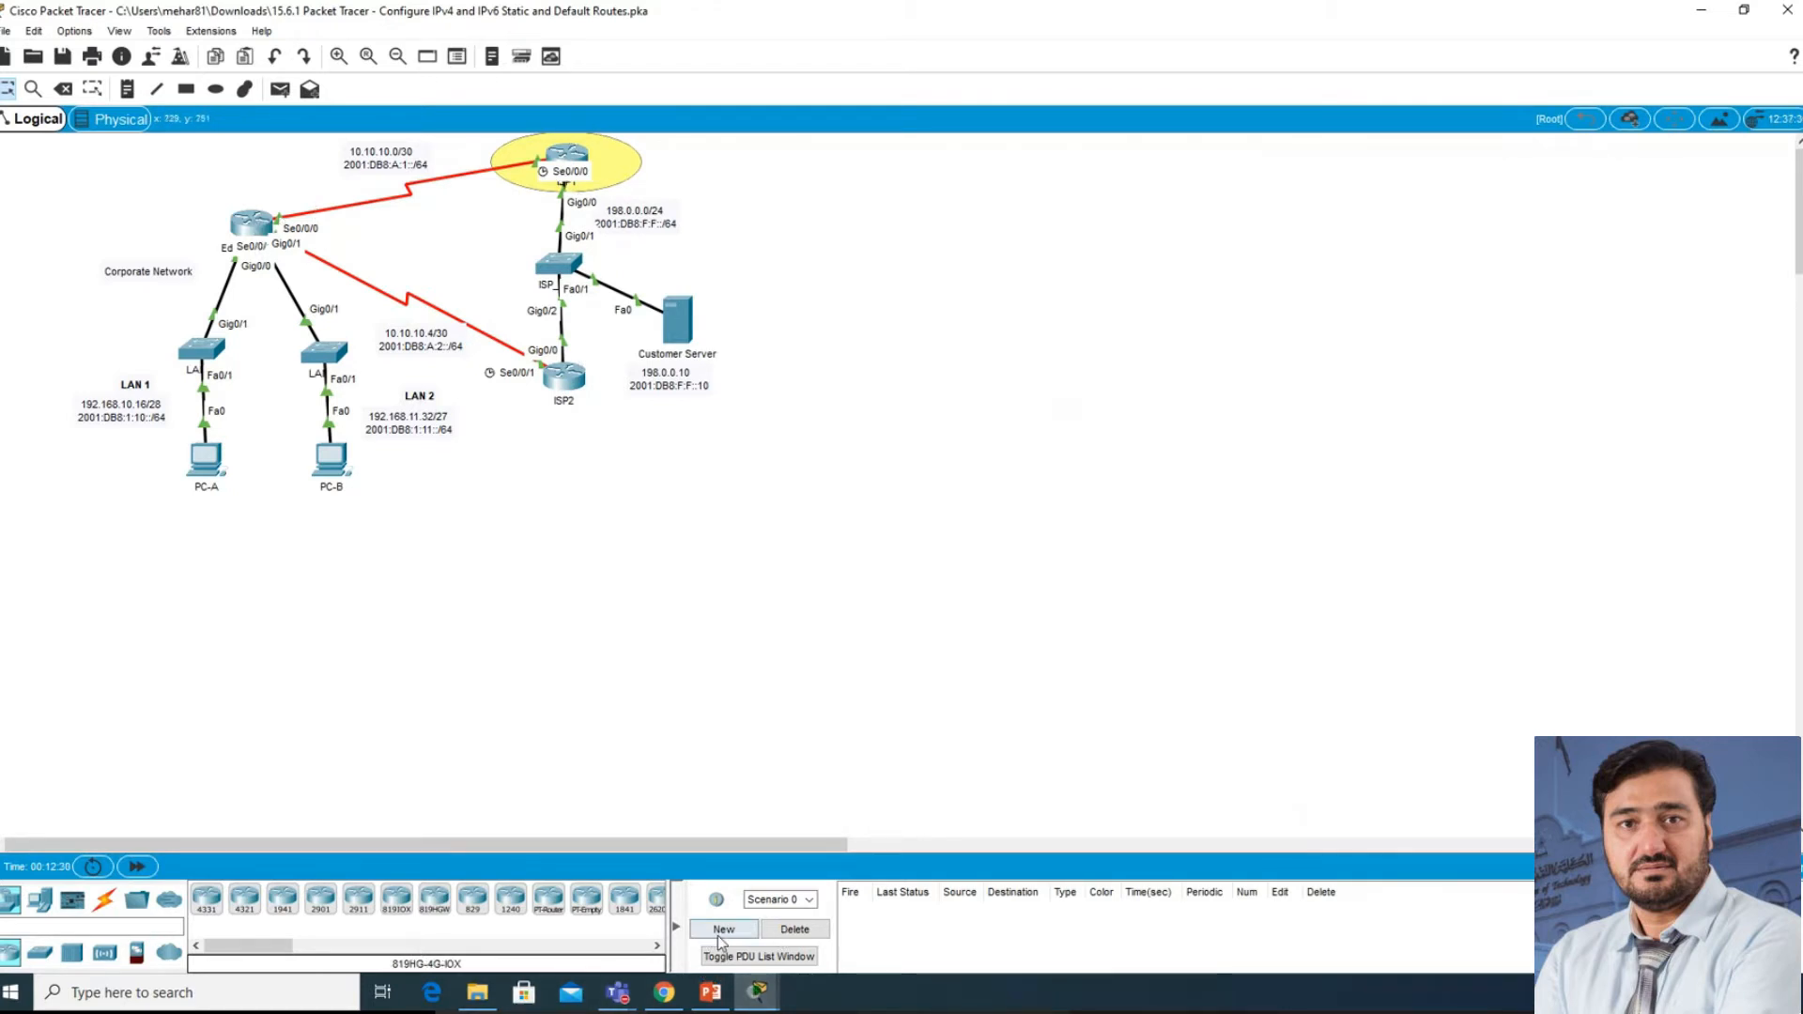
mouse_move(757, 992)
left_click(563, 916)
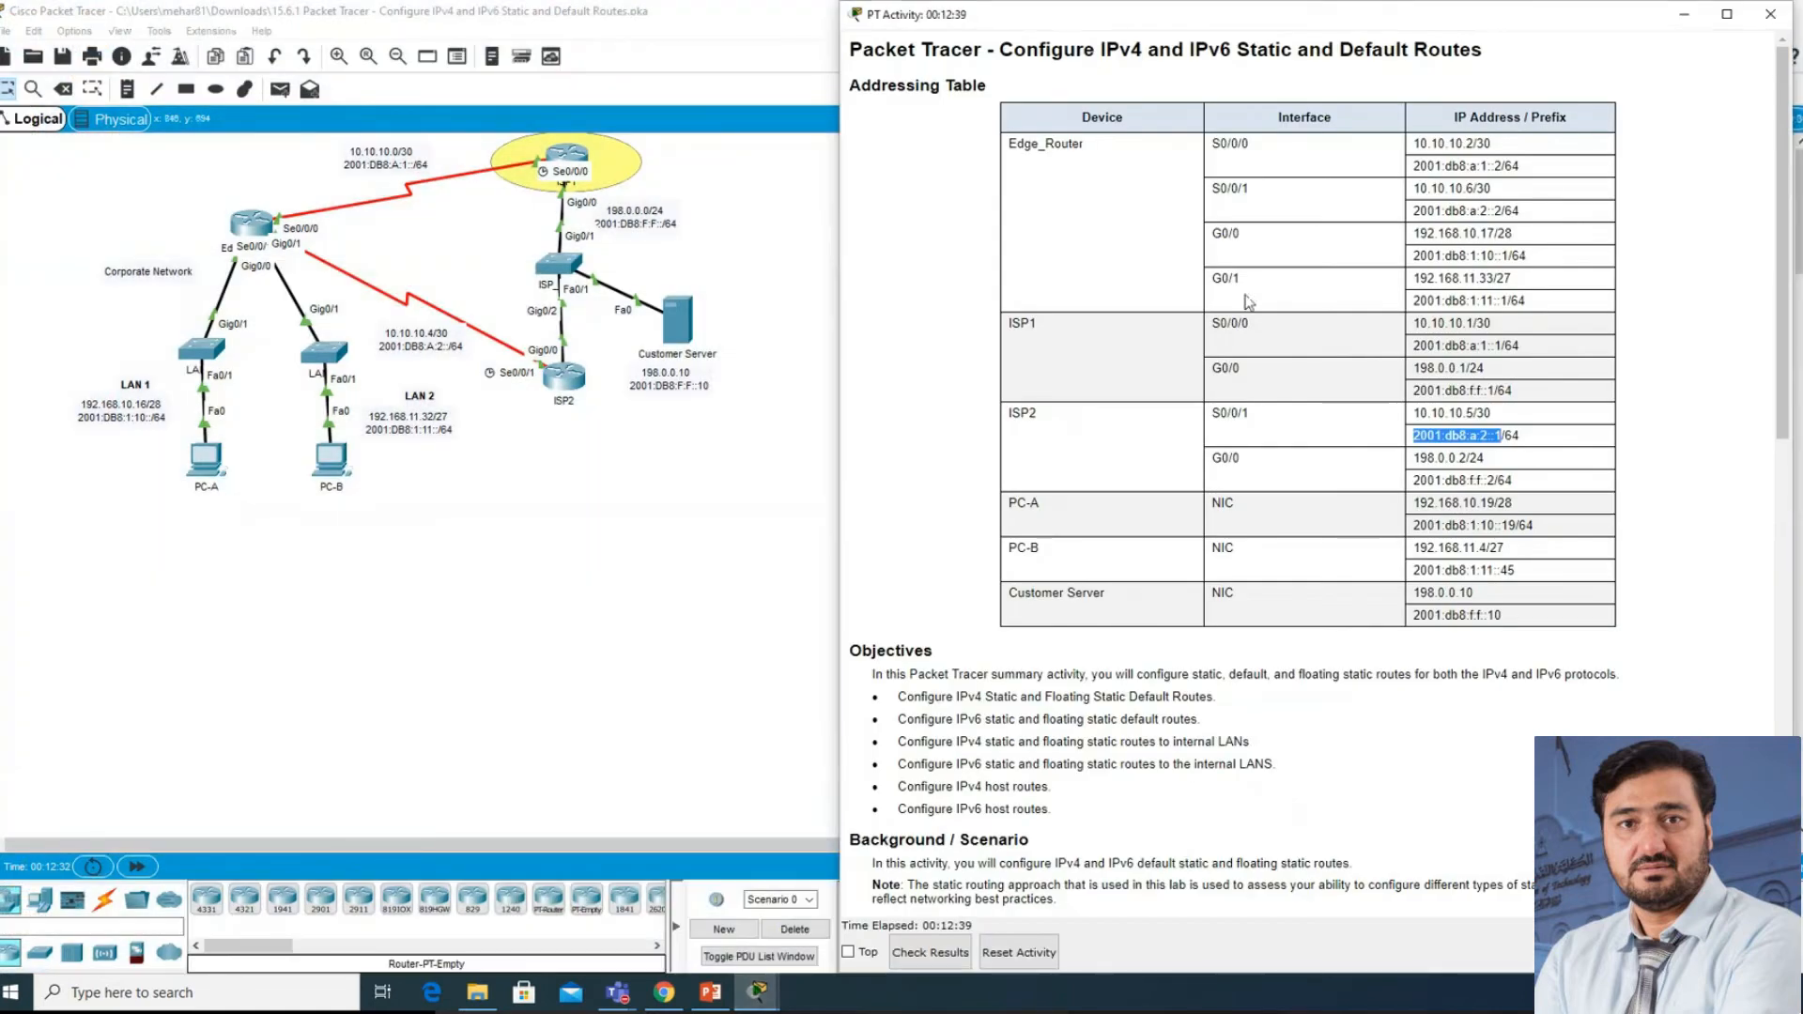
double_click(1023, 324)
left_click_drag(1413, 346, 1504, 346)
key("ctrl+c")
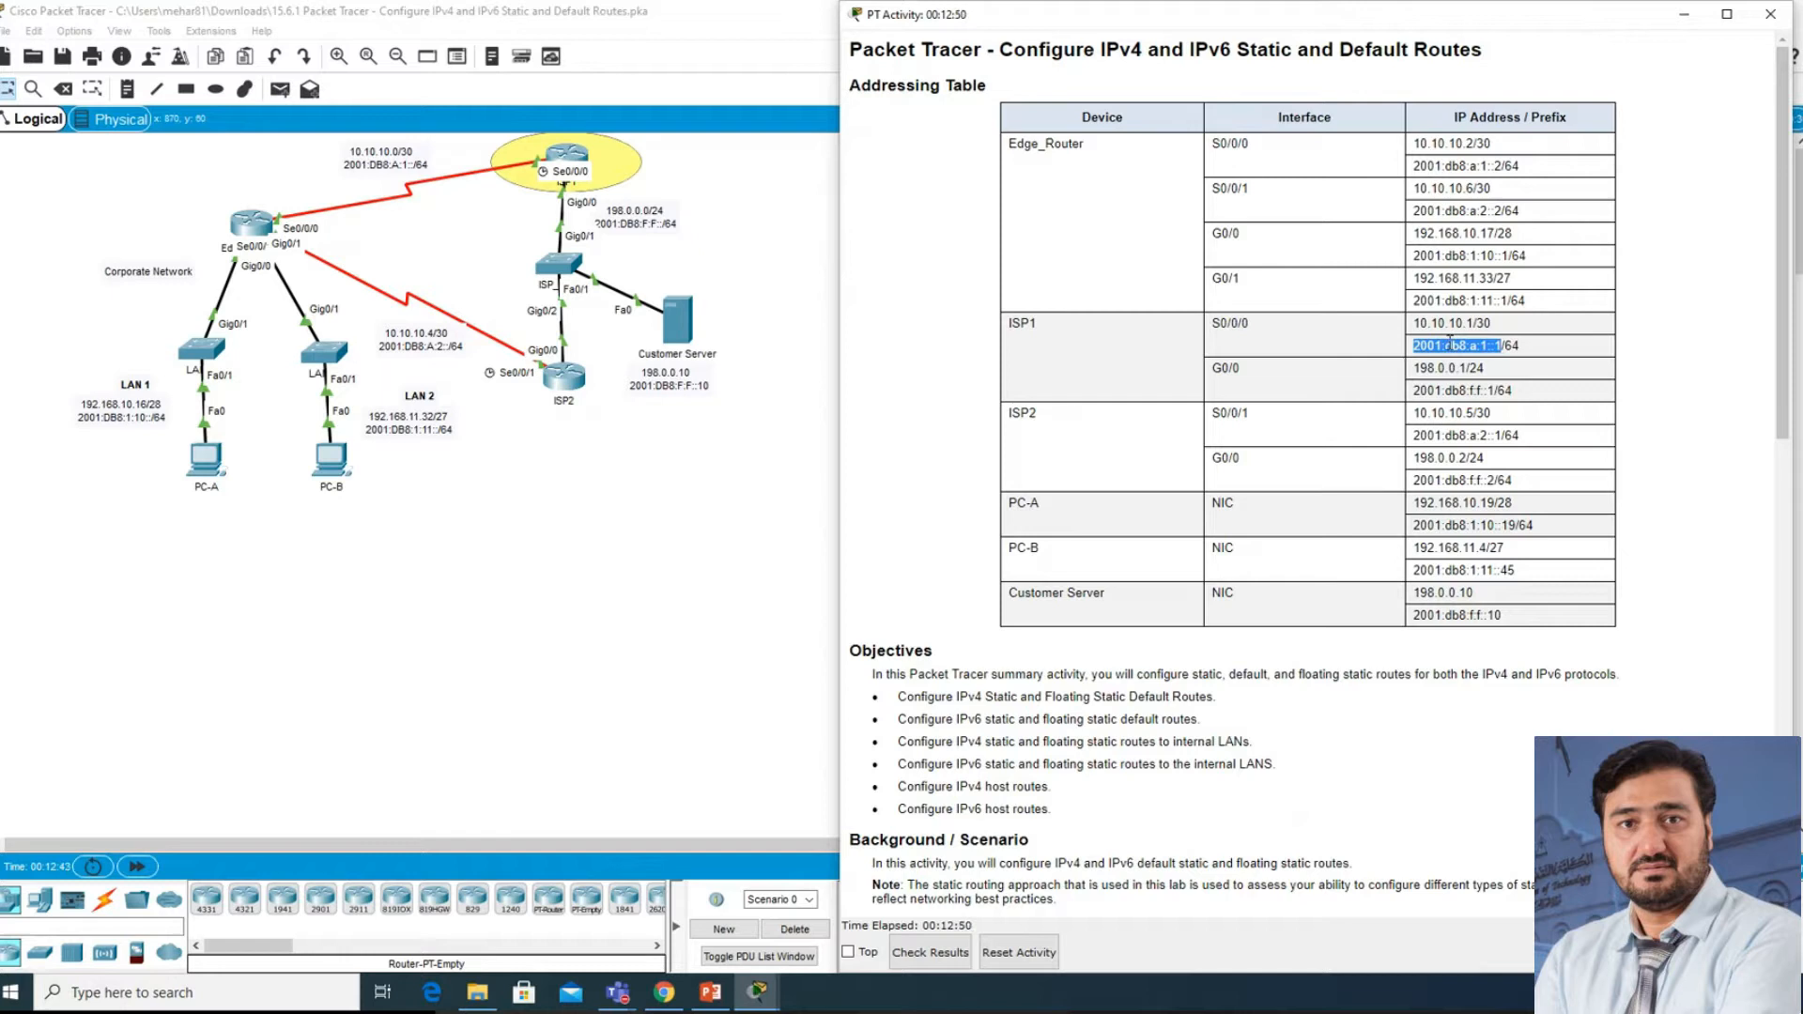
- Complete and run Edge_Router's IPv6 default route with the copied next hop: ipv6 route ::/0 2001:db8:a:1::1
left_click(252, 225)
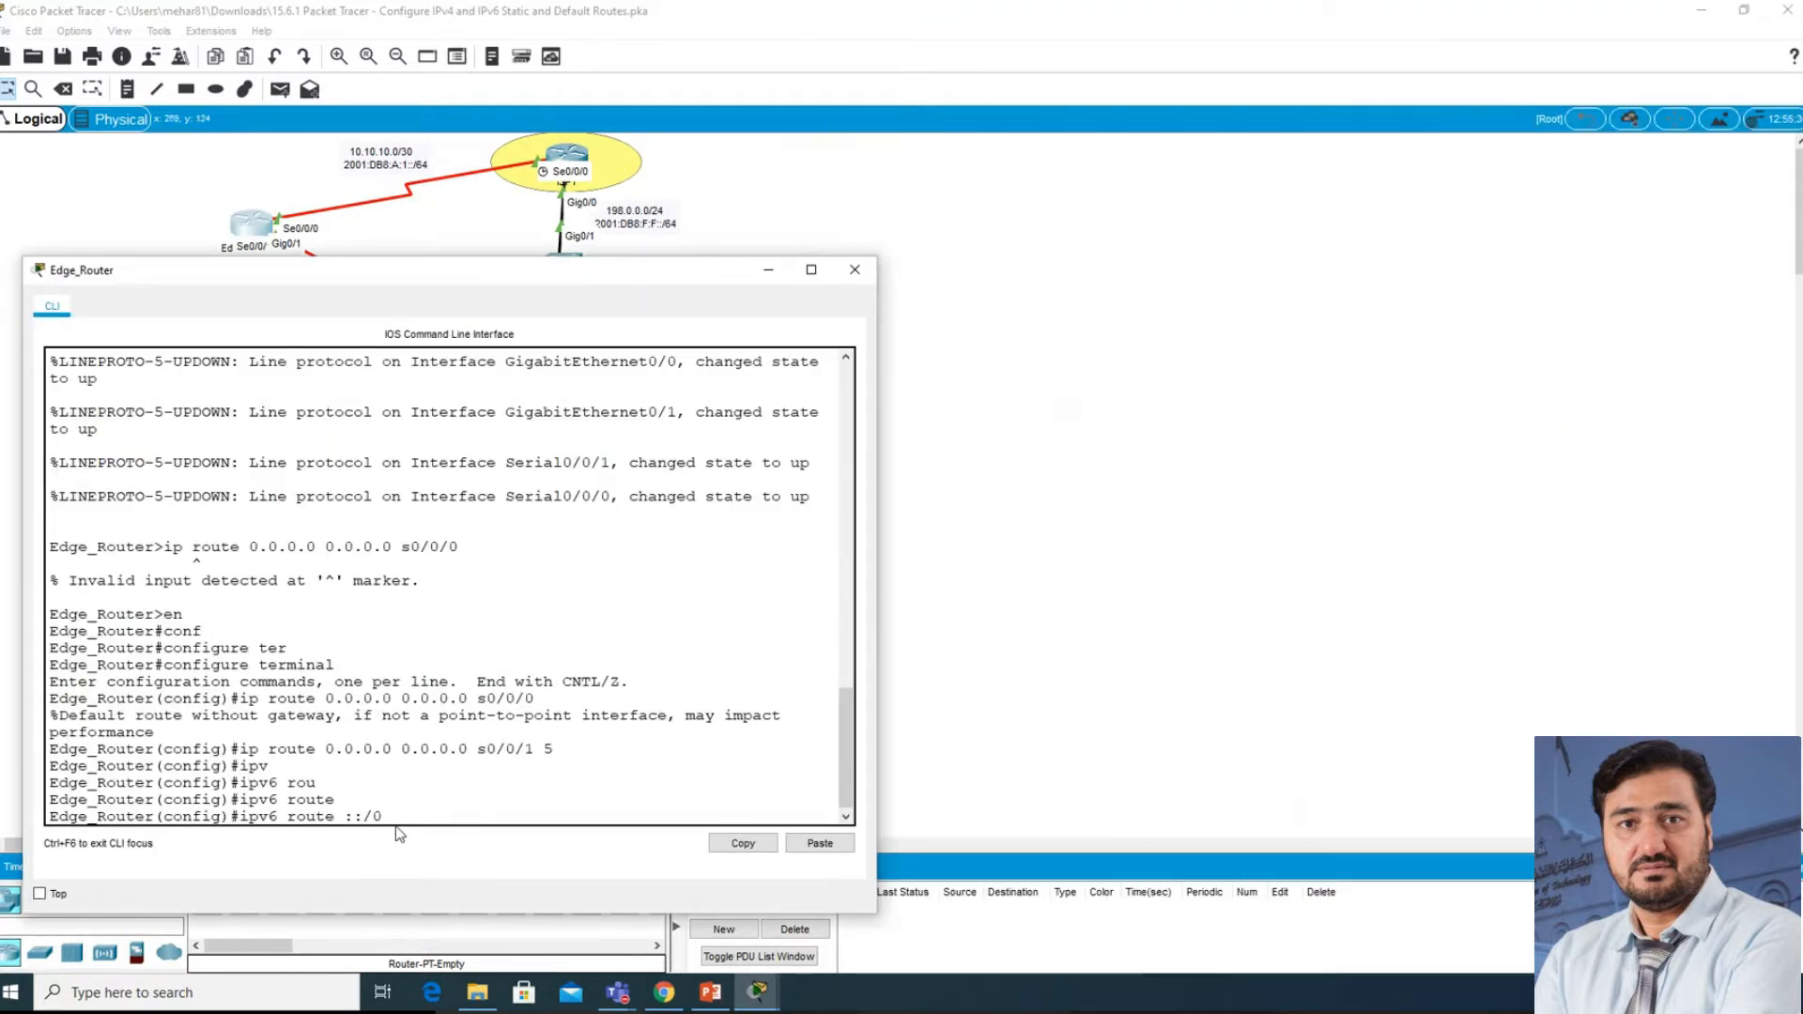
left_click(816, 844)
left_click_drag(537, 816, 248, 821)
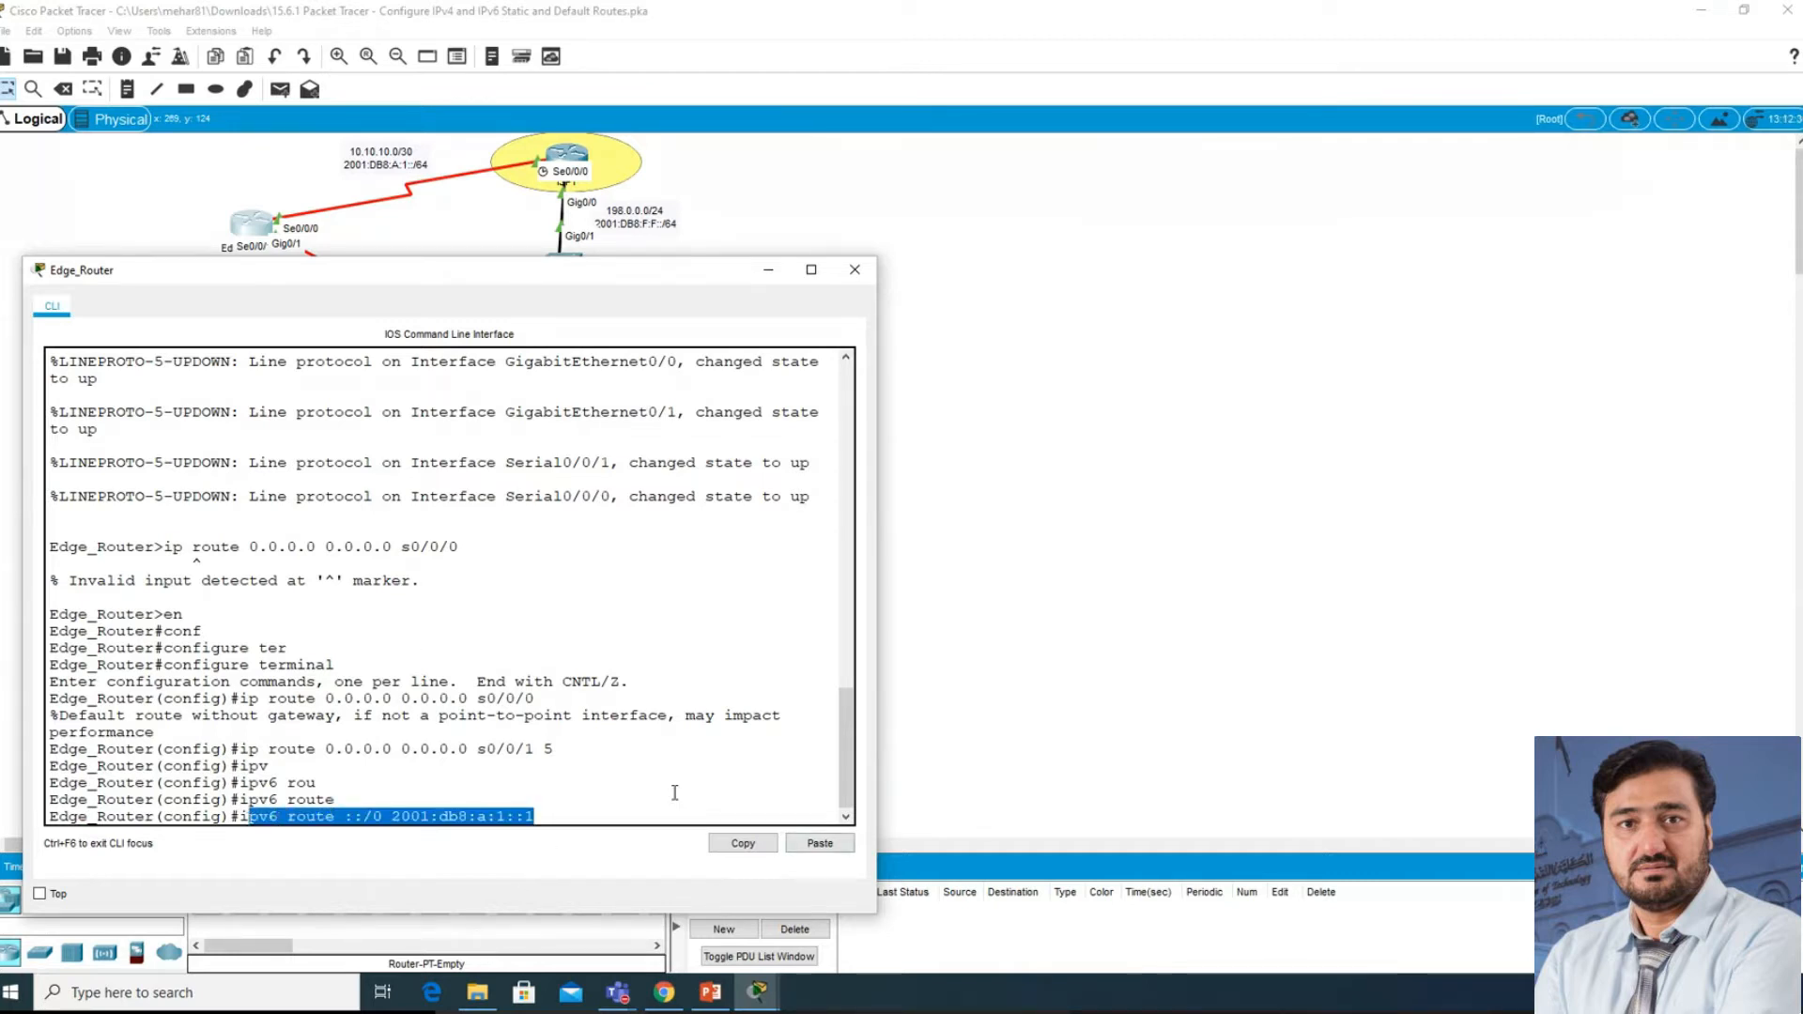
left_click(603, 811)
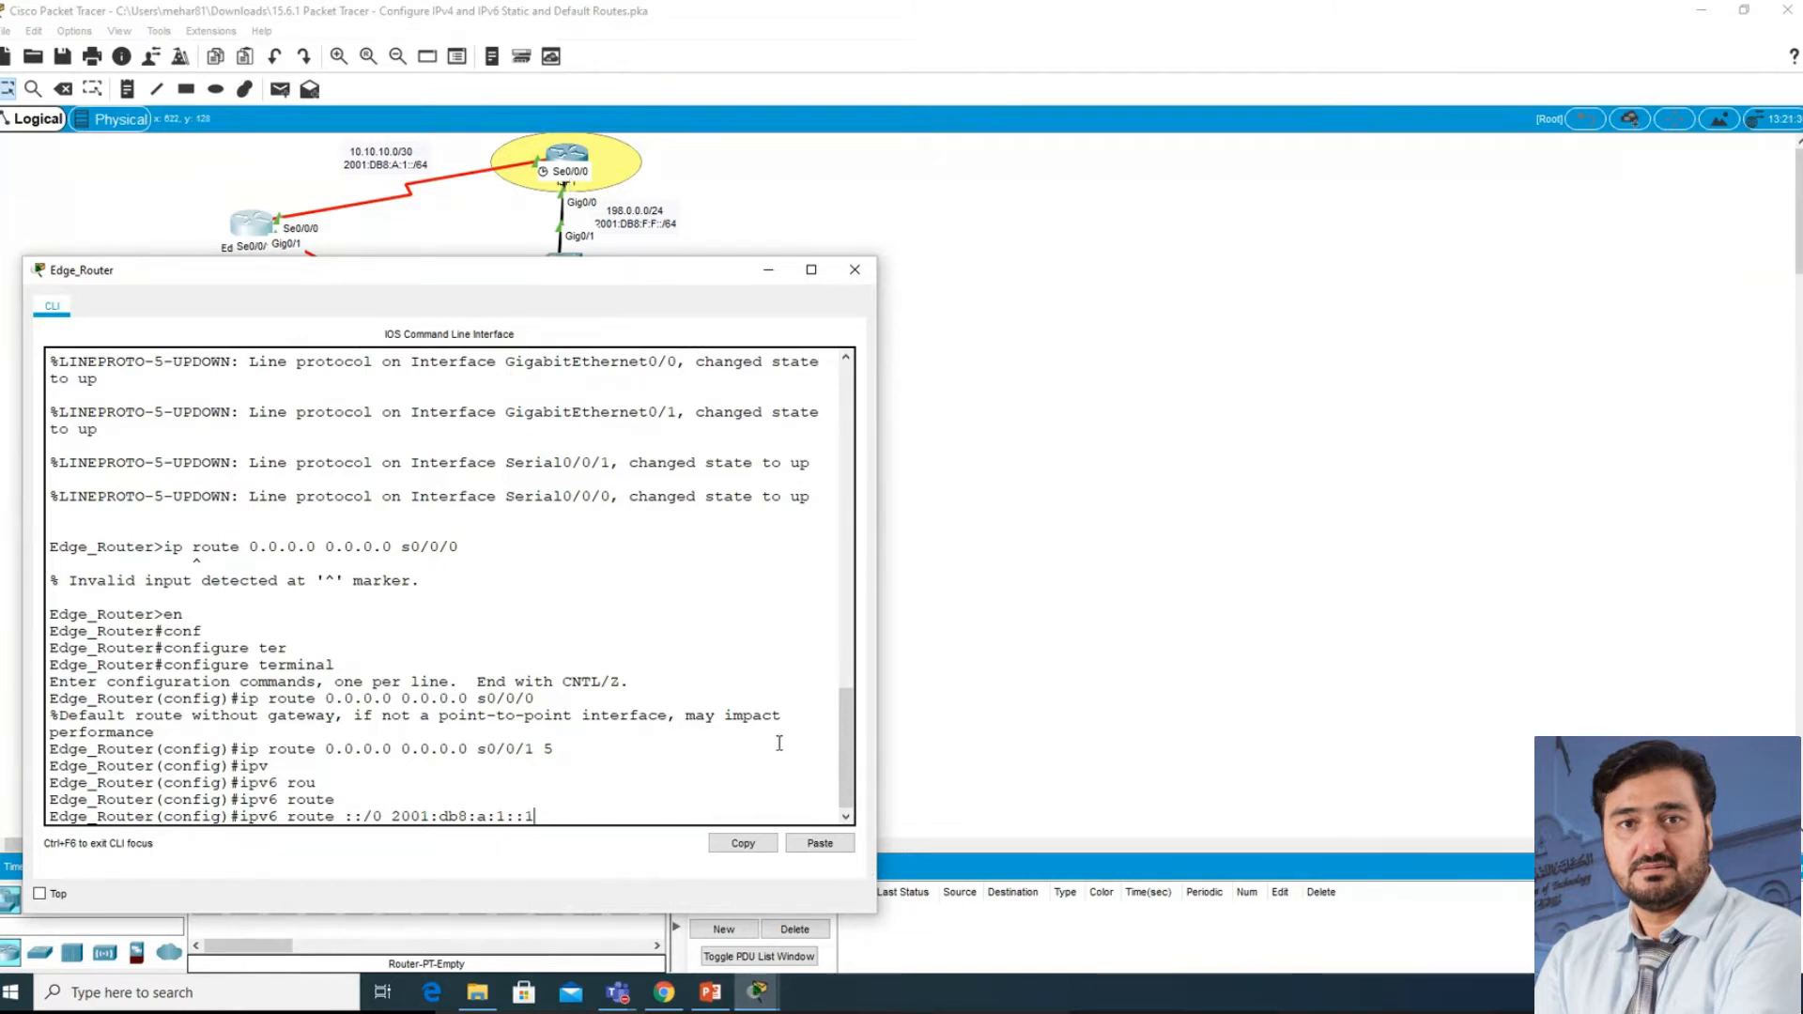
key("Return")
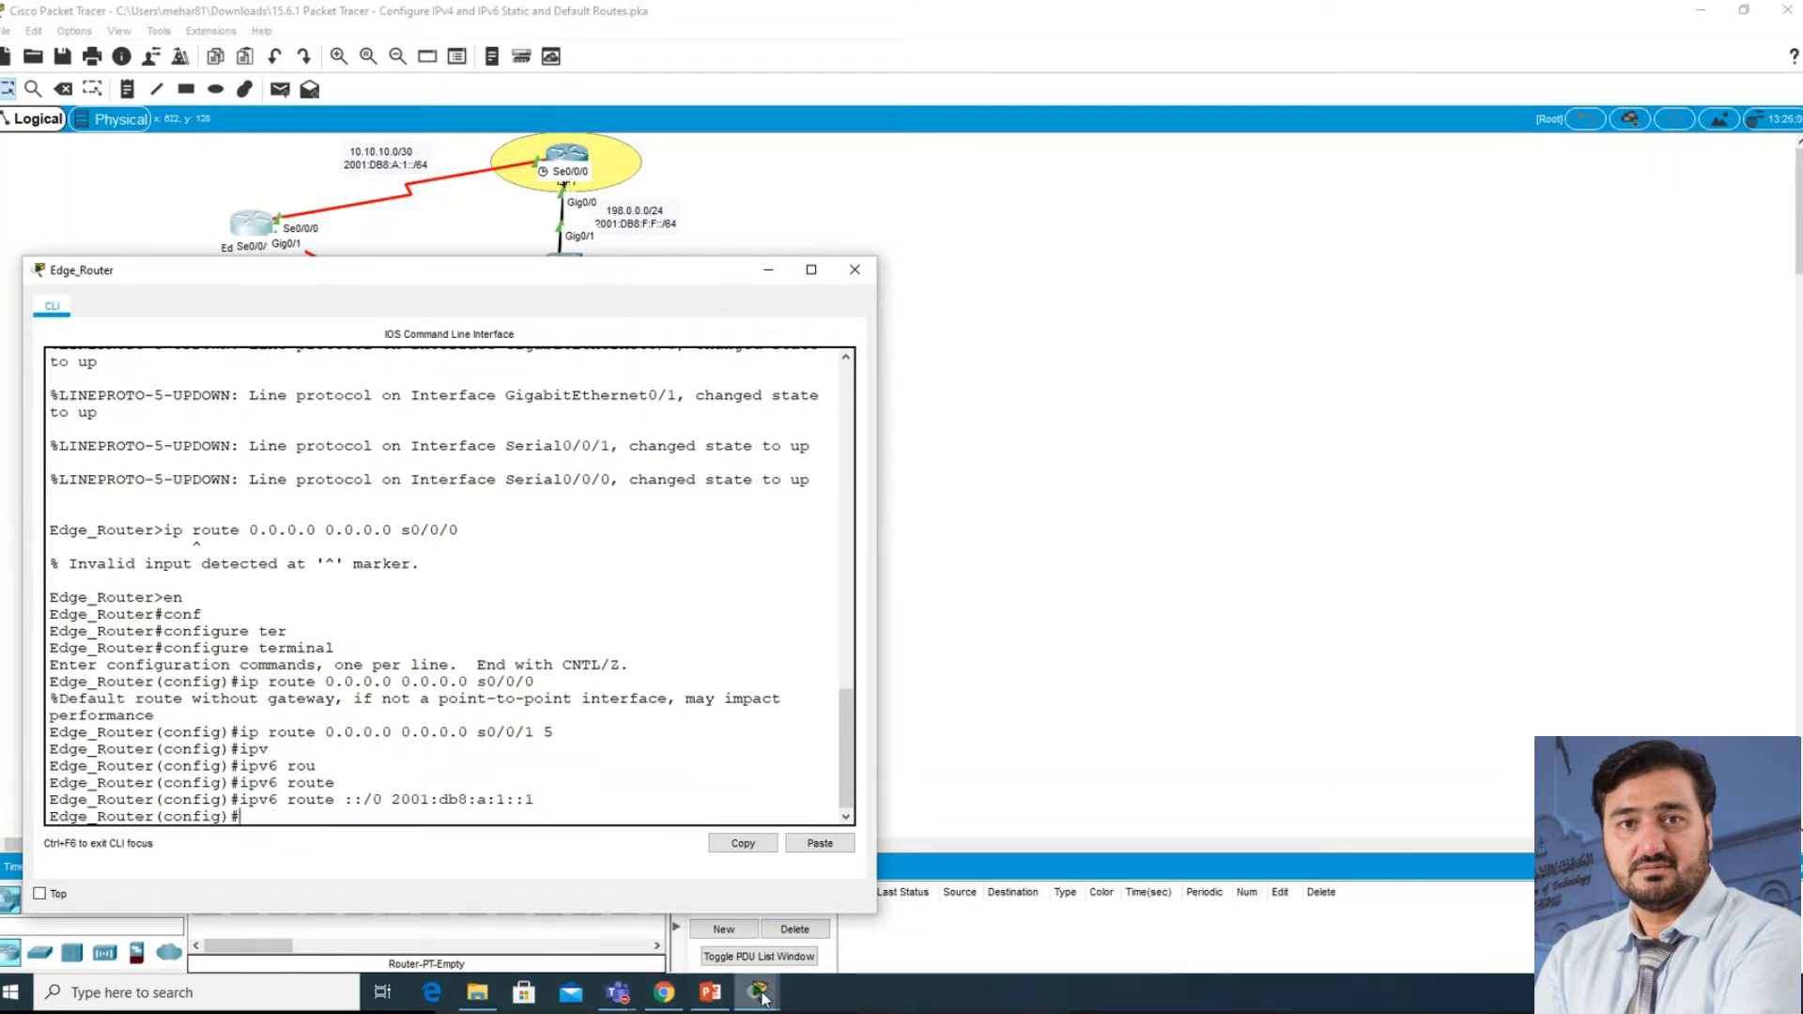
- Read the Part 2 requirement for the IPv6 floating static default route and move Edge_Router's console slightly higher beside the instructions
mouse_move(762, 997)
left_click(620, 902)
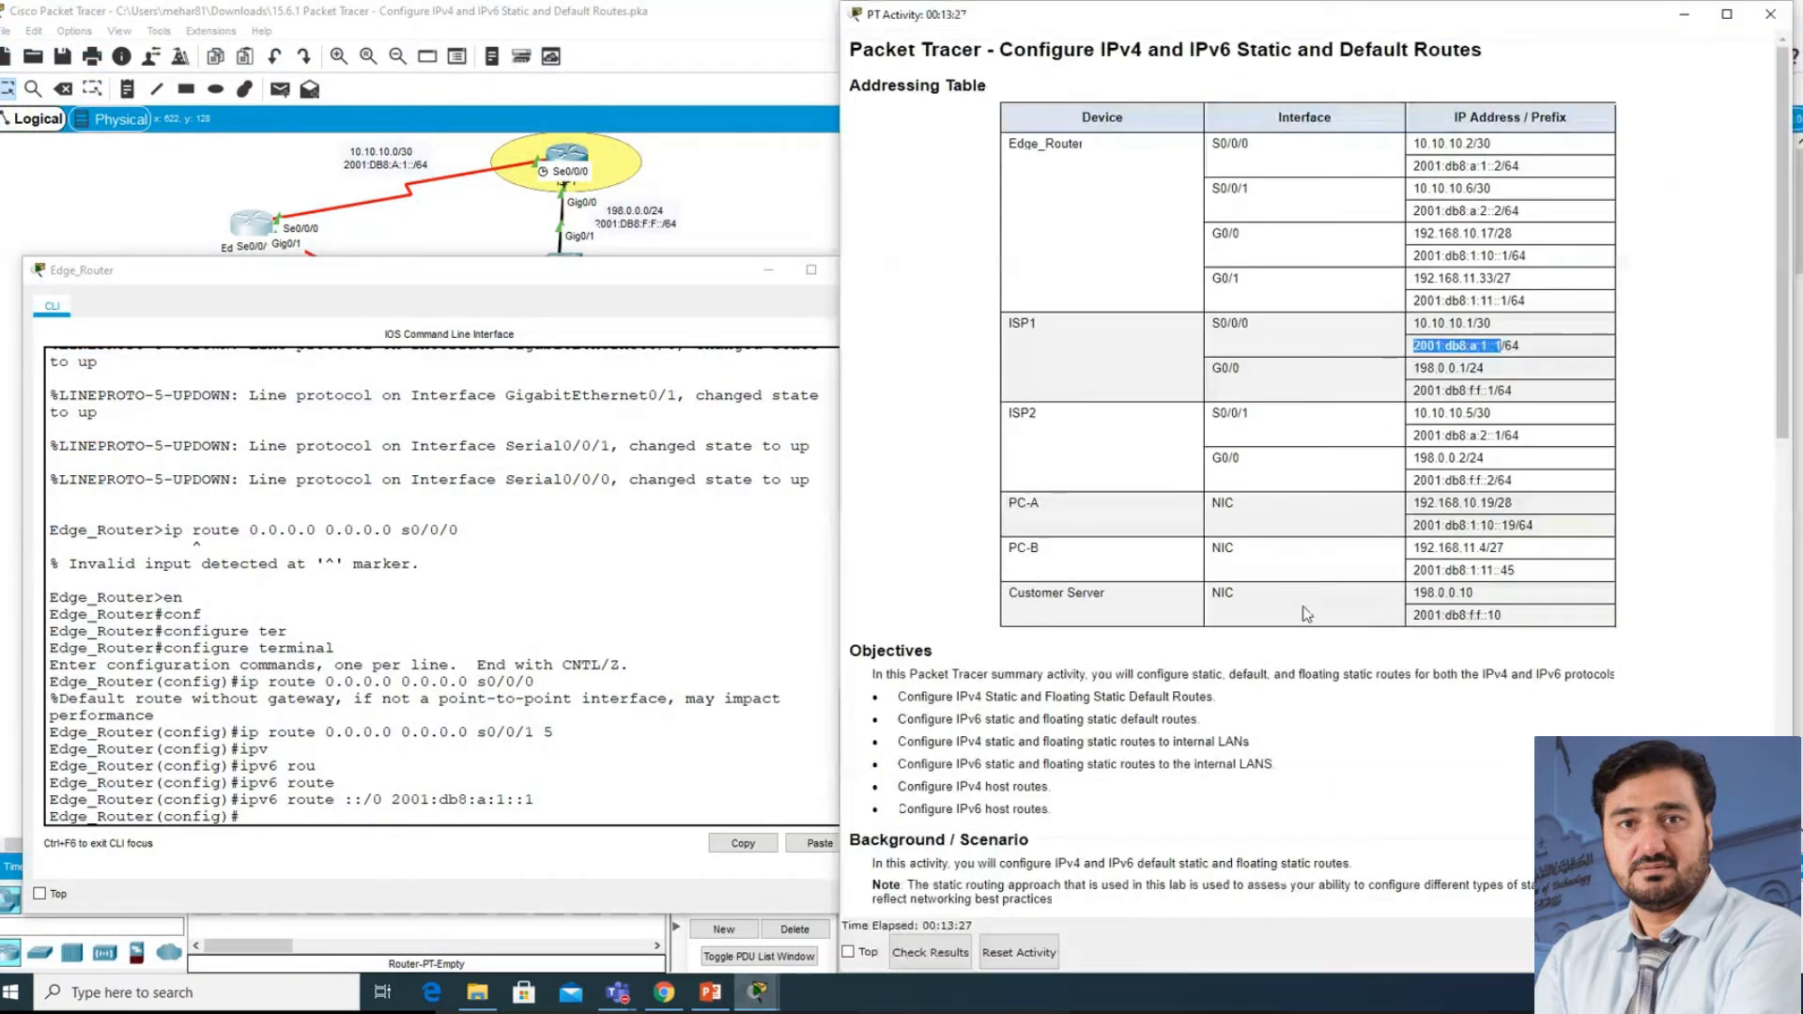
scroll(1303, 614, "down", 6)
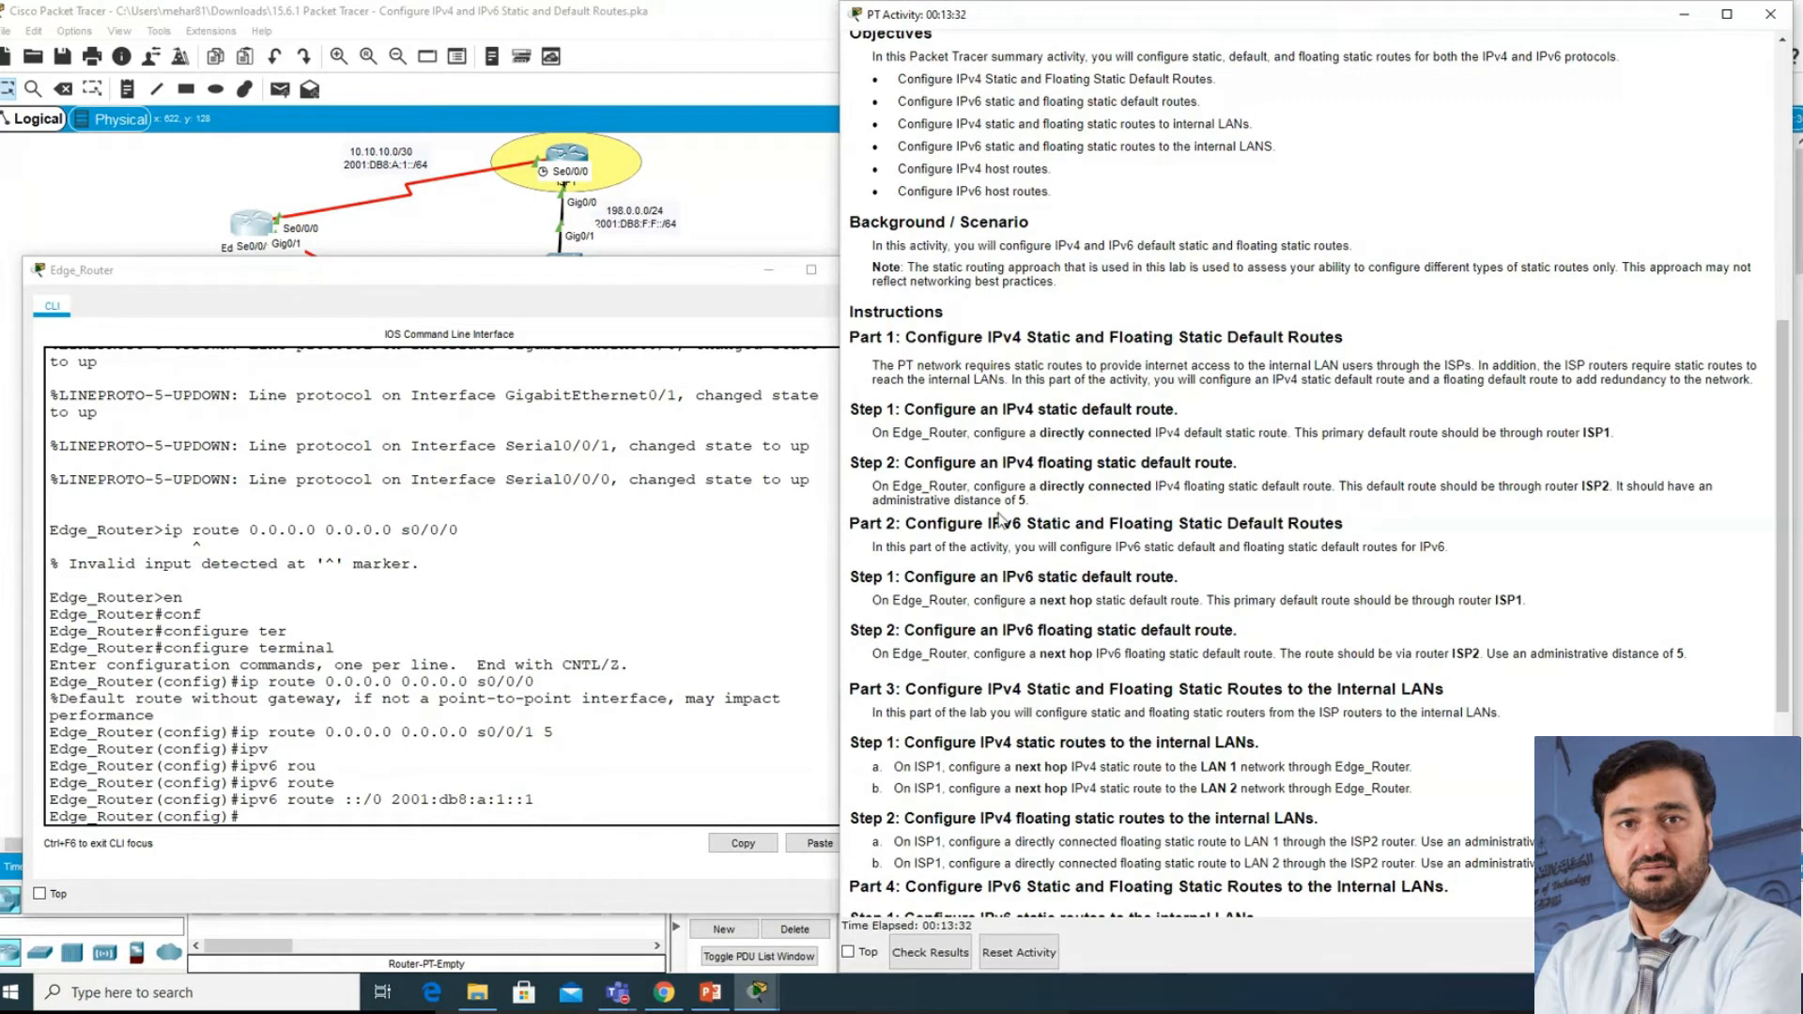
left_click_drag(1012, 524, 1140, 531)
left_click_drag(1024, 576, 1216, 582)
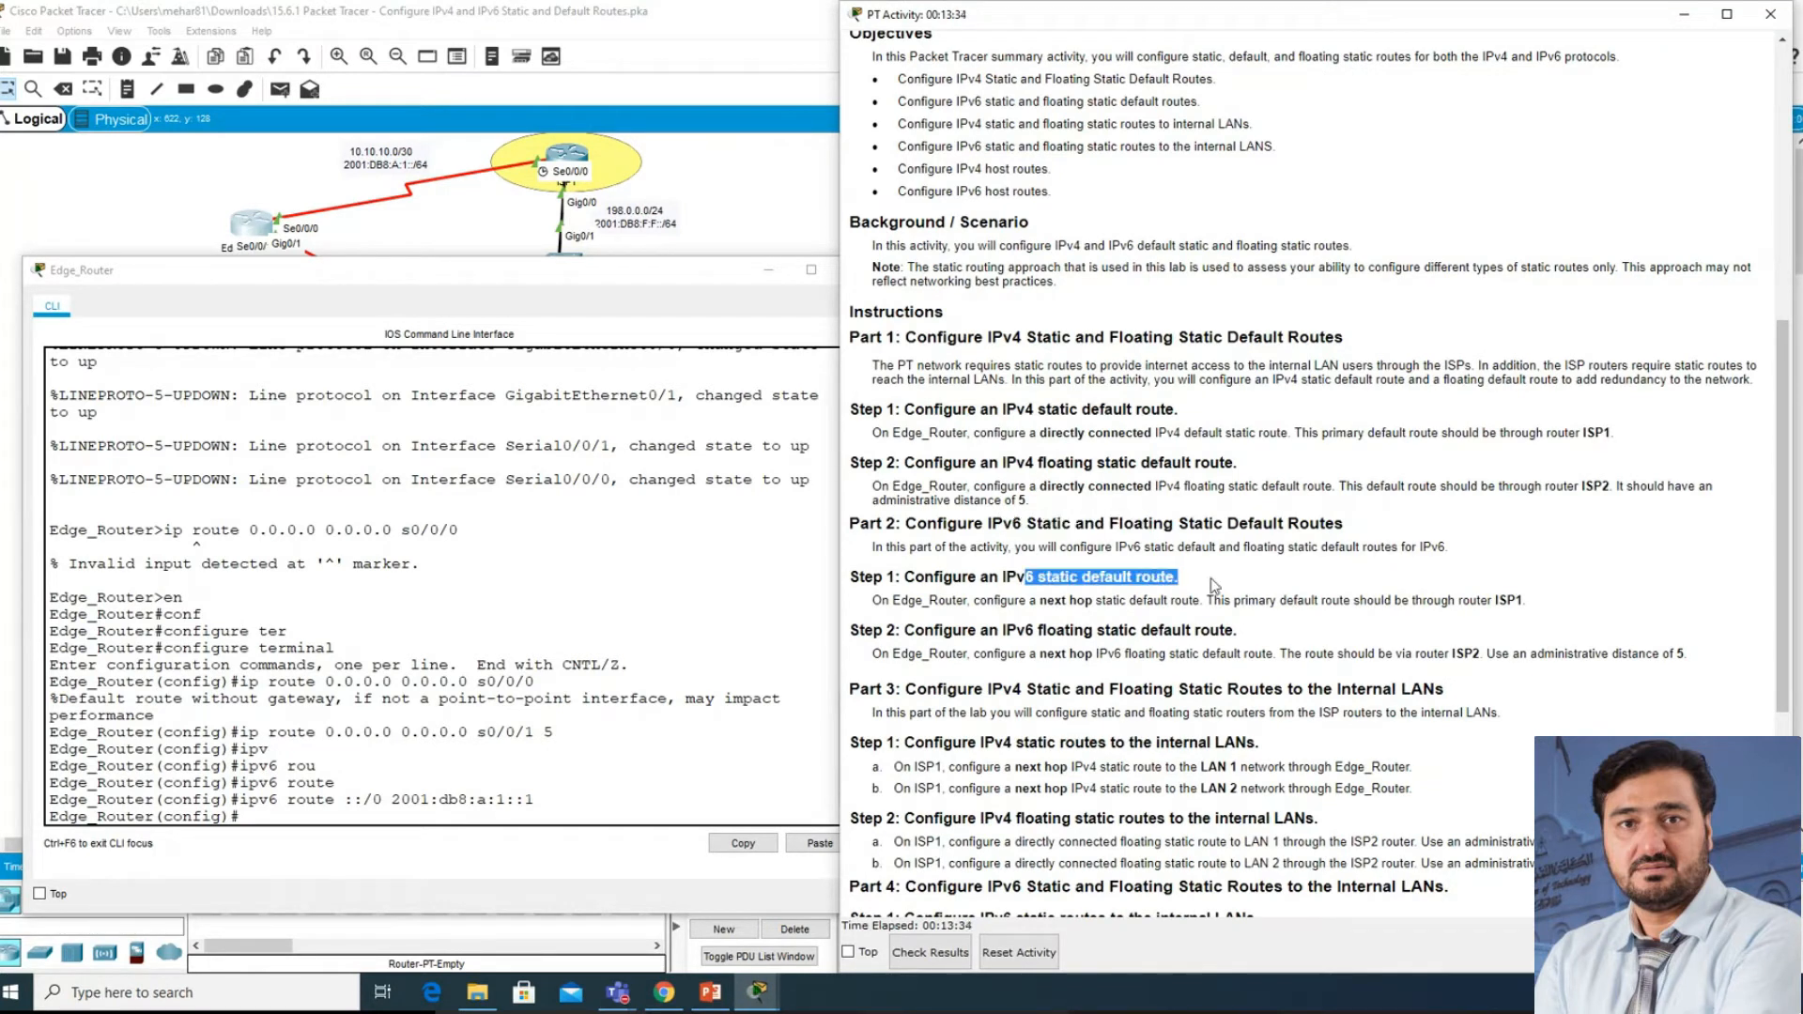
left_click_drag(1005, 629, 1238, 631)
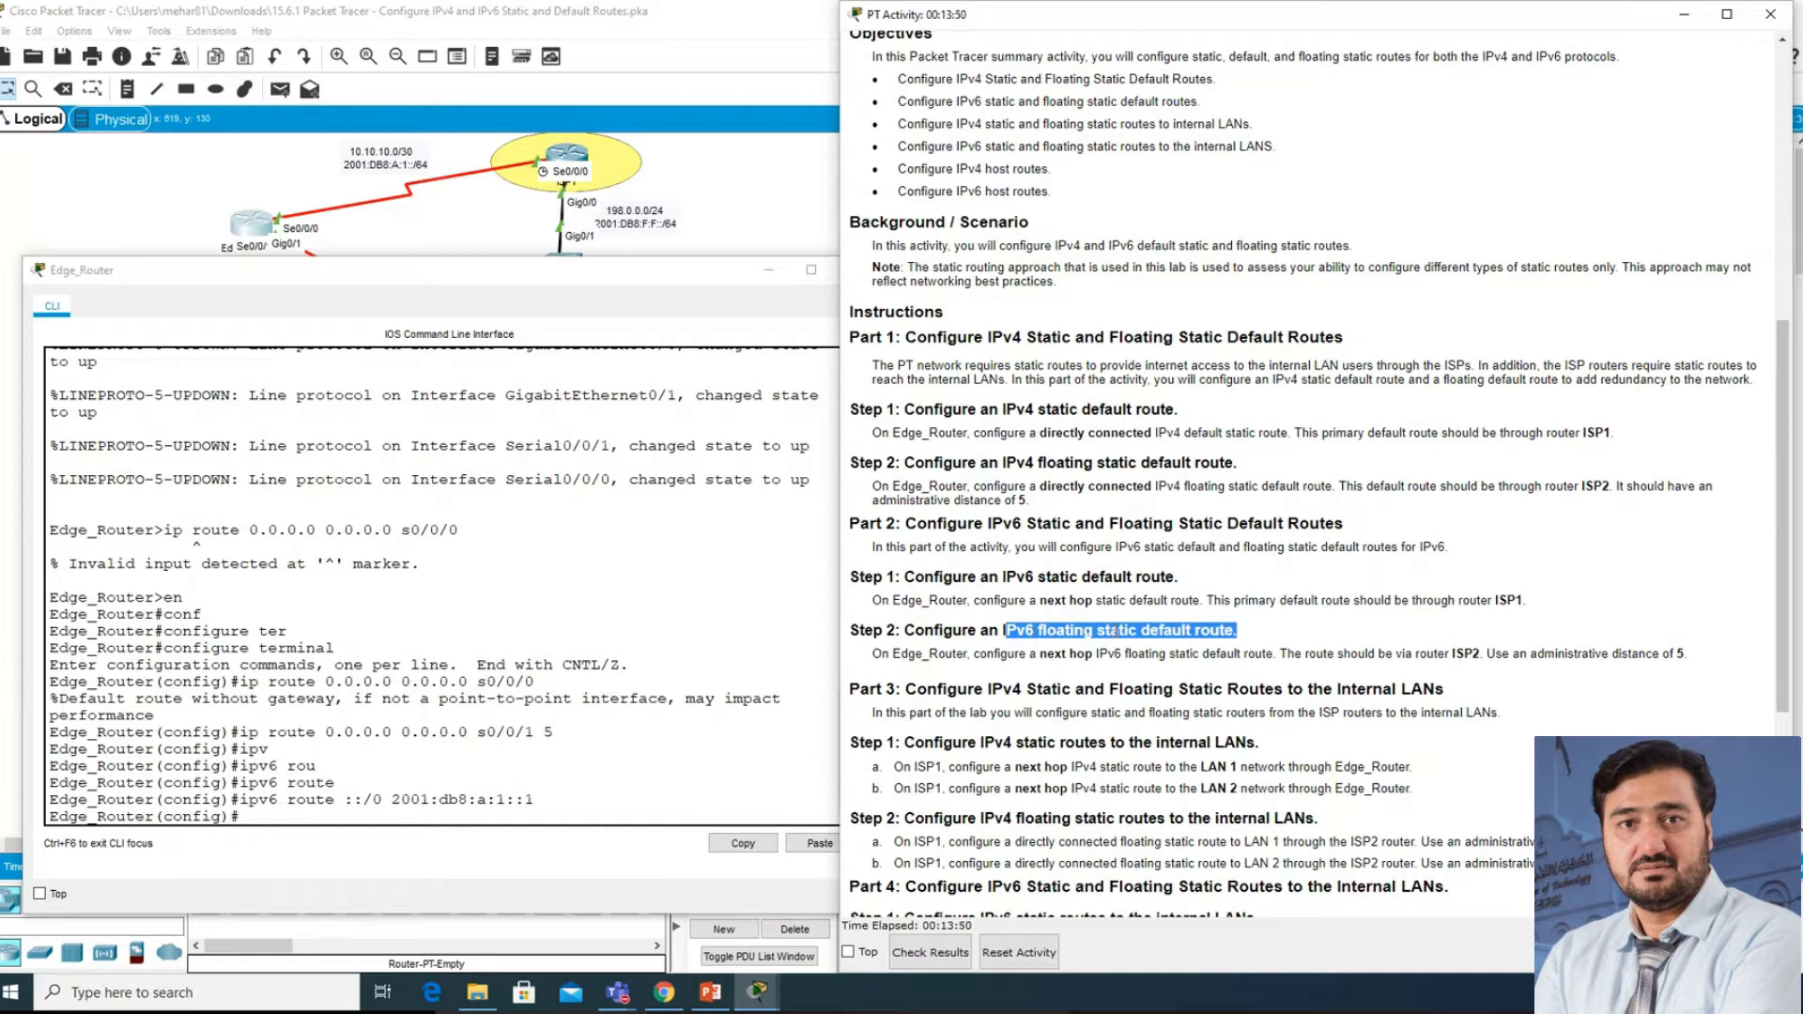
left_click_drag(458, 268, 455, 333)
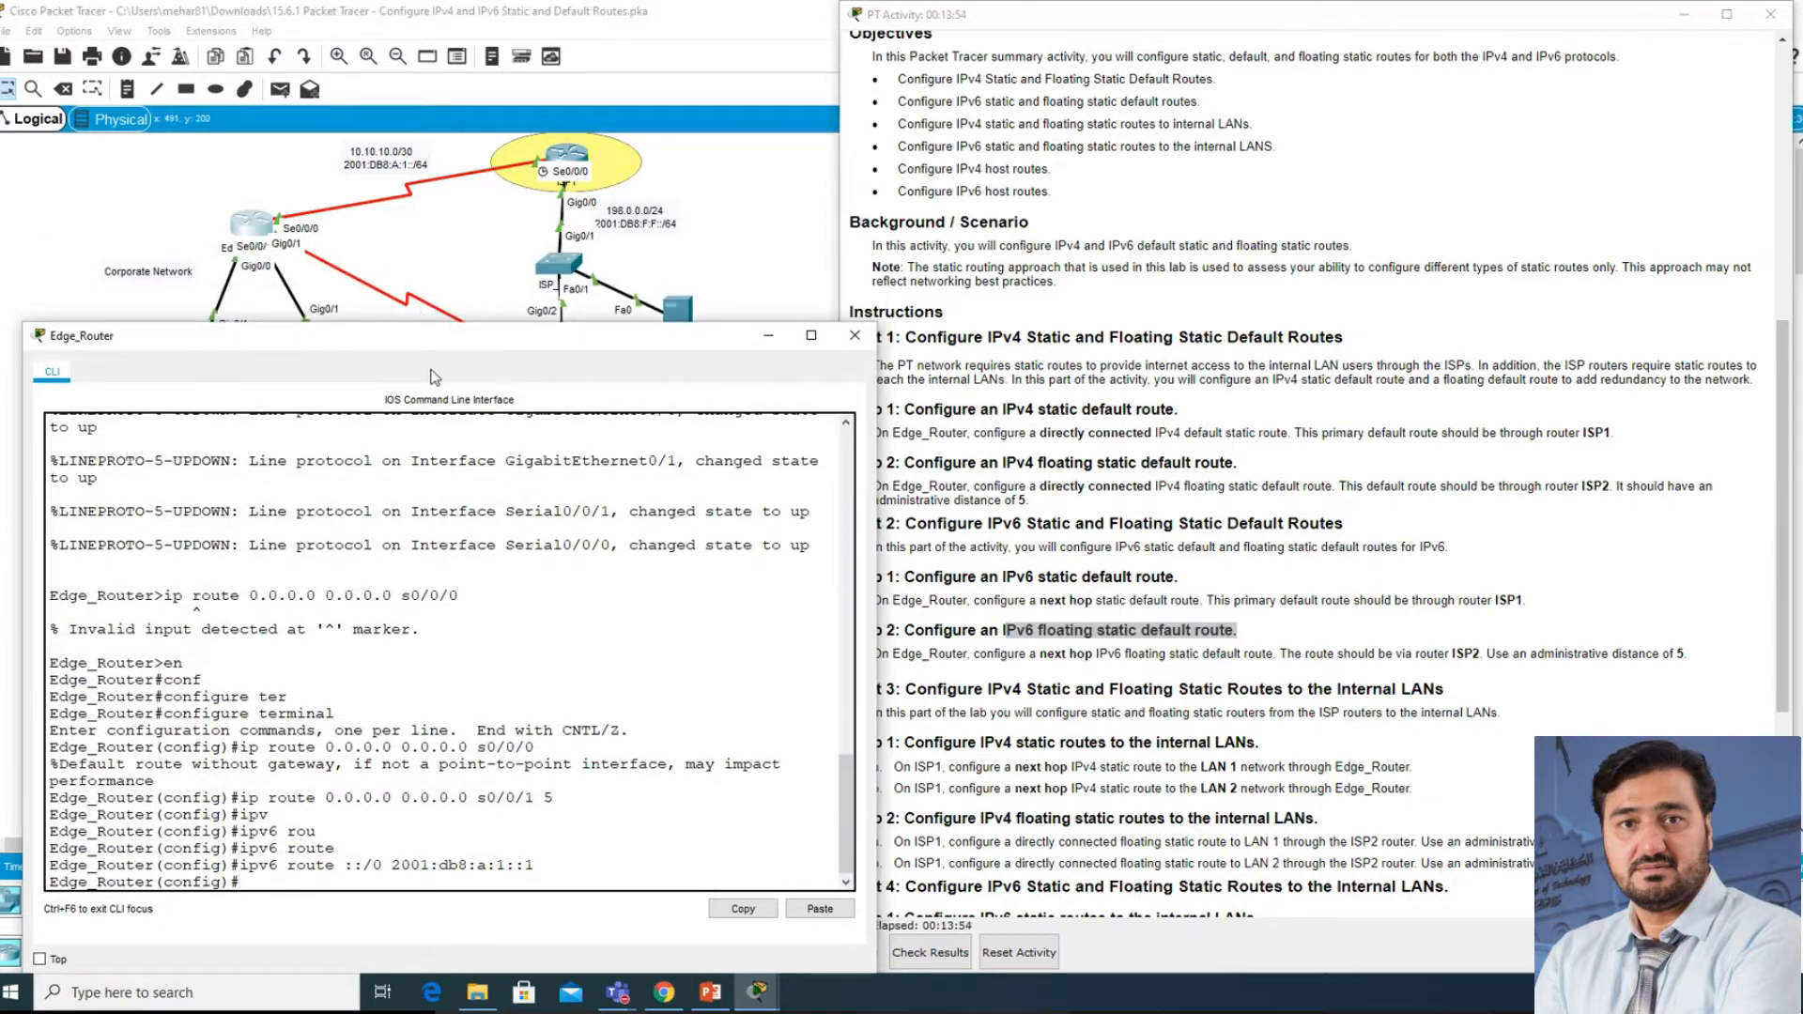
left_click_drag(421, 344, 407, 250)
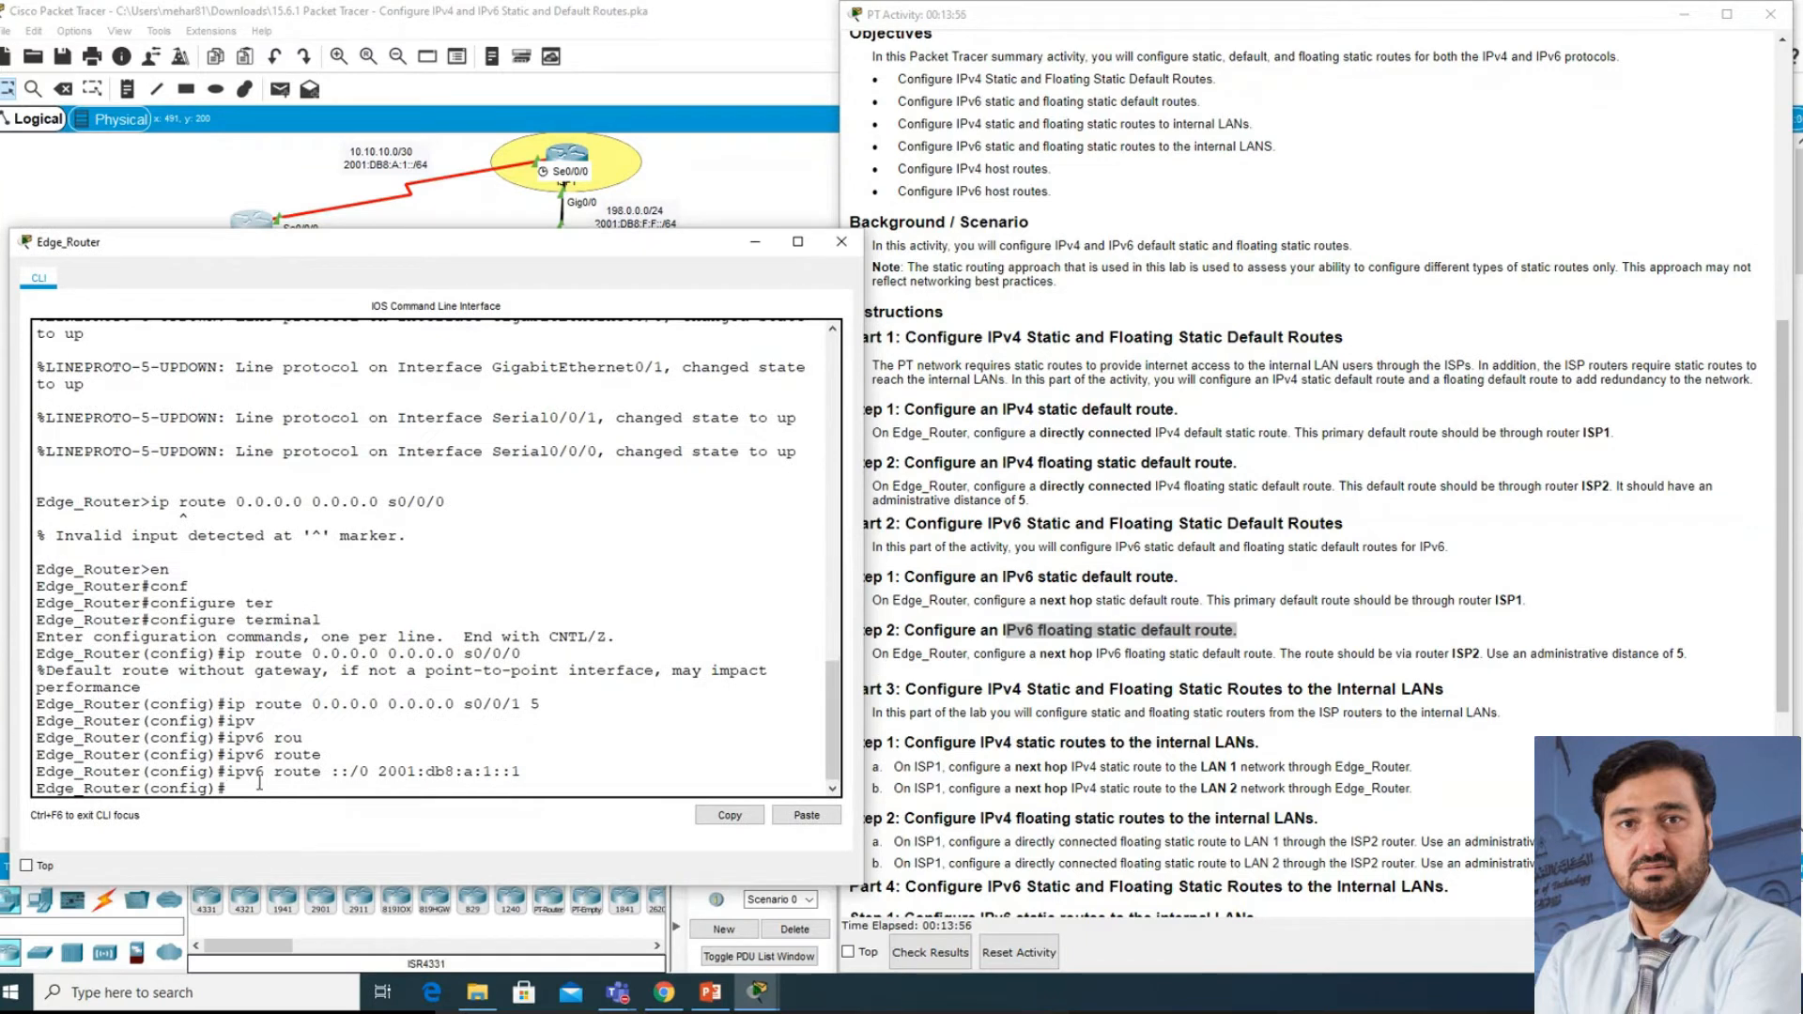
- Add a floating IPv6 default route on Edge_Router through ISP2, reusing the previous command: ipv6 route ::/0 2001:db8:a:2::1 5
key("Up")
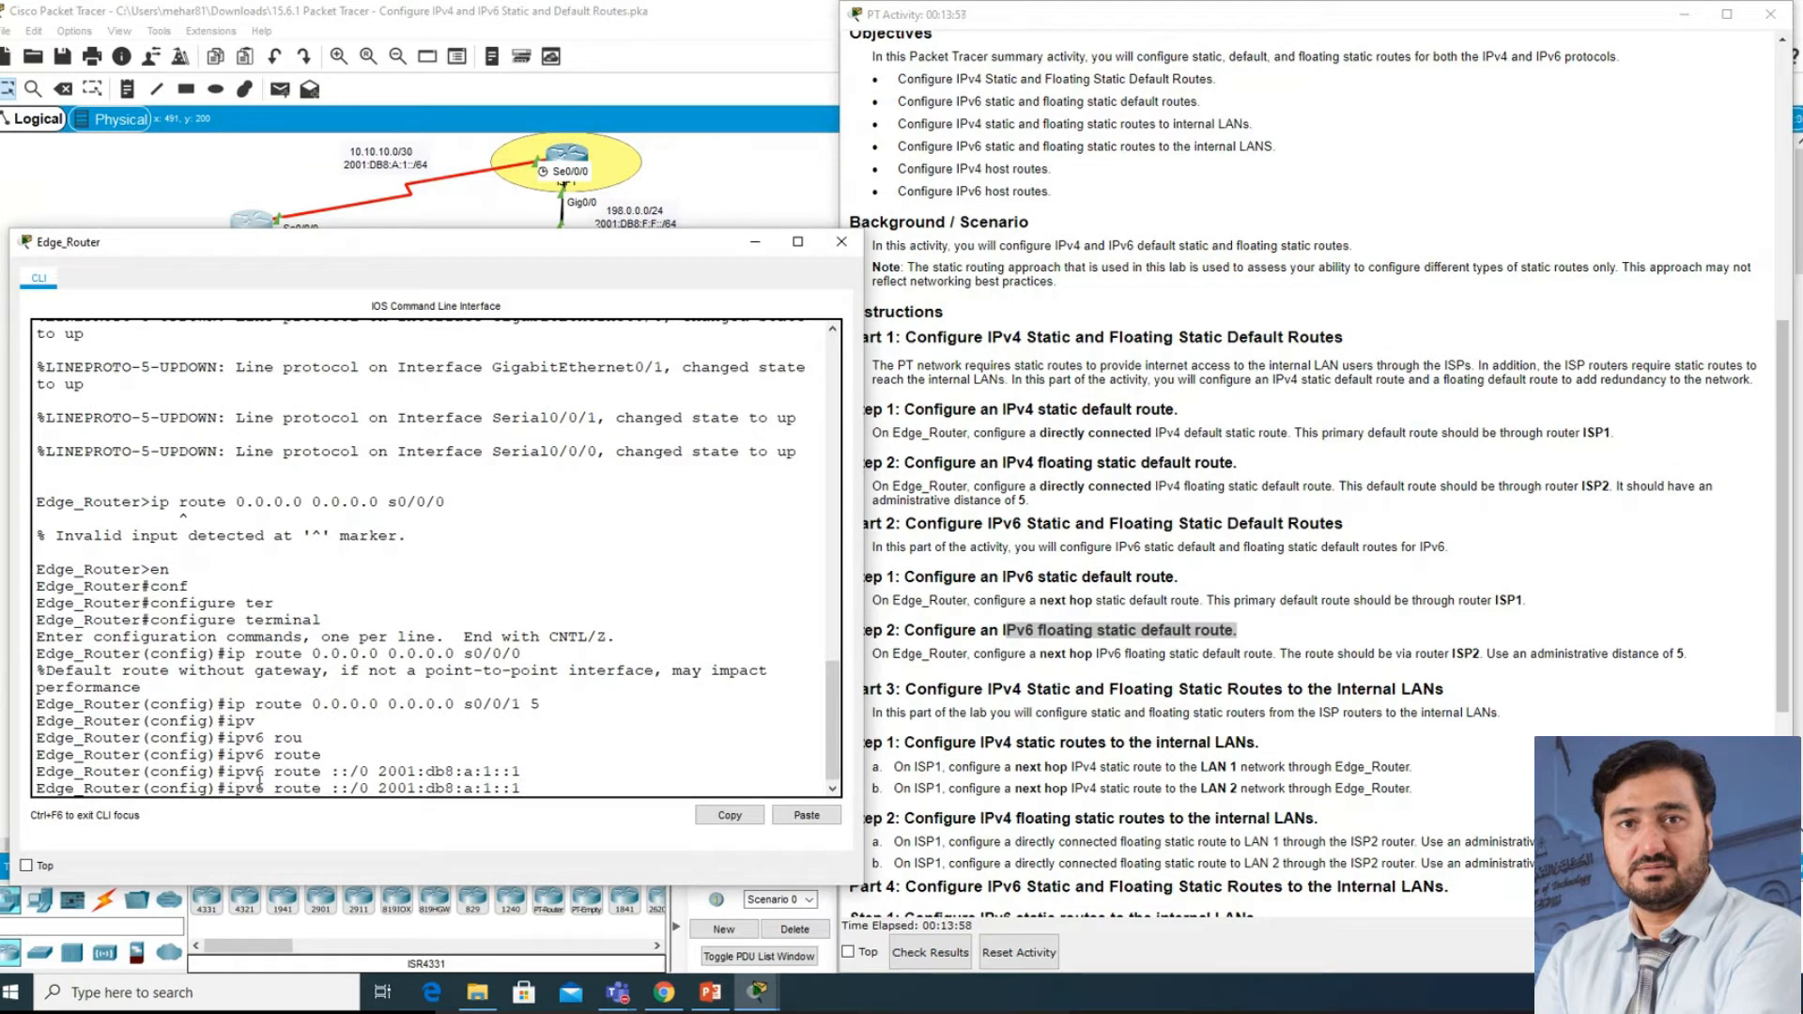
scroll(1136, 483, "up", 7)
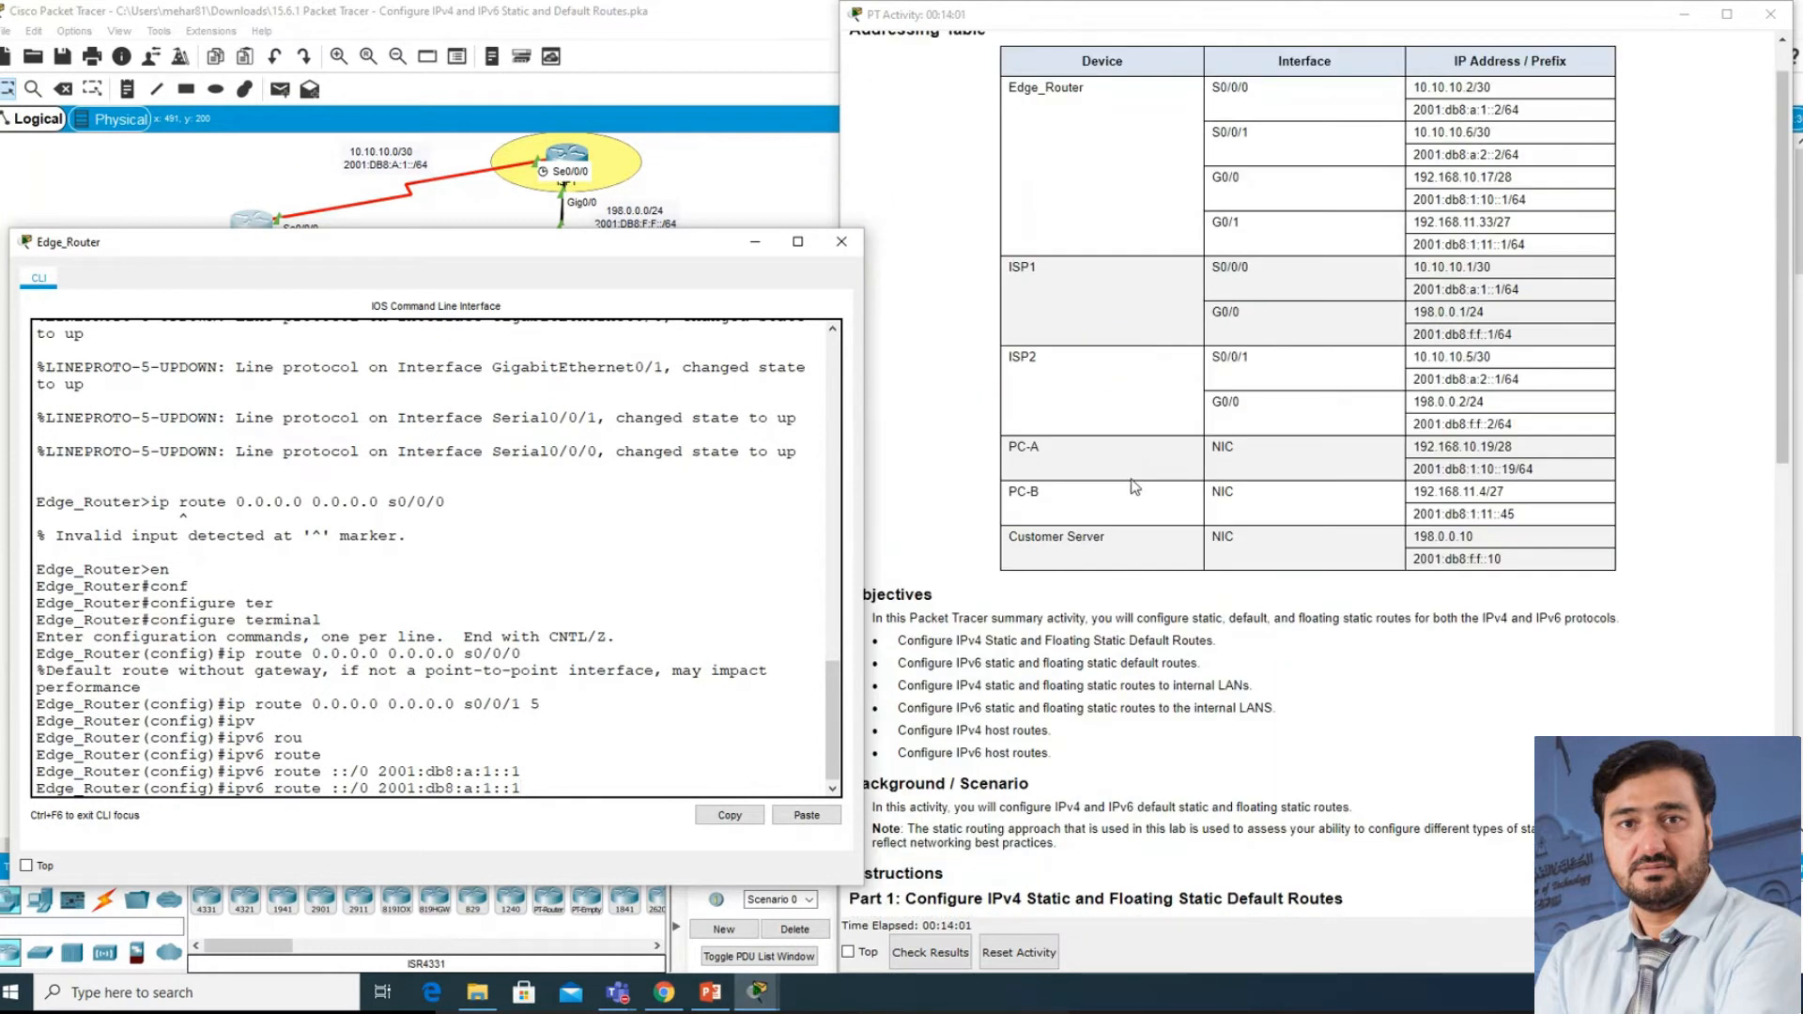
left_click_drag(1413, 437, 1502, 439)
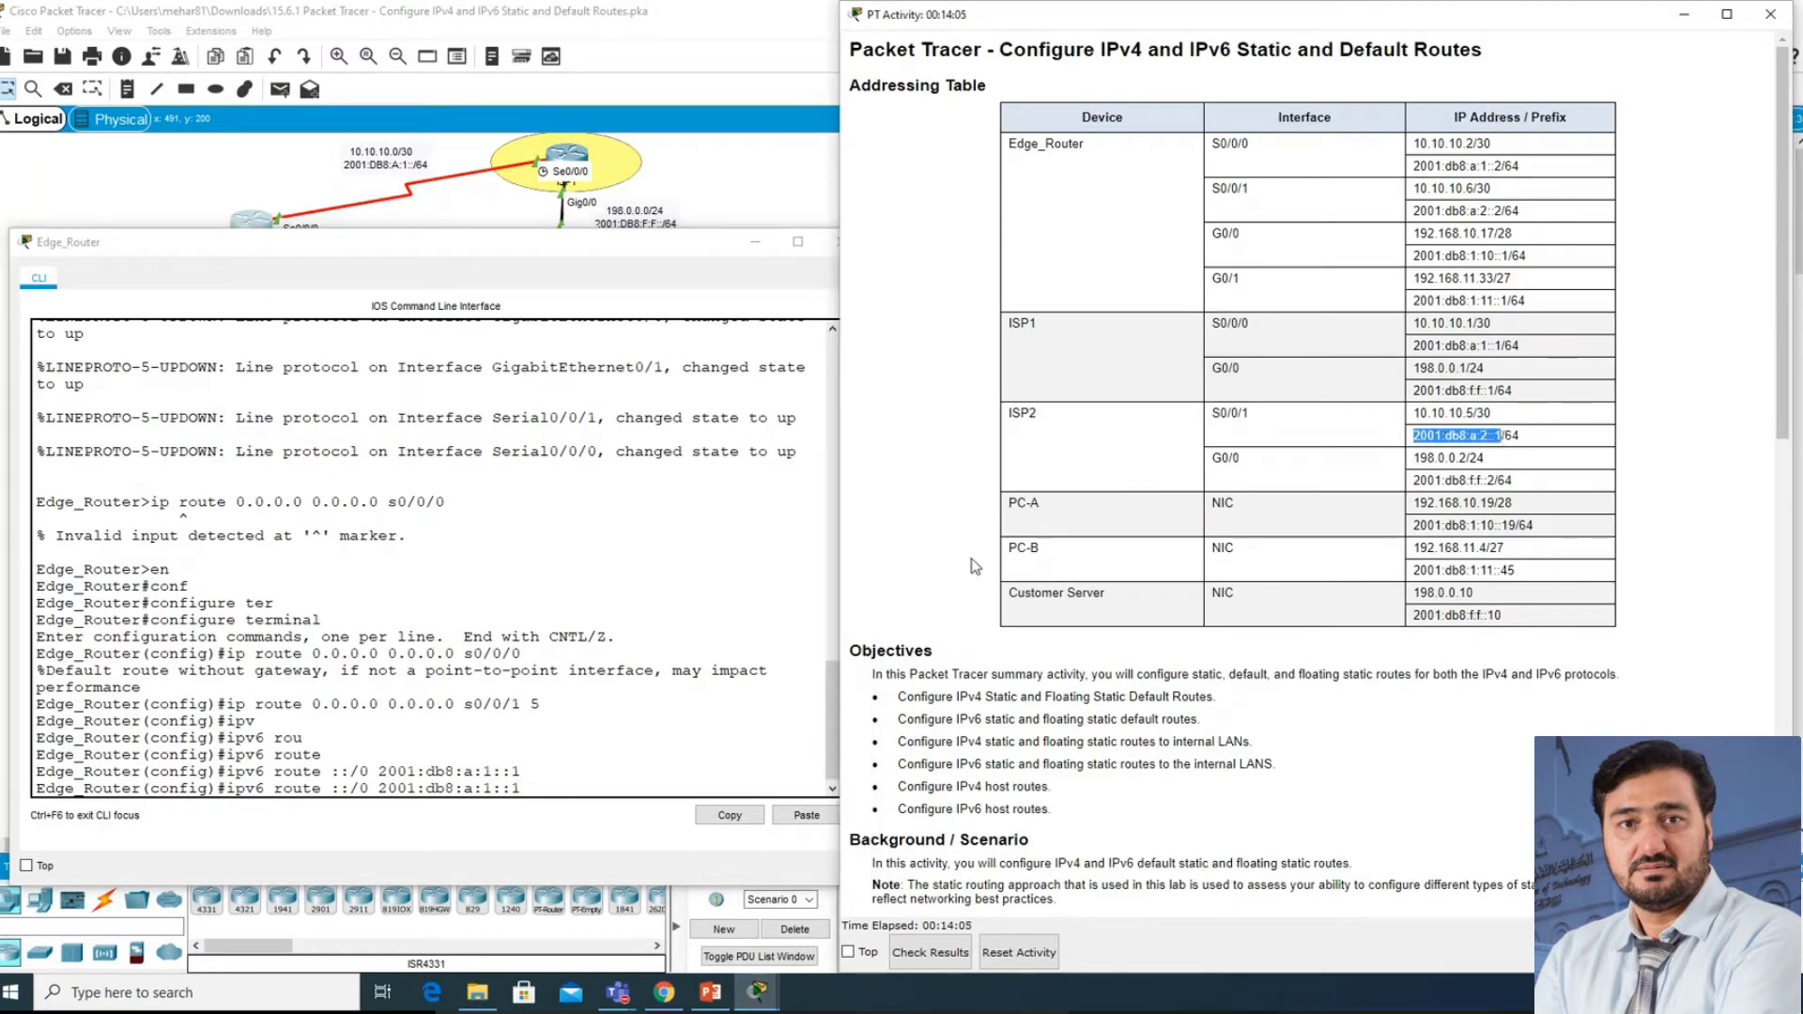
left_click(487, 789)
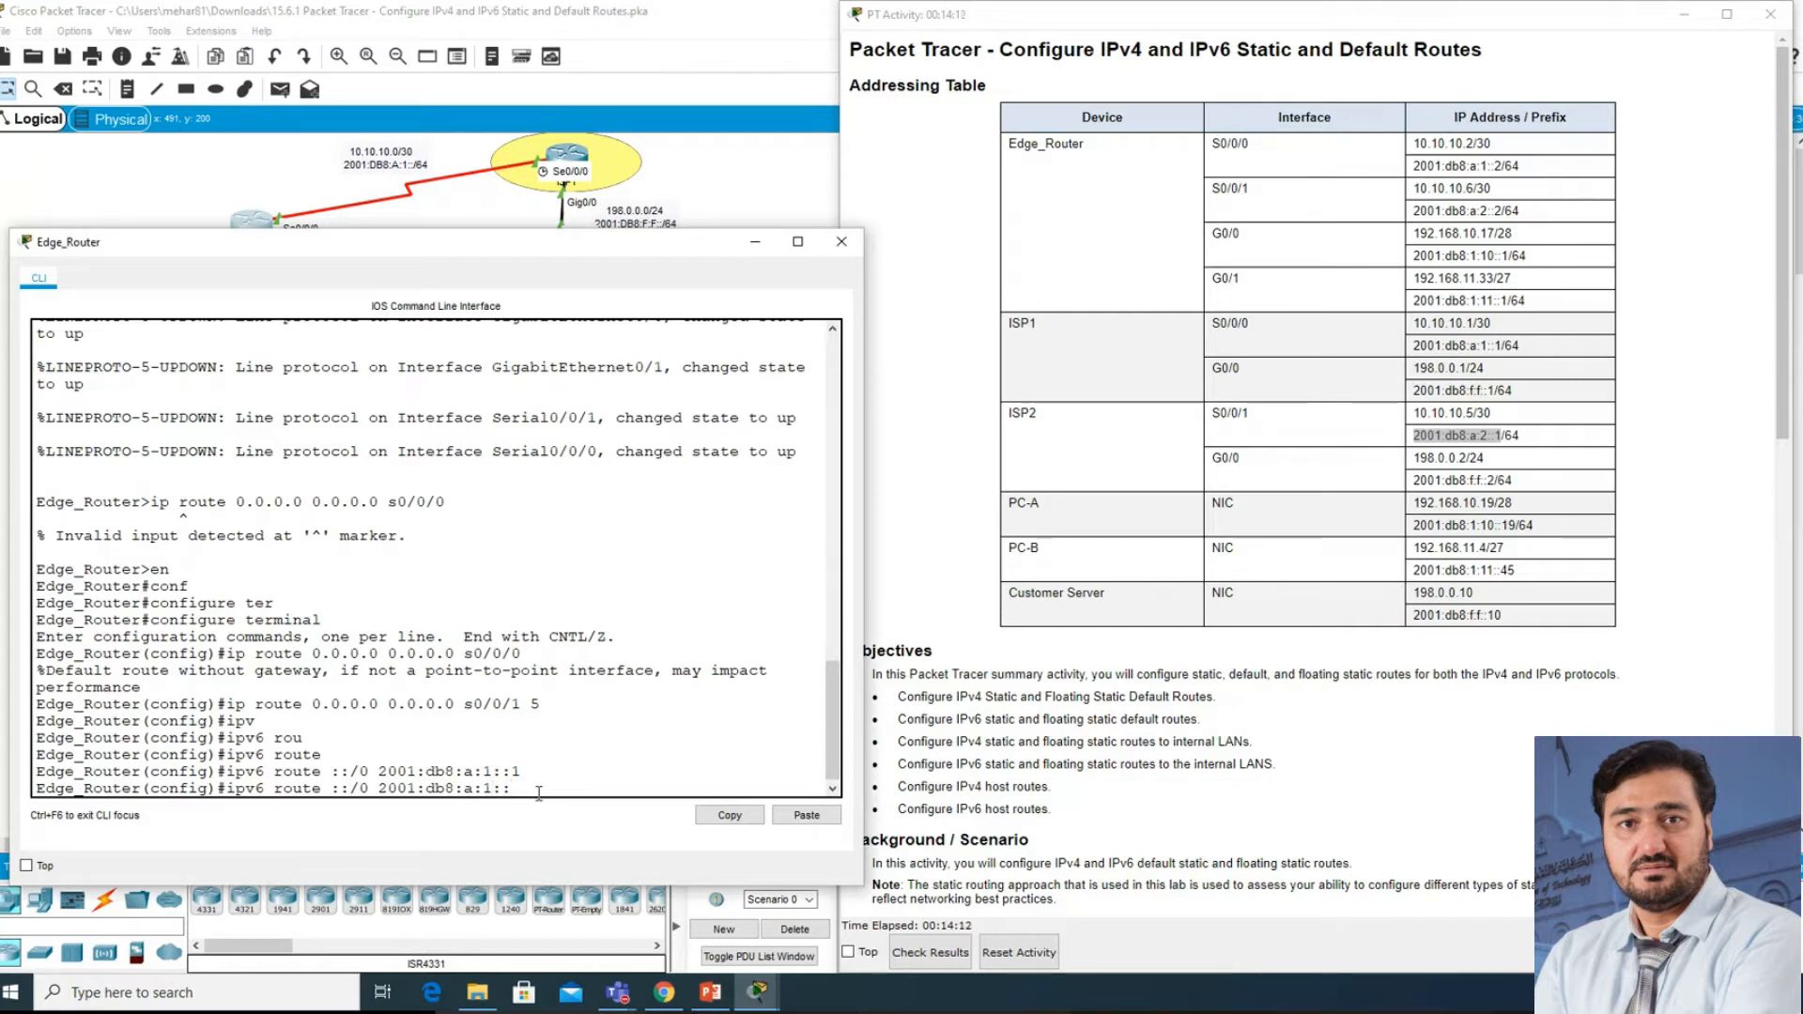
key("BackSpace")
key("BackSpace")
type("2::1")
key("Return")
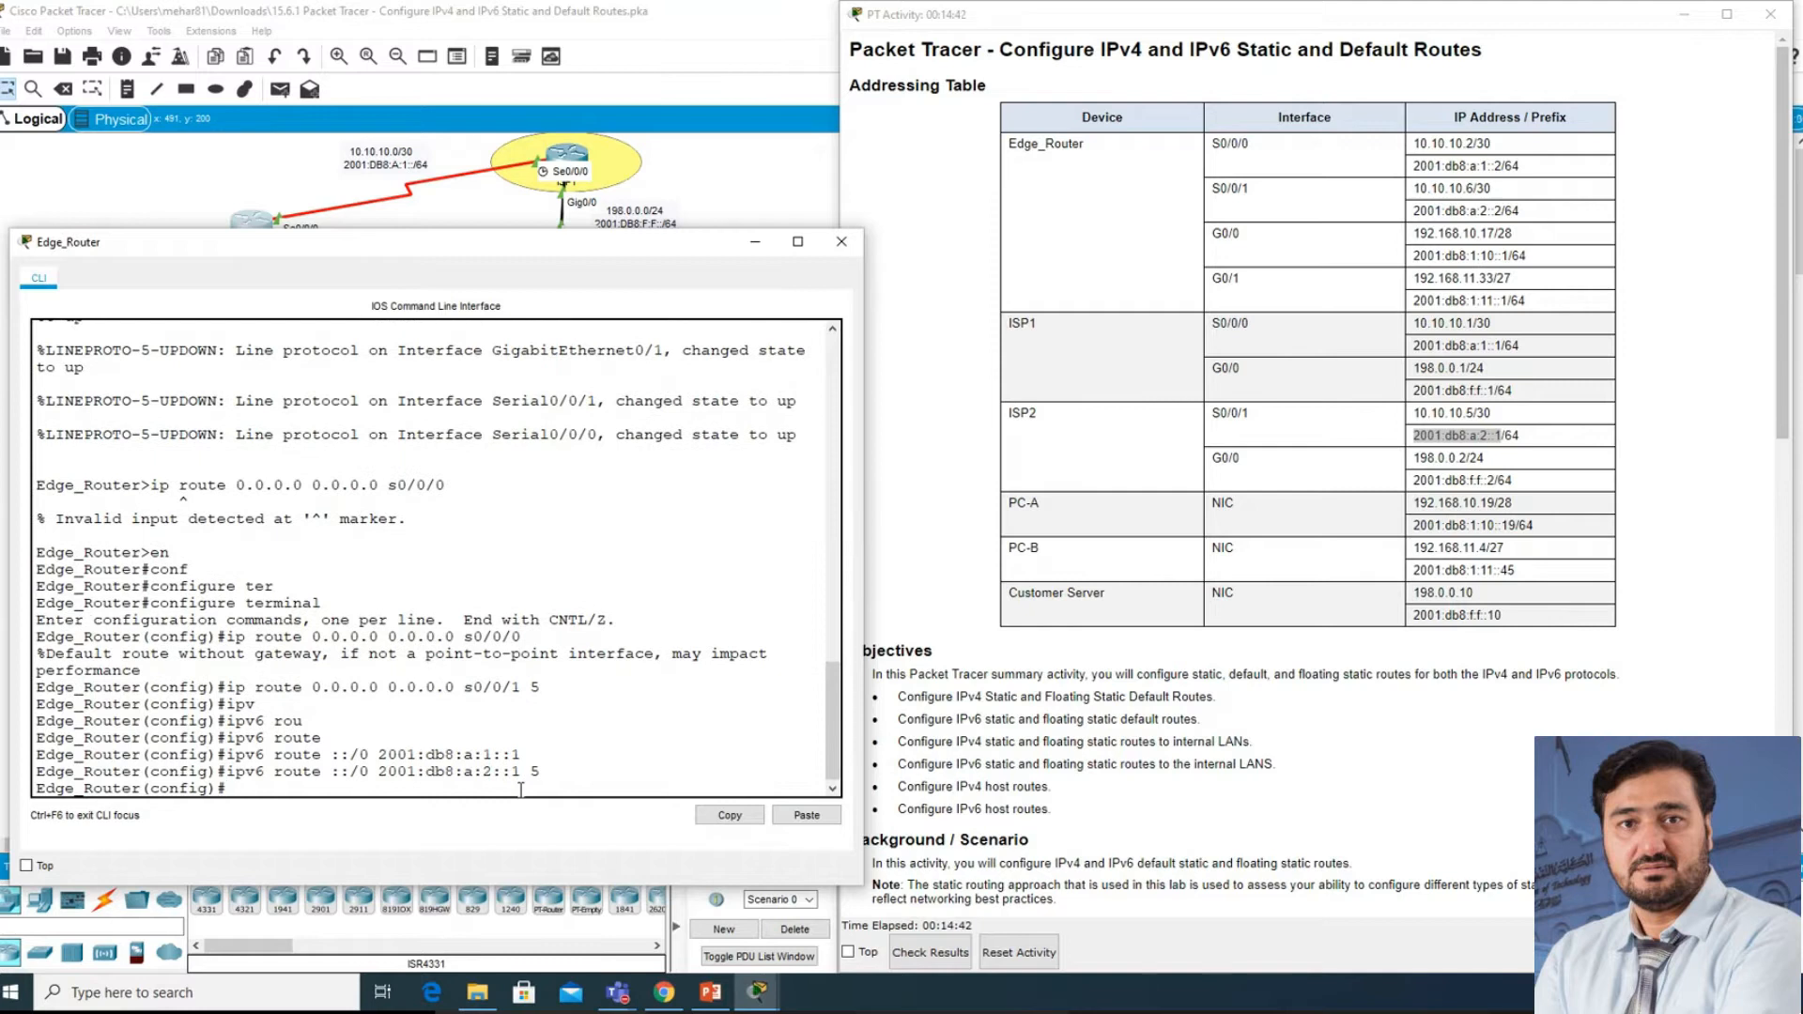
- Read the Part 3 and Part 4 requirements for ISP1's static and floating routes to the internal LANs
scroll(1008, 726, "down", 1)
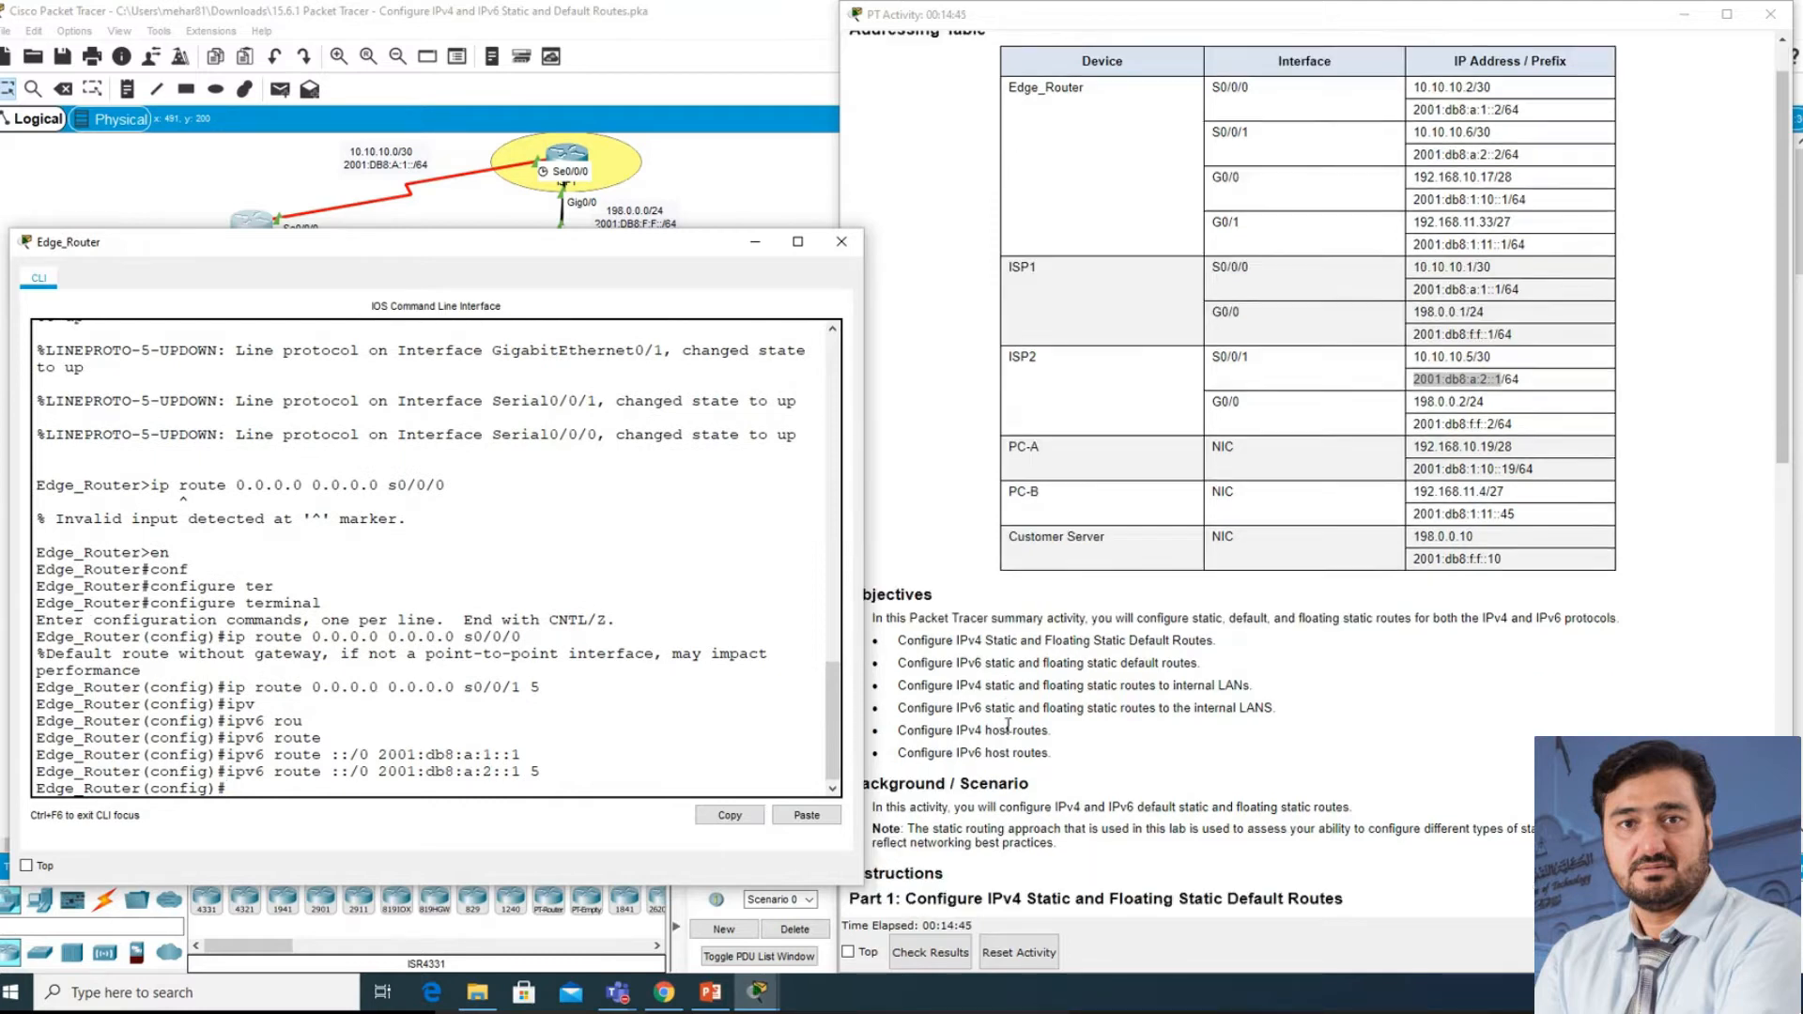
scroll(1008, 726, "down", 4)
scroll(1067, 631, "down", 3)
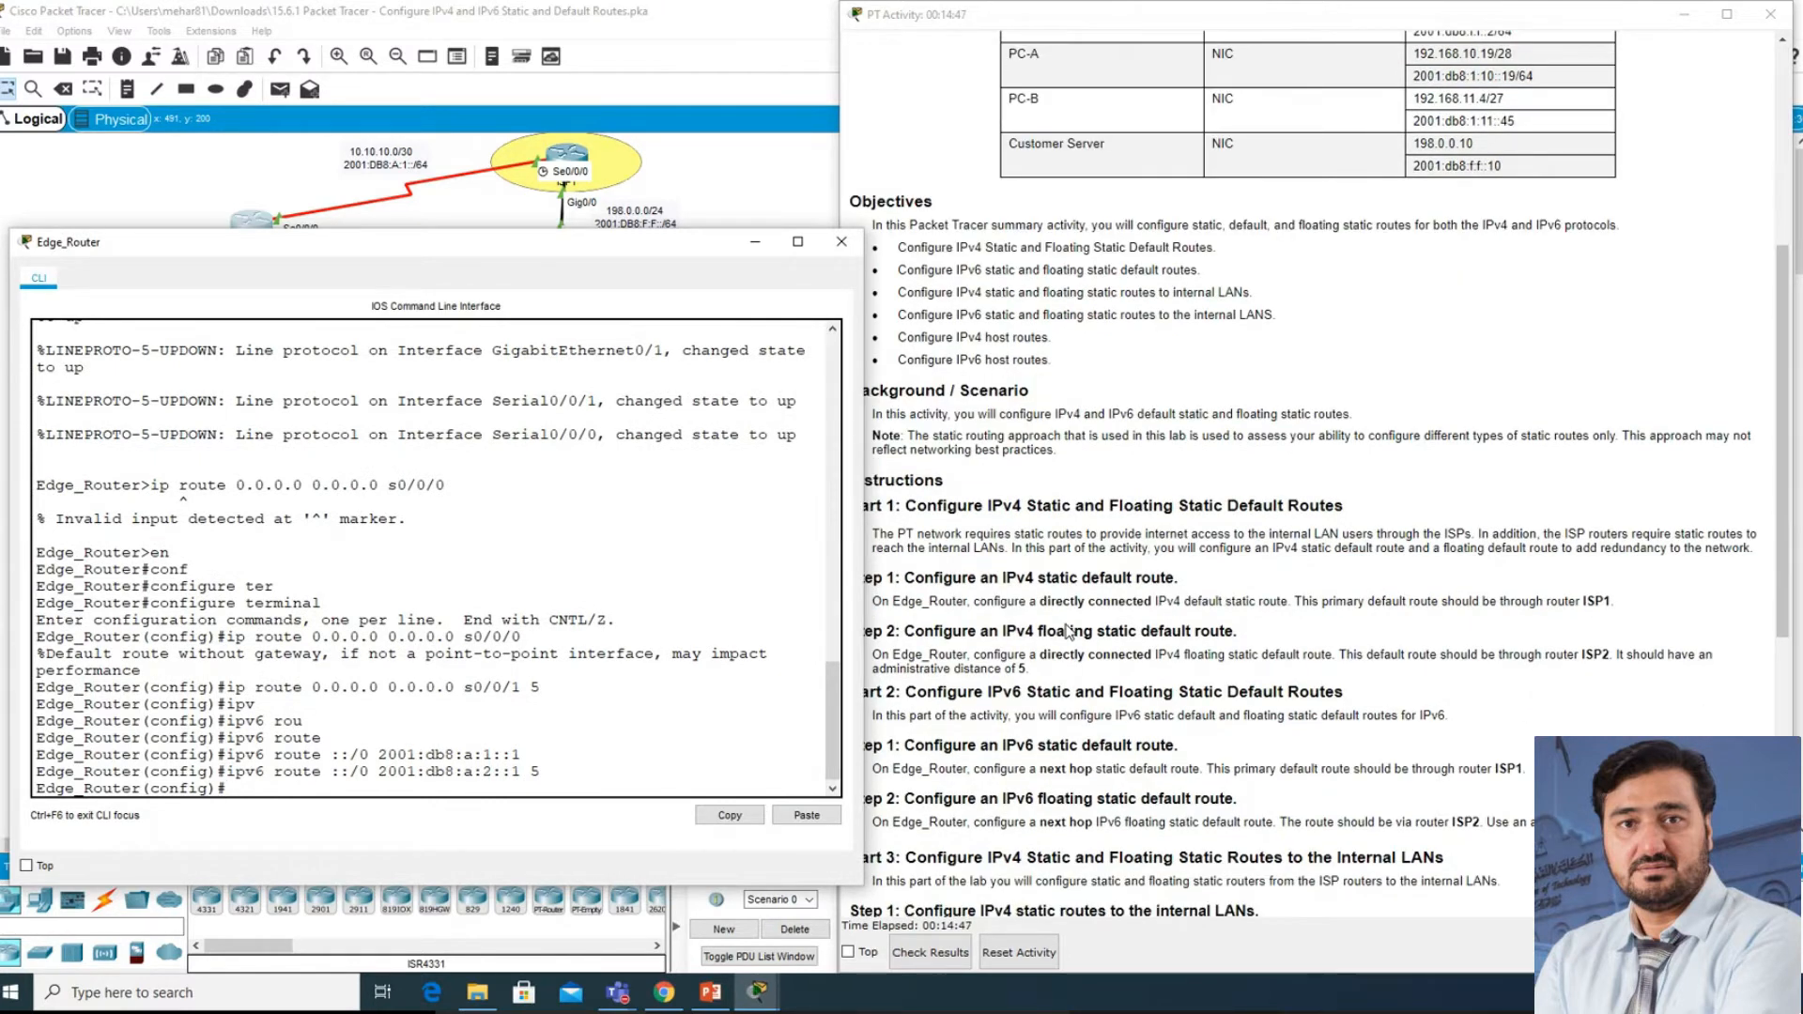
scroll(1067, 631, "down", 7)
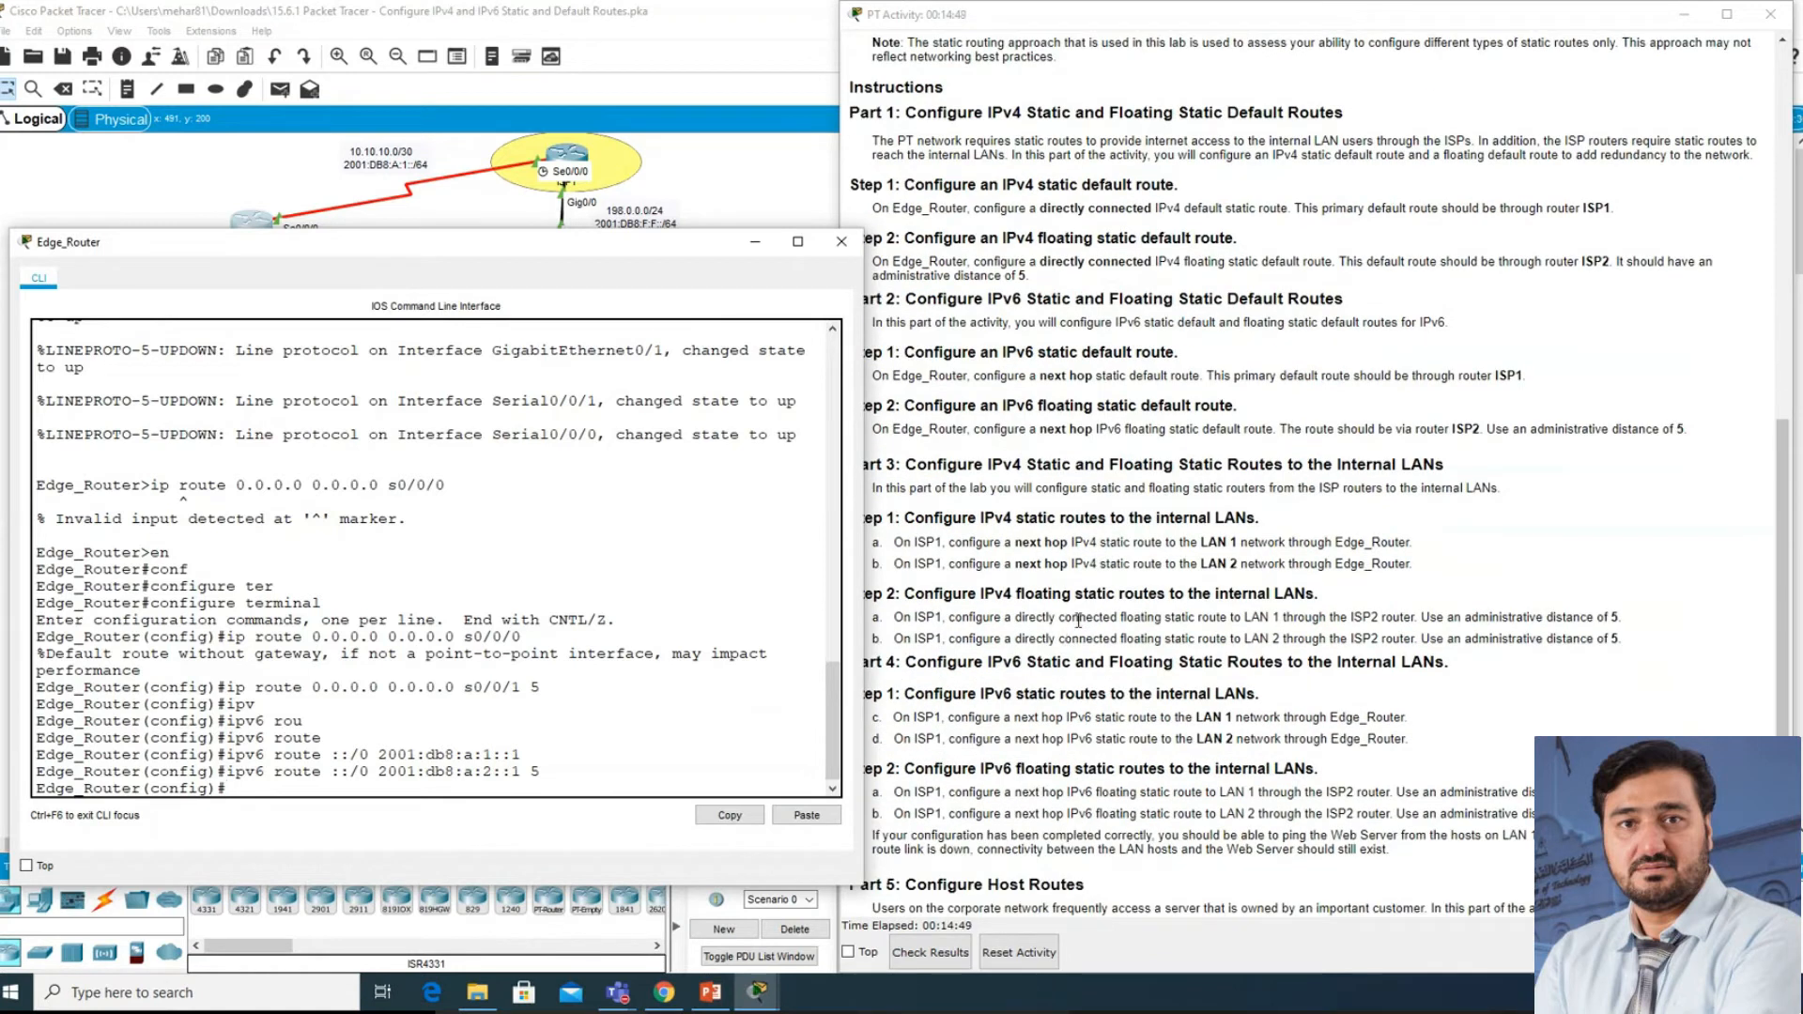
left_click(1009, 594)
scroll(1023, 689, "down", 1)
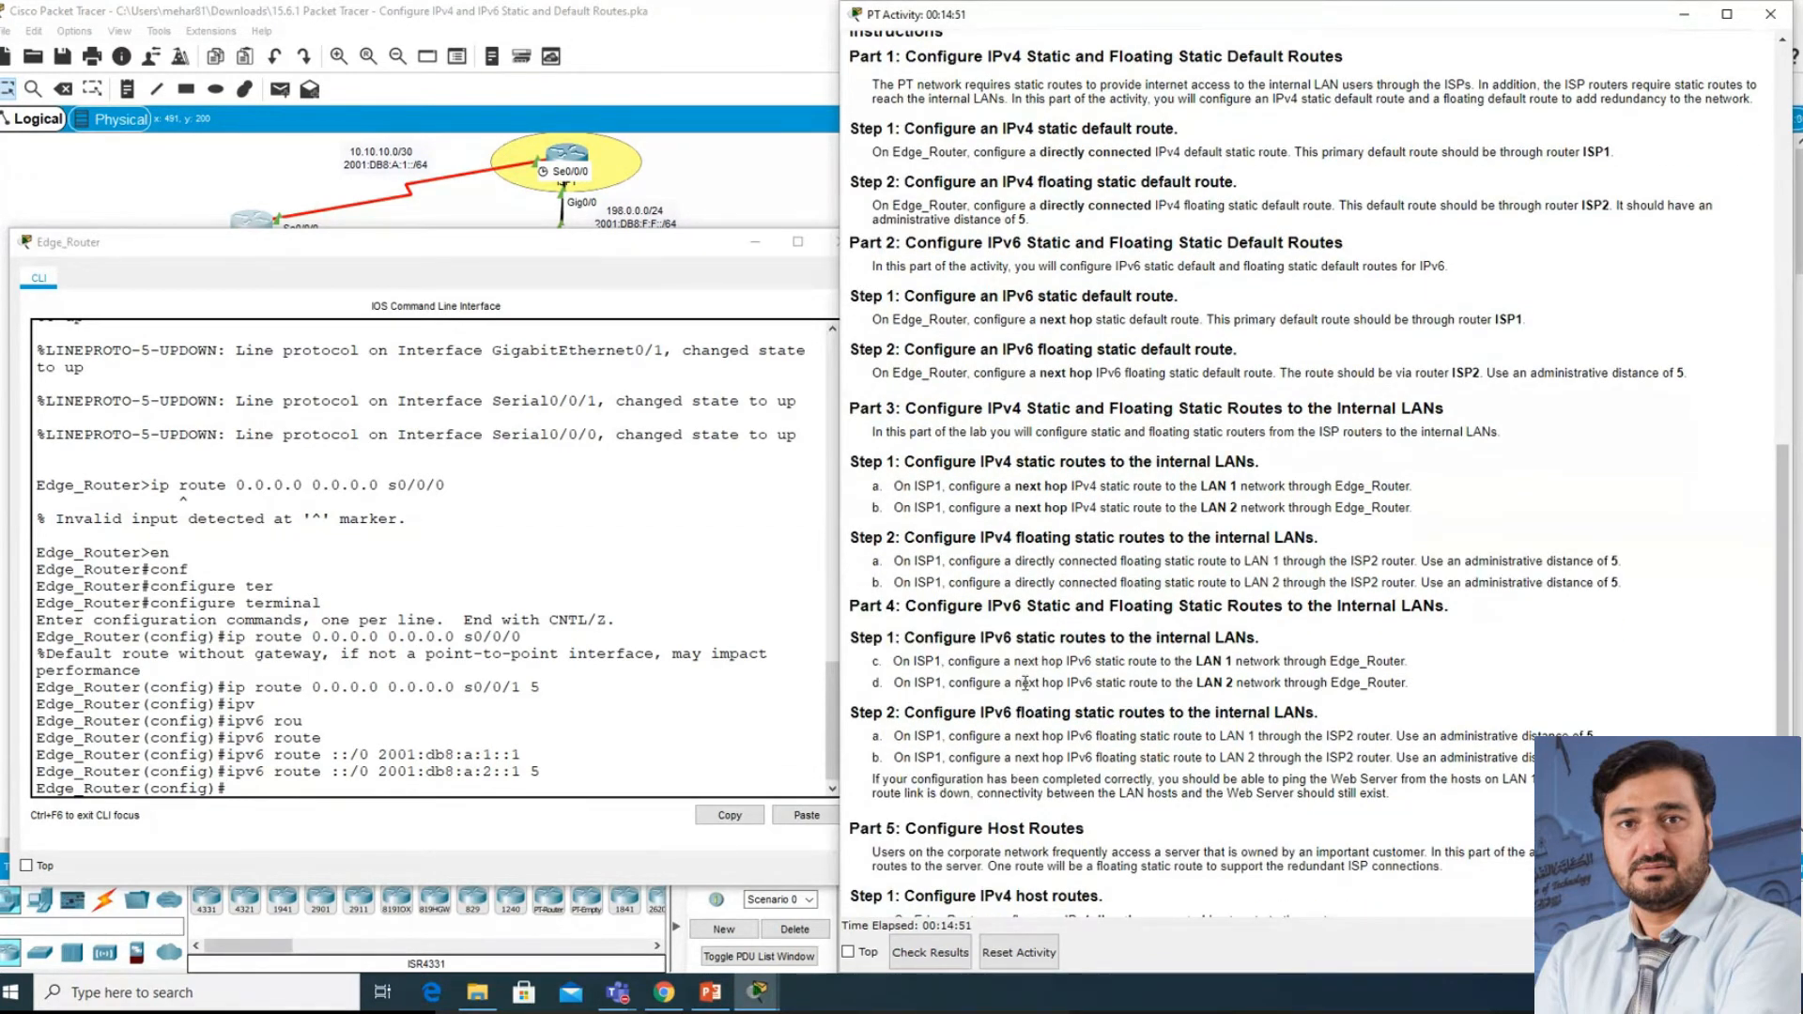
- Review the Part 2 and Part 3 floating-route requirements and minimize Edge_Router's console to compare LAN 1 with the topology
left_click_drag(1018, 354, 1248, 368)
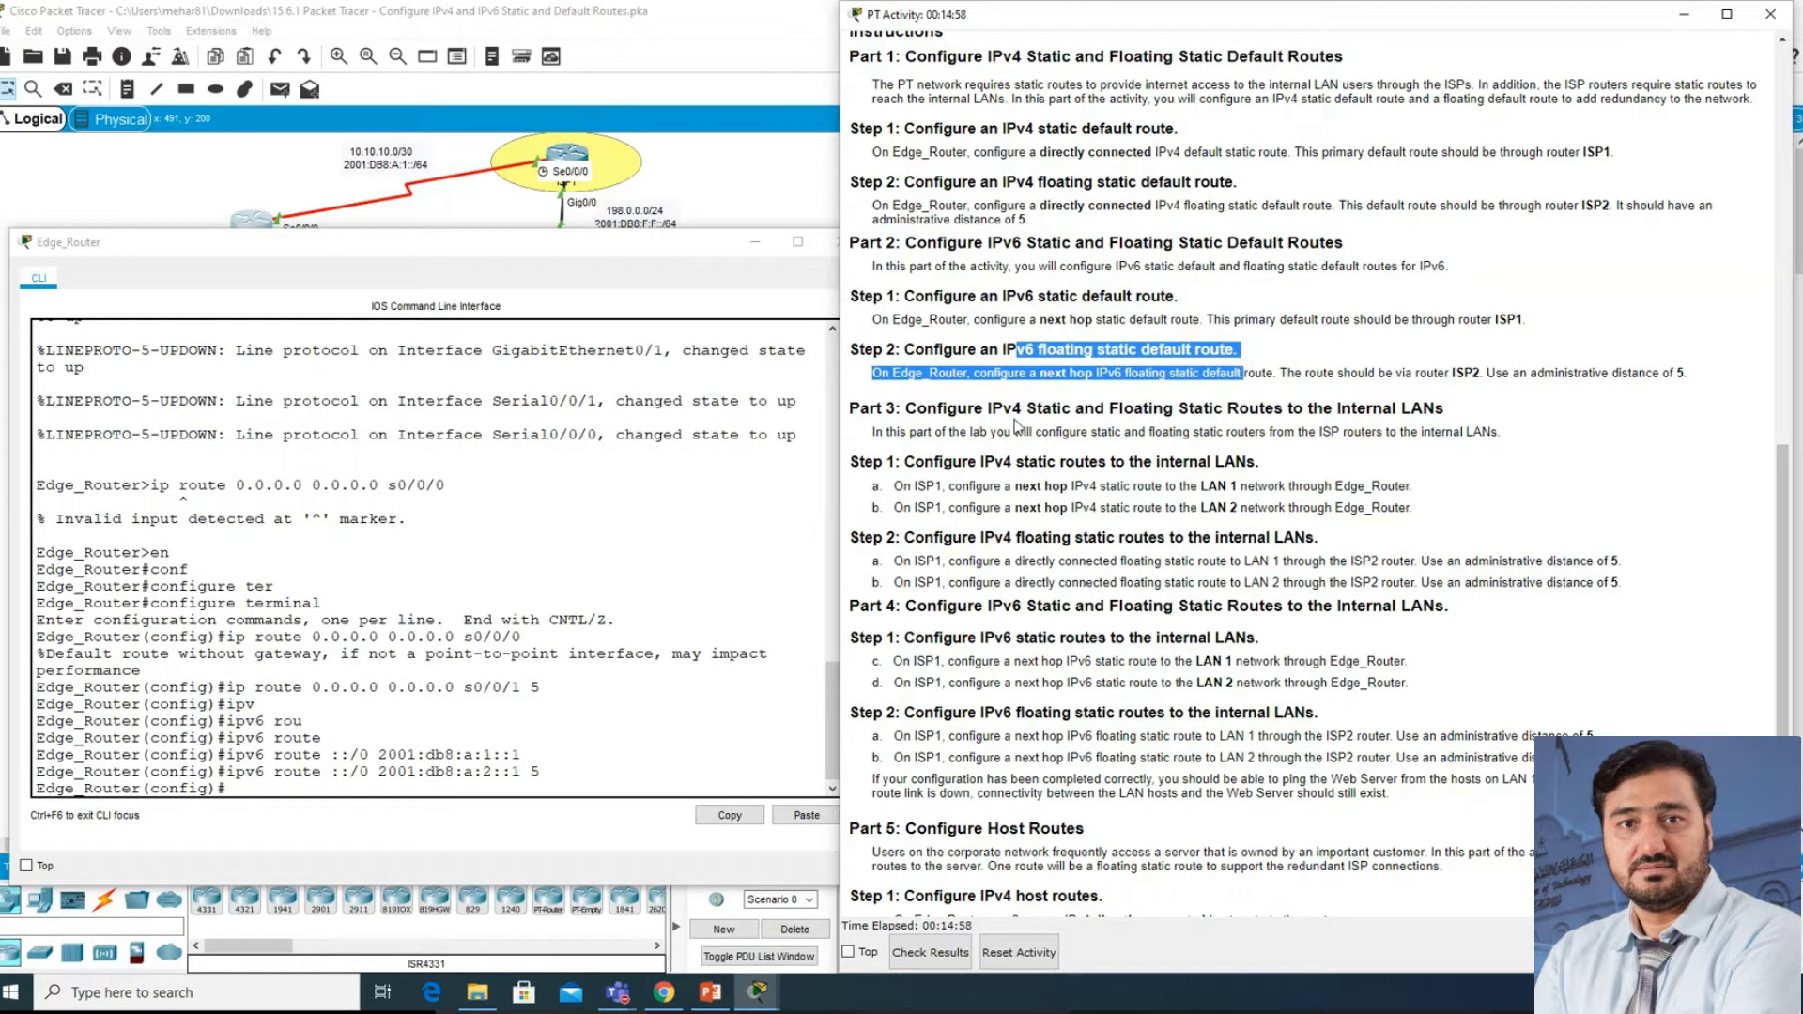
left_click_drag(957, 410, 1451, 412)
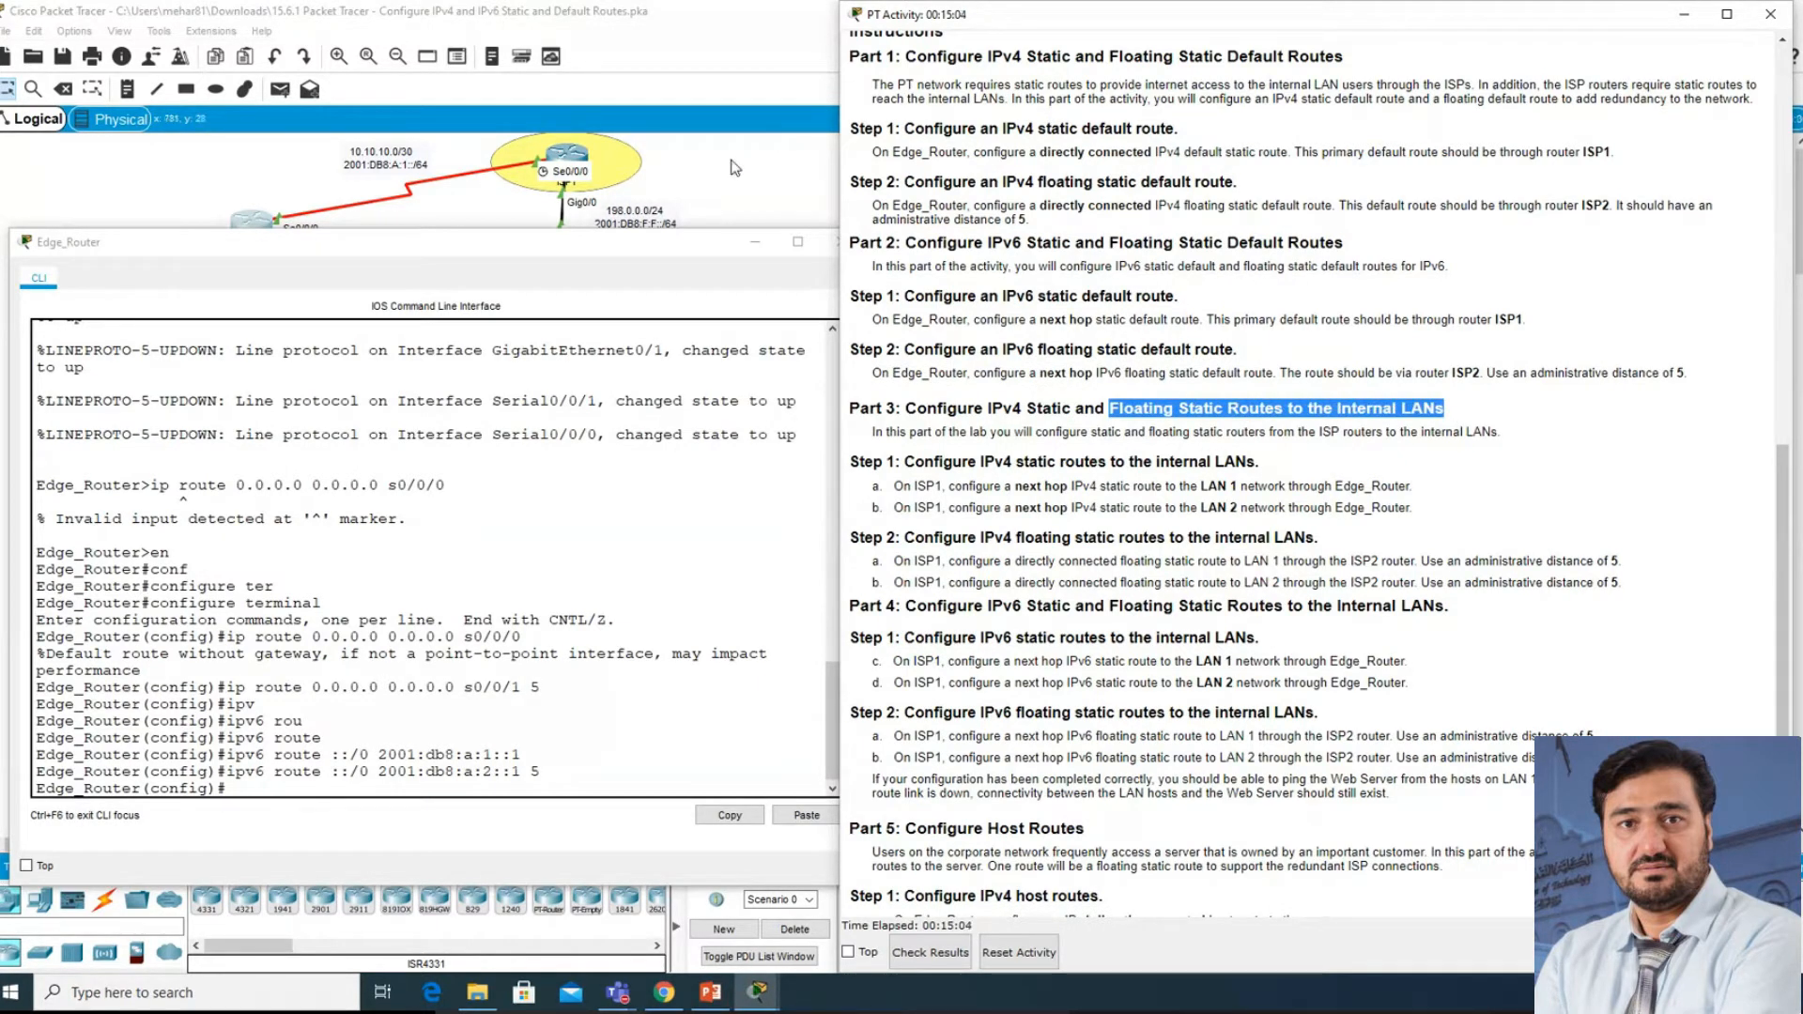
left_click(1098, 486)
left_click(755, 241)
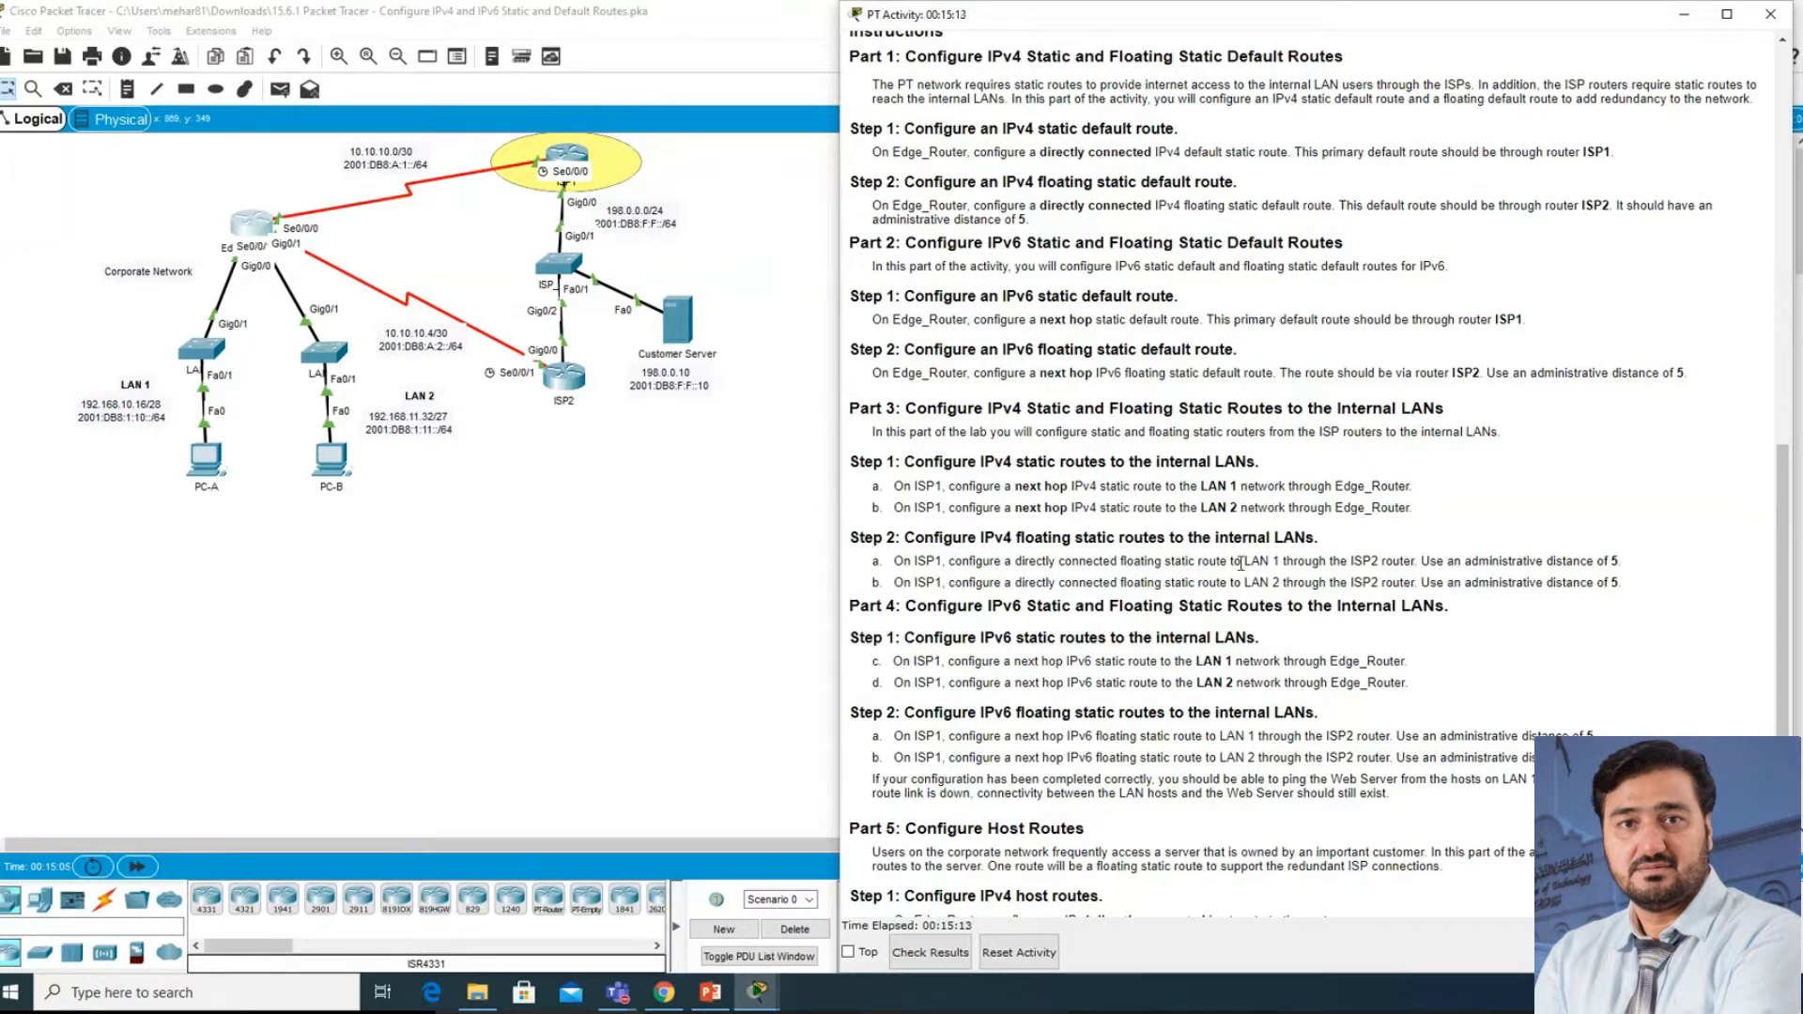
left_click_drag(1280, 563, 1244, 562)
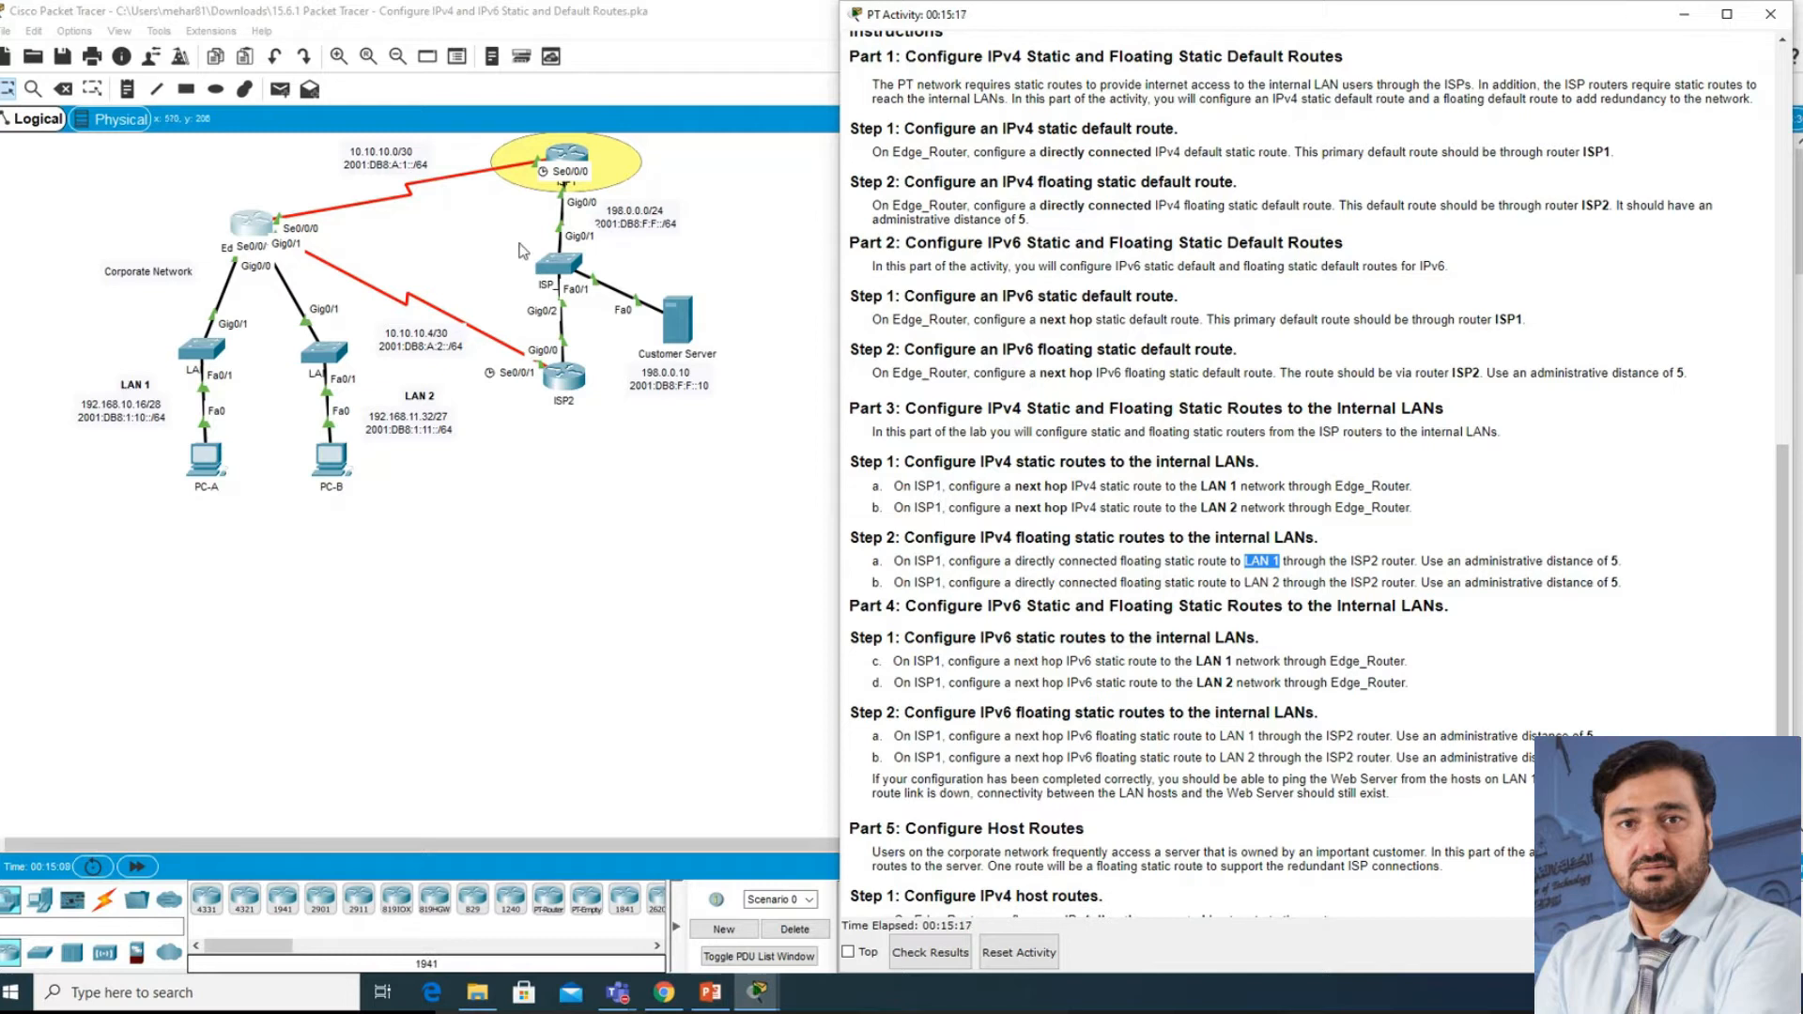
- Draw an ellipse with a light-blue fill around the LAN 1 network label in the topology
left_click(216, 89)
left_click(1000, 158)
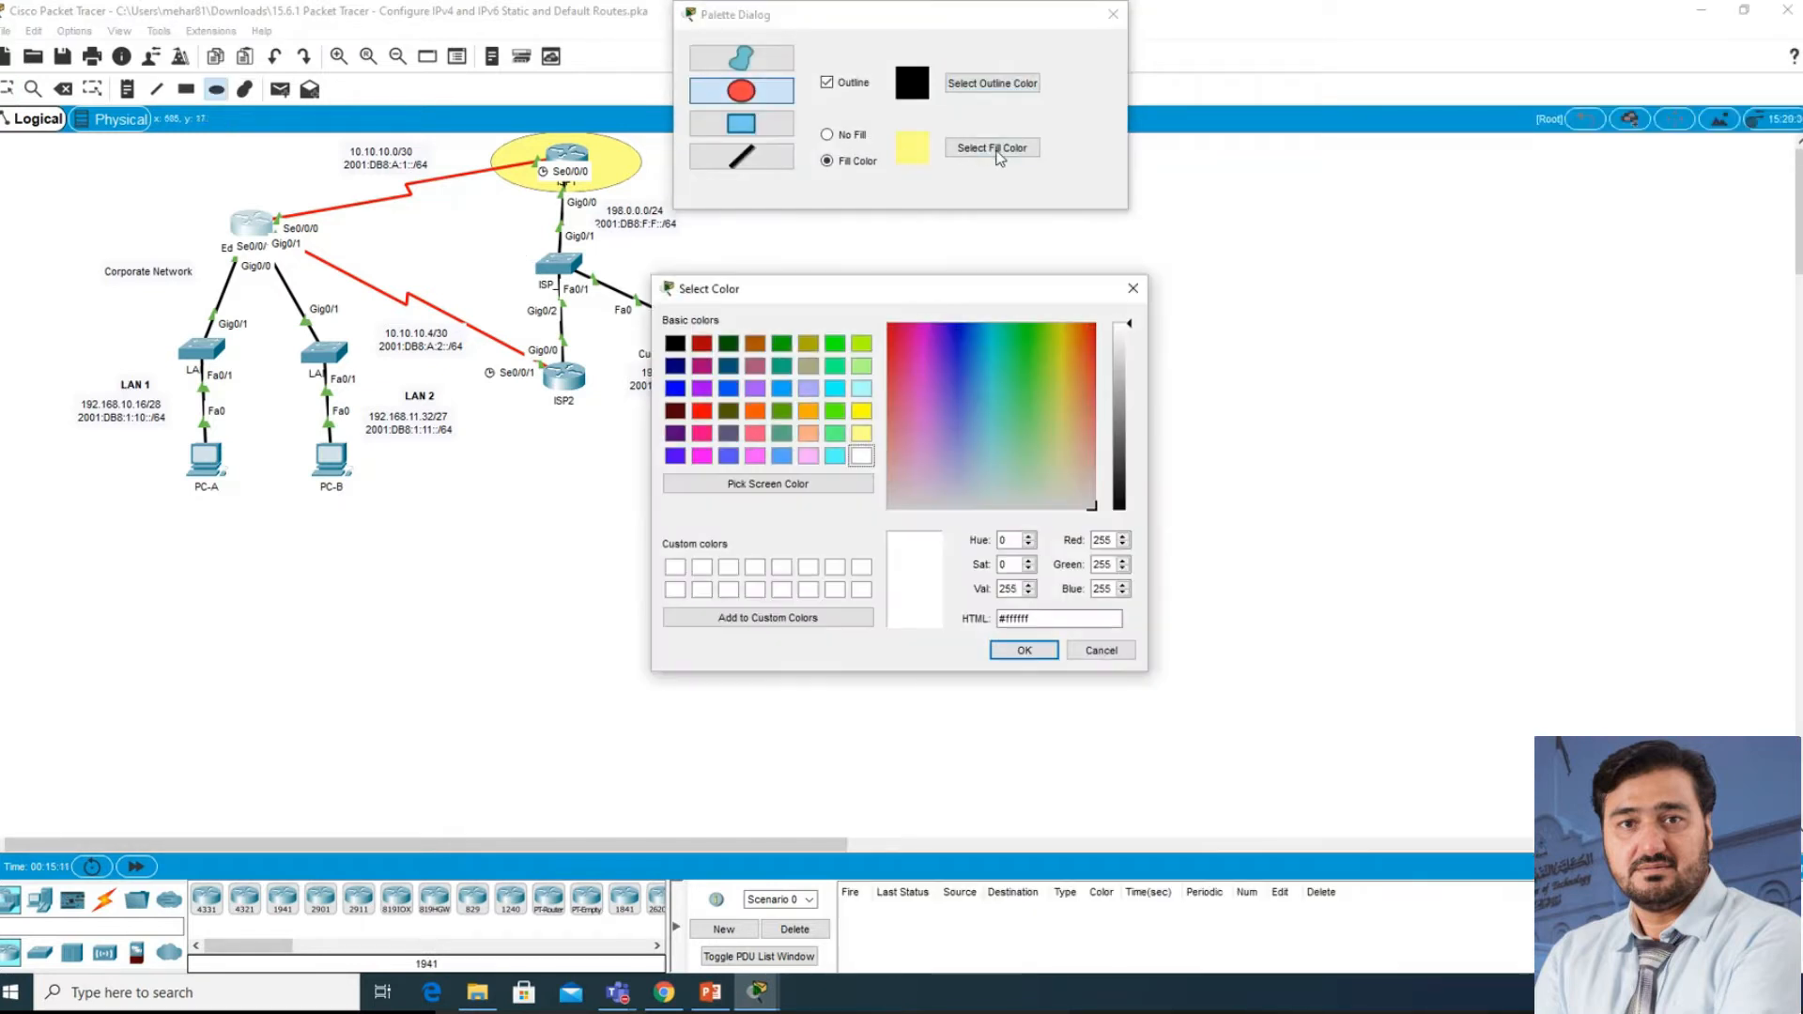
left_click(835, 410)
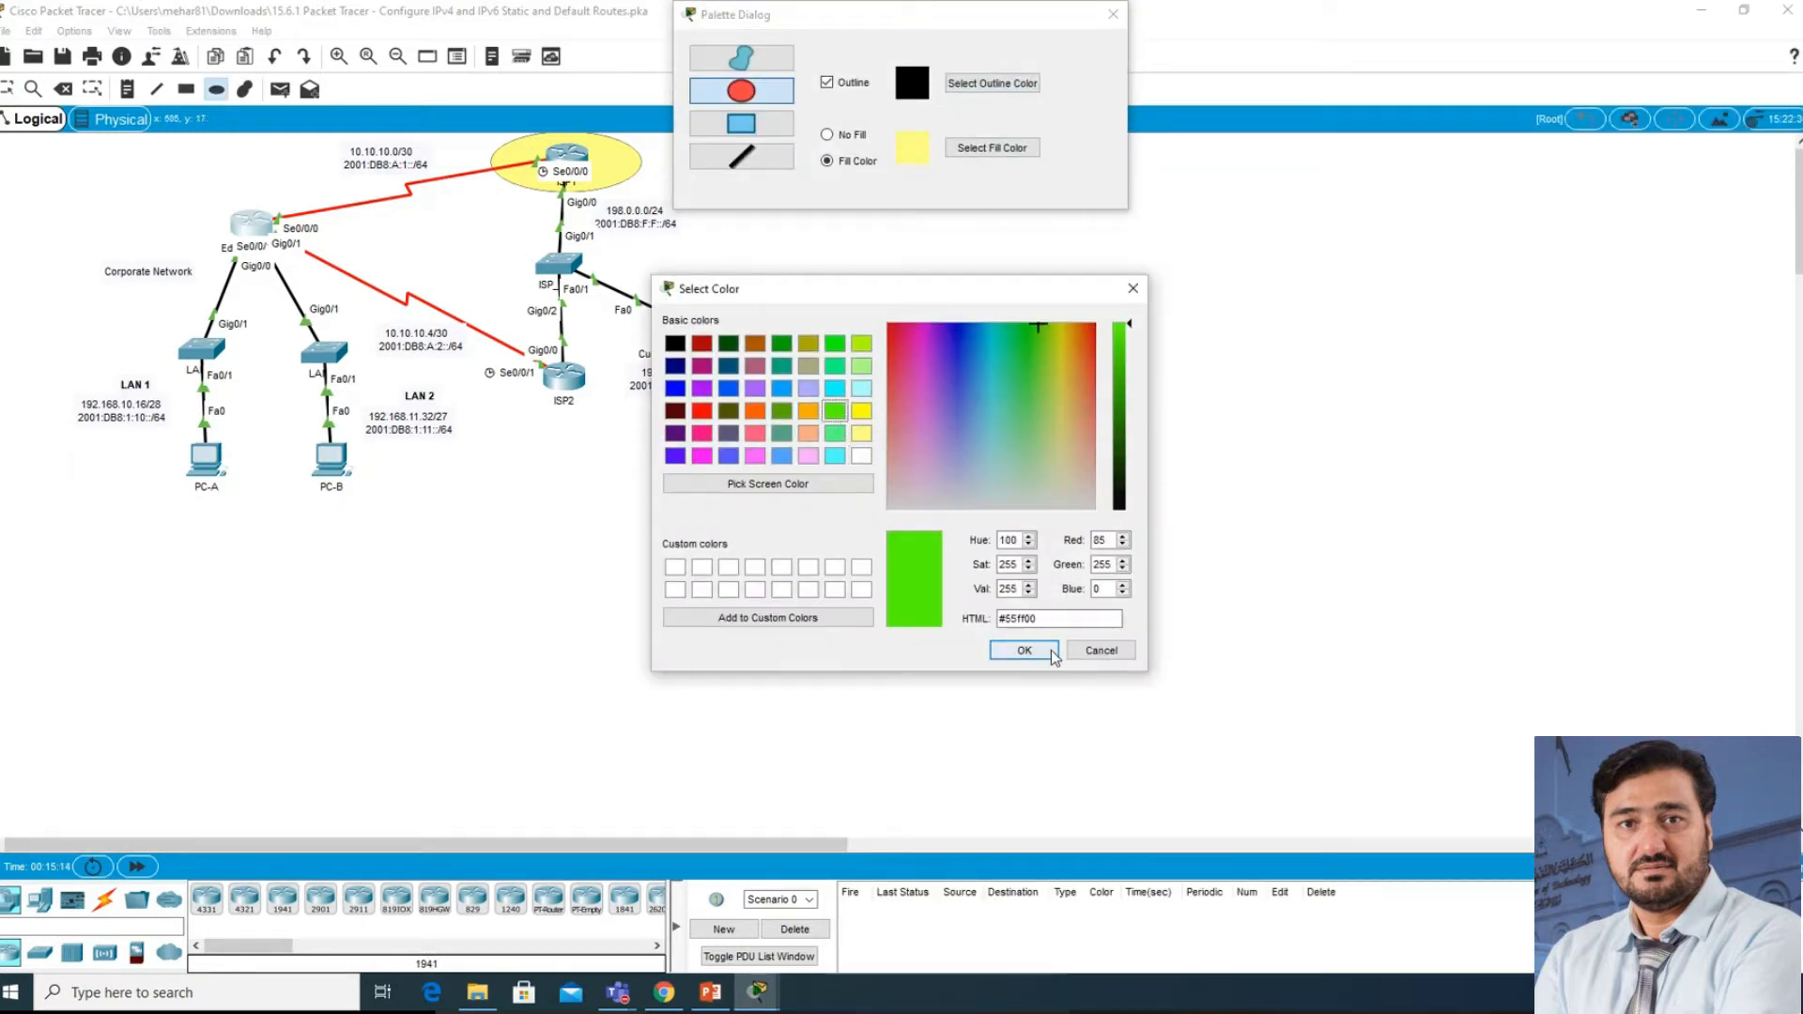
left_click(862, 388)
left_click(1023, 649)
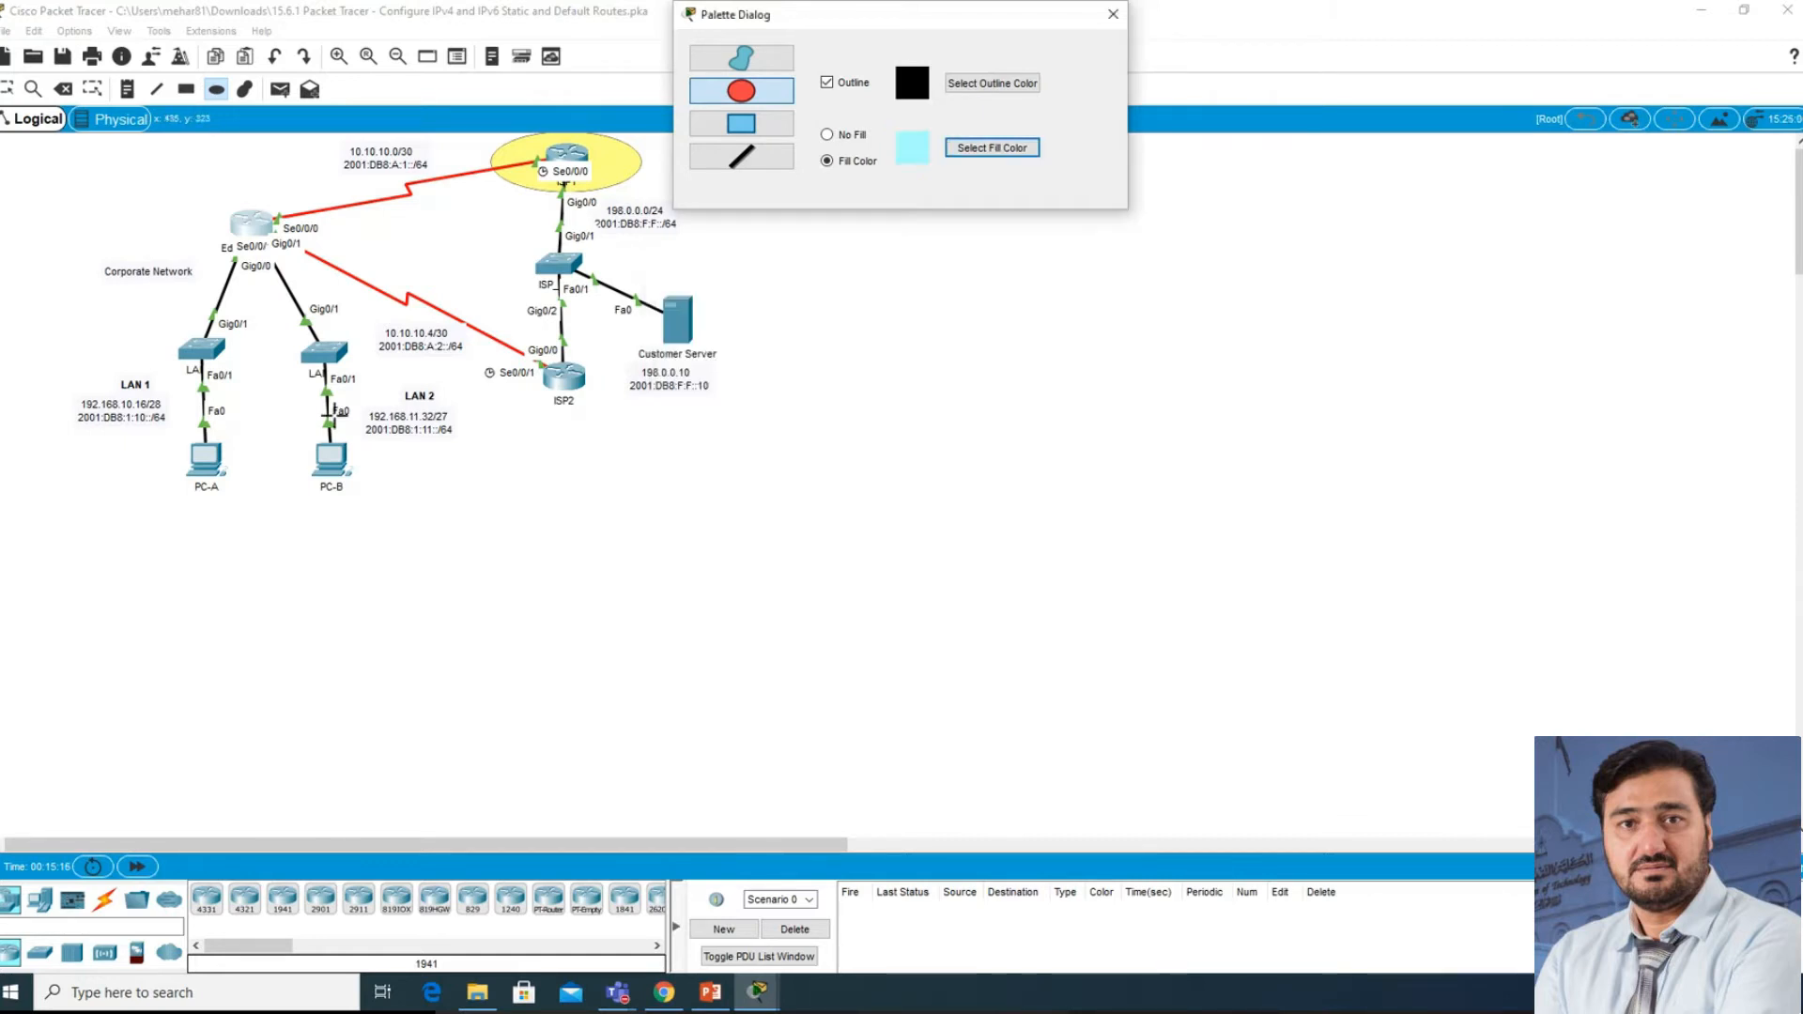
left_click_drag(64, 351, 180, 461)
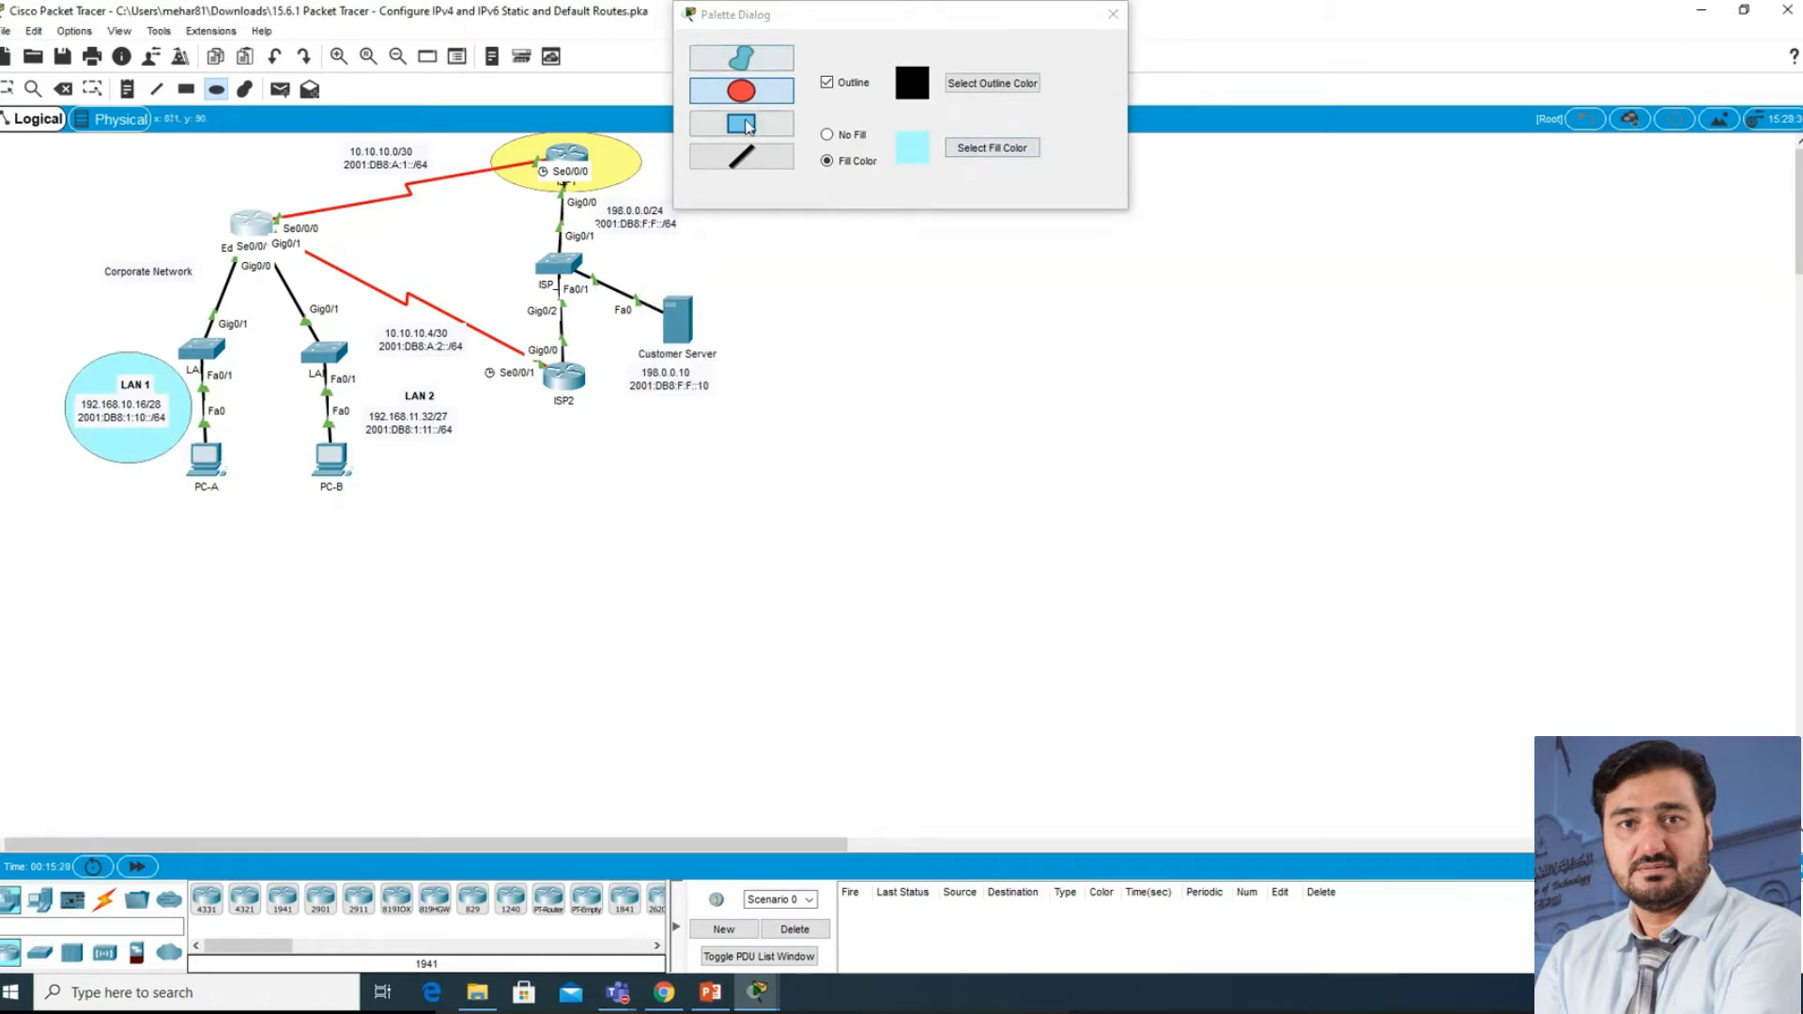
- Draw a rectangle with an orange fill around the LAN 2 network label, close the drawing palette and return to selection mode
left_click(995, 149)
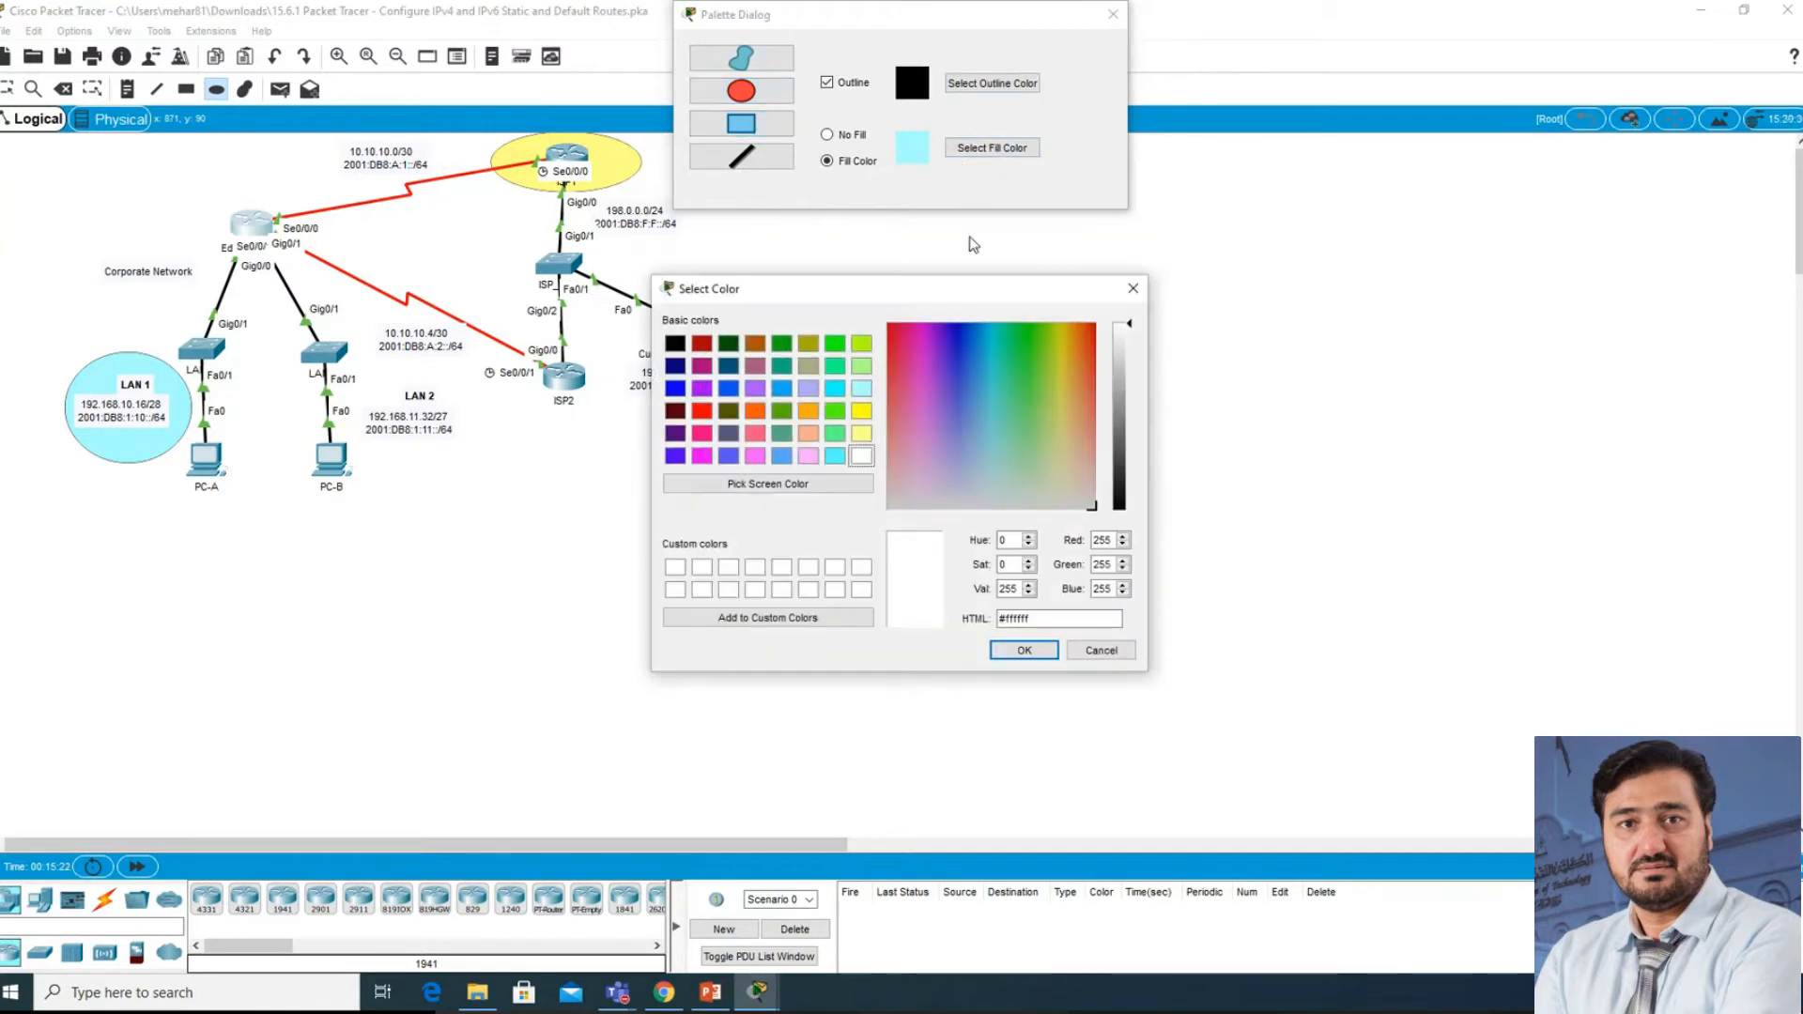
left_click(807, 412)
left_click(1022, 651)
left_click_drag(350, 377, 491, 463)
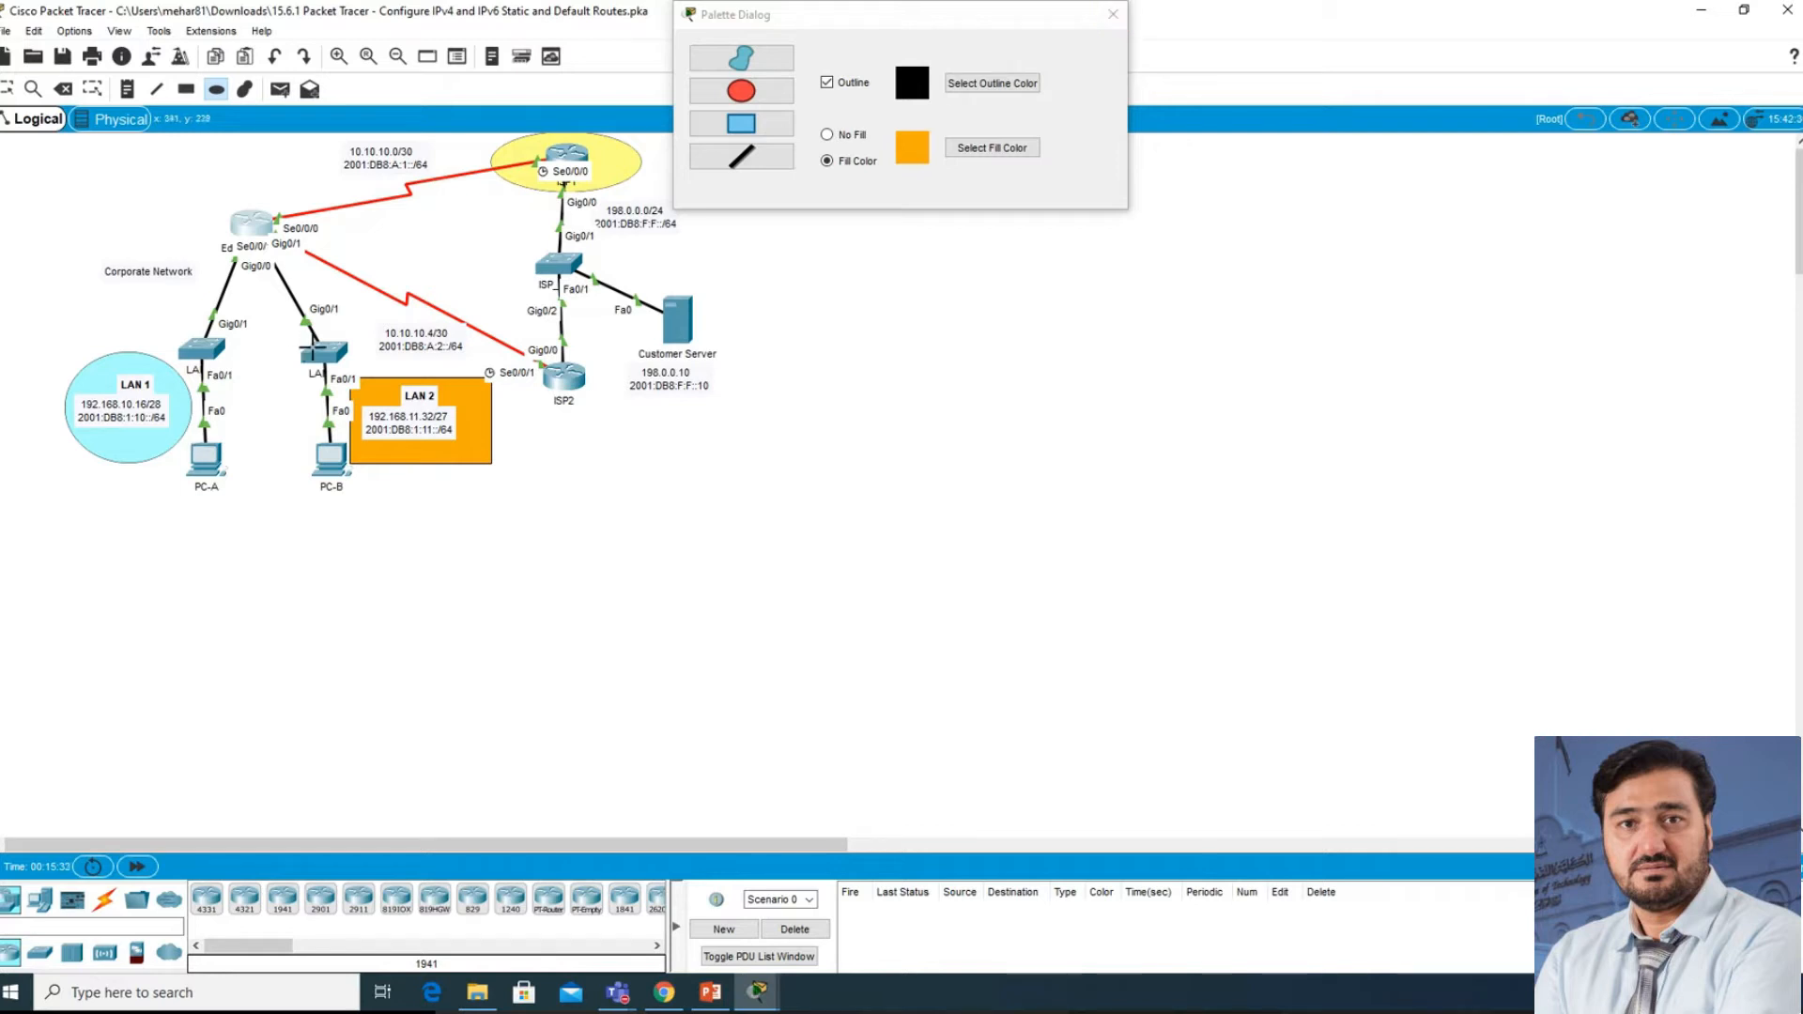
left_click(1113, 15)
left_click(7, 89)
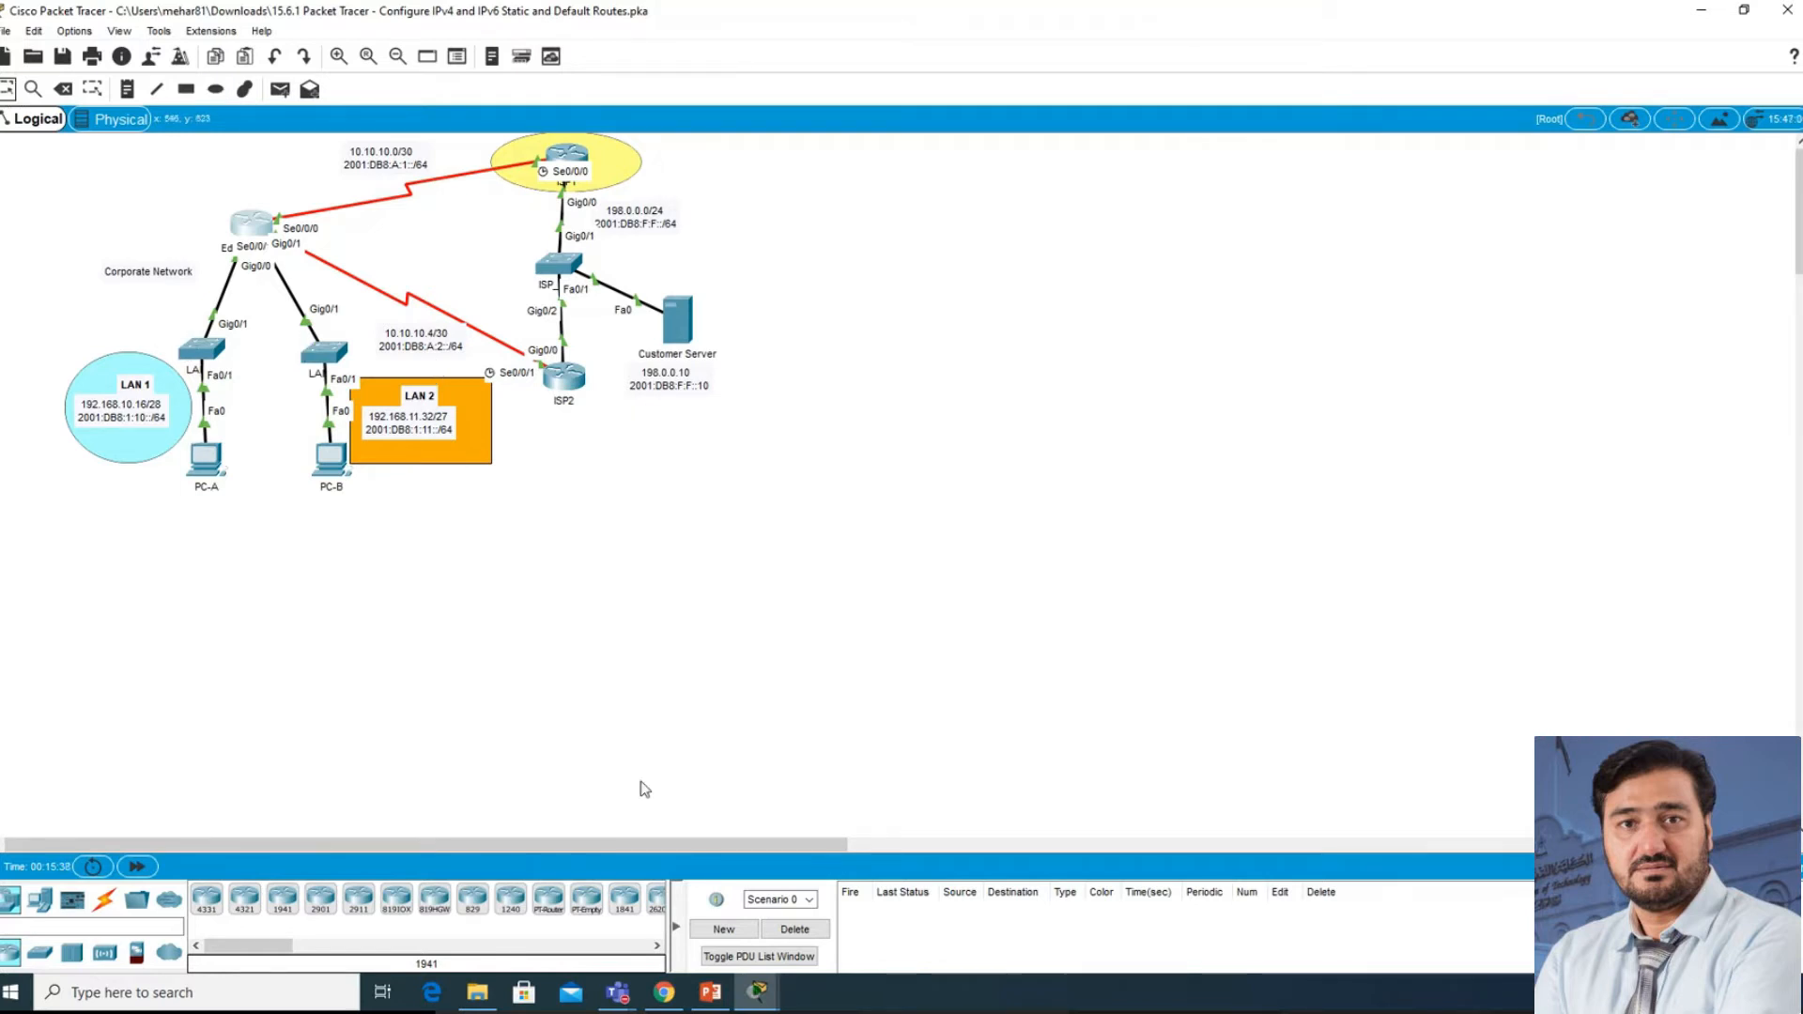
- Reopen the activity instructions and read the Part 3 requirements for ISP1's next-hop IPv4 static routes to the internal LANs
left_click(757, 993)
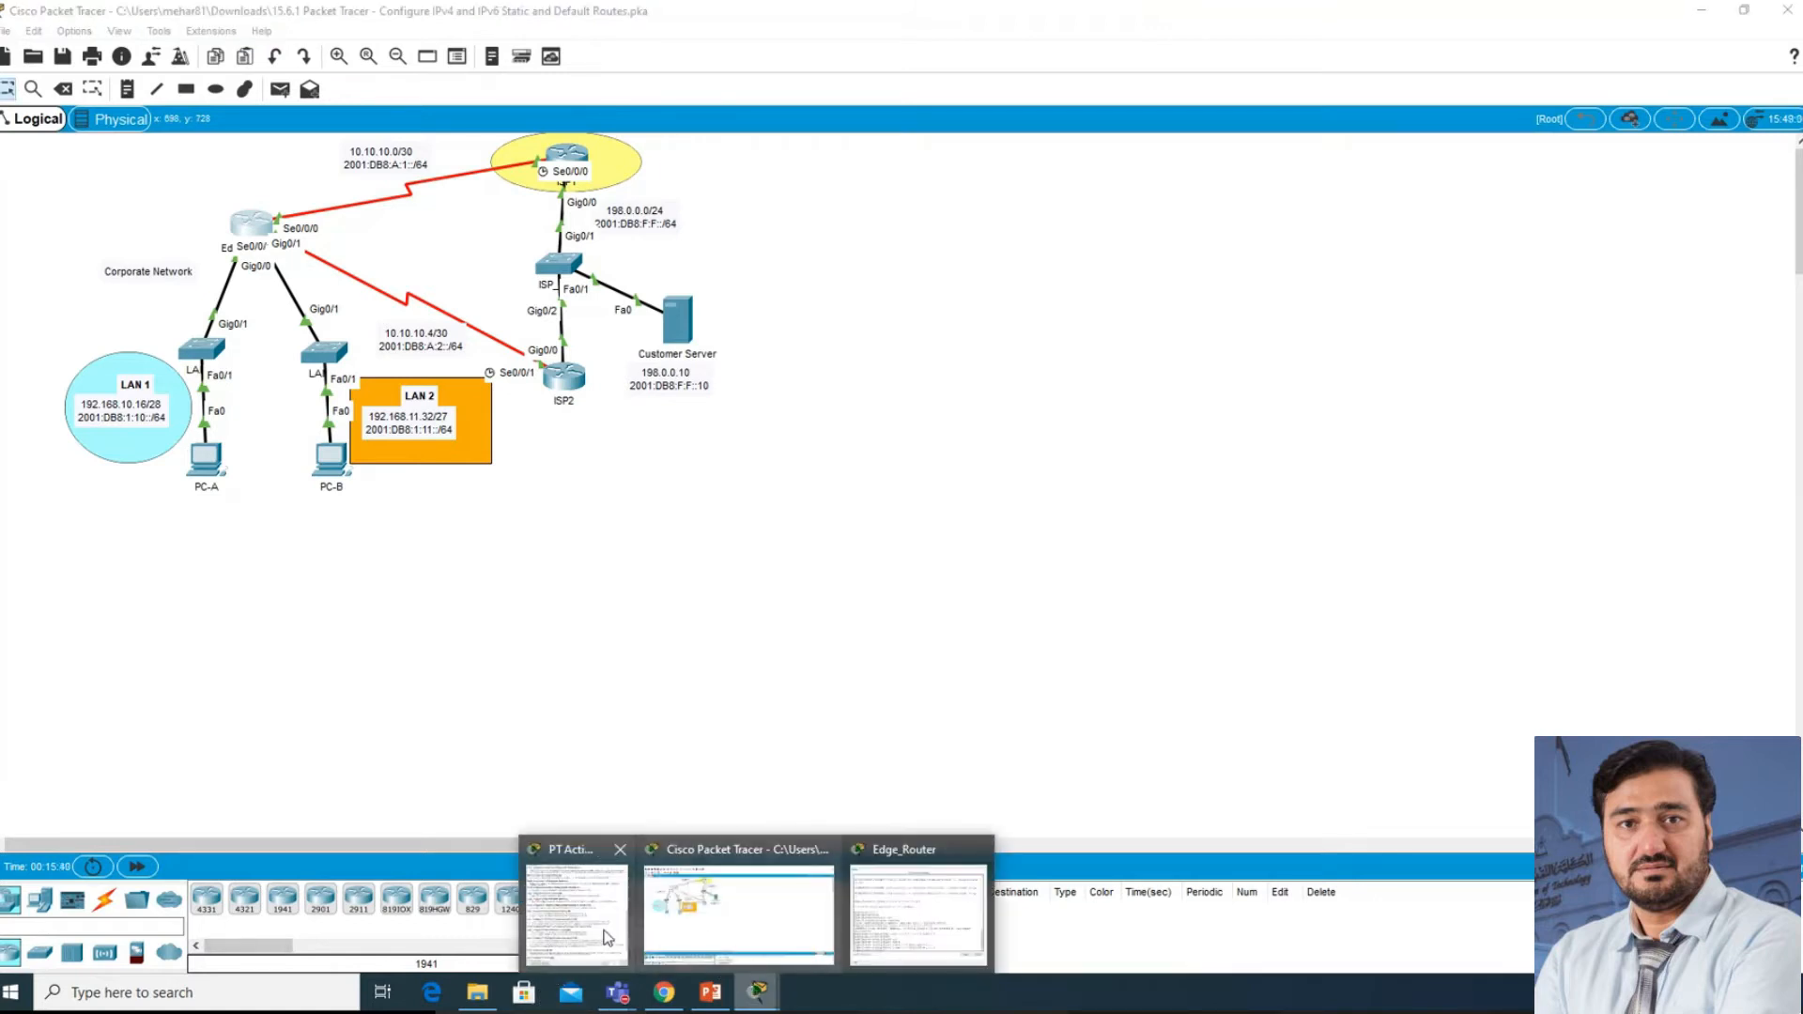
left_click(620, 901)
scroll(967, 542, "down", 2)
left_click_drag(914, 449, 1246, 449)
left_click(1124, 452)
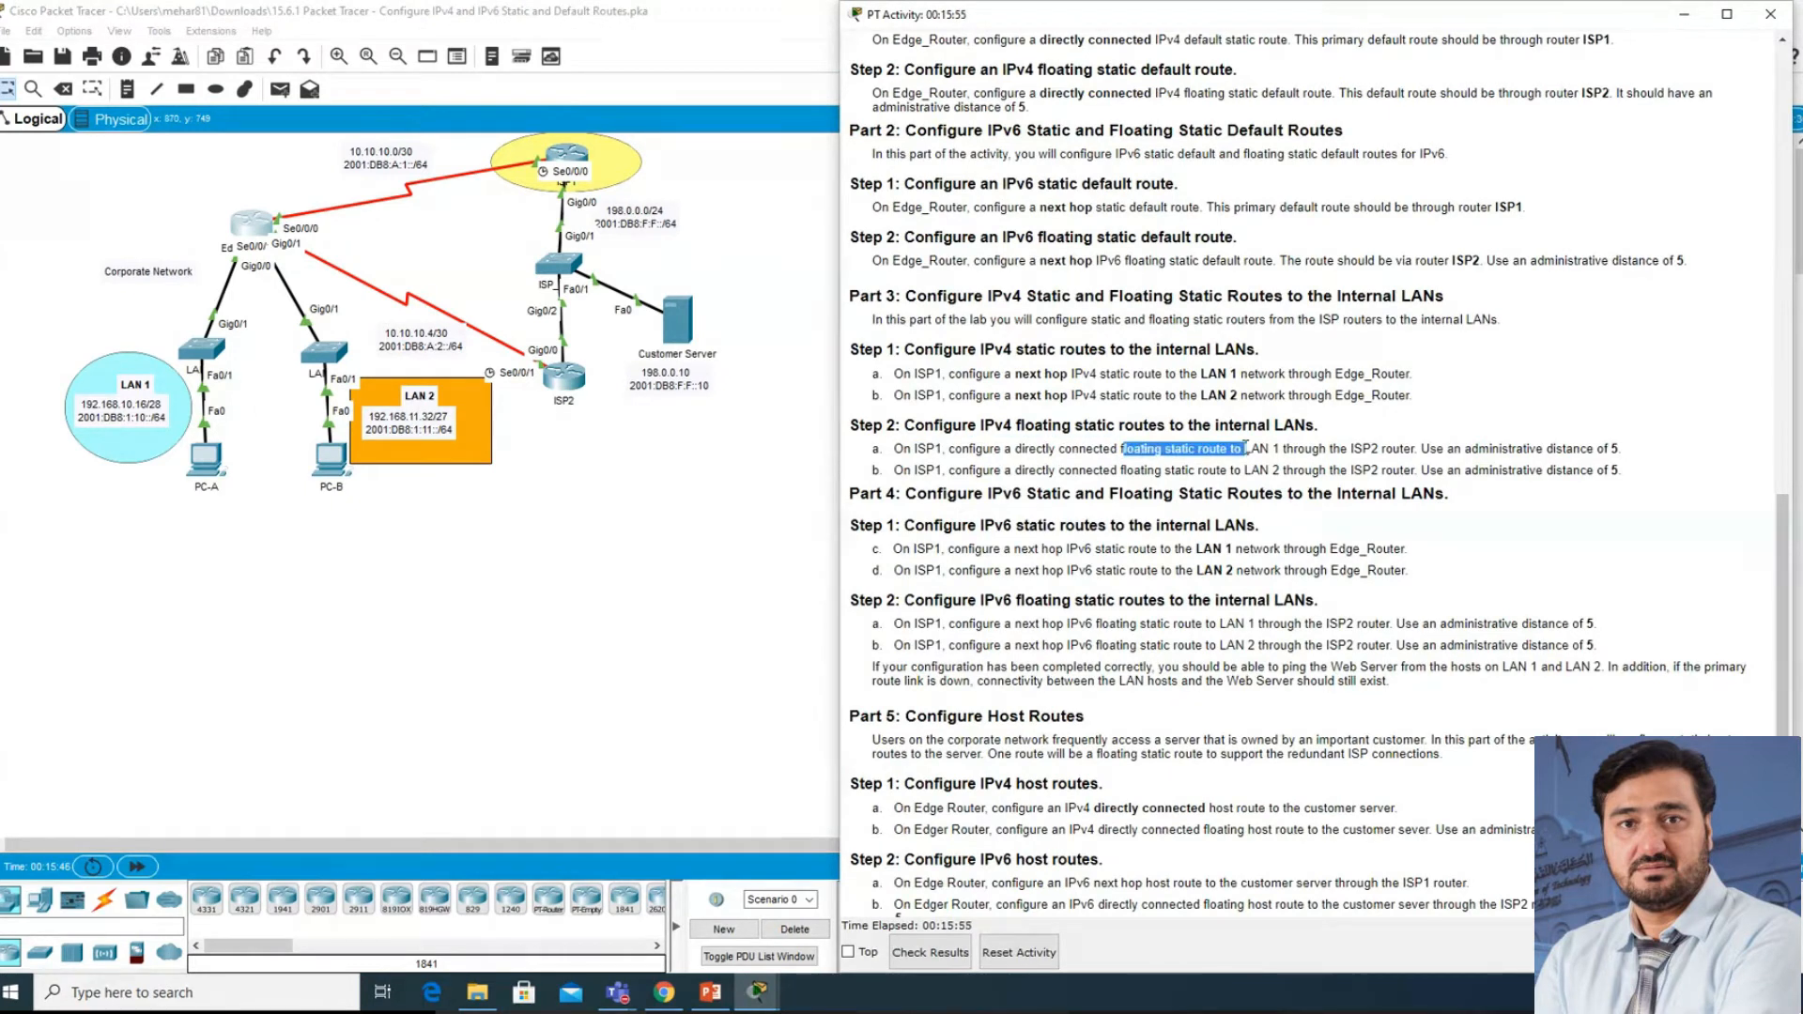
left_click(1170, 392)
left_click_drag(980, 349, 1036, 348)
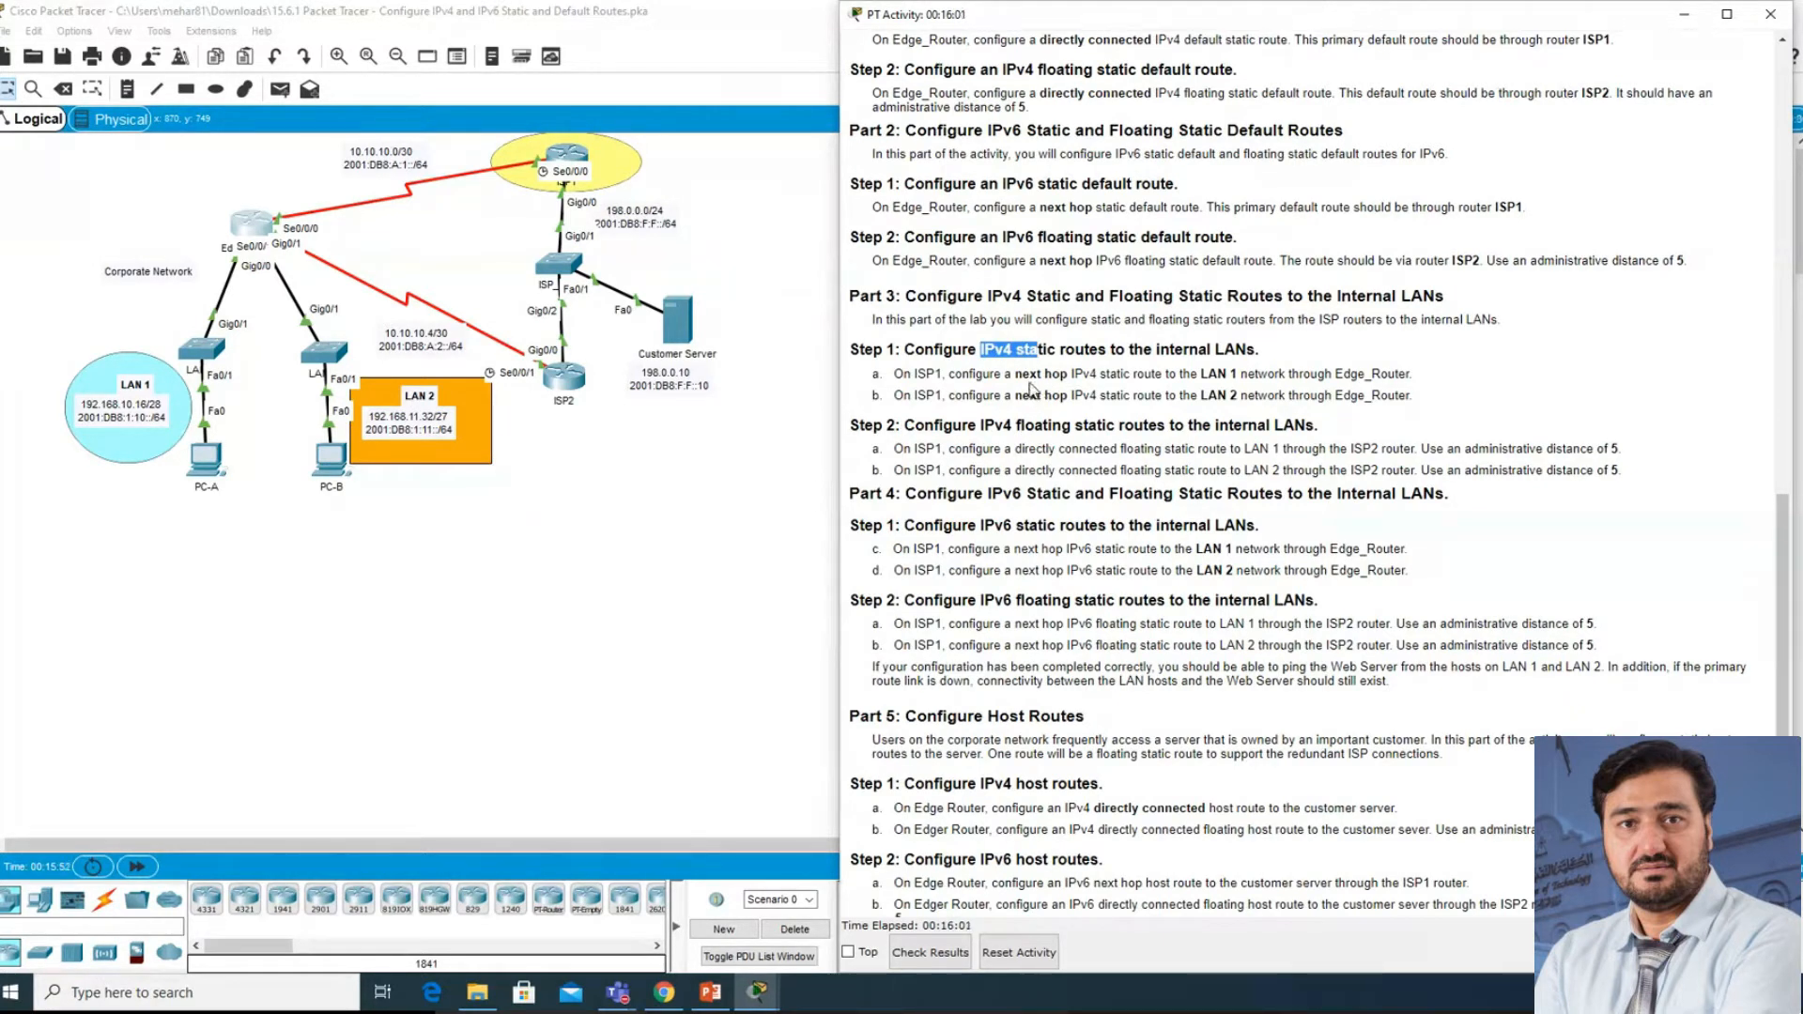
left_click_drag(886, 296, 894, 296)
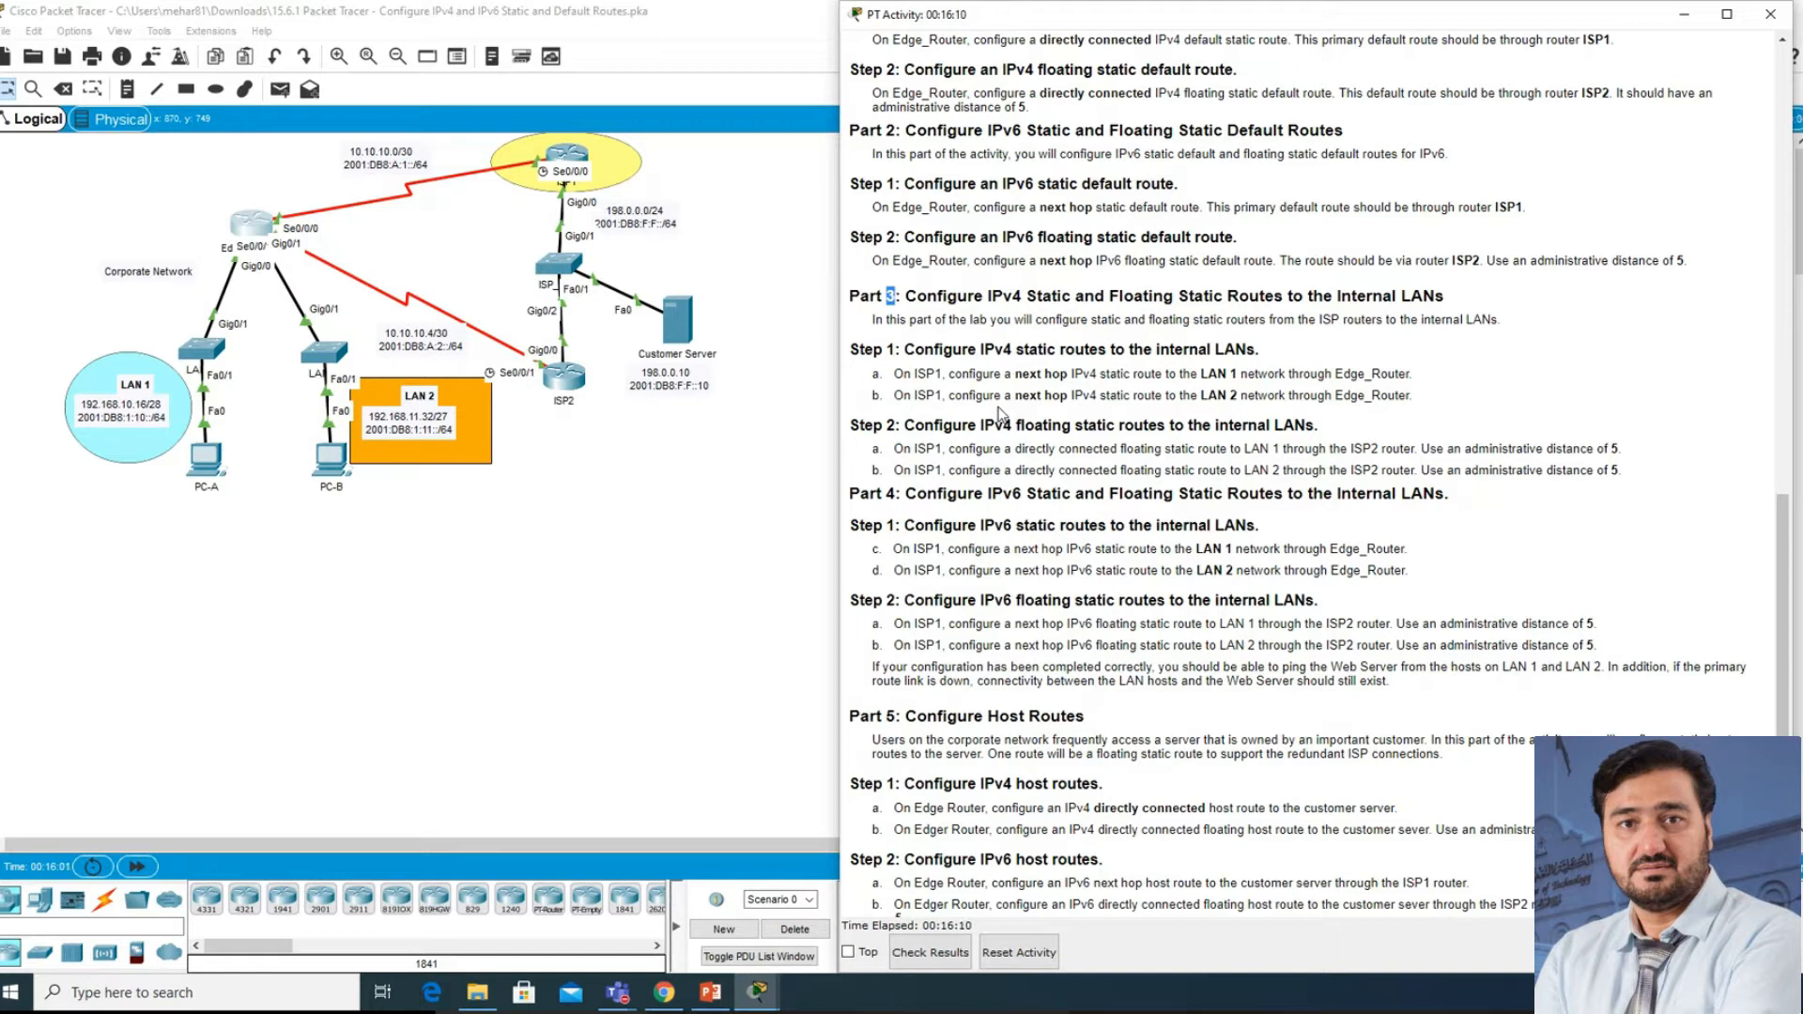
left_click_drag(1020, 374, 1258, 374)
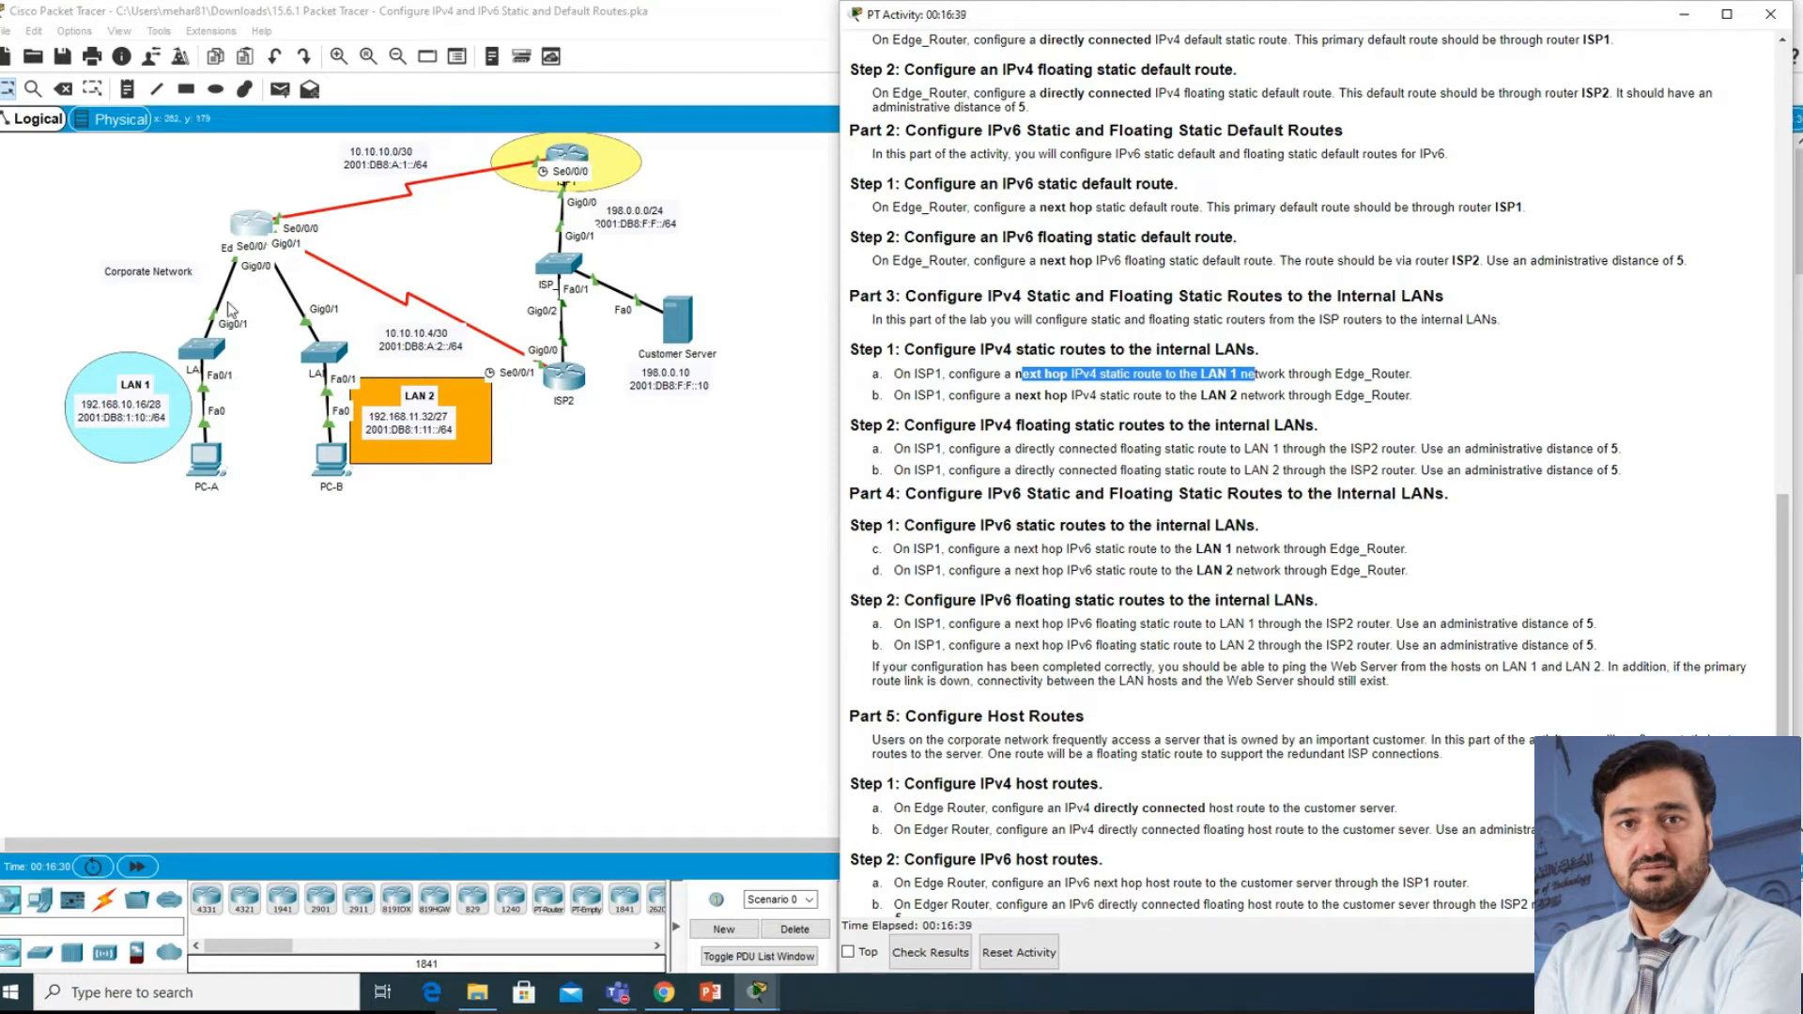
- Open ISP1's command-line console, widen it slightly and move it so that LAN 1 stays visible
left_click(571, 158)
left_click_drag(591, 260, 411, 129)
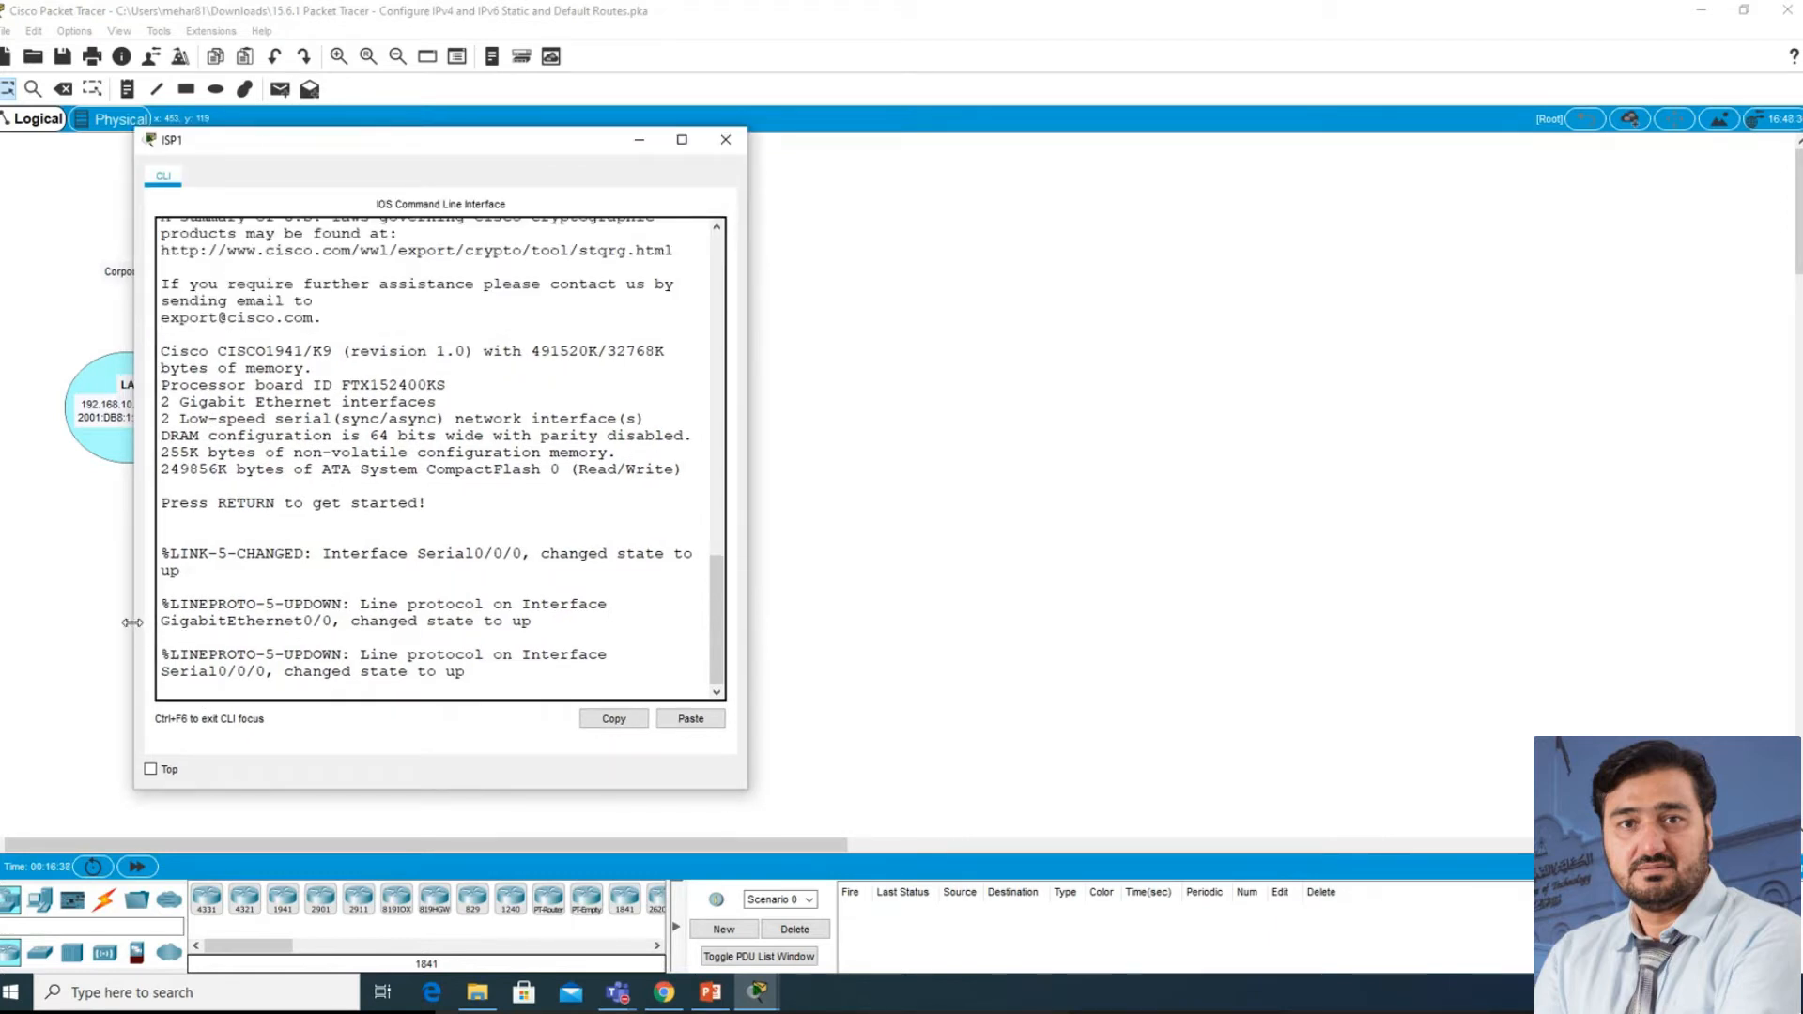
left_click_drag(134, 620, 74, 612)
left_click_drag(376, 140, 571, 172)
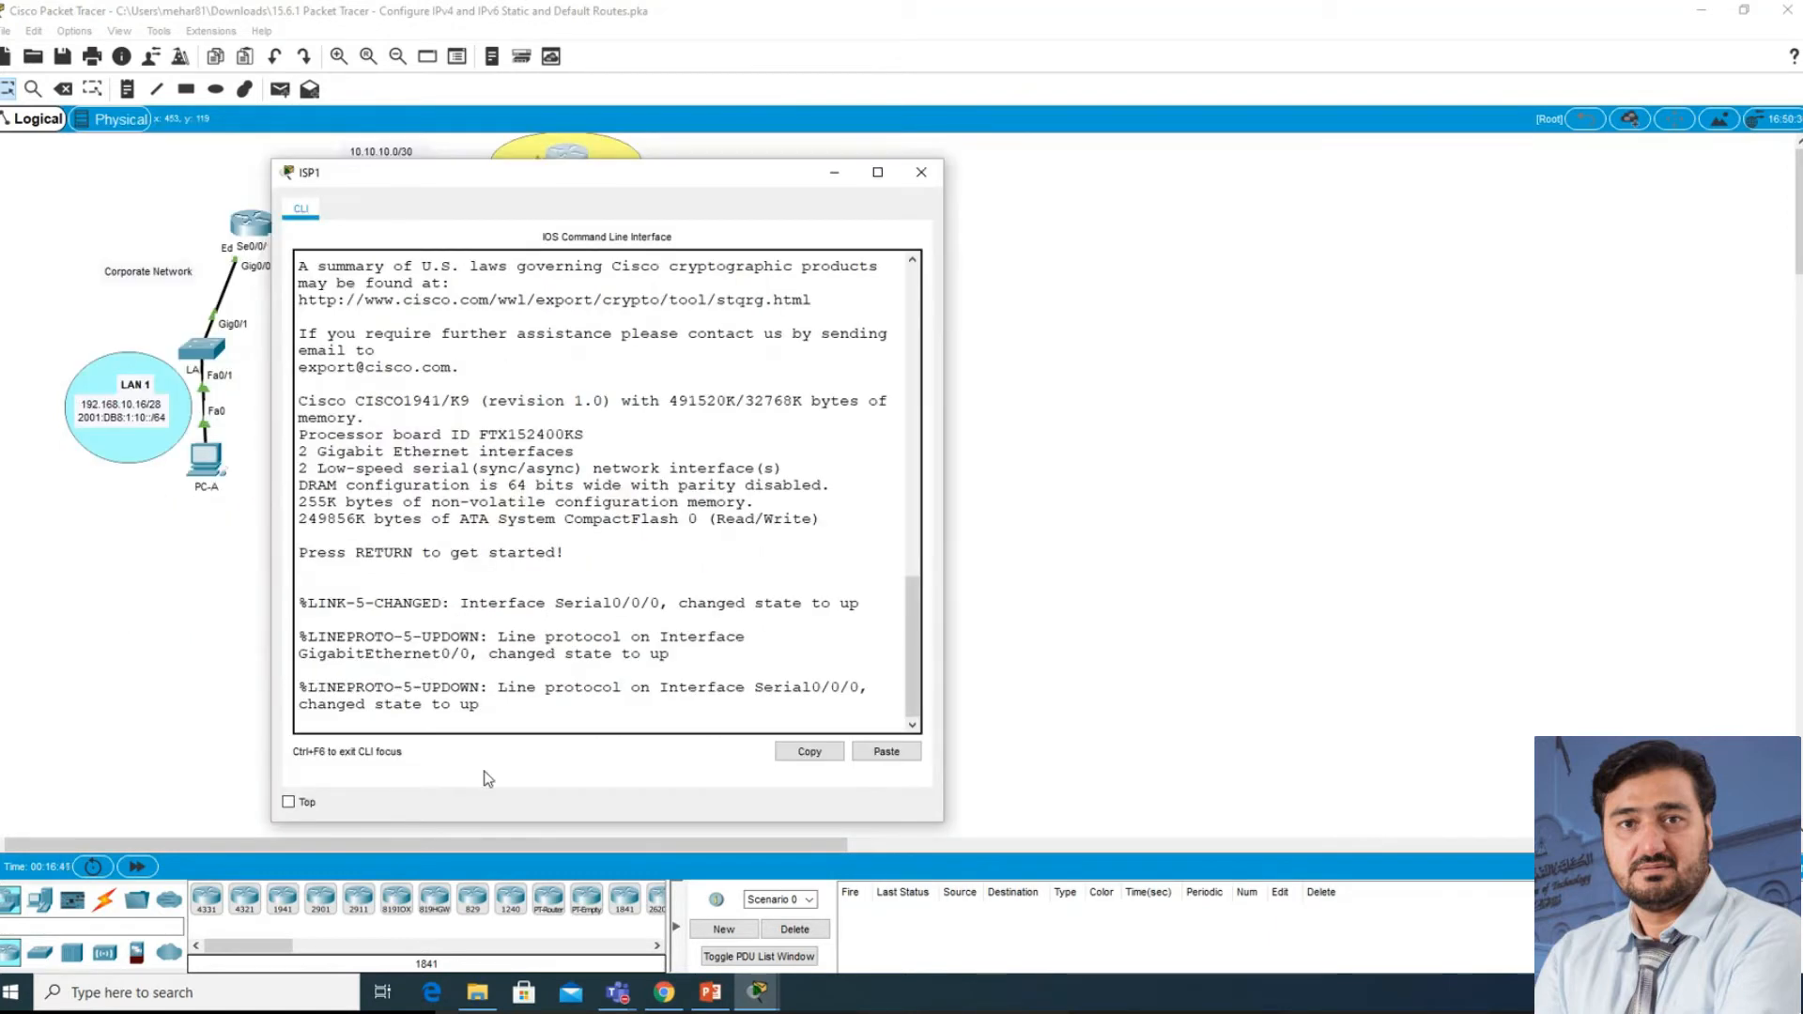
- Enter privileged EXEC mode on ISP1 and go into global configuration mode with configure terminal
key("Return")
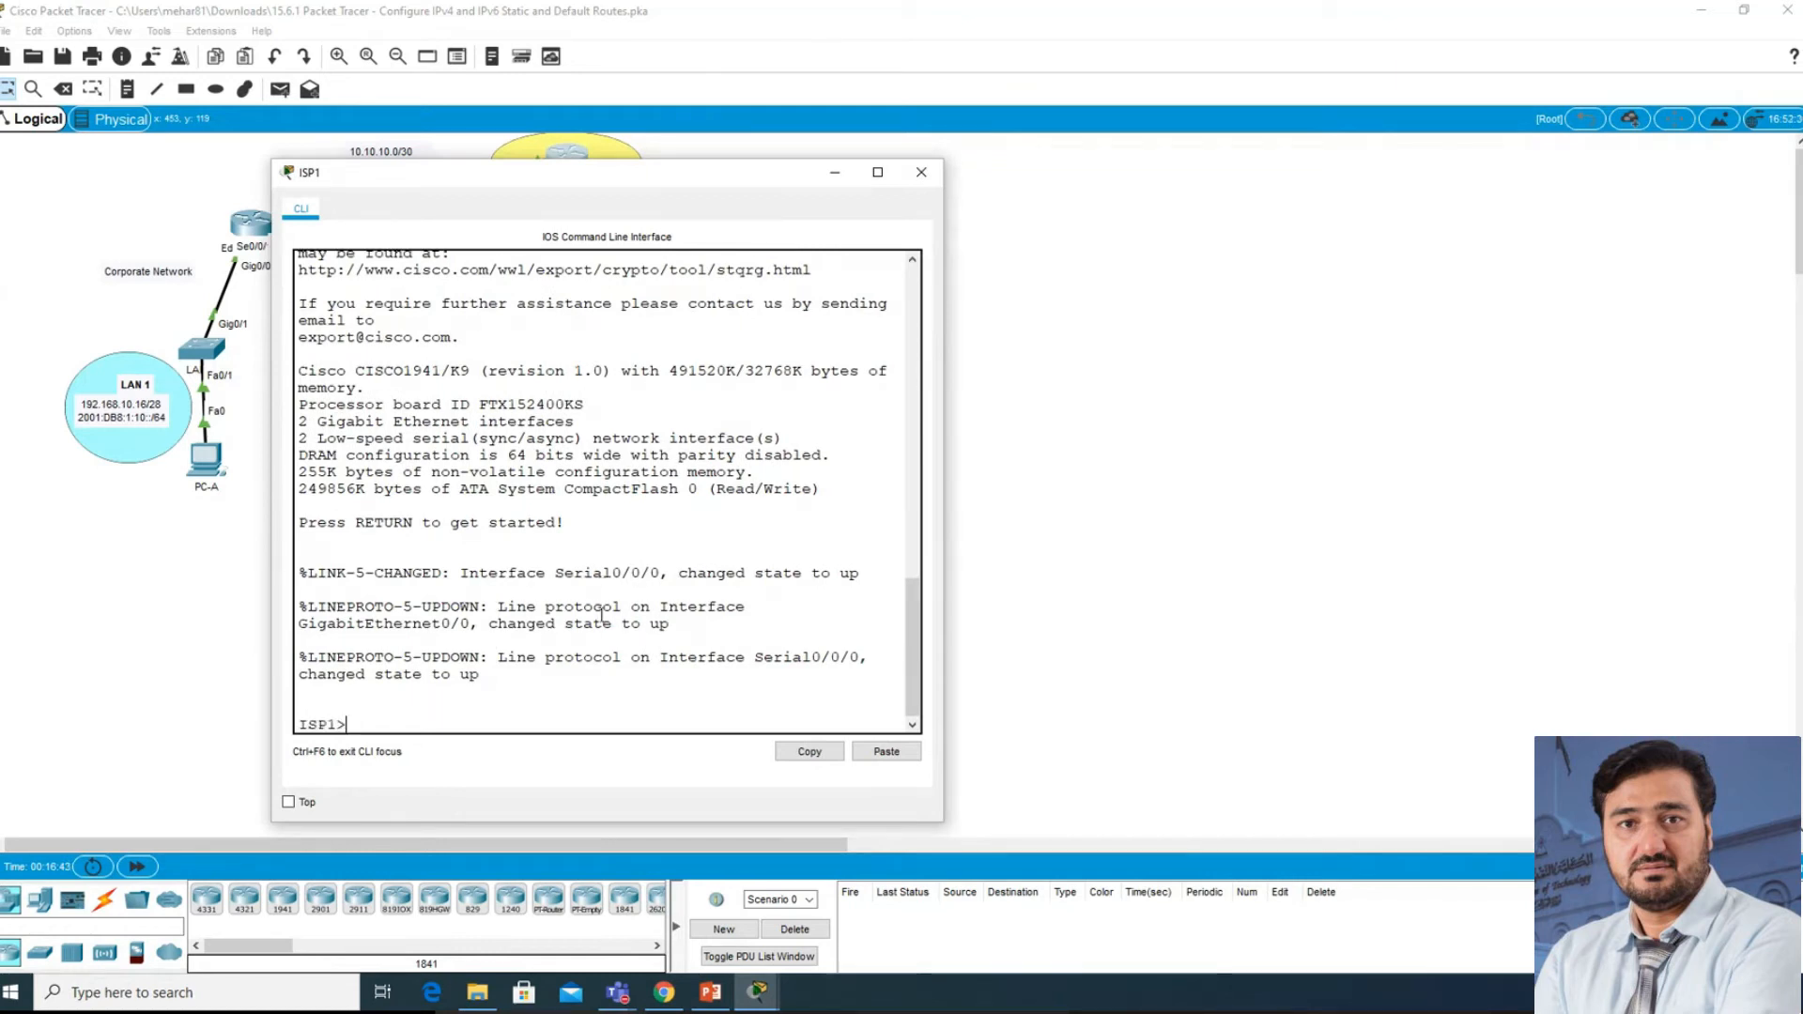
type("en")
key("Return")
type("conf")
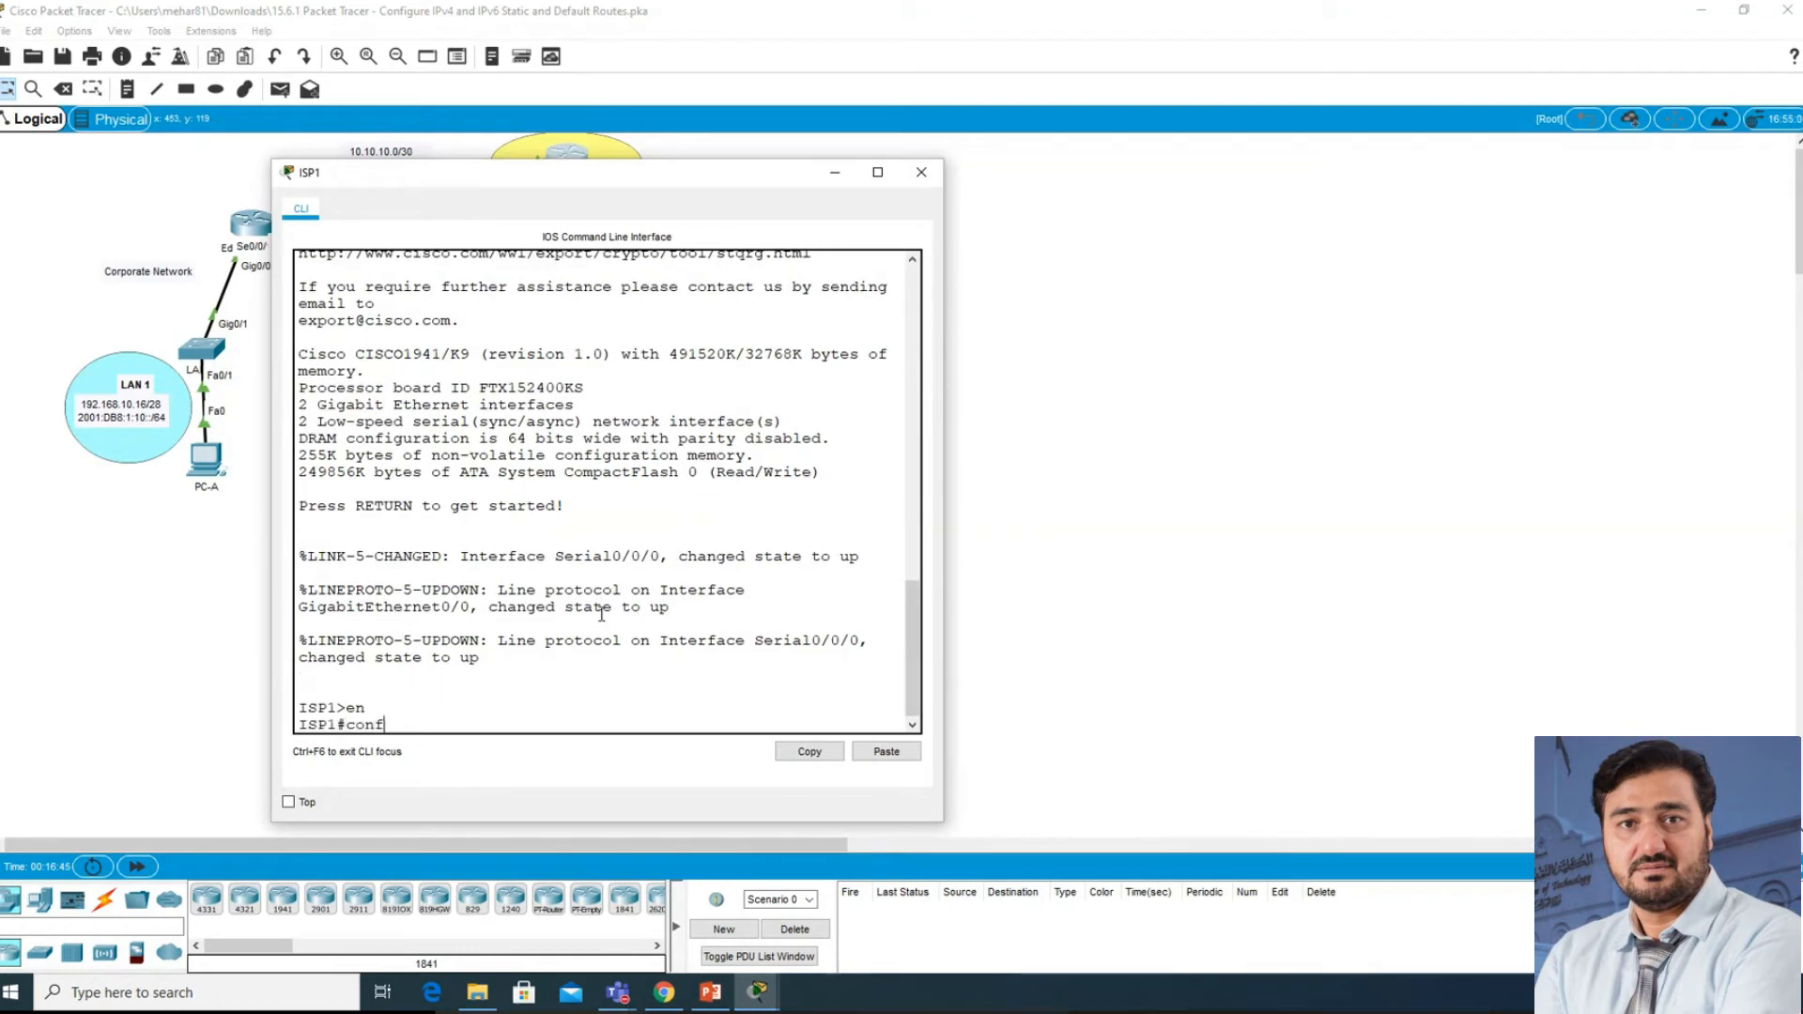
key("Tab")
type("ter")
key("Tab")
key("Return")
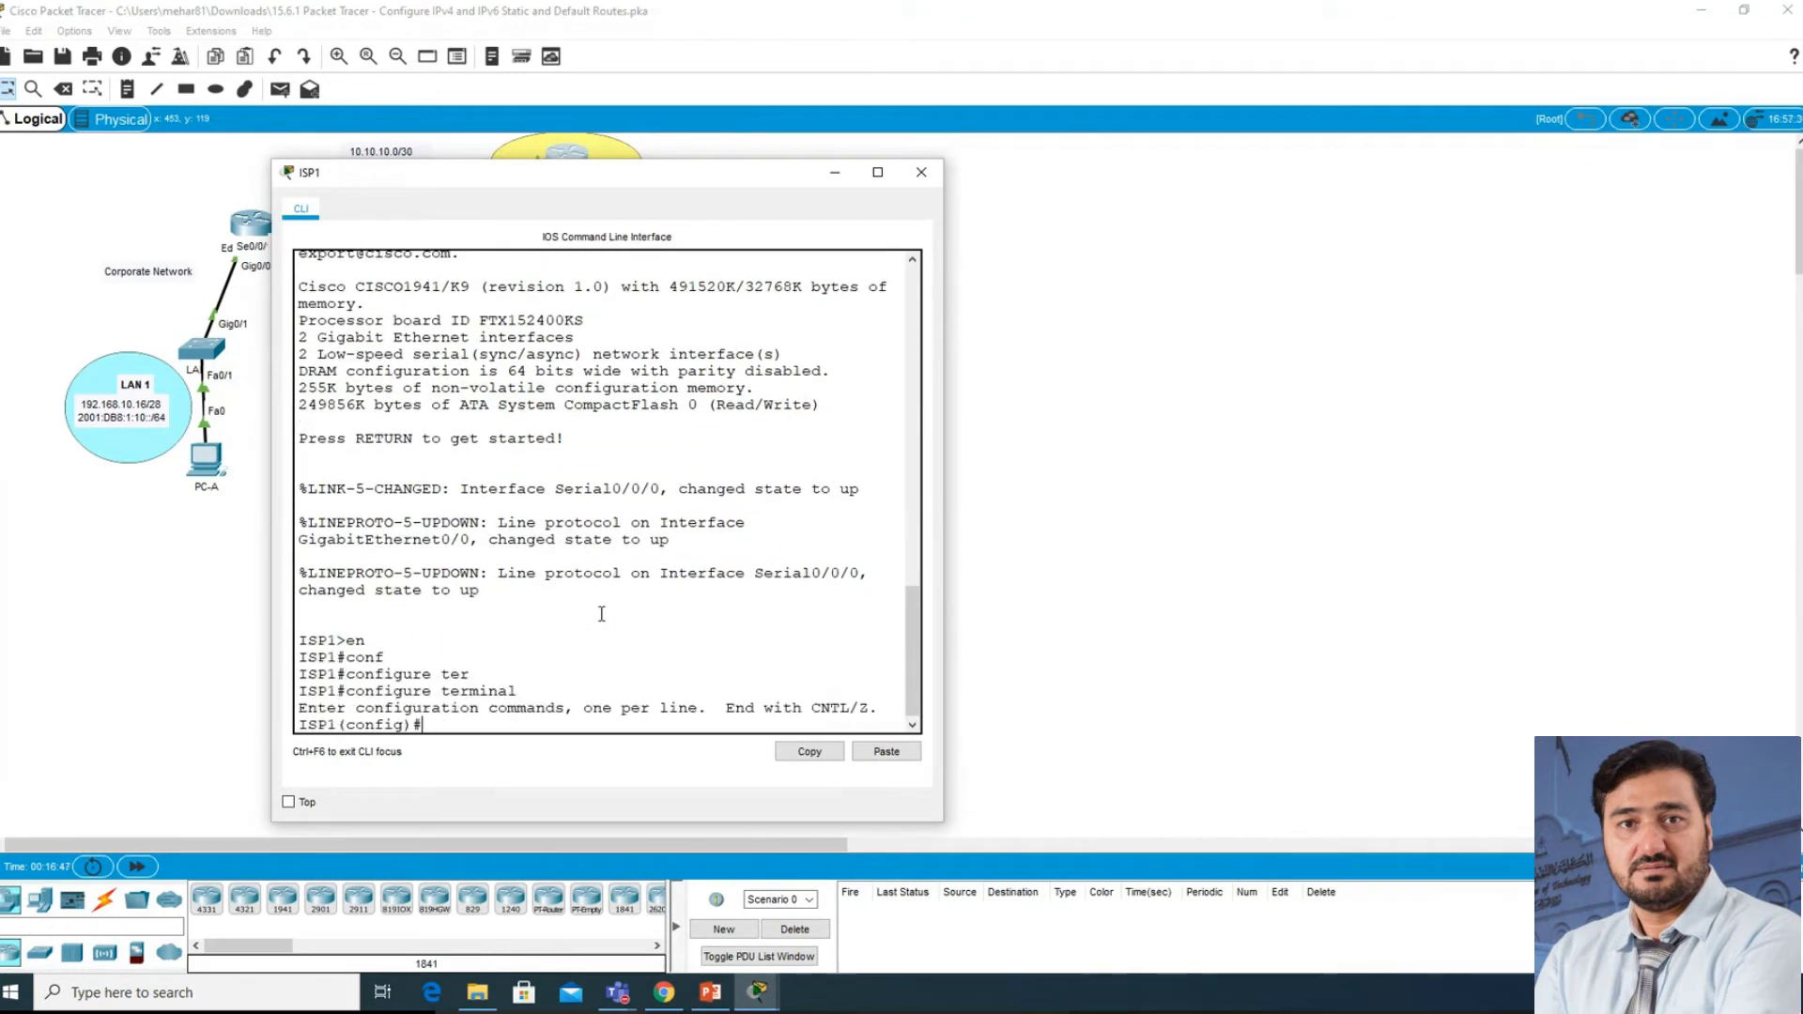
- Begin ISP1's IPv4 static route to LAN 1 with ip route 192.168.10.16 255.255.255.240, keeping the topology visible beside a wider console
type("ip rou")
key("Tab")
type("t")
key("Tab")
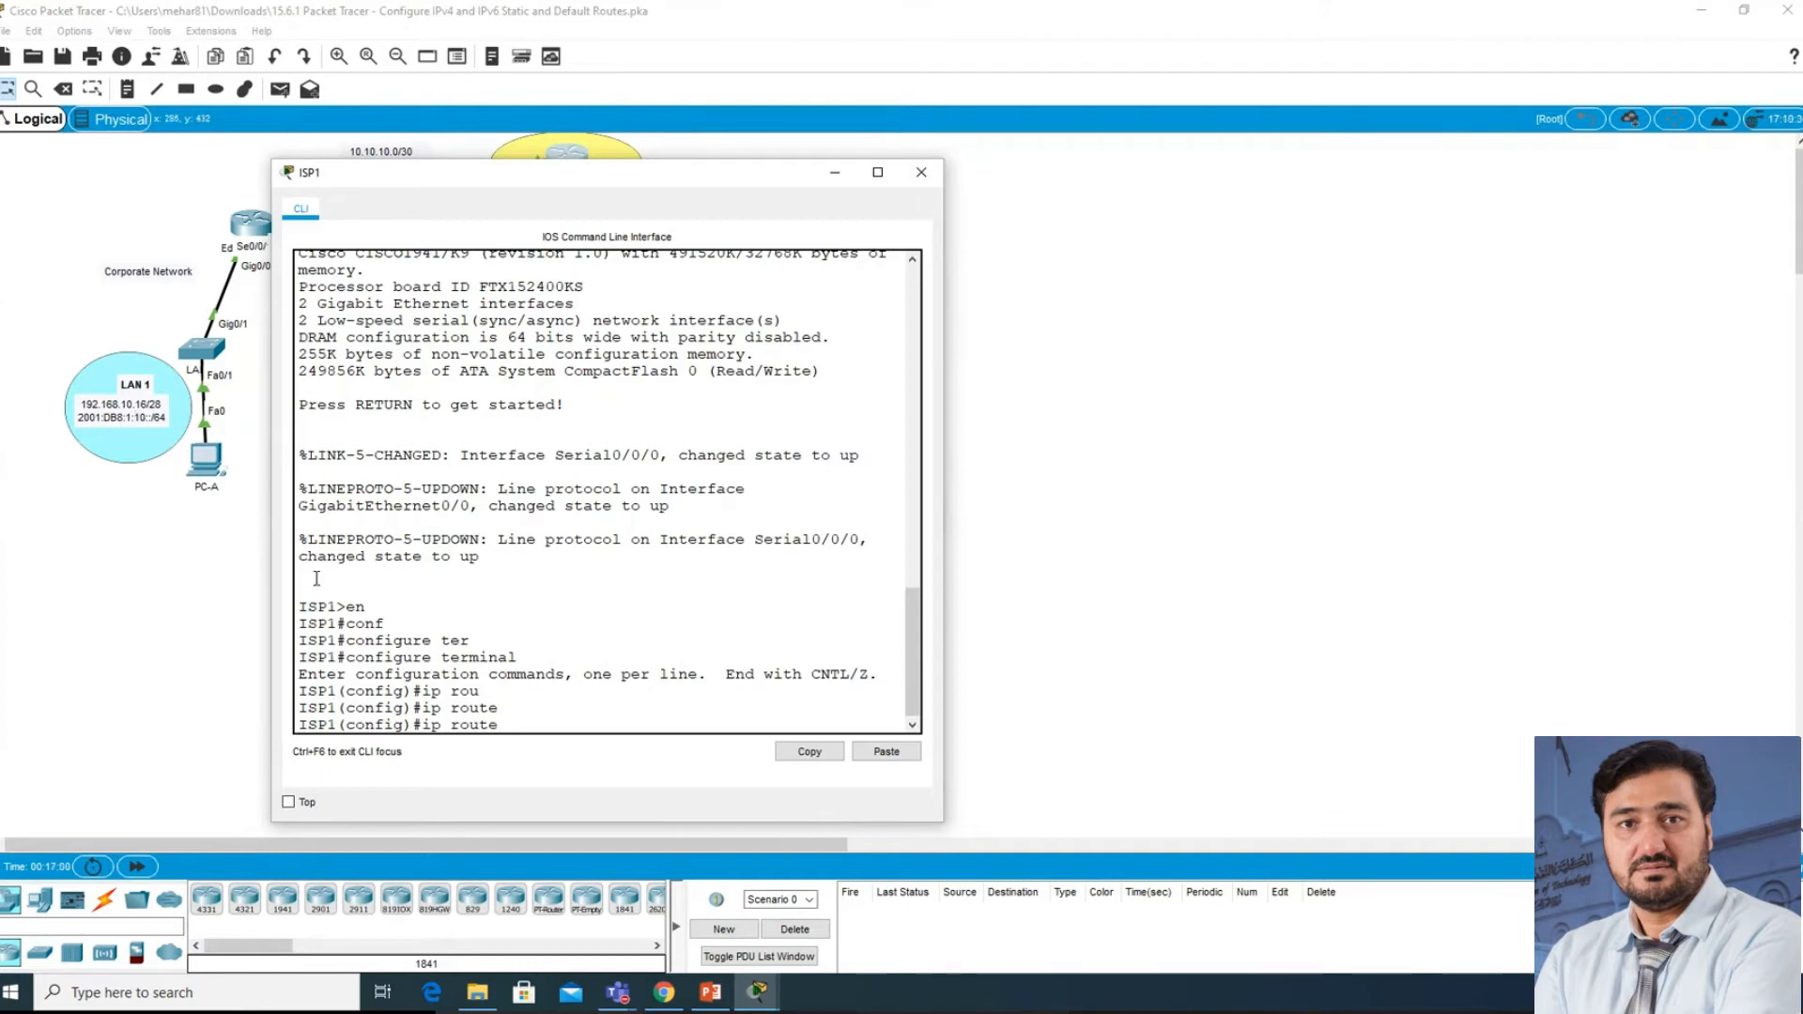
left_click_drag(437, 176, 560, 297)
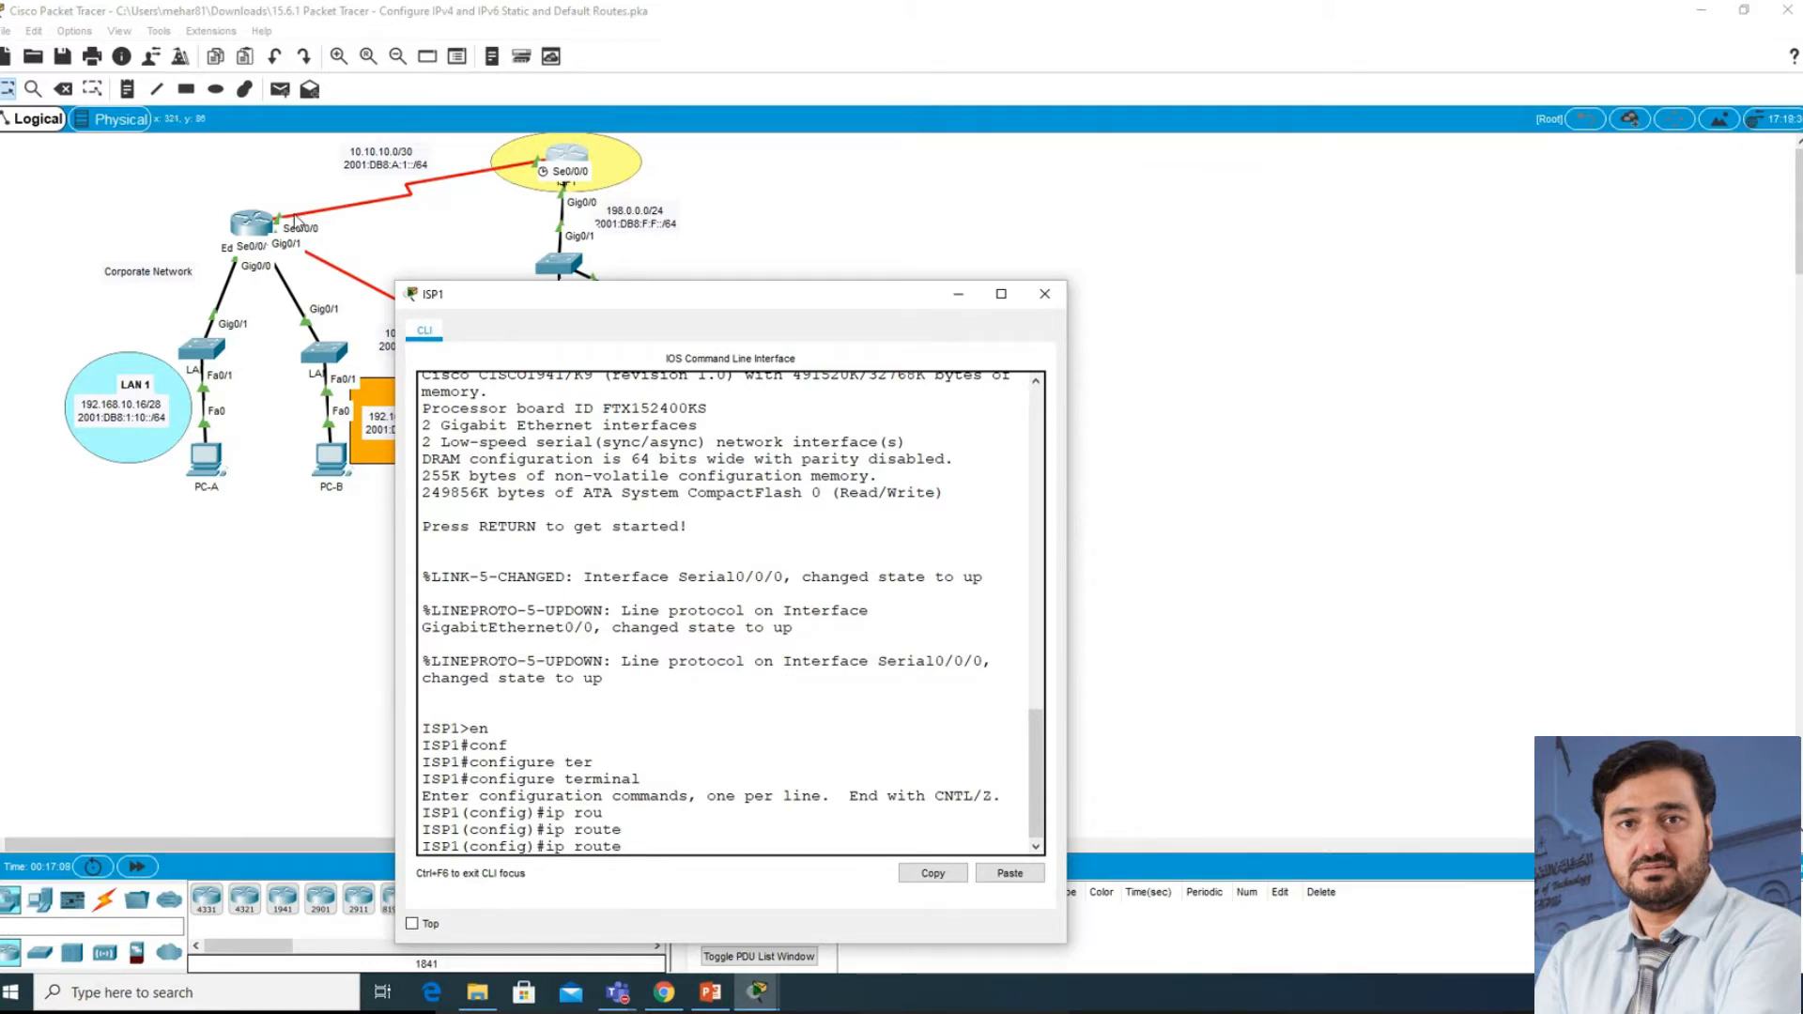
left_click_drag(475, 295, 495, 212)
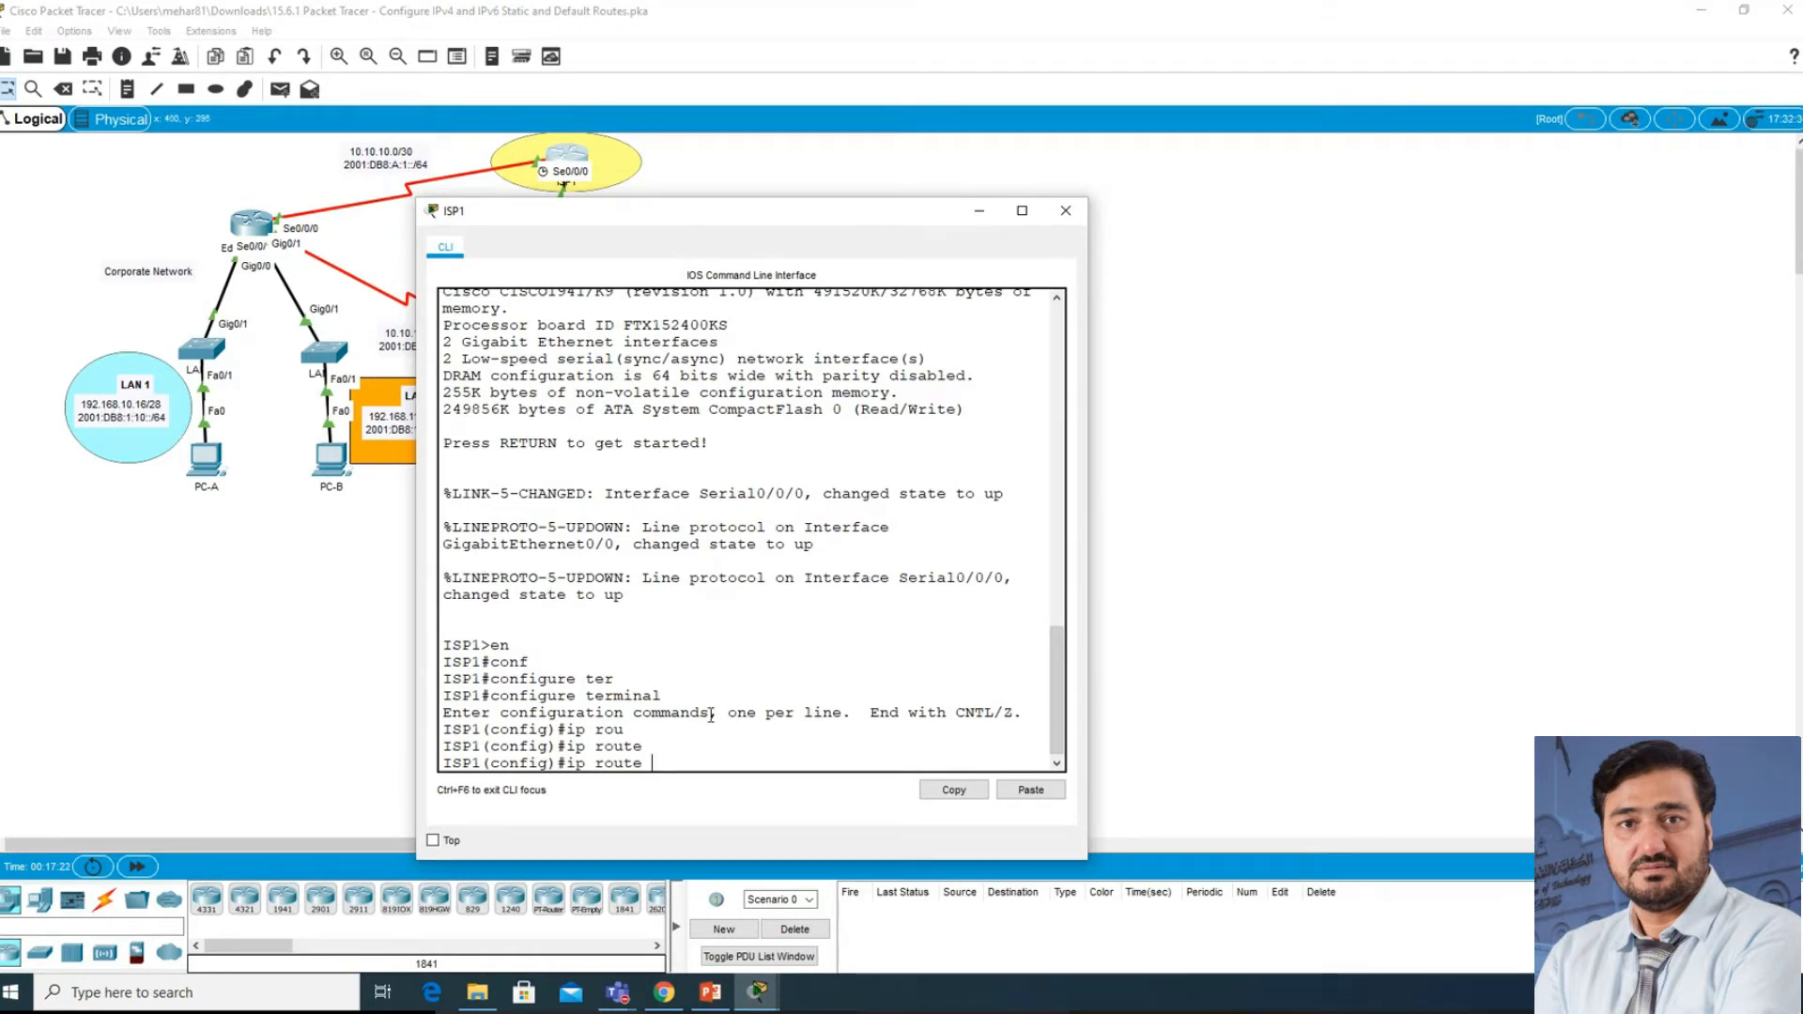
type("192.168.10.16")
type("255.255.2")
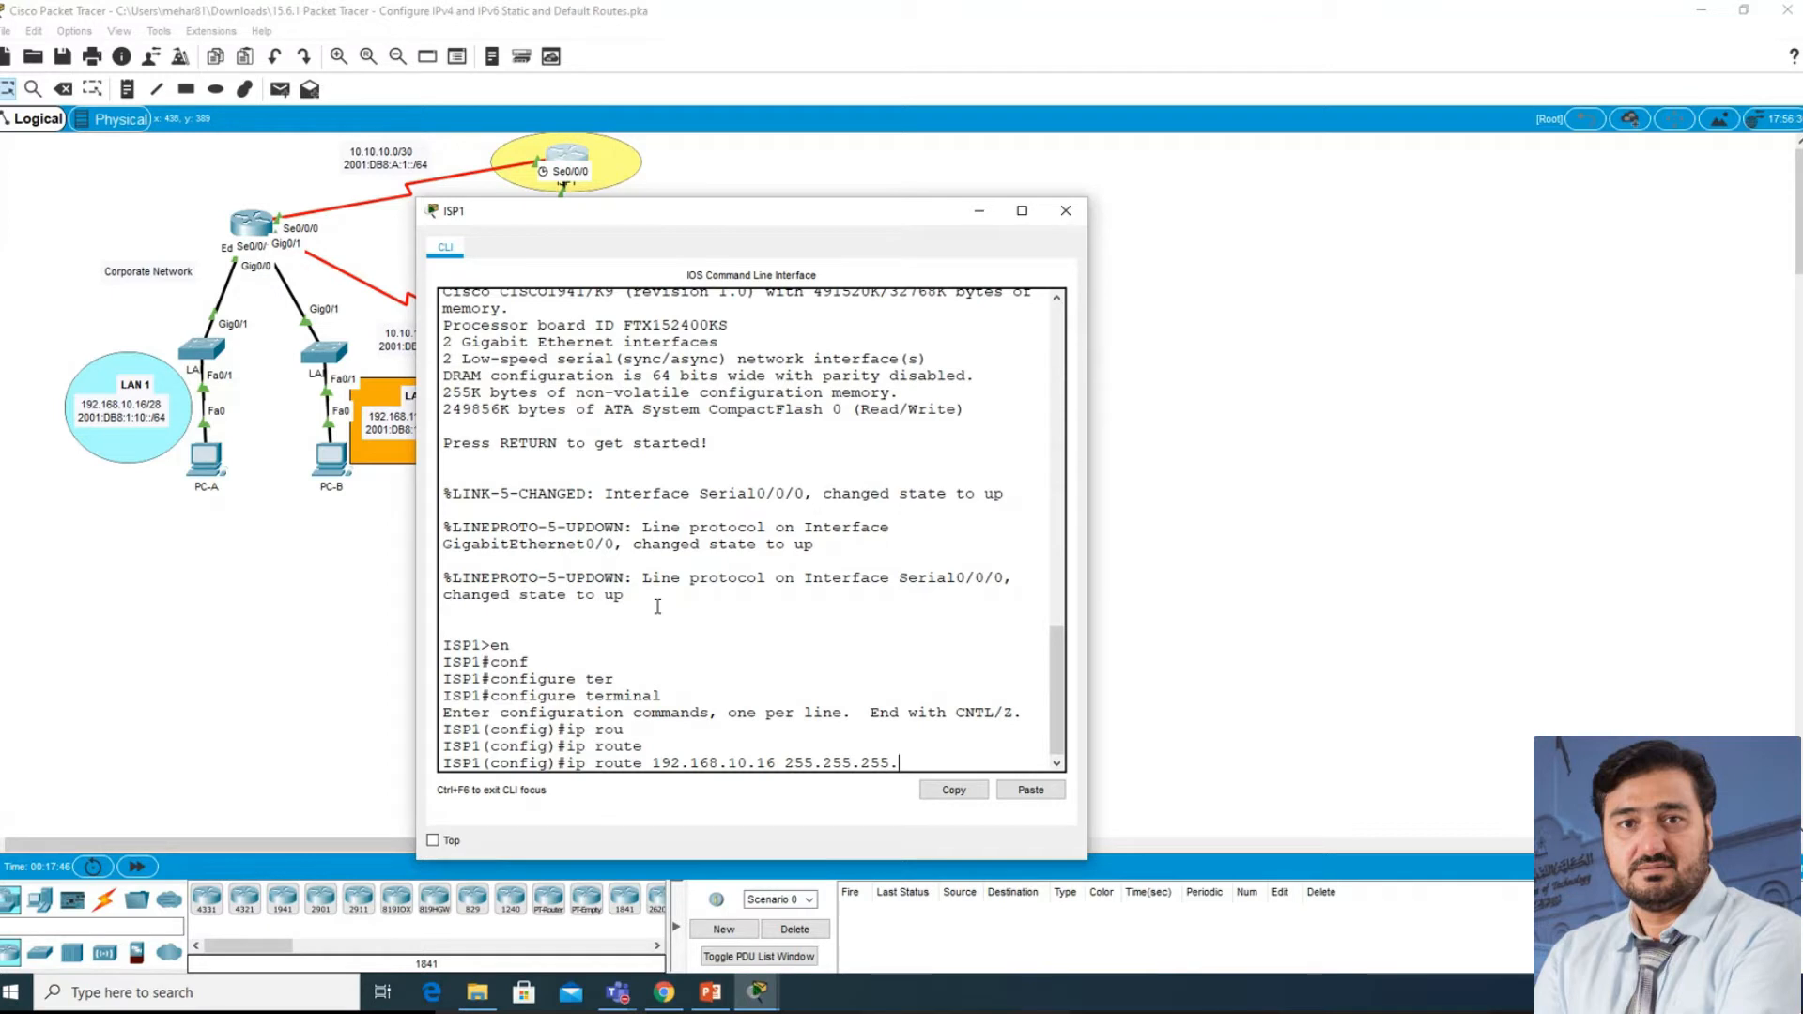
type("55.240")
left_click_drag(1087, 620, 1123, 620)
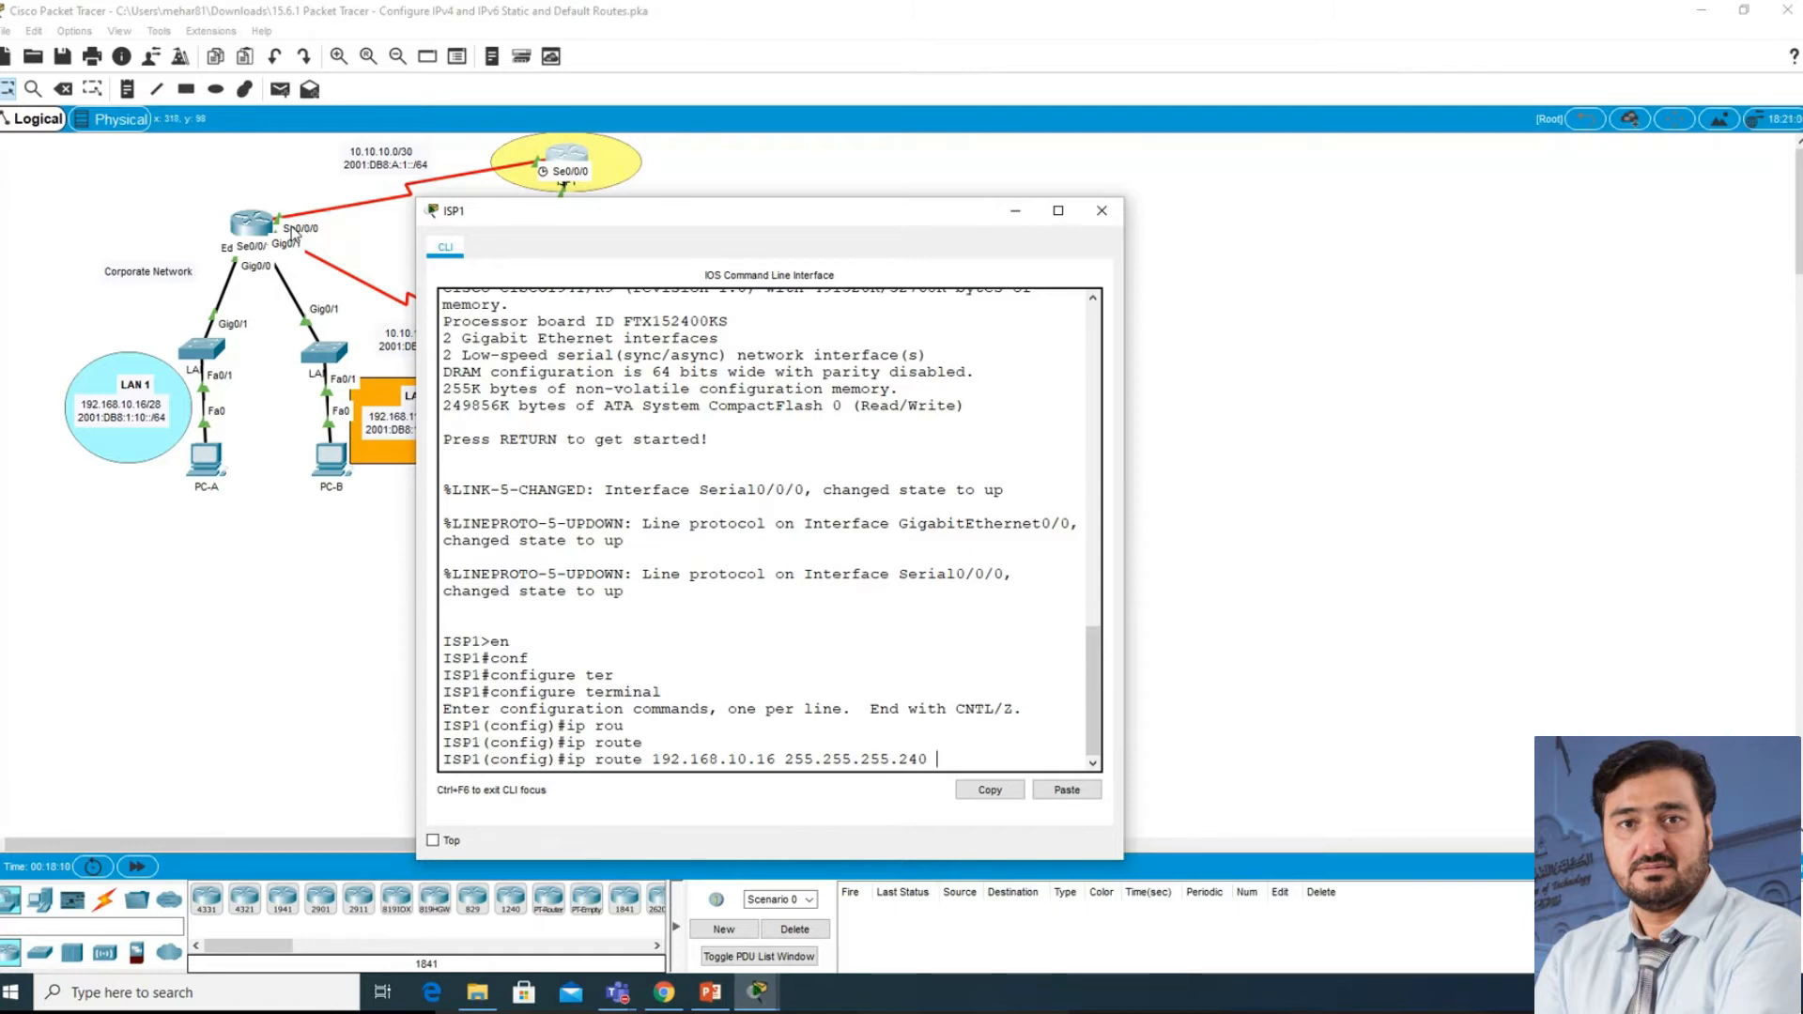
- Copy Edge_Router's S0/0/0 address 10.10.10.2 from the addressing table as the next hop and run ISP1's LAN 1 route command
left_click(757, 991)
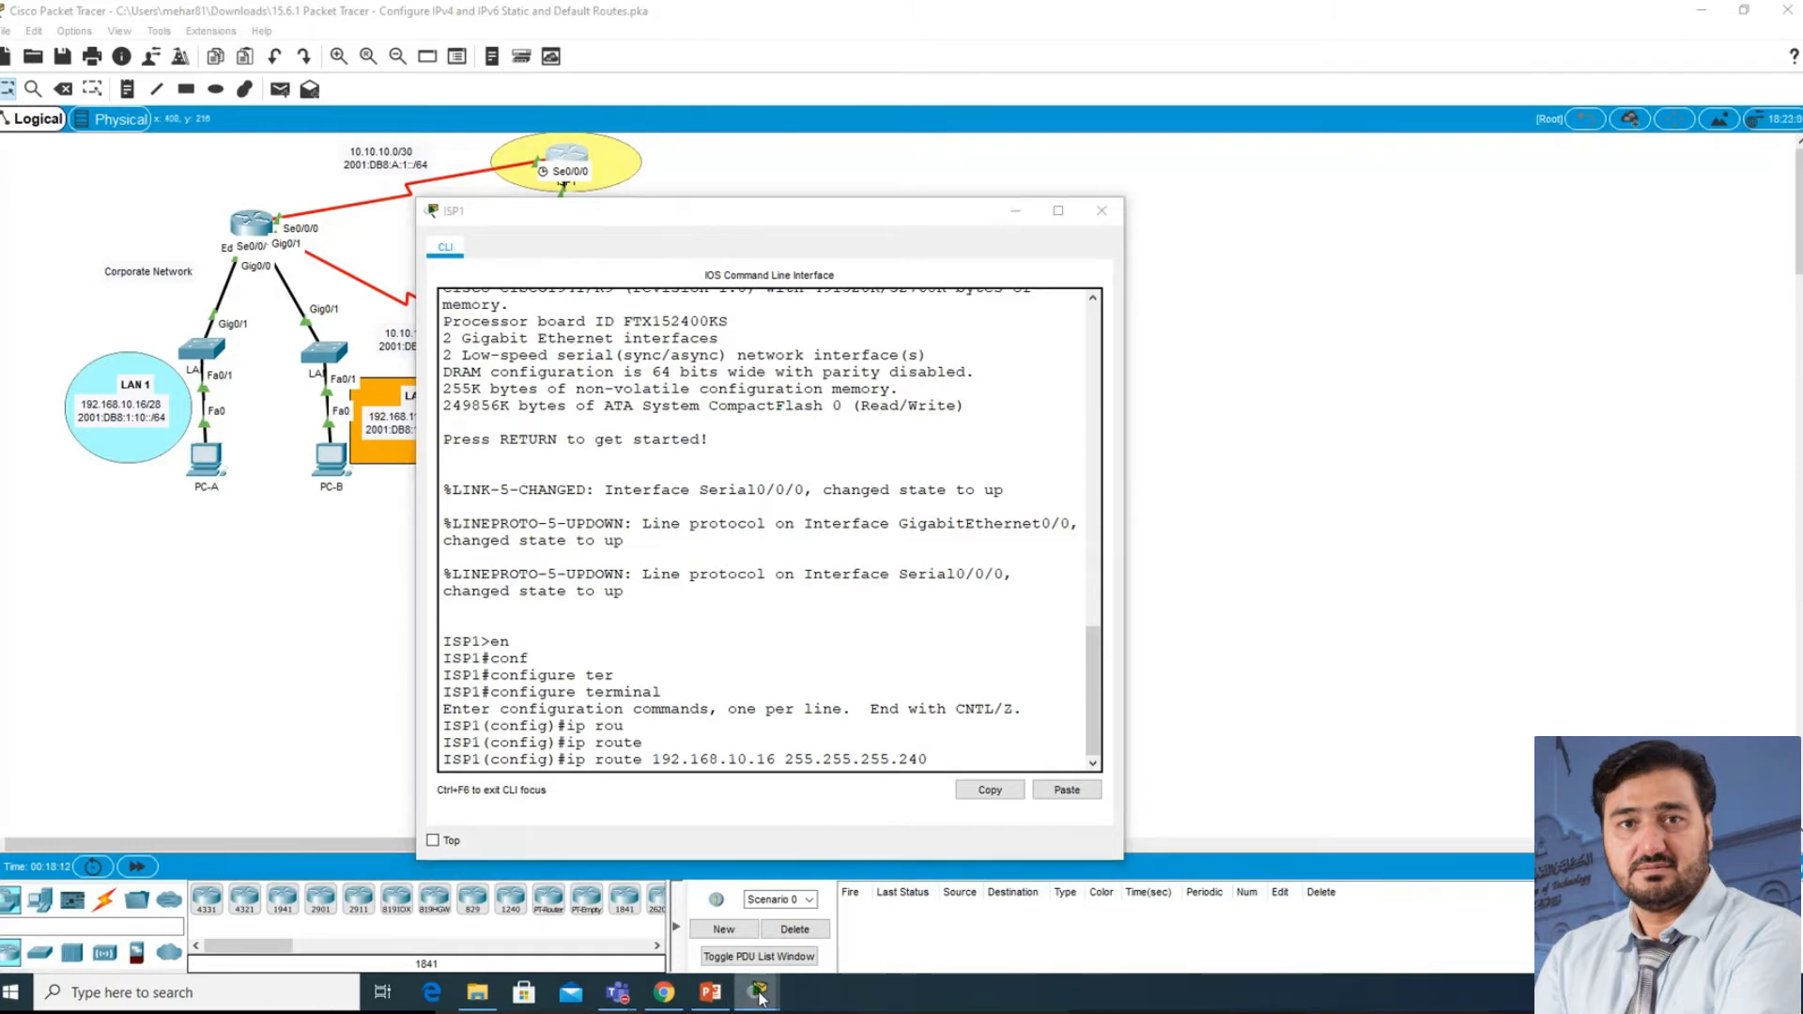
left_click(550, 887)
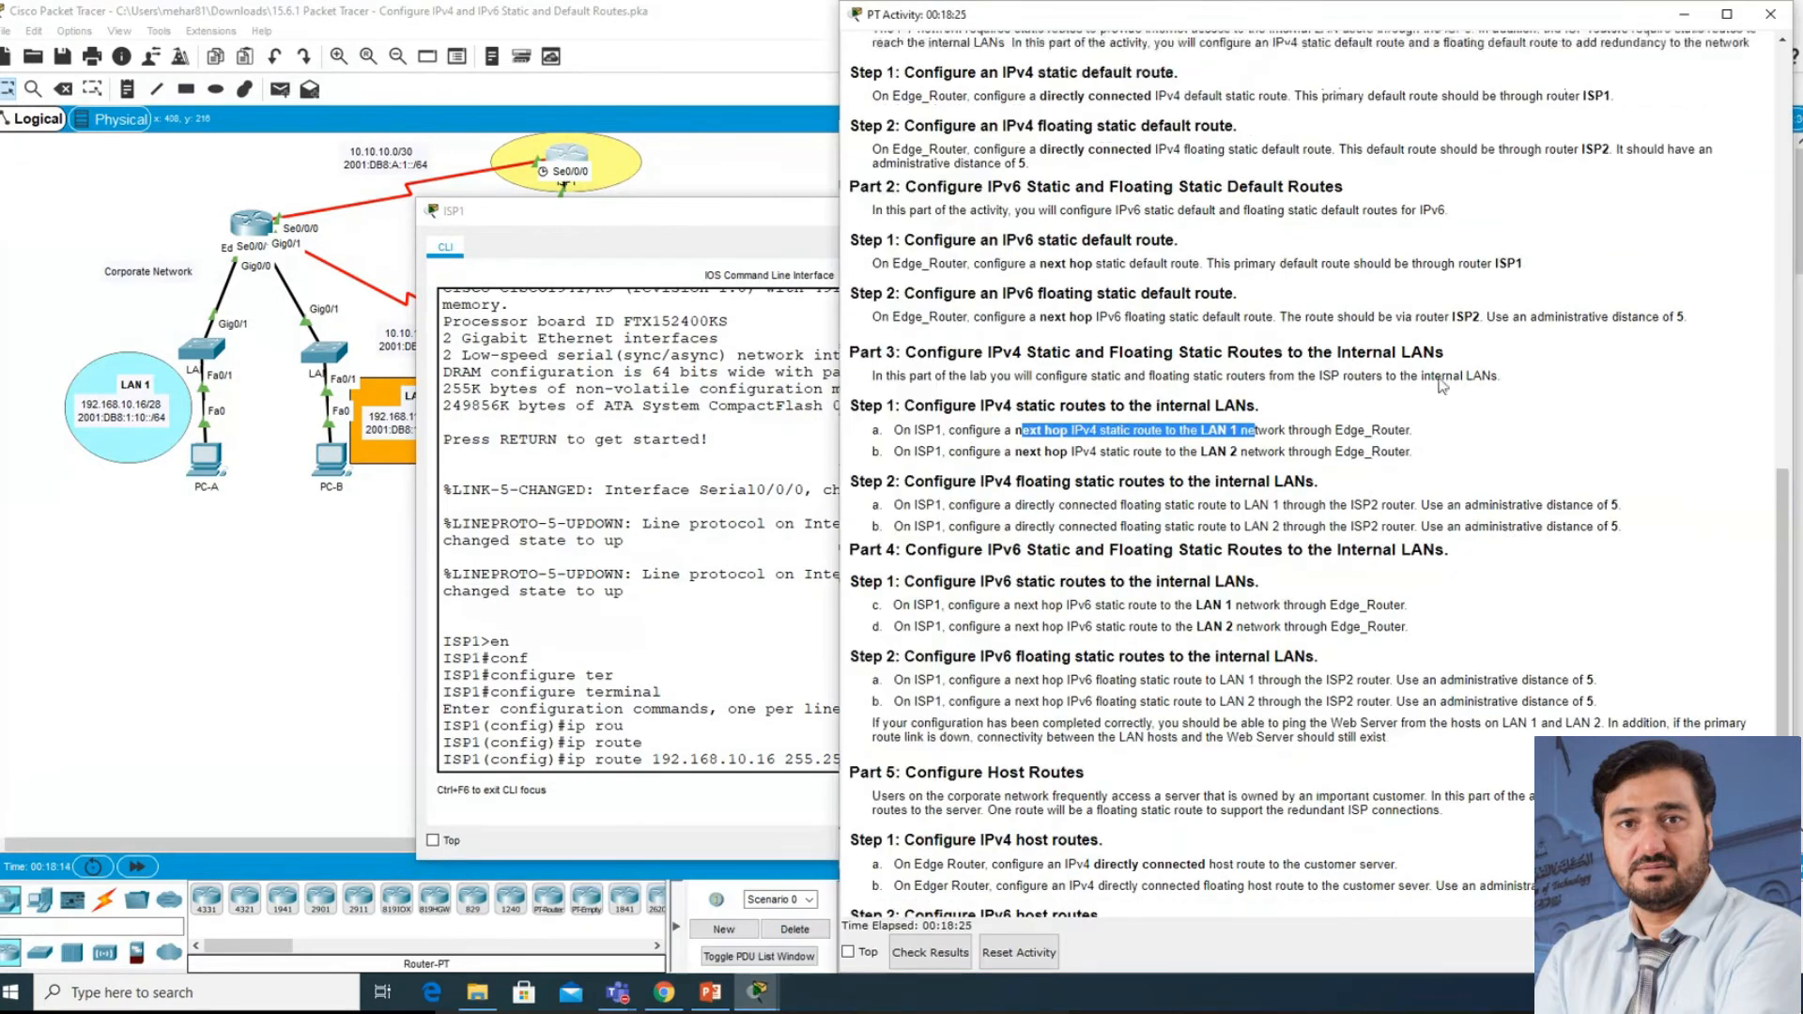
scroll(1334, 515, "up", 8)
scroll(1334, 514, "up", 3)
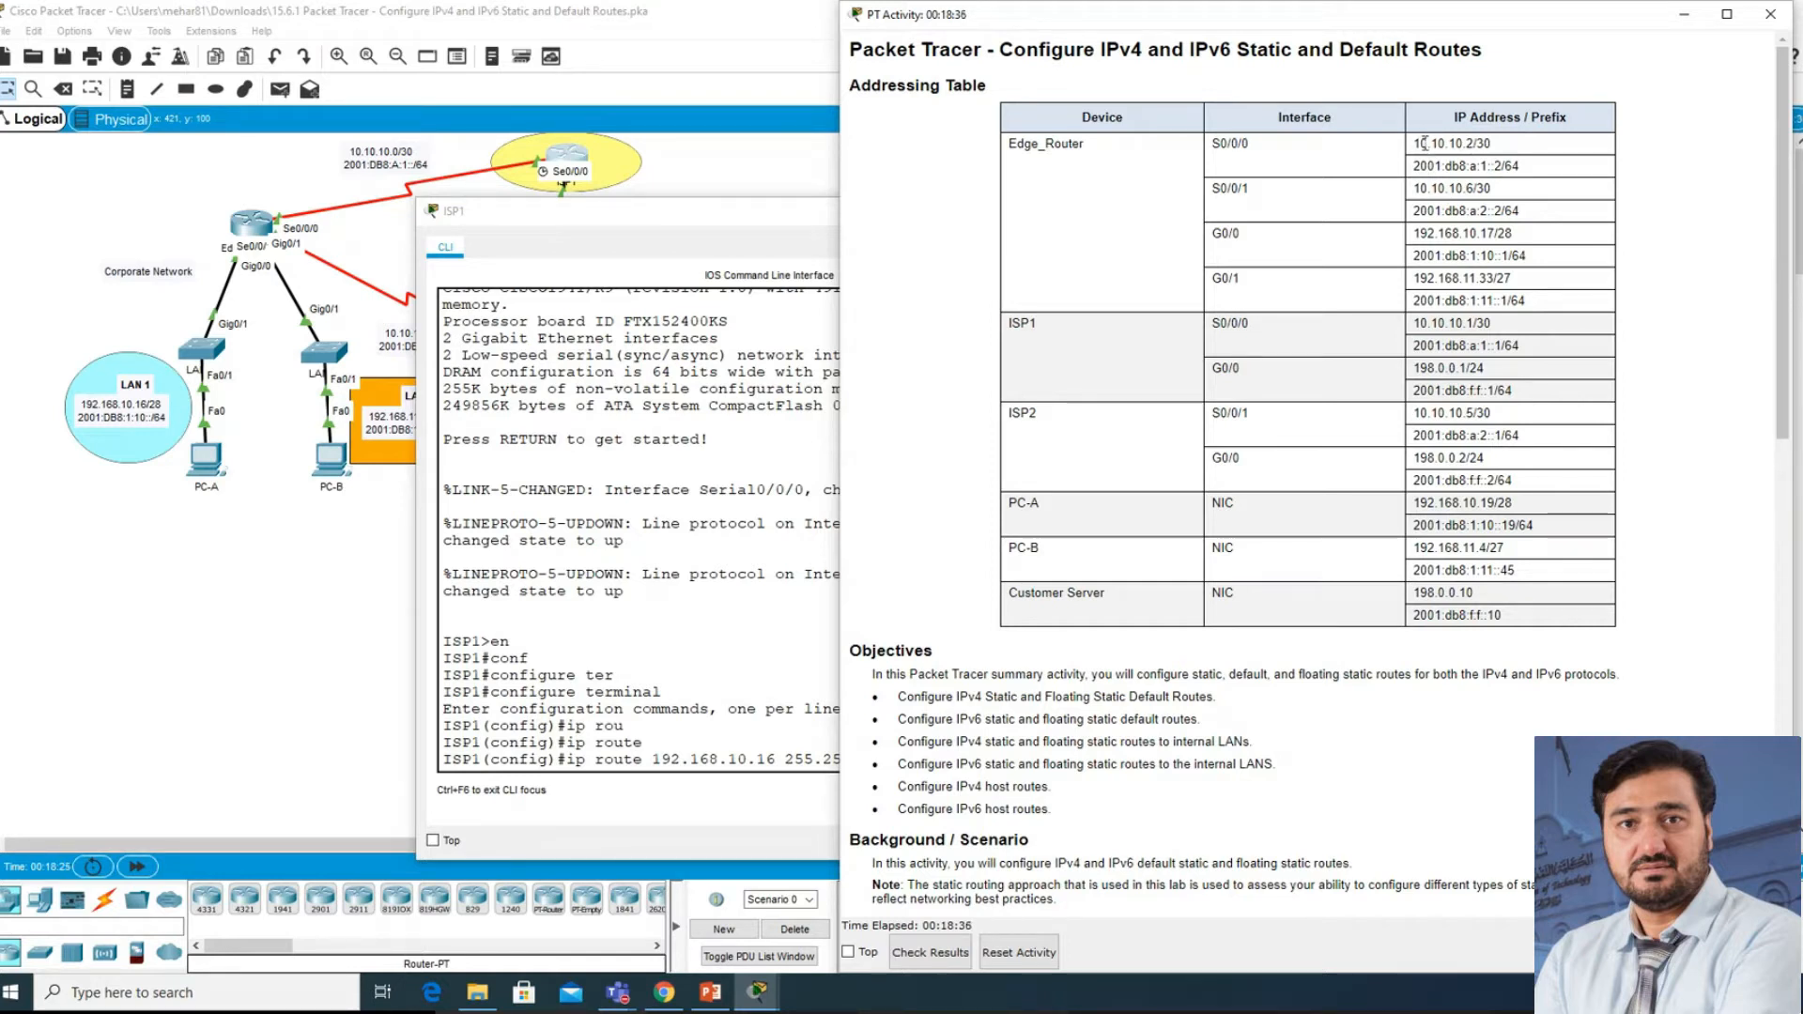
left_click_drag(1414, 143, 1473, 142)
key("ctrl+c")
left_click(951, 760)
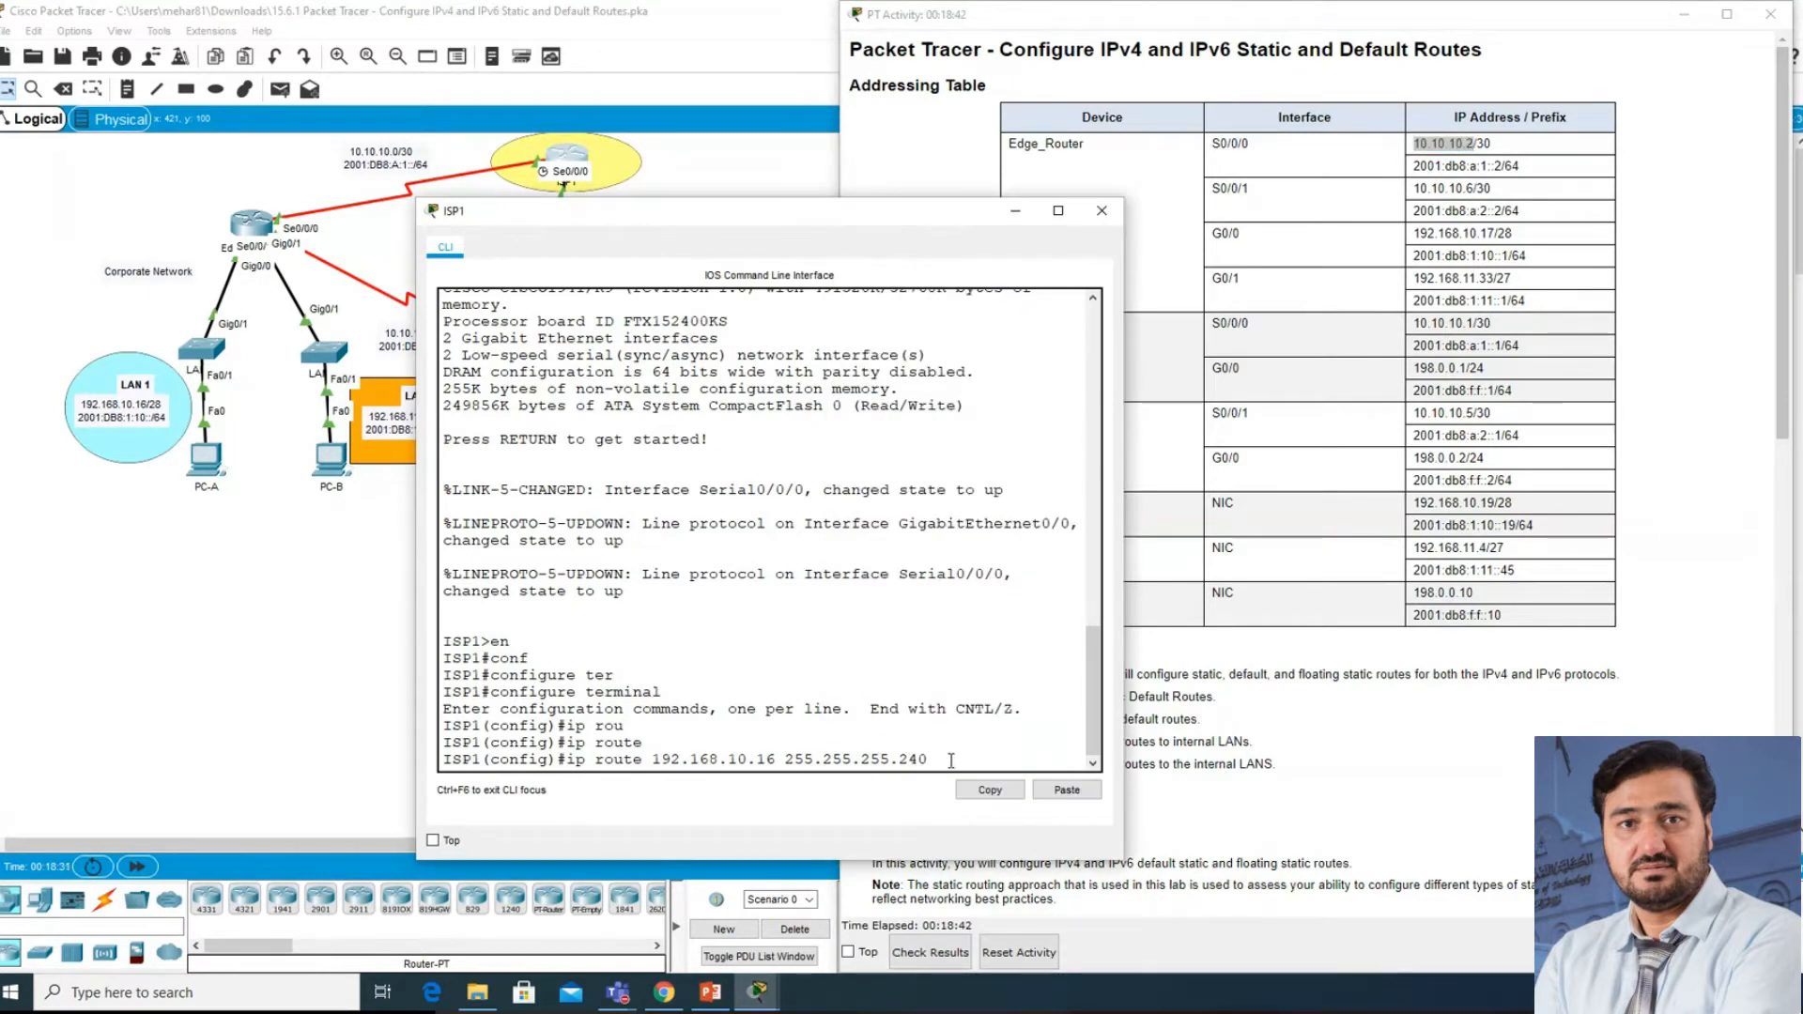
left_click(1067, 790)
key("Return")
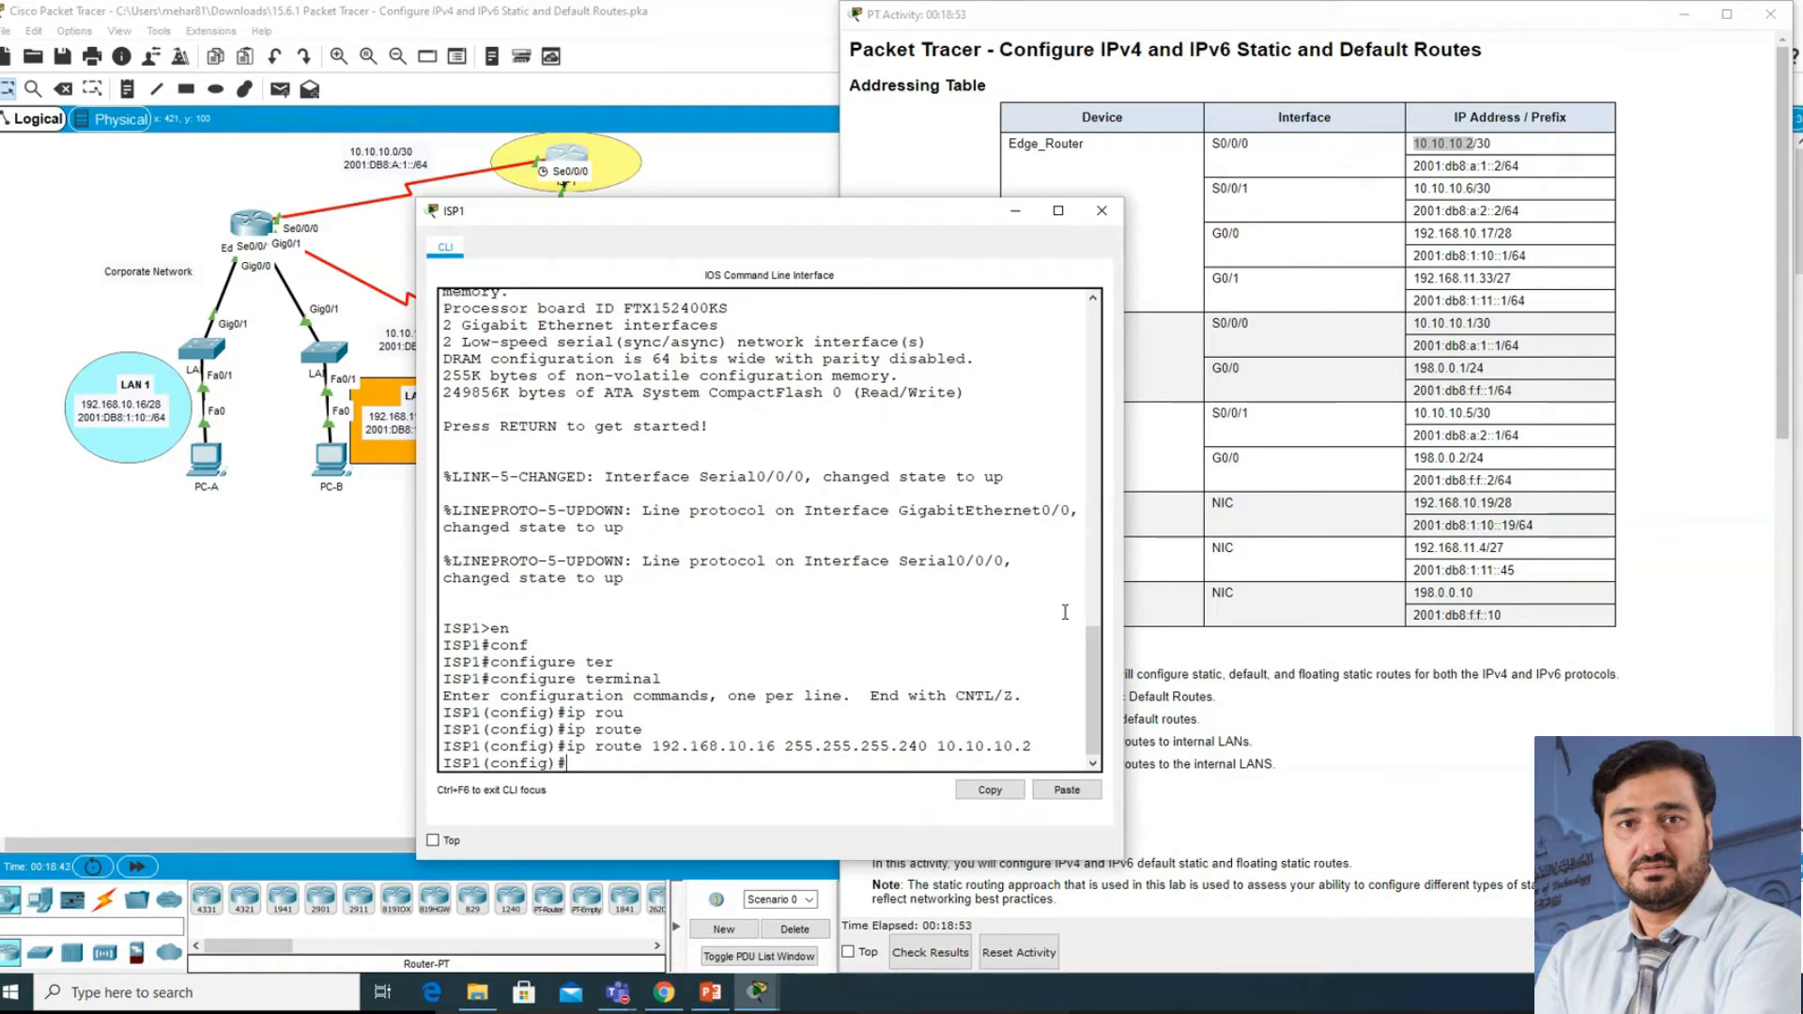
- Read the Part 3 requirement for ISP1's next-hop IPv4 route to LAN 2, check LAN 2 in the topology and reopen ISP1's console
left_click(1141, 718)
scroll(1138, 726, "down", 15)
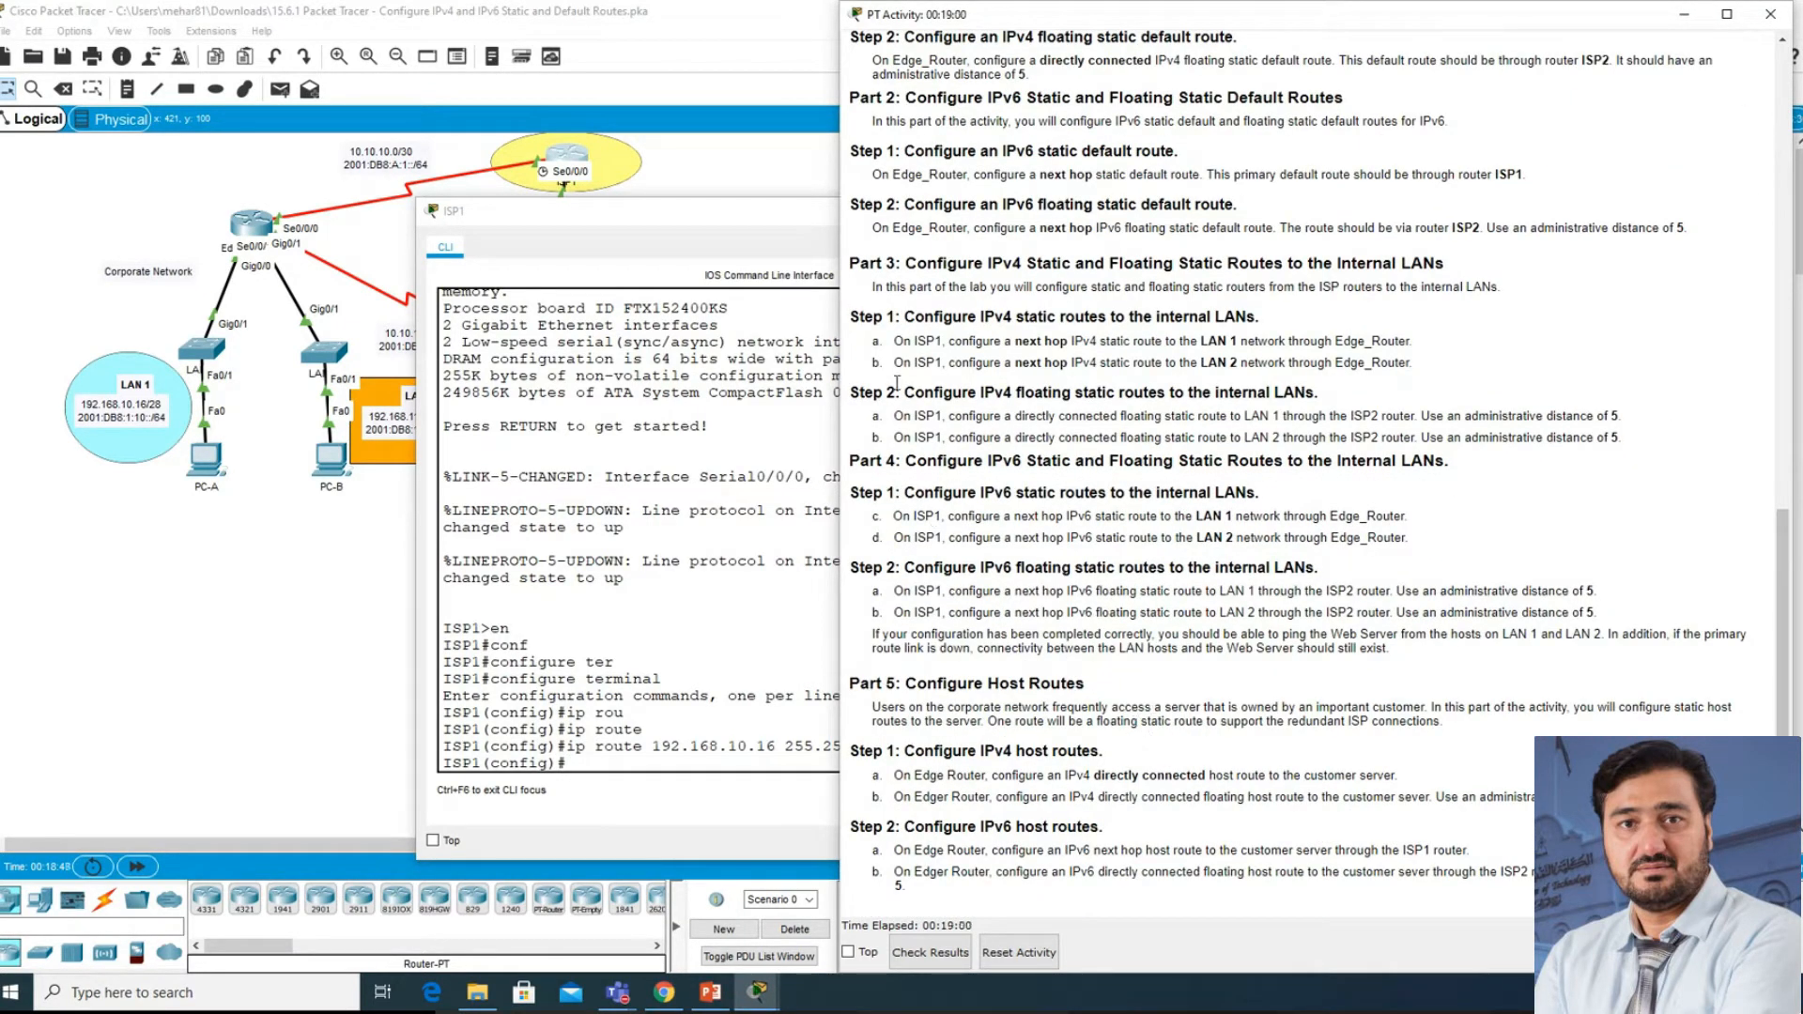
left_click_drag(887, 264, 903, 264)
left_click_drag(911, 362, 1119, 364)
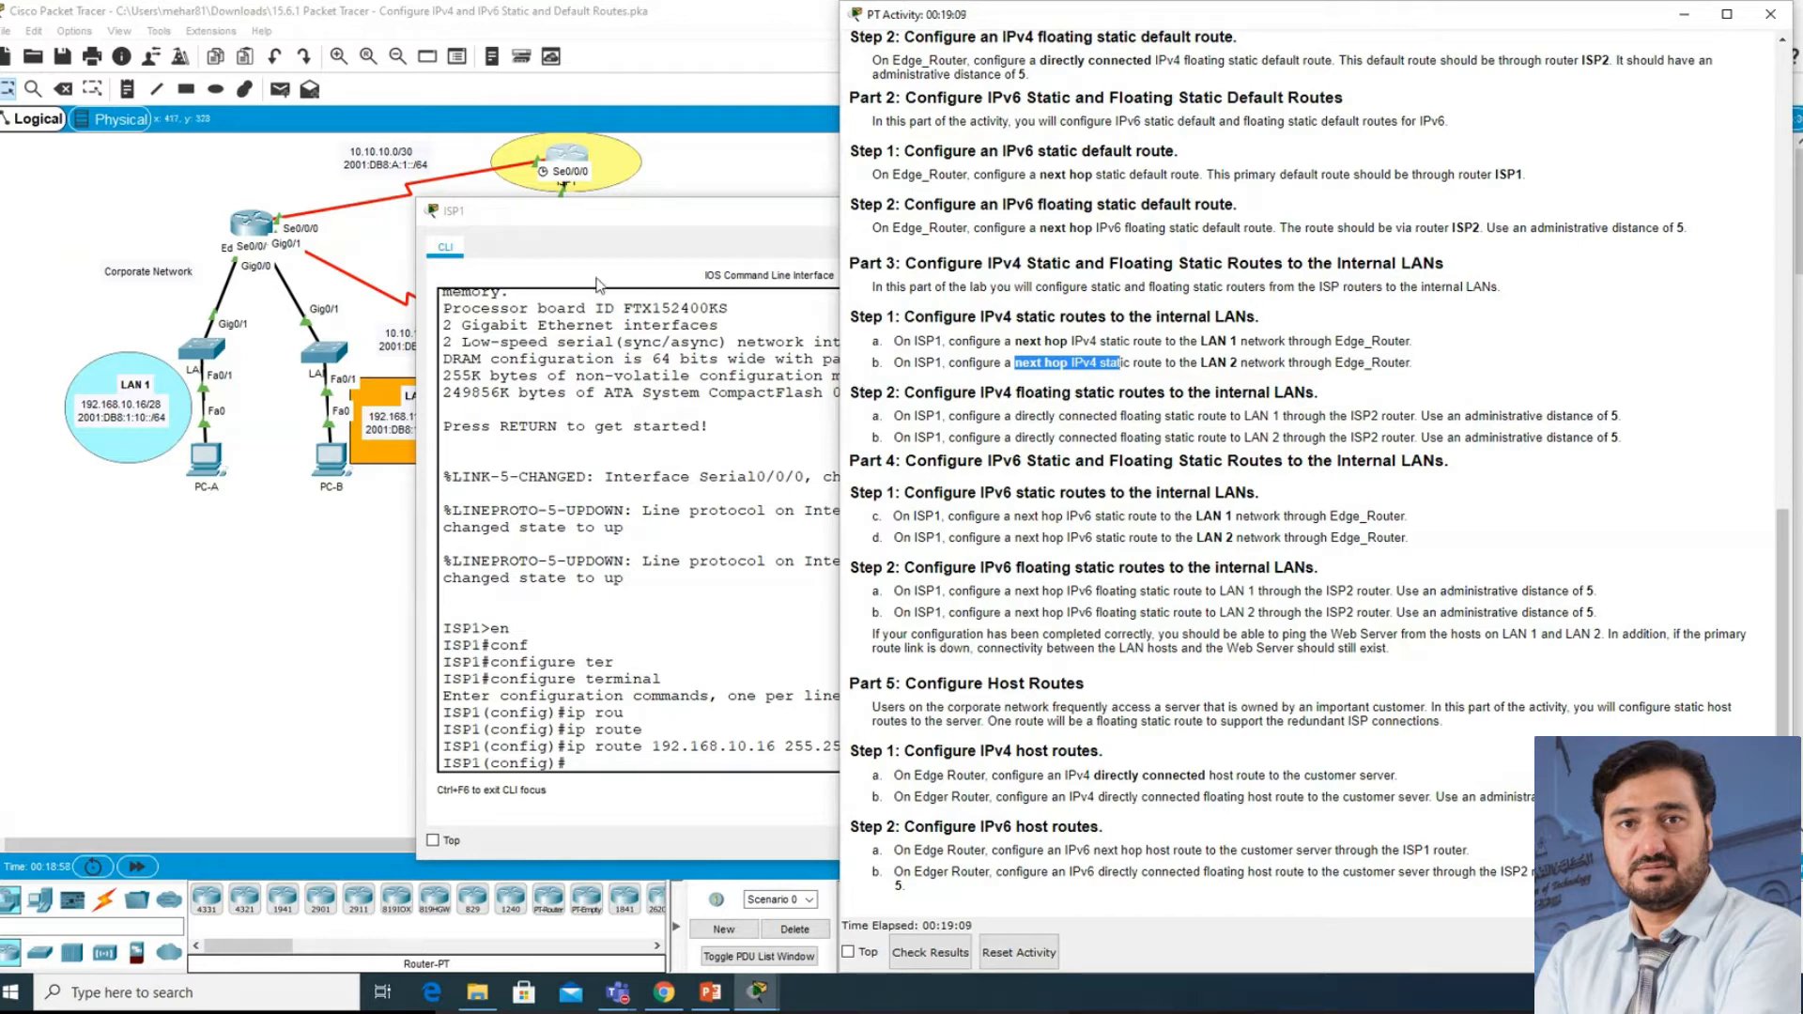
left_click(342, 500)
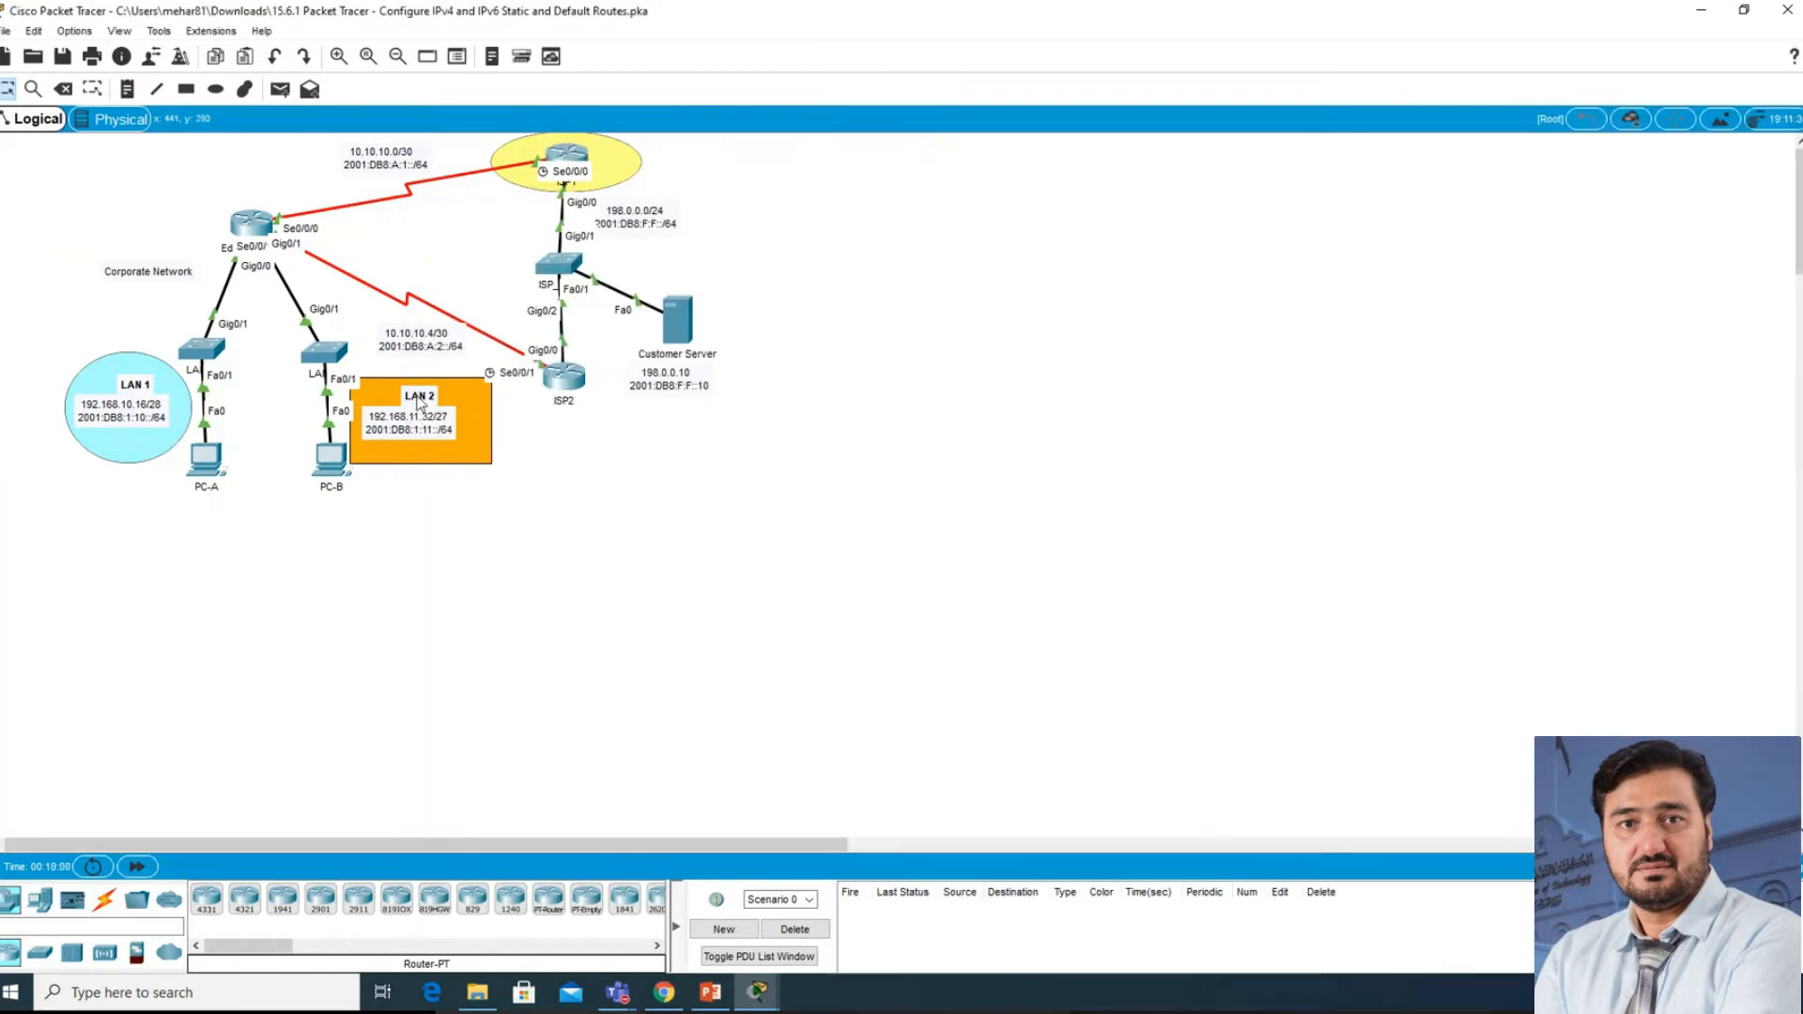
left_click(568, 158)
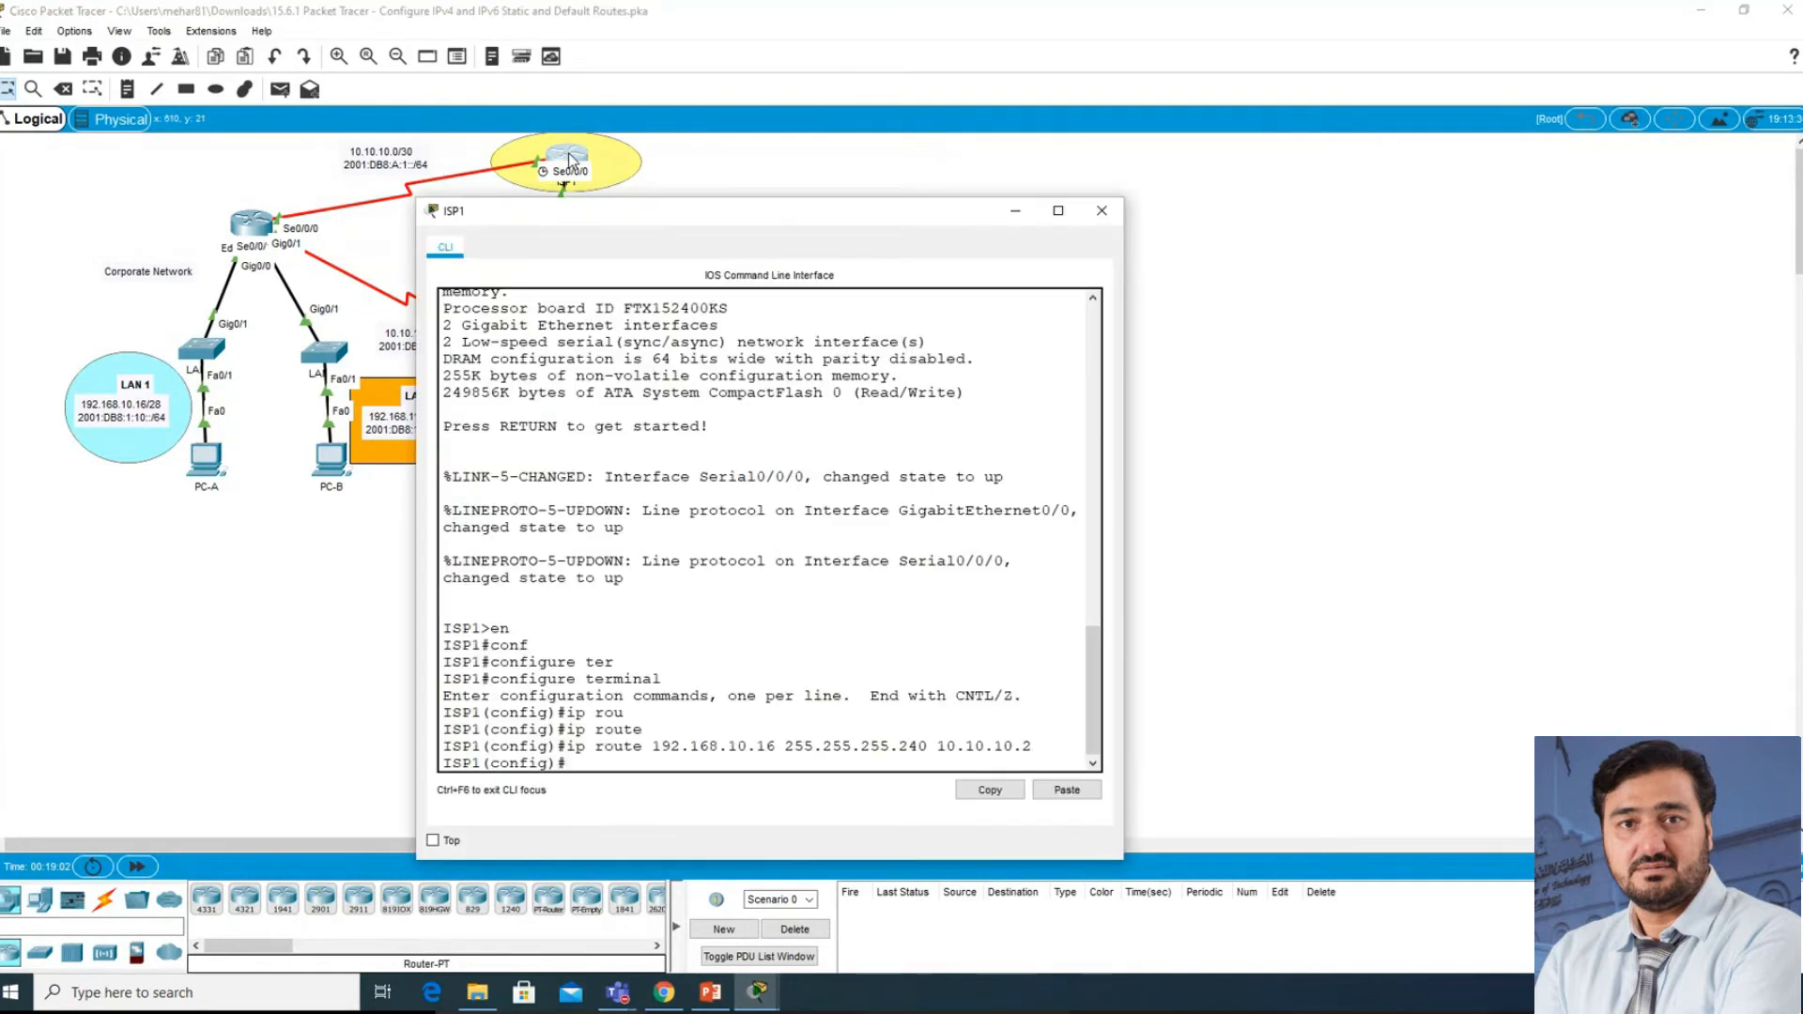
- Recall ISP1's LAN 1 route command beside the visible topology and change its destination network to LAN 2's 192.168.11.32
left_click_drag(576, 214, 779, 172)
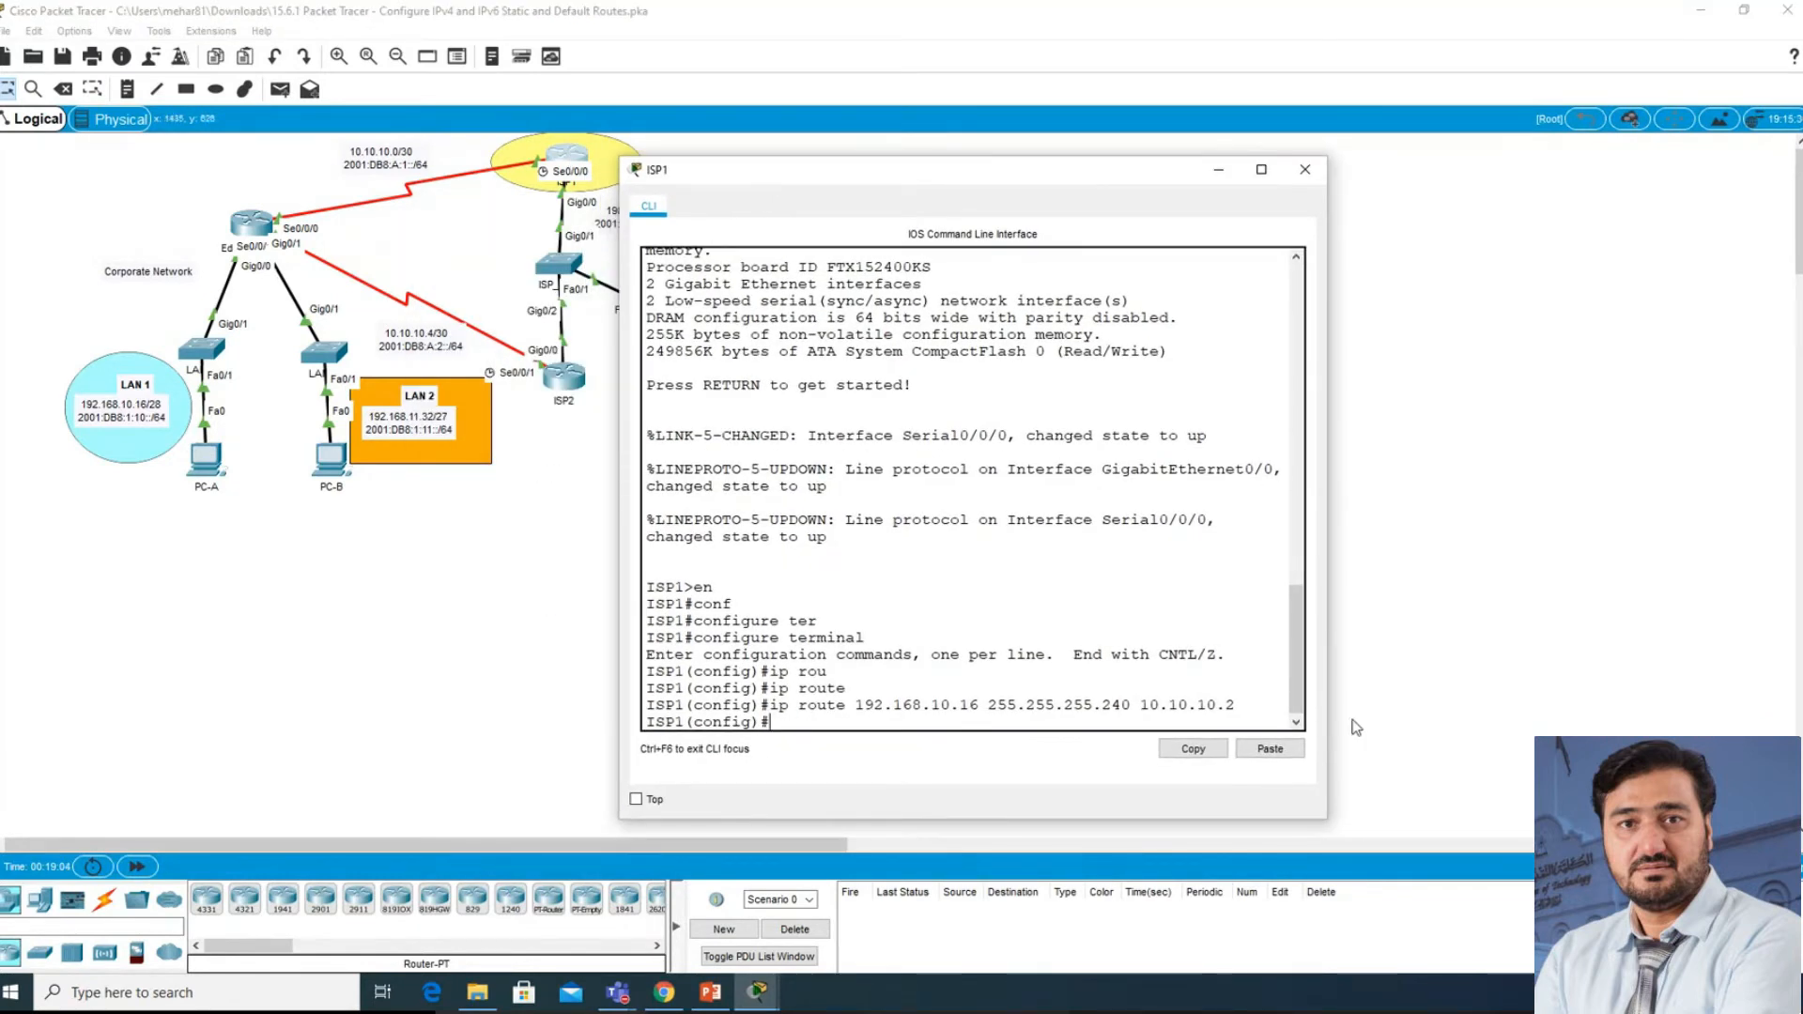
key("Up")
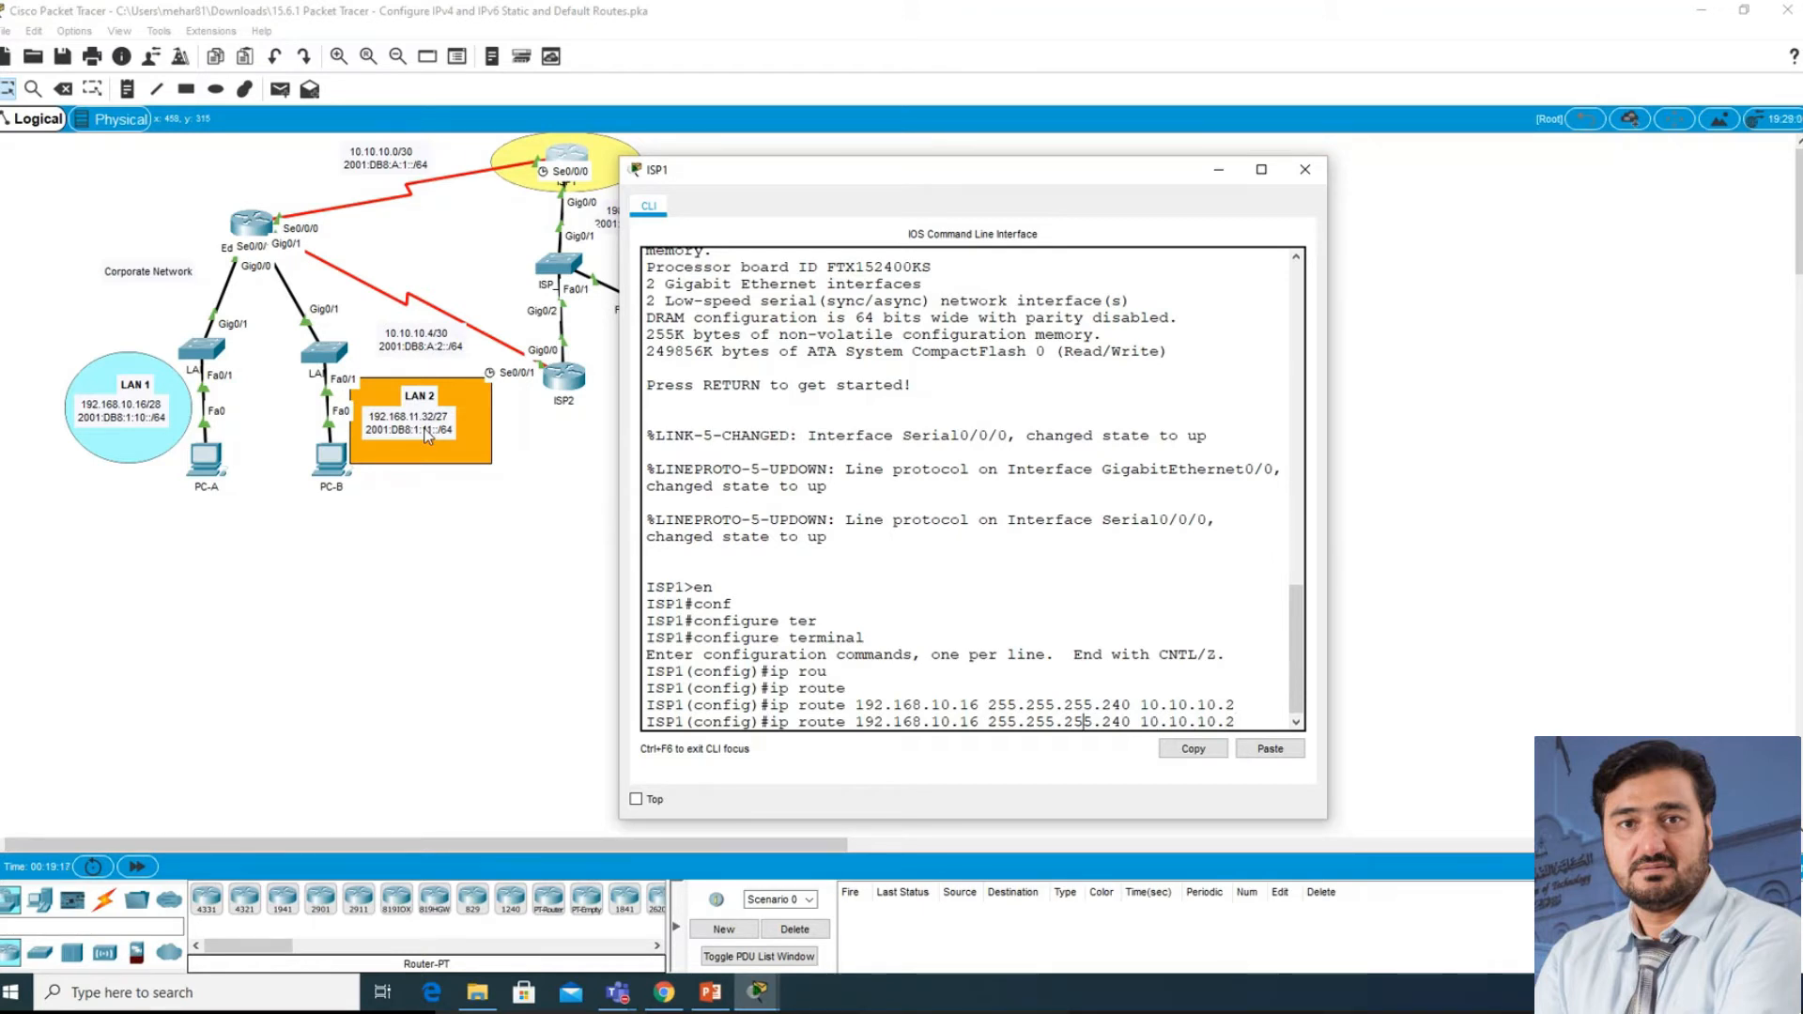
key("BackSpace")
key("BackSpace")
key("BackSpace")
key("BackSpace")
key("BackSpace")
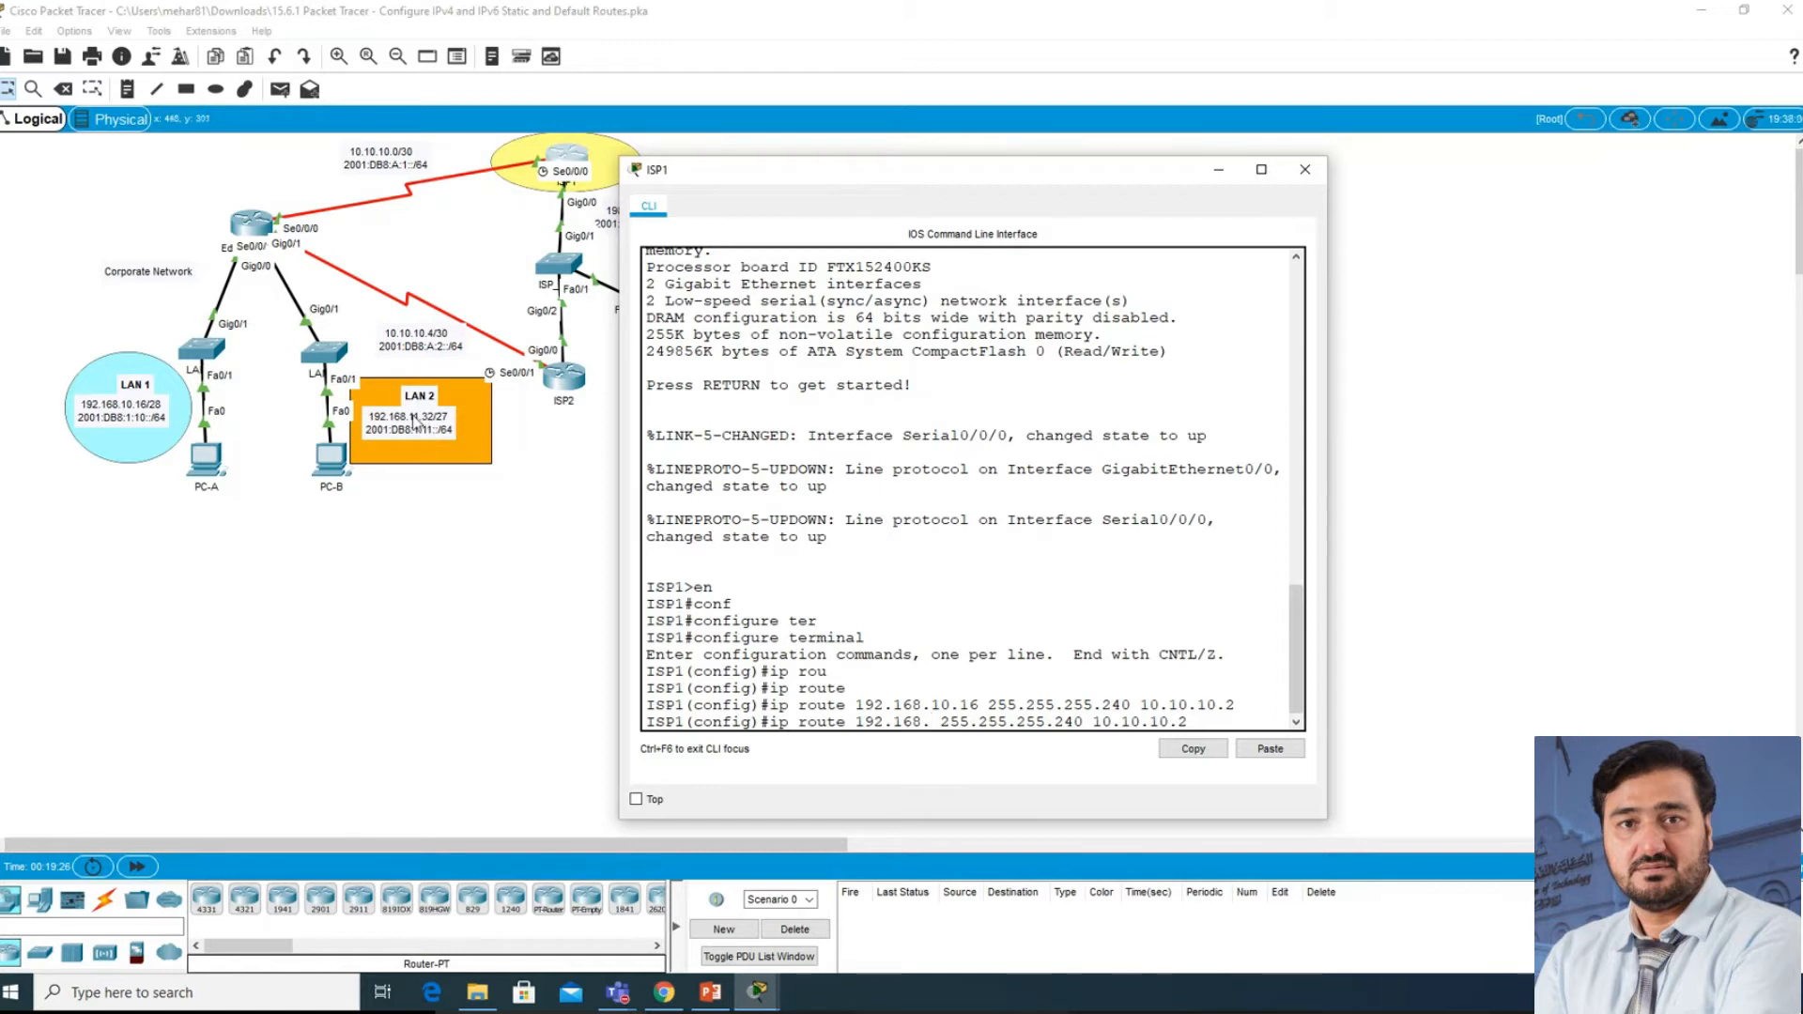
type("11.32")
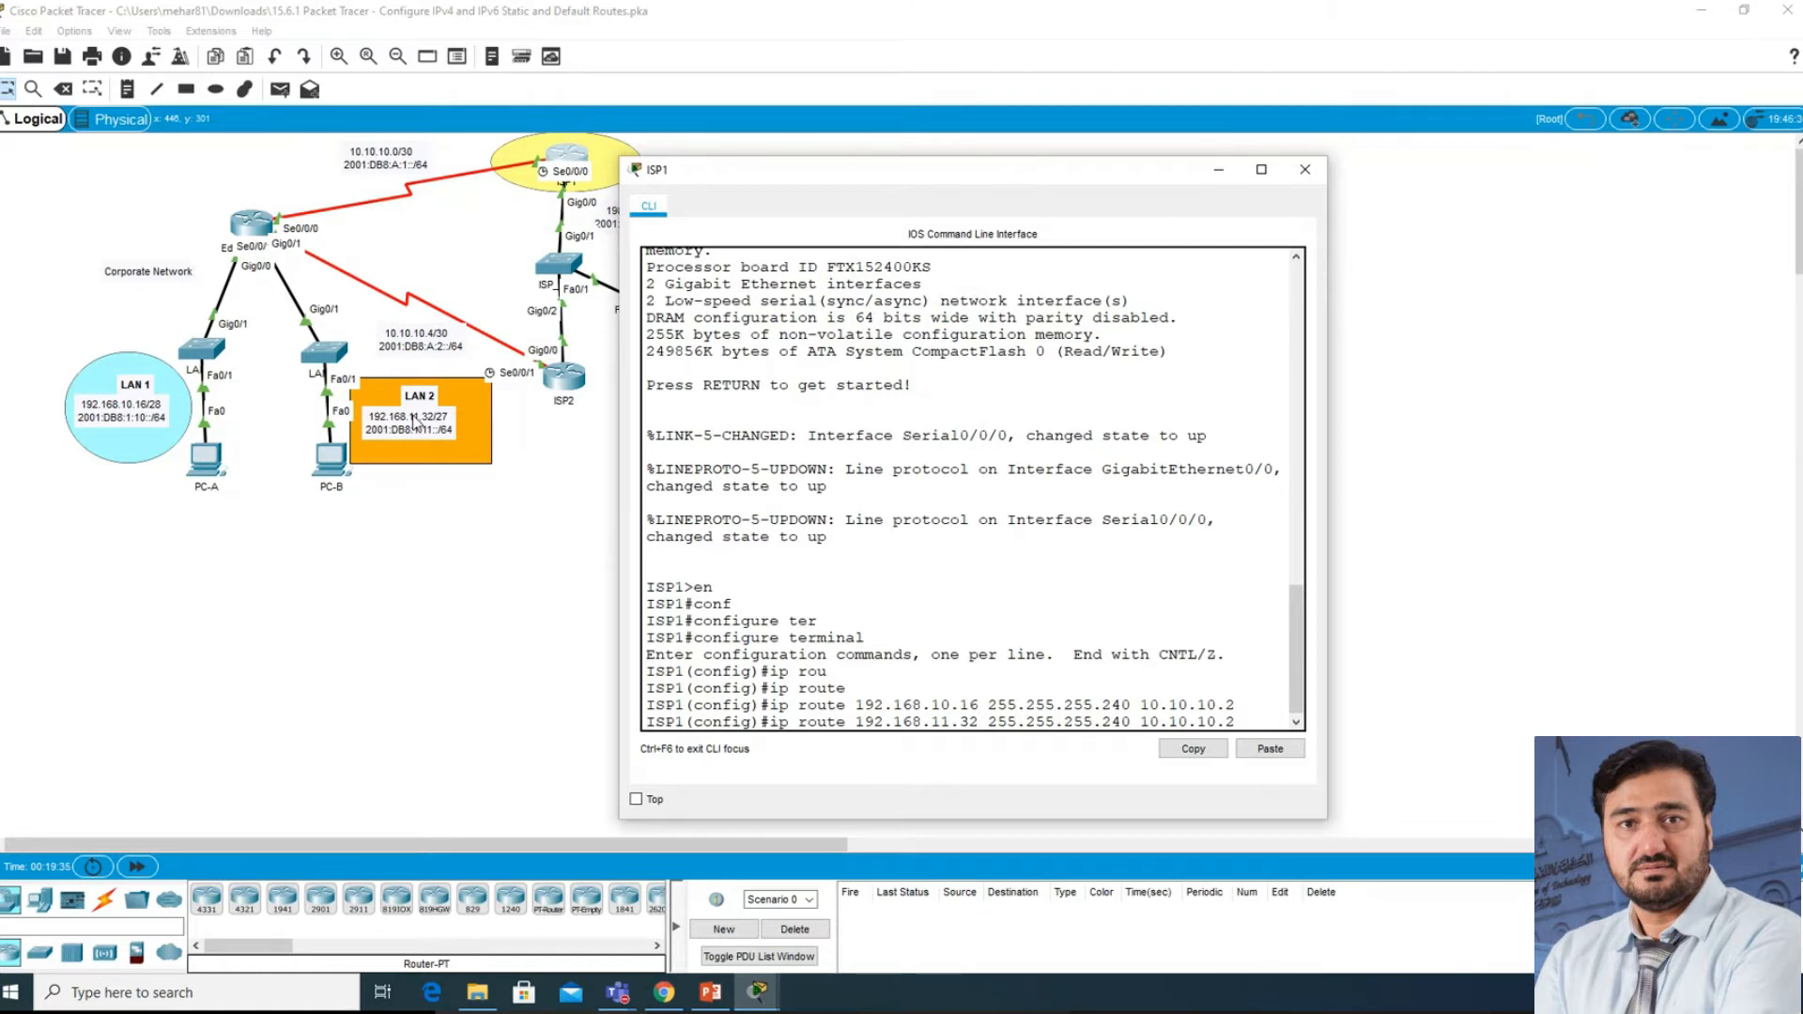
- Set the subnet mask in the LAN 2 route to 255.255.255.224 and run the command with next hop 10.10.10.2
key("Right")
key("Right")
key("Right")
key("Right")
key("Right")
key("Right")
key("Delete")
key("Delete")
type("24")
key("Return")
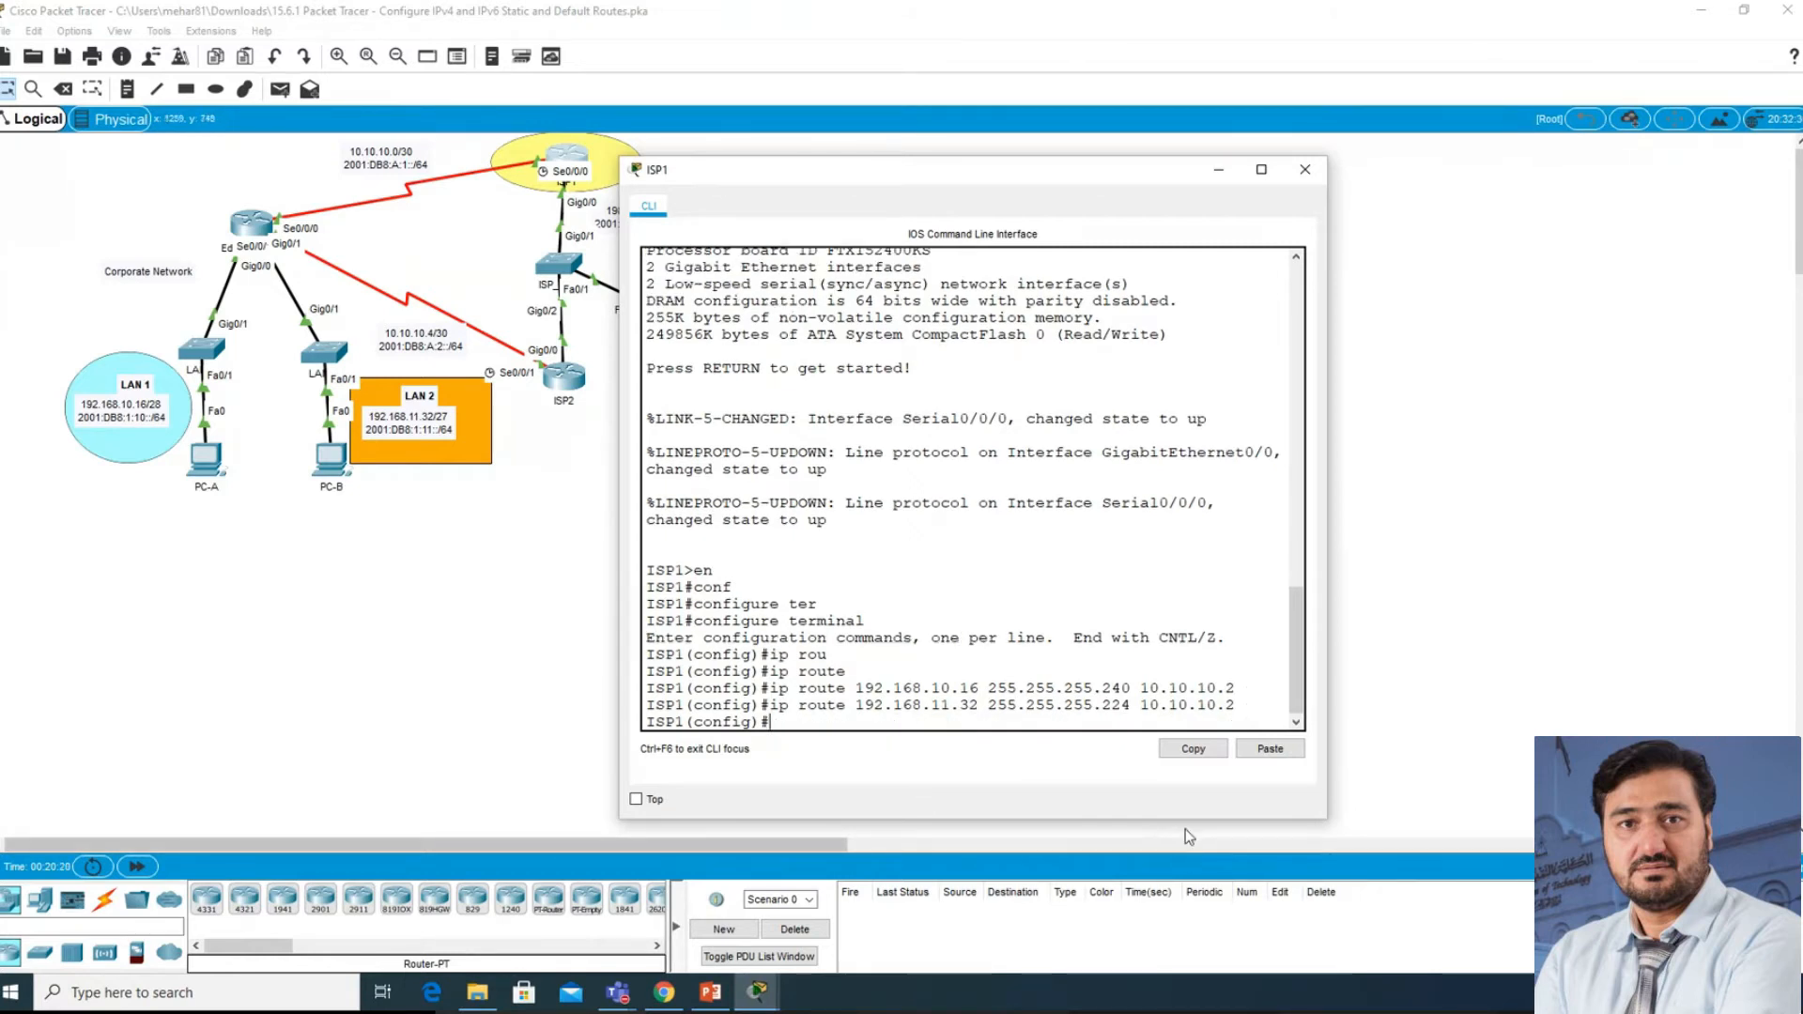
- Read the Part 3 Step 2 requirements for ISP1's IPv4 floating static routes and return to ISP1's console with the topology in view
left_click(758, 991)
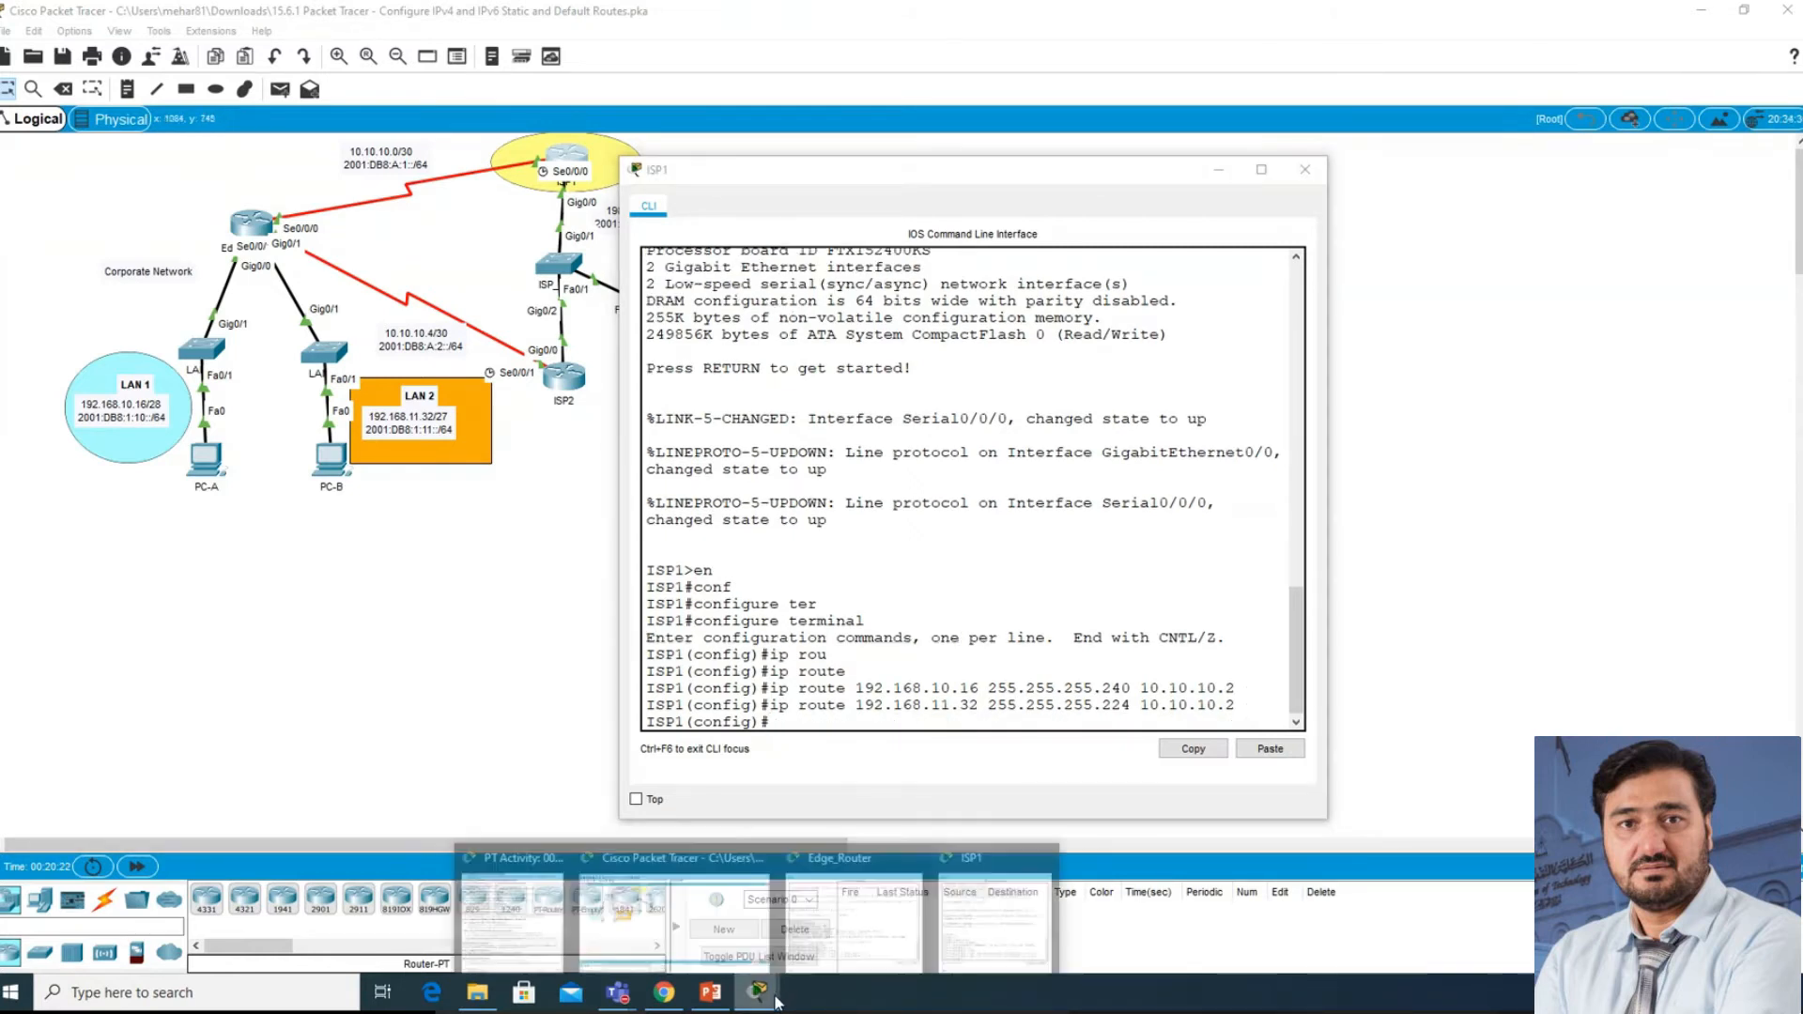
left_click(539, 899)
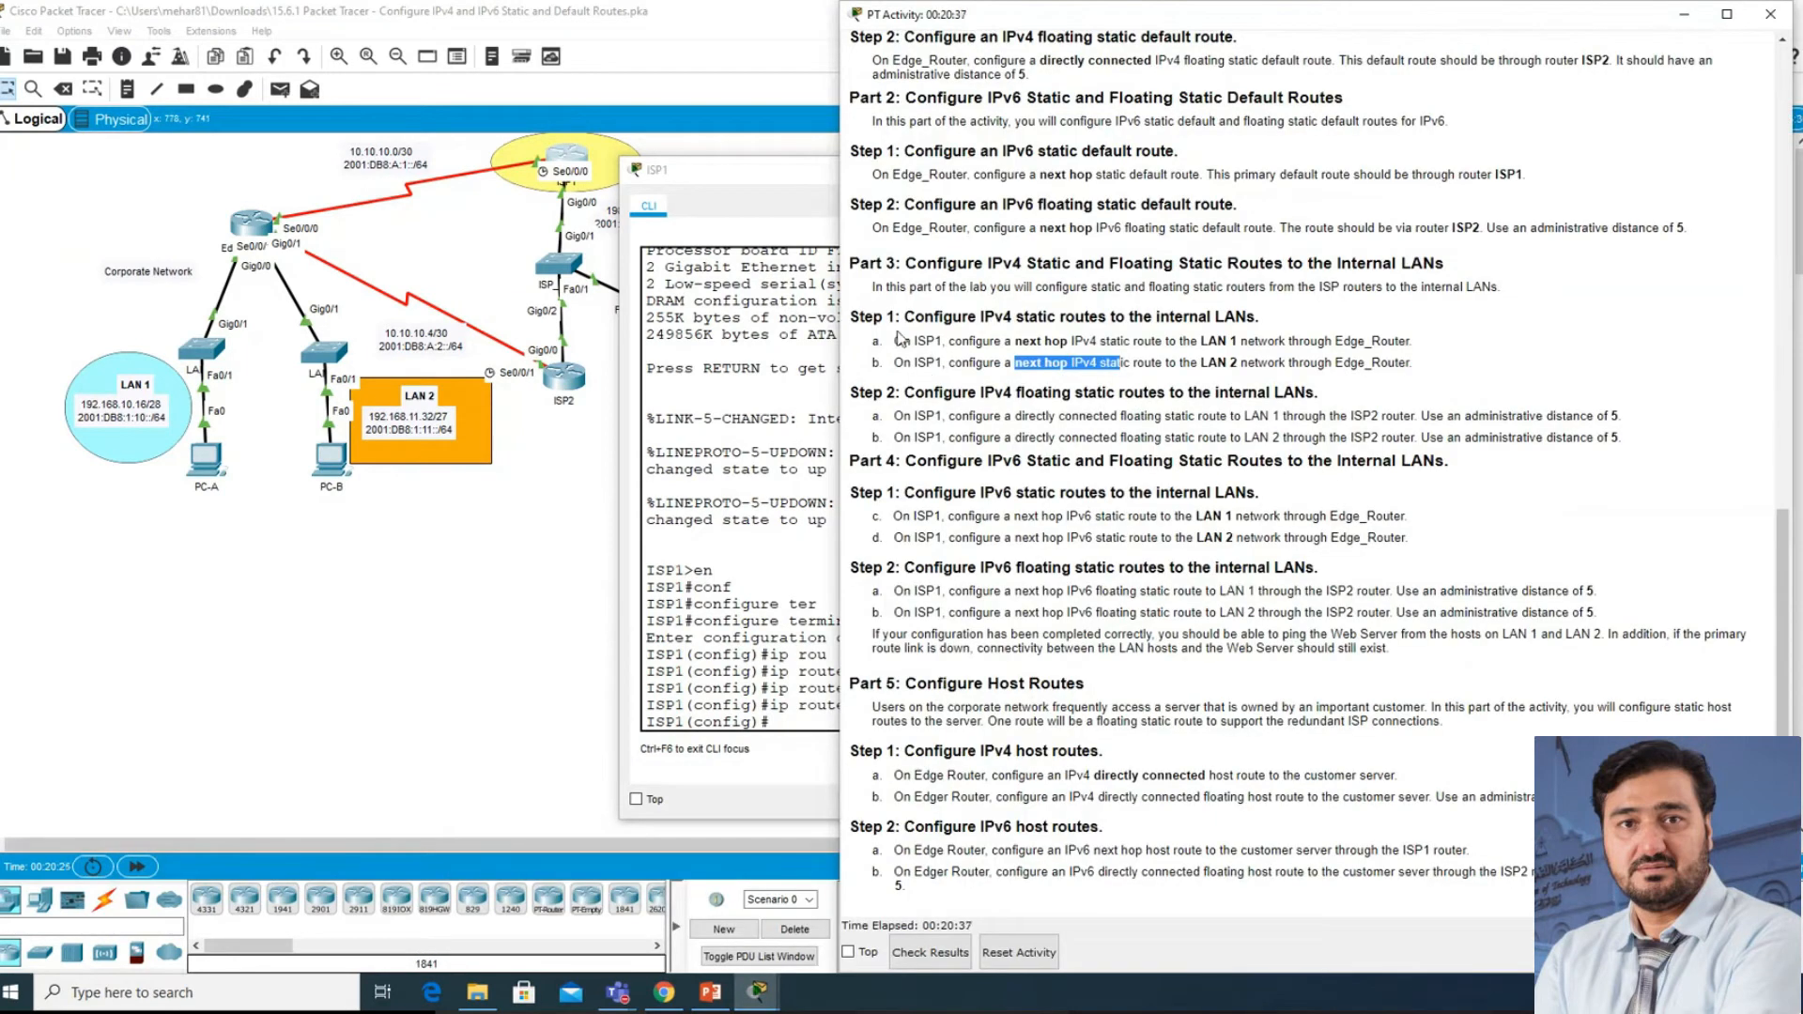
left_click_drag(896, 263, 870, 265)
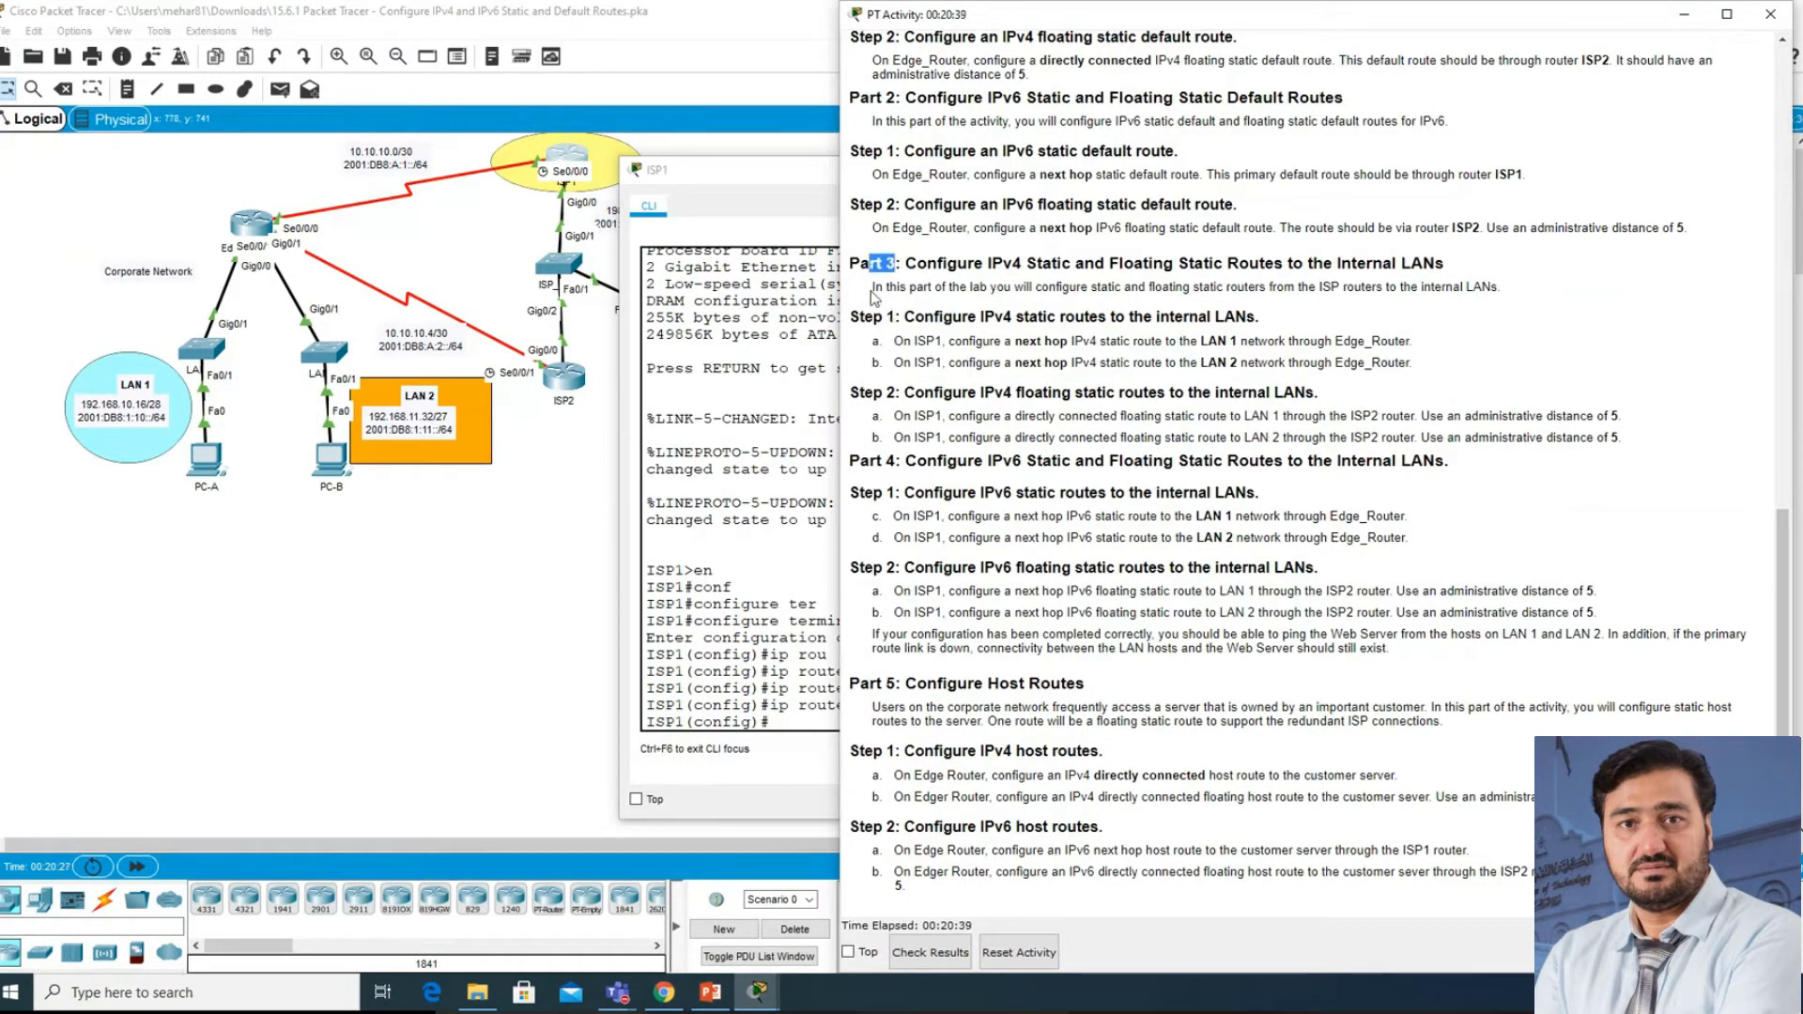
left_click_drag(889, 338, 1442, 373)
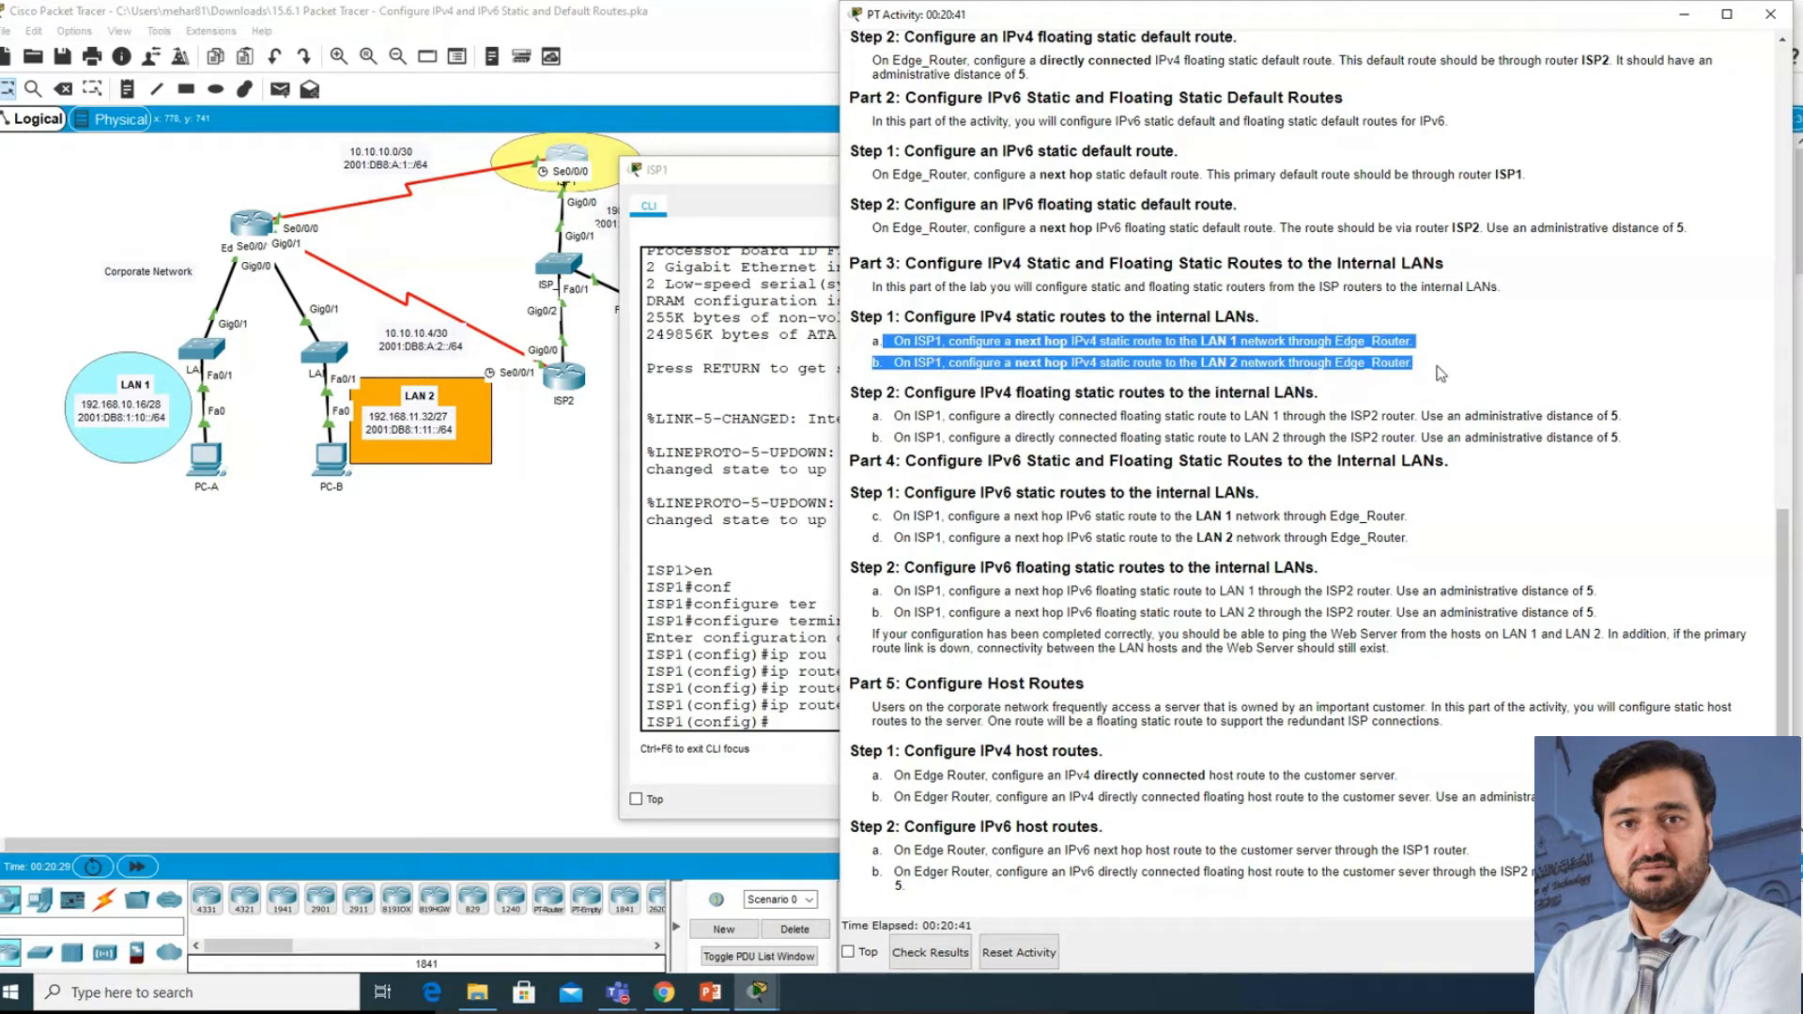
left_click(983, 410)
left_click_drag(899, 393, 966, 393)
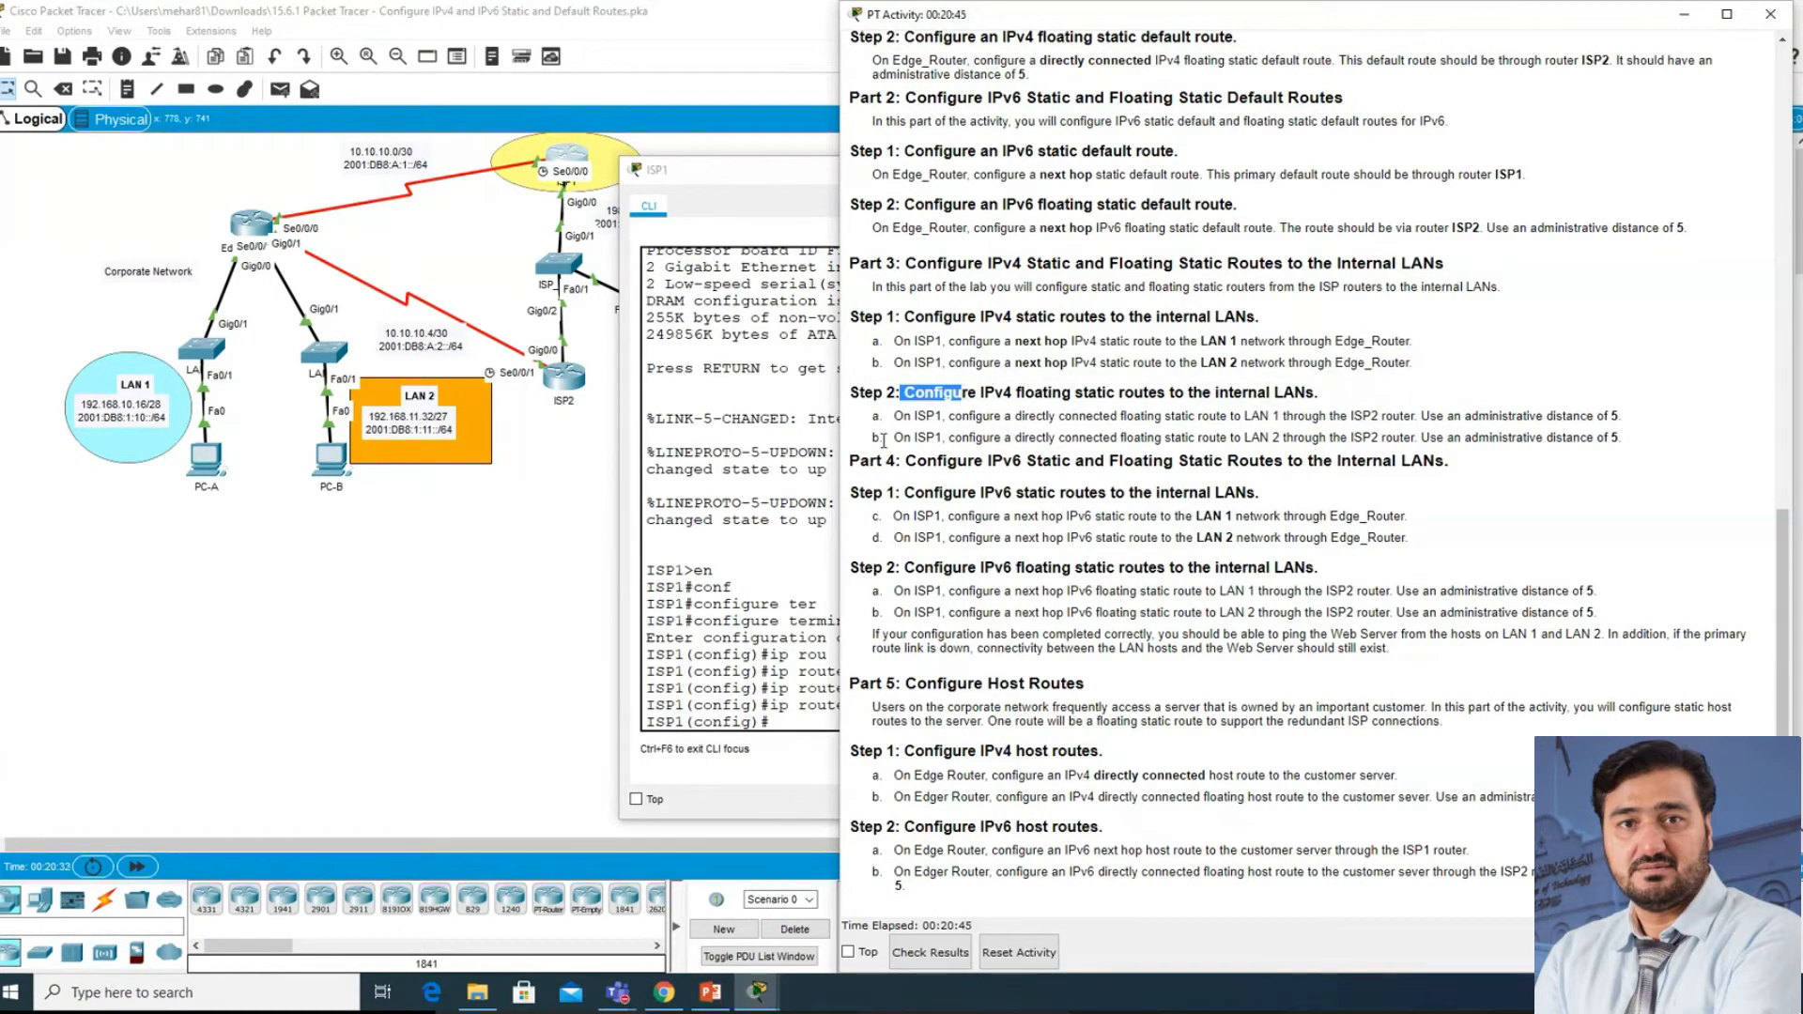
left_click_drag(984, 392, 1158, 394)
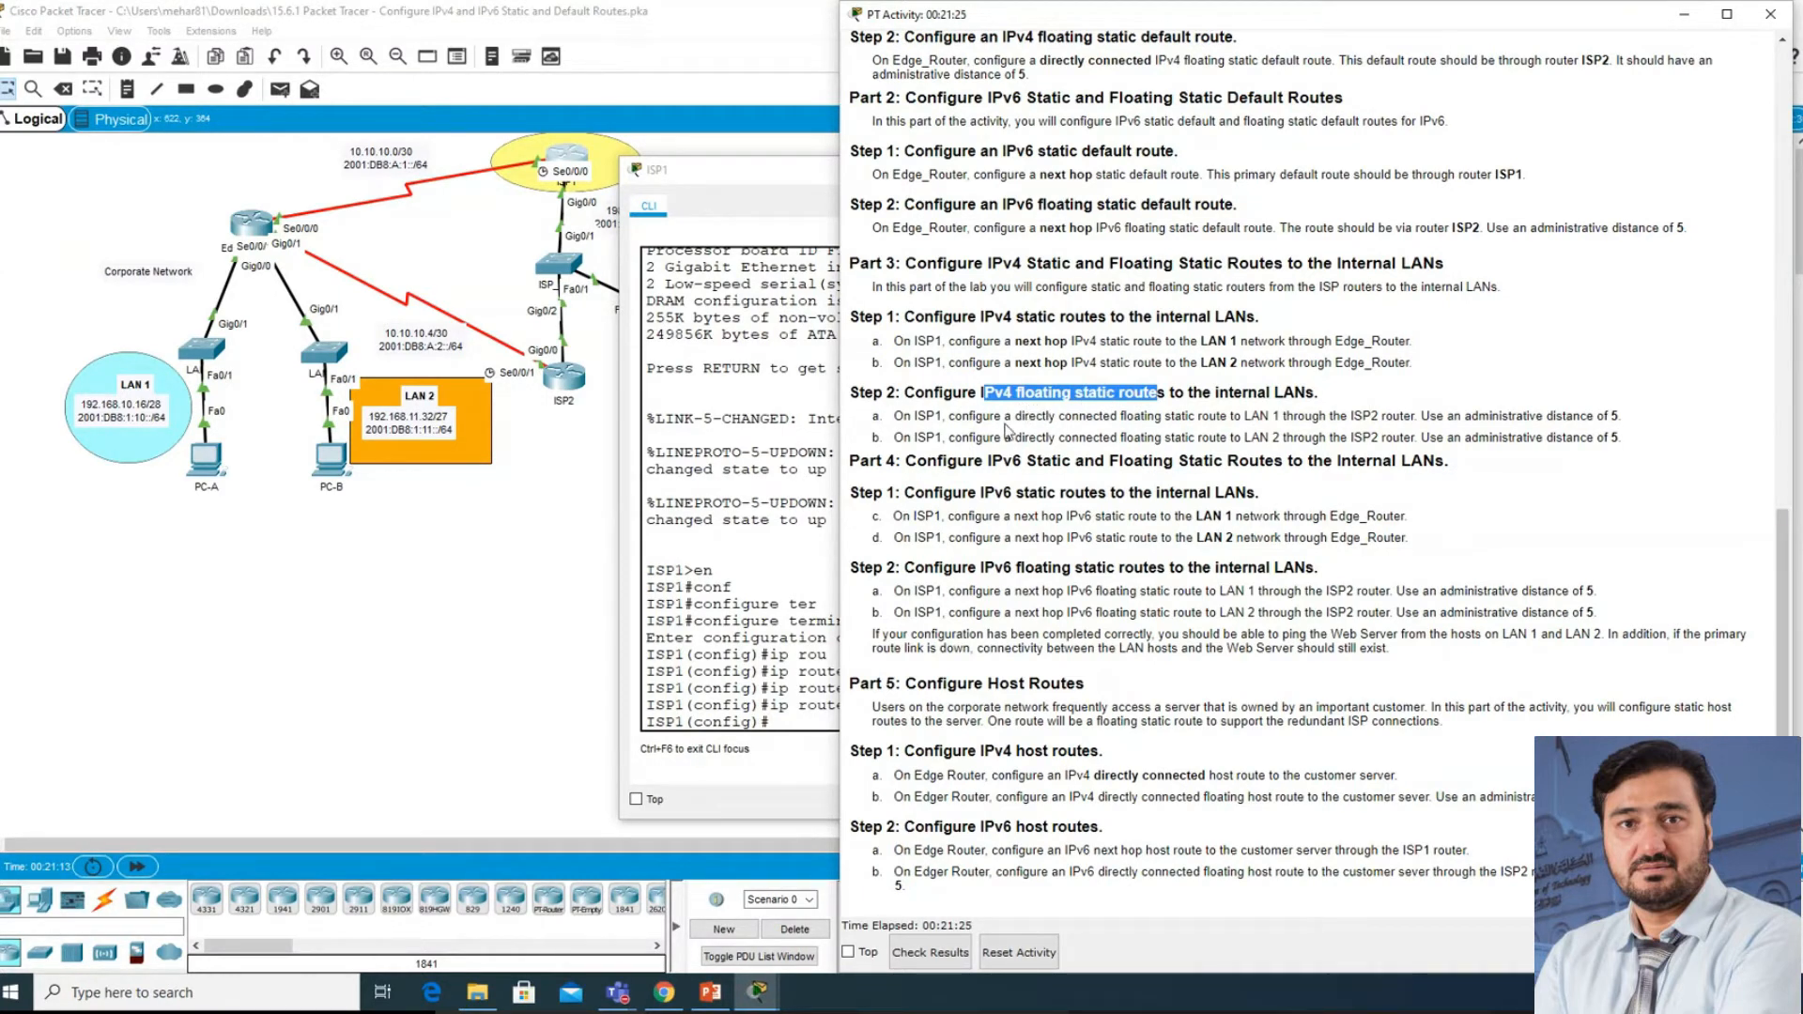
left_click_drag(940, 416, 1131, 414)
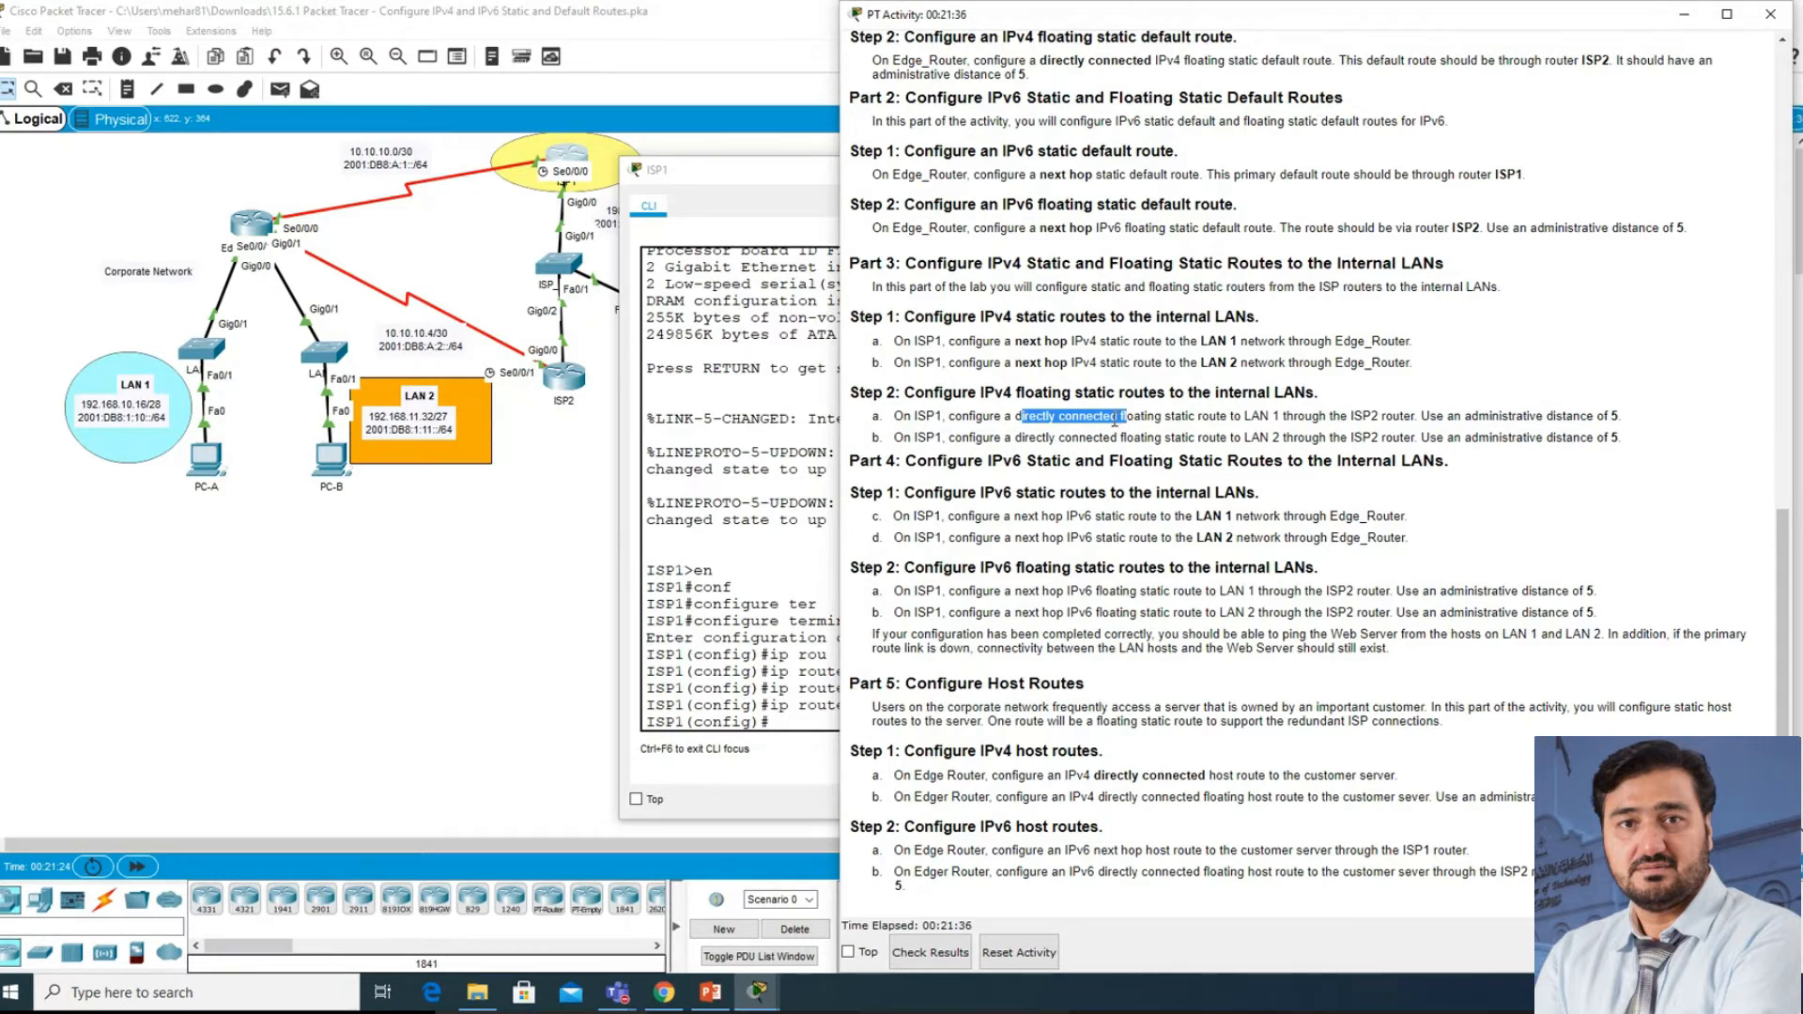
left_click(1023, 421)
left_click_drag(1024, 418, 1282, 415)
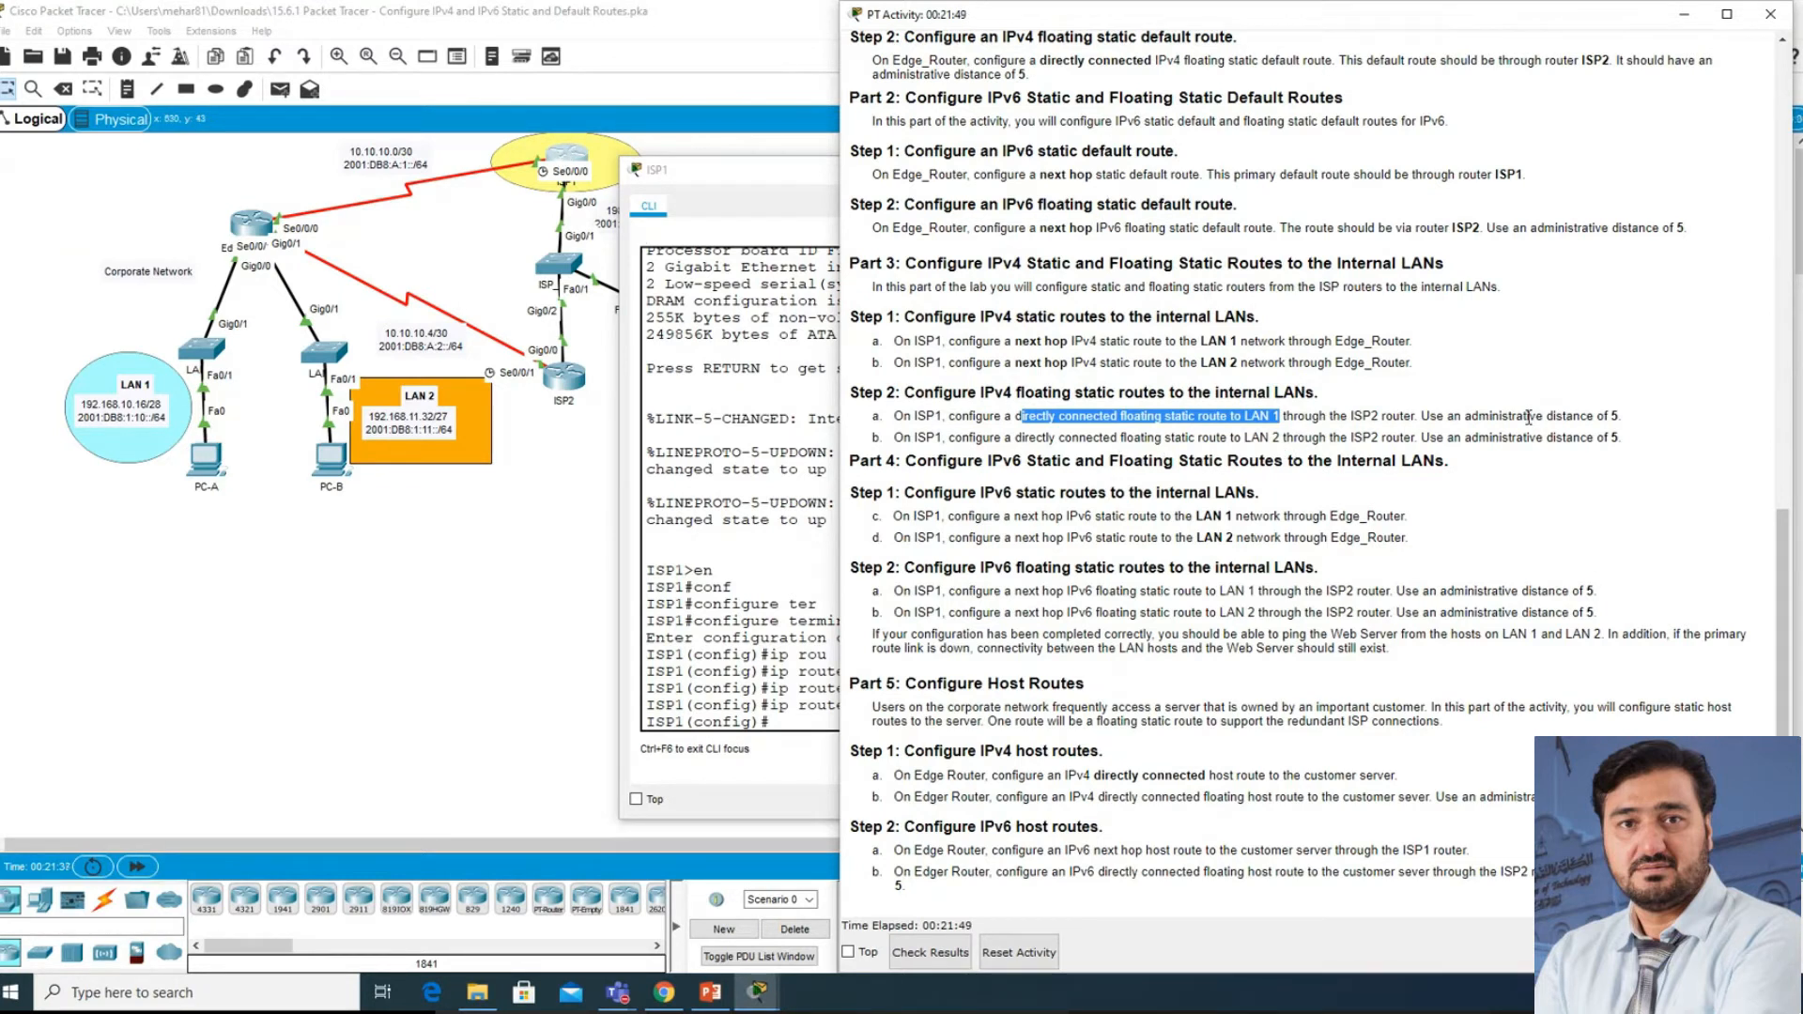
left_click_drag(1554, 416, 1622, 417)
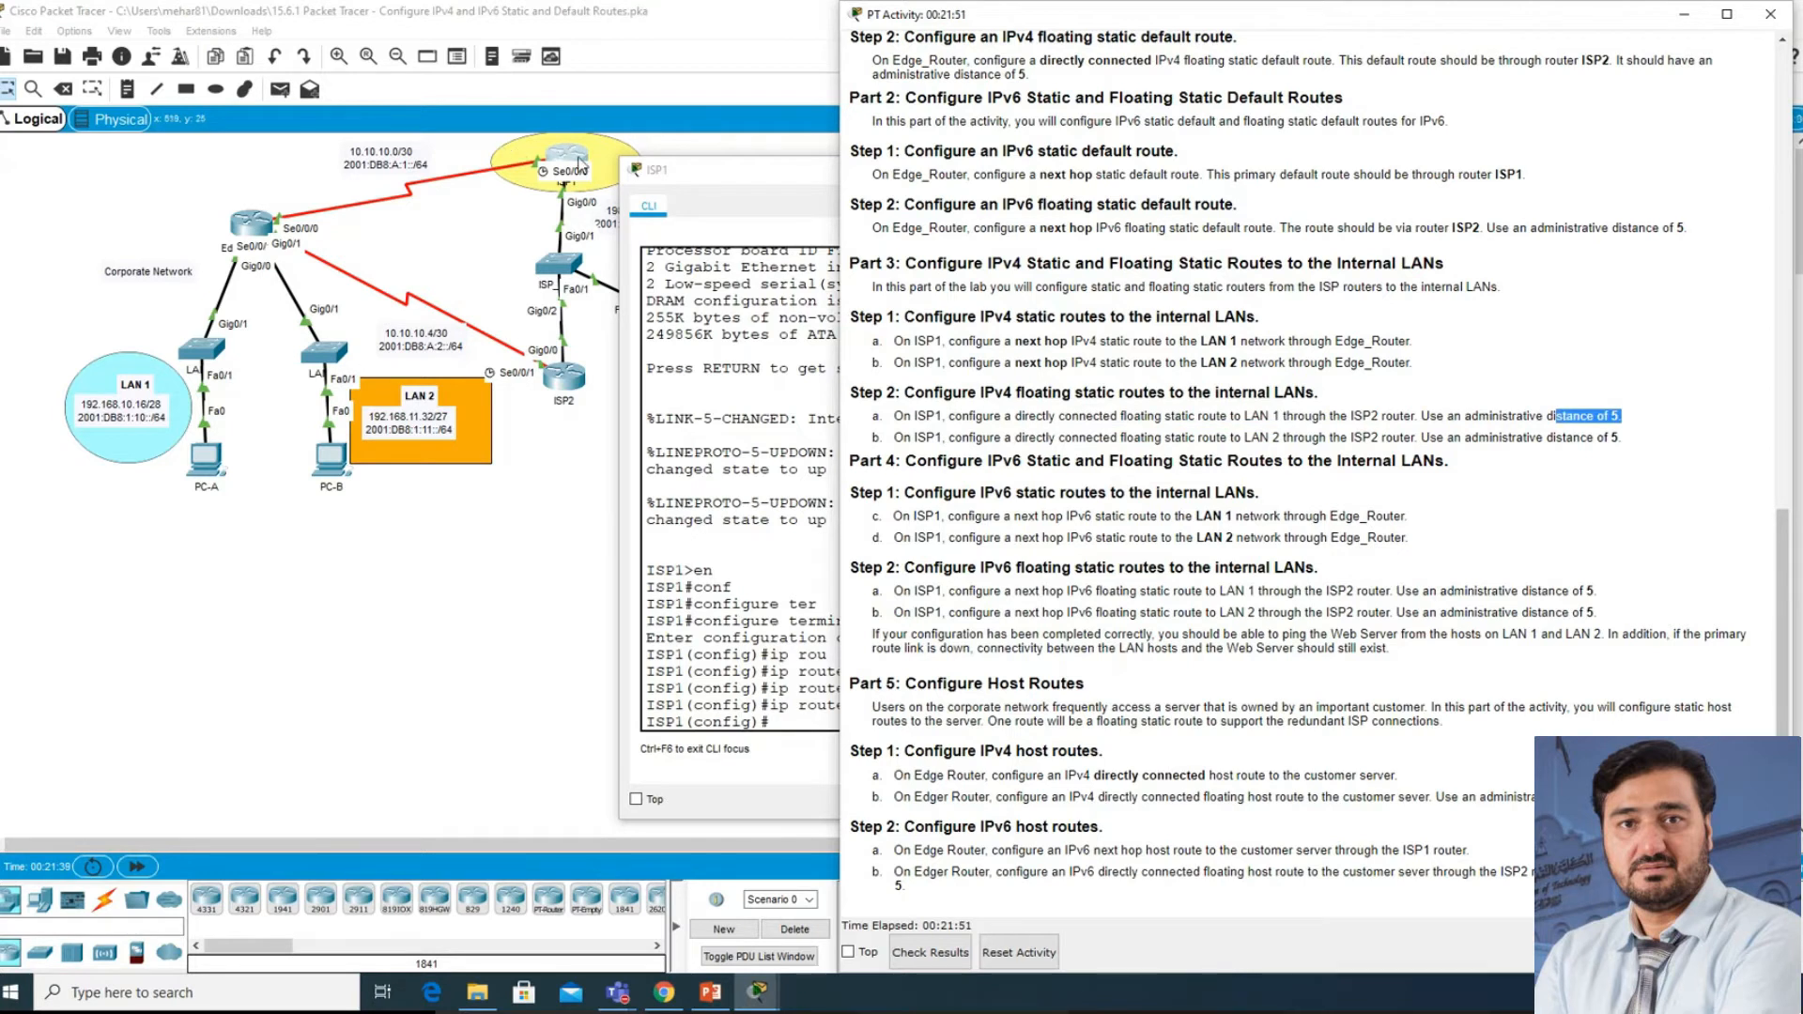
left_click(756, 180)
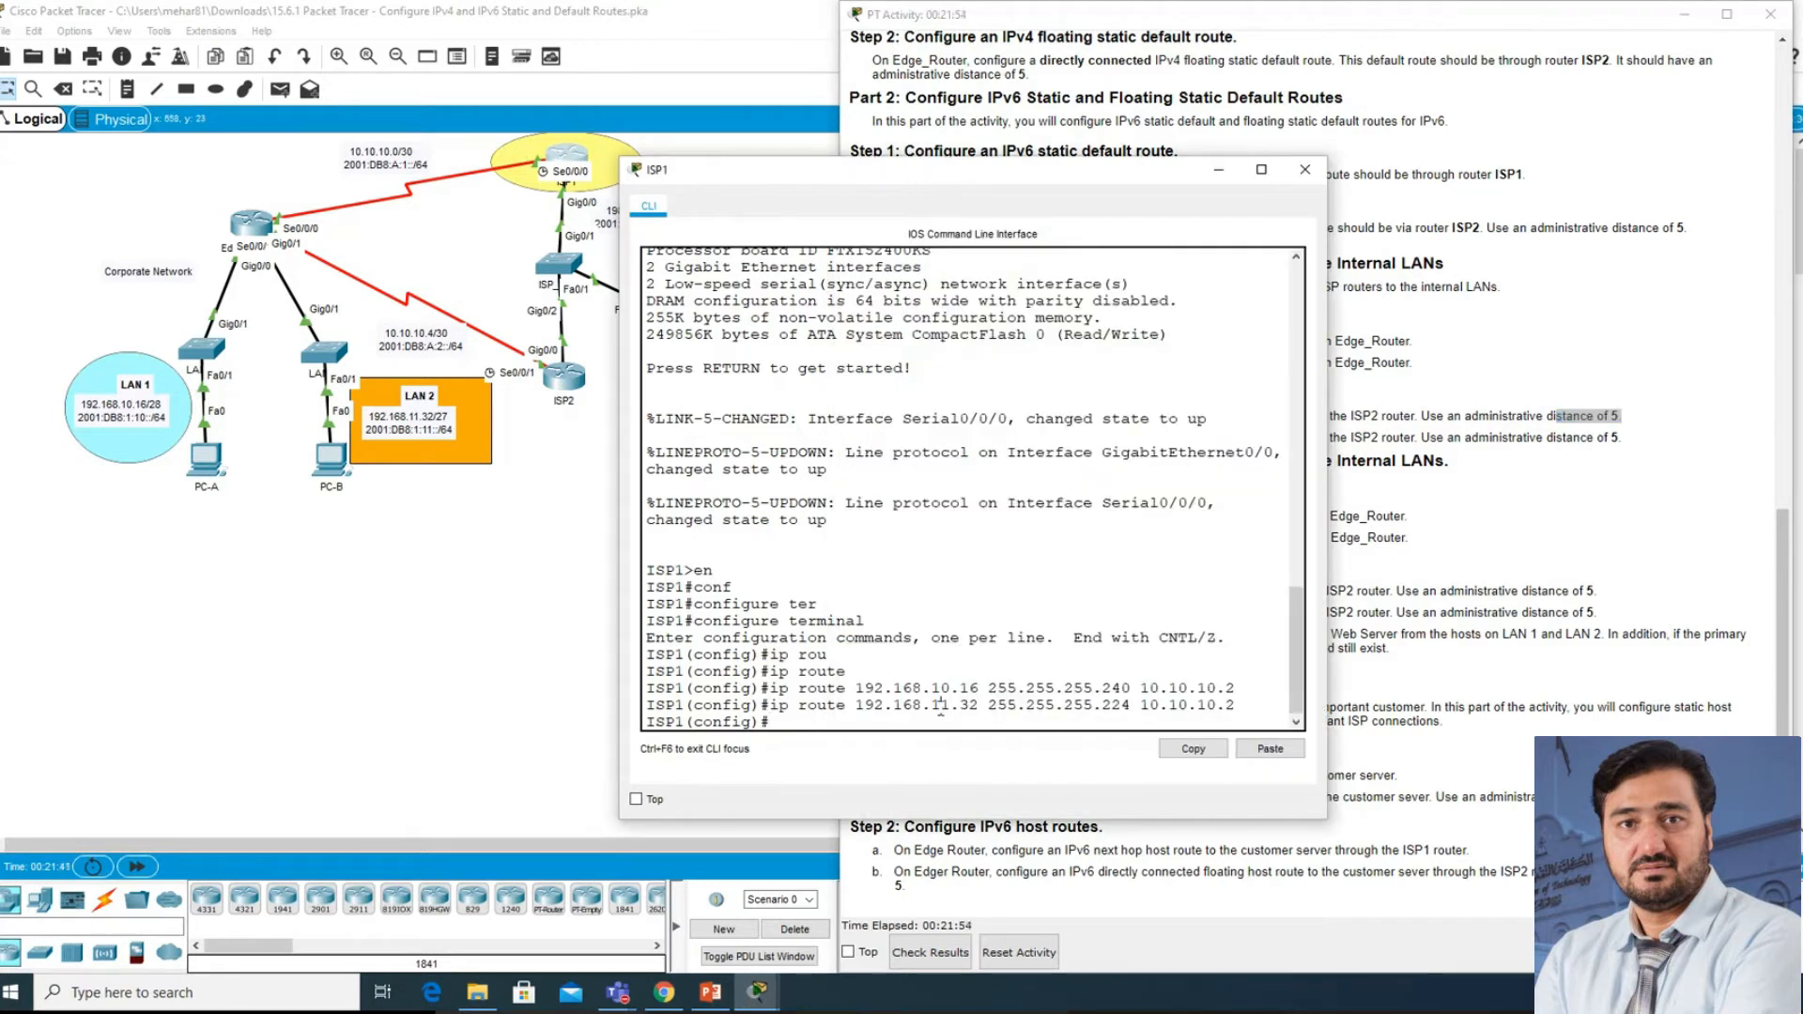
left_click_drag(888, 181, 989, 164)
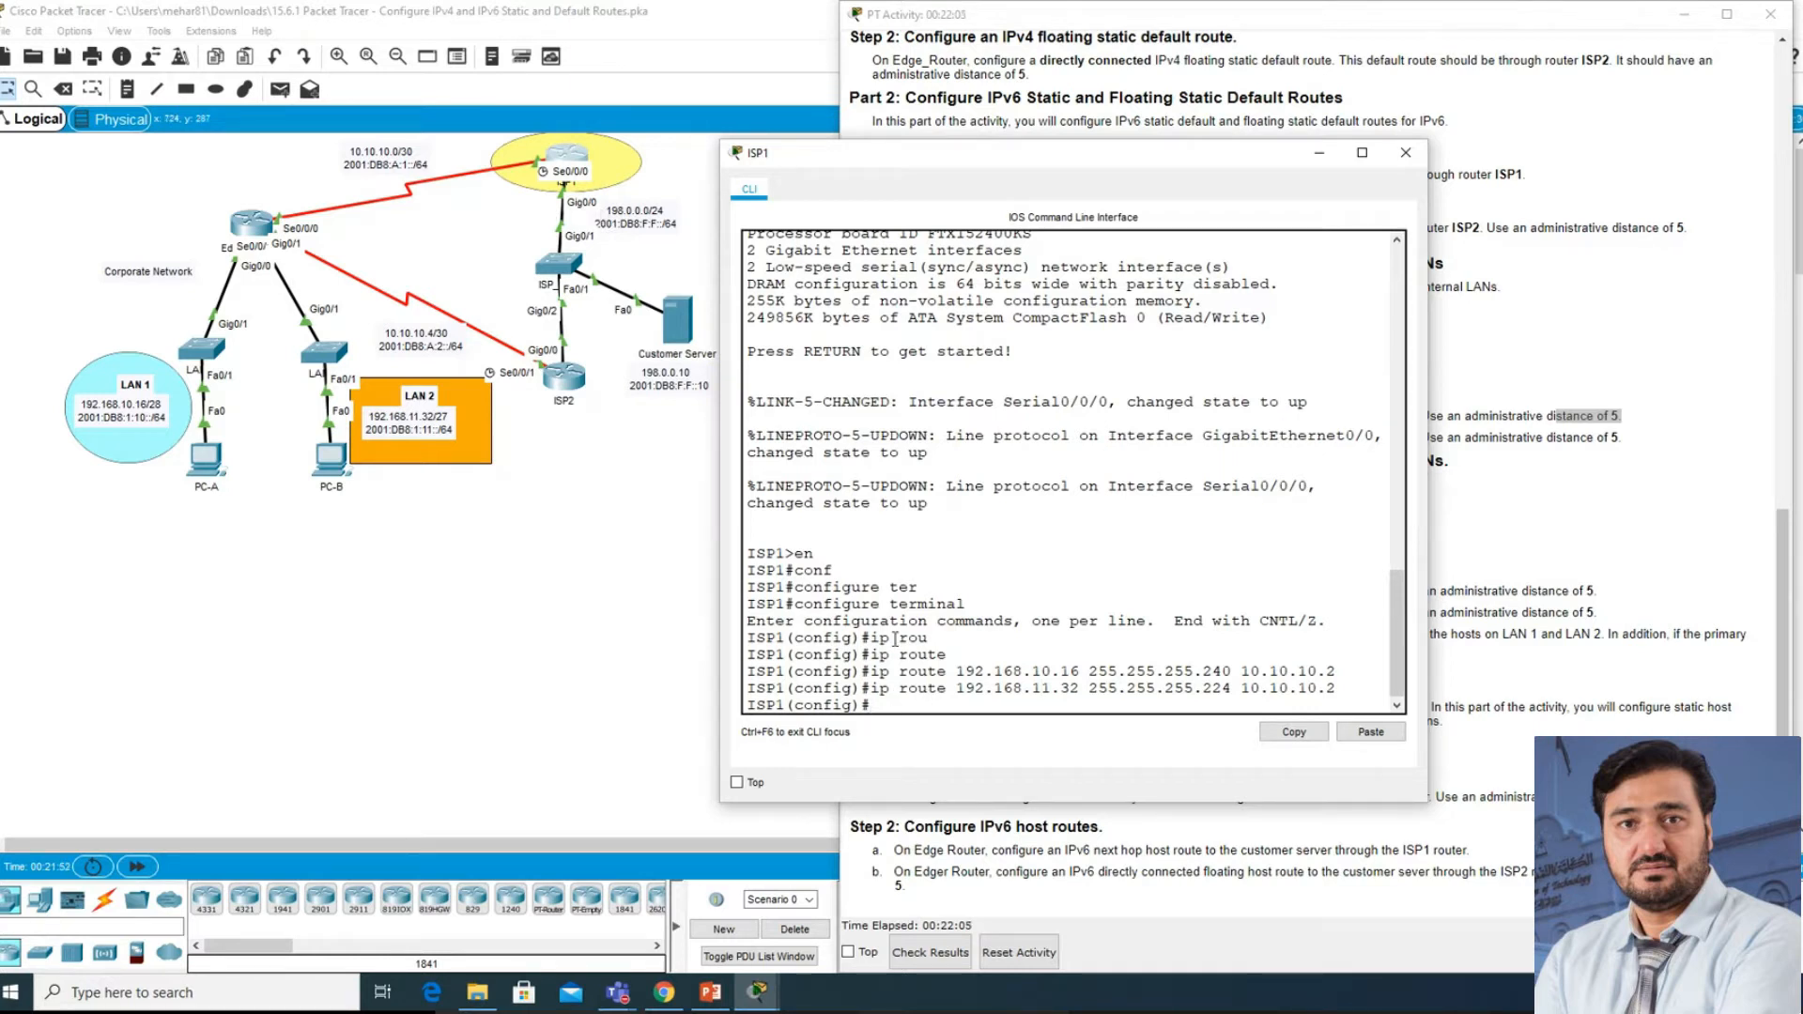
type("ip rou")
key("Tab")
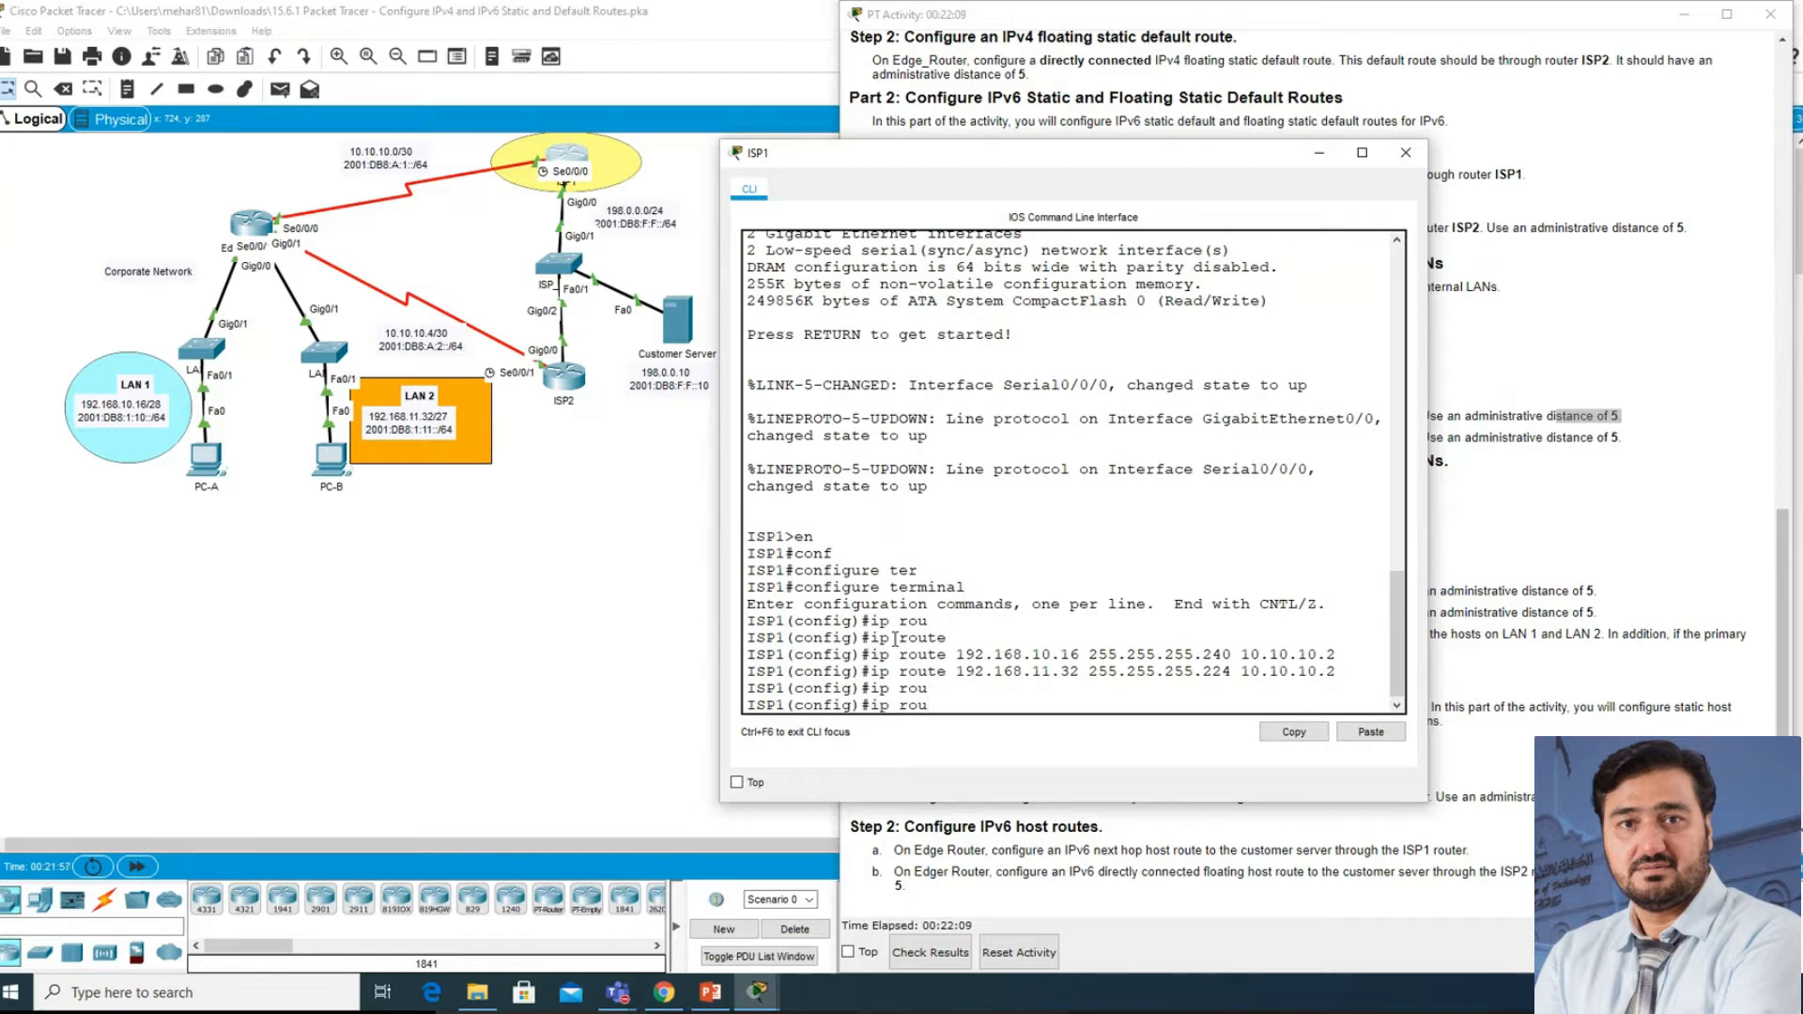
left_click_drag(1034, 158, 1044, 203)
type("te")
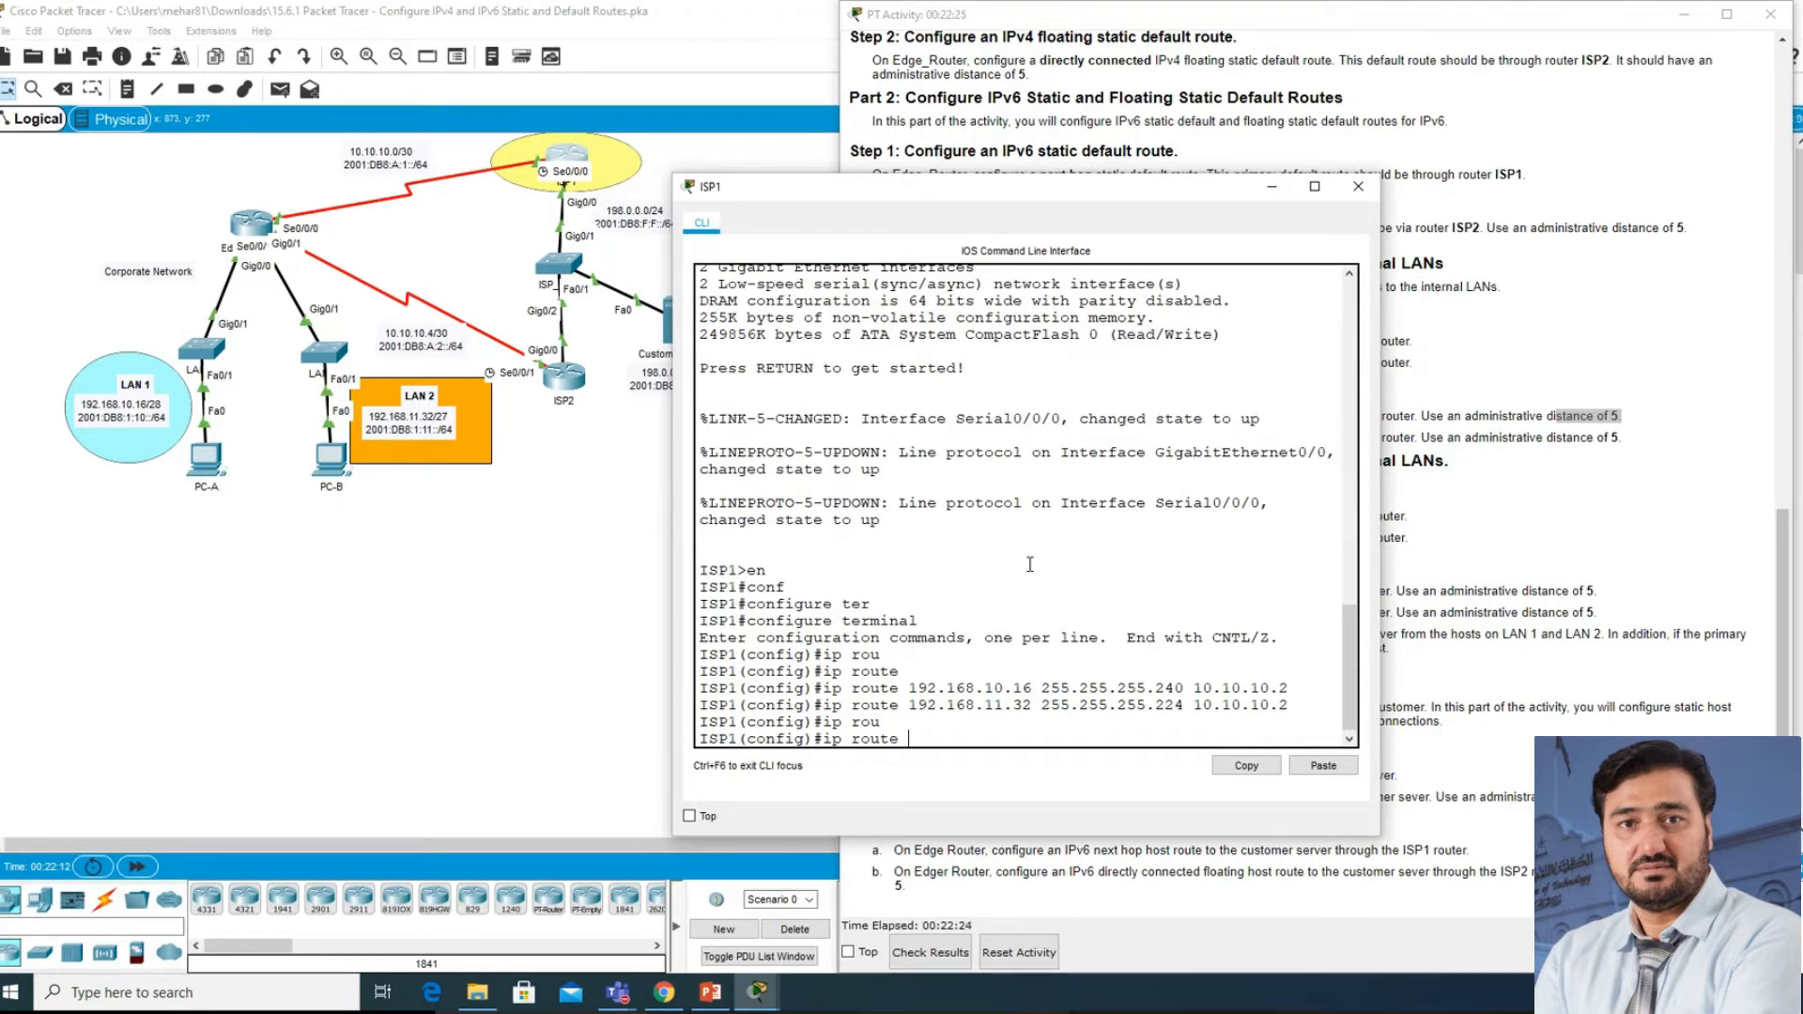
key("BackSpace")
key("BackSpace")
key("BackSpace")
key("BackSpace")
key("BackSpace")
key("BackSpace")
key("BackSpace")
key("BackSpace")
- Recall ISP1's LAN 1 route, replace its next hop with exit interface g0/0 and distance 5, and run the floating route command
key("Up")
key("Up")
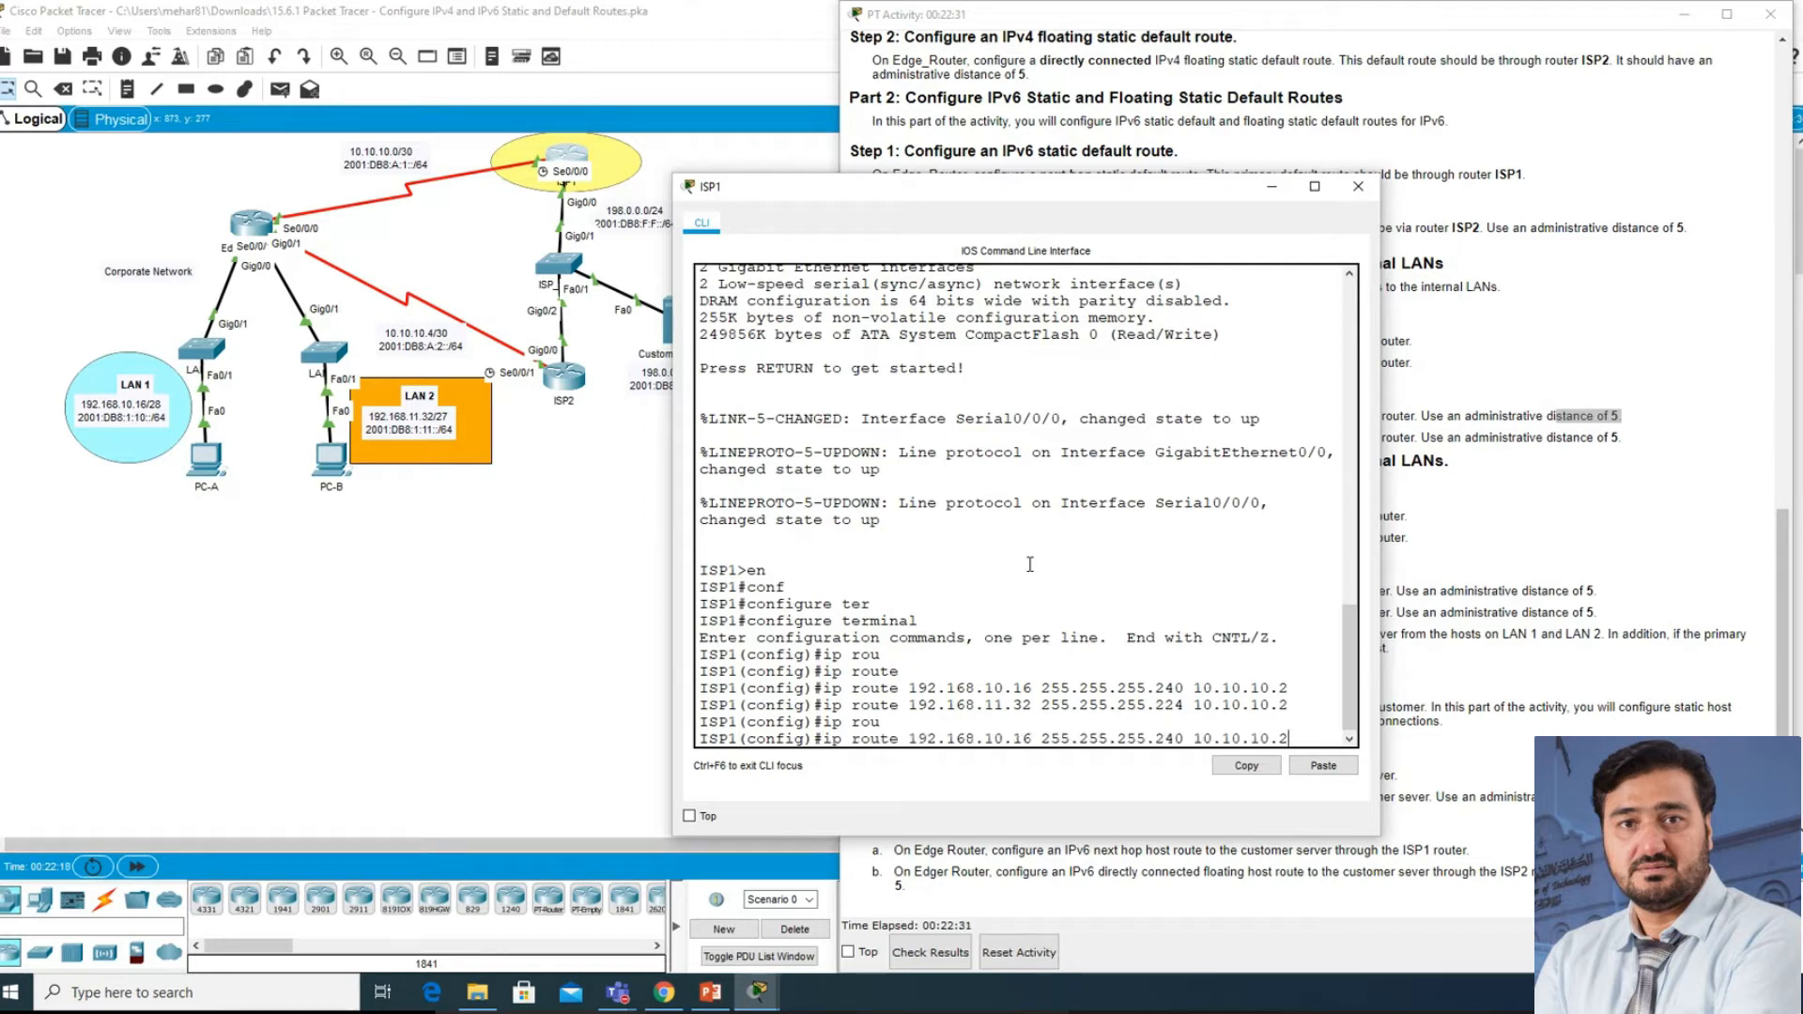
key("BackSpace")
key("BackSpace")
key("BackSpace")
key("BackSpace")
key("BackSpace")
key("BackSpace")
key("BackSpace")
key("BackSpace")
type("g0/0")
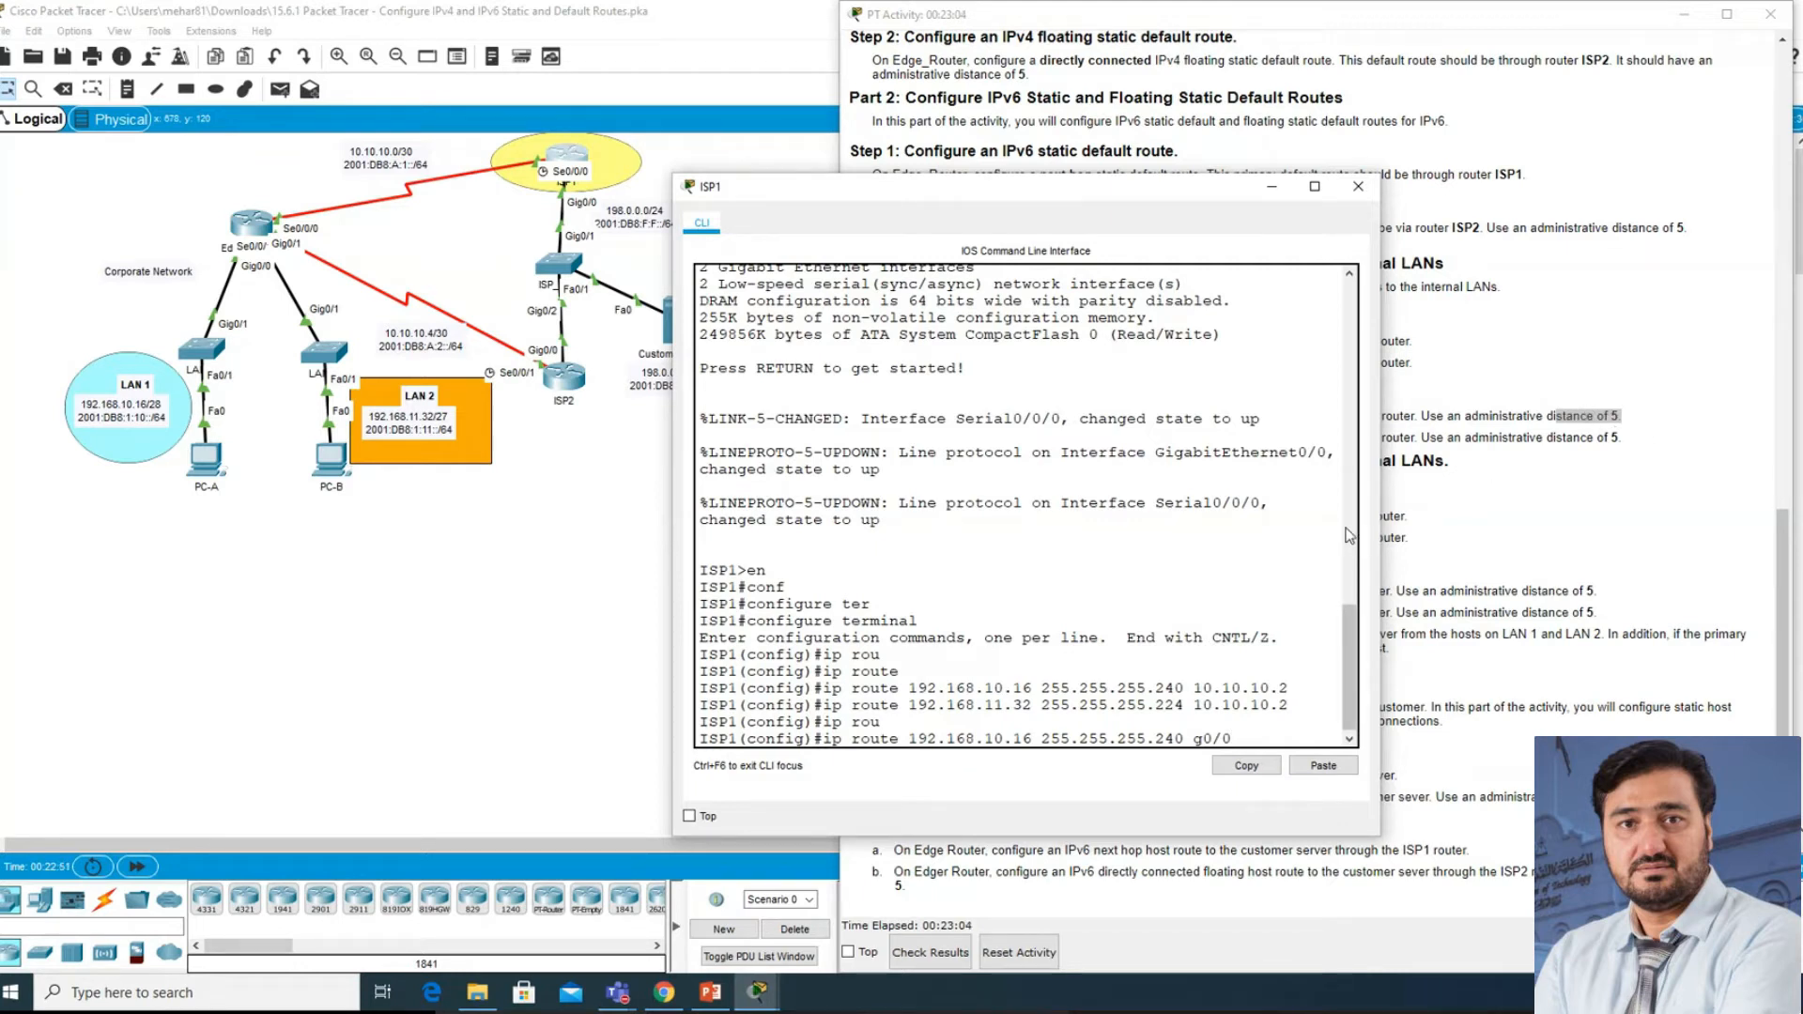
type("5")
key("Return")
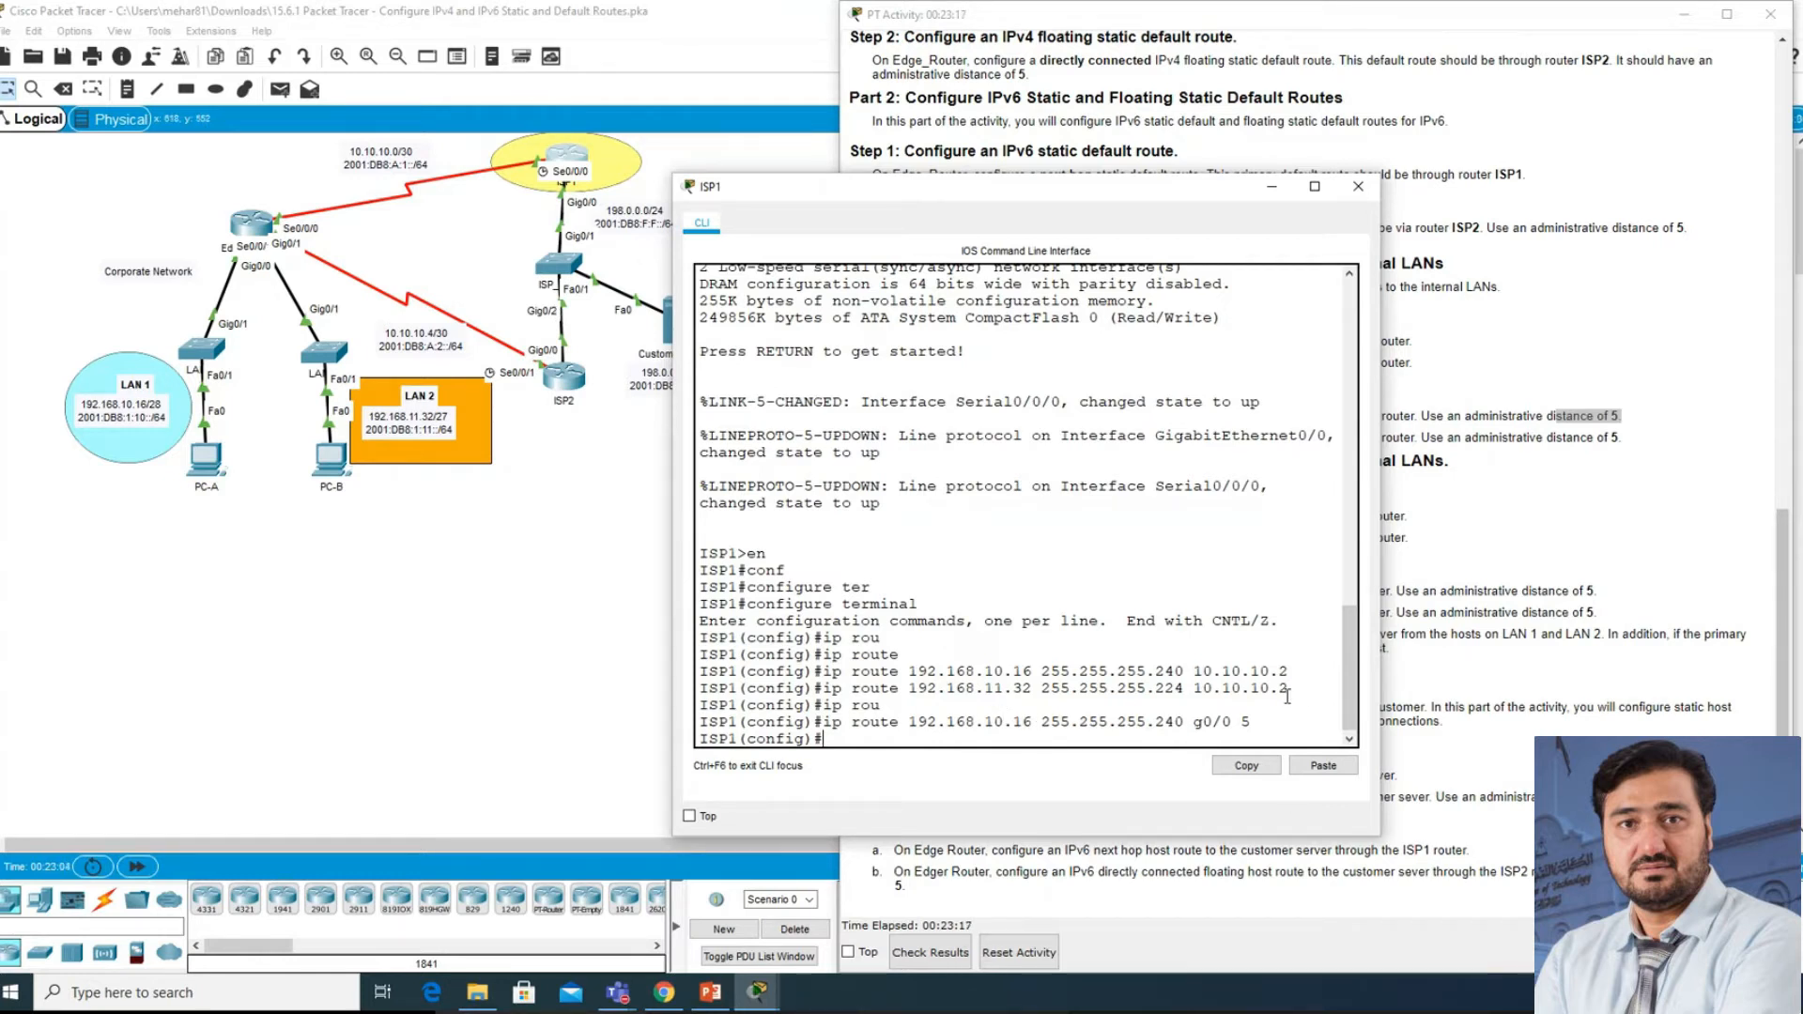
- Recall ISP1's LAN 2 route for 192.168.11.32, replace its next hop with g0/0 and distance 5, and run it
key("Up")
key("Up")
key("Up")
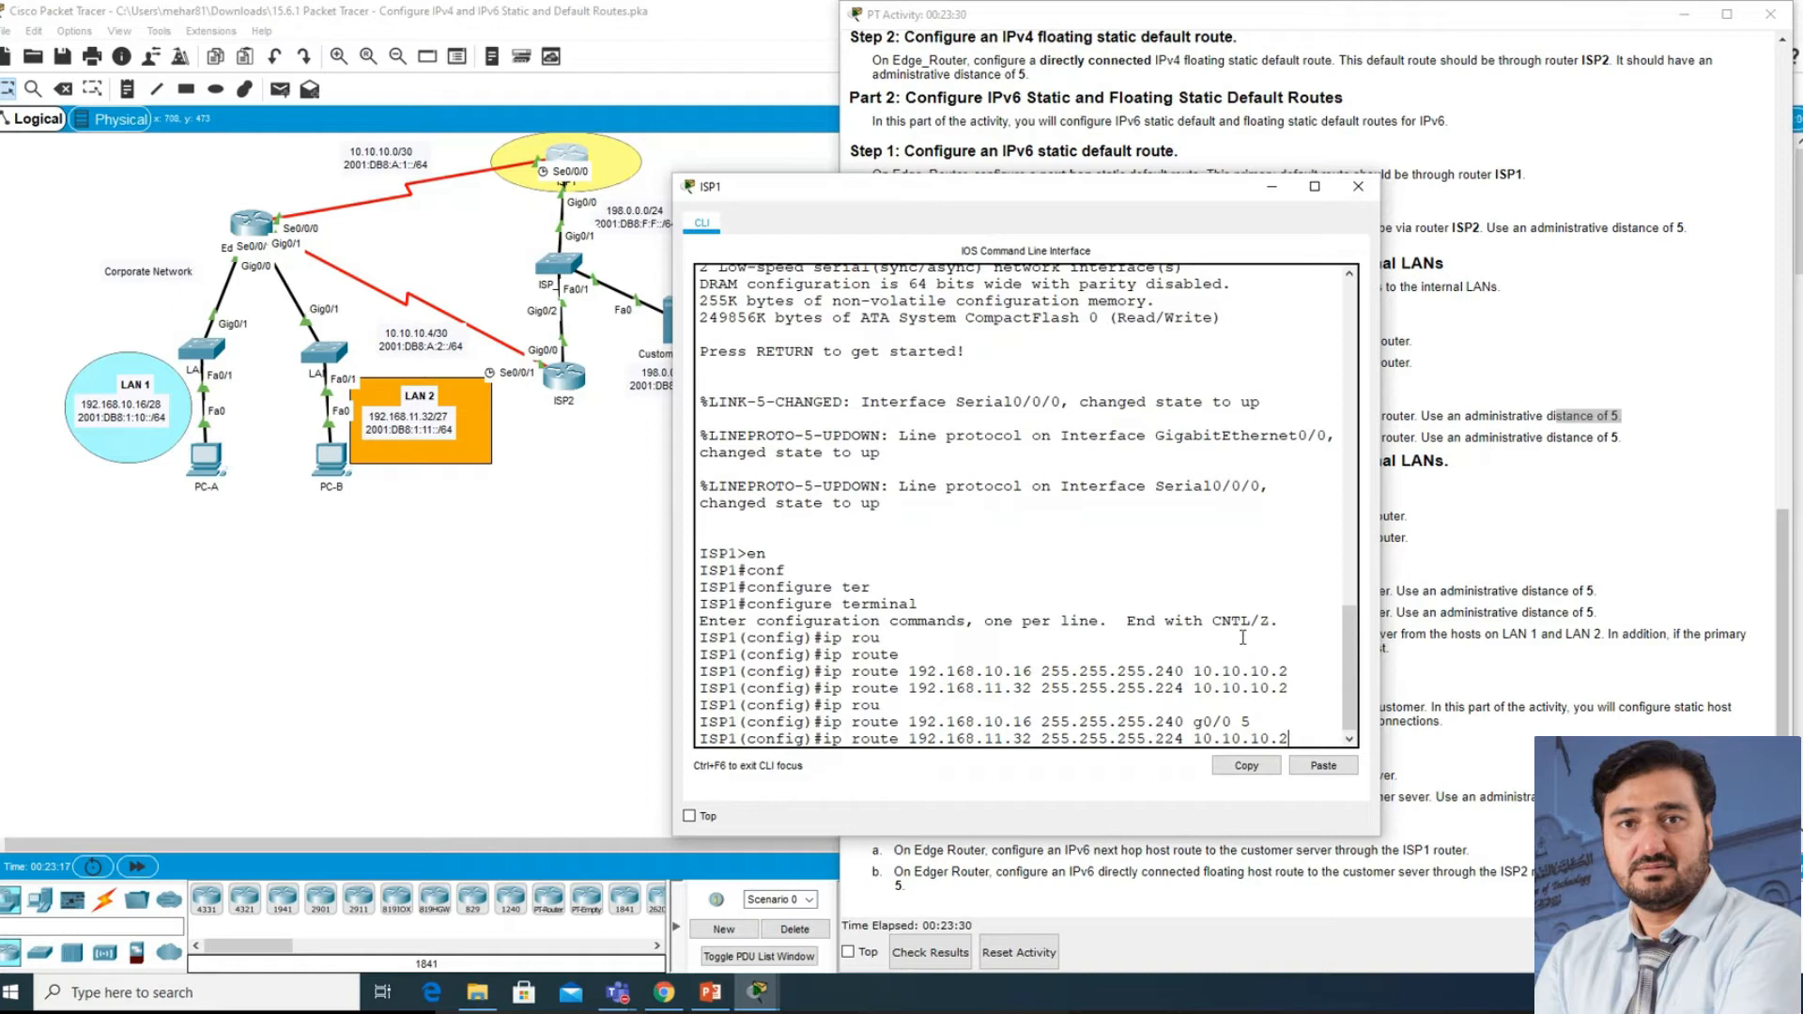
key("BackSpace")
key("BackSpace")
key("BackSpace")
key("BackSpace")
key("BackSpace")
key("BackSpace")
key("BackSpace")
key("BackSpace")
key("BackSpace")
key("BackSpace")
type("g0/0")
key("Return")
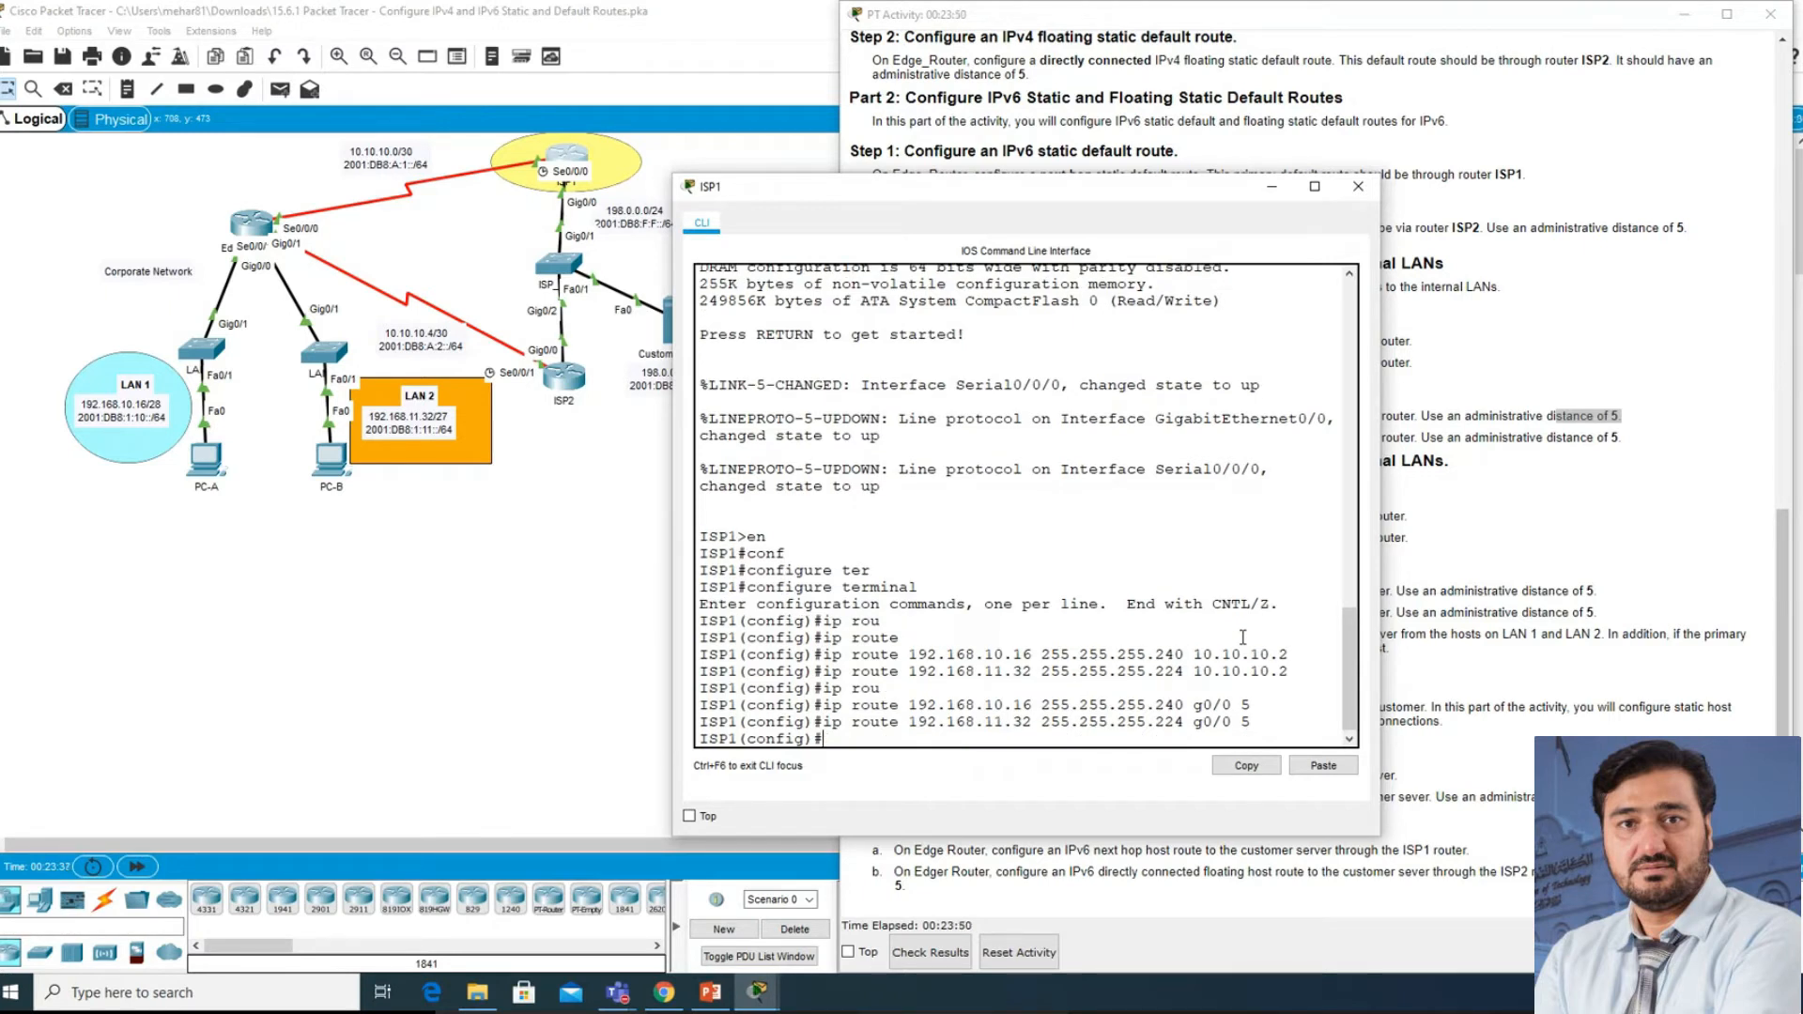
- Read the Part 4 Step 1 requirement for ISP1's next-hop IPv6 static route to LAN 1 in the activity instructions
left_click(1472, 609)
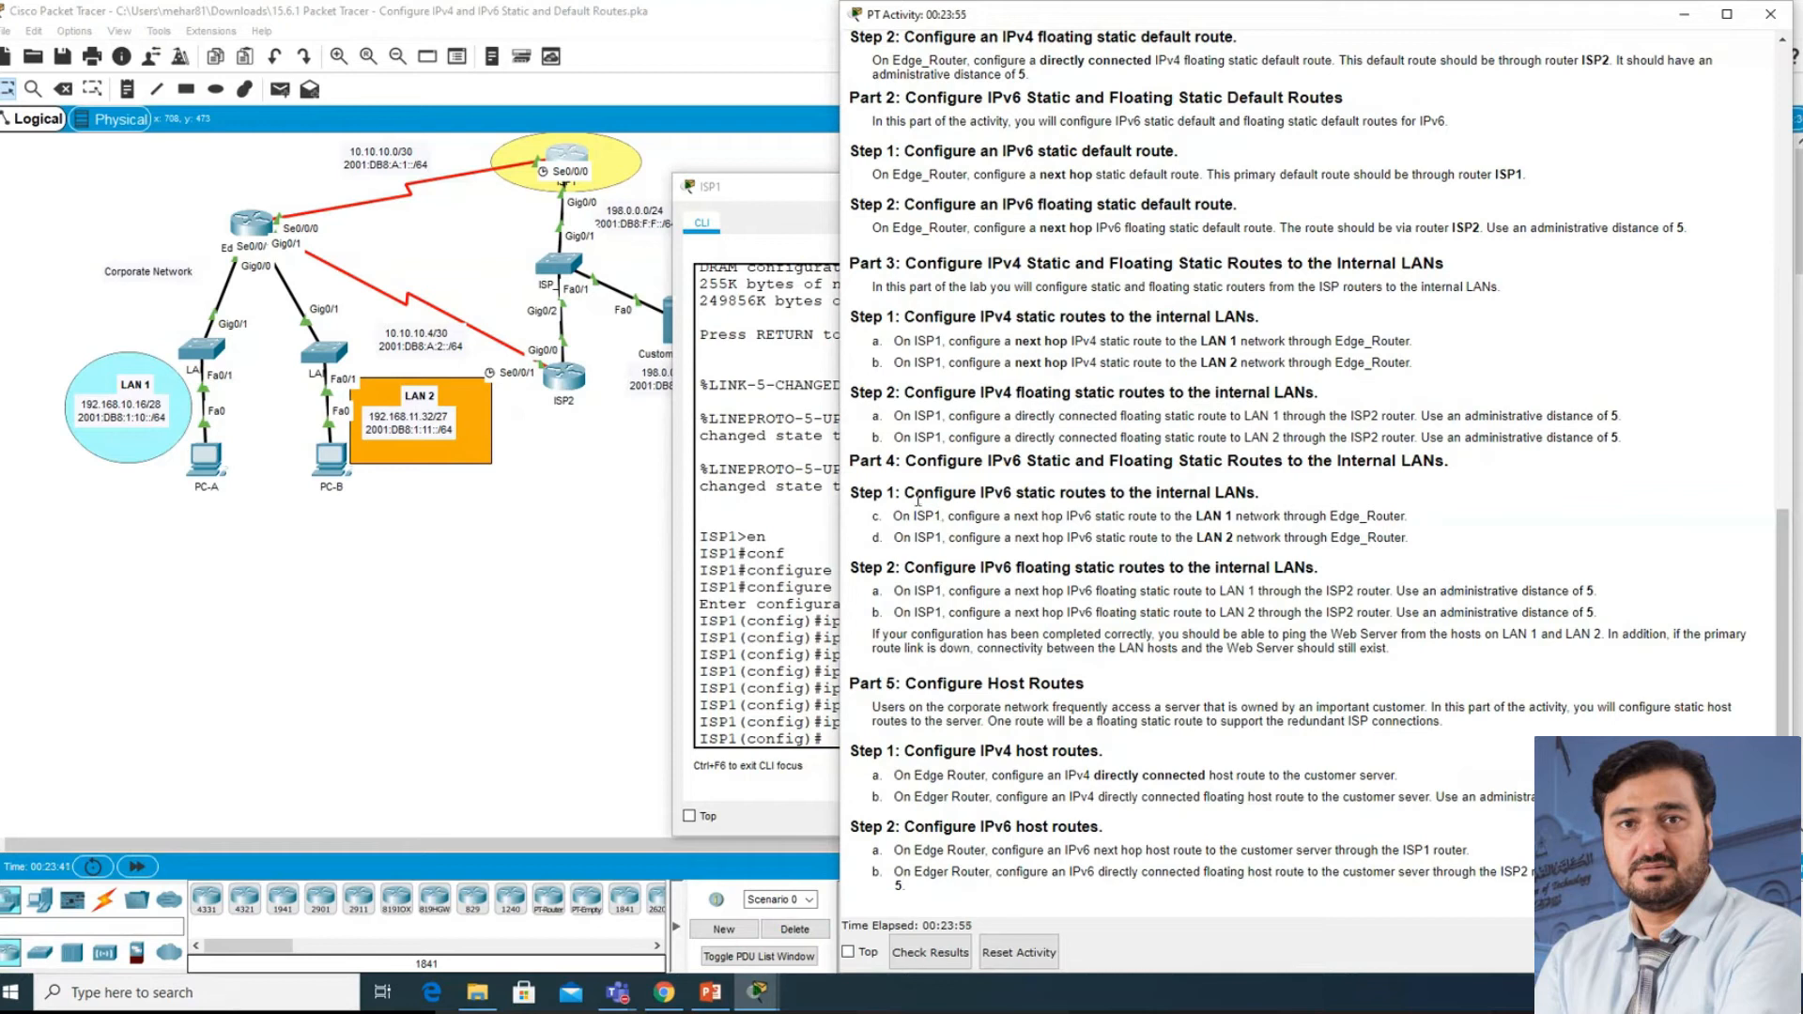
left_click_drag(907, 487, 1287, 503)
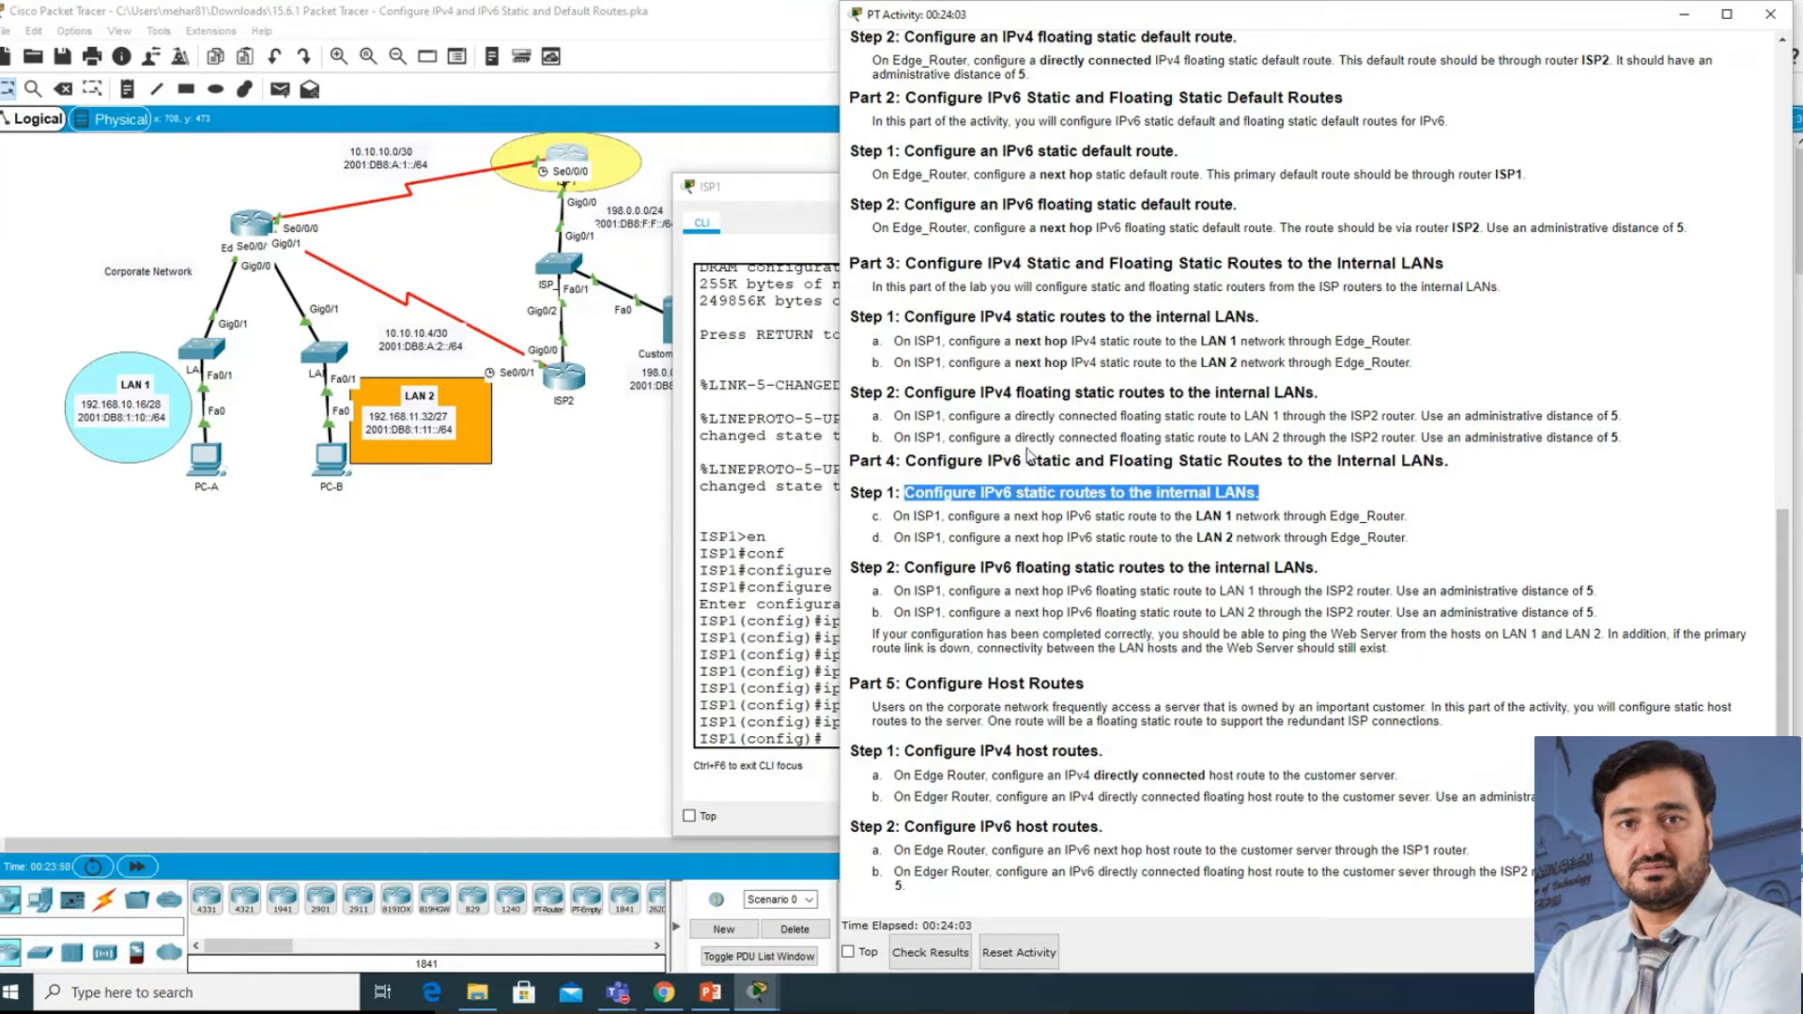
left_click(908, 517)
left_click_drag(908, 518, 1165, 518)
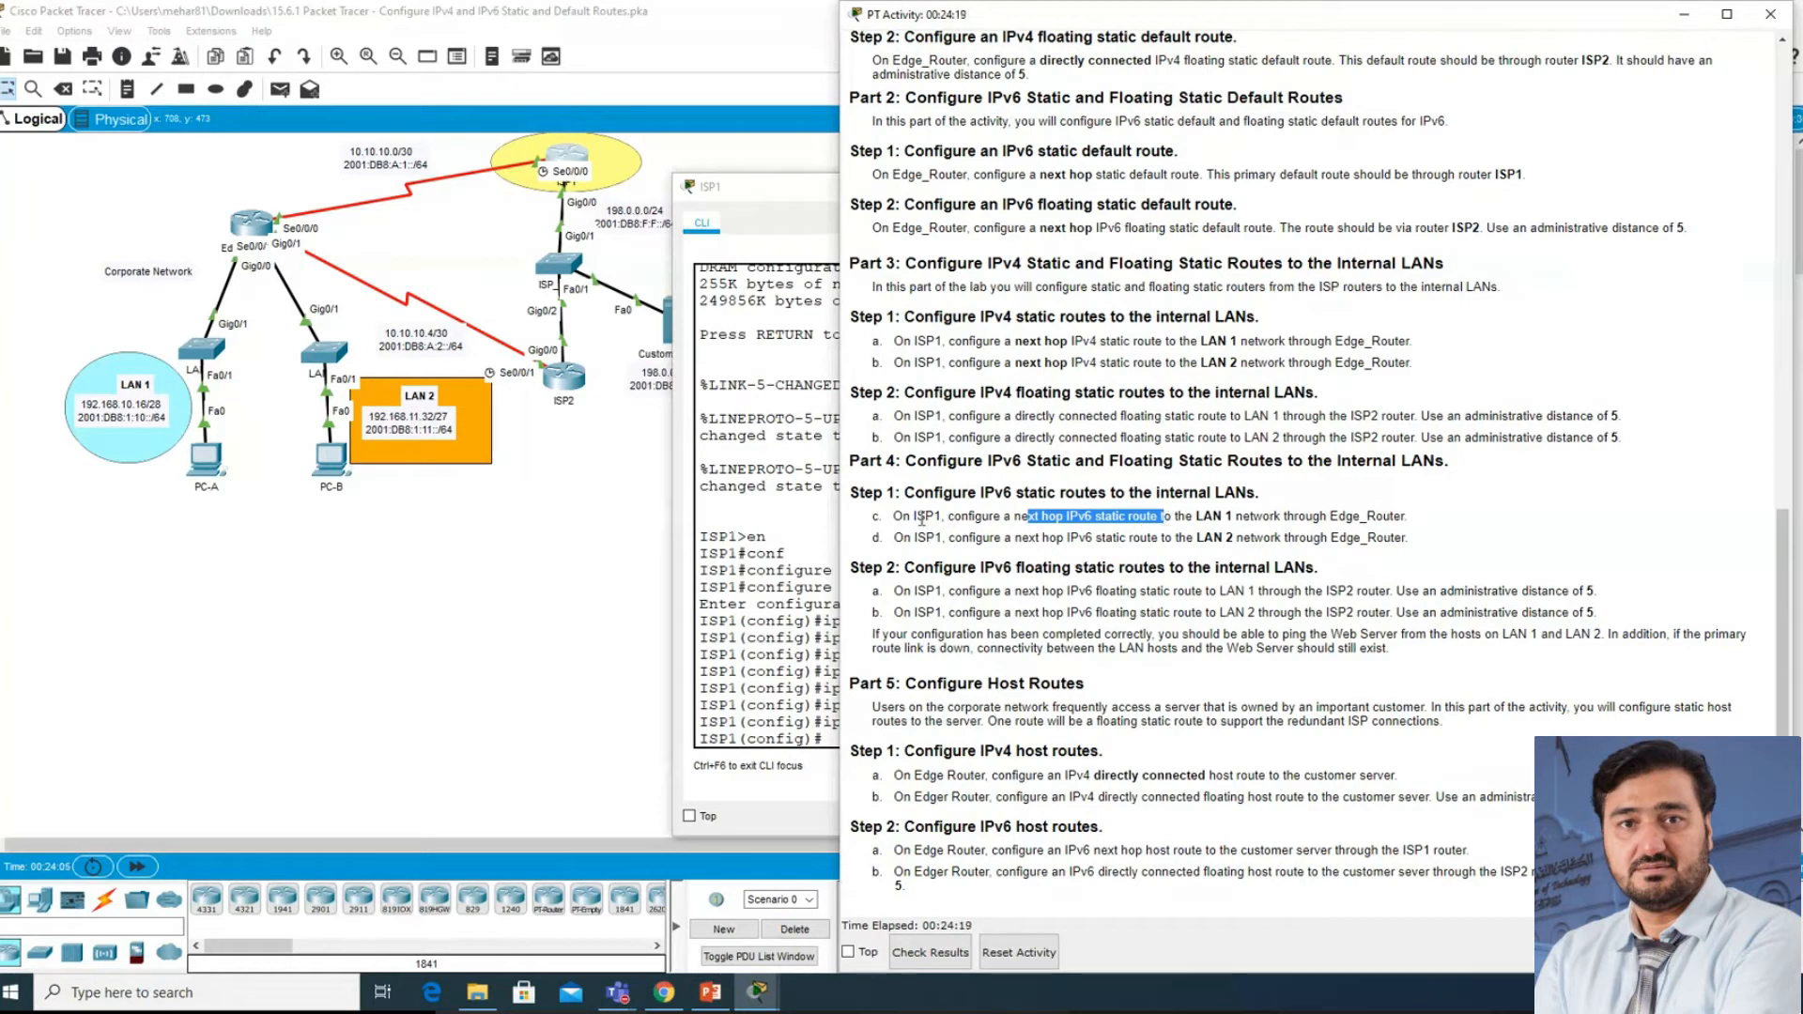
double_click(1208, 516)
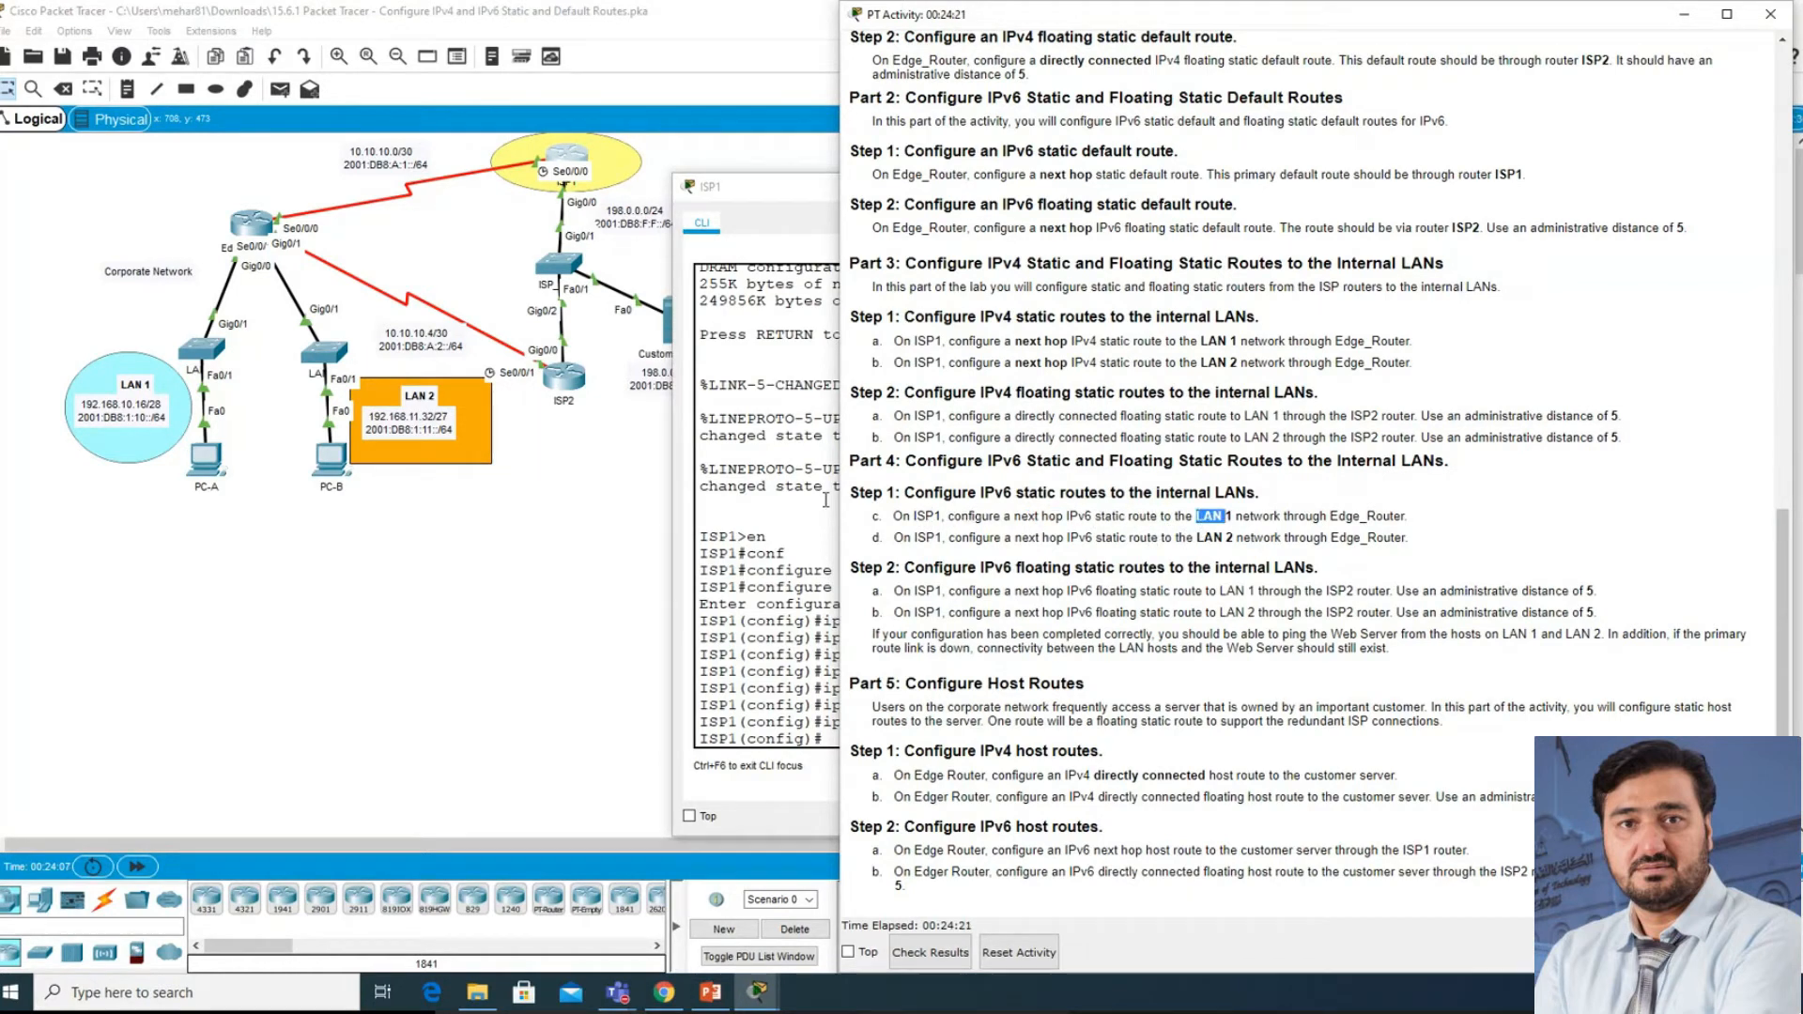
- Copy LAN 1's IPv6 prefix 2001:DB8:1:10::/64 from its topology label and reopen ISP1's console
left_click(143, 420)
left_click_drag(163, 416, 74, 420)
key("ctrl+c")
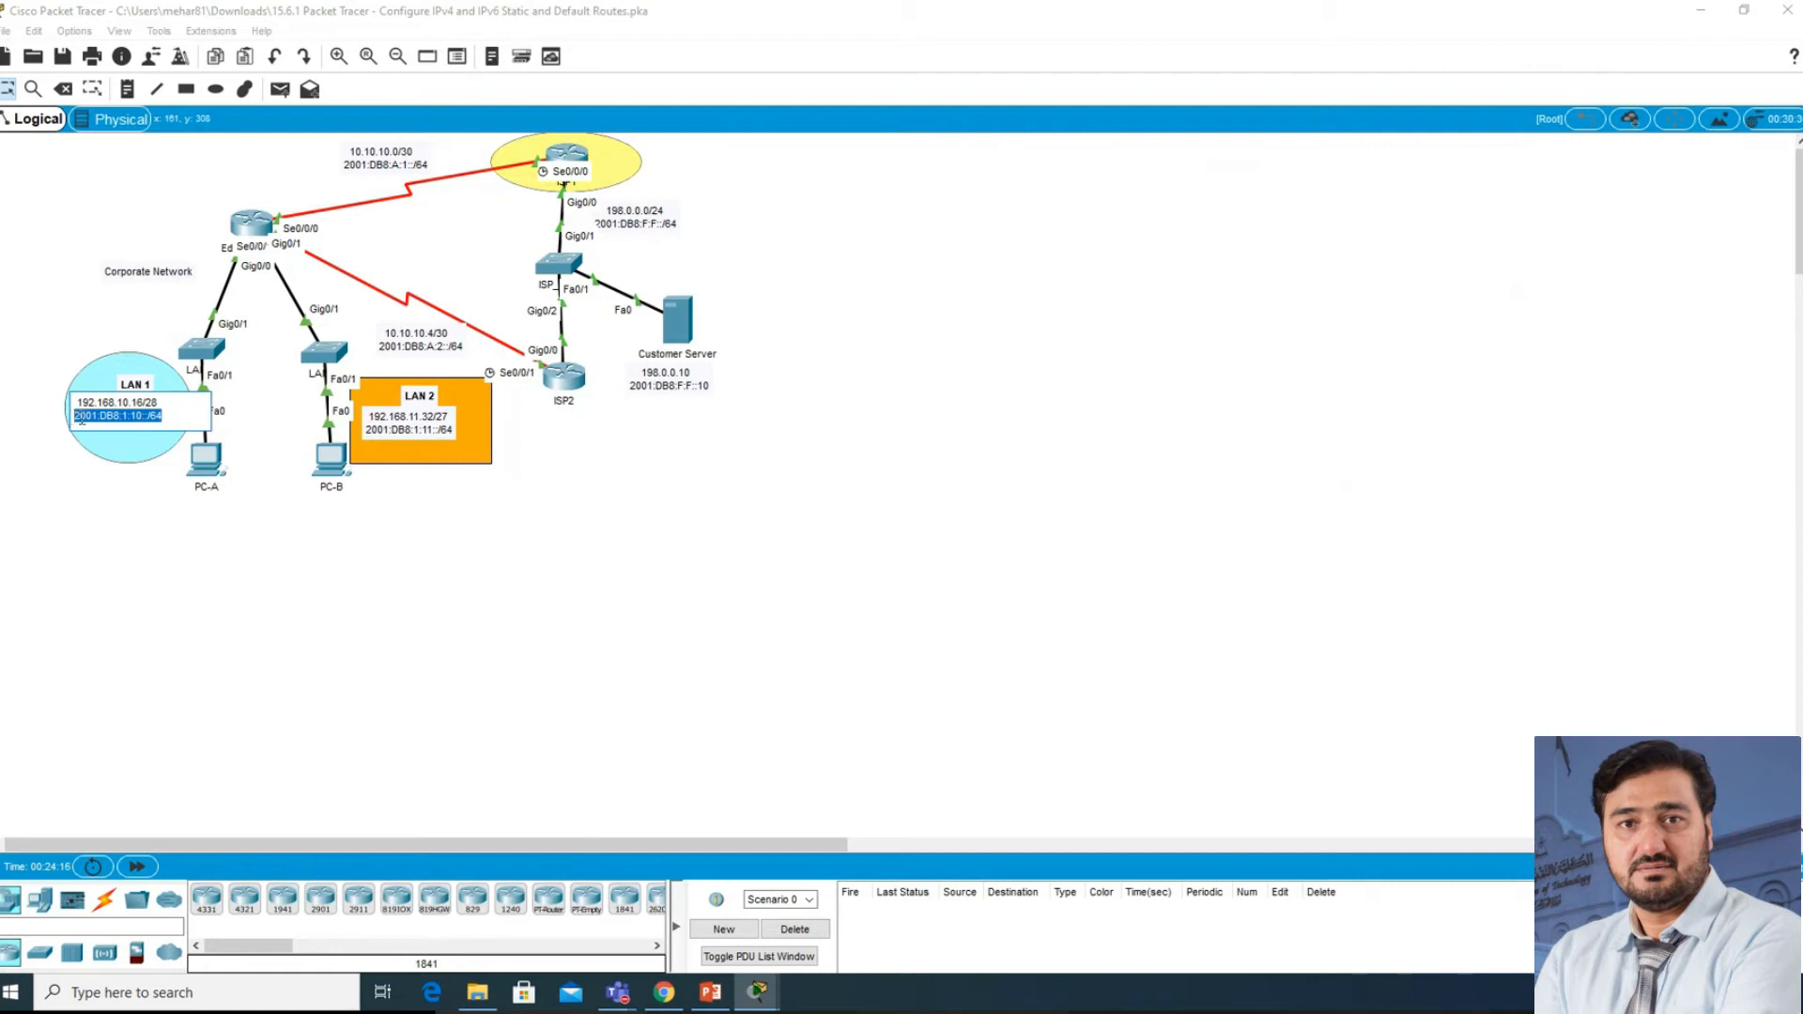
left_click(564, 154)
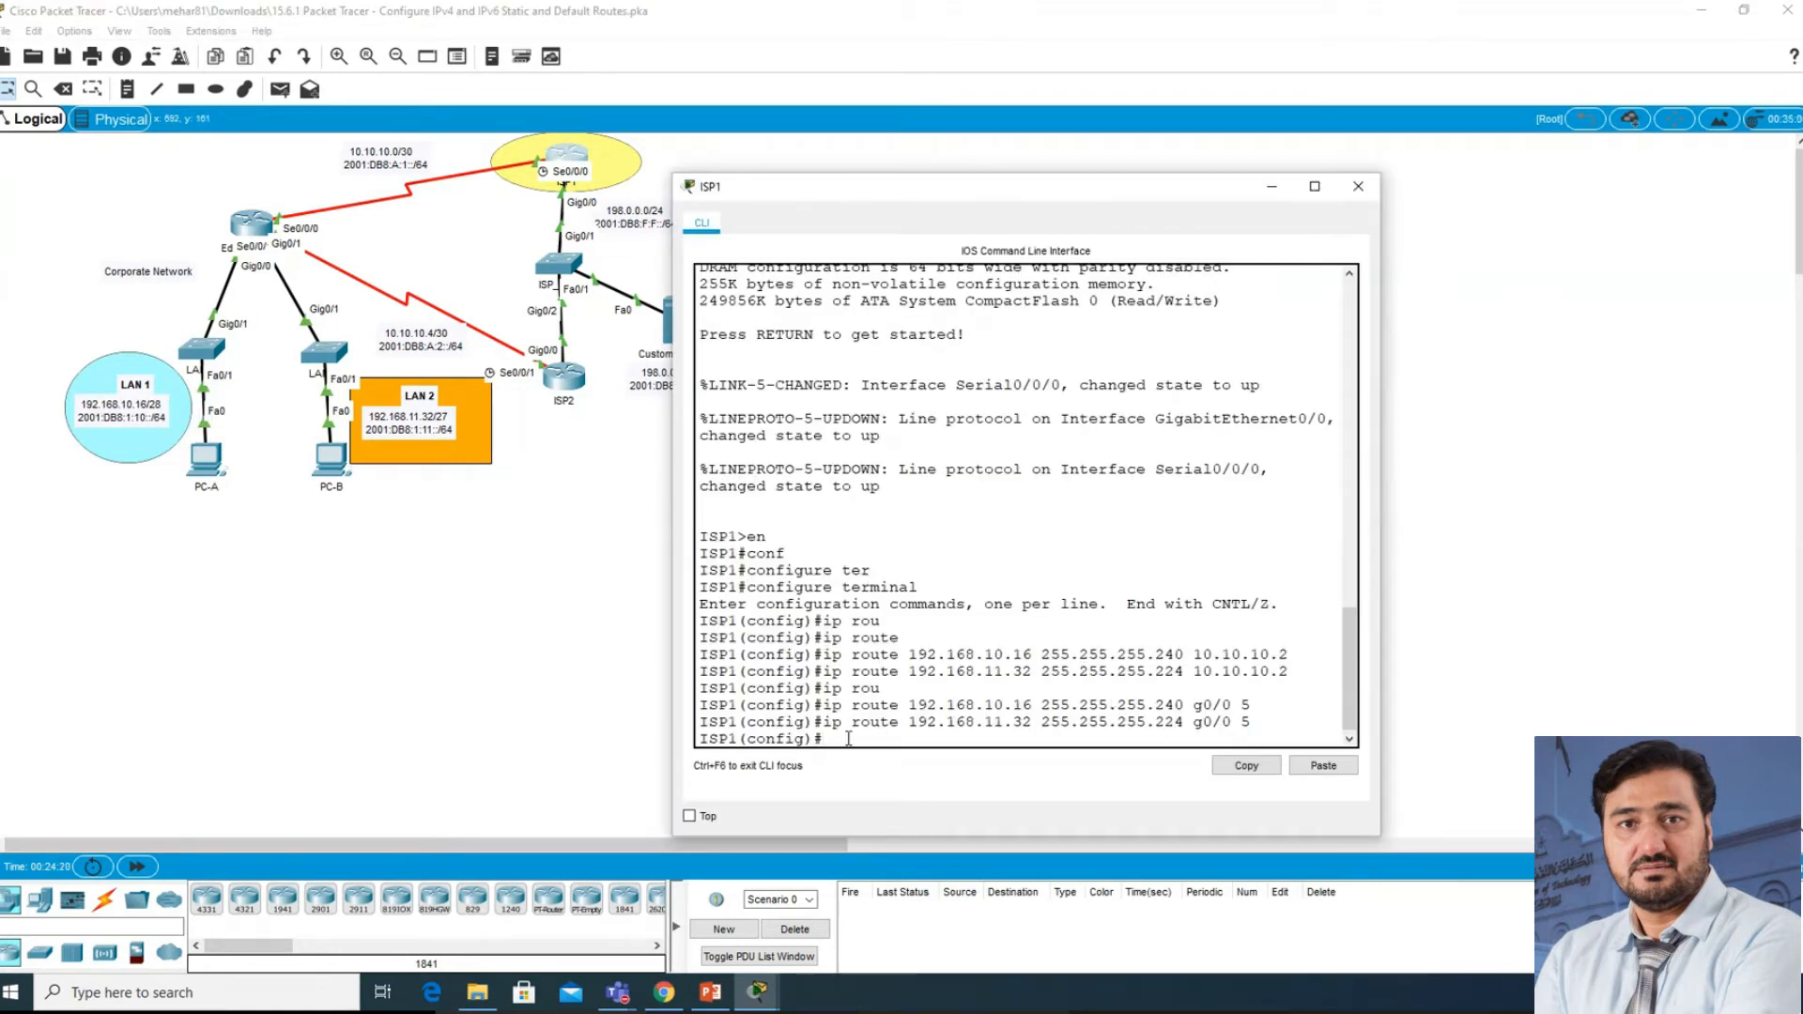
- Begin ISP1's IPv6 static route to LAN 1 with ipv6 route and the copied prefix 2001:DB8:1:10::/64
type("ipv")
type("6")
type(" ropu")
key("BackSpace")
key("BackSpace")
type("oute")
key("BackSpace")
key("BackSpace")
key("BackSpace")
key("BackSpace")
key("BackSpace")
type("ut")
left_click(1341, 768)
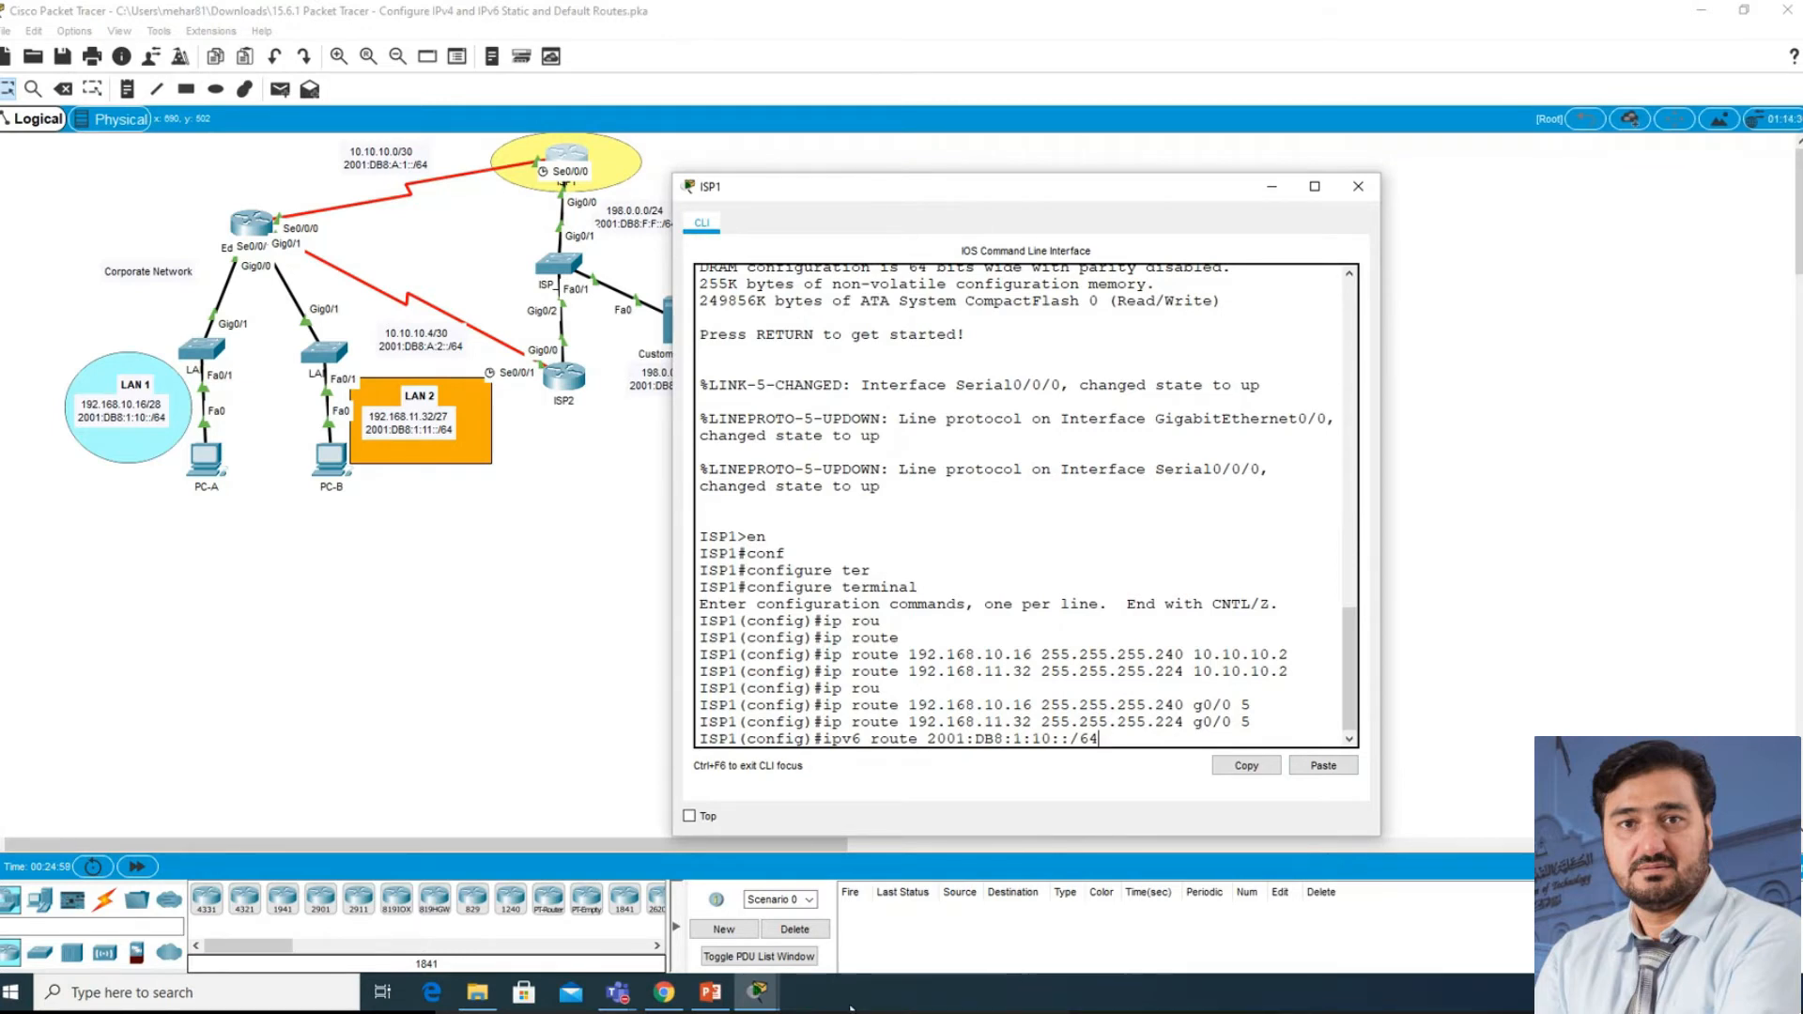
- Copy Edge_Router's S0/0/0 IPv6 address 2001:db8:a:1::2 from the addressing table as next hop and run ISP1's LAN 1 IPv6 route
left_click(757, 990)
left_click(540, 897)
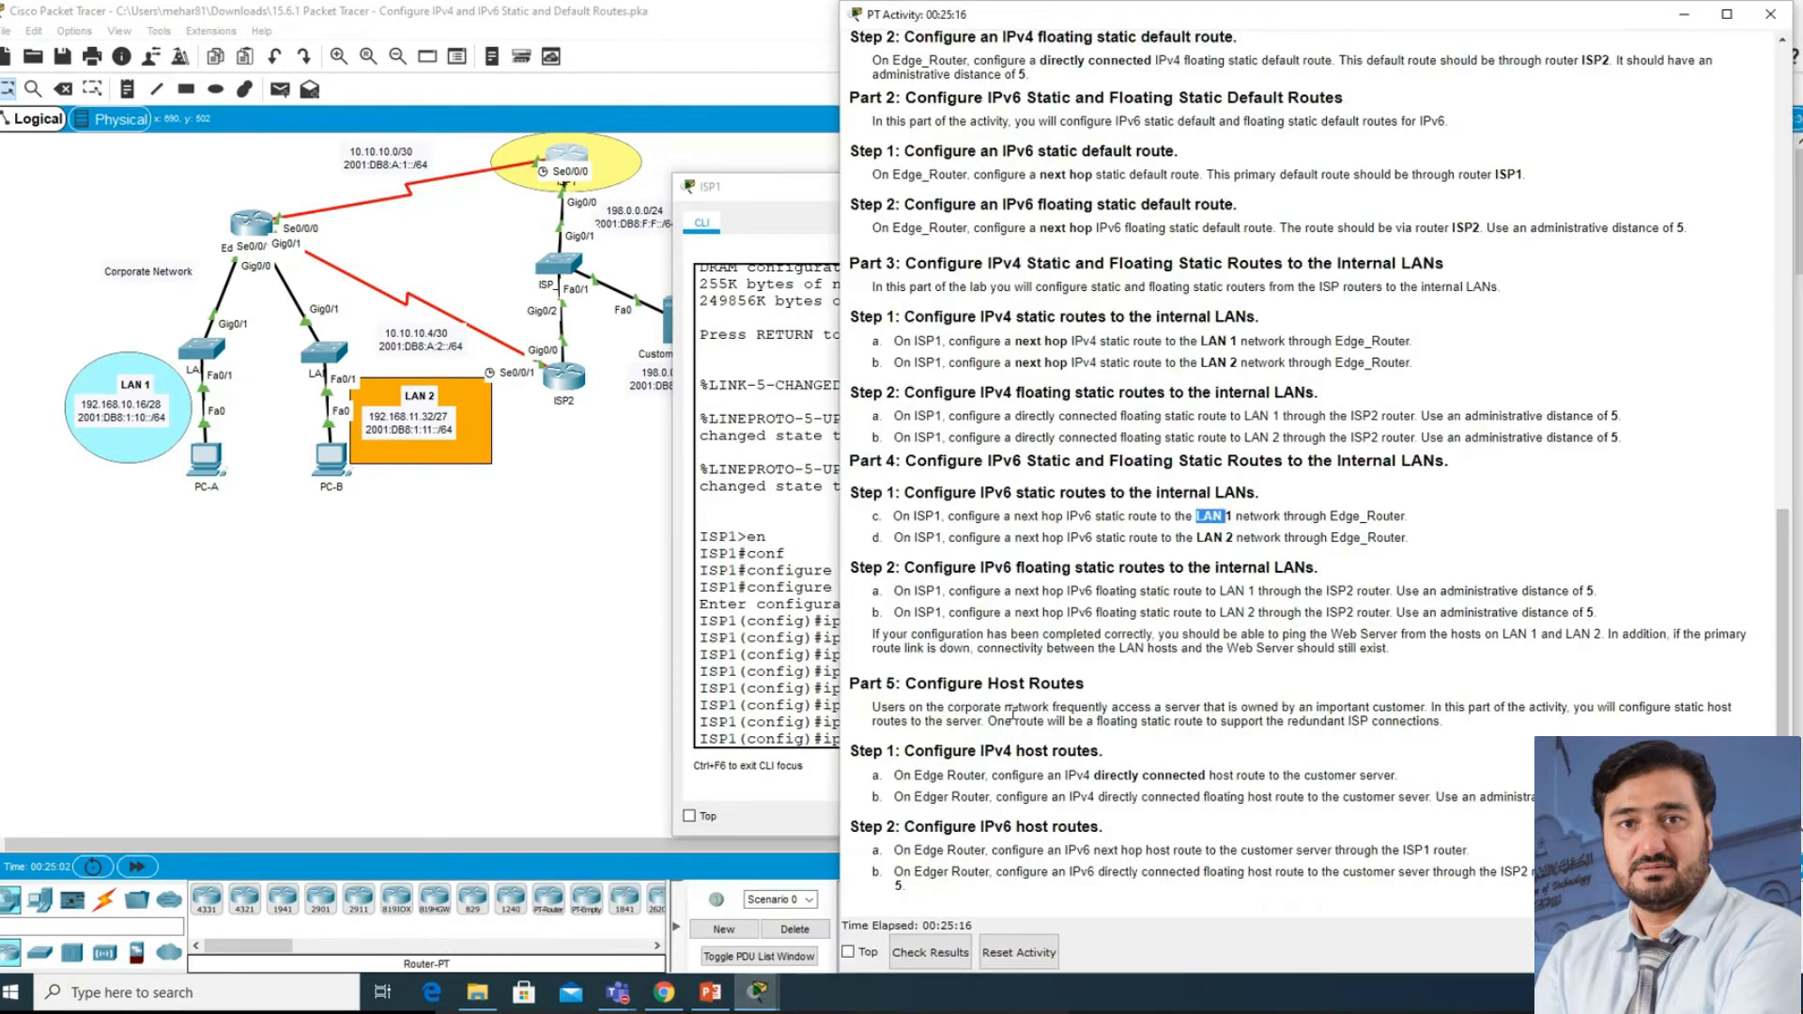
left_click_drag(1023, 518, 1089, 518)
scroll(1212, 563, "up", 15)
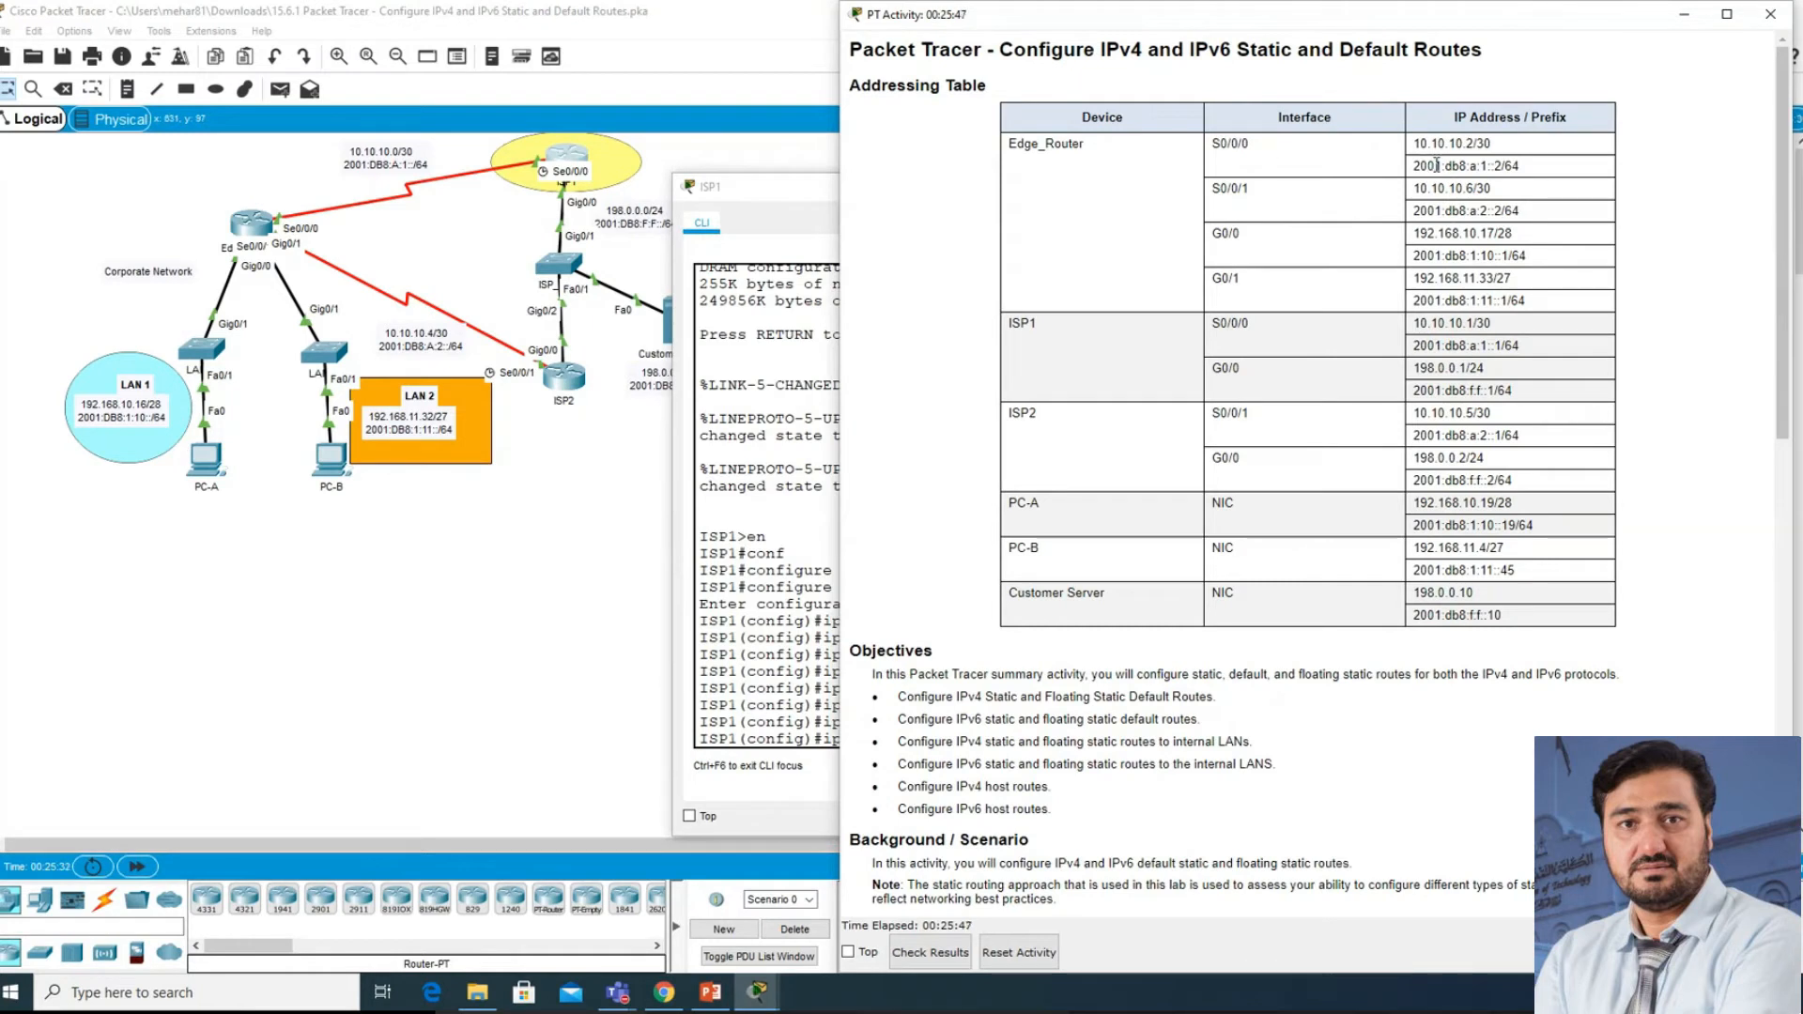
left_click_drag(1413, 166, 1499, 166)
left_click(718, 604)
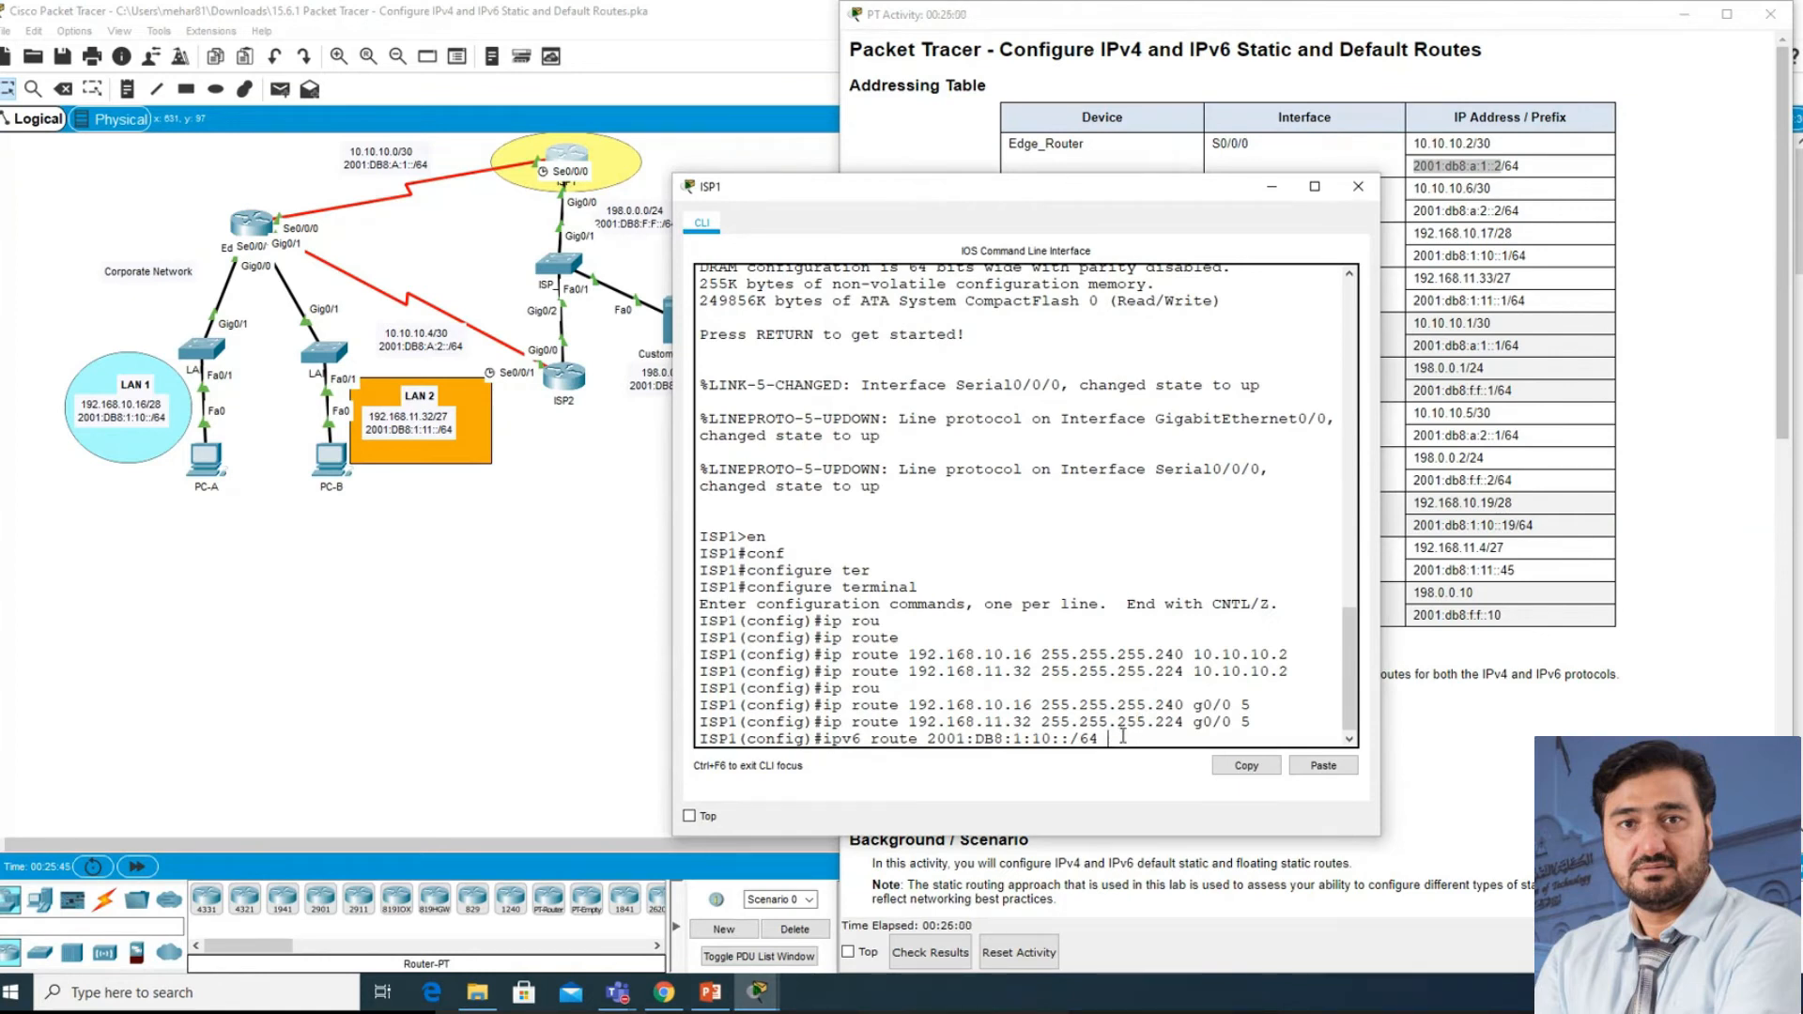
left_click(1323, 766)
key("Return")
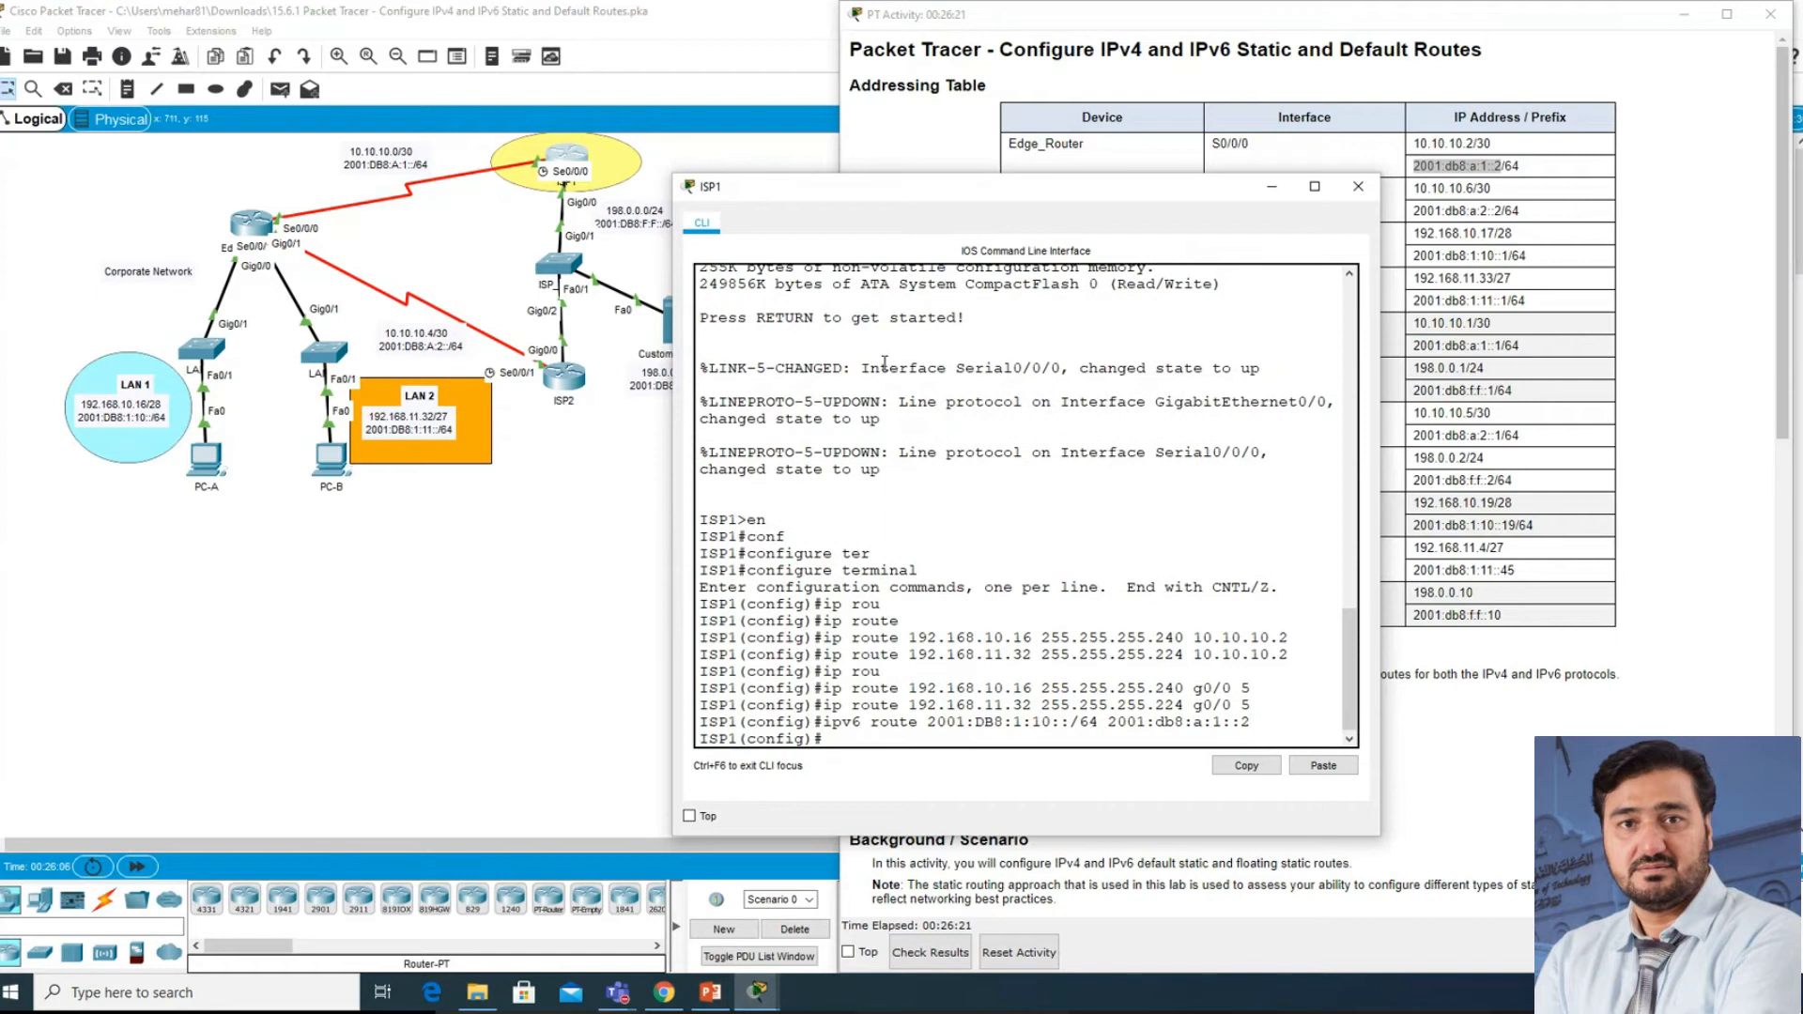
- Read the Part 4 Step 1 requirement for ISP1's next-hop IPv6 static route to LAN 2 in the activity instructions
left_click(1528, 601)
scroll(1162, 751, "down", 8)
scroll(1163, 752, "down", 3)
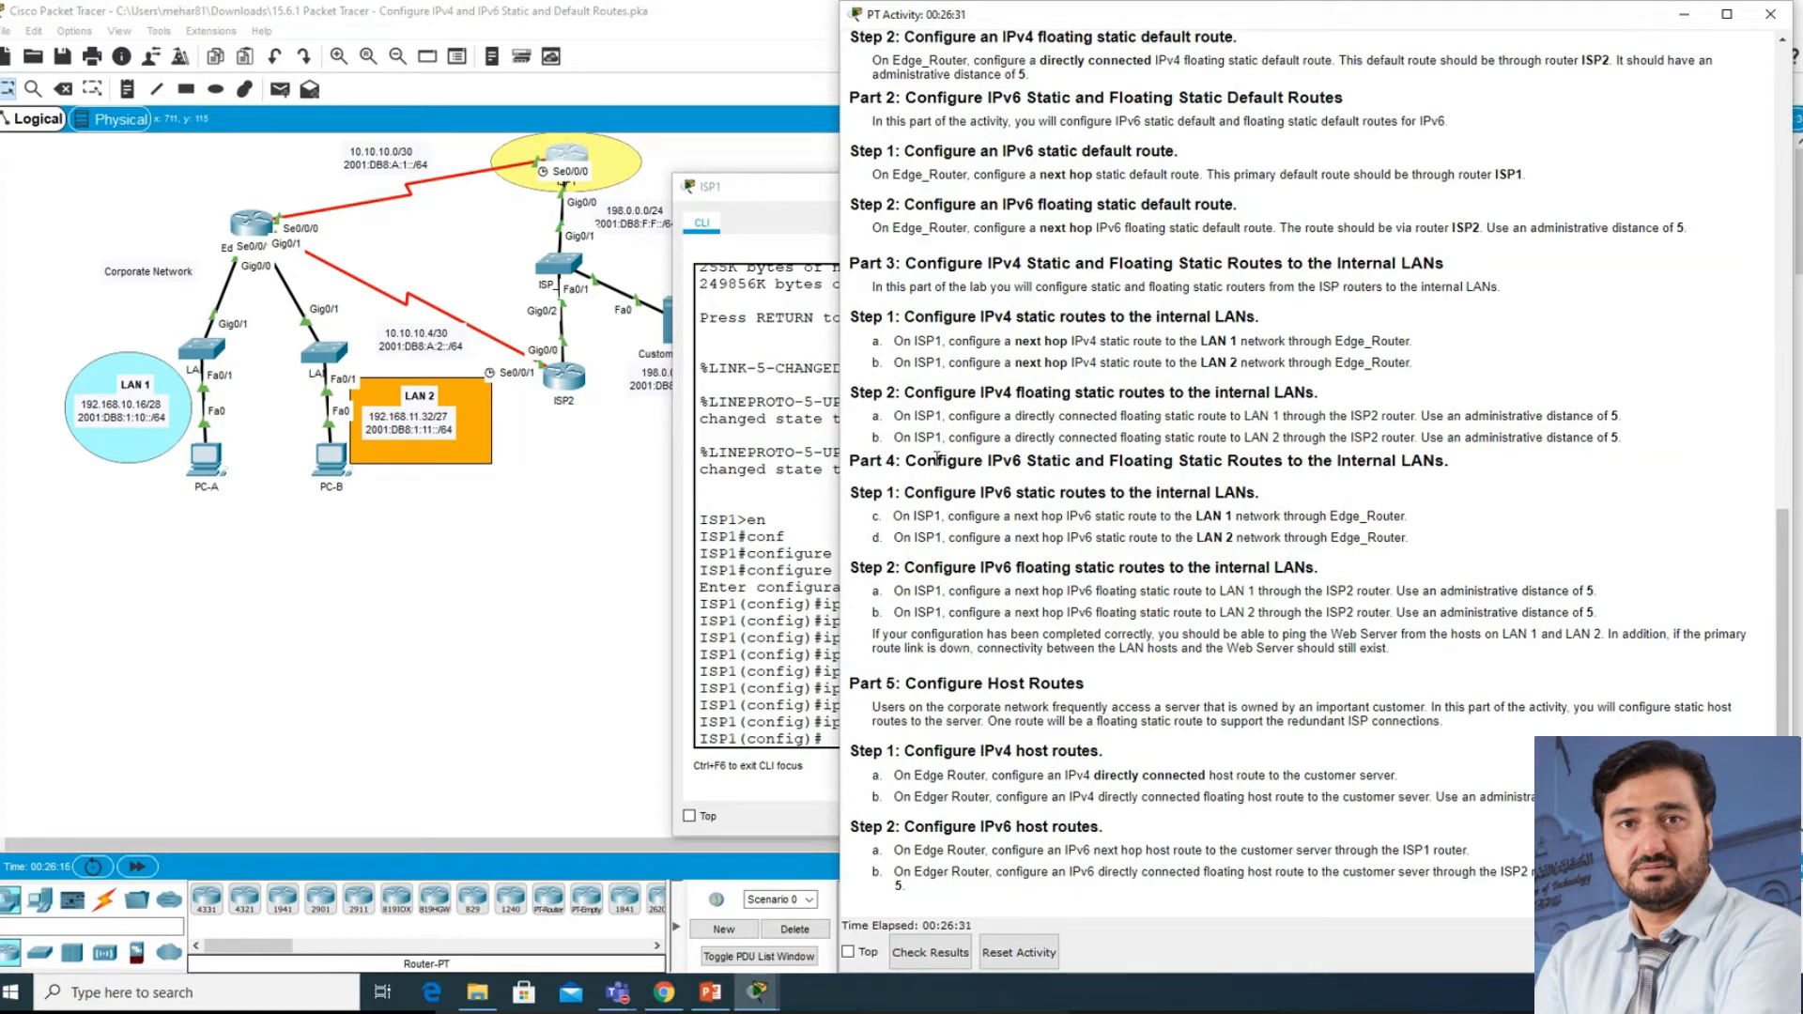
left_click_drag(894, 537, 1232, 542)
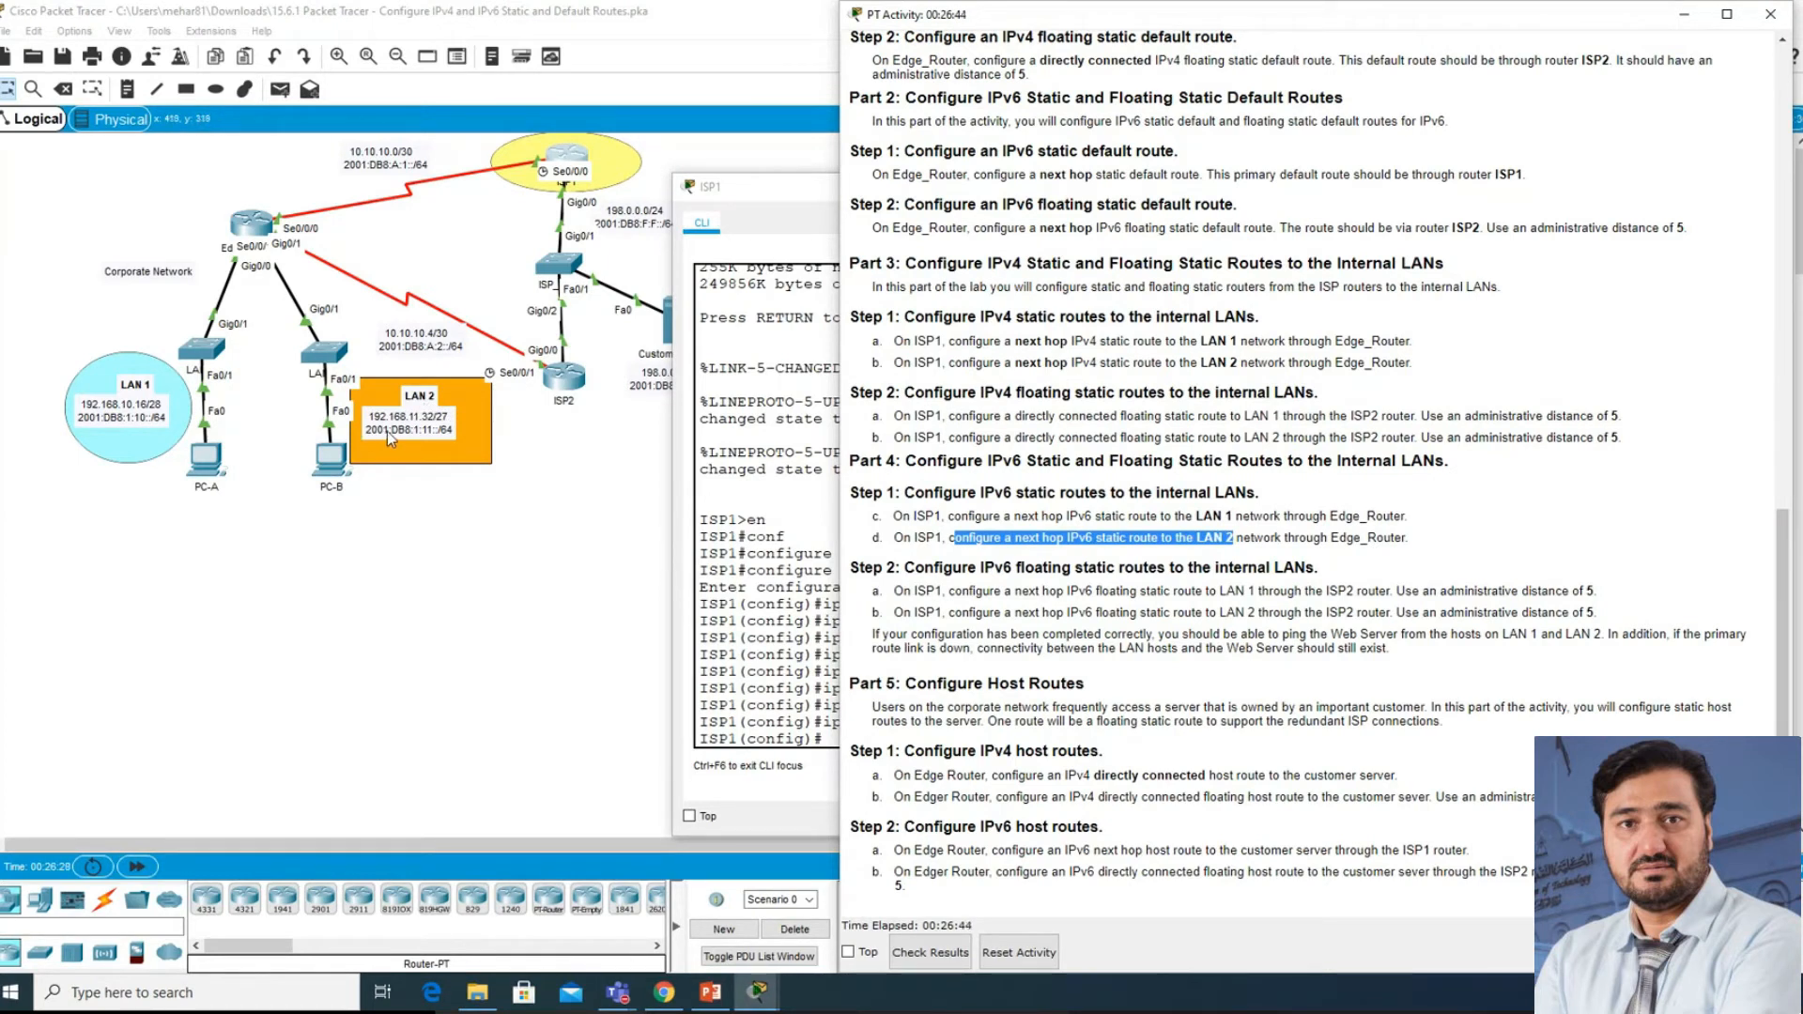
- Select LAN 2's IPv6 prefix 2001:DB8:1:11::/64 in its topology label and reopen ISP1's console
double_click(450, 431)
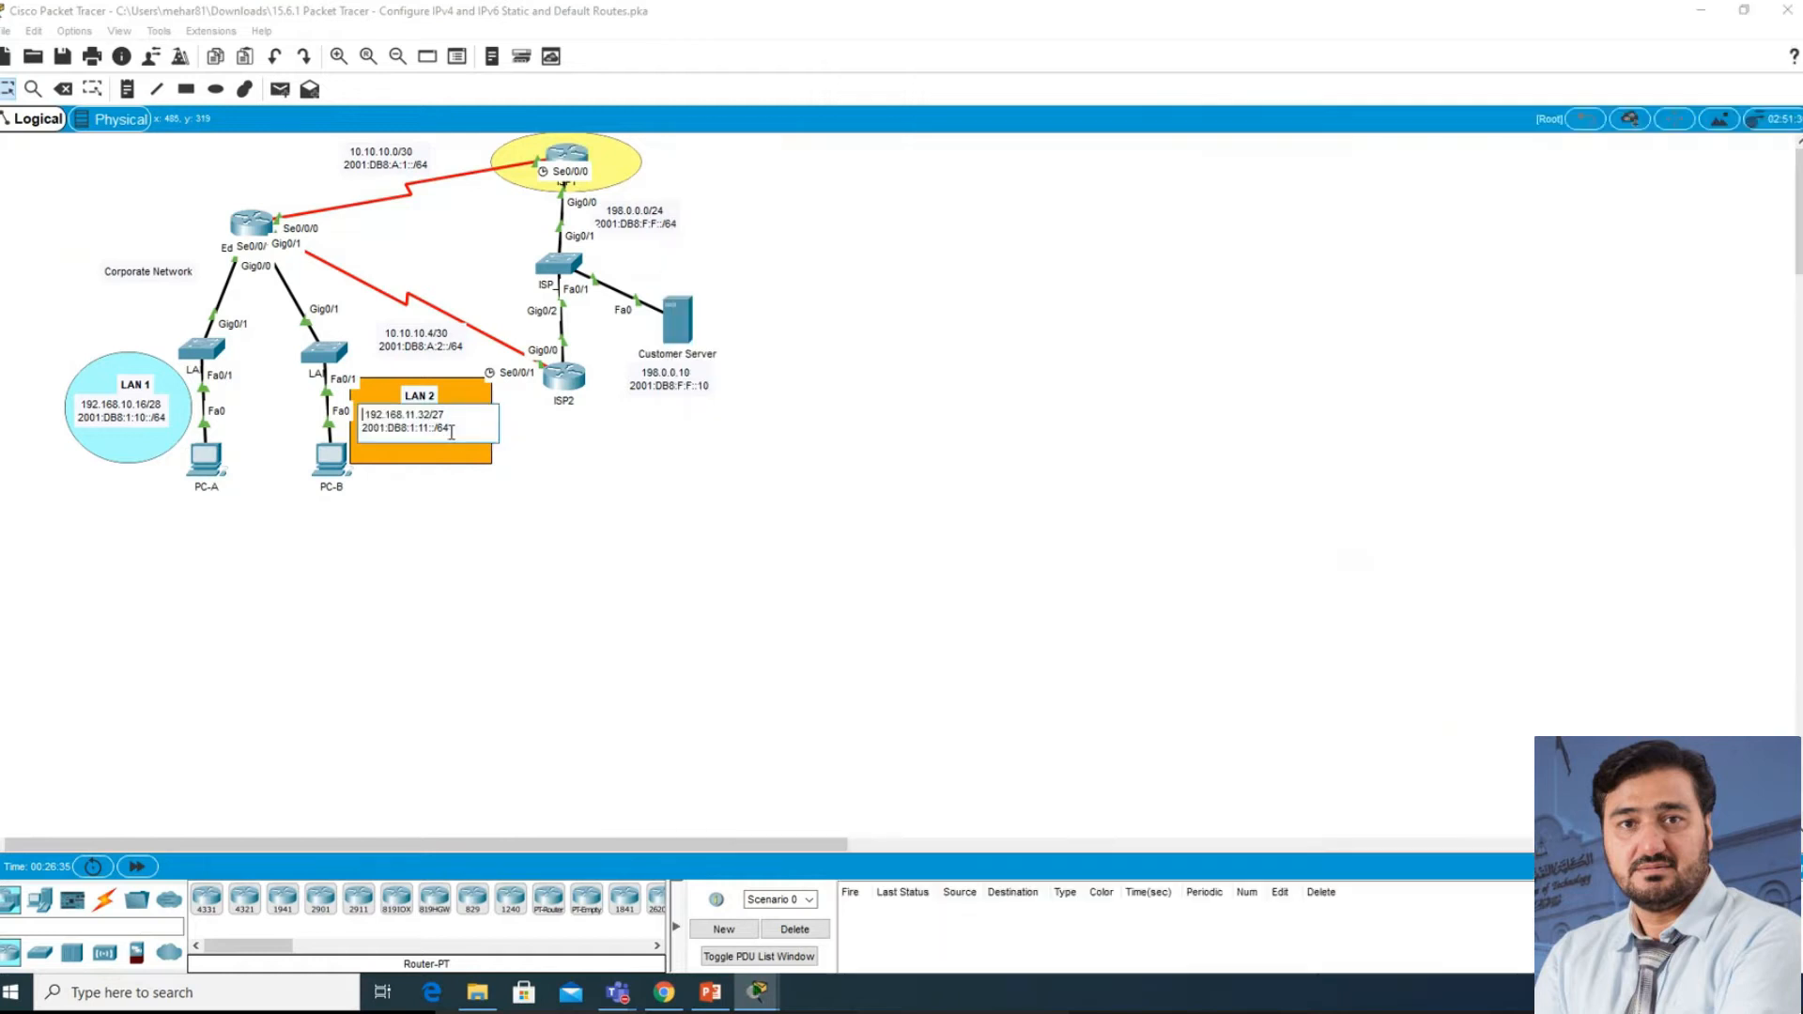
left_click_drag(452, 429, 362, 427)
left_click(430, 547)
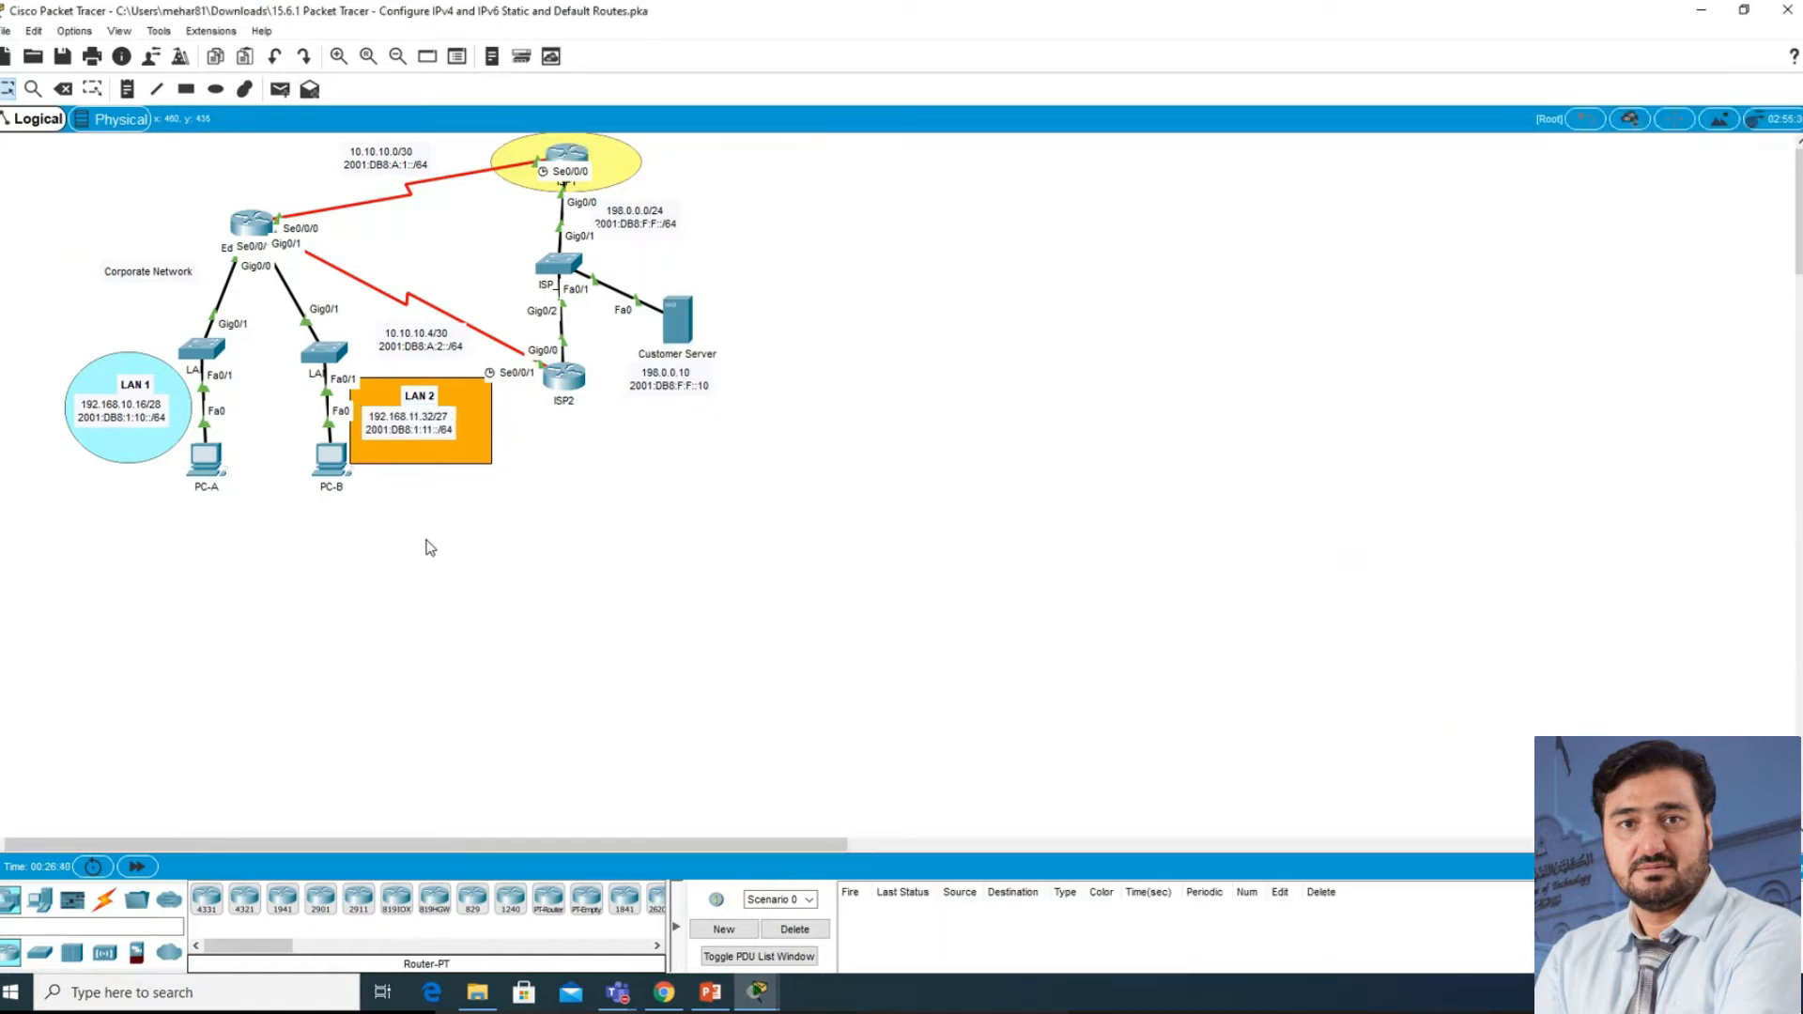
left_click(572, 161)
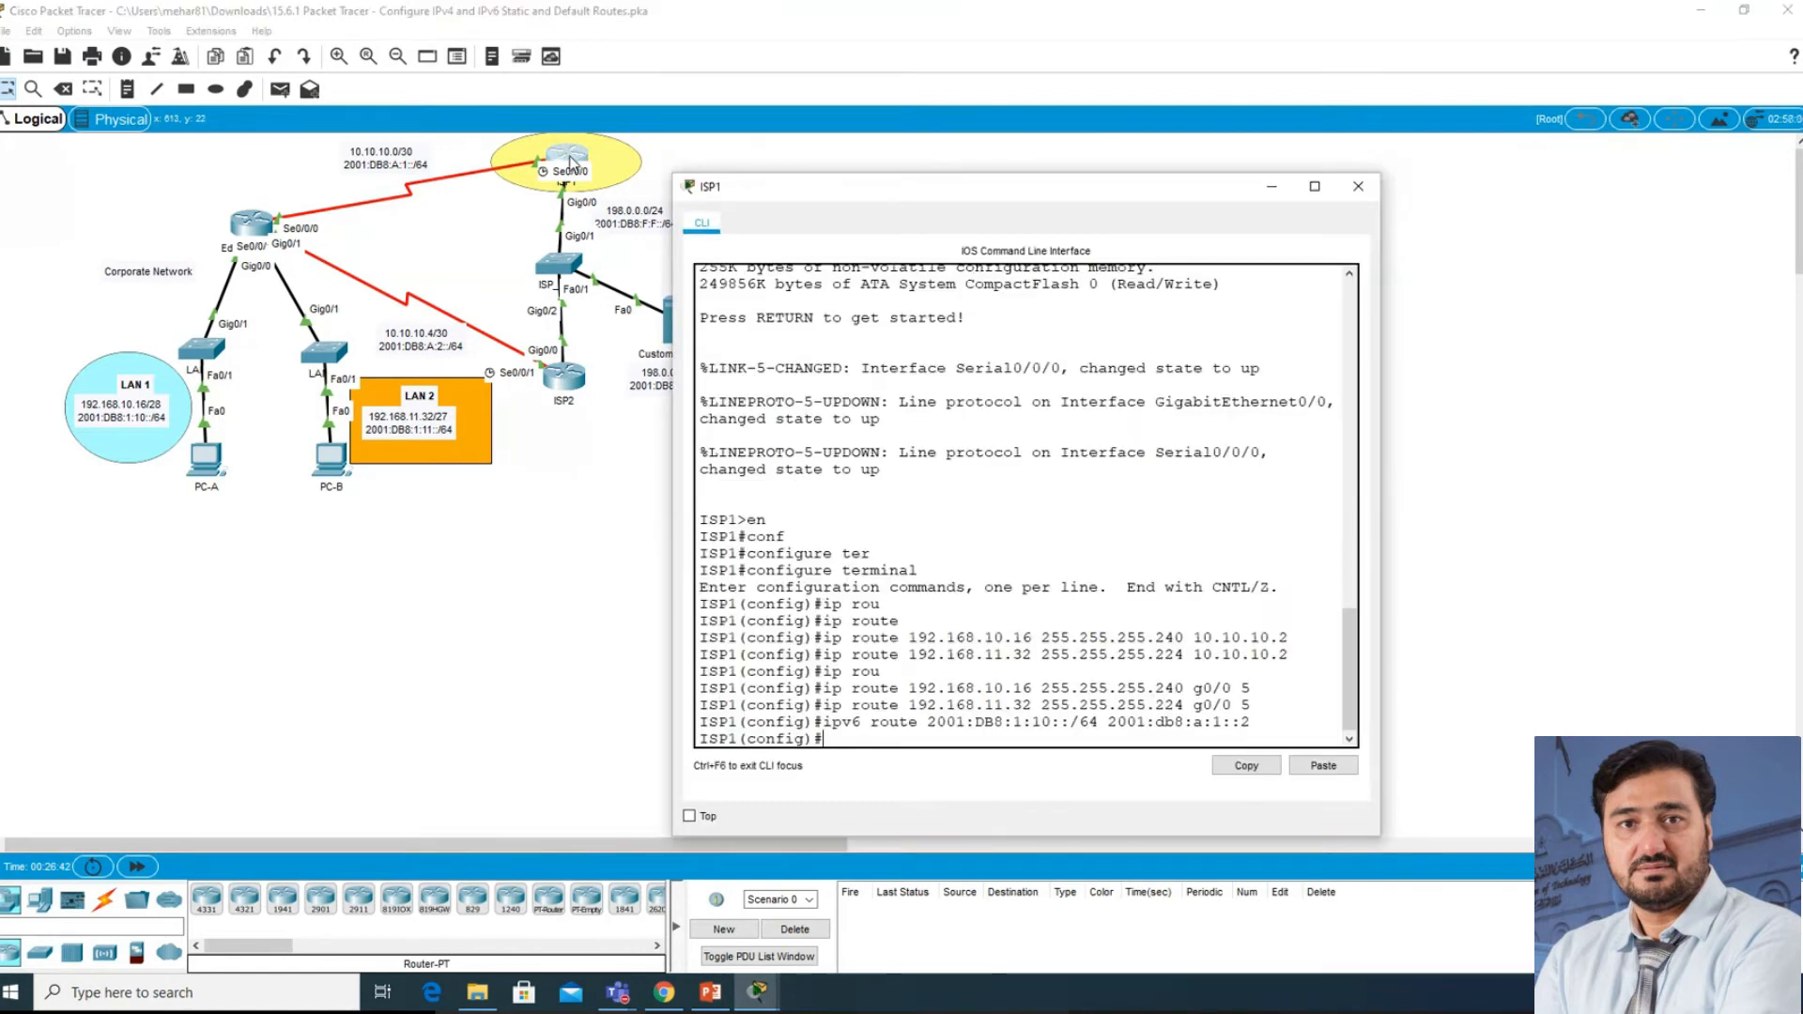
- Adapt the previous route command to 2001:DB8:1:11::/64 and run ISP1's LAN 2 IPv6 static route via 2001:db8:a:1::2
key("Up")
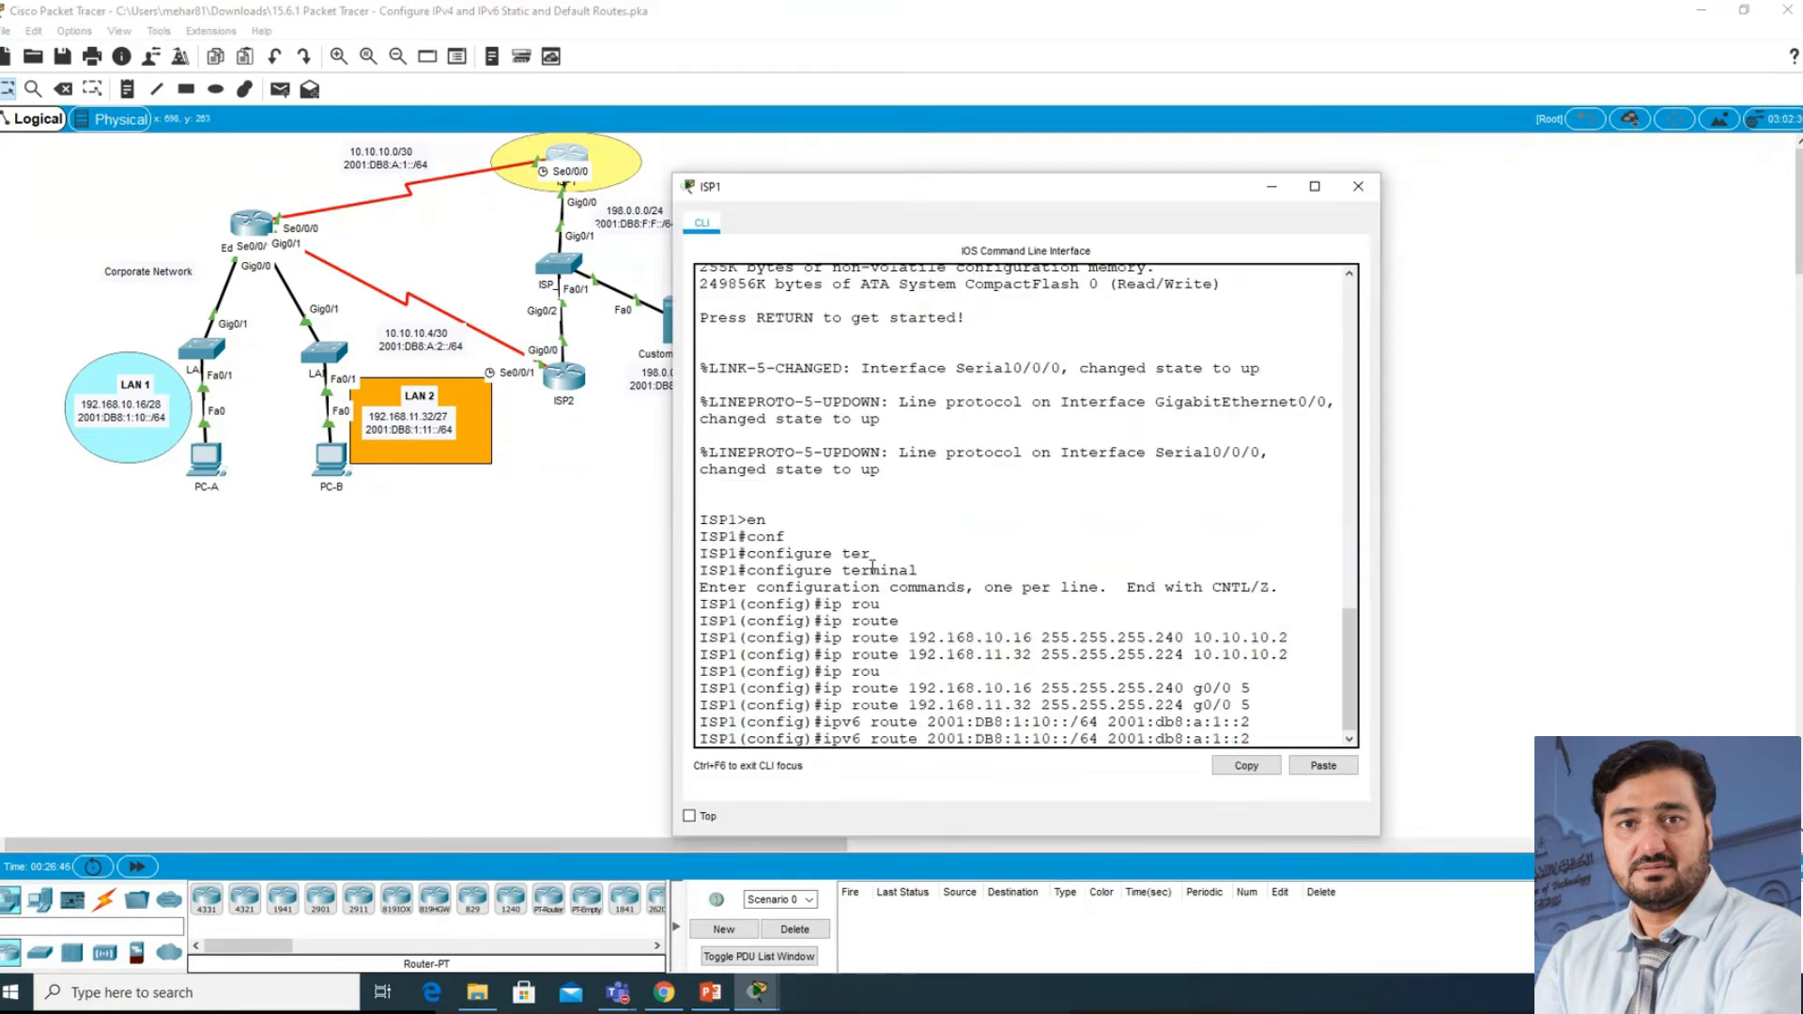
key("Left")
key("Left")
key("Left")
key("Left")
key("Left")
key("Left")
key("Left")
key("Left")
key("Left")
key("Left")
key("Left")
key("Left")
key("Left")
key("Left")
key("BackSpace")
type("1")
key("Return")
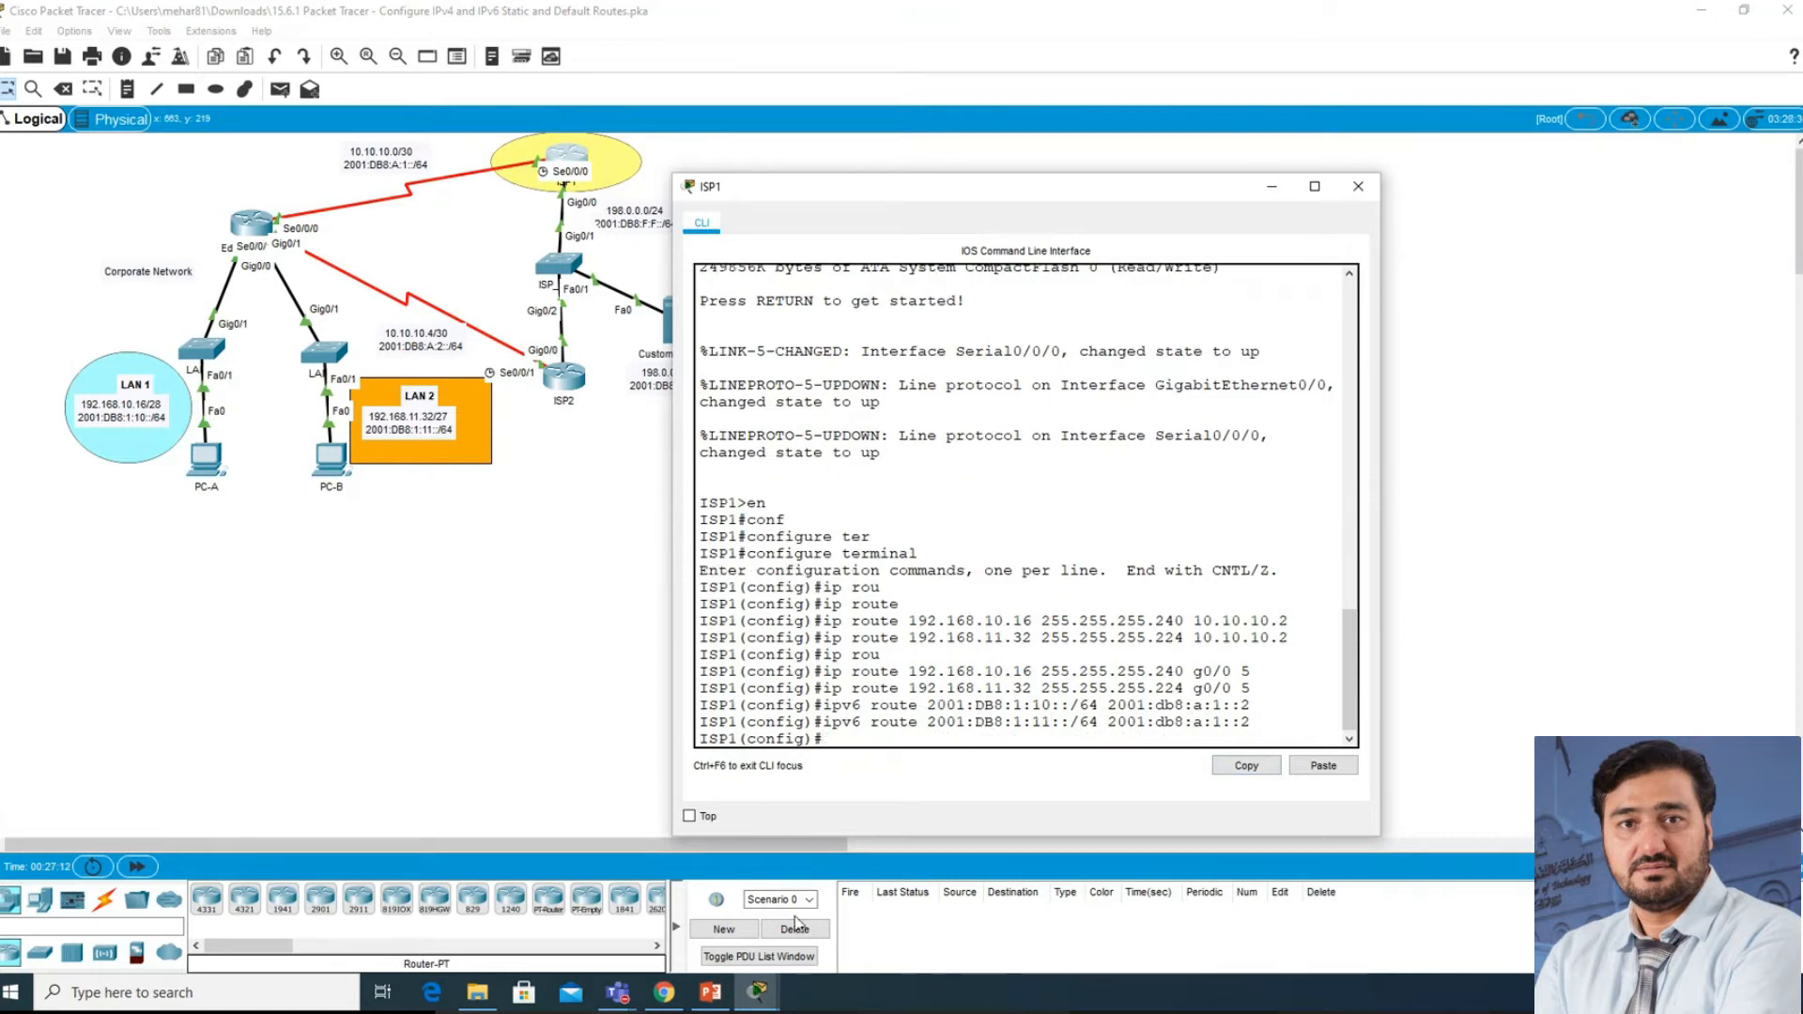
- Read the Part 4 Step 2 requirements for ISP1's next-hop IPv6 floating static route to LAN 1 through ISP2
left_click(757, 997)
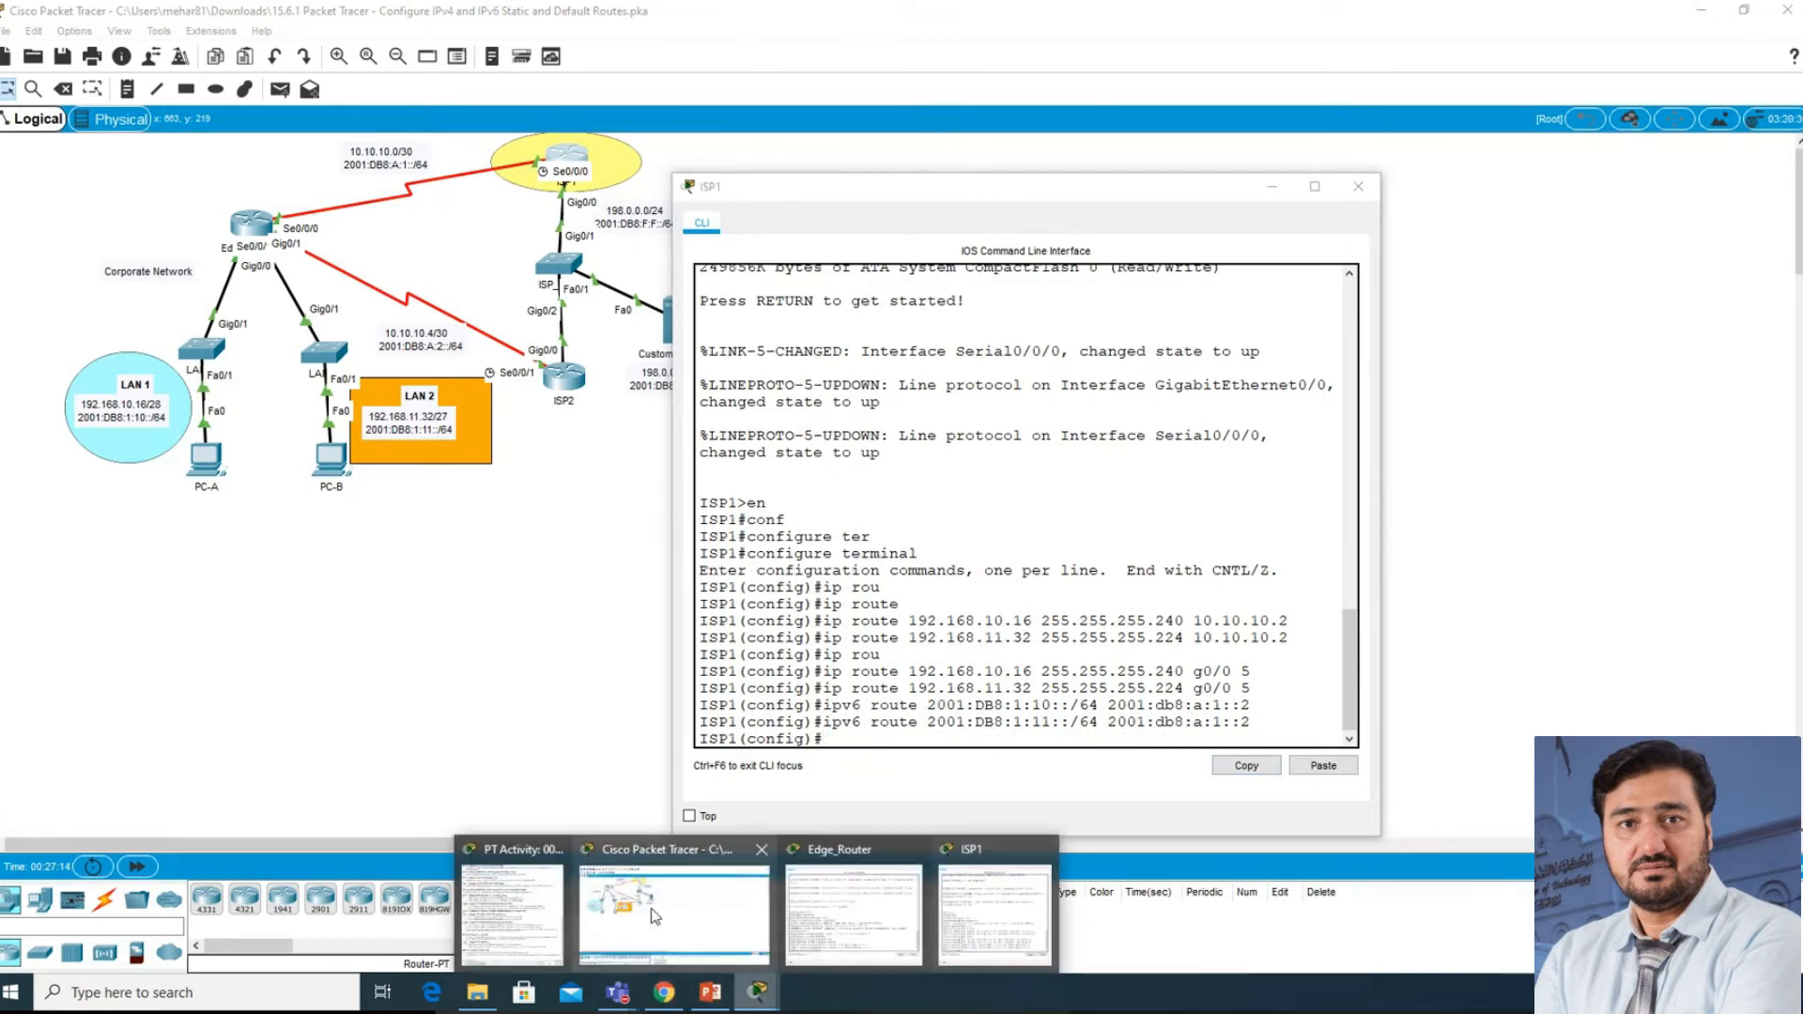
left_click(522, 909)
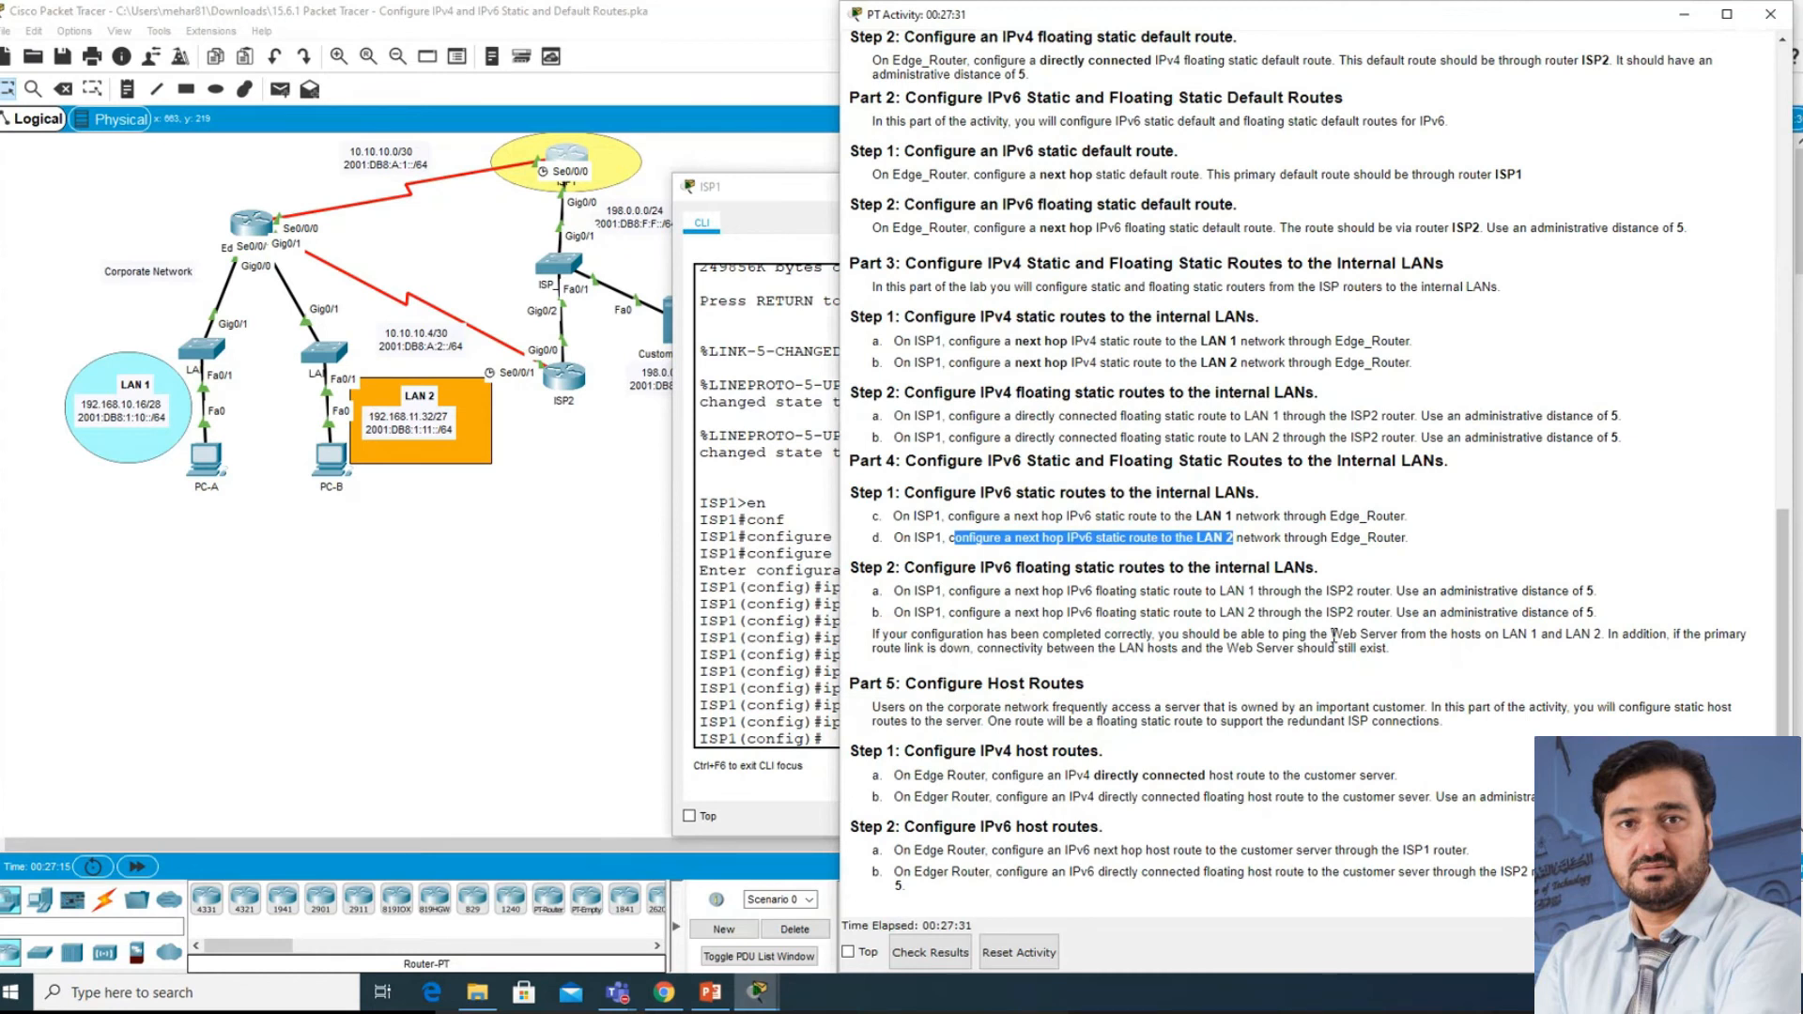
left_click_drag(1012, 567, 1329, 577)
left_click(1062, 565)
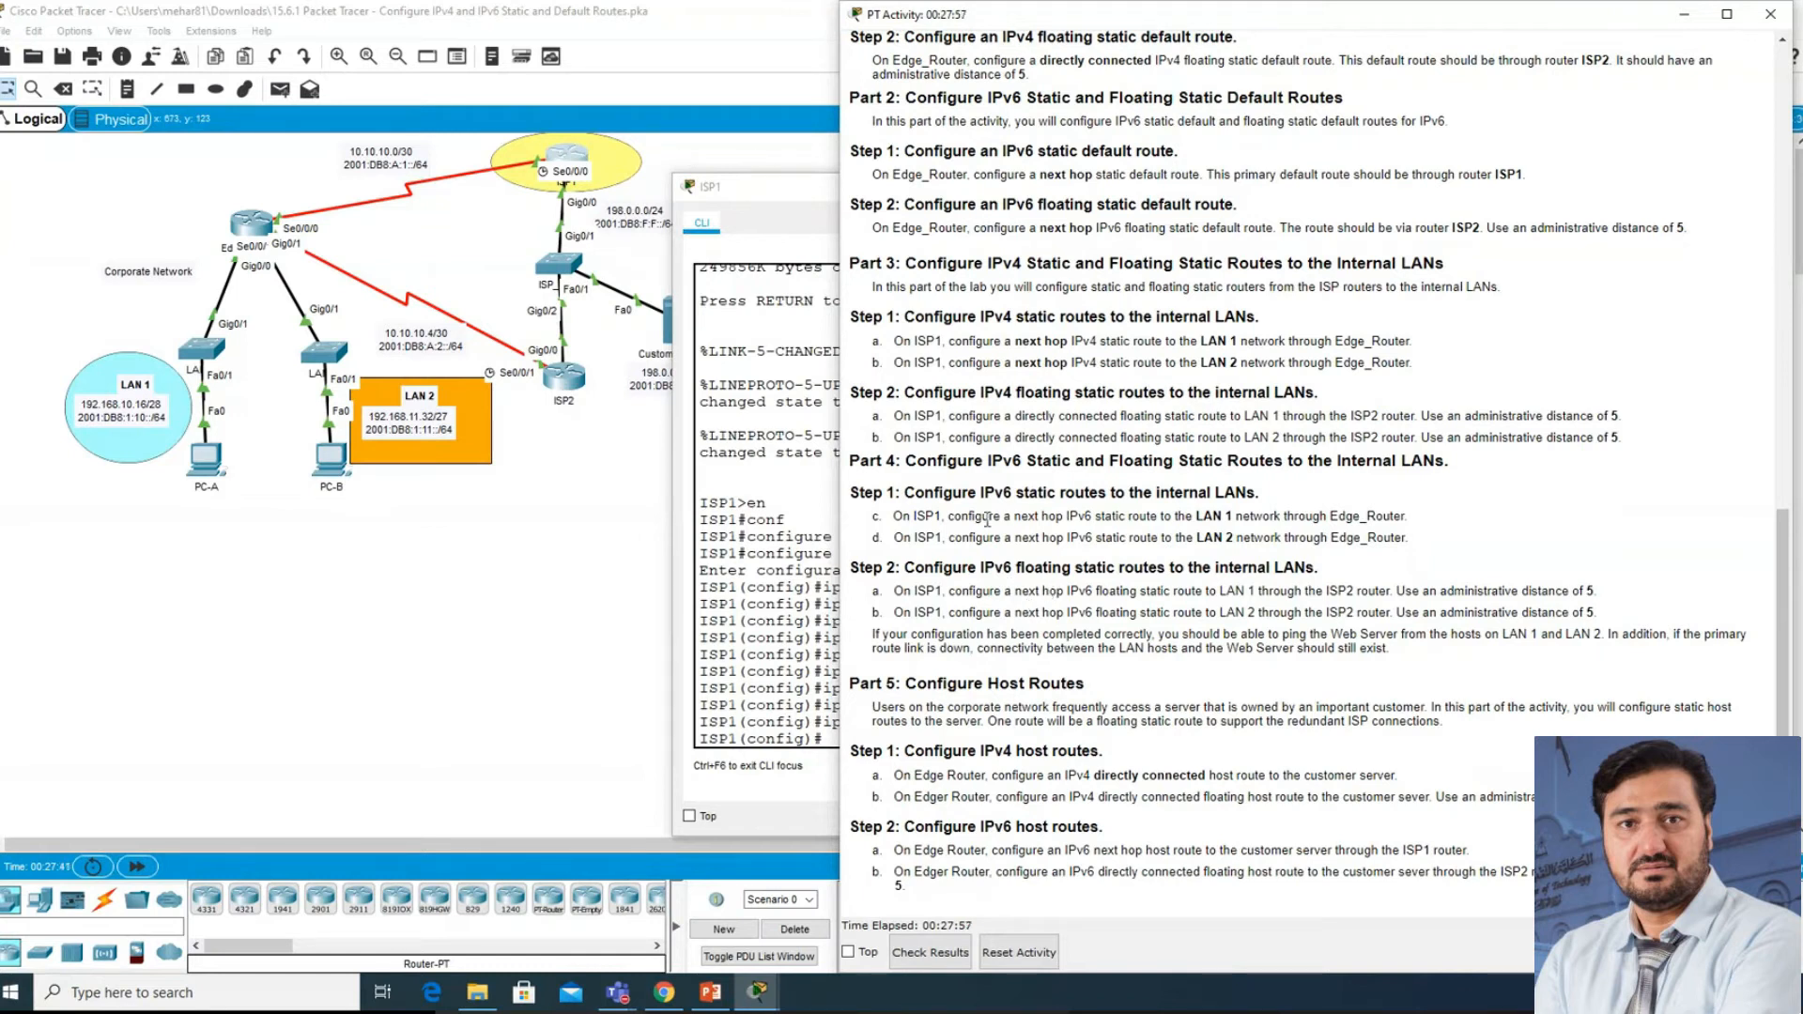
left_click_drag(995, 567, 1318, 568)
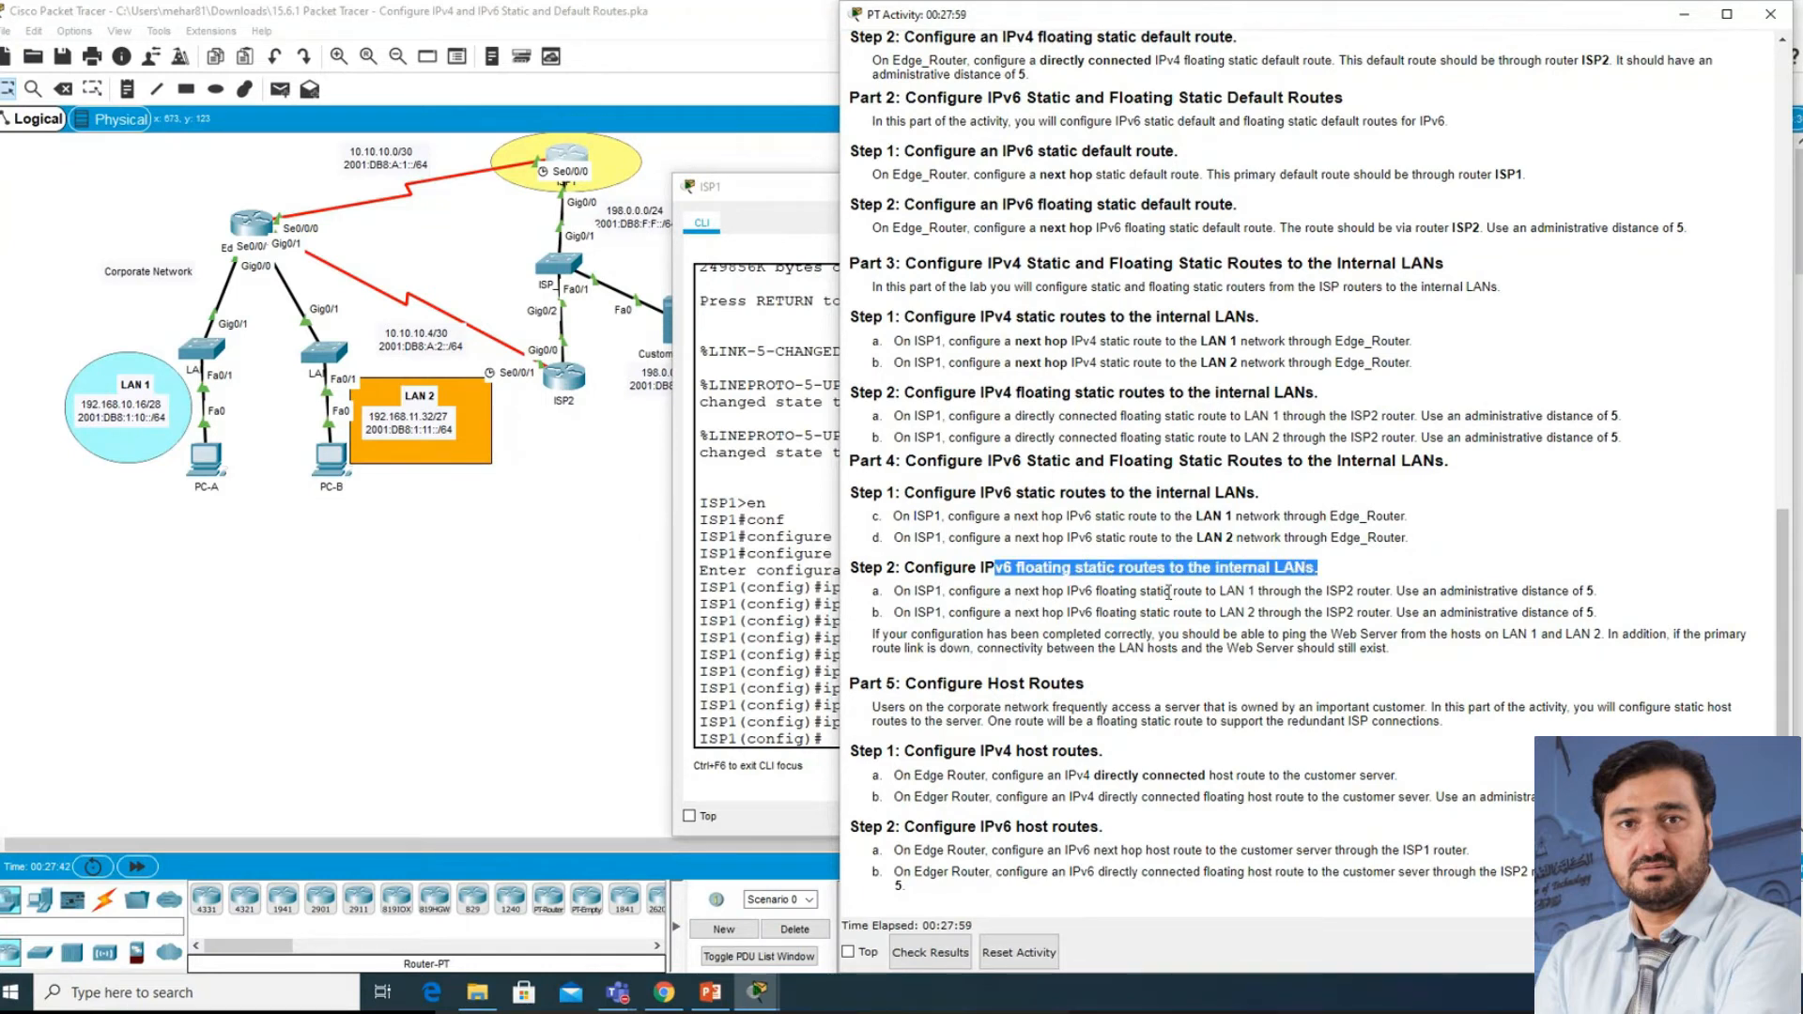
left_click(909, 592)
left_click_drag(1012, 592, 1355, 591)
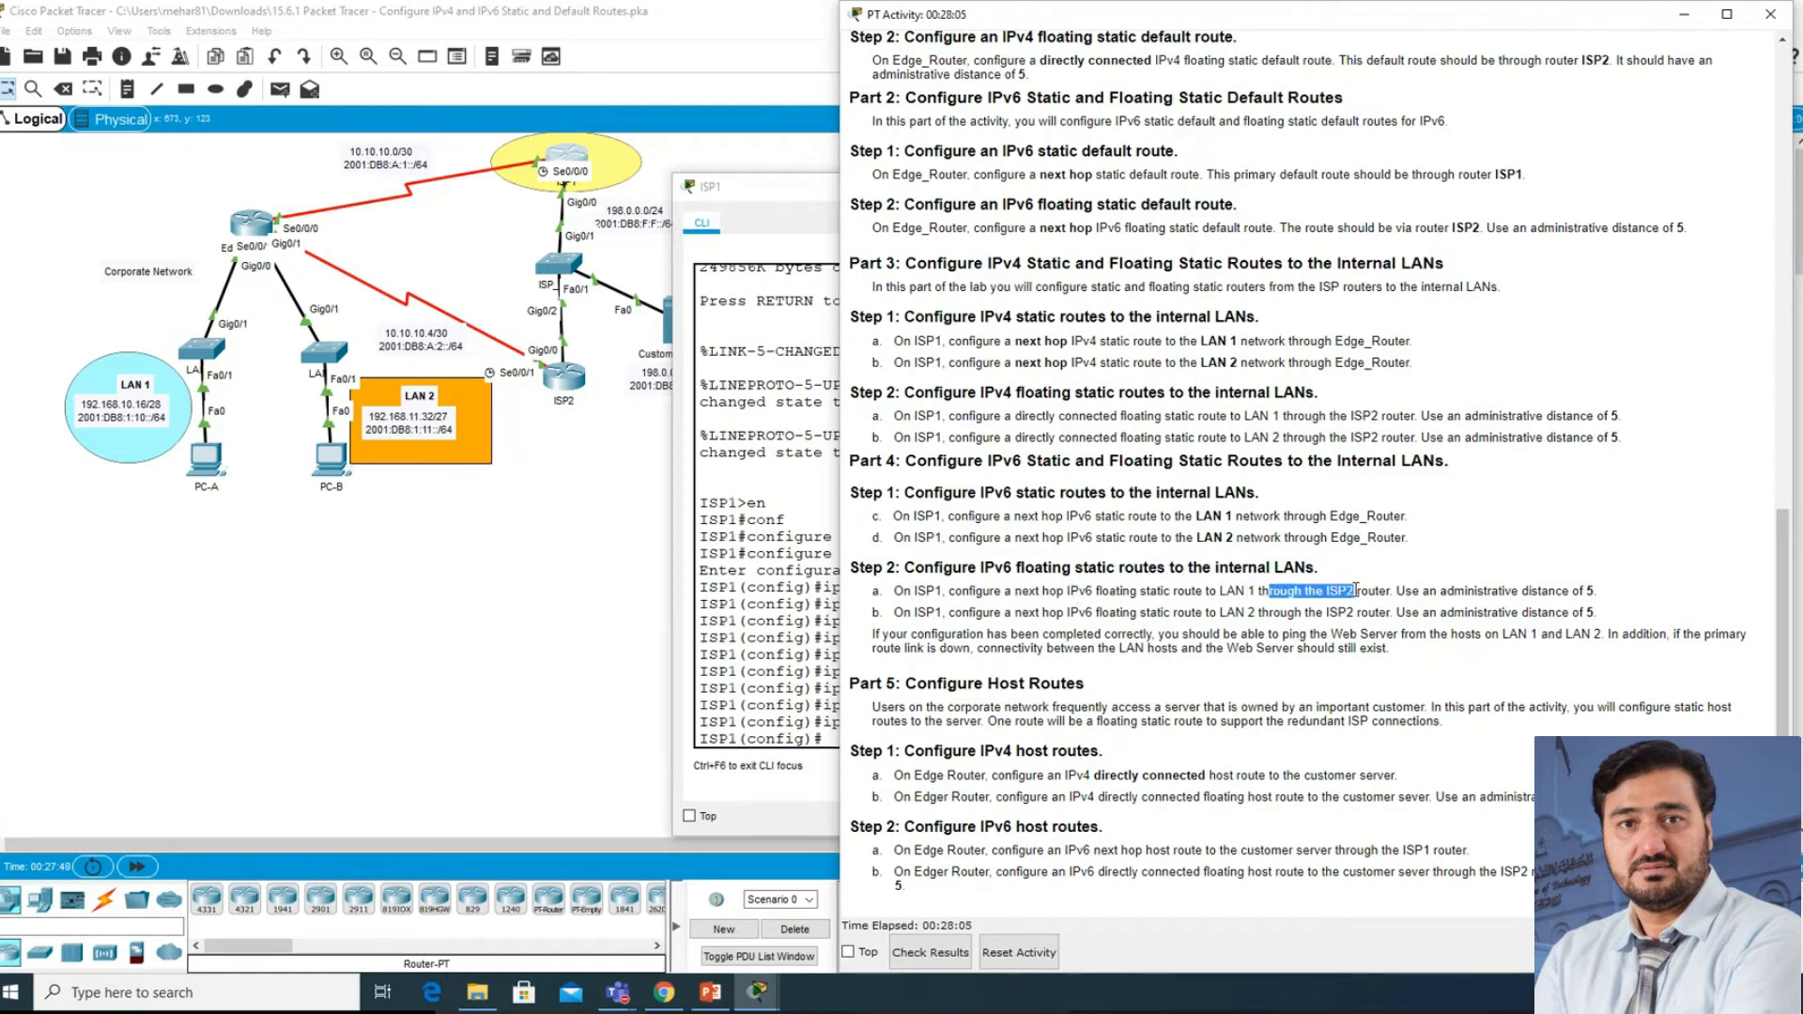
left_click_drag(1595, 591, 1580, 590)
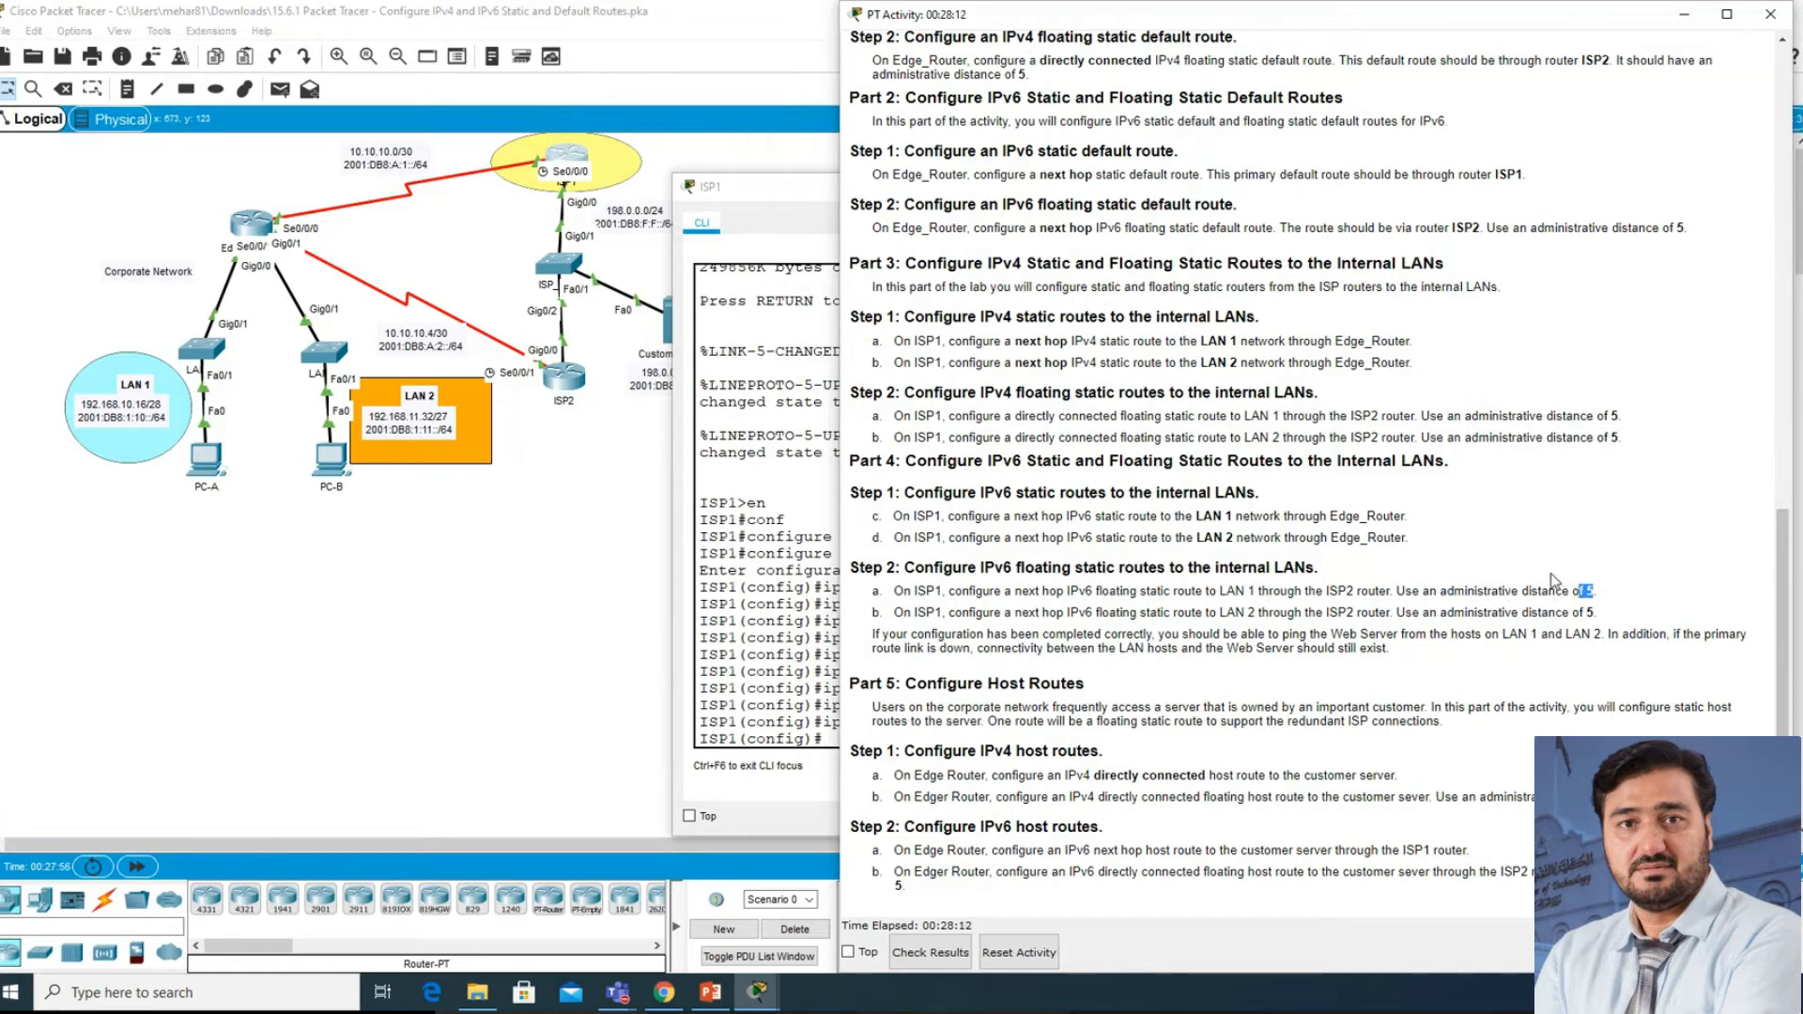
left_click_drag(1028, 593, 1175, 598)
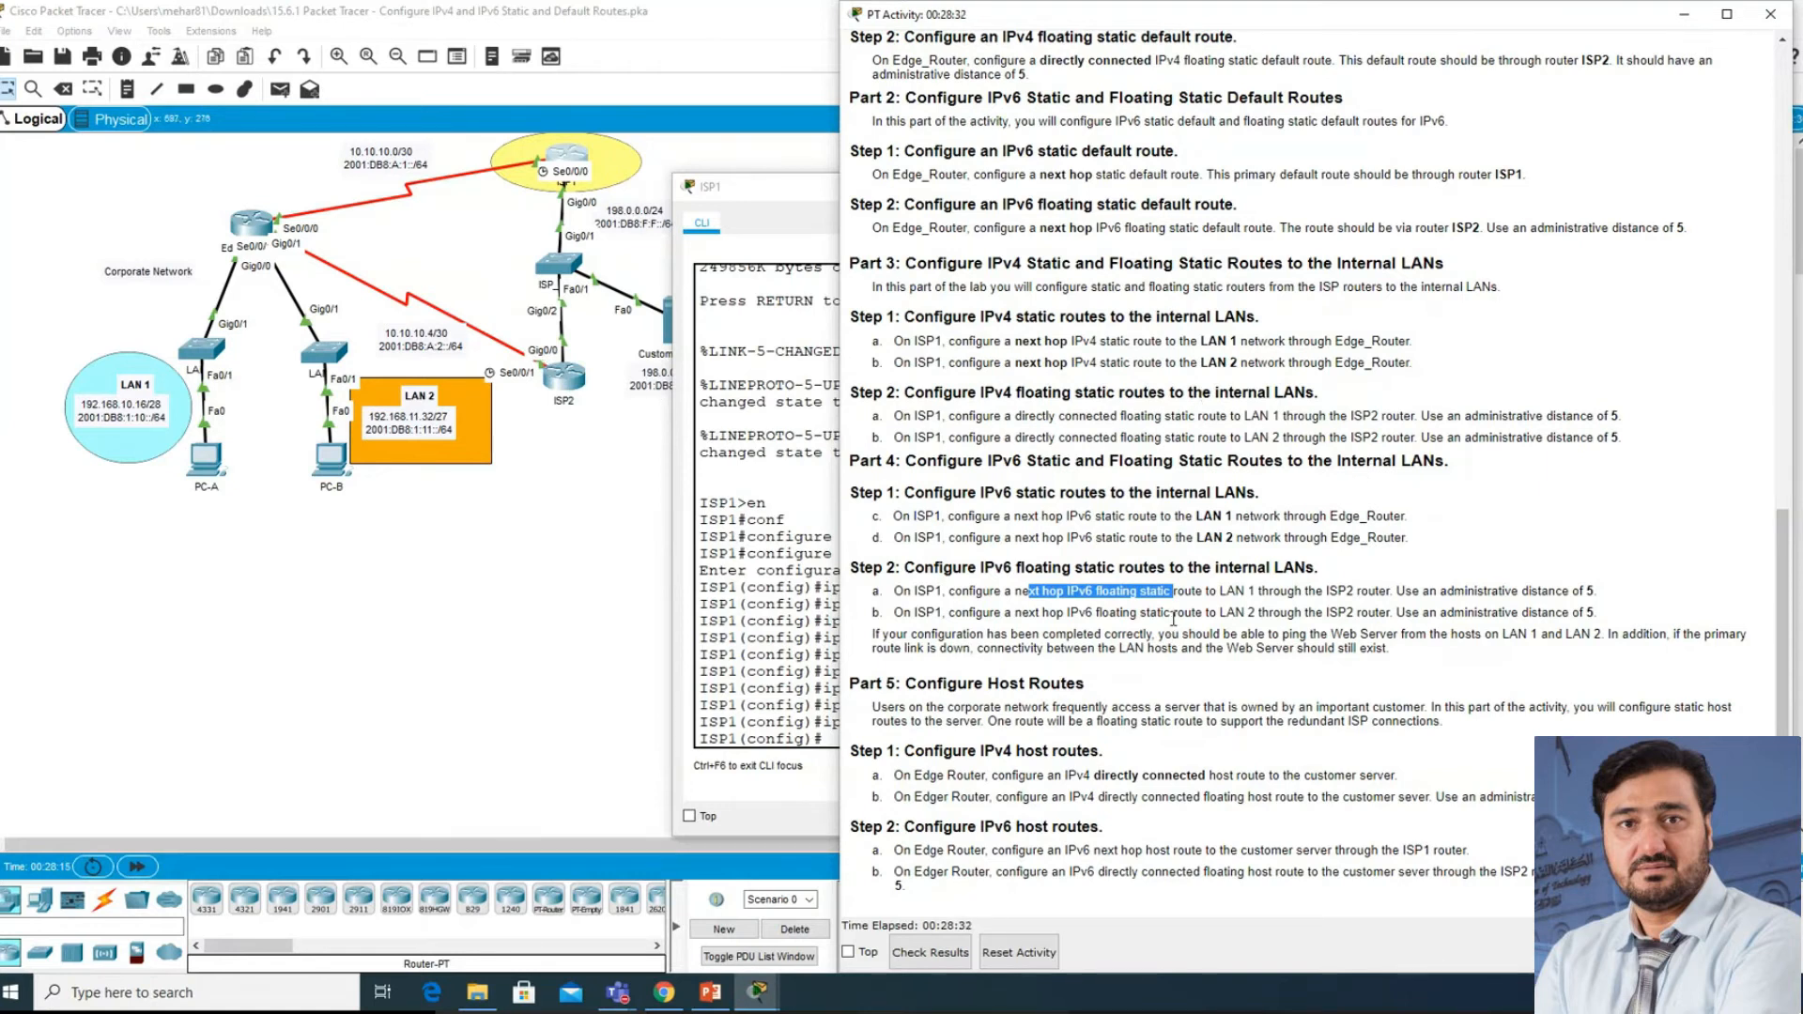
- Copy ISP2's G0/0 IPv6 address 2001:db8:f:f::2 from the addressing table and return to ISP1's console
scroll(1173, 619, "up", 15)
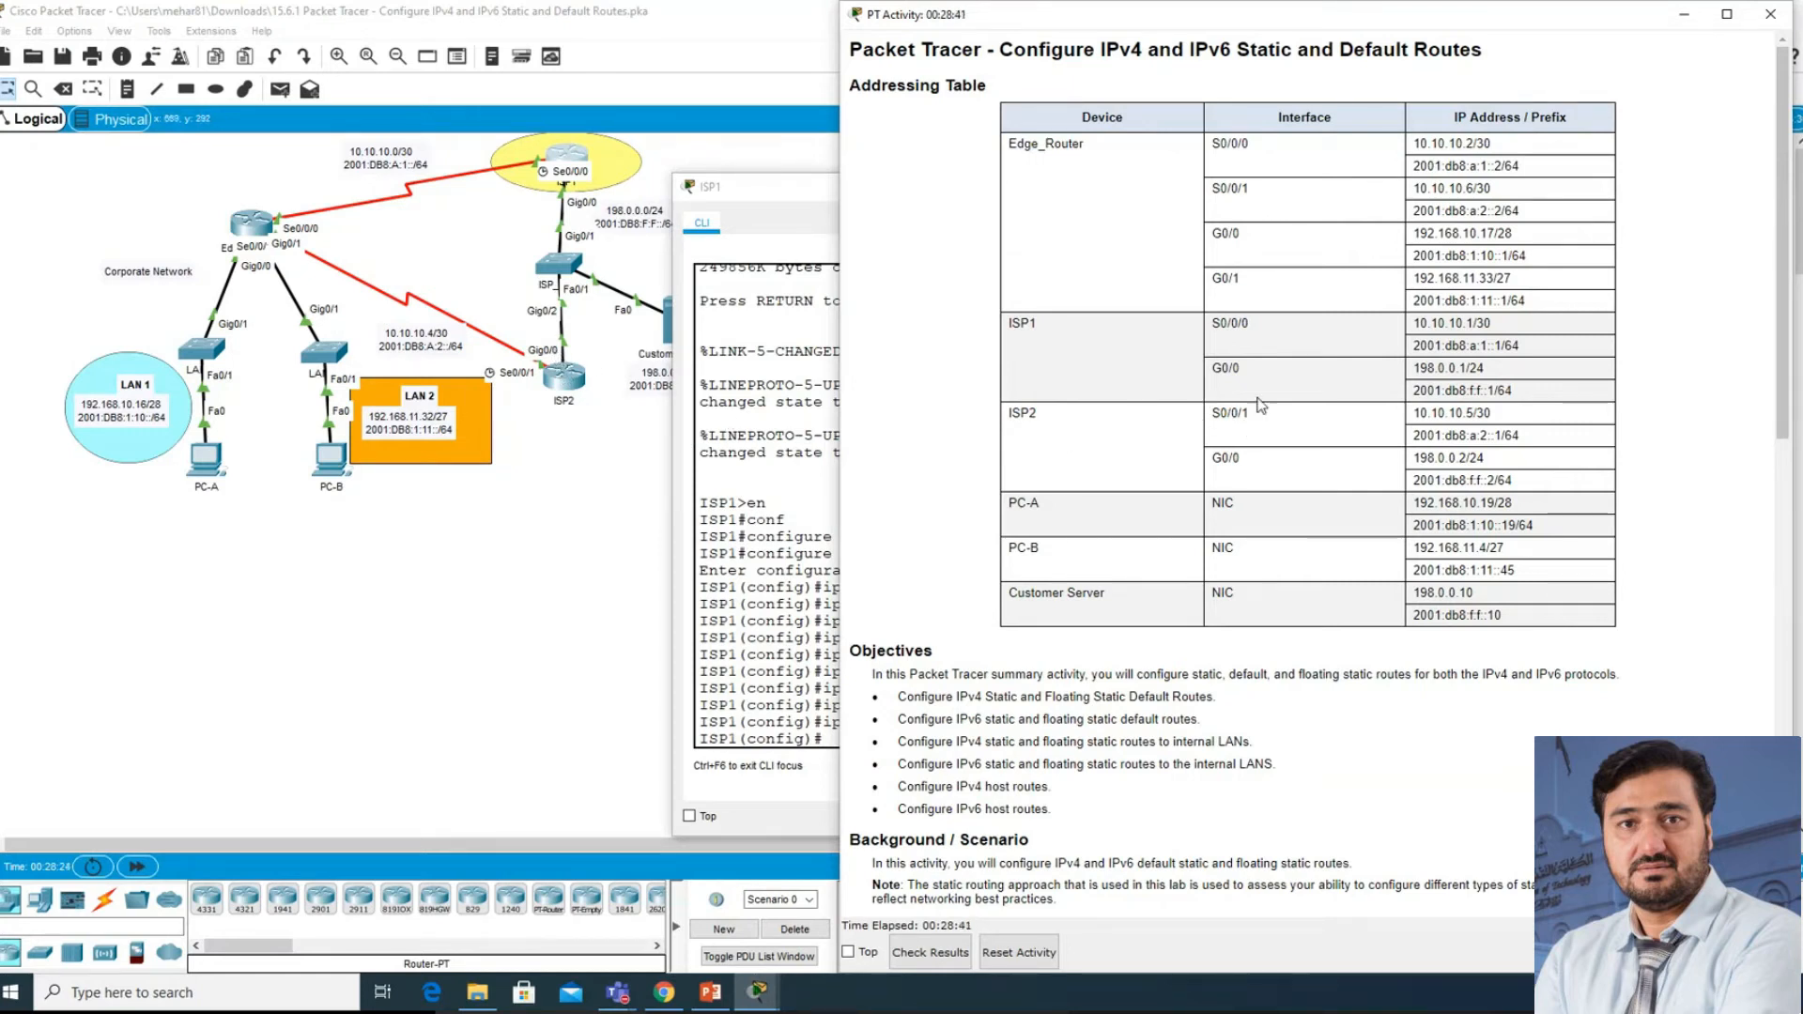
left_click_drag(1220, 457, 1240, 458)
mouse_move(1416, 482)
left_mouse_down()
mouse_move(1498, 480)
mouse_move(1414, 478)
left_mouse_up()
key("ctrl+c")
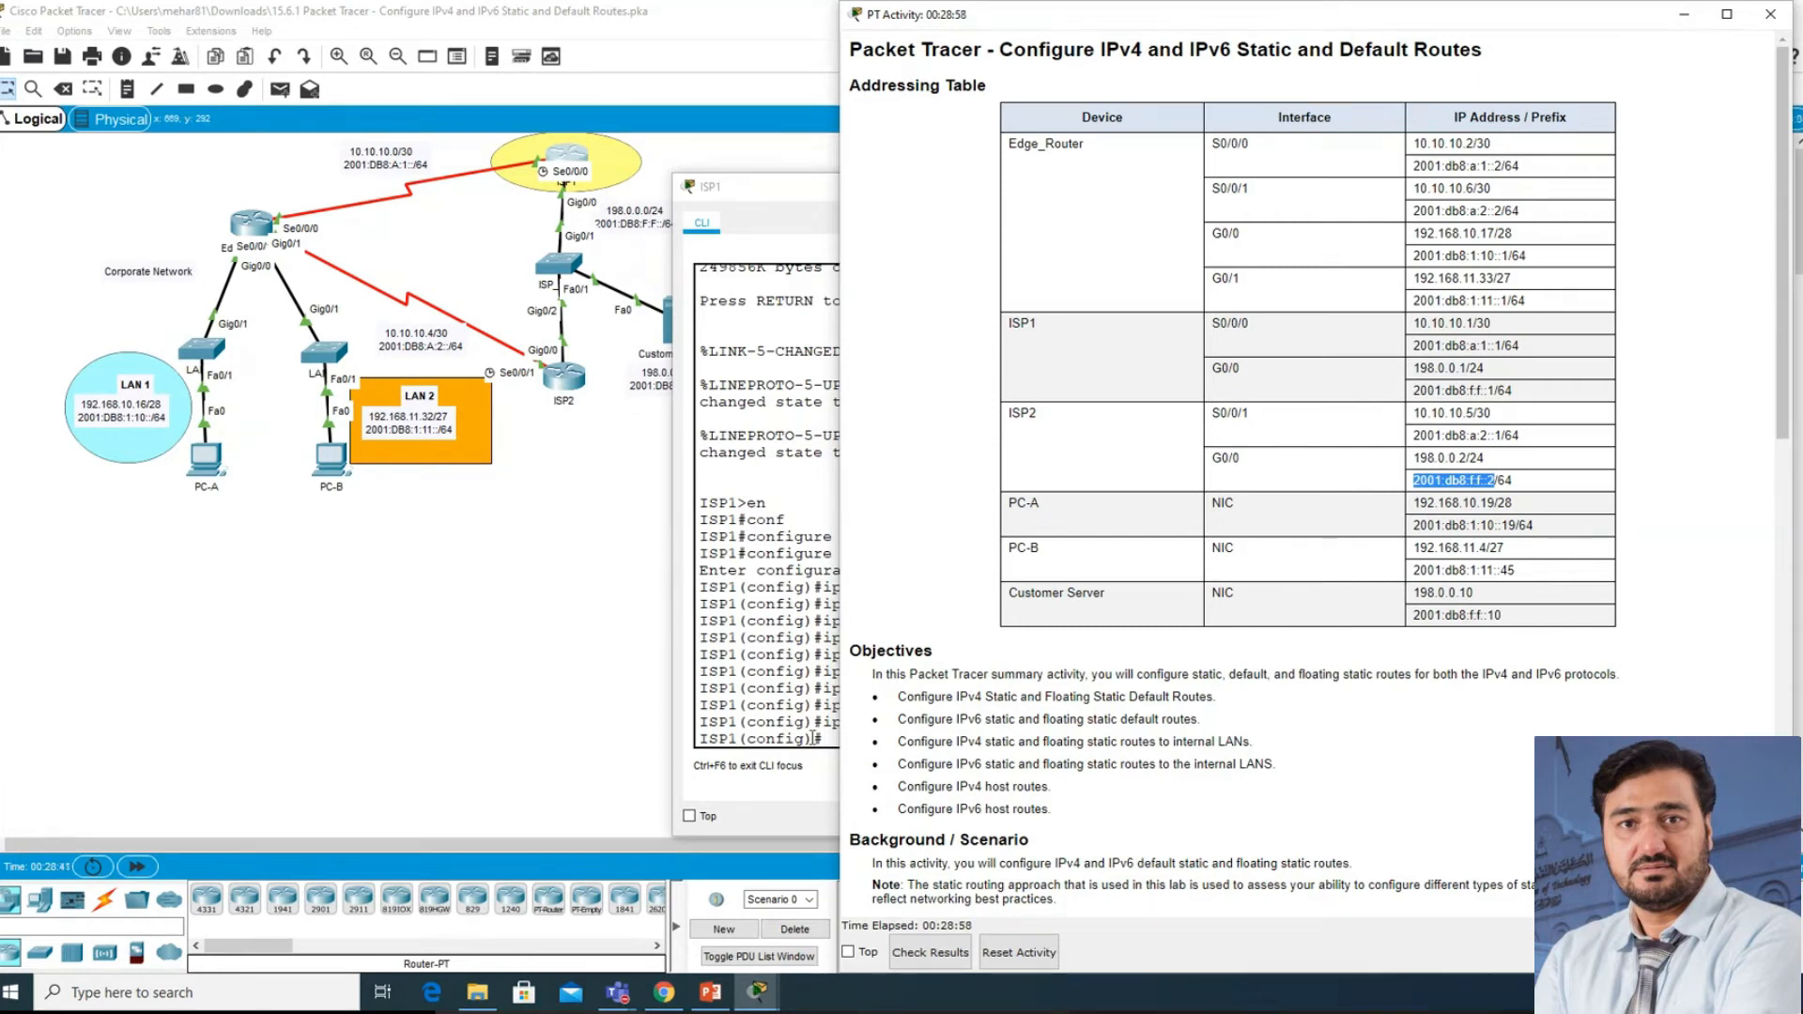
left_click(807, 709)
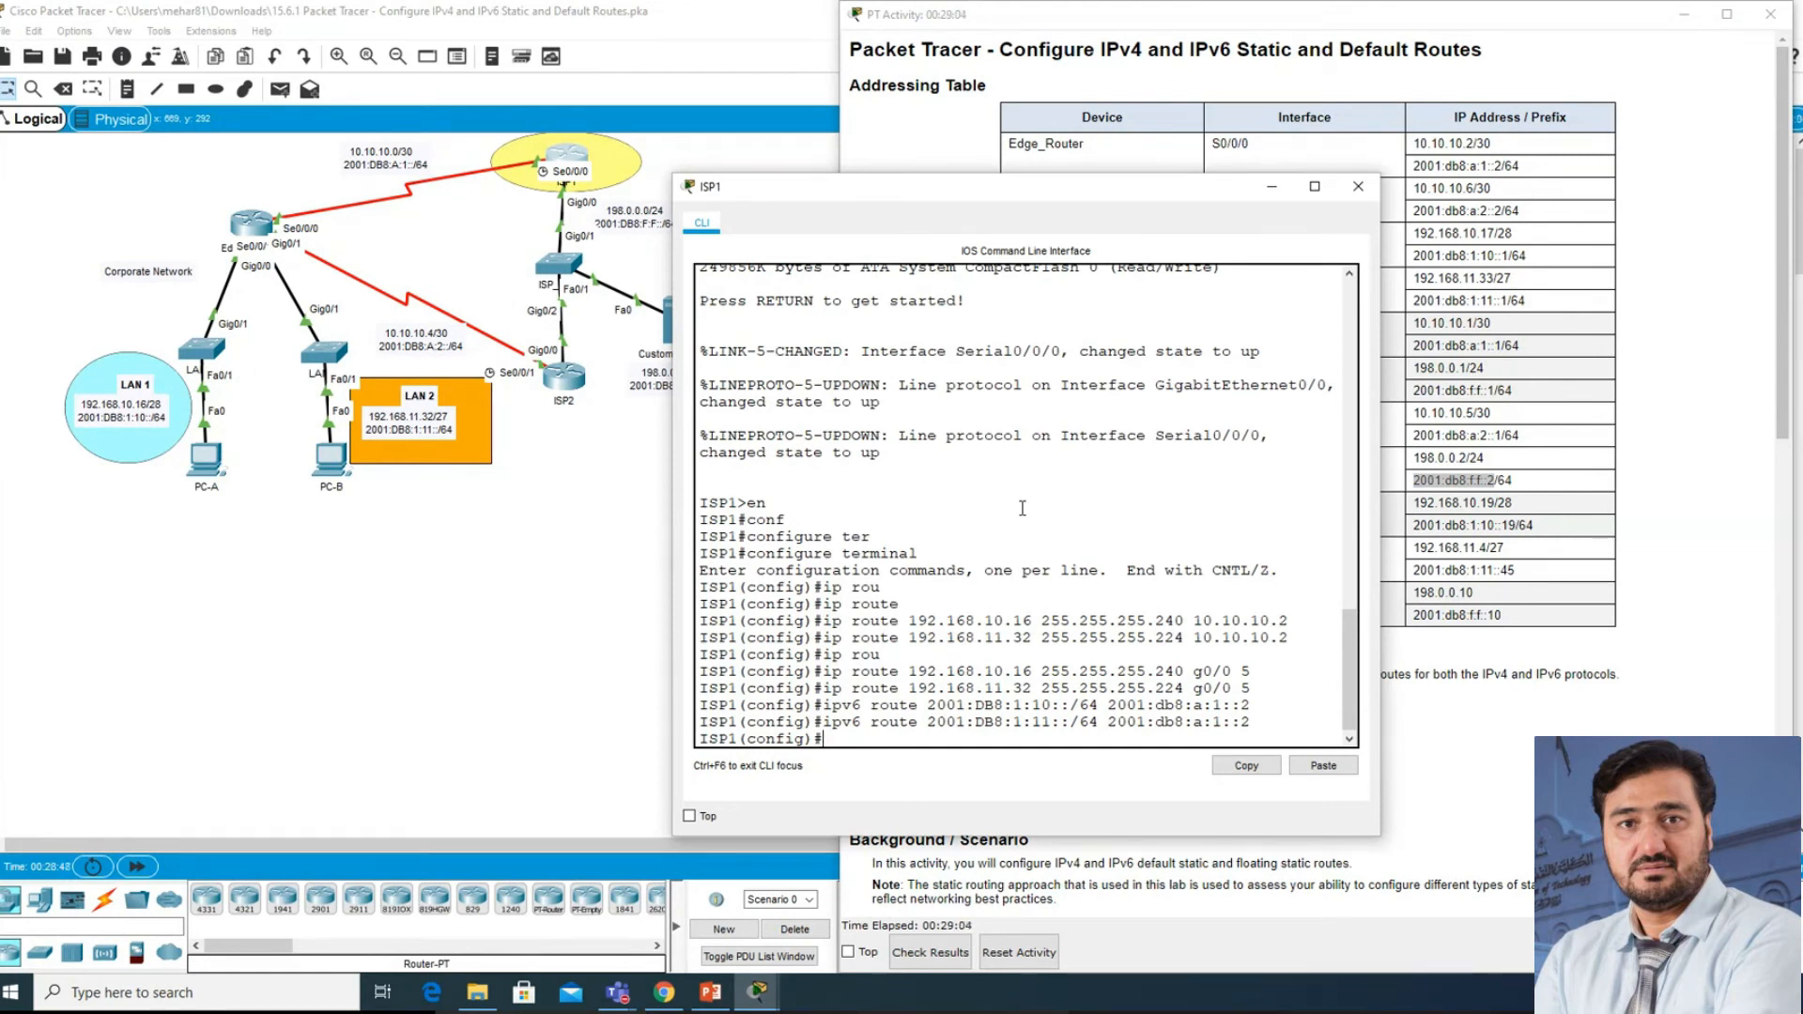
- Run ISP1's floating IPv6 route to LAN 1, 2001:DB8:1:10::/64, via 2001:db8:f:f::2 with administrative distance 5
key("Up")
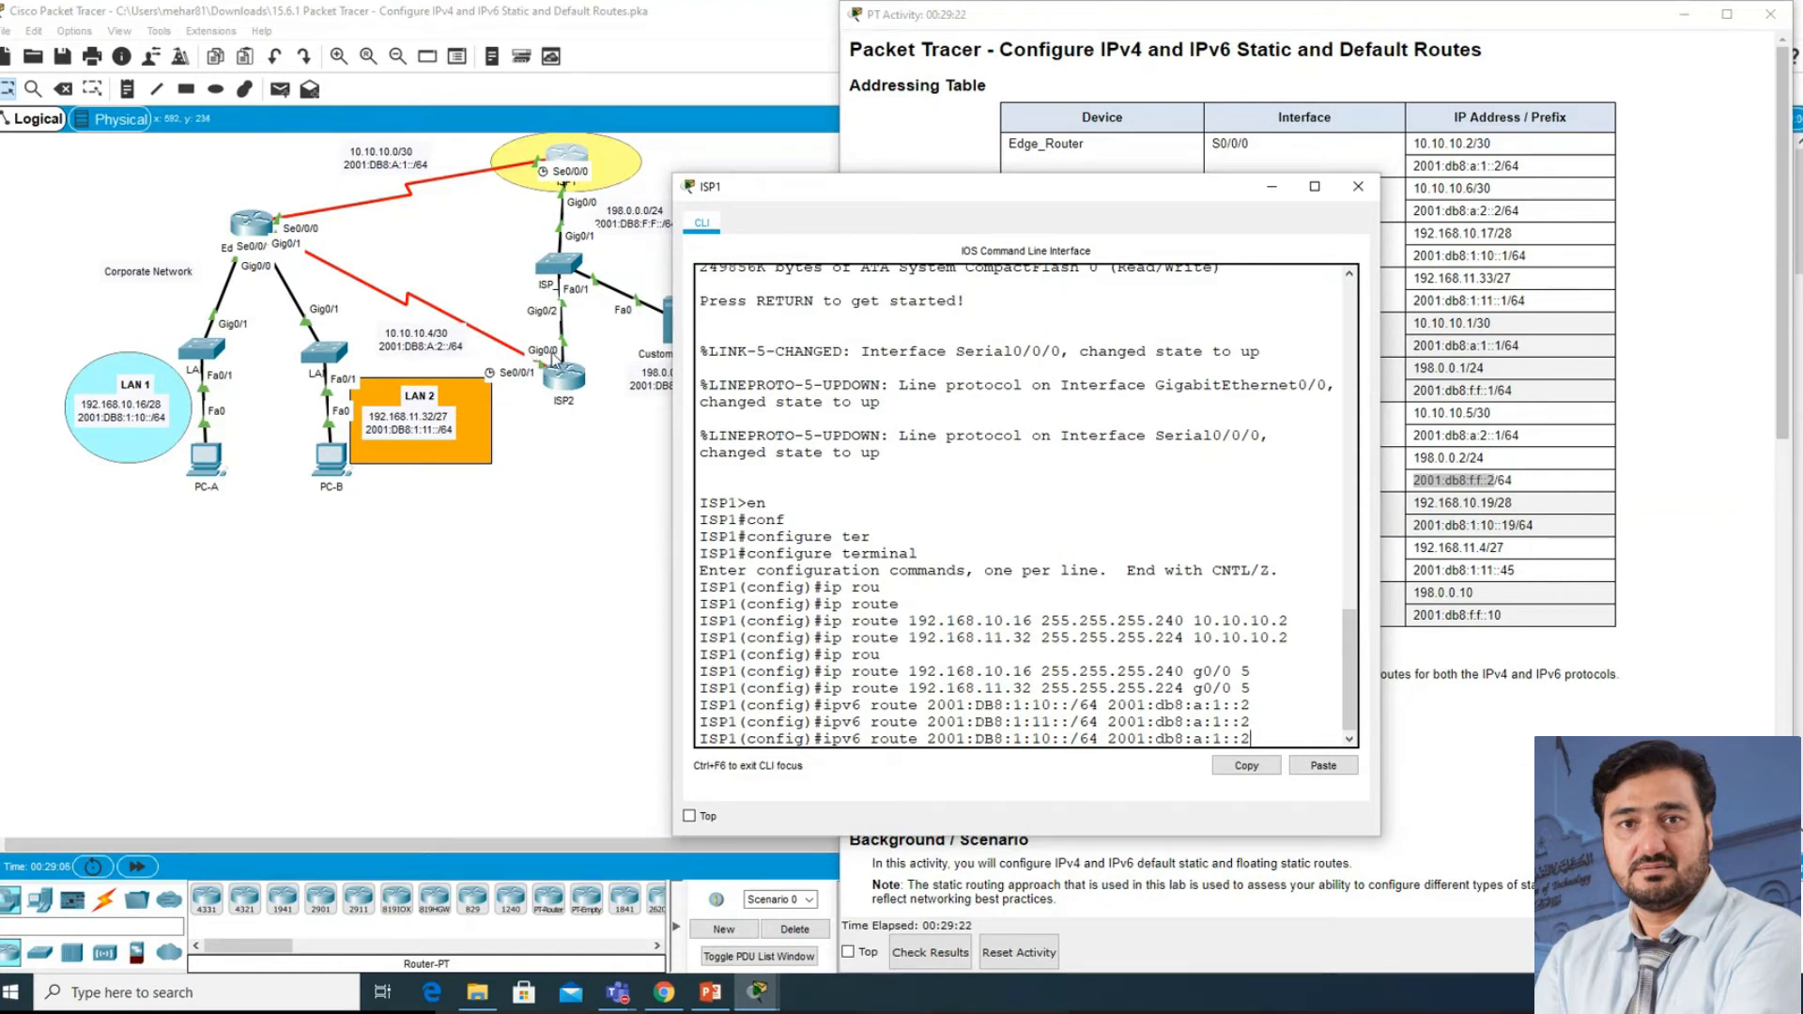
key("BackSpace")
key("BackSpace")
key("BackSpace")
key("BackSpace")
key("BackSpace")
key("BackSpace")
key("BackSpace")
key("BackSpace")
key("BackSpace")
key("BackSpace")
key("BackSpace")
key("BackSpace")
key("BackSpace")
key("BackSpace")
key("BackSpace")
left_click(1331, 769)
left_click_drag(1250, 739, 1111, 739)
key("ctrl+c")
left_click(1268, 741)
type("5")
key("Return")
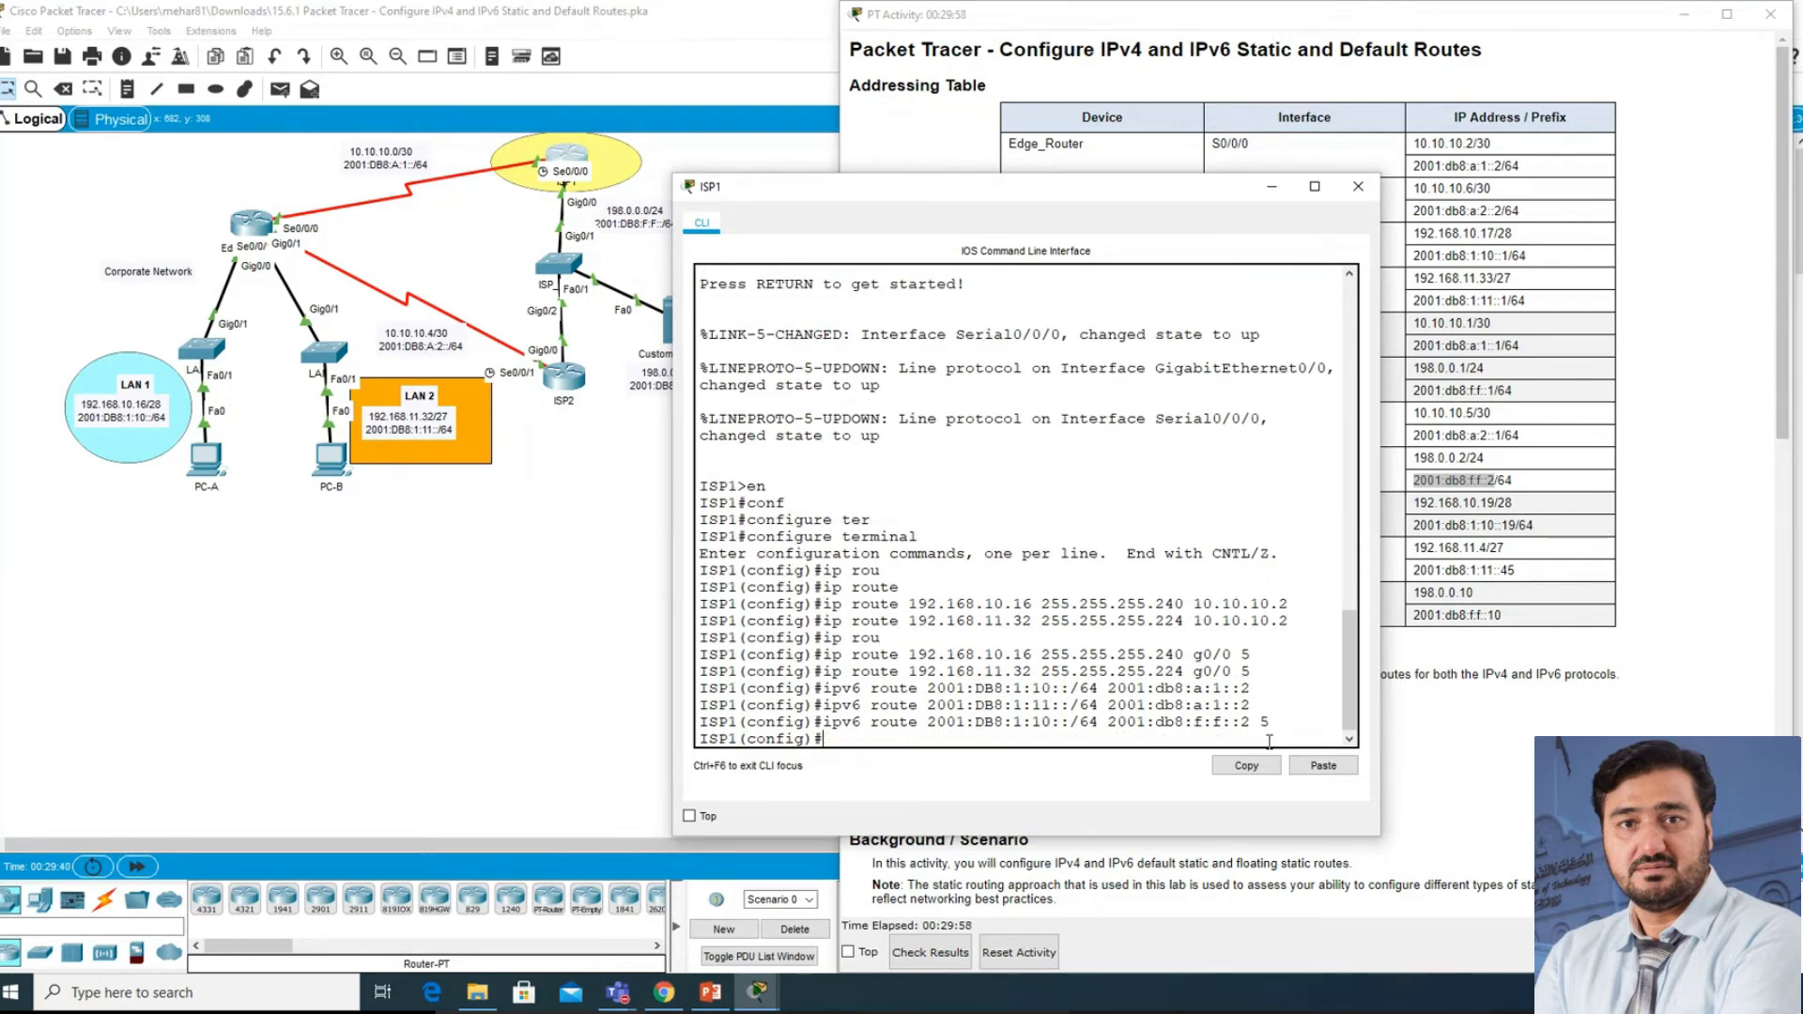
- Run ISP1's IPv6 route to LAN 2, 2001:DB8:1:11::/64, via 2001:db8:f:f::2 without an administrative distance
key("Up")
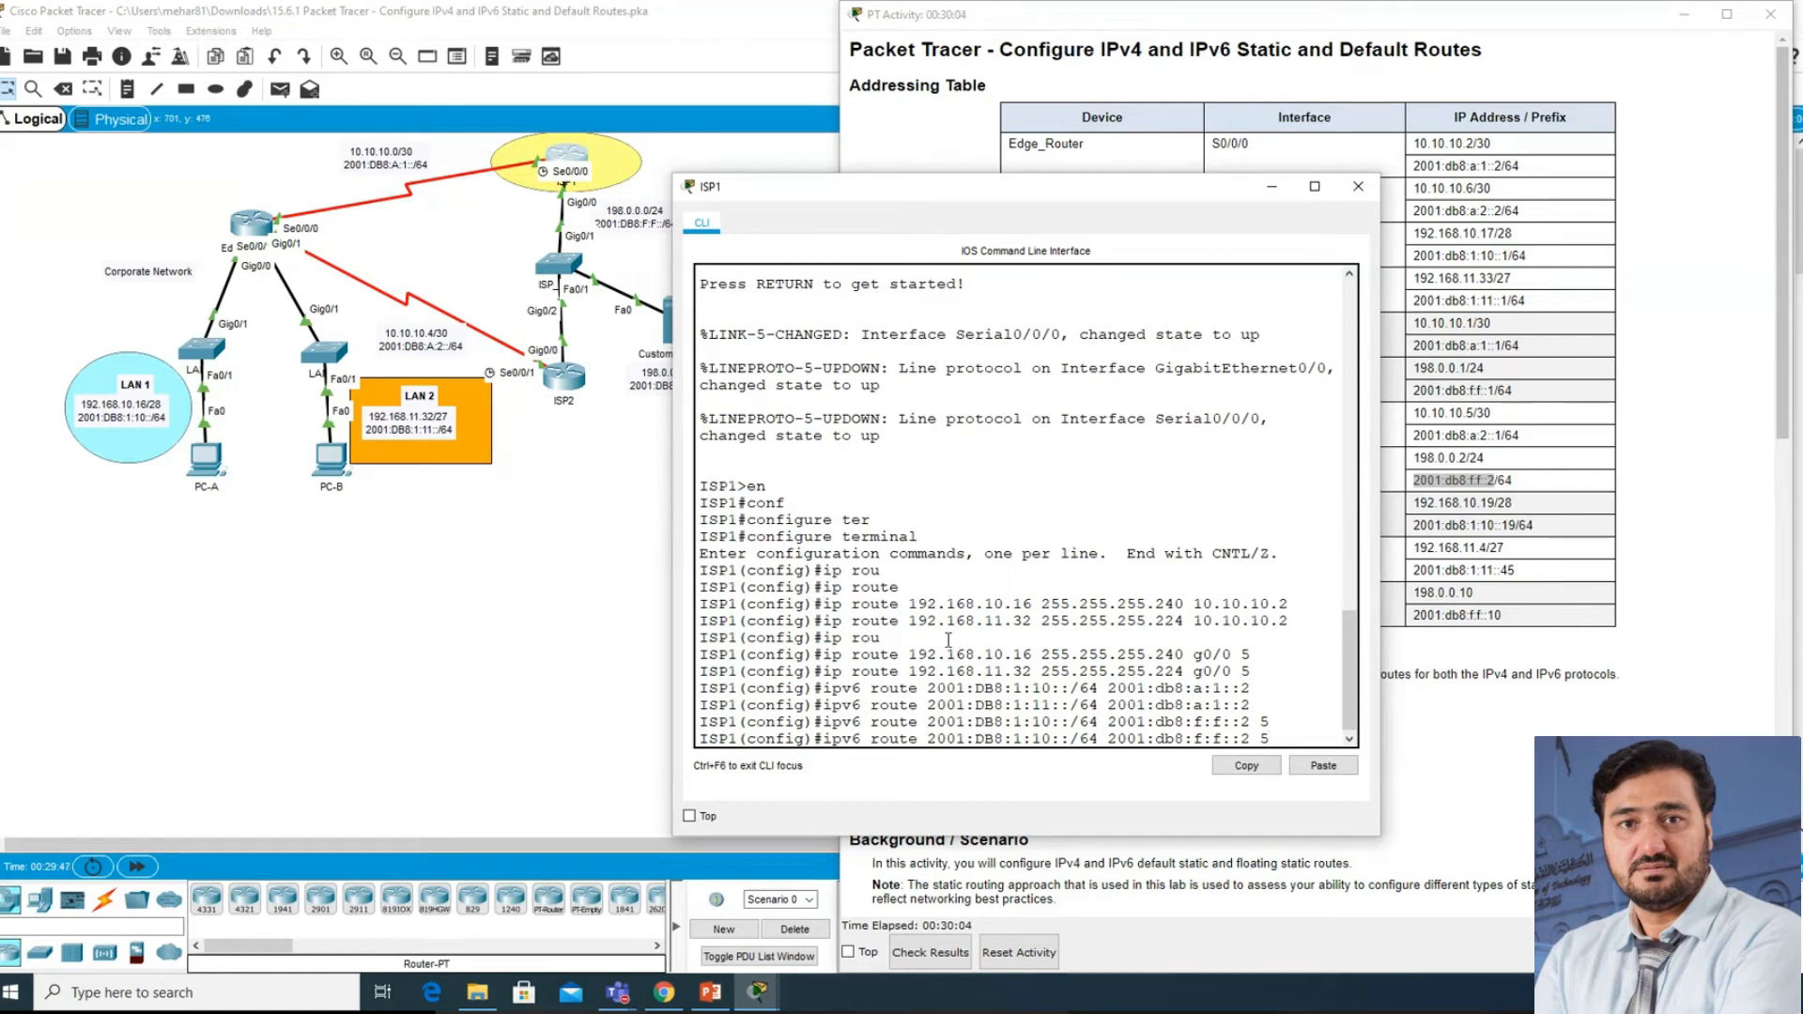
key("Up")
key("BackSpace")
key("BackSpace")
key("BackSpace")
key("BackSpace")
key("BackSpace")
key("BackSpace")
key("BackSpace")
key("BackSpace")
key("BackSpace")
key("BackSpace")
key("BackSpace")
key("BackSpace")
key("BackSpace")
key("BackSpace")
key("BackSpace")
key("BackSpace")
left_click(1322, 766)
key("Return")
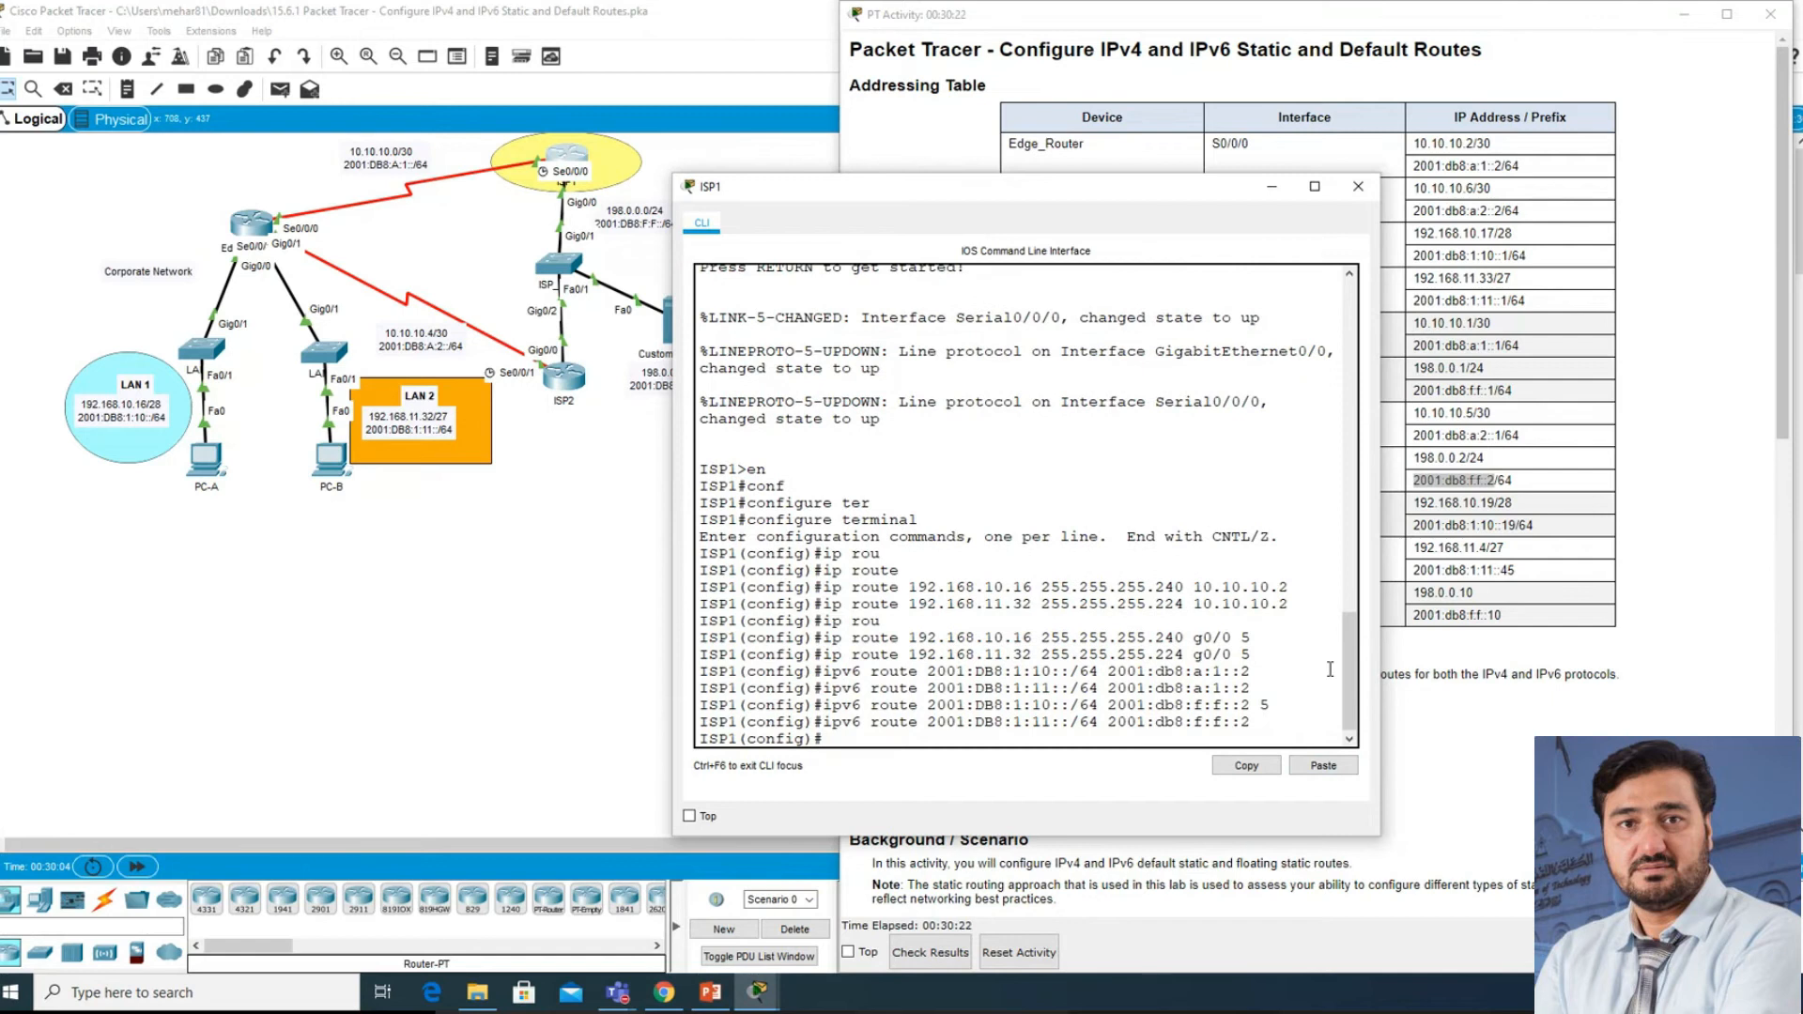
- Rerun the LAN 2 IPv6 route via 2001:db8:f:f::2 with administrative distance 5
key("Up")
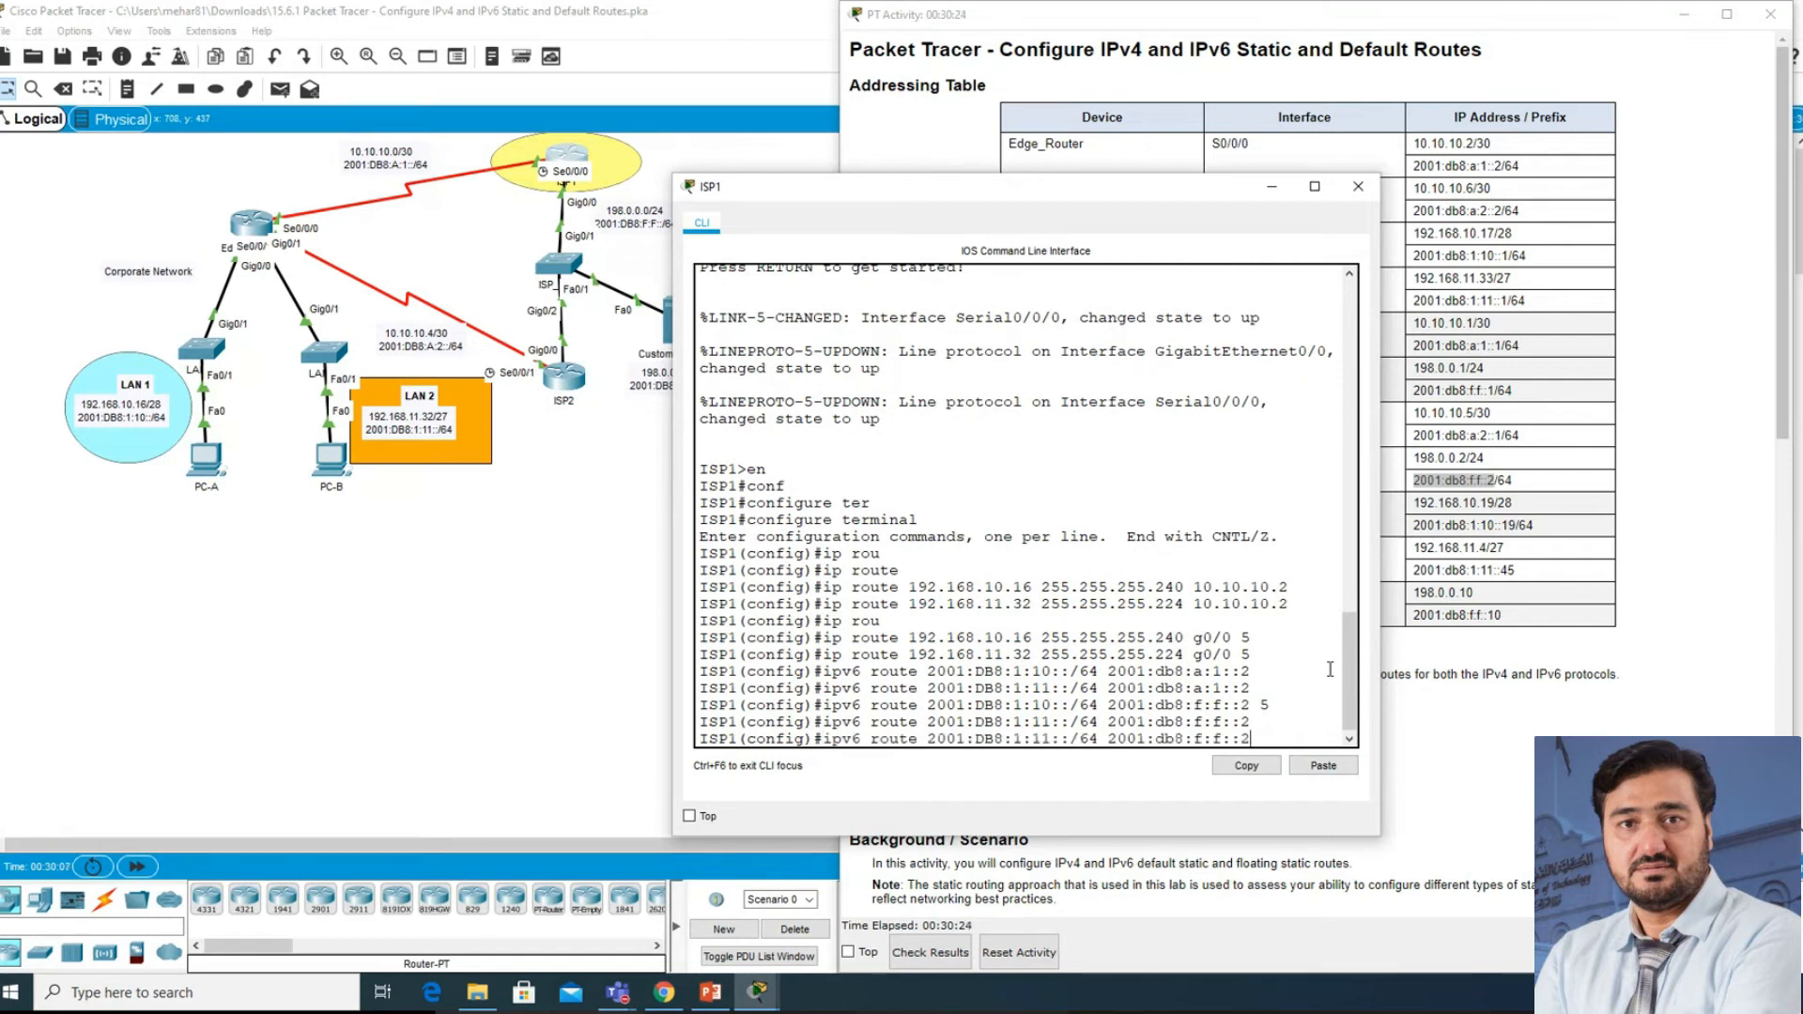
type("5")
key("Return")
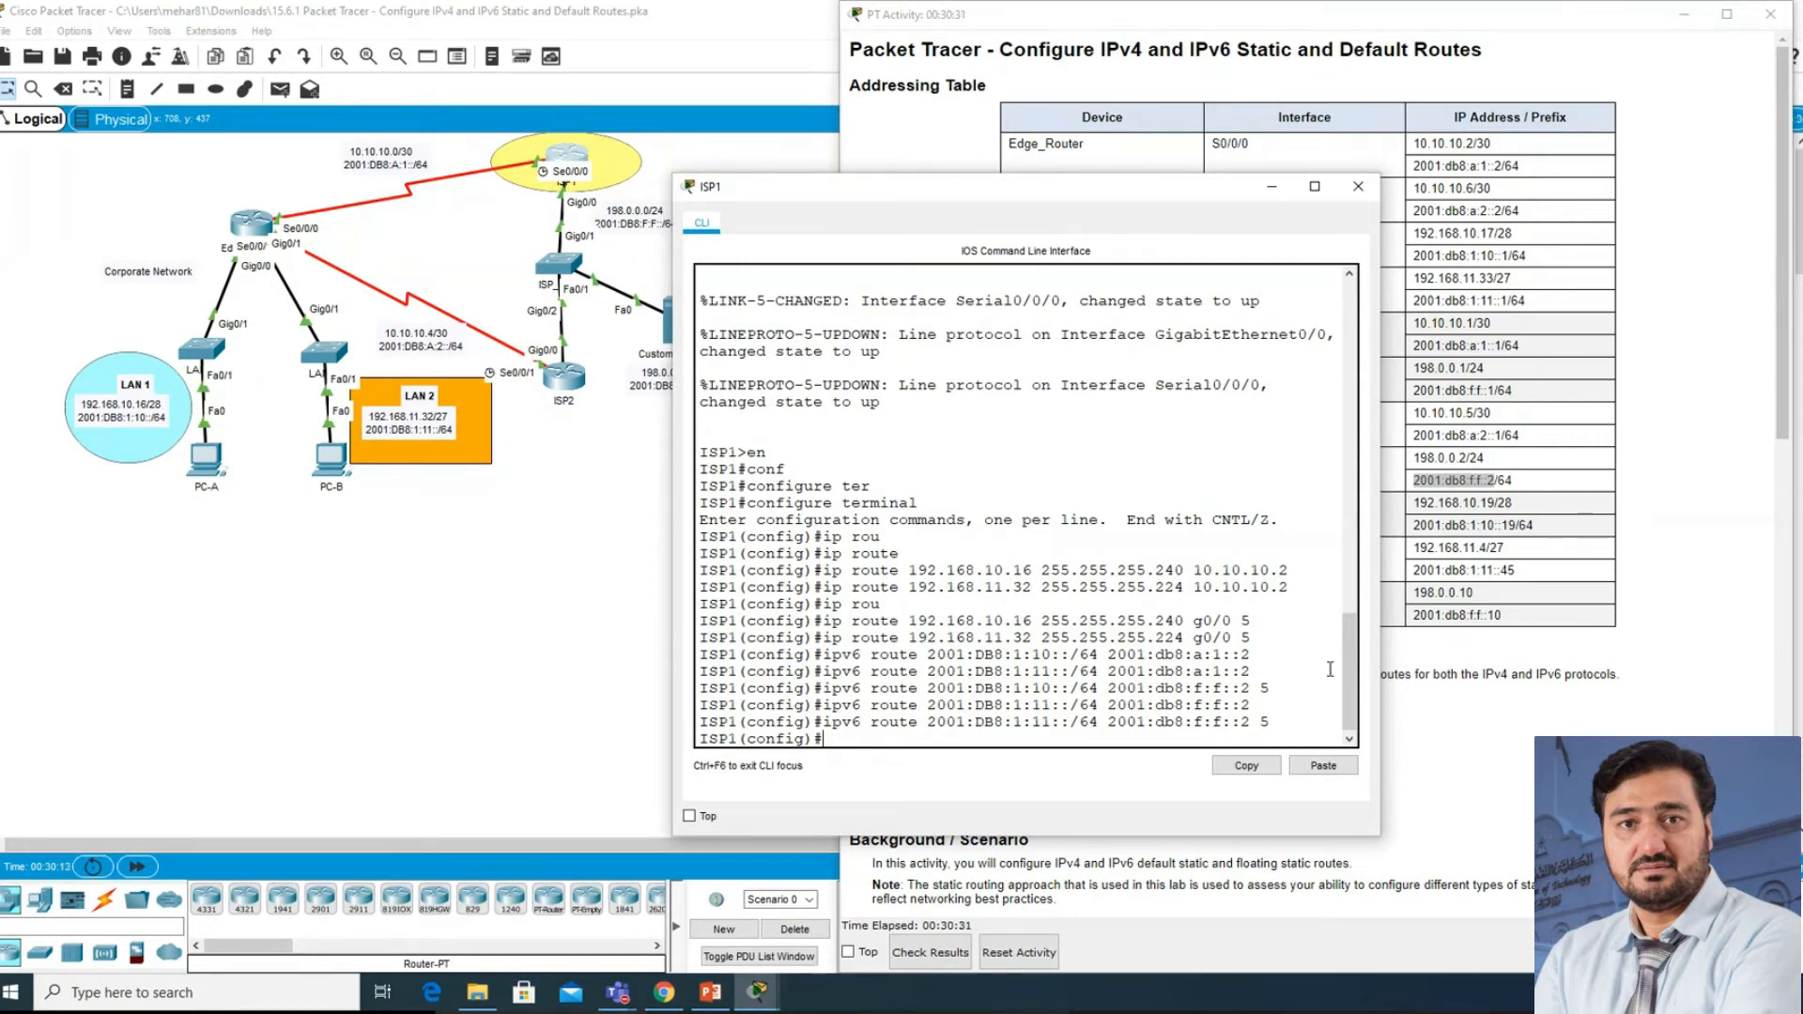
- Remove ISP1's LAN 2 route via 2001:db8:f:f::2 entered without a distance, and reissue it with administrative distance 5
mouse_move(1279, 723)
left_mouse_down()
mouse_move(832, 723)
mouse_move(1286, 707)
left_mouse_up()
left_click(1246, 765)
left_click(865, 739)
type("no")
left_click(1323, 766)
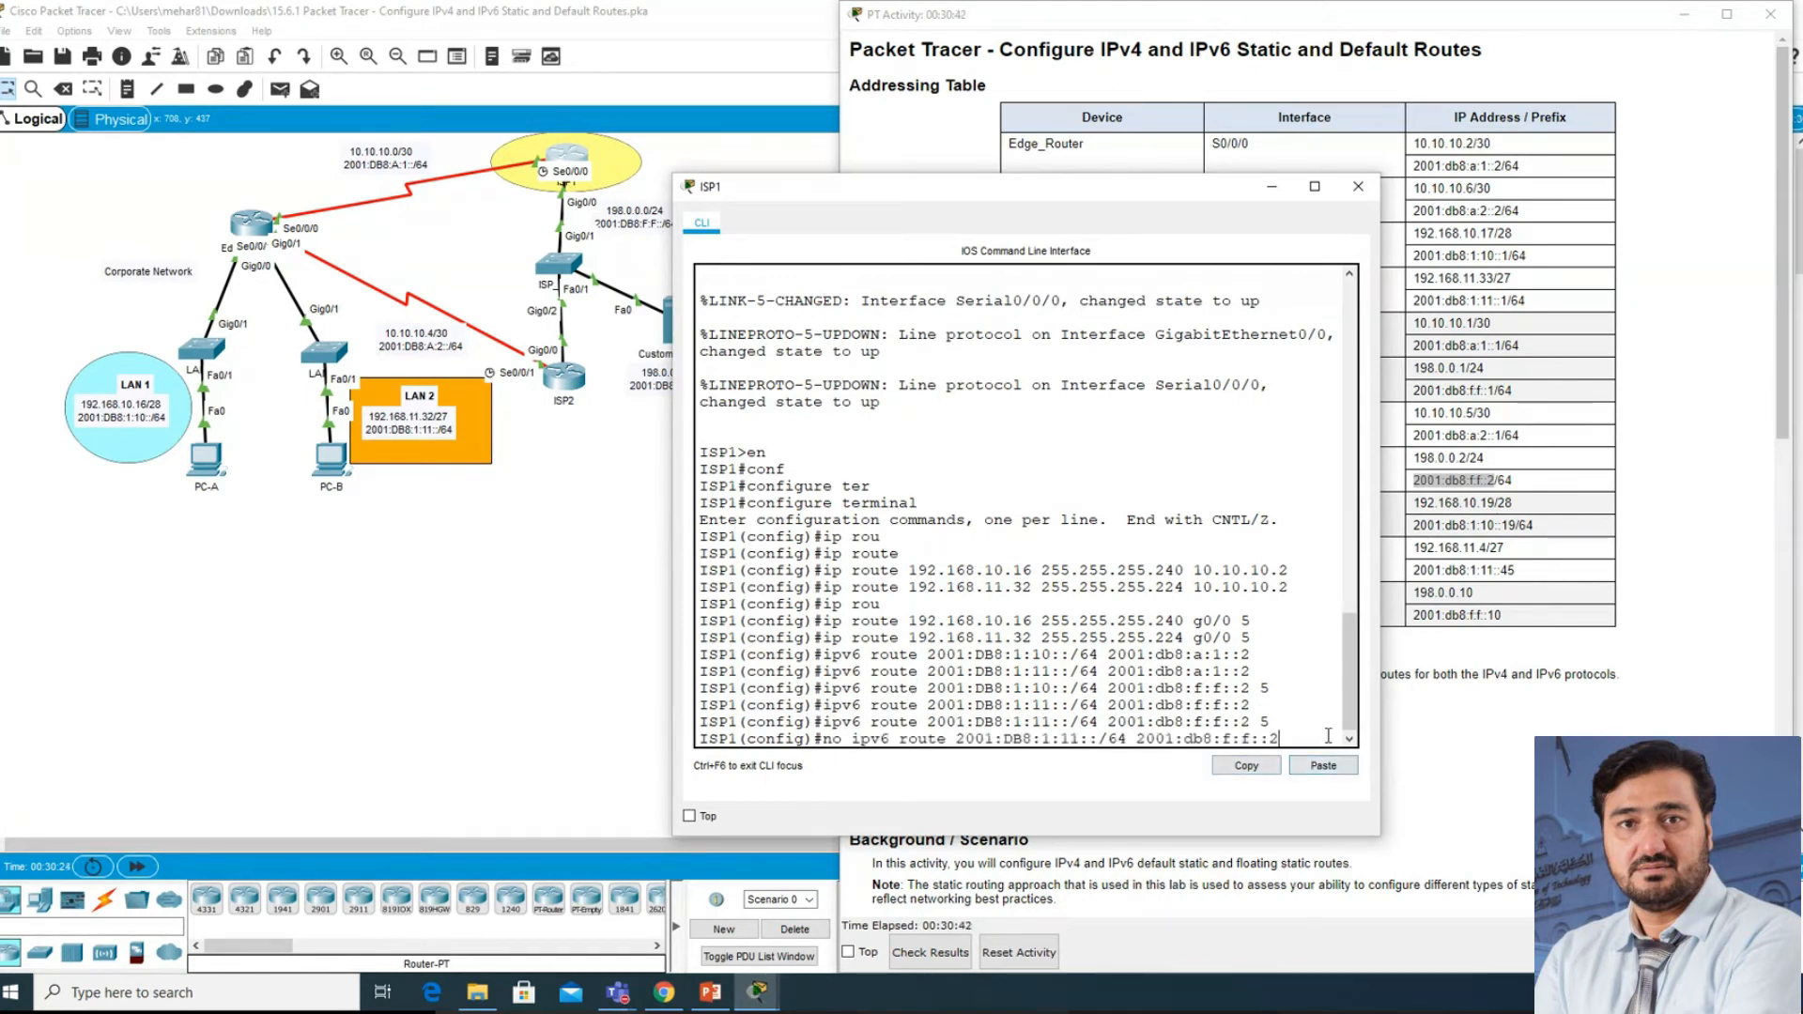
key("Return")
key("Up")
key("Up")
key("Return")
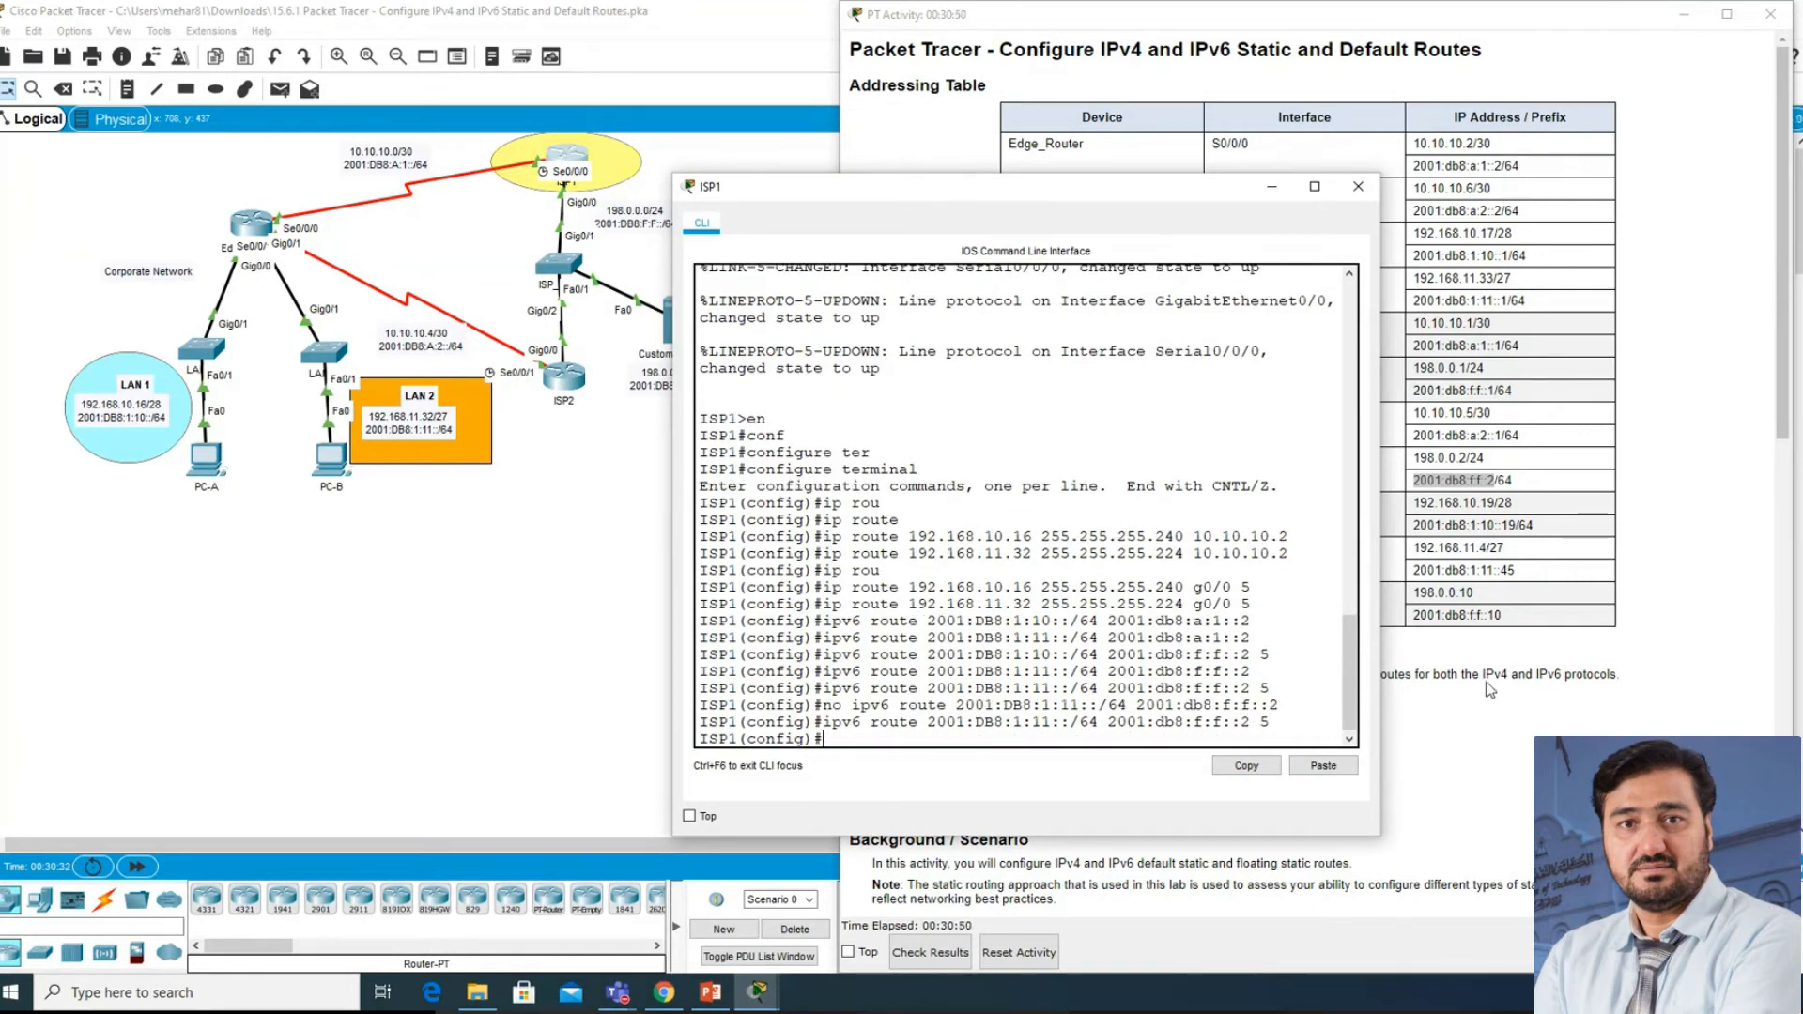
left_click_drag(1270, 721, 822, 721)
- Review the Part 4 Step 2 requirement for LAN 2's IPv6 floating route and the Web Server ping check in the instructions
left_click(1452, 703)
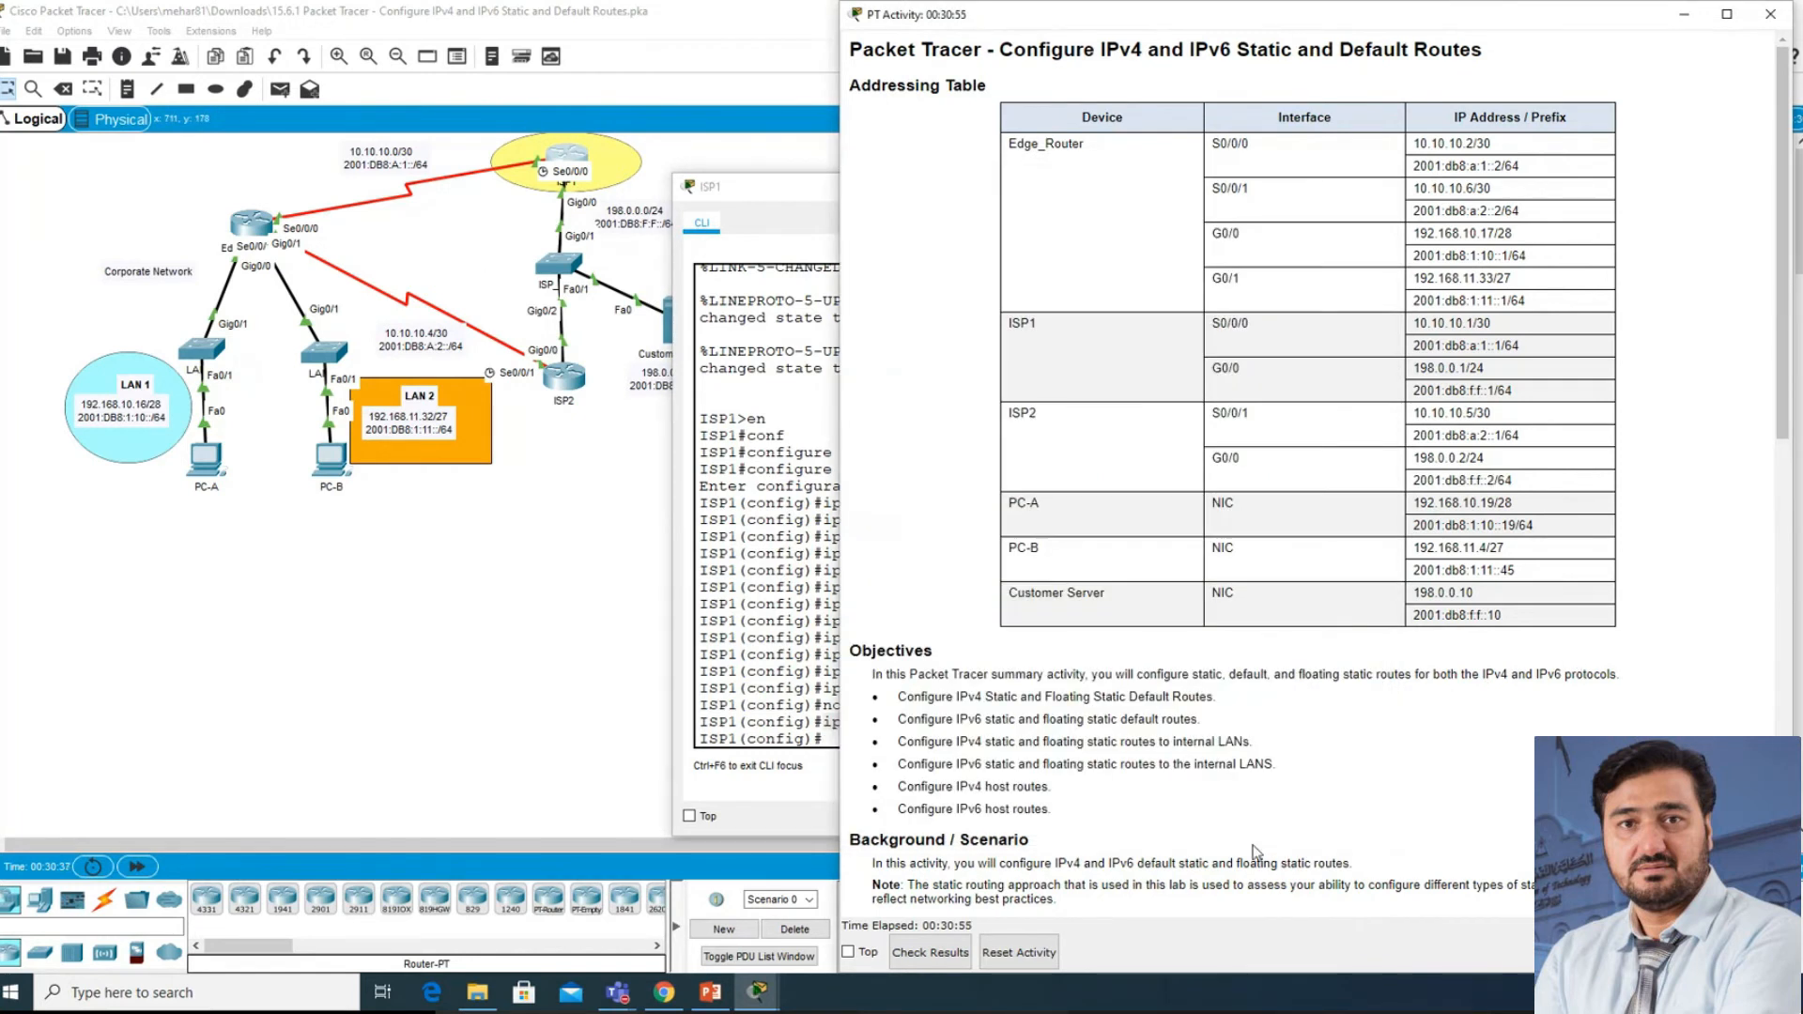
scroll(1253, 845, "down", 5)
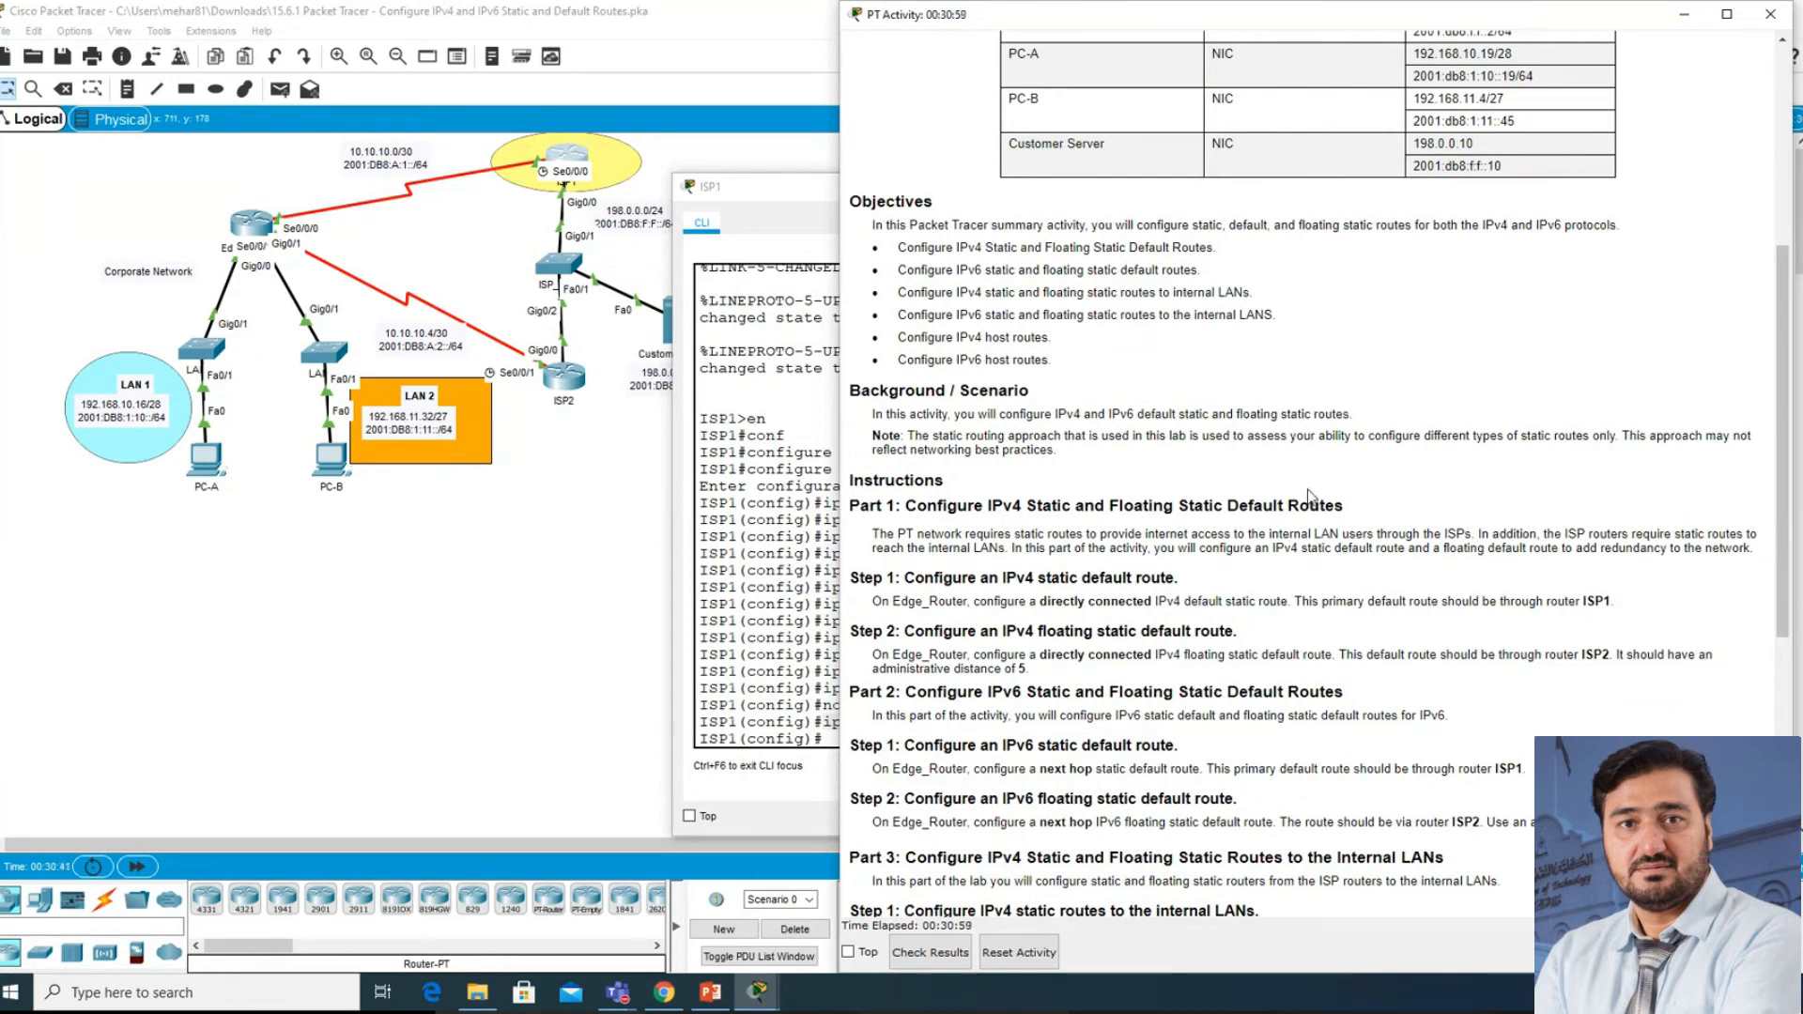
scroll(1310, 495, "down", 4)
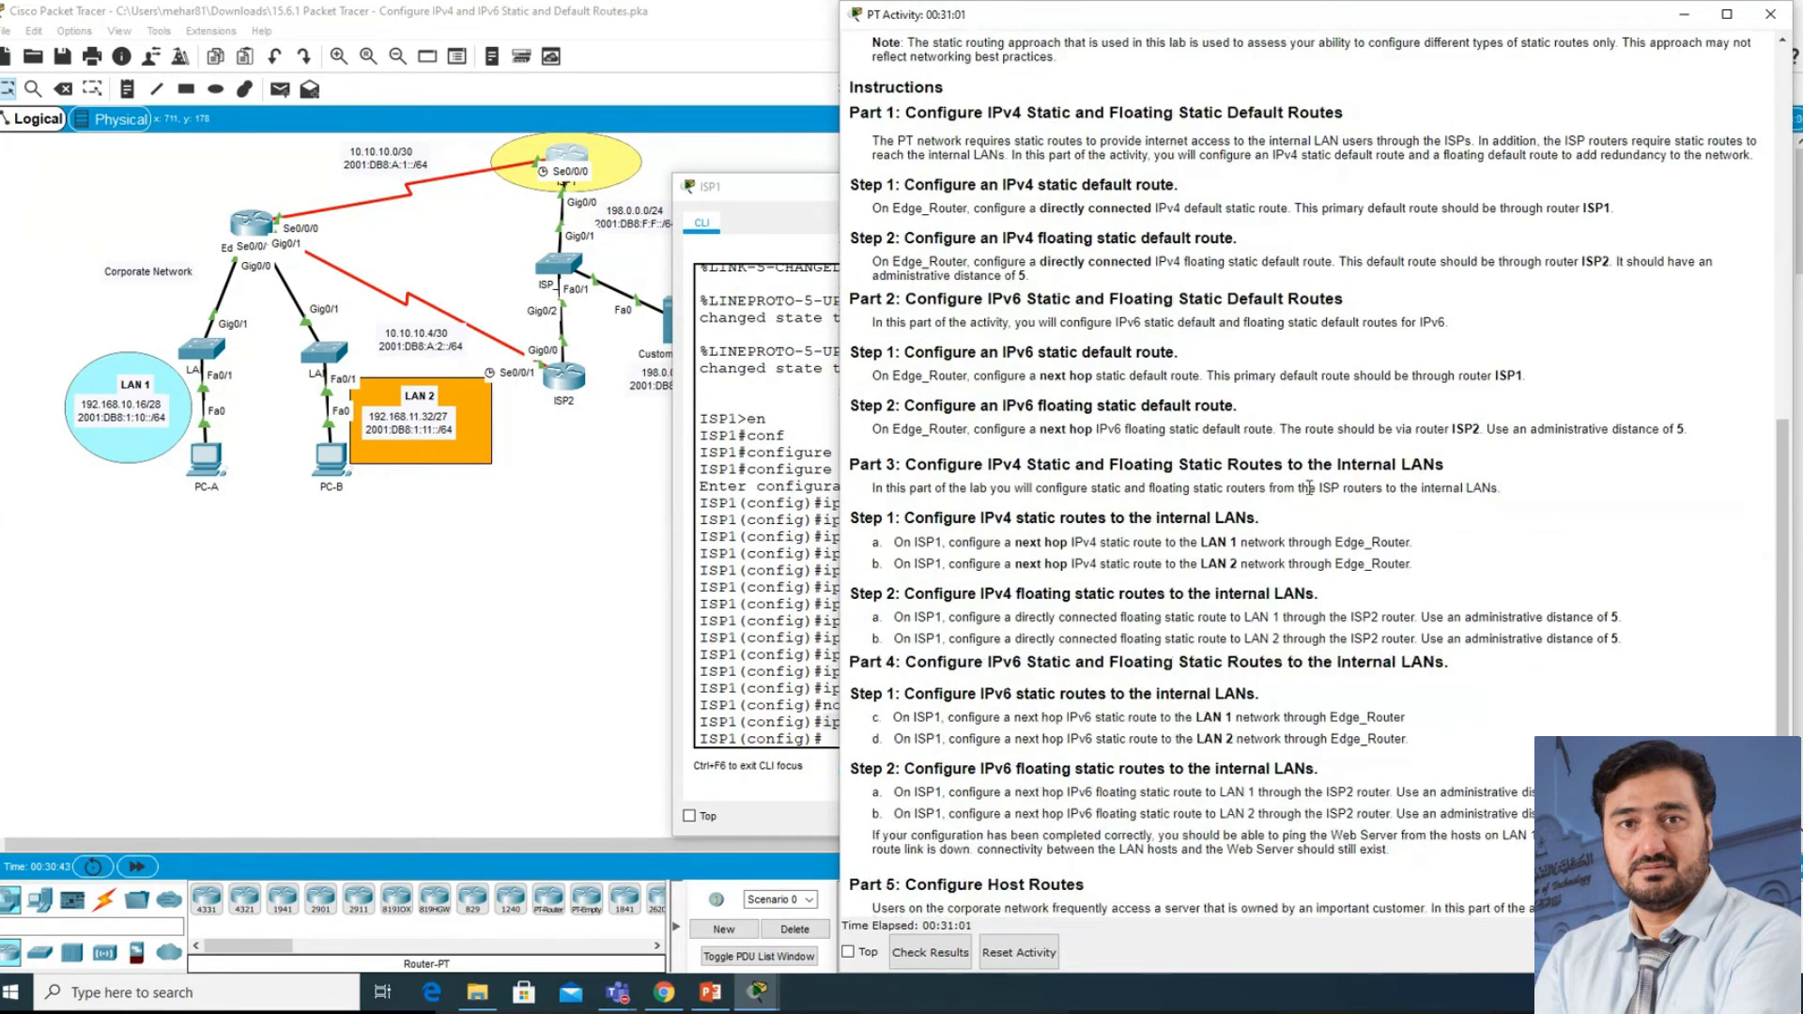
scroll(1309, 488, "down", 2)
scroll(1310, 488, "down", 1)
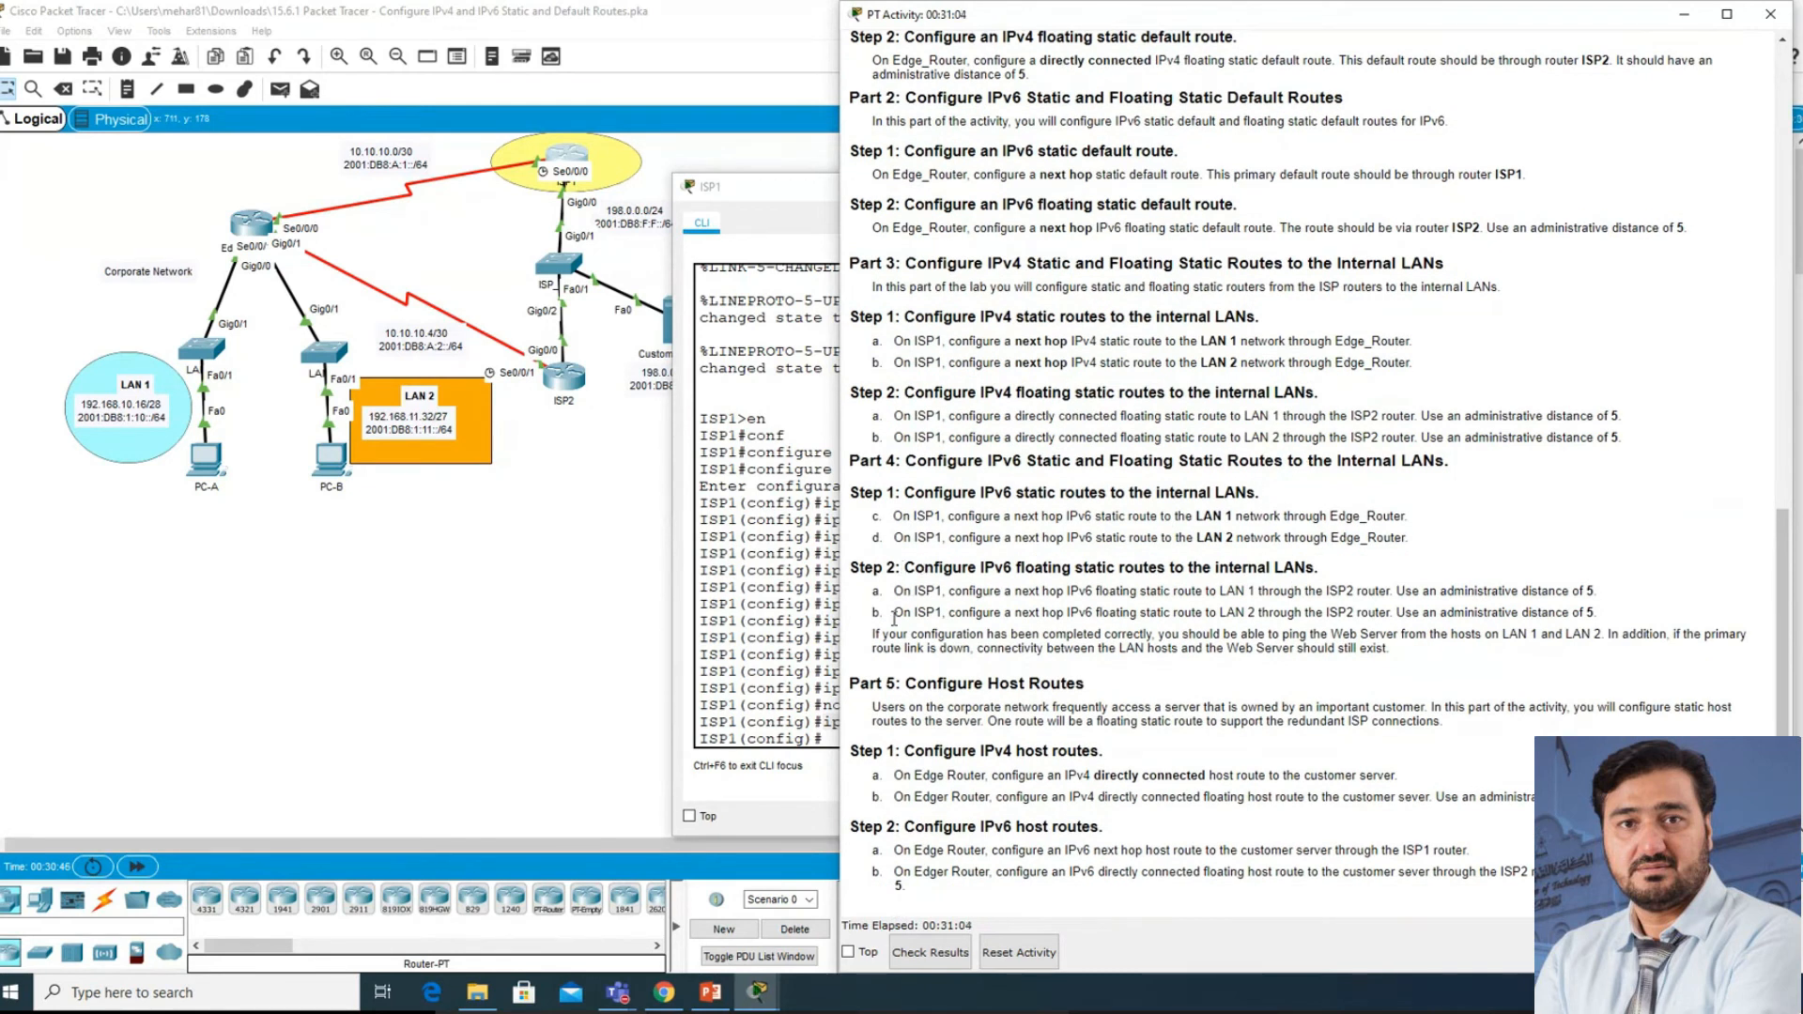
left_click_drag(933, 608, 1596, 613)
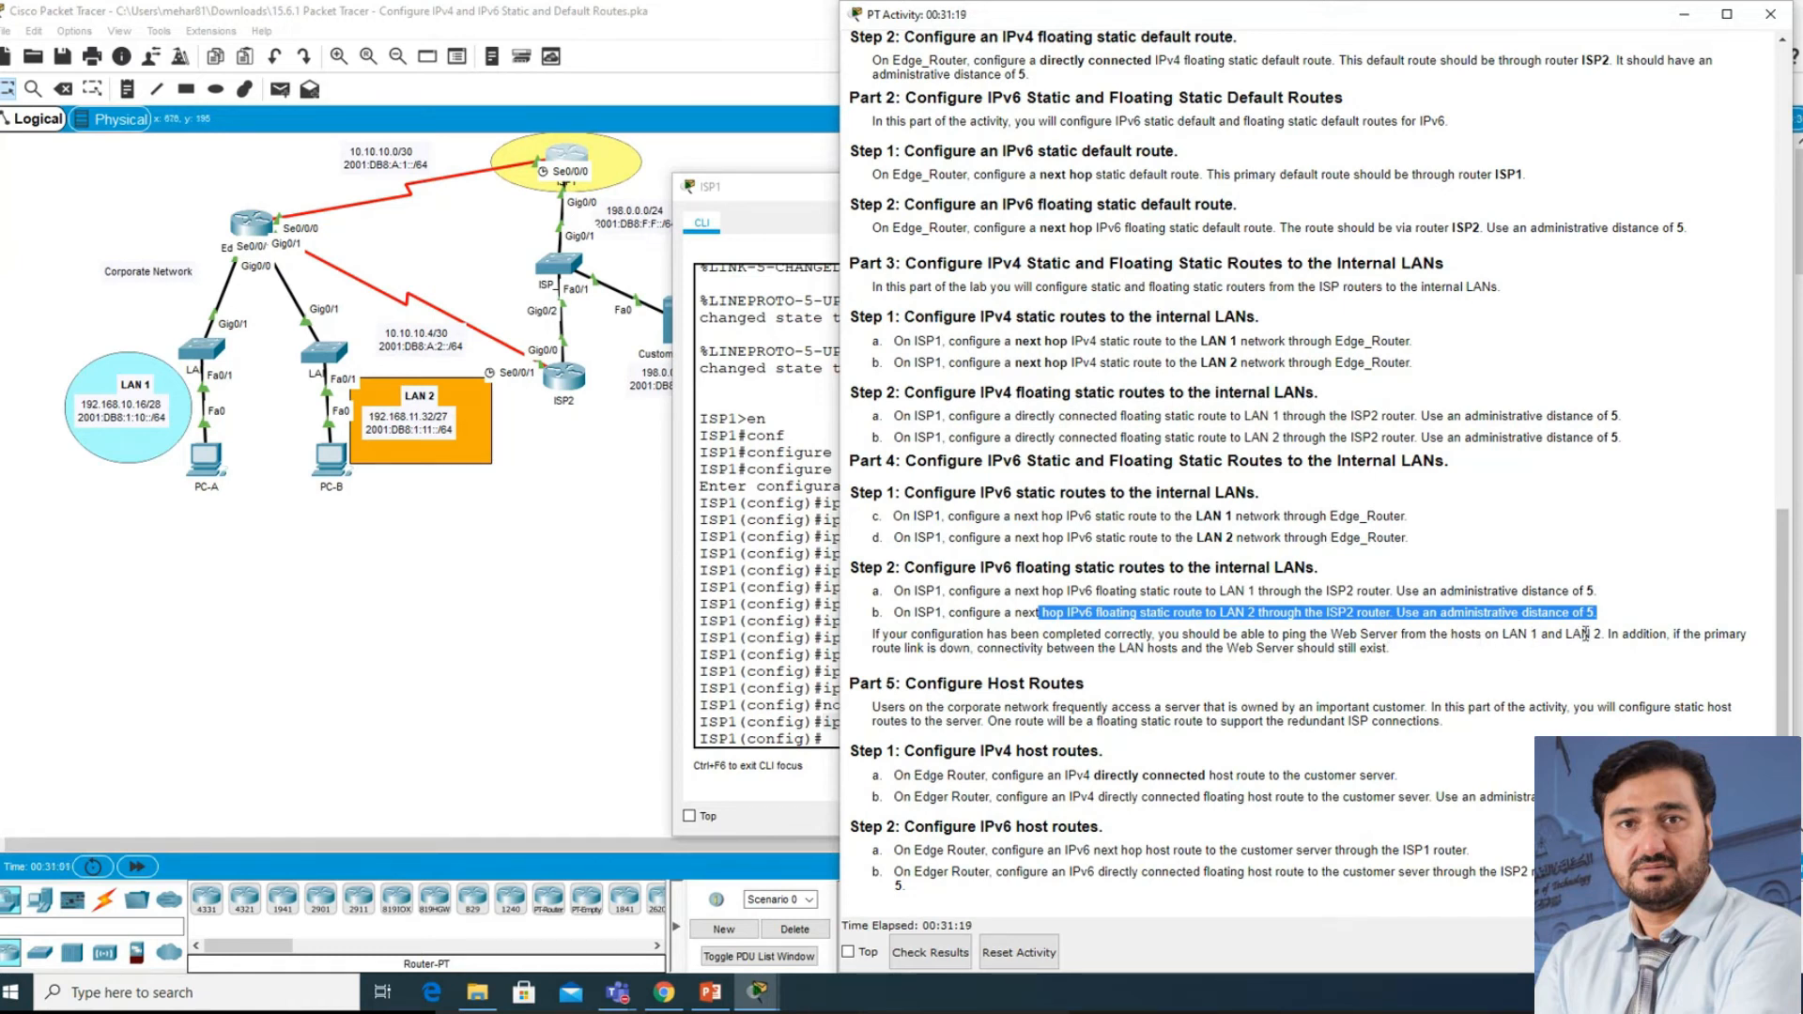
- Copy the Customer Server's IPv4 address 198.0.0.10 from its IP configuration and close the server's window
left_click(632, 422)
left_click(690, 320)
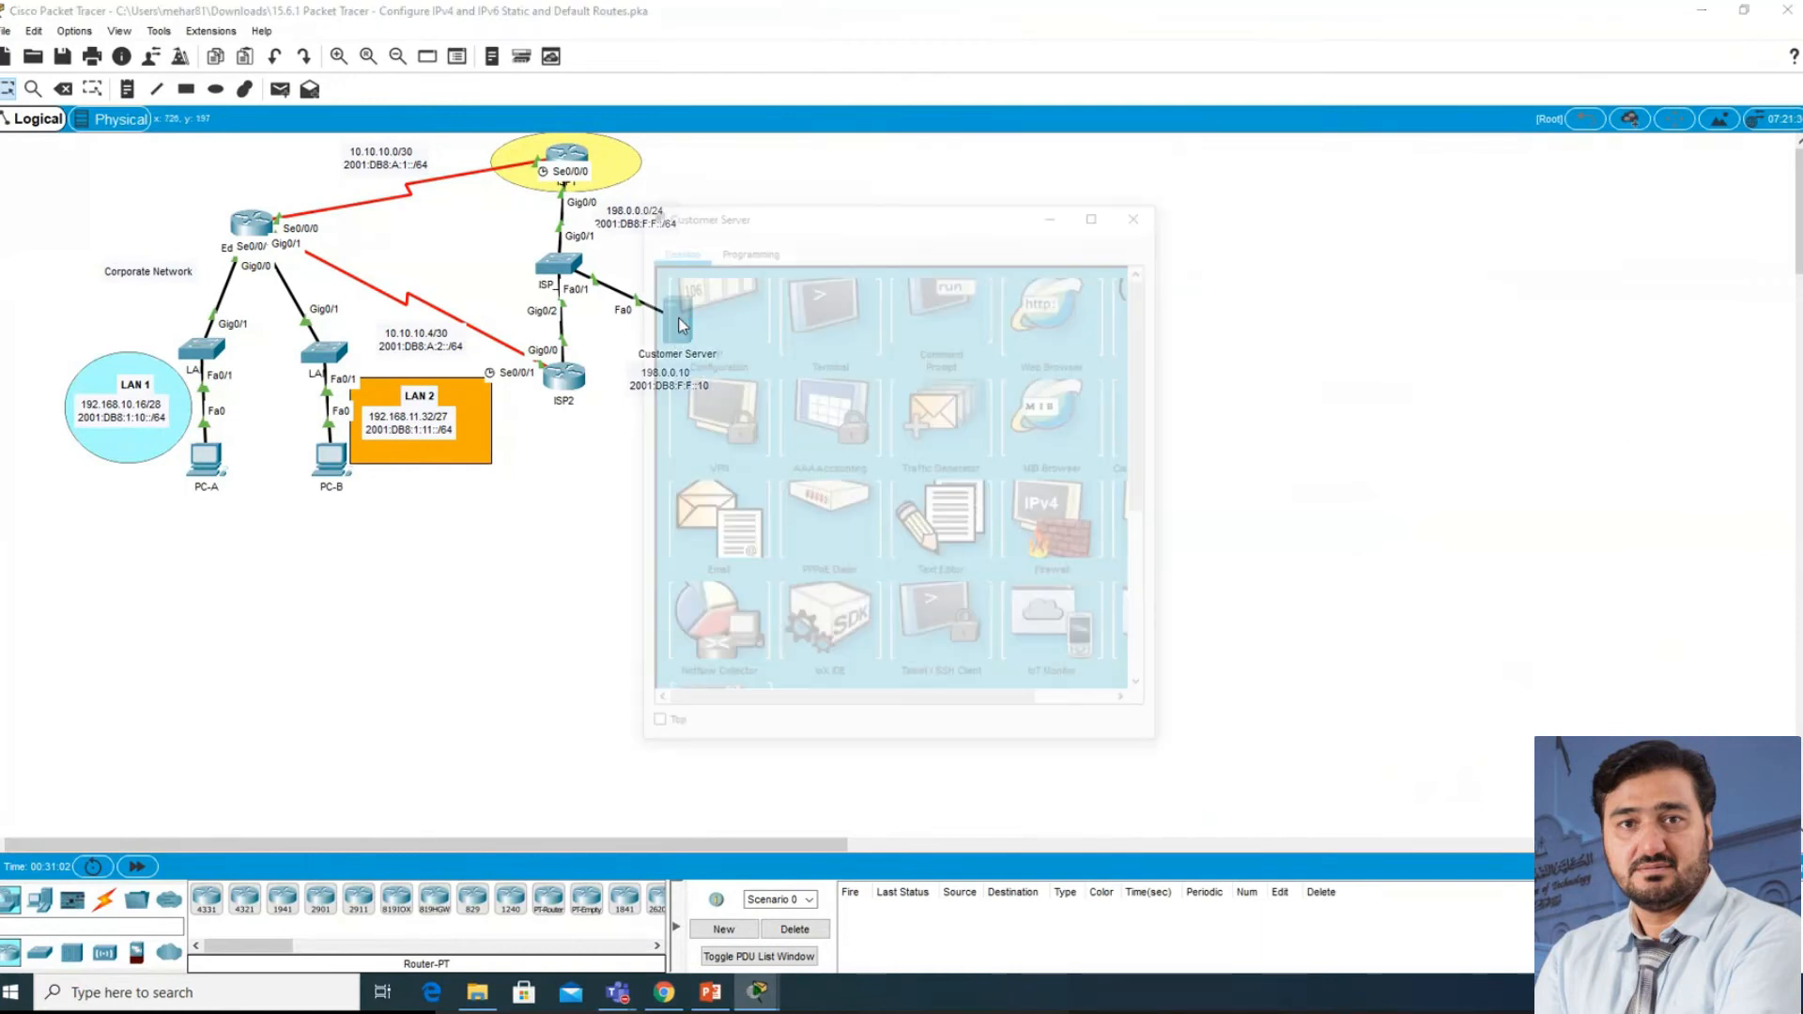
left_click(702, 330)
left_click_drag(875, 353, 763, 364)
key("ctrl+c")
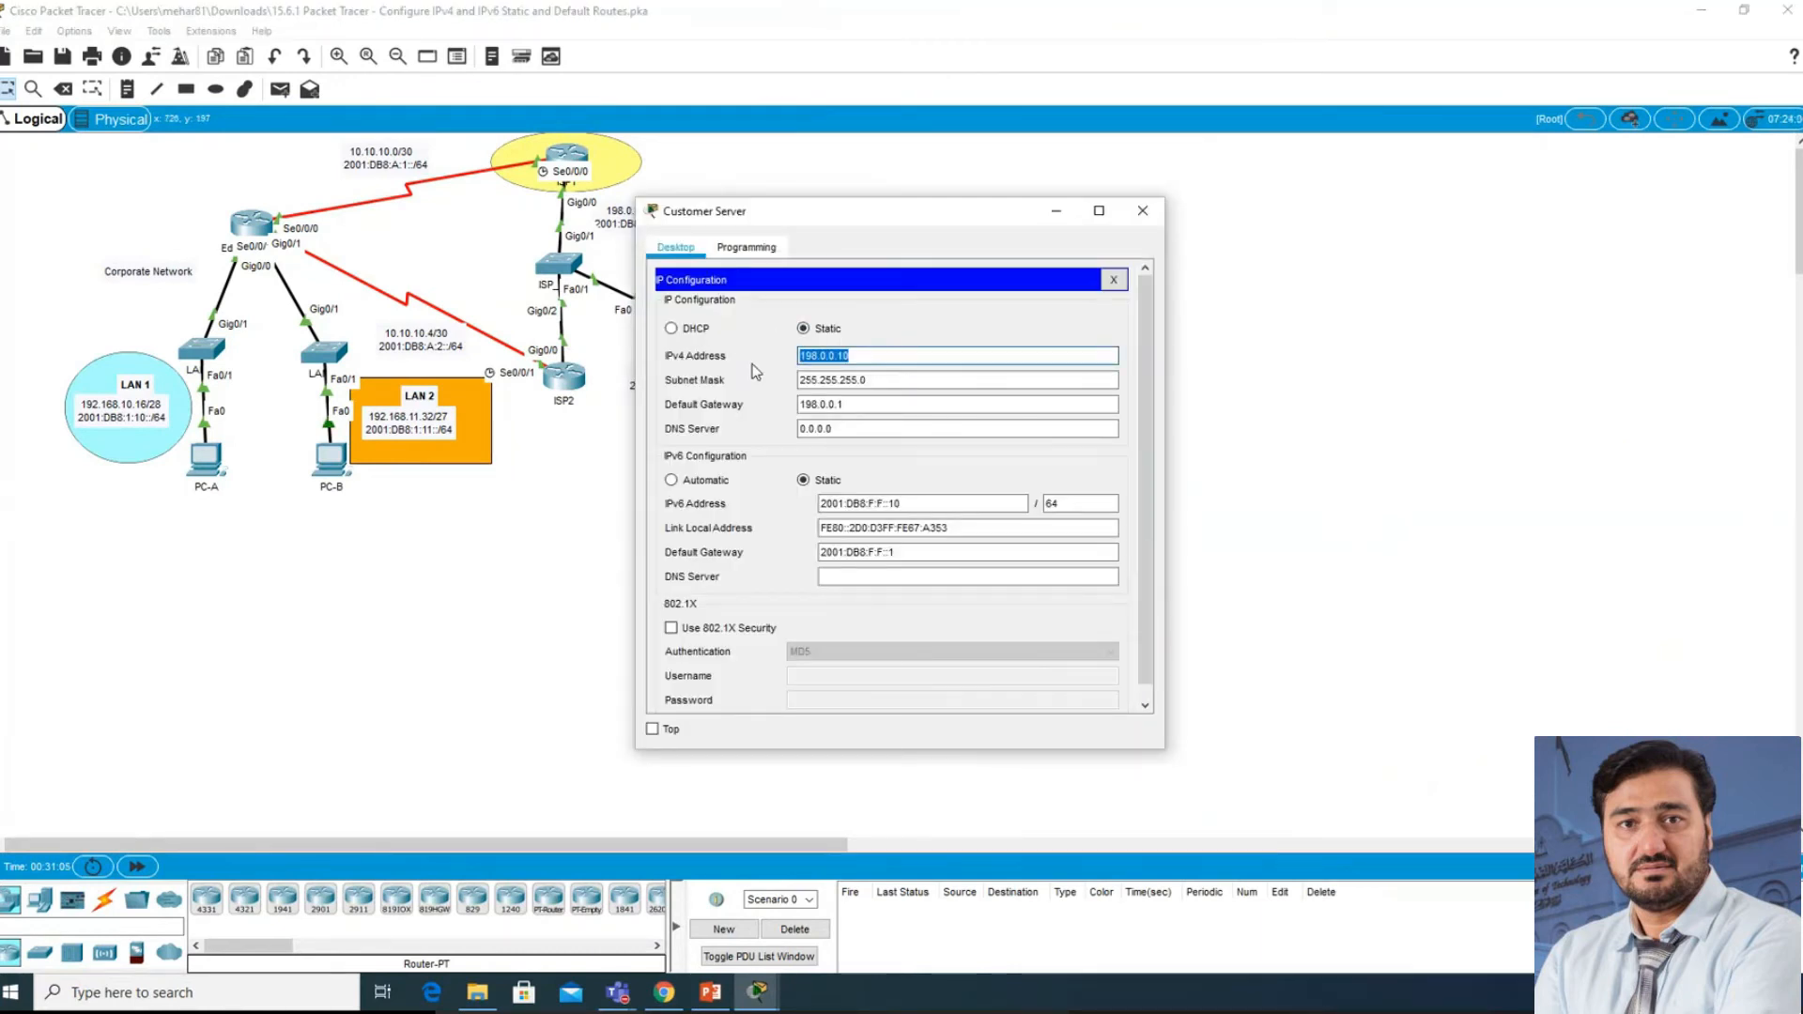
left_click(1152, 223)
- Ping the Customer Server at 198.0.0.10 from PC-A's command prompt and enlarge the window to read the output
left_click(207, 460)
left_click(1041, 333)
type("ping")
right_click(822, 359)
left_click(854, 404)
key("Return")
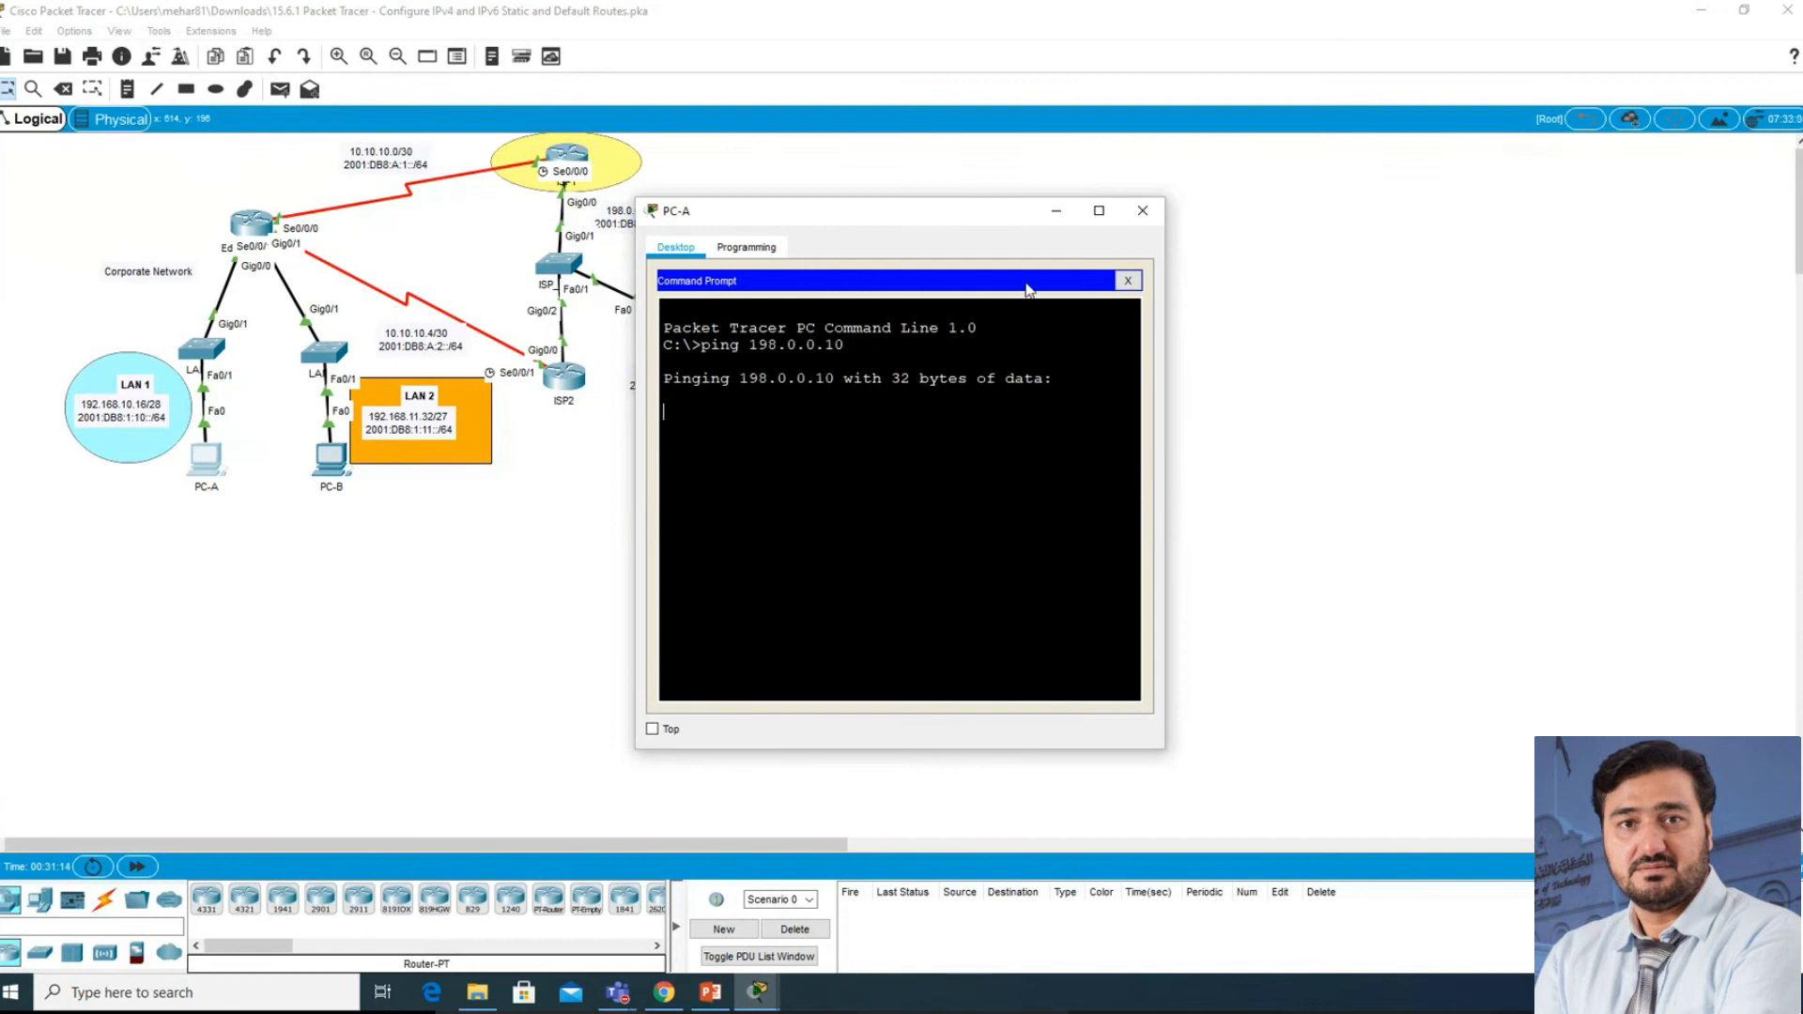
left_click_drag(909, 219, 1031, 108)
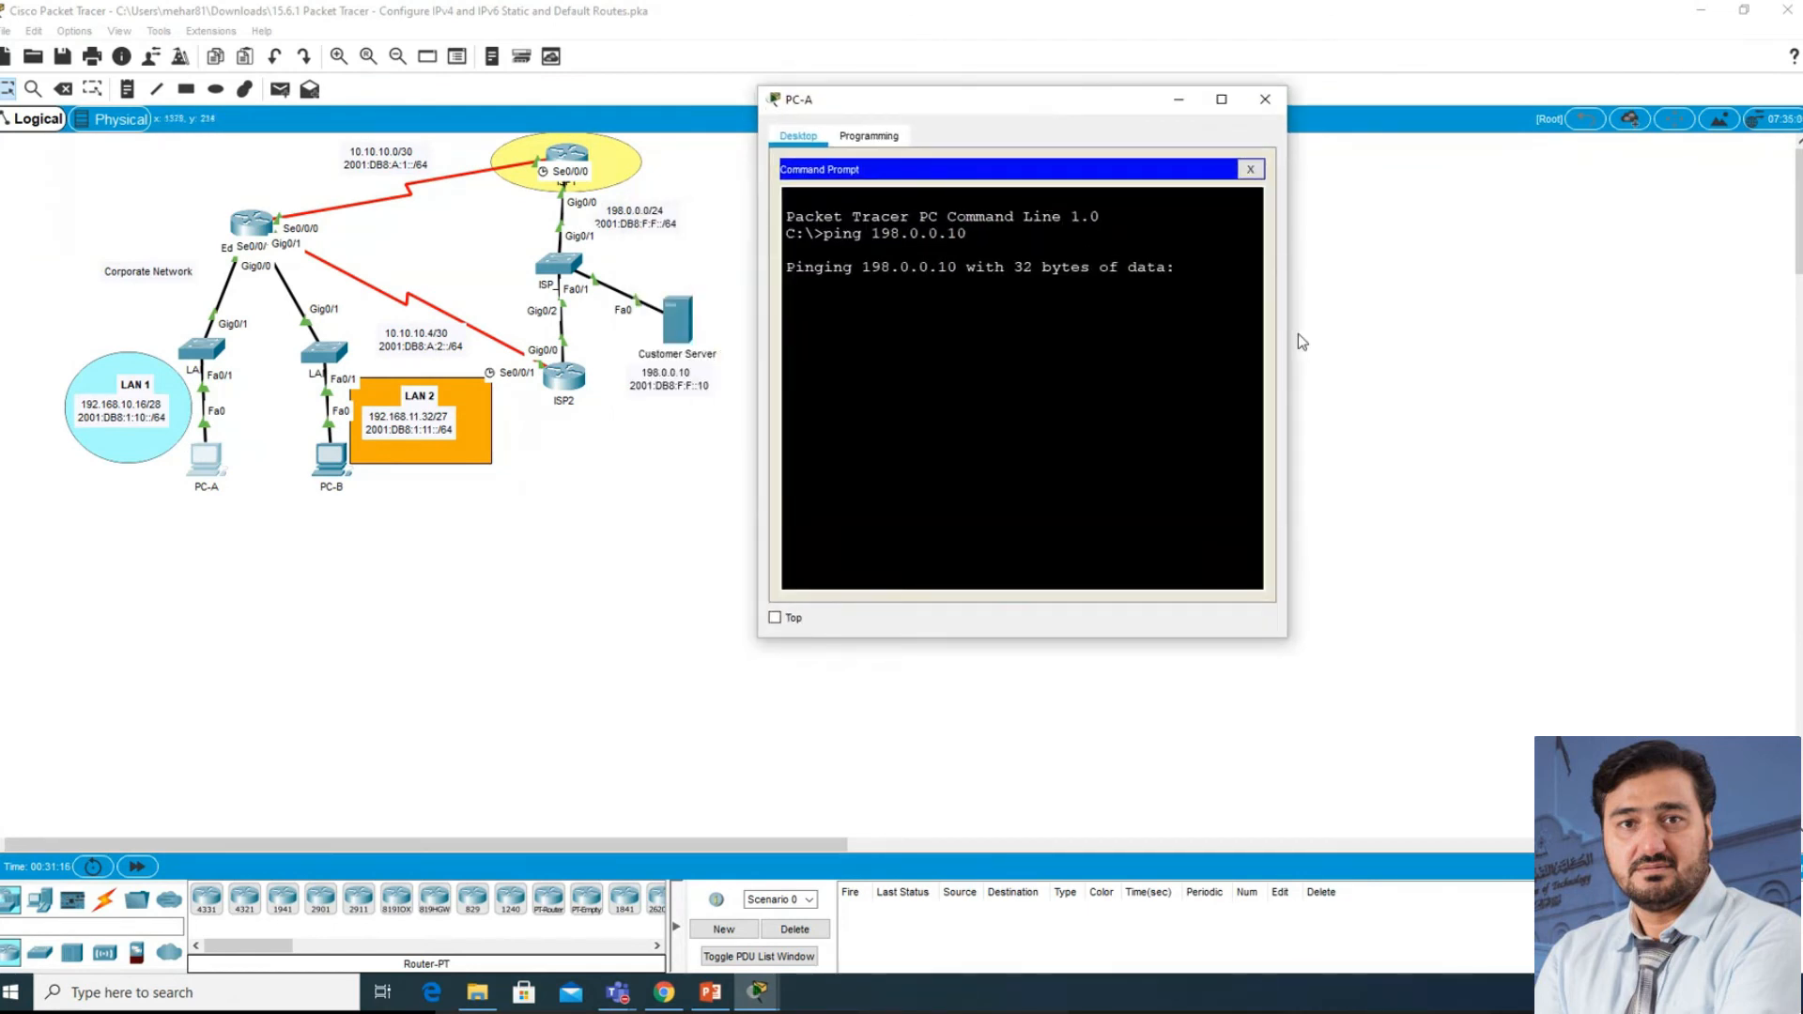
left_click_drag(1285, 332, 1455, 312)
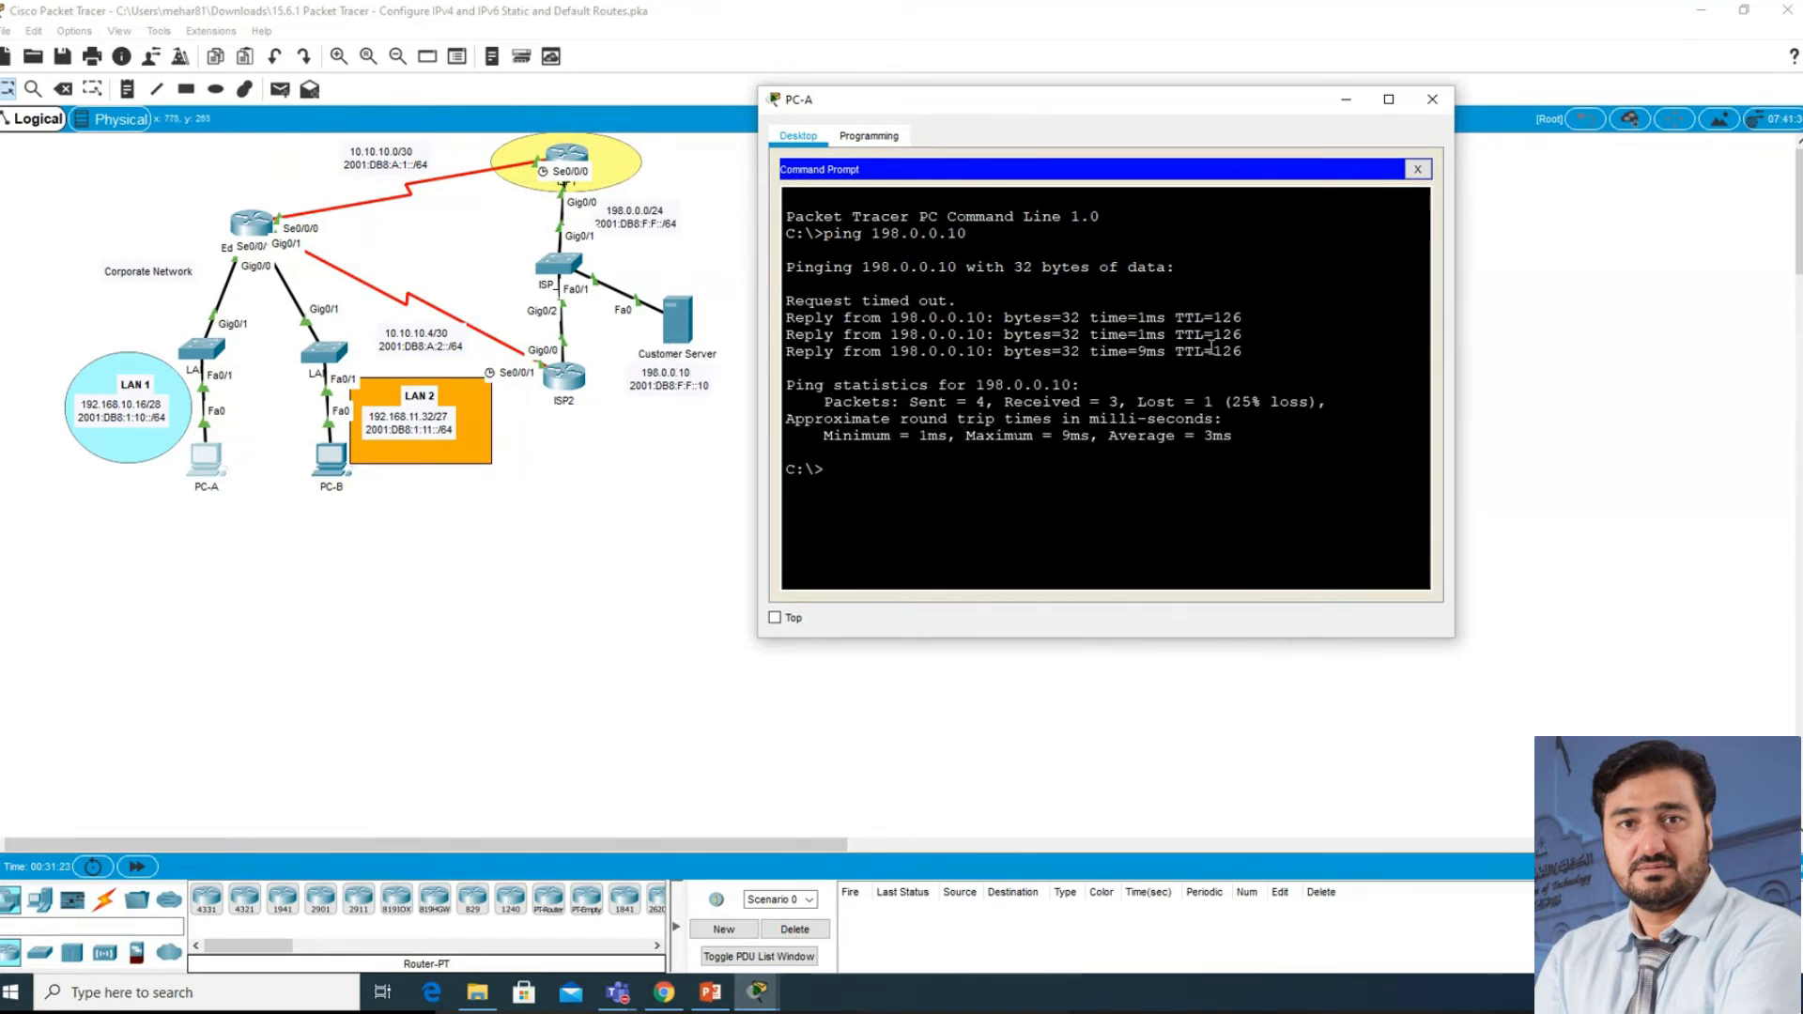
- Repeat PC-A's ping to the Customer Server, and ping 198.0.0.10 from PC-B's command prompt, closing PC-B's window when done
key("Up")
key("Return")
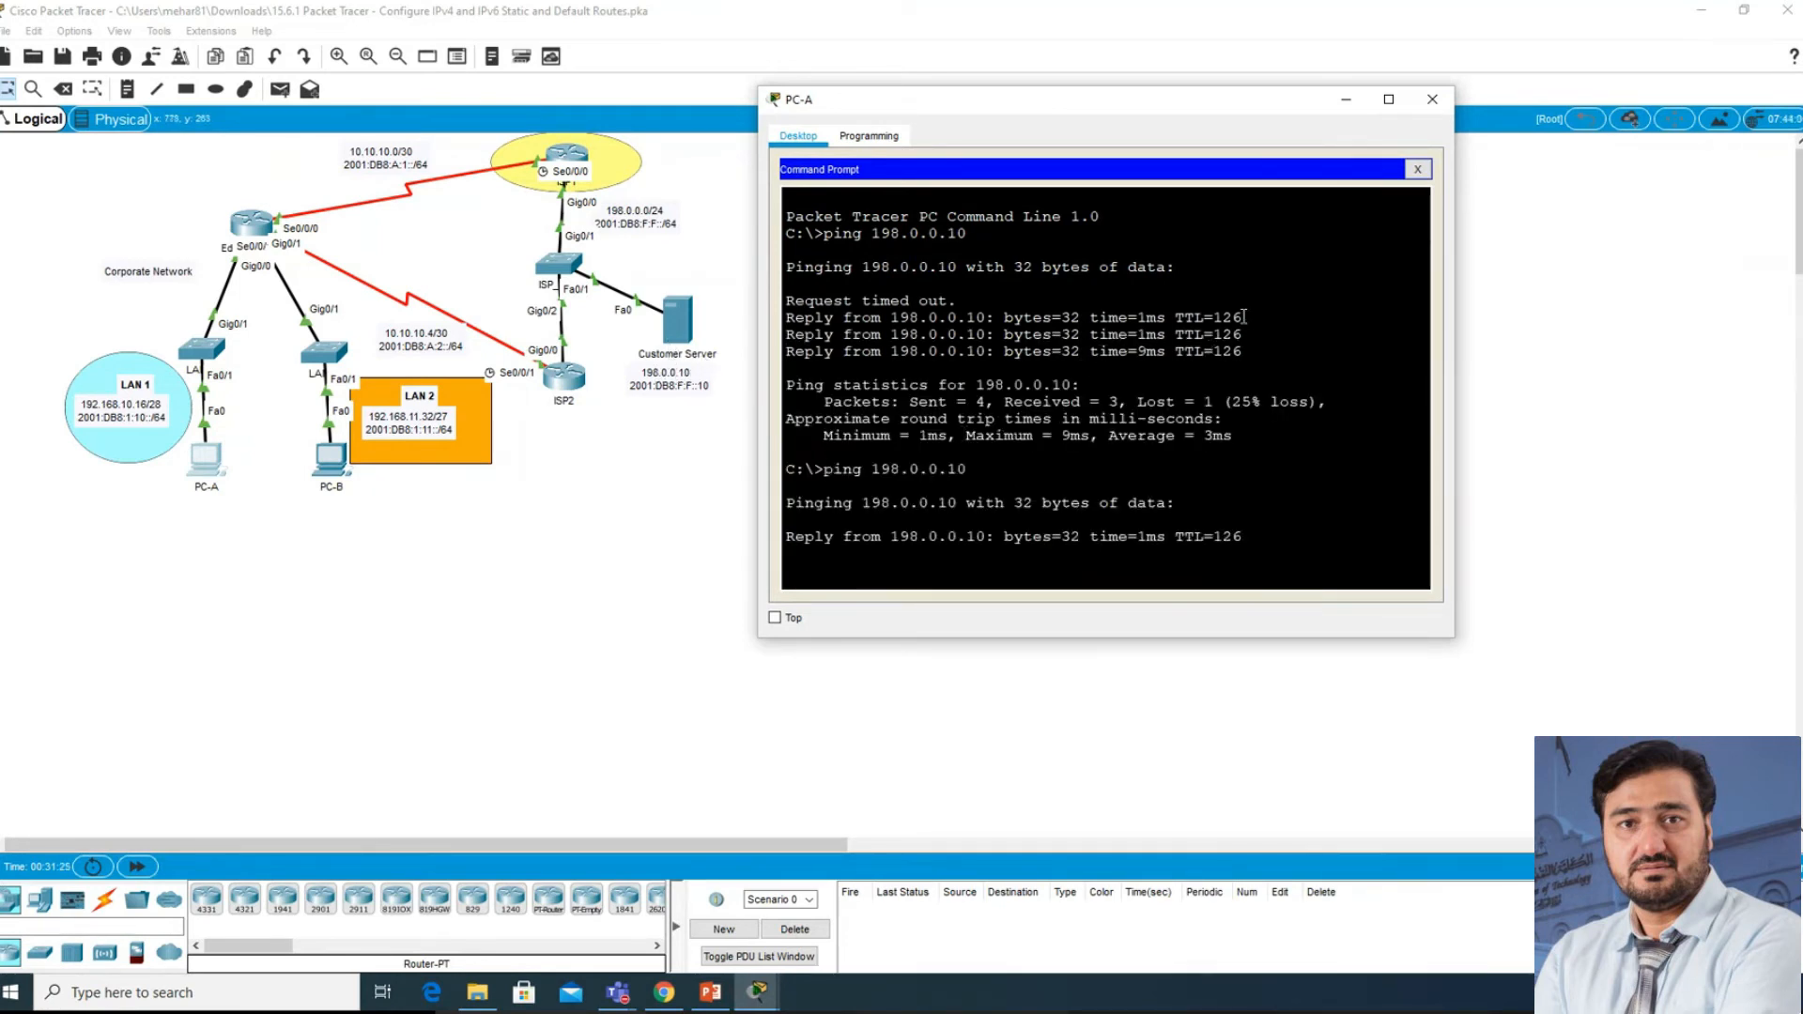
left_click(334, 460)
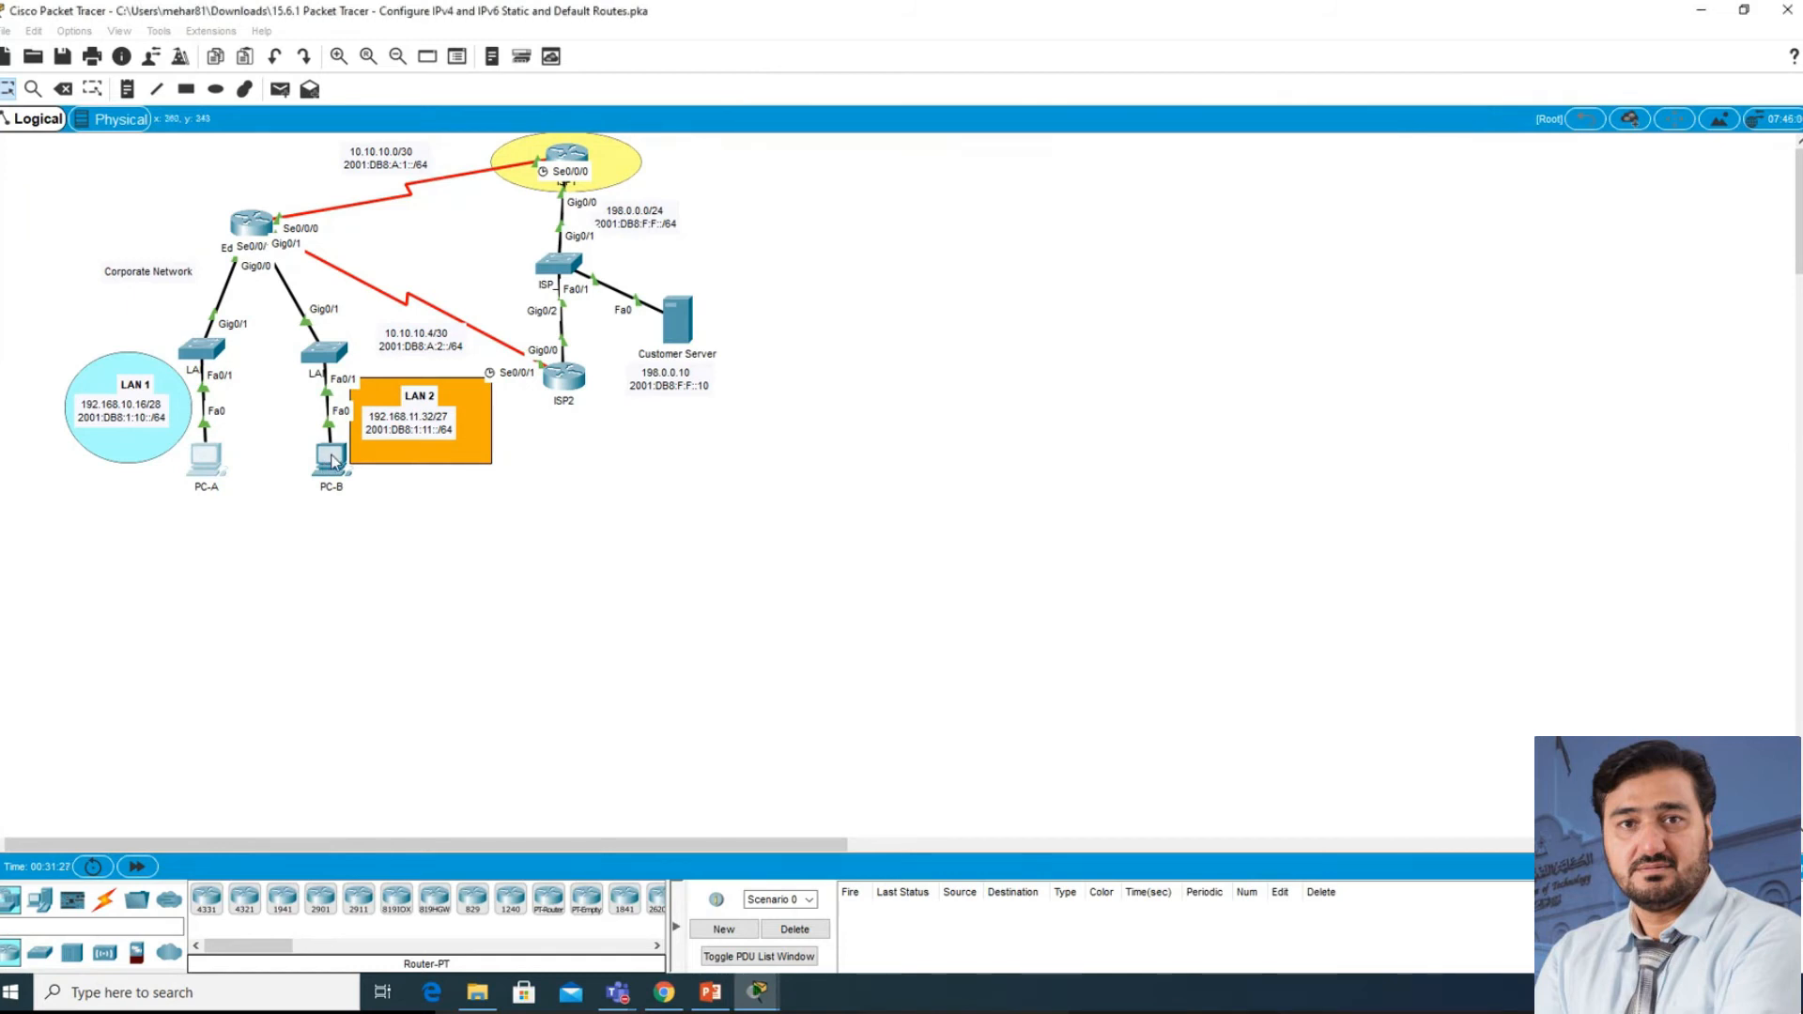
left_click(1058, 345)
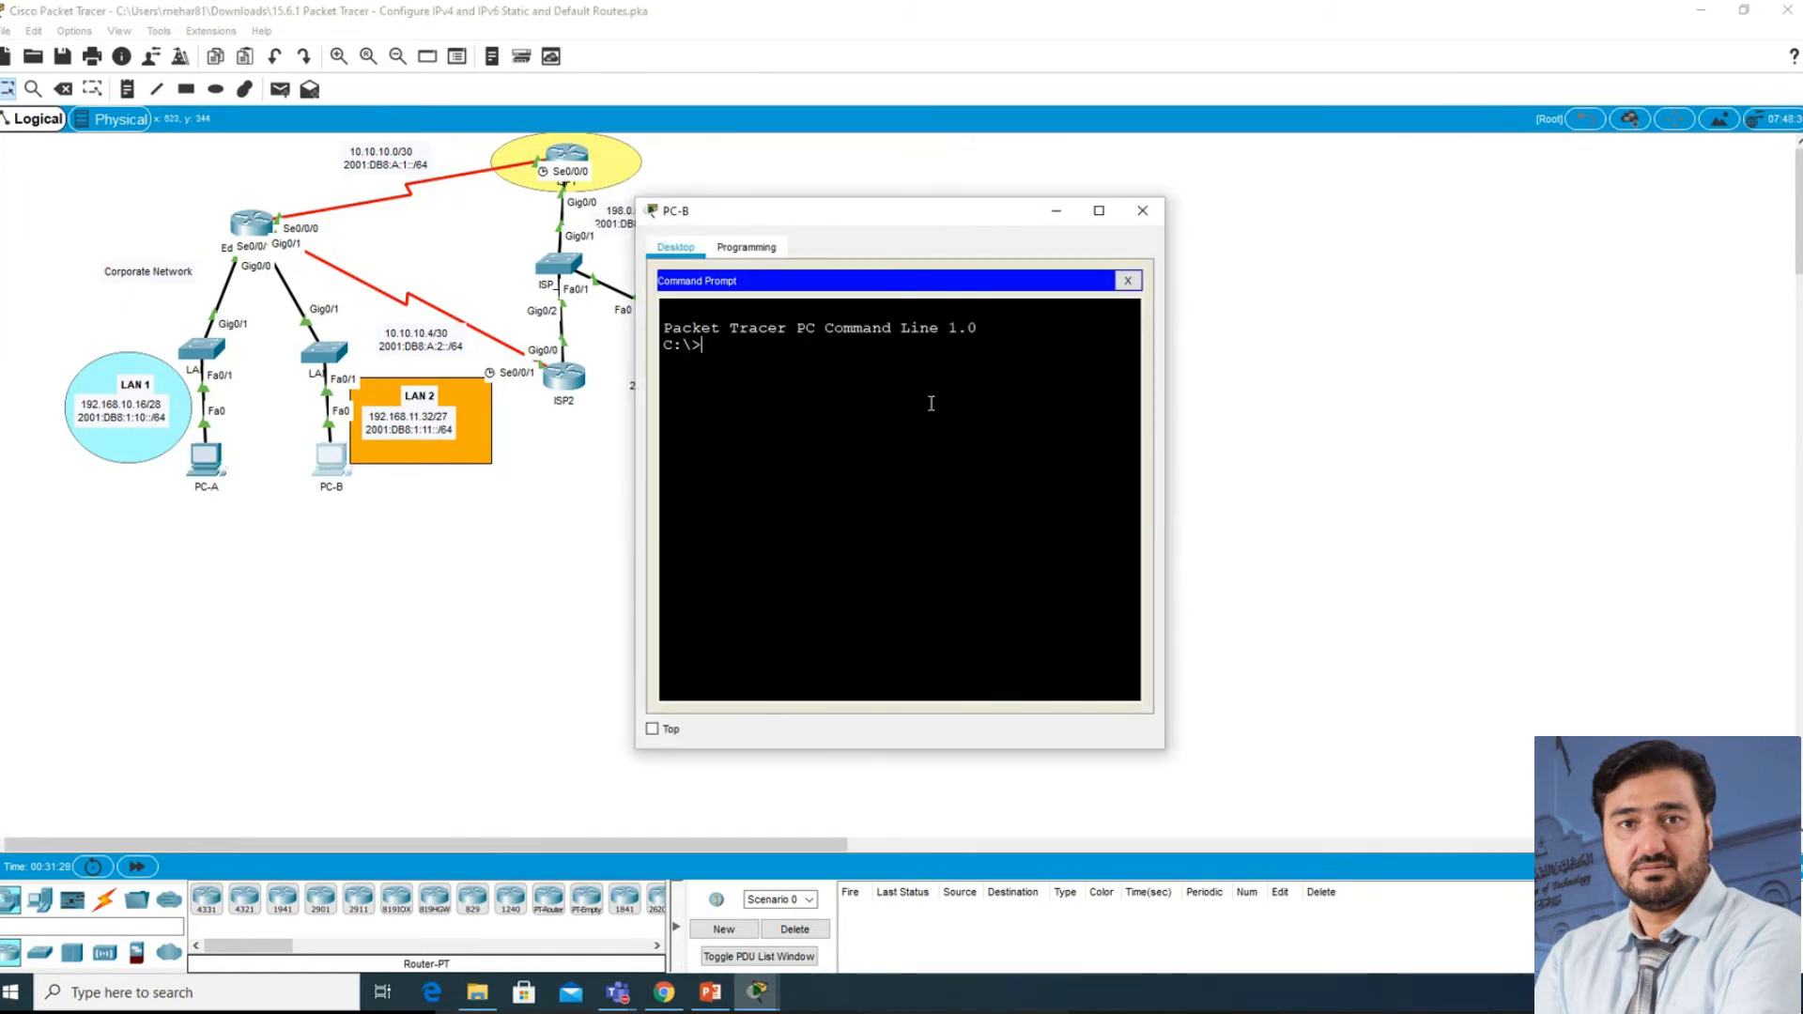
type("ping")
right_click(814, 363)
left_click(874, 399)
key("Return")
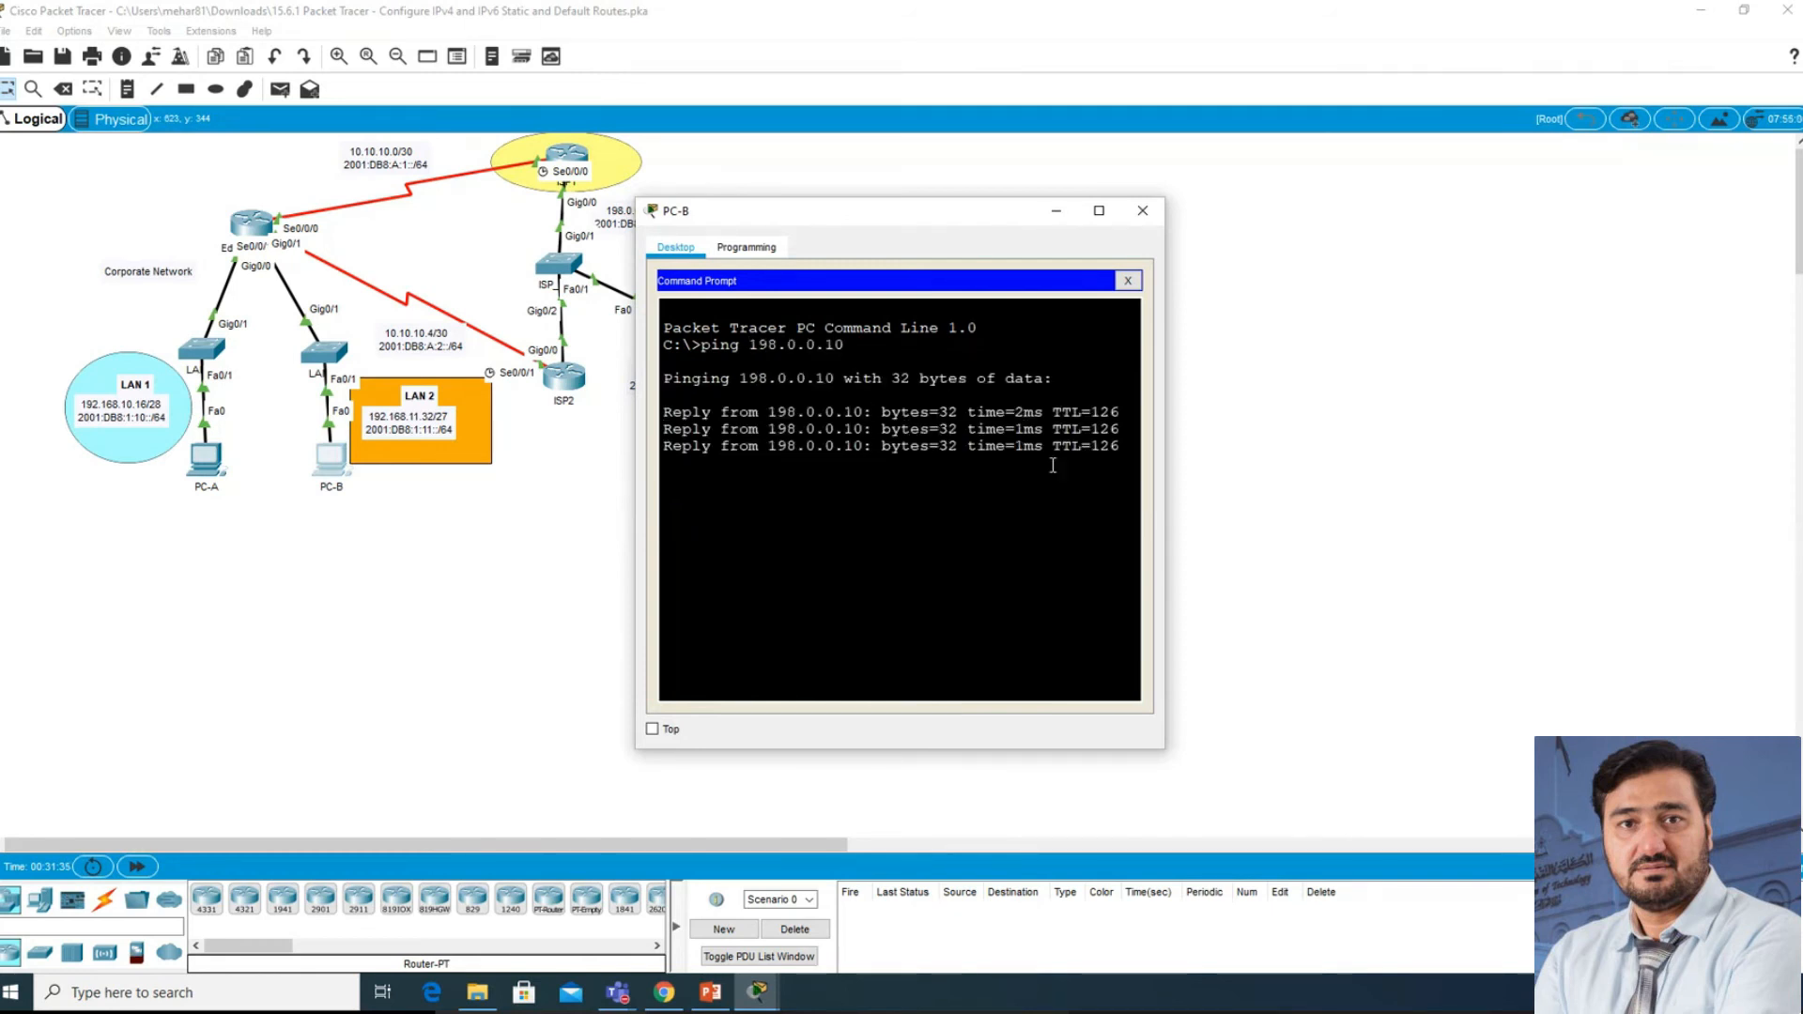
left_click_drag(898, 216, 1179, 212)
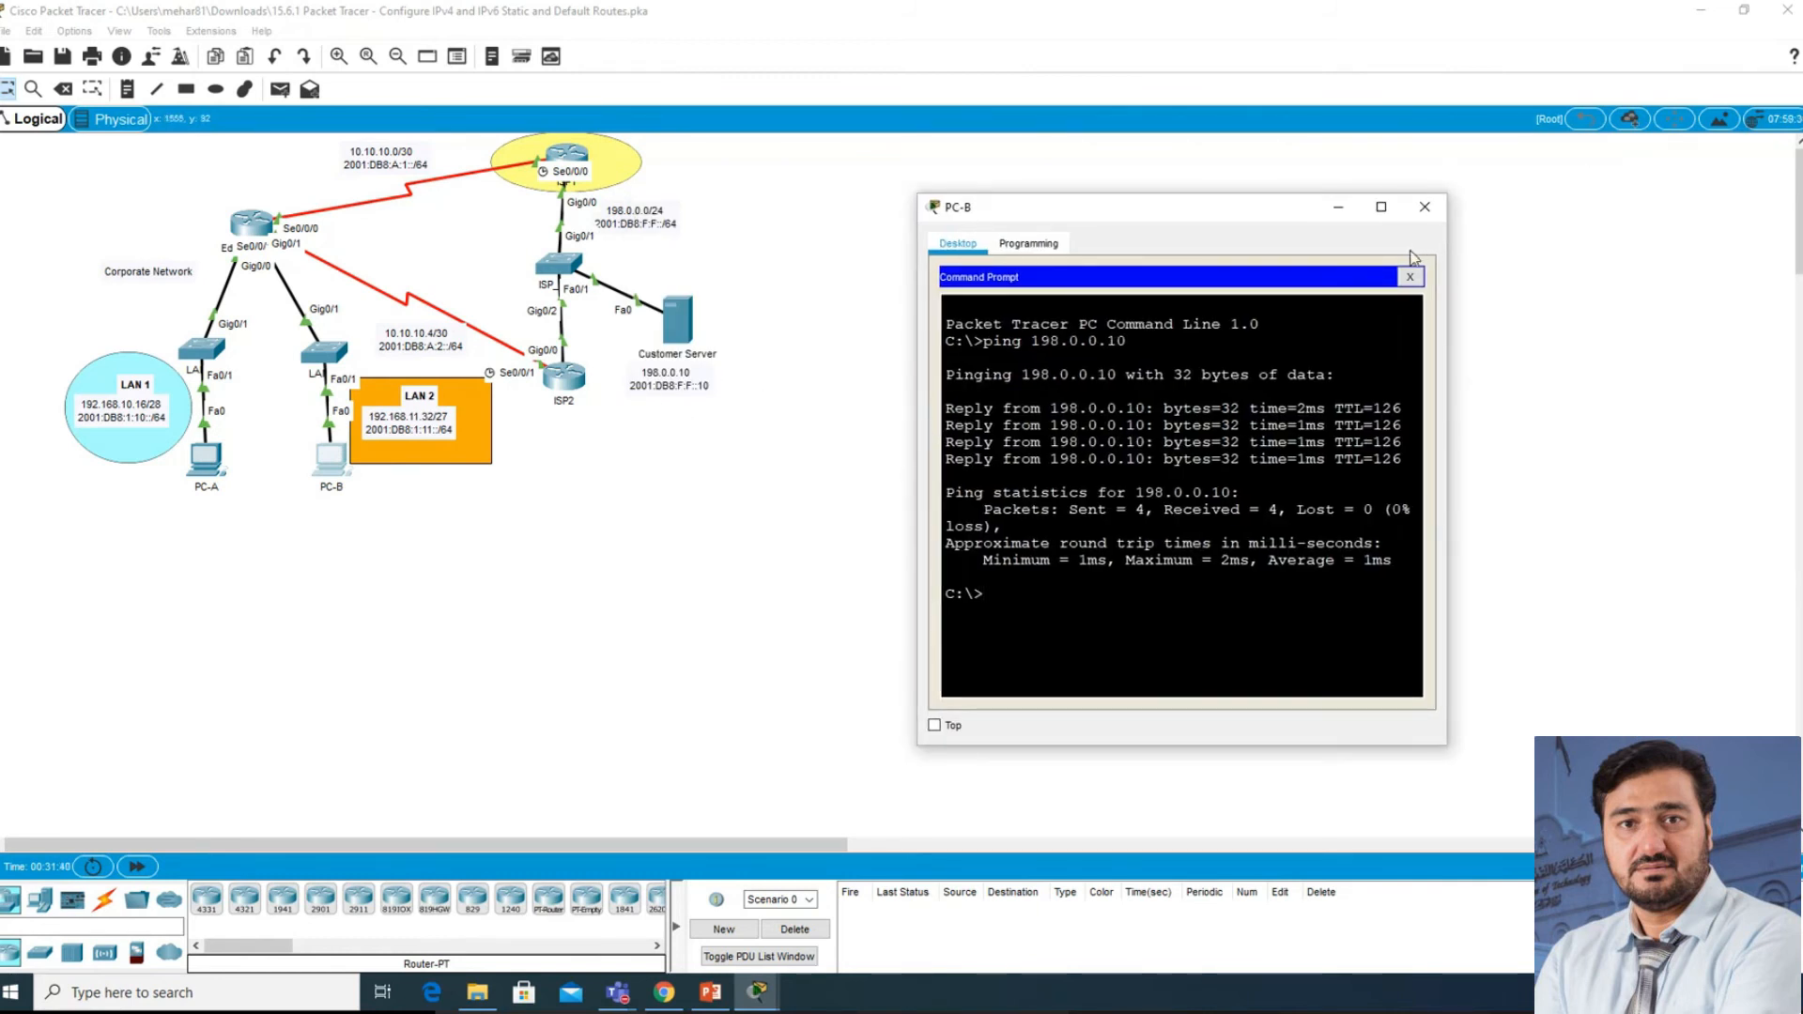
left_click(1424, 206)
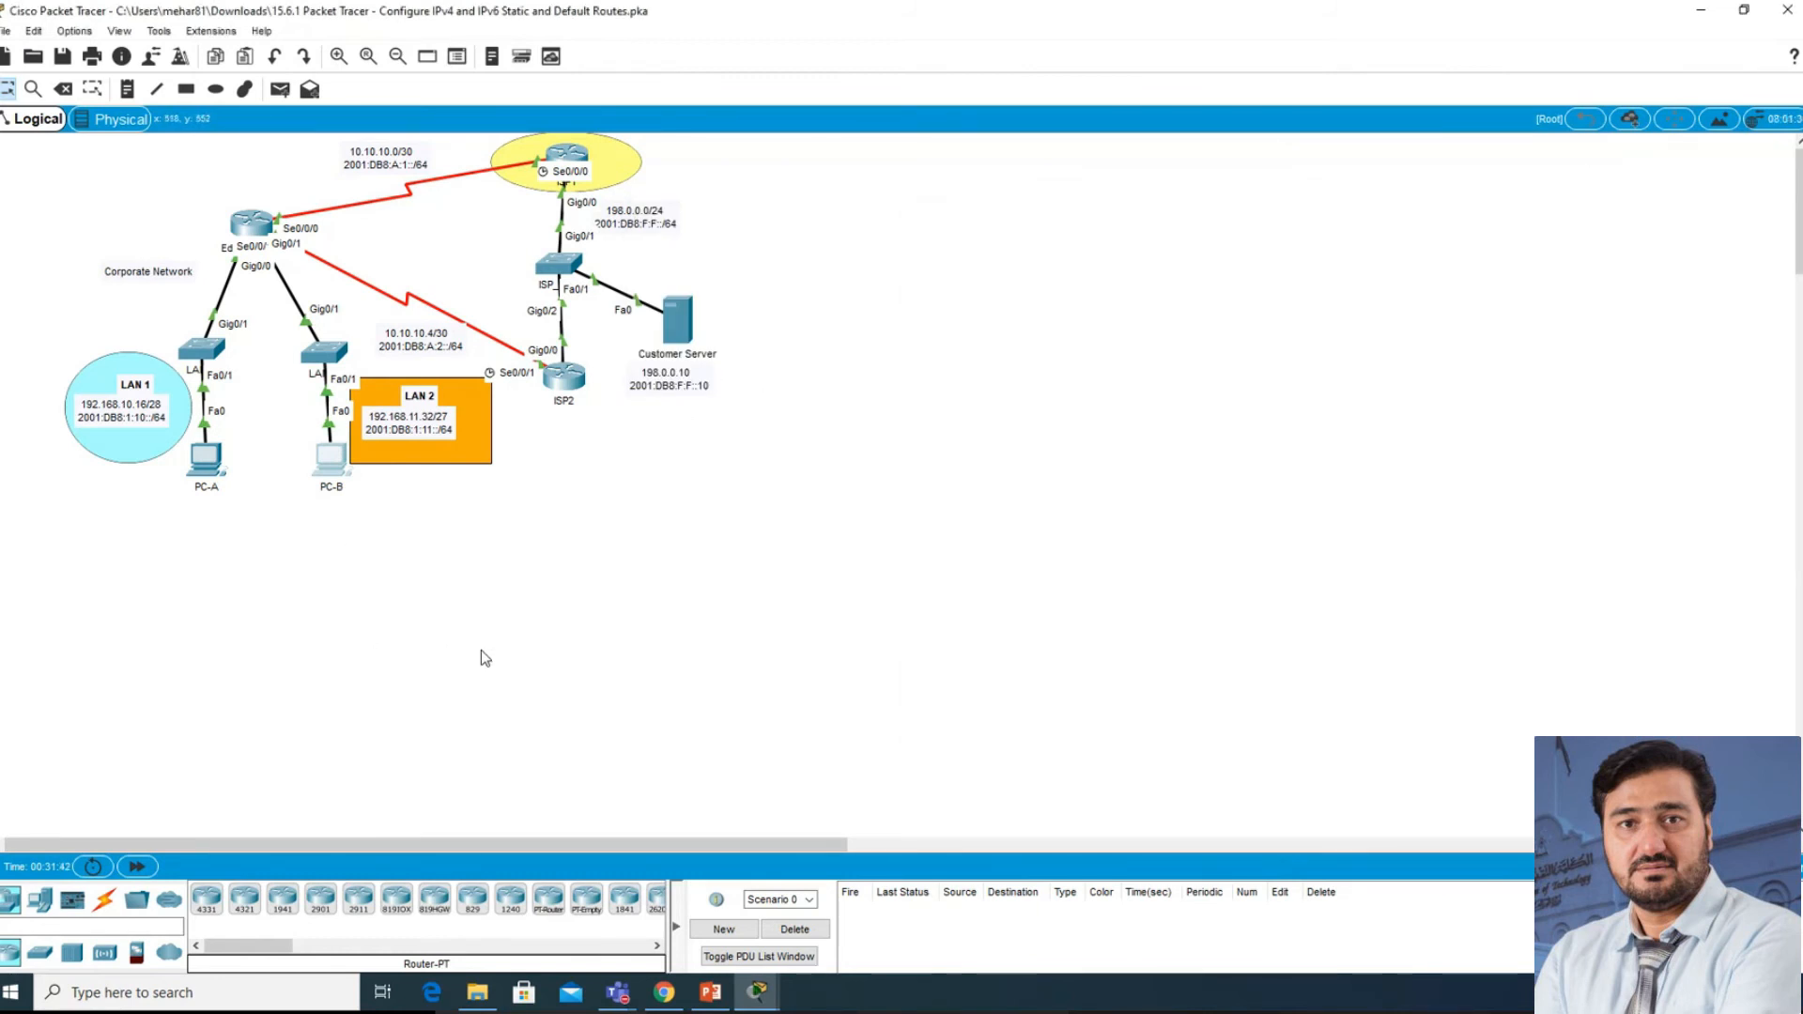
- Review the Part 5 instructions on host routes, including the Step 1 requirement for a directly connected IPv4 host route on Edge_Router
mouse_move(756, 991)
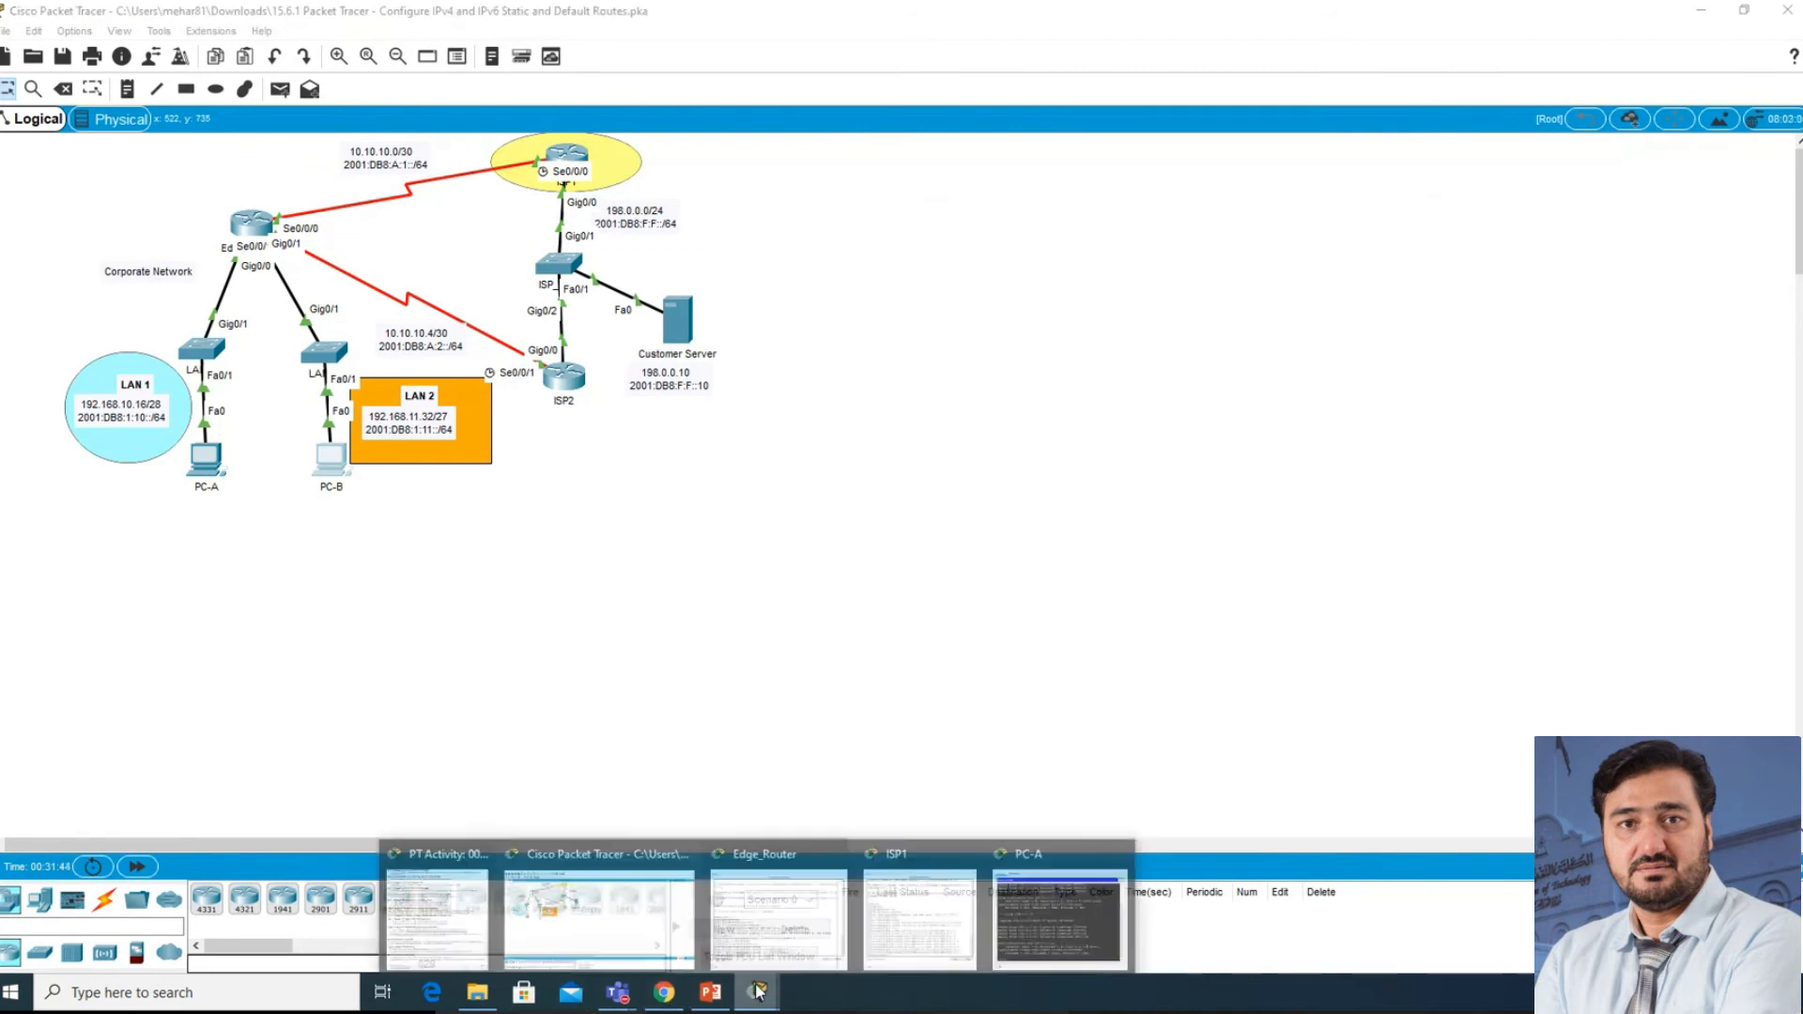
left_click(456, 905)
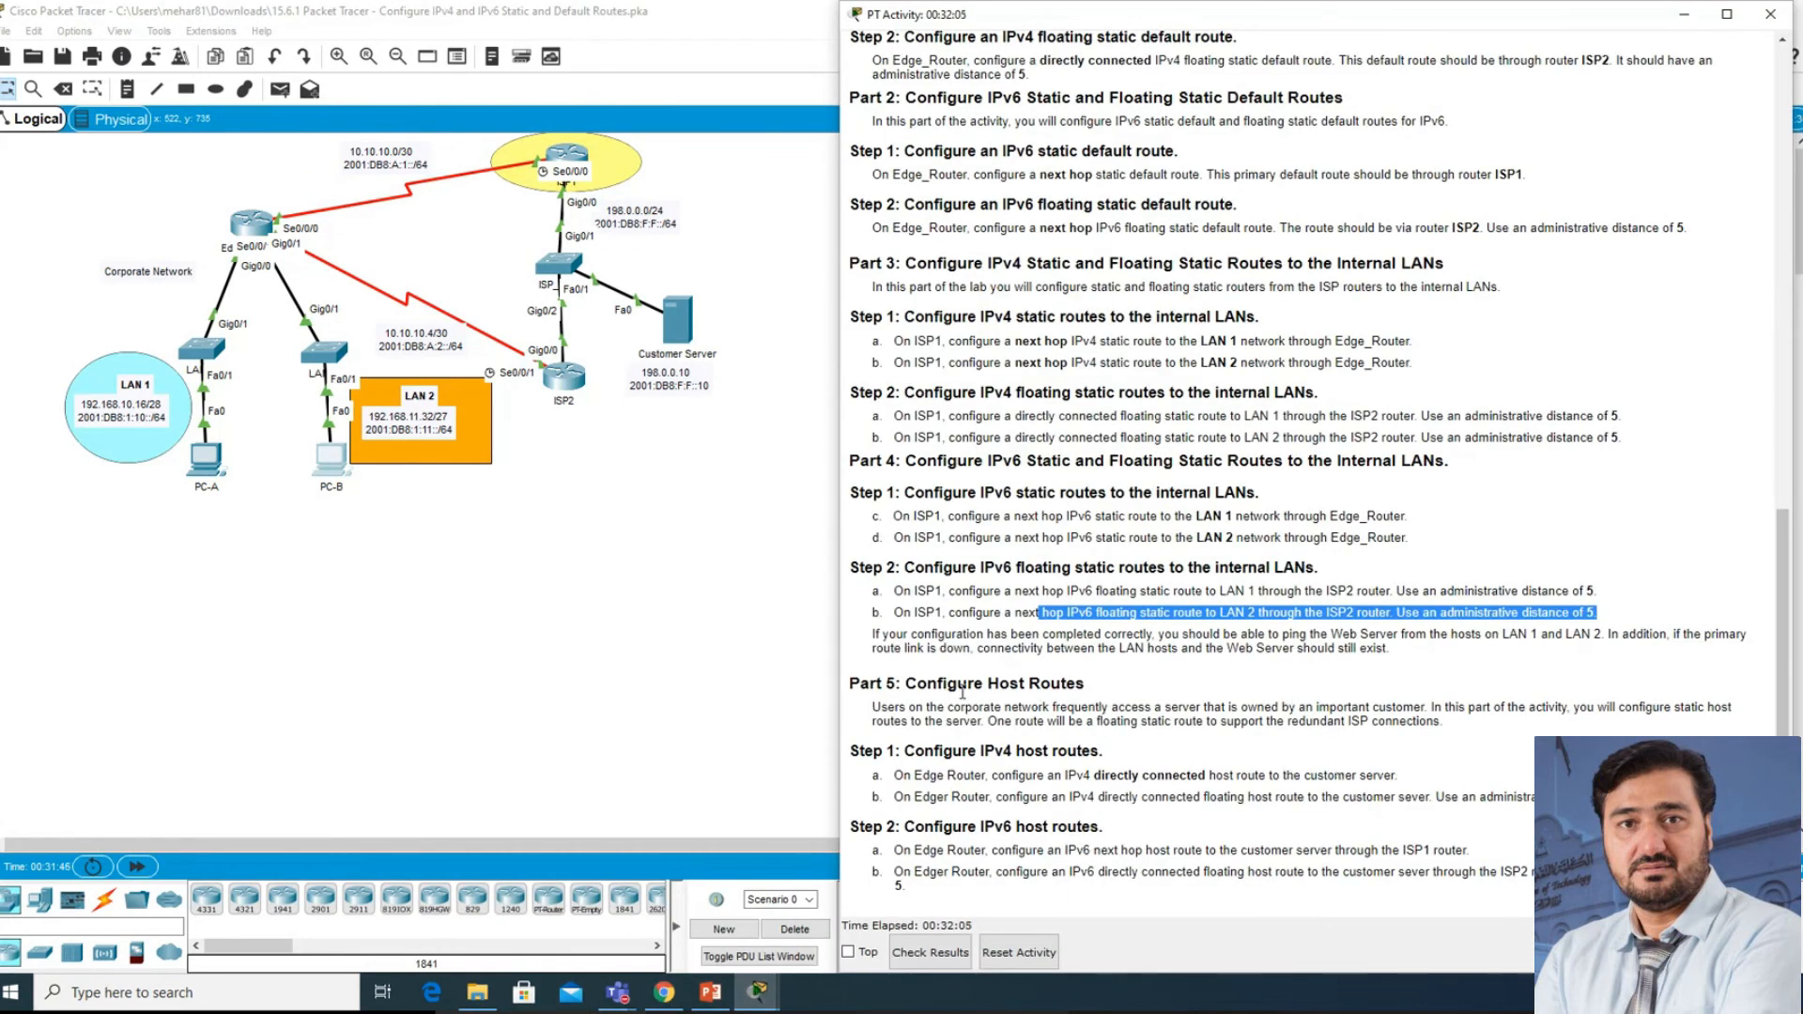
left_click_drag(907, 684, 1083, 693)
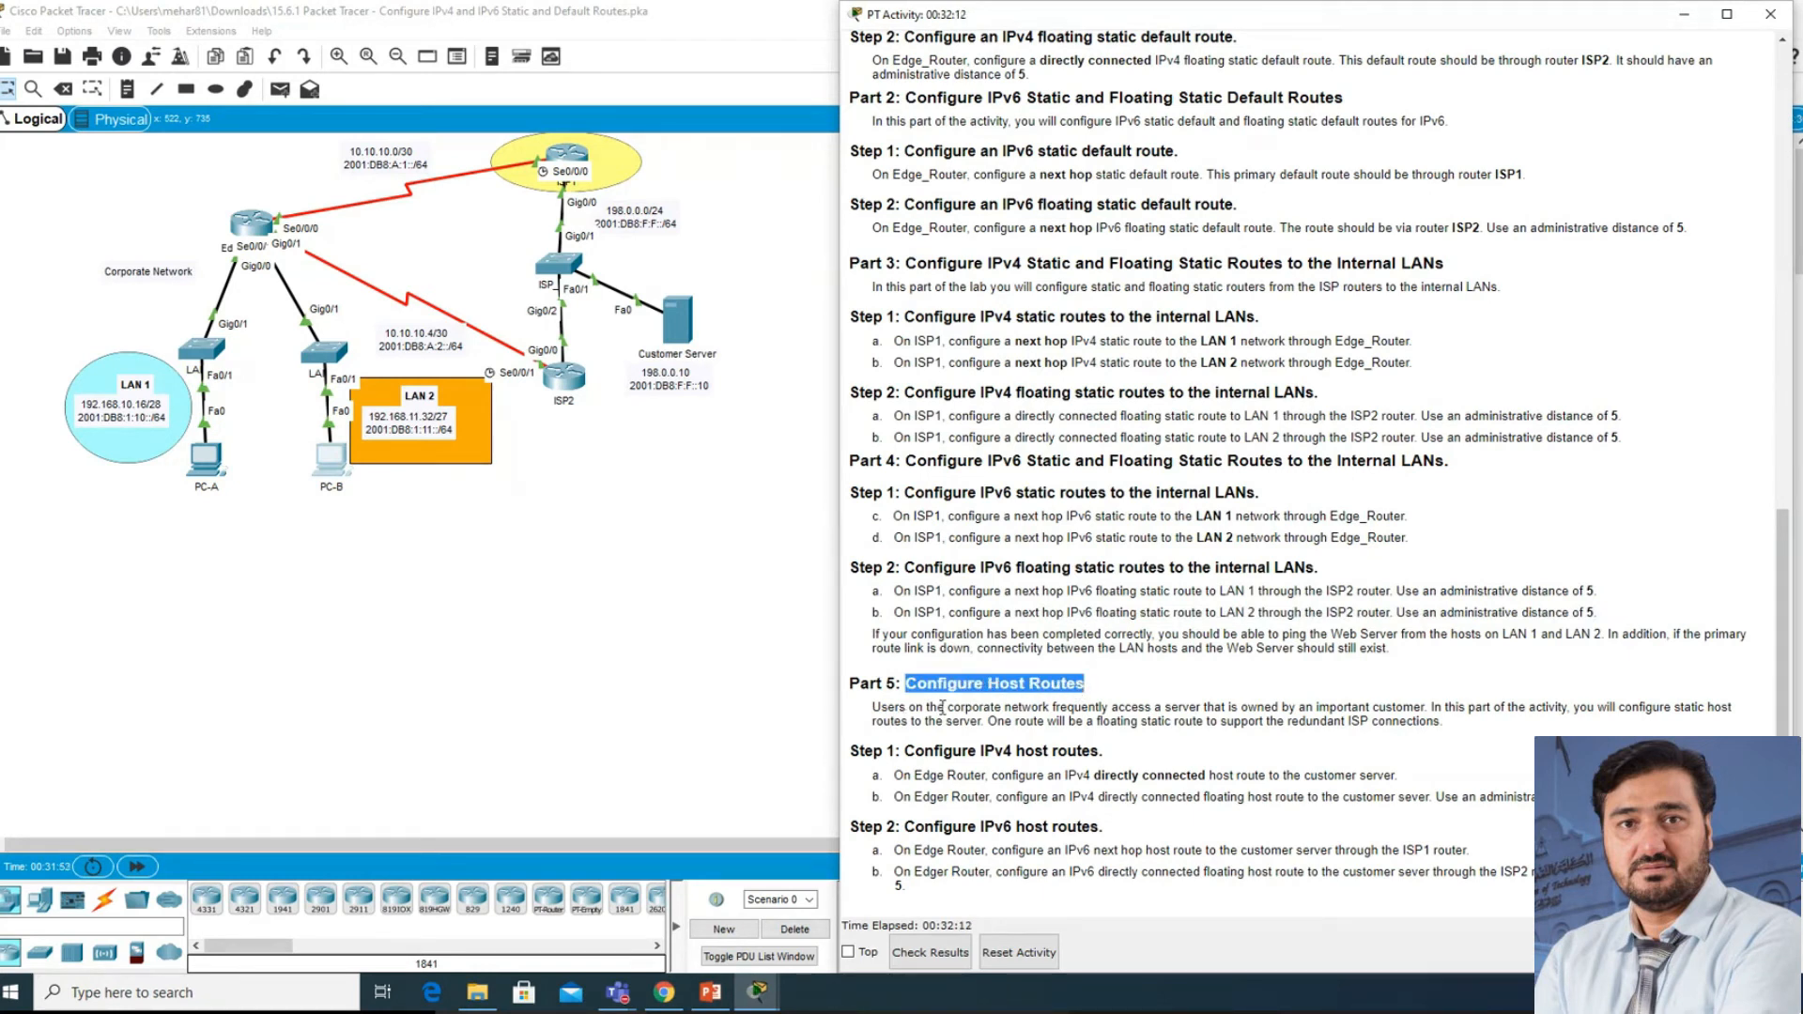
left_click_drag(1178, 707, 1242, 706)
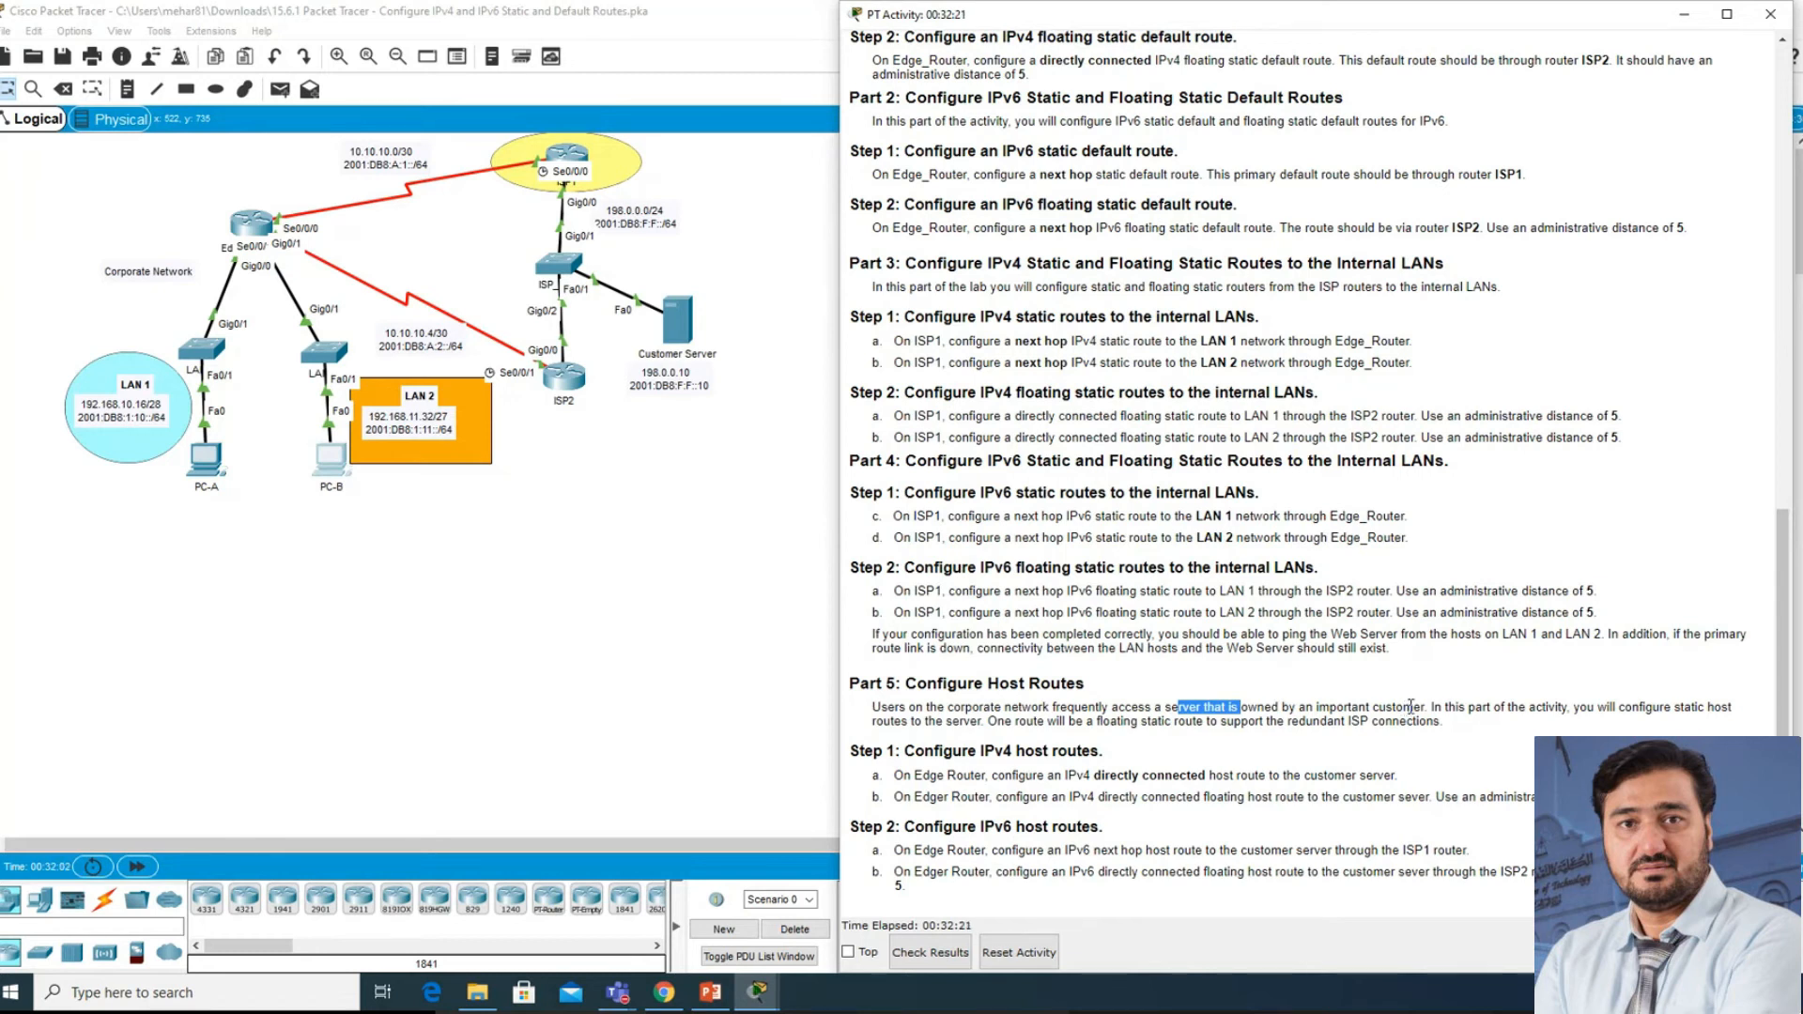
left_click_drag(1642, 706, 1734, 707)
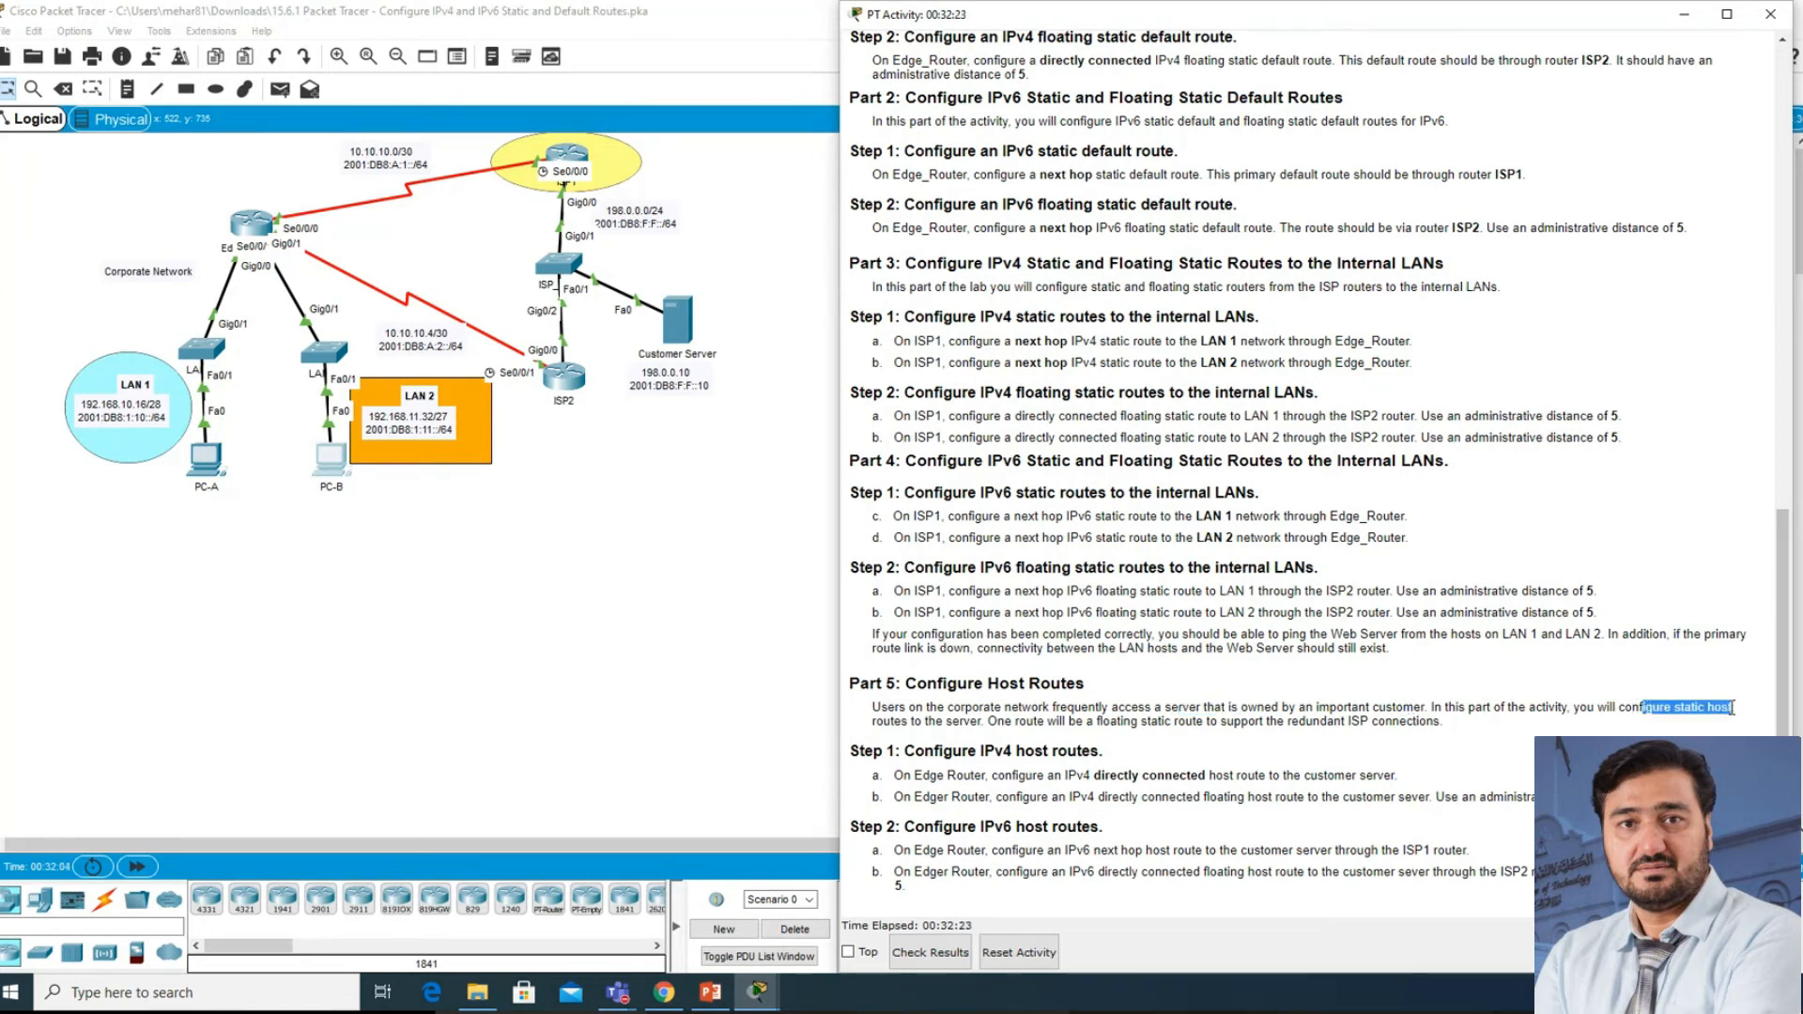
left_click(879, 723)
left_click_drag(880, 723, 986, 723)
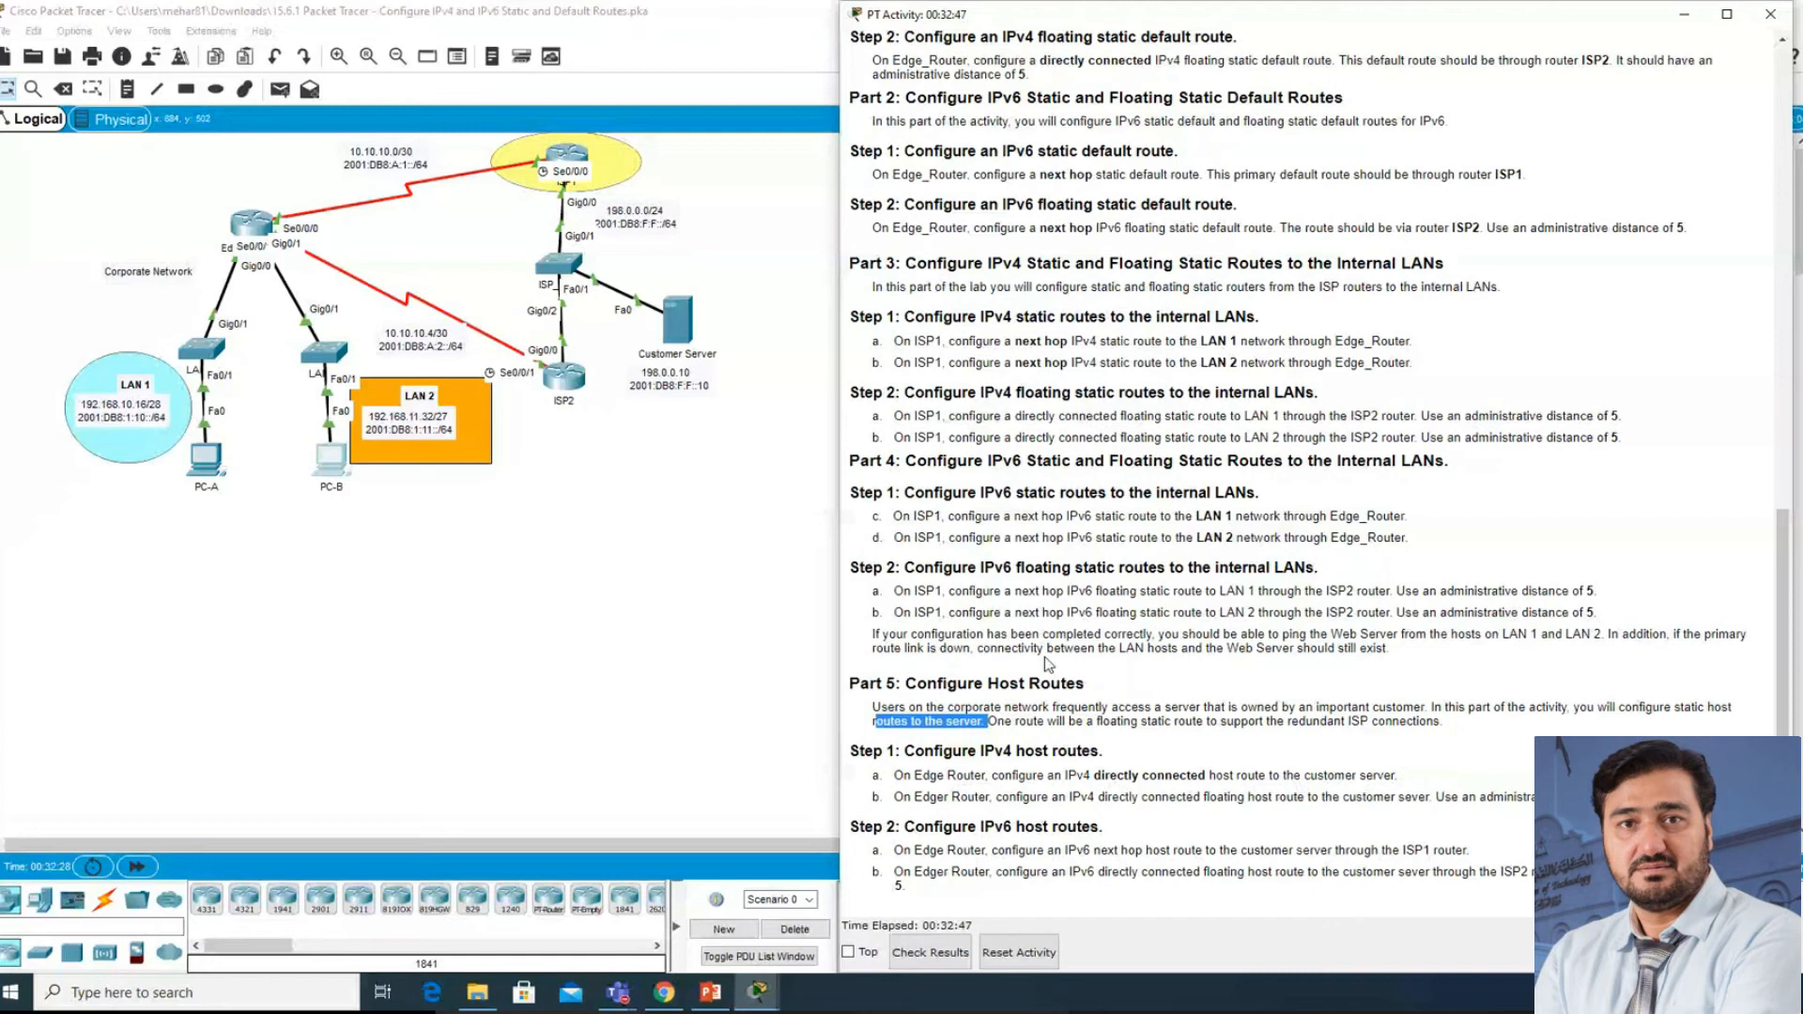
left_click_drag(905, 751, 1104, 751)
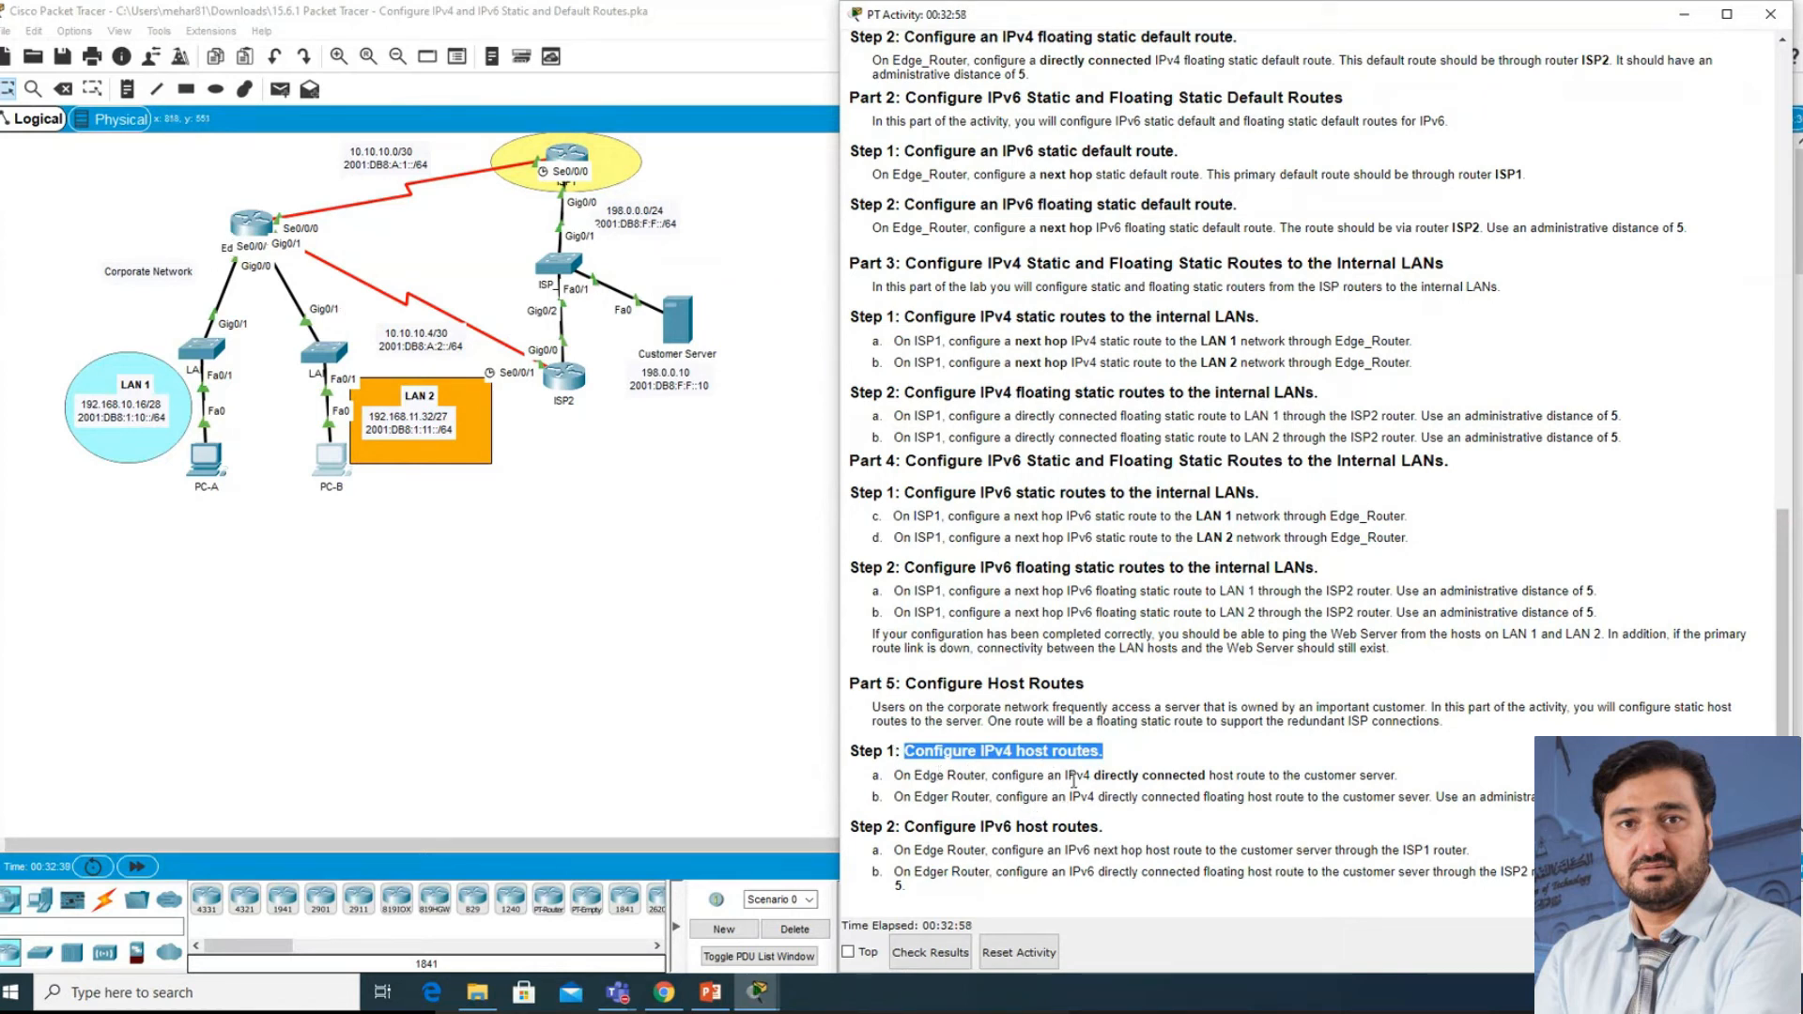
left_click_drag(1068, 777, 1206, 780)
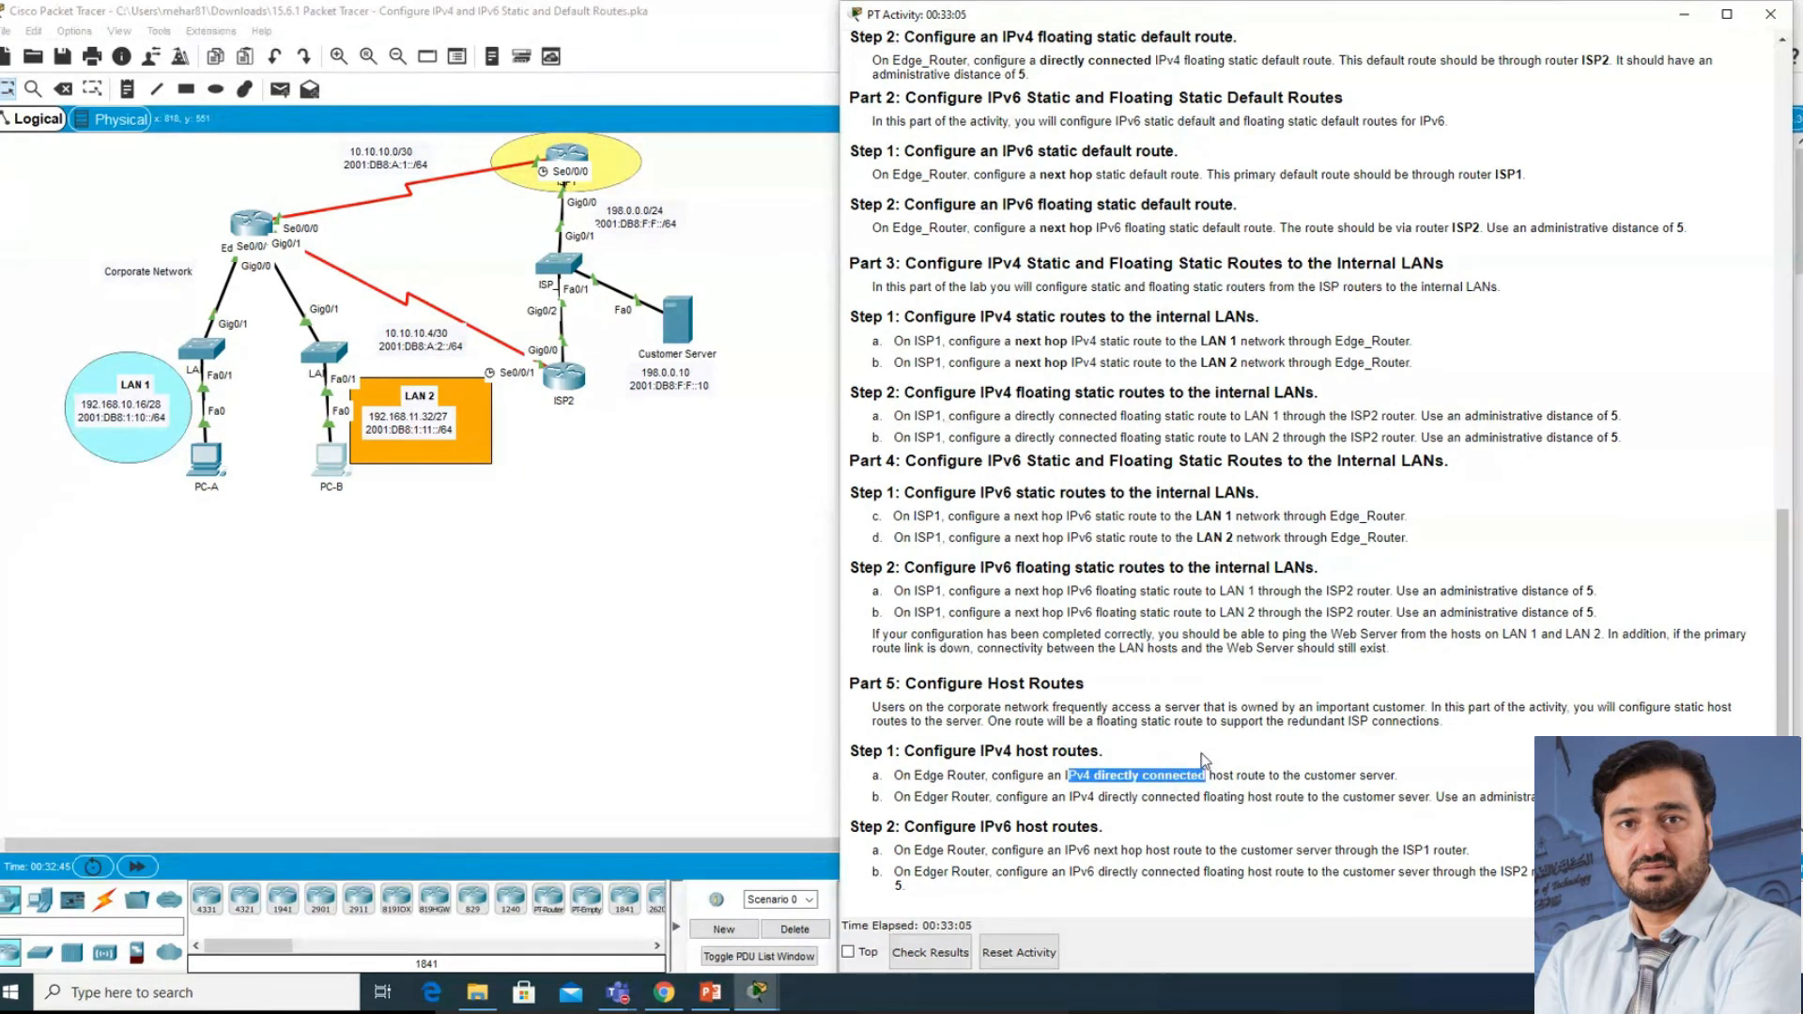
left_click_drag(1062, 778, 1361, 770)
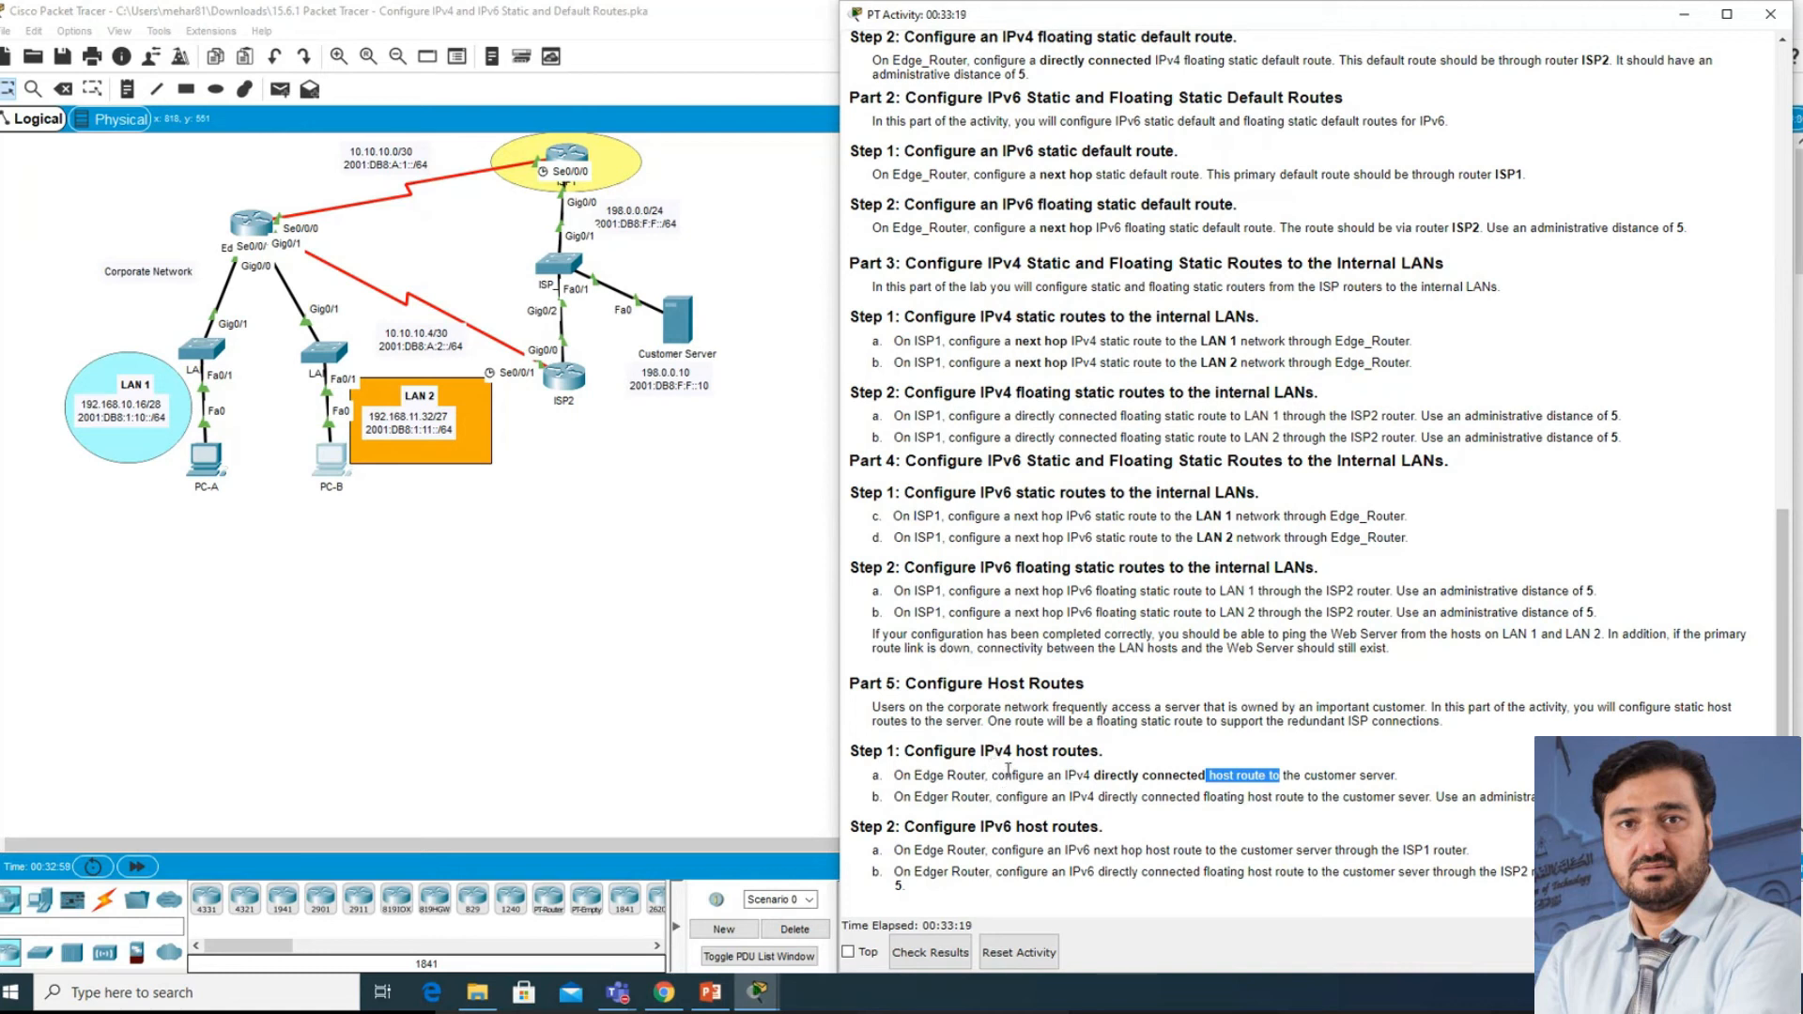
- Open Edge_Router's command line and enter privileged mode and global configuration mode
left_click(252, 222)
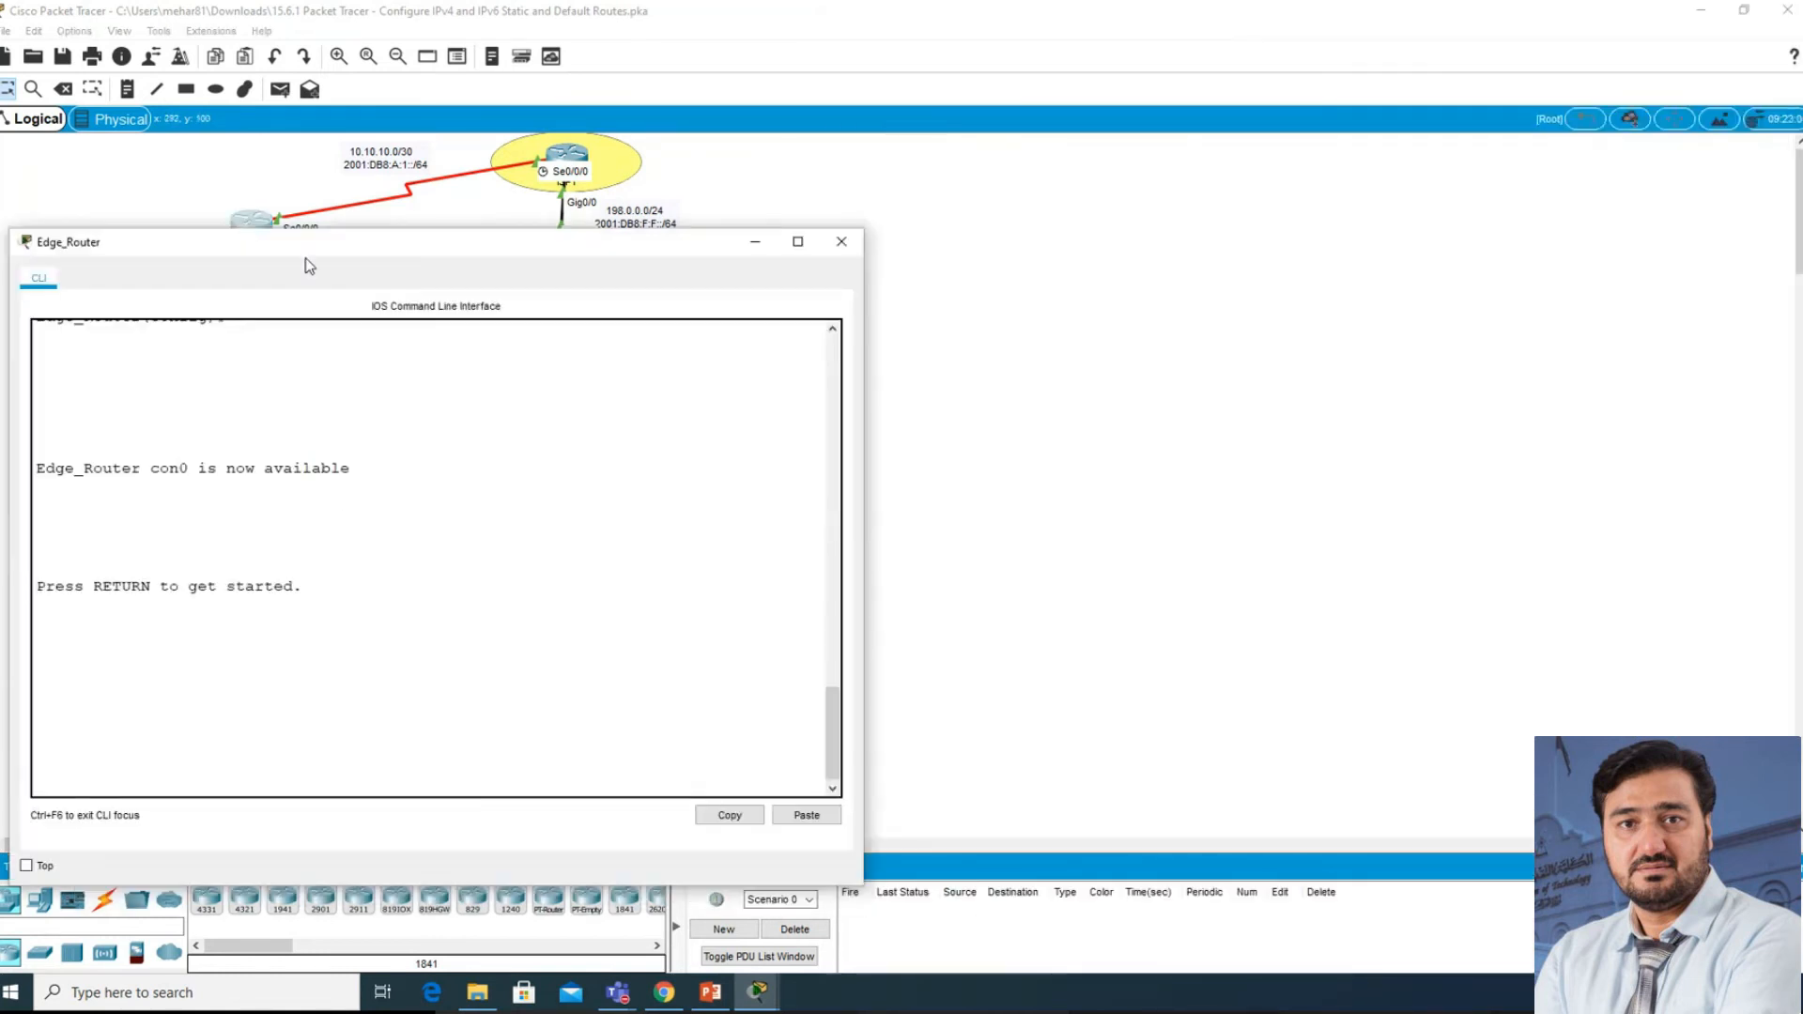
key("Return")
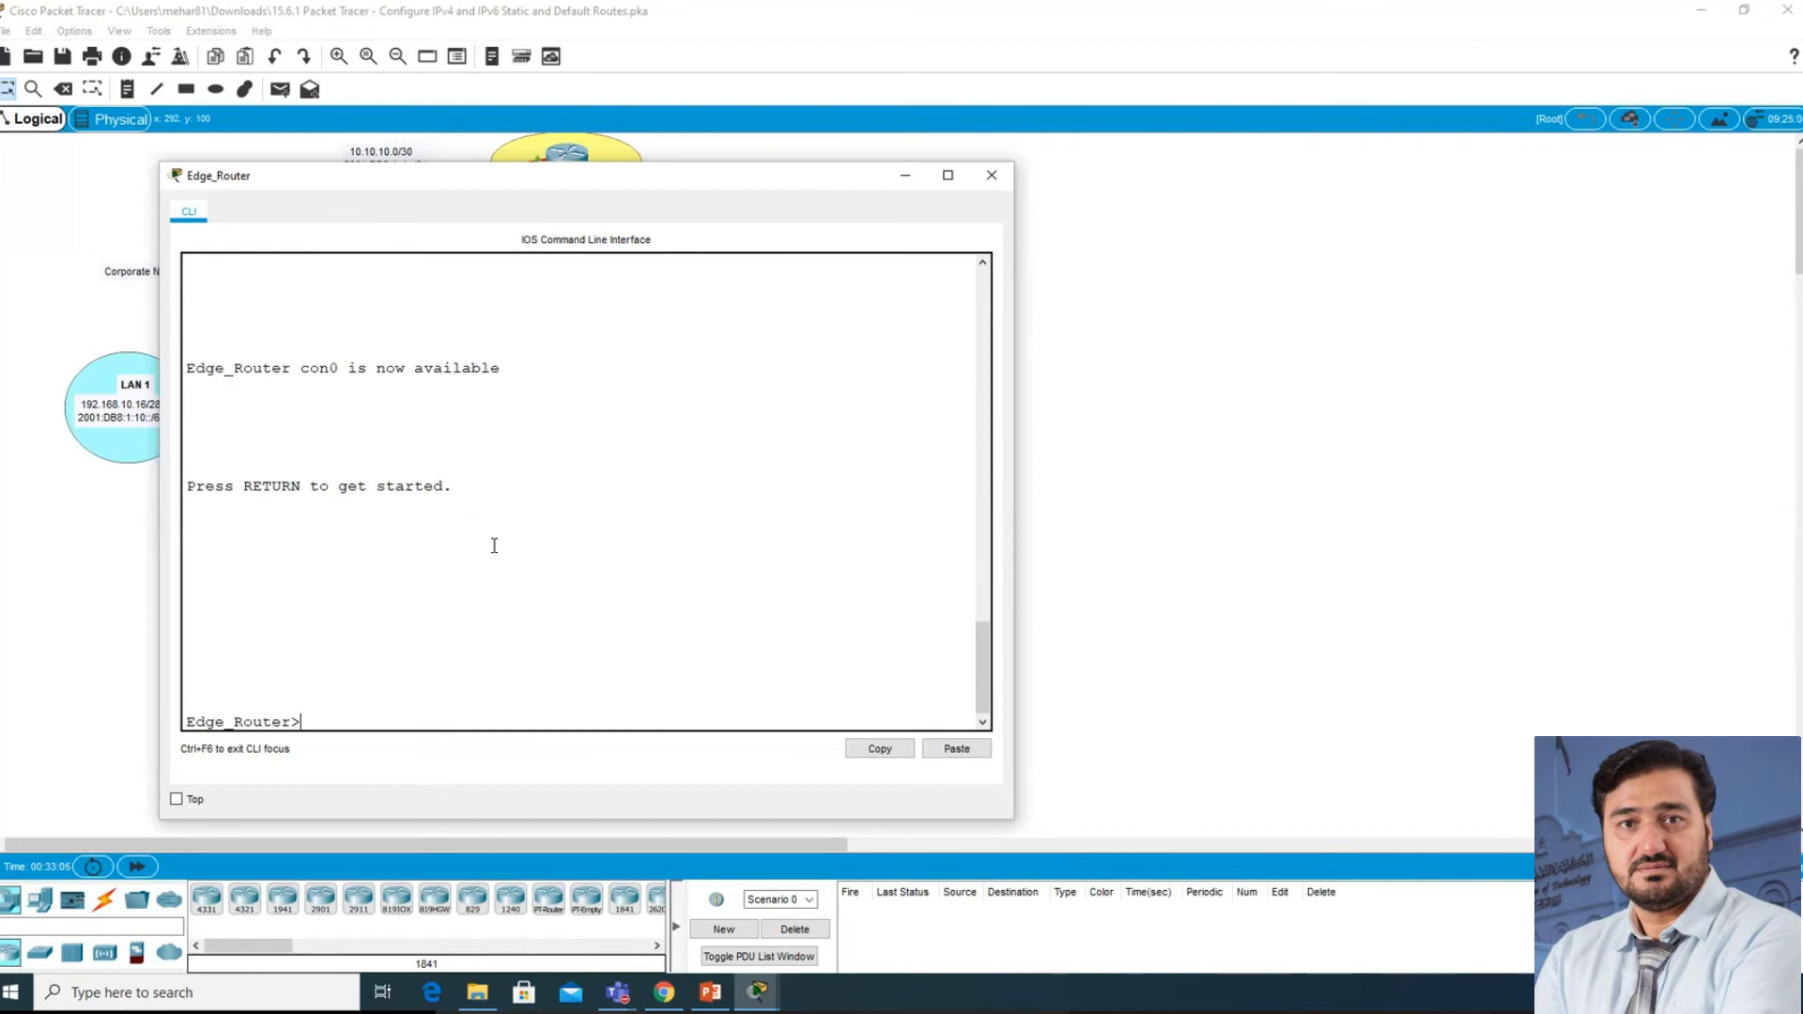
type("en")
key("Return")
type("conf")
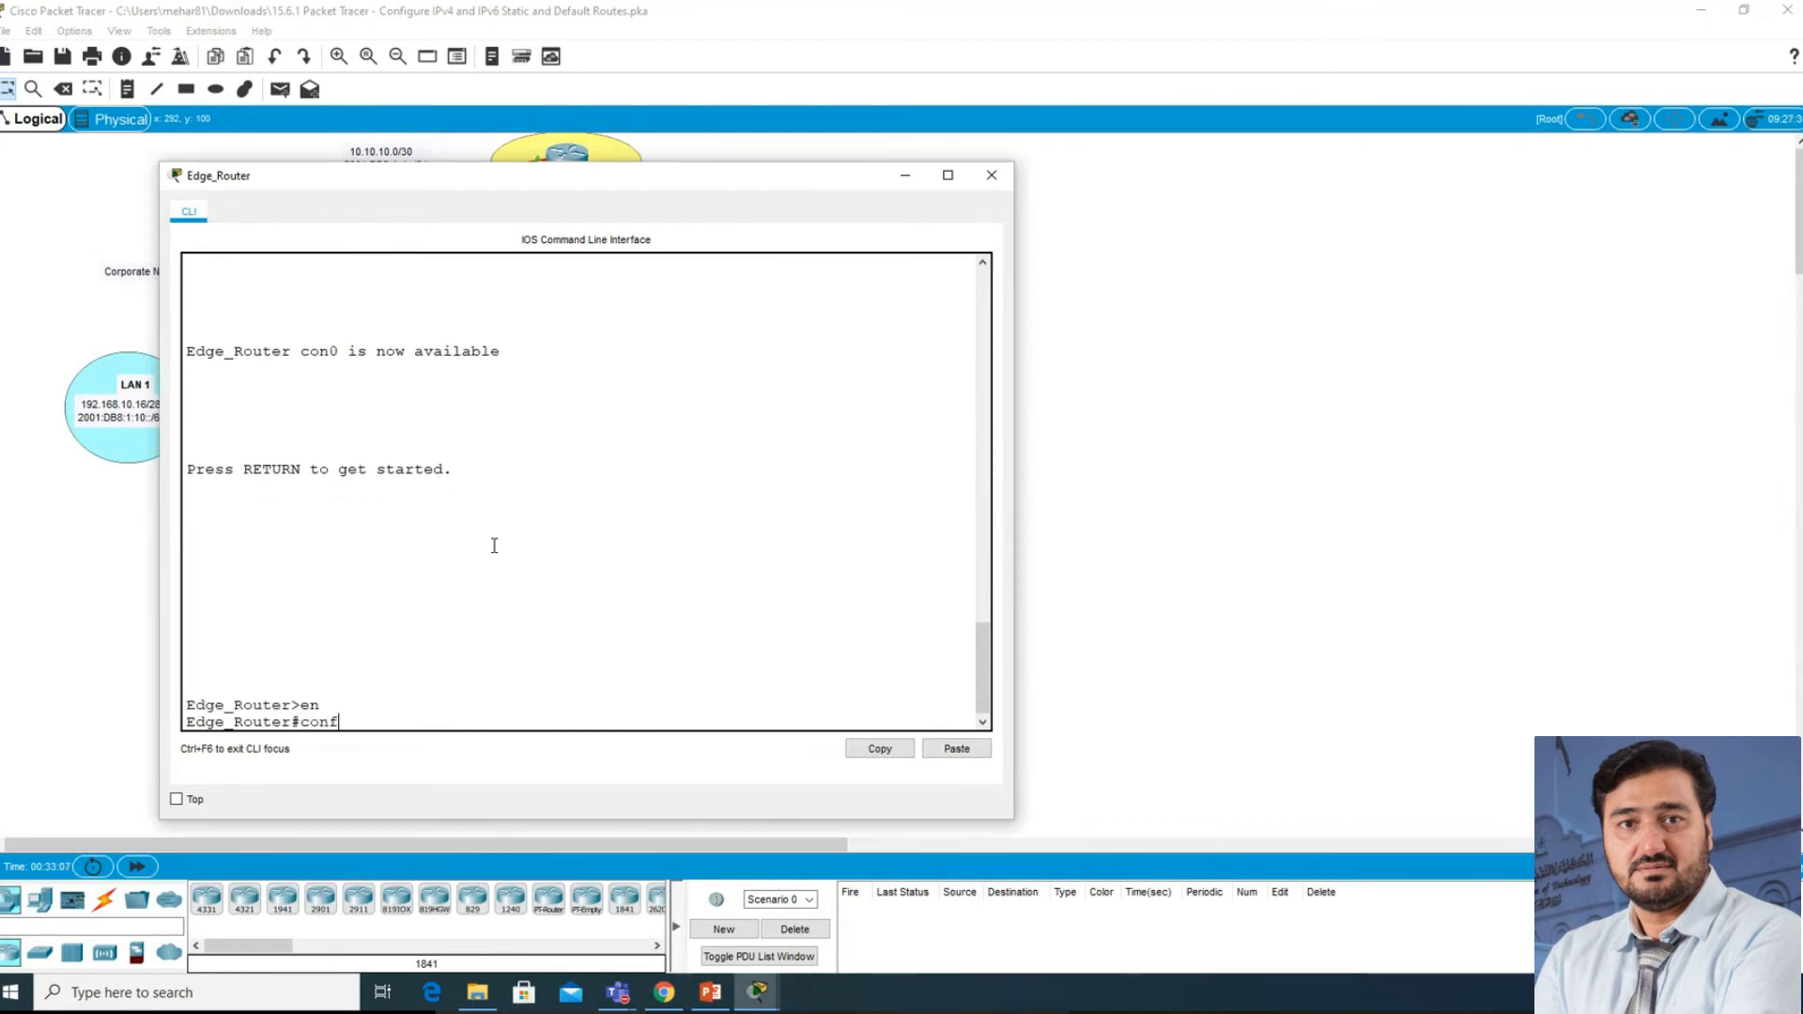
key("Tab")
type("ter")
key("Tab")
key("Return")
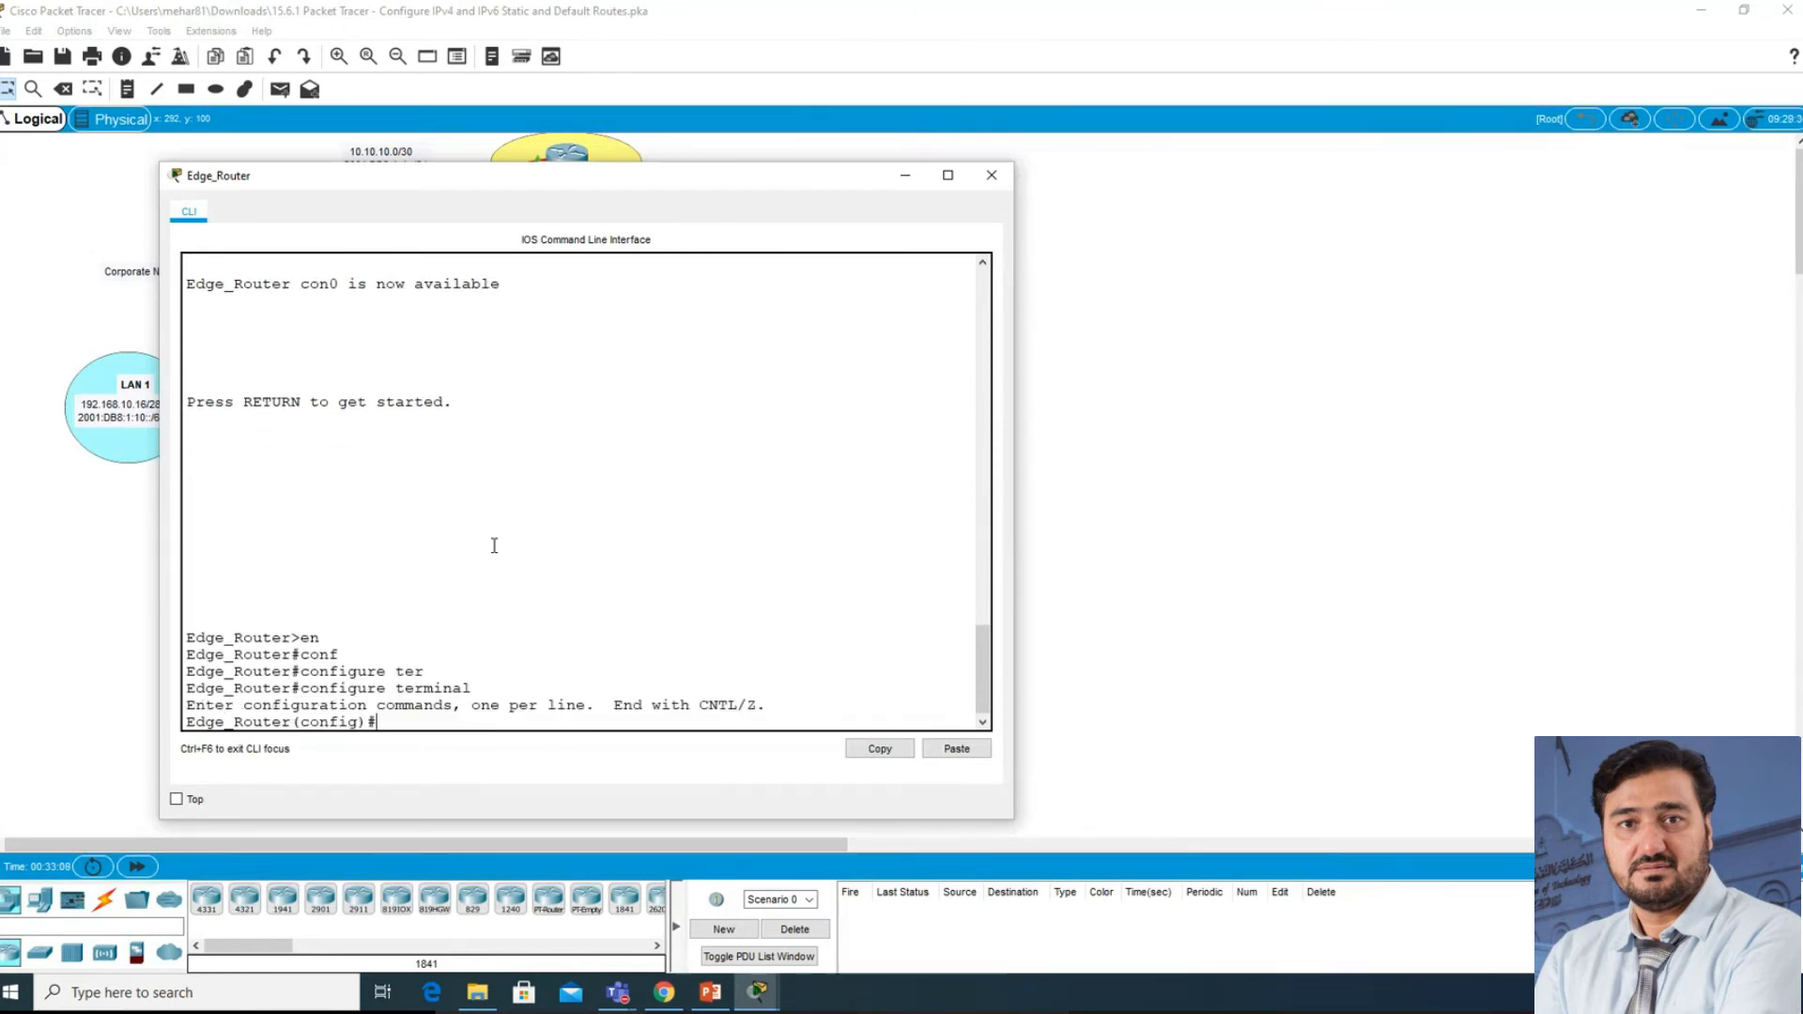
- Begin an ip route command on Edge_Router and copy the address 198.0.0.10 from the Customer Server's label in the topology
type("ip rou")
key("Tab")
type("te")
key("Tab")
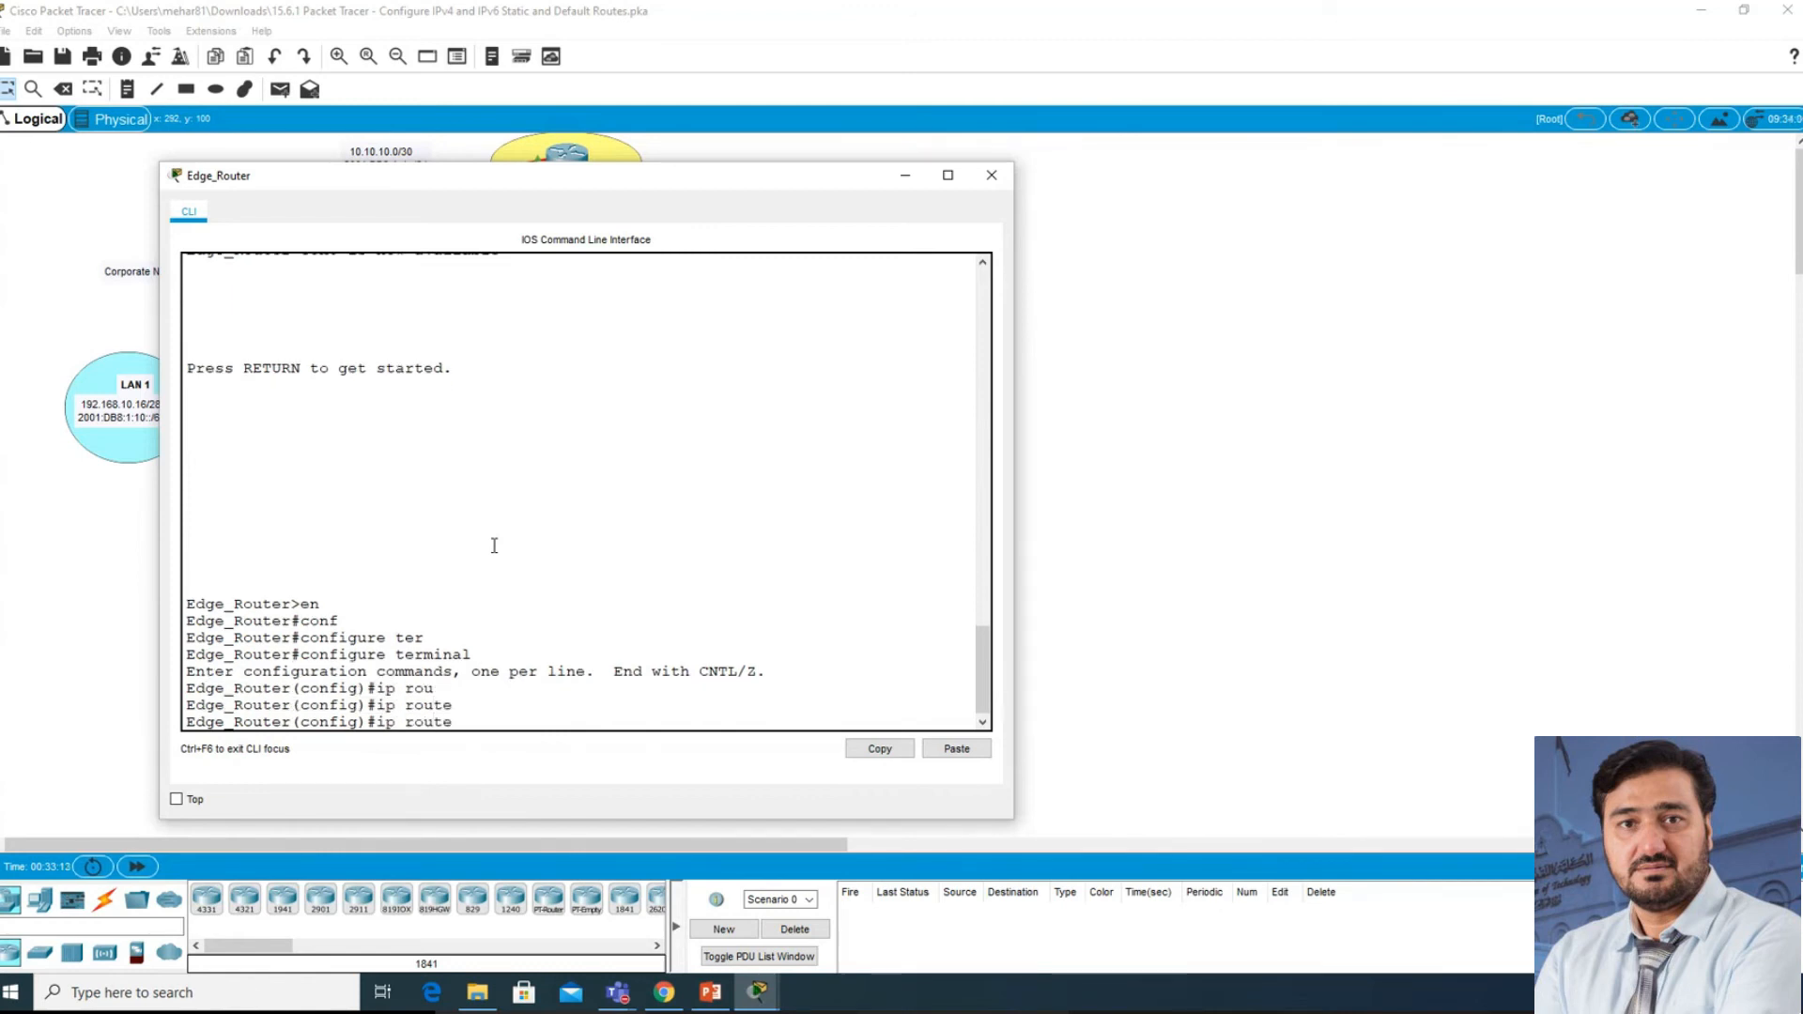
left_click_drag(646, 176, 1265, 205)
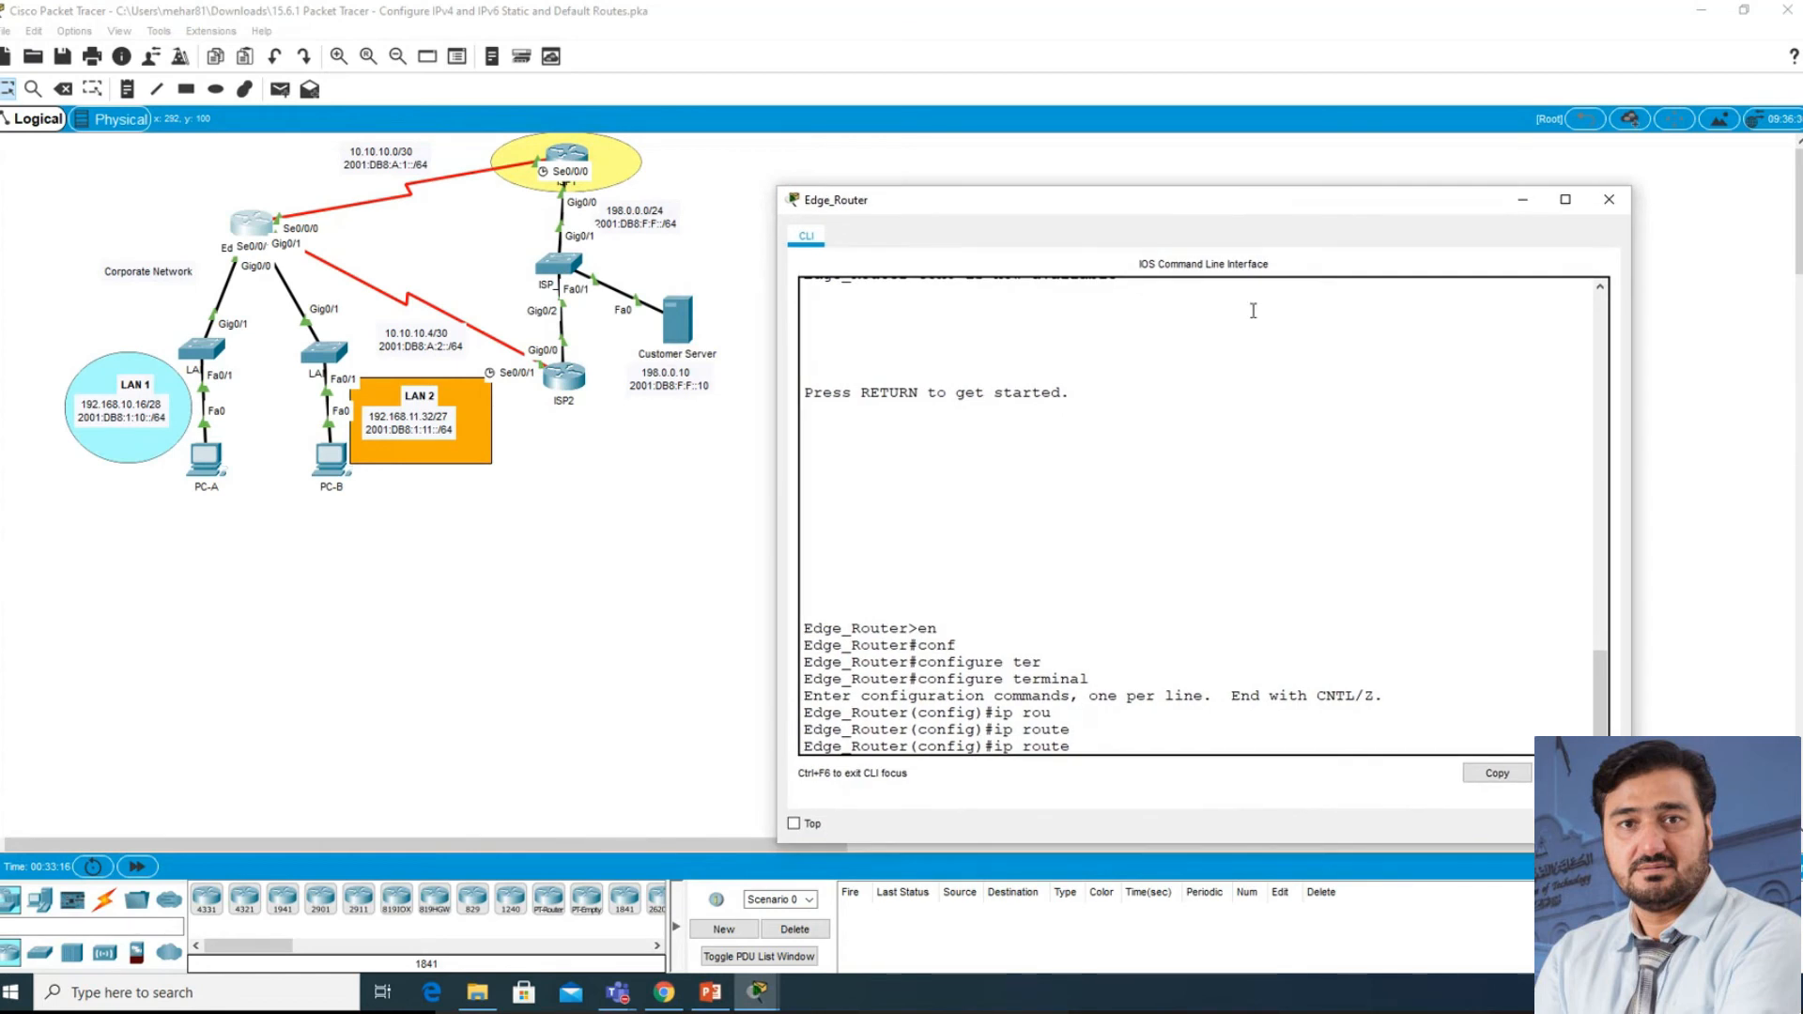
left_click(677, 380)
left_click_drag(714, 373, 635, 370)
key("ctrl+c")
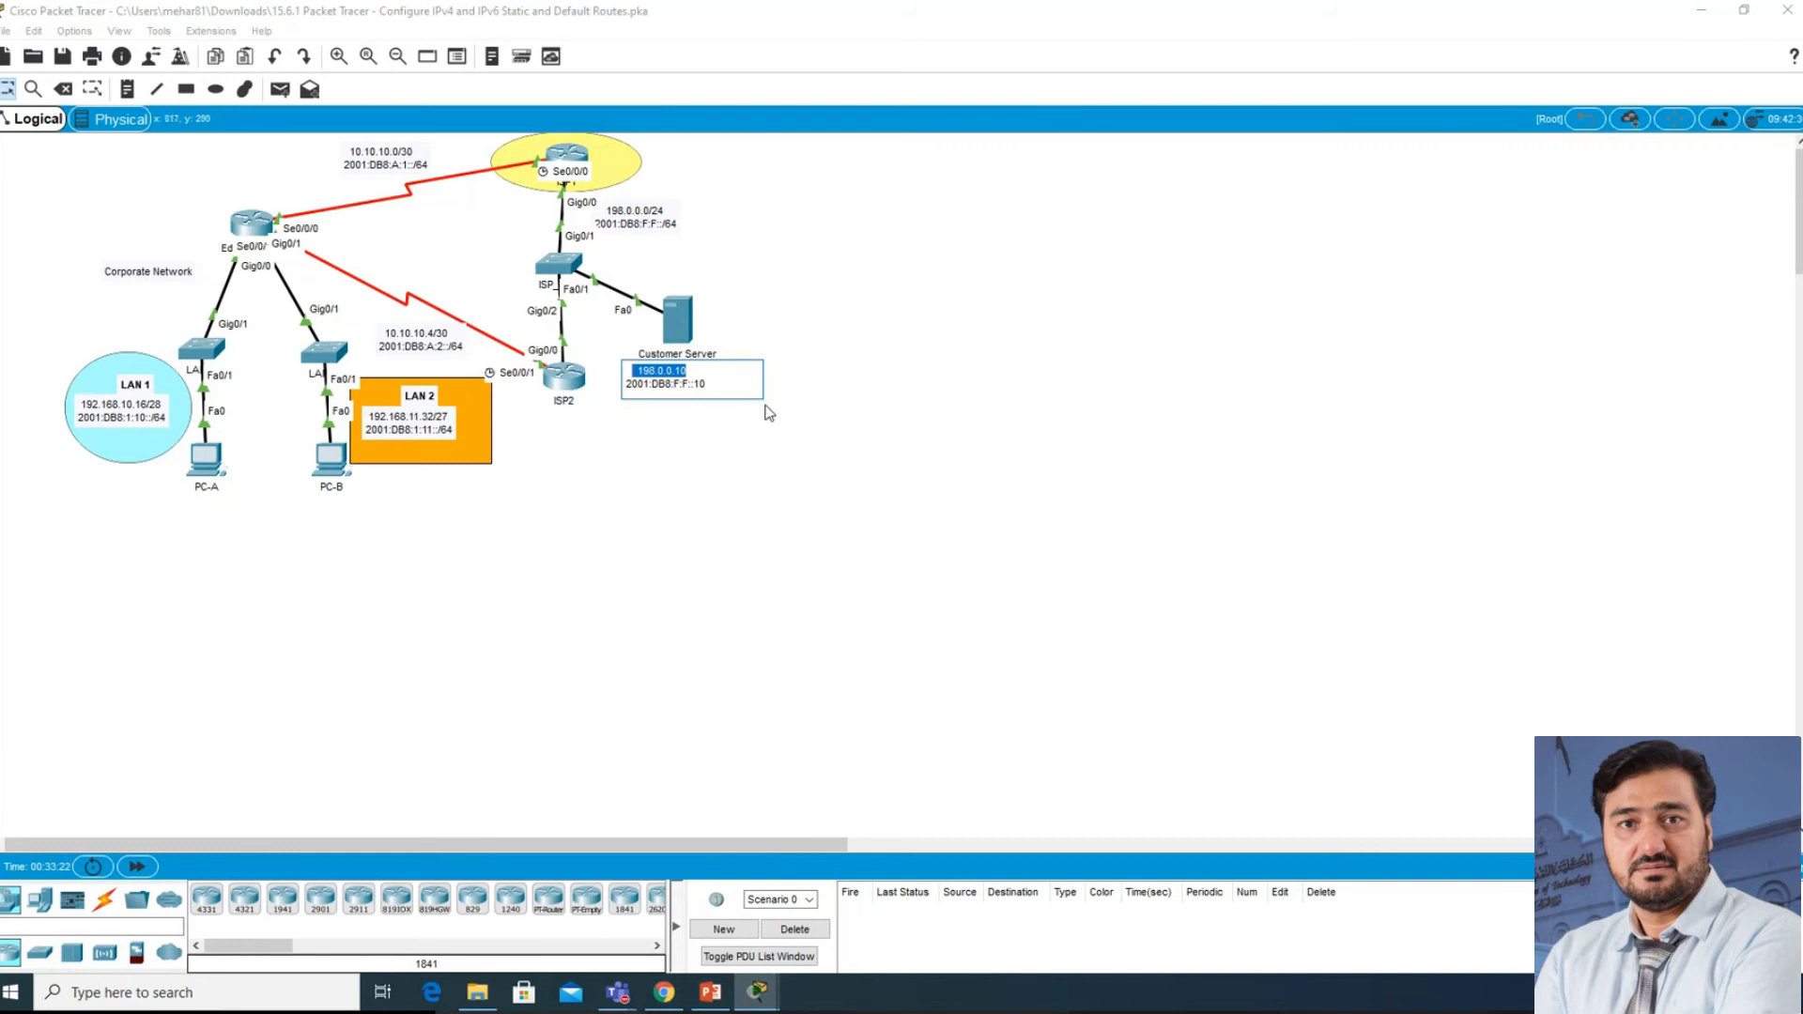
- Complete Edge_Router's directly connected IPv4 host route to 198.0.0.10 with mask 255.255.255.255 through s0/0/0
left_click(254, 224)
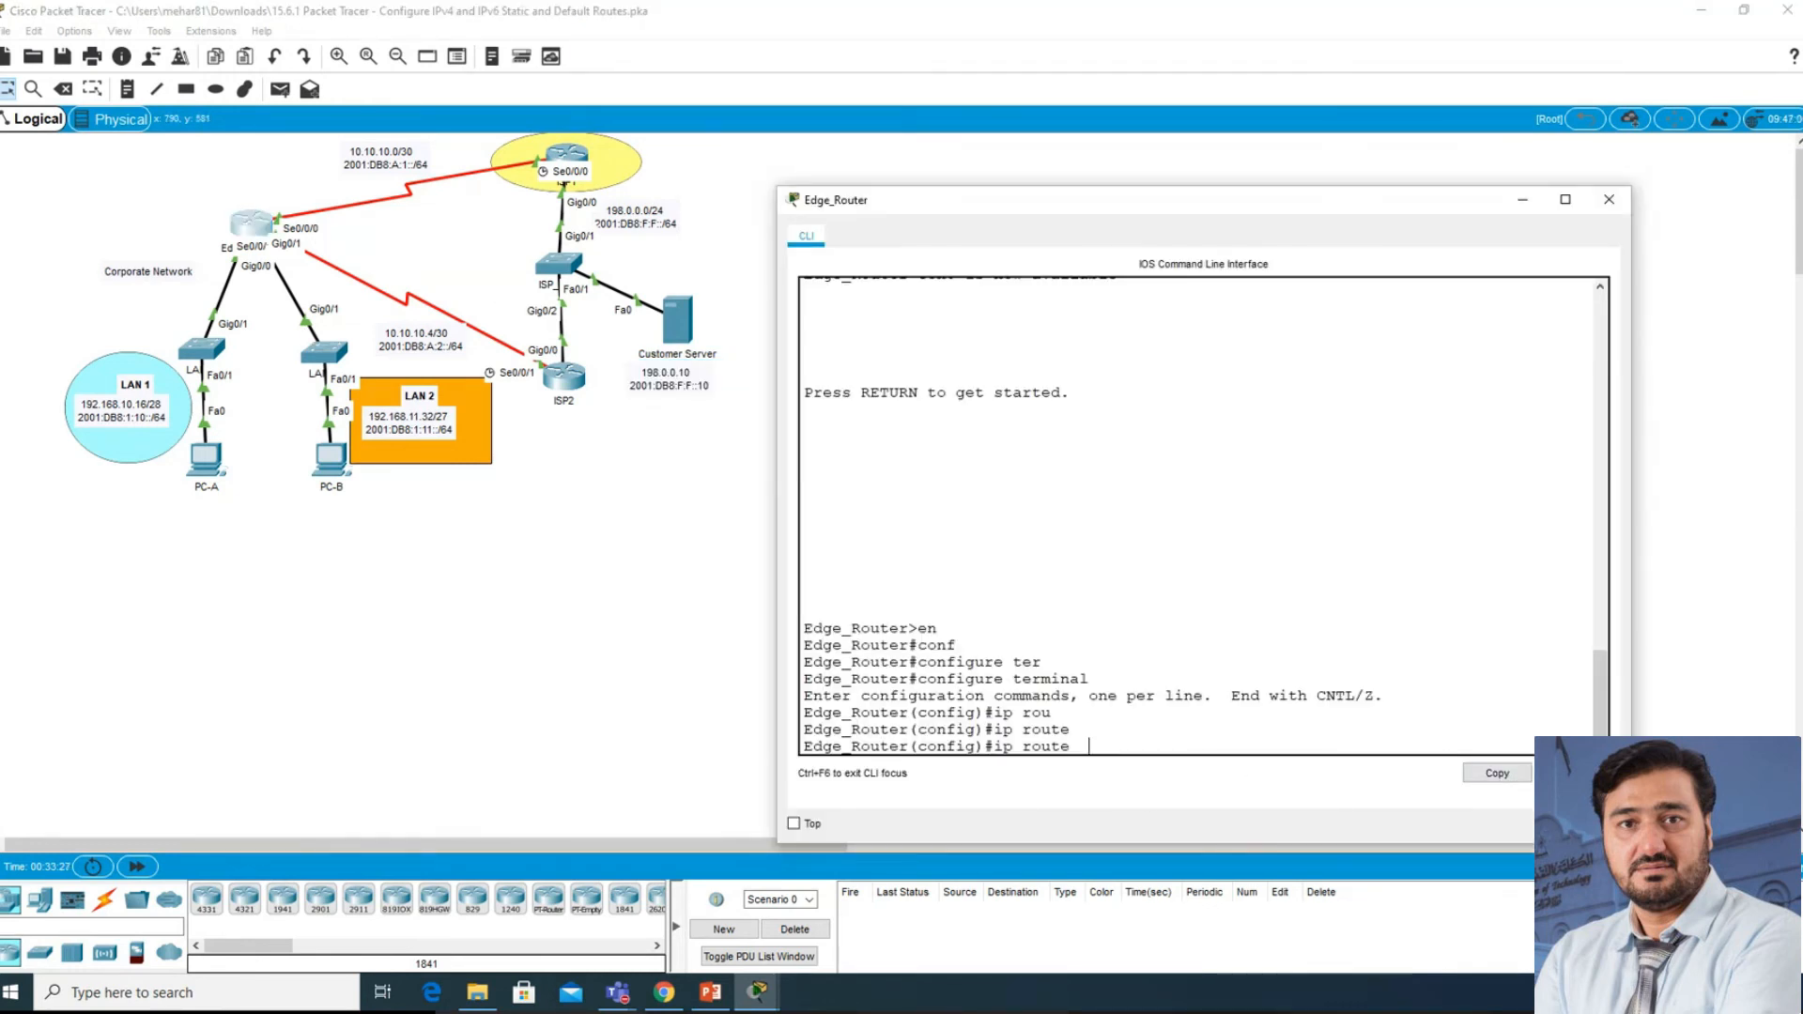
key("ctrl+v")
key("Right")
key("BackSpace")
key("BackSpace")
key("BackSpace")
key("BackSpace")
key("Right")
key("Right")
key("Right")
key("Right")
key("Right")
key("Right")
key("Right")
type("255.255.255.255")
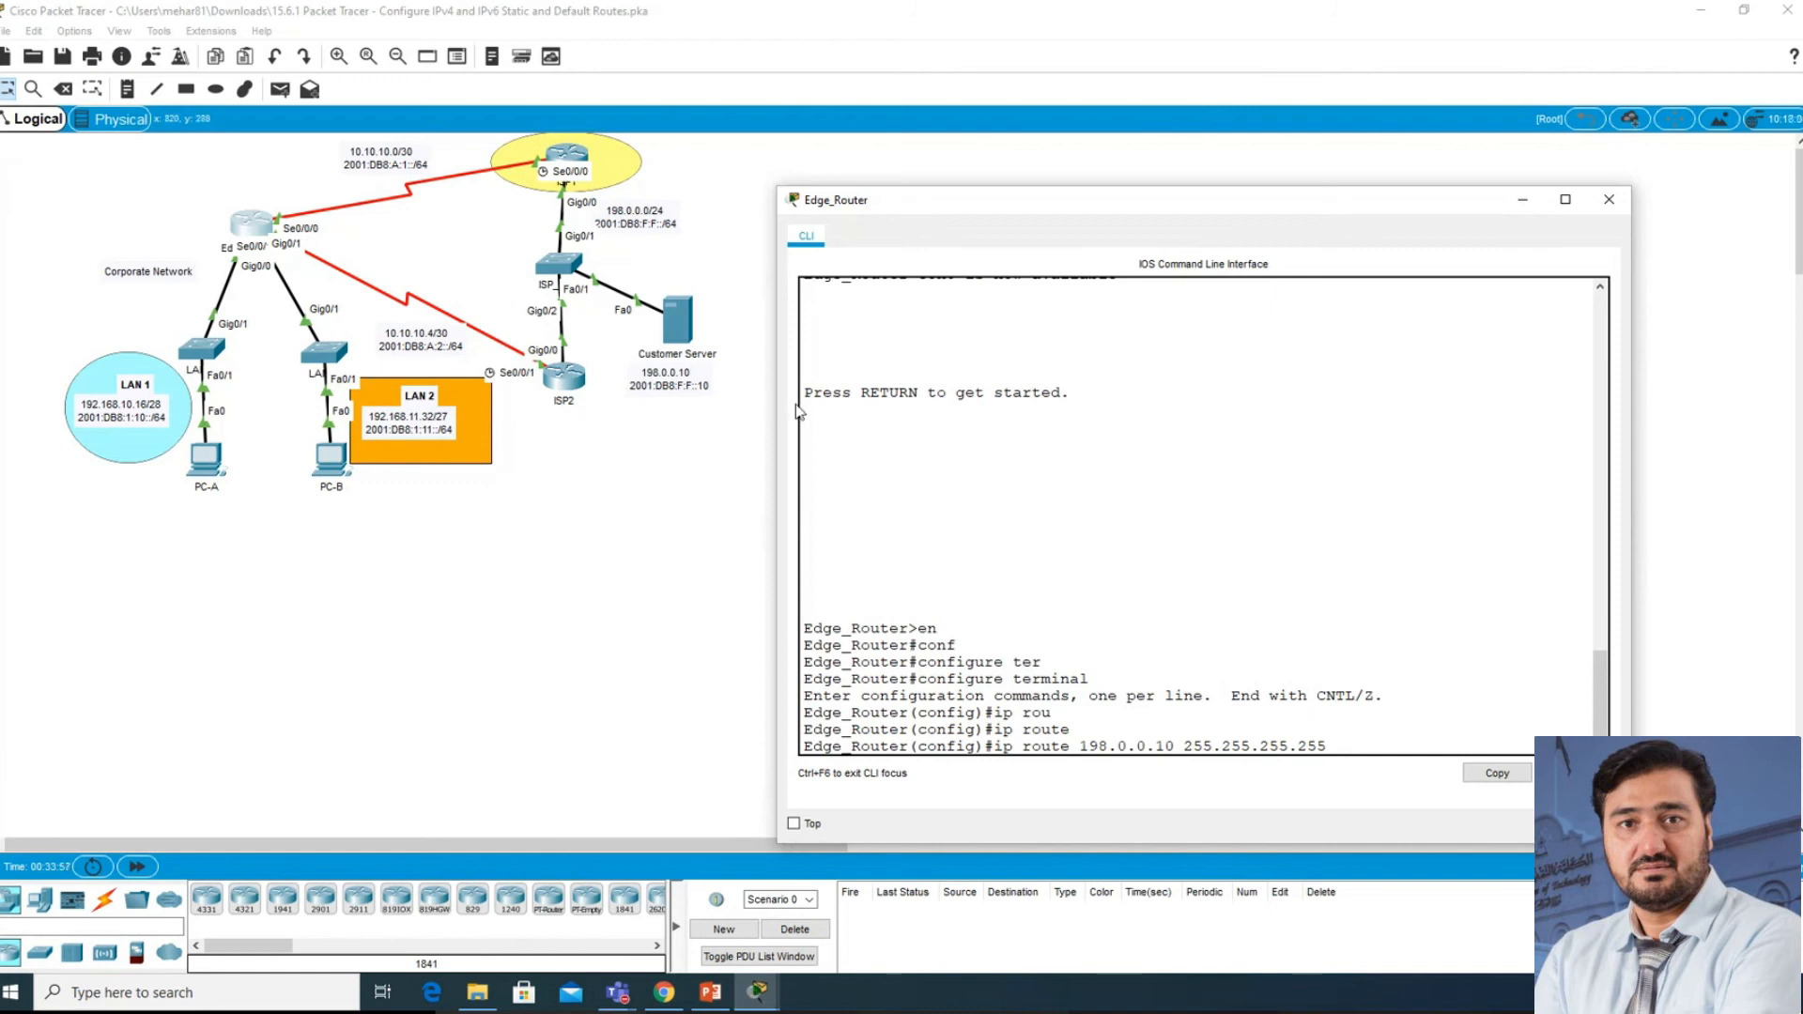
type("s0/0/0")
key("Return")
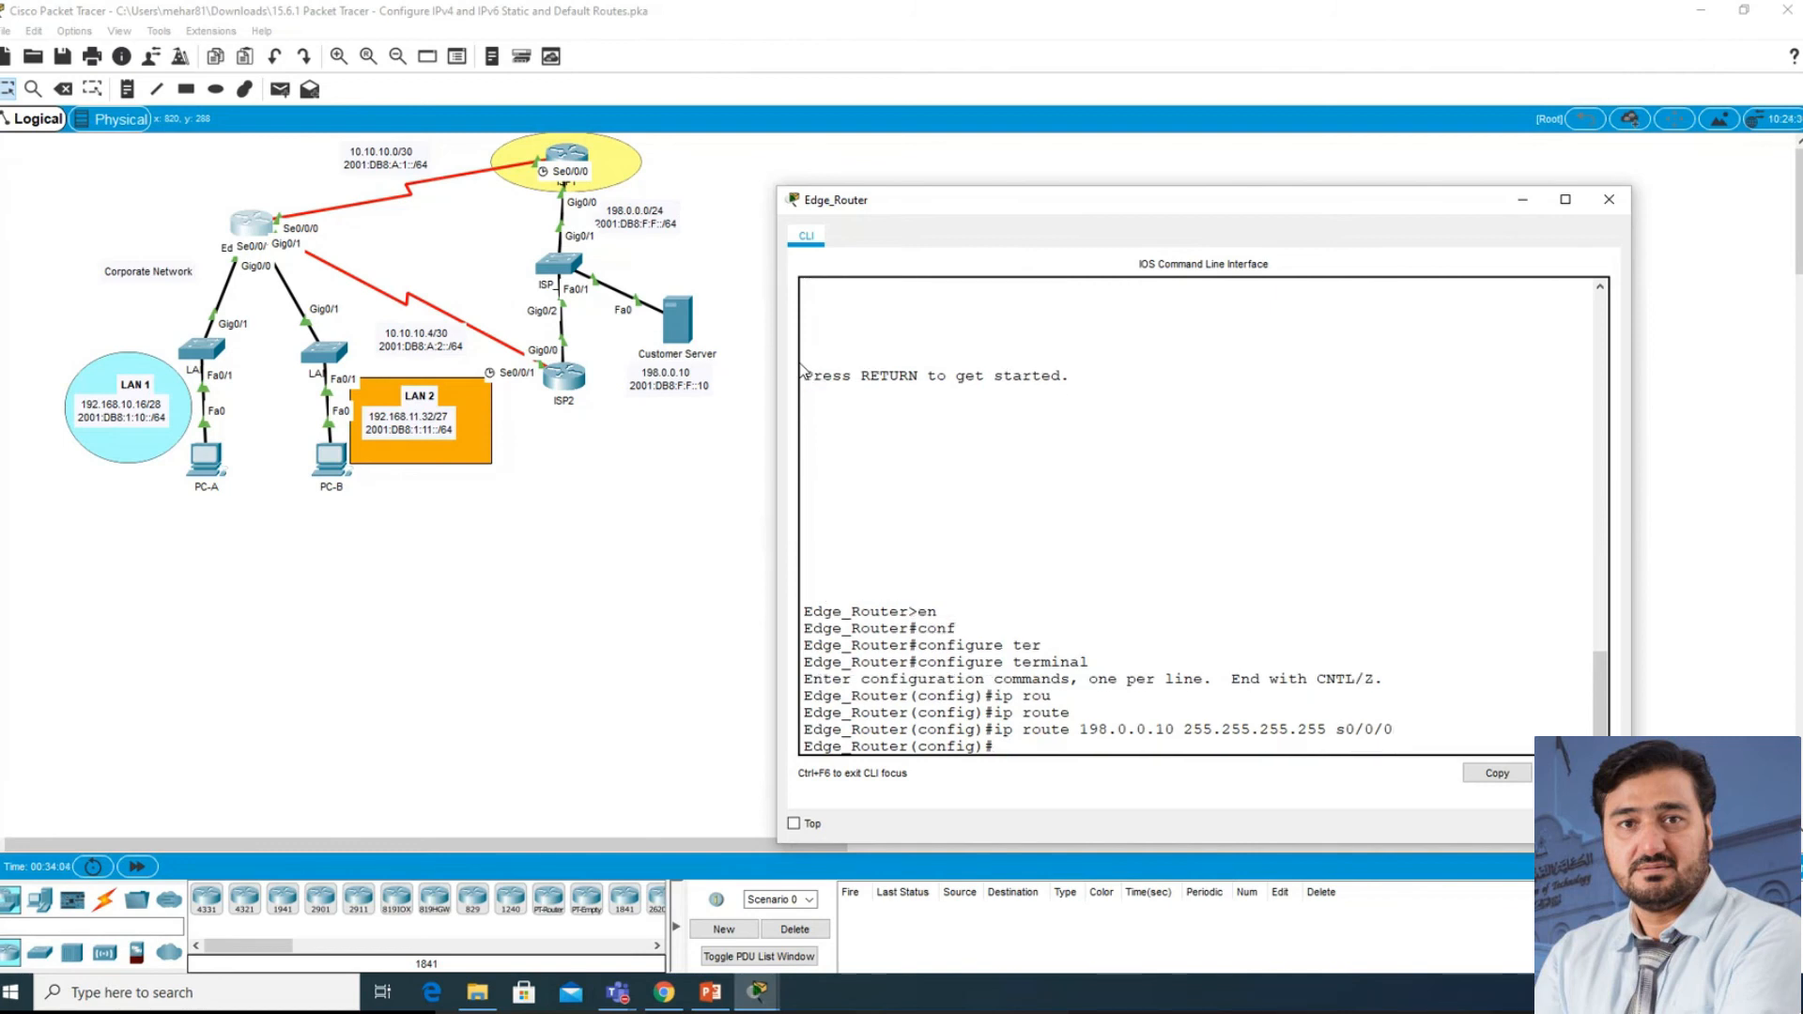
- Review the Part 5 floating IPv4 host route requirement and look up Edge_Router's serial interface towards ISP2 in the addressing table
left_click_drag(998, 214, 303, 316)
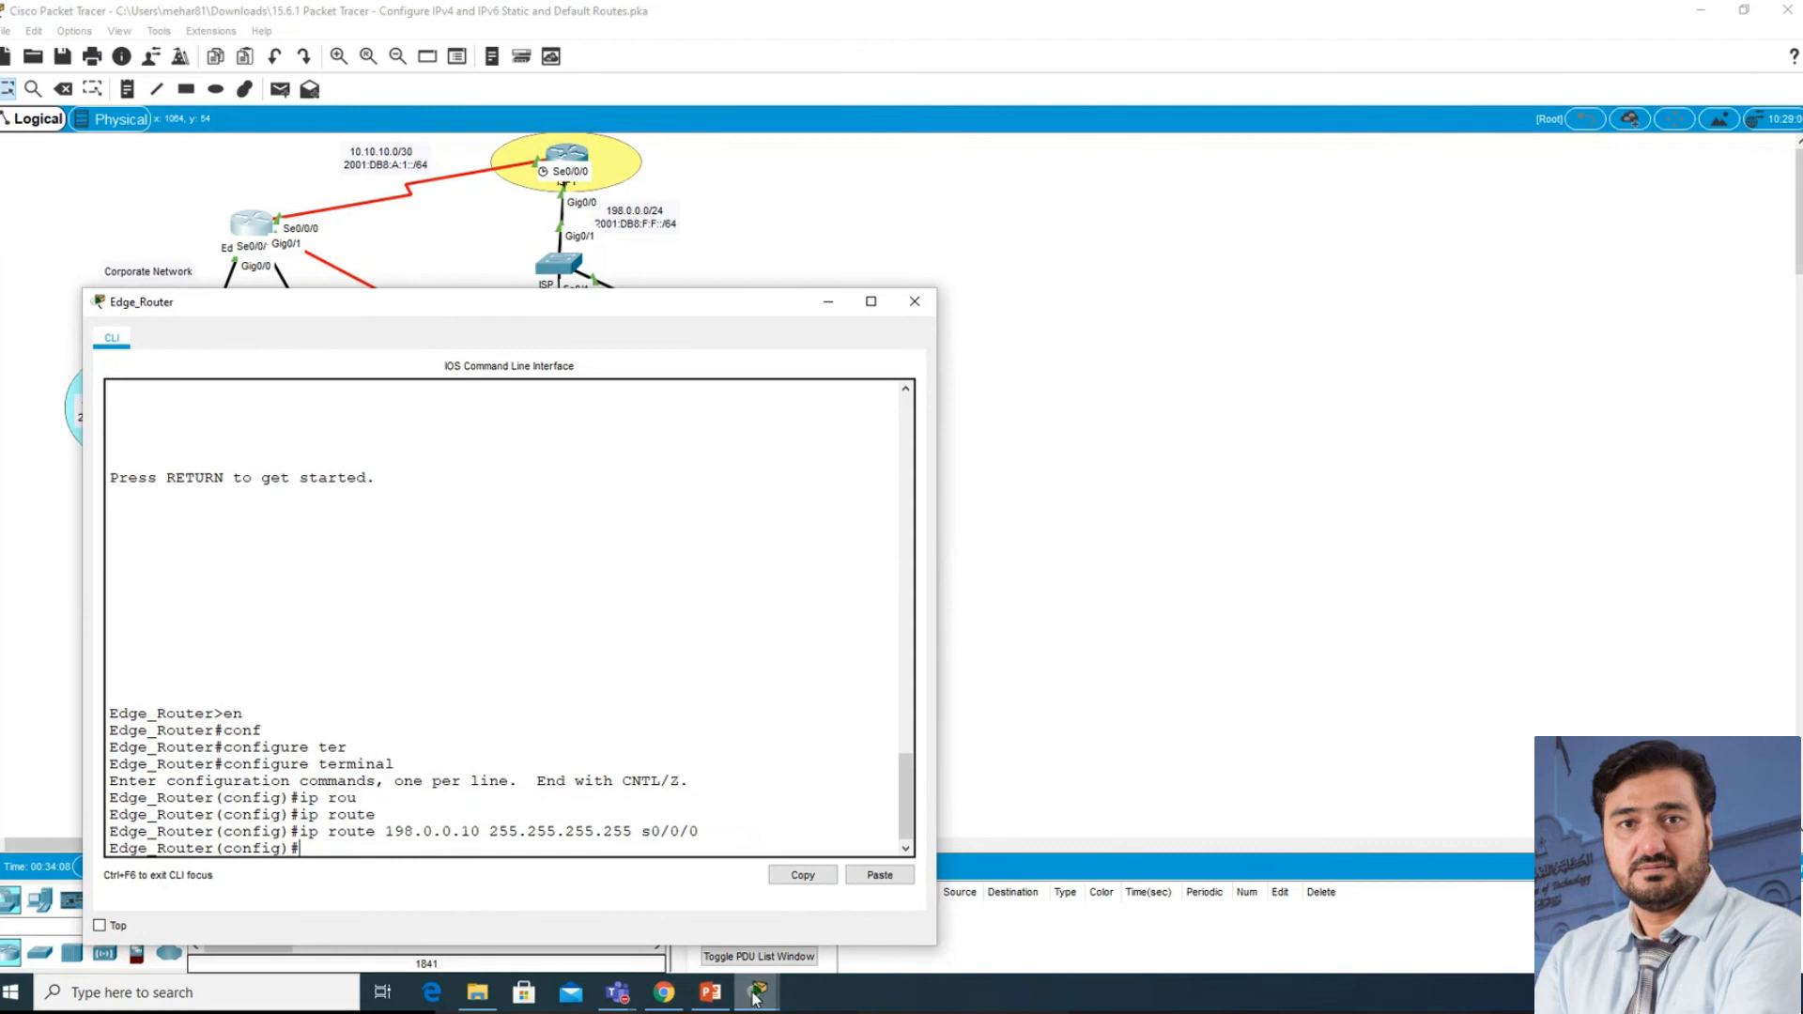
mouse_move(757, 991)
left_click(437, 911)
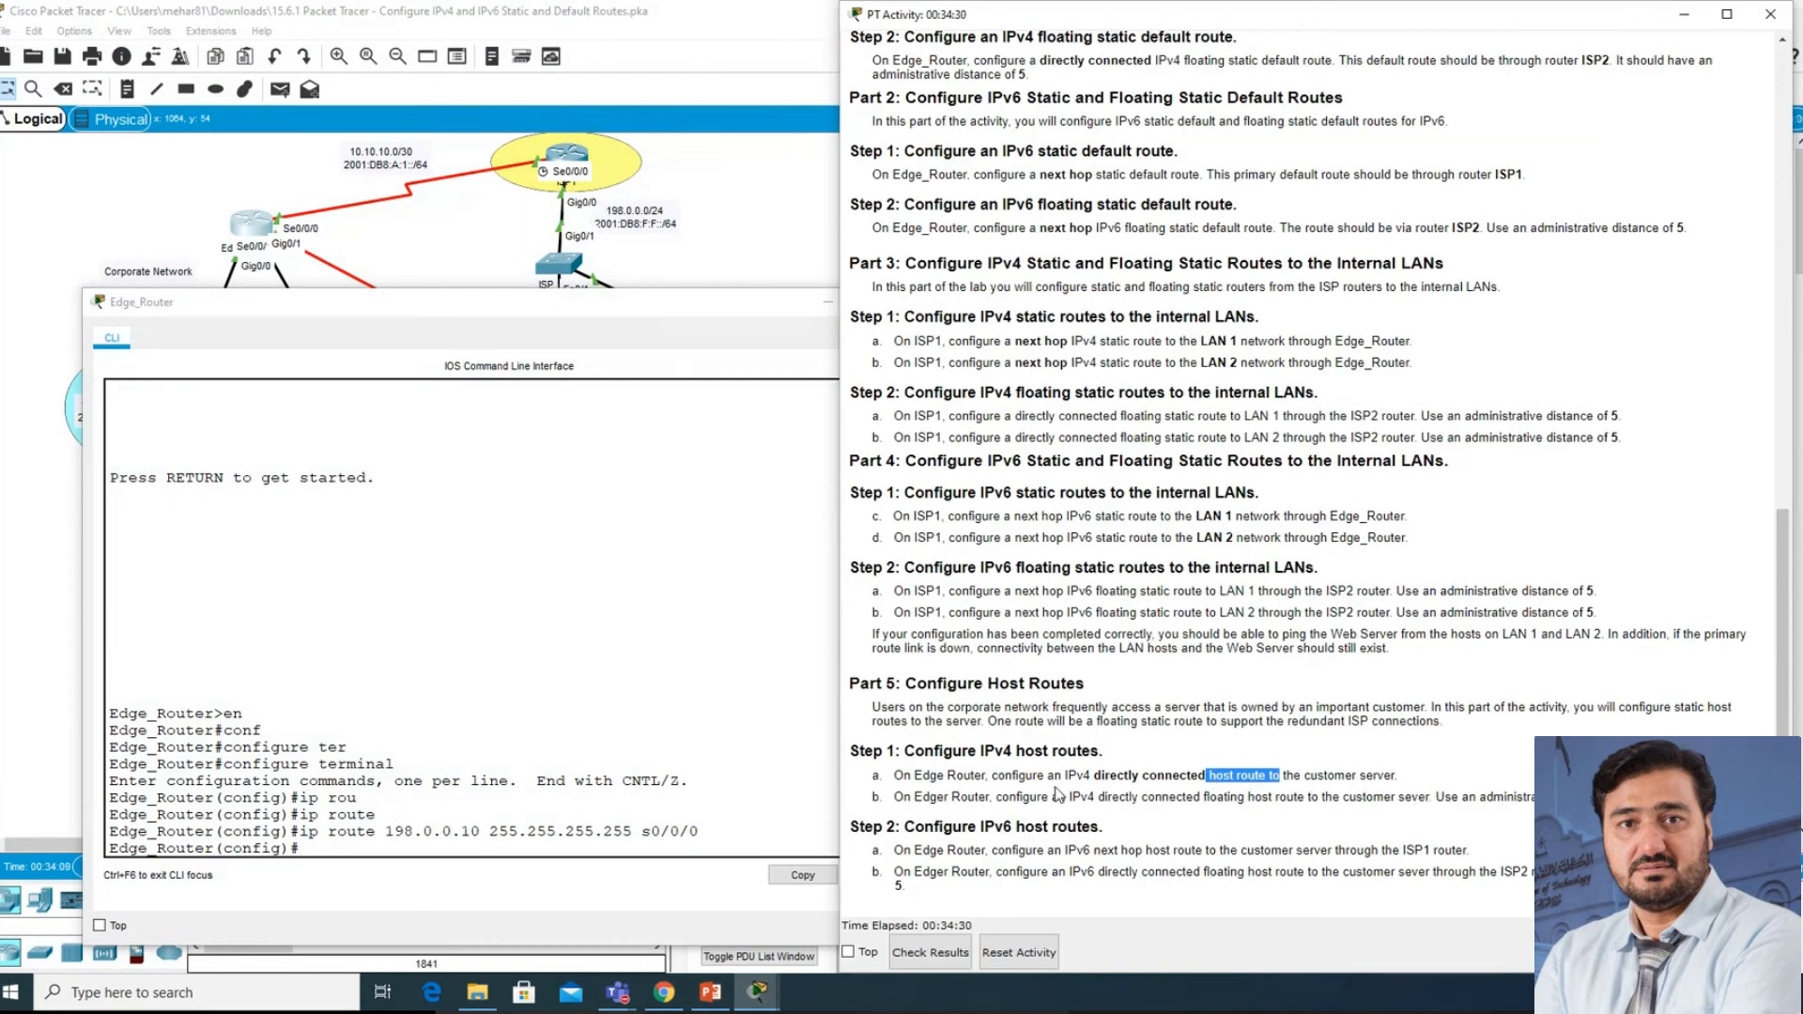
left_click_drag(1019, 797, 1559, 797)
left_click(1526, 791)
left_click_drag(464, 301, 432, 432)
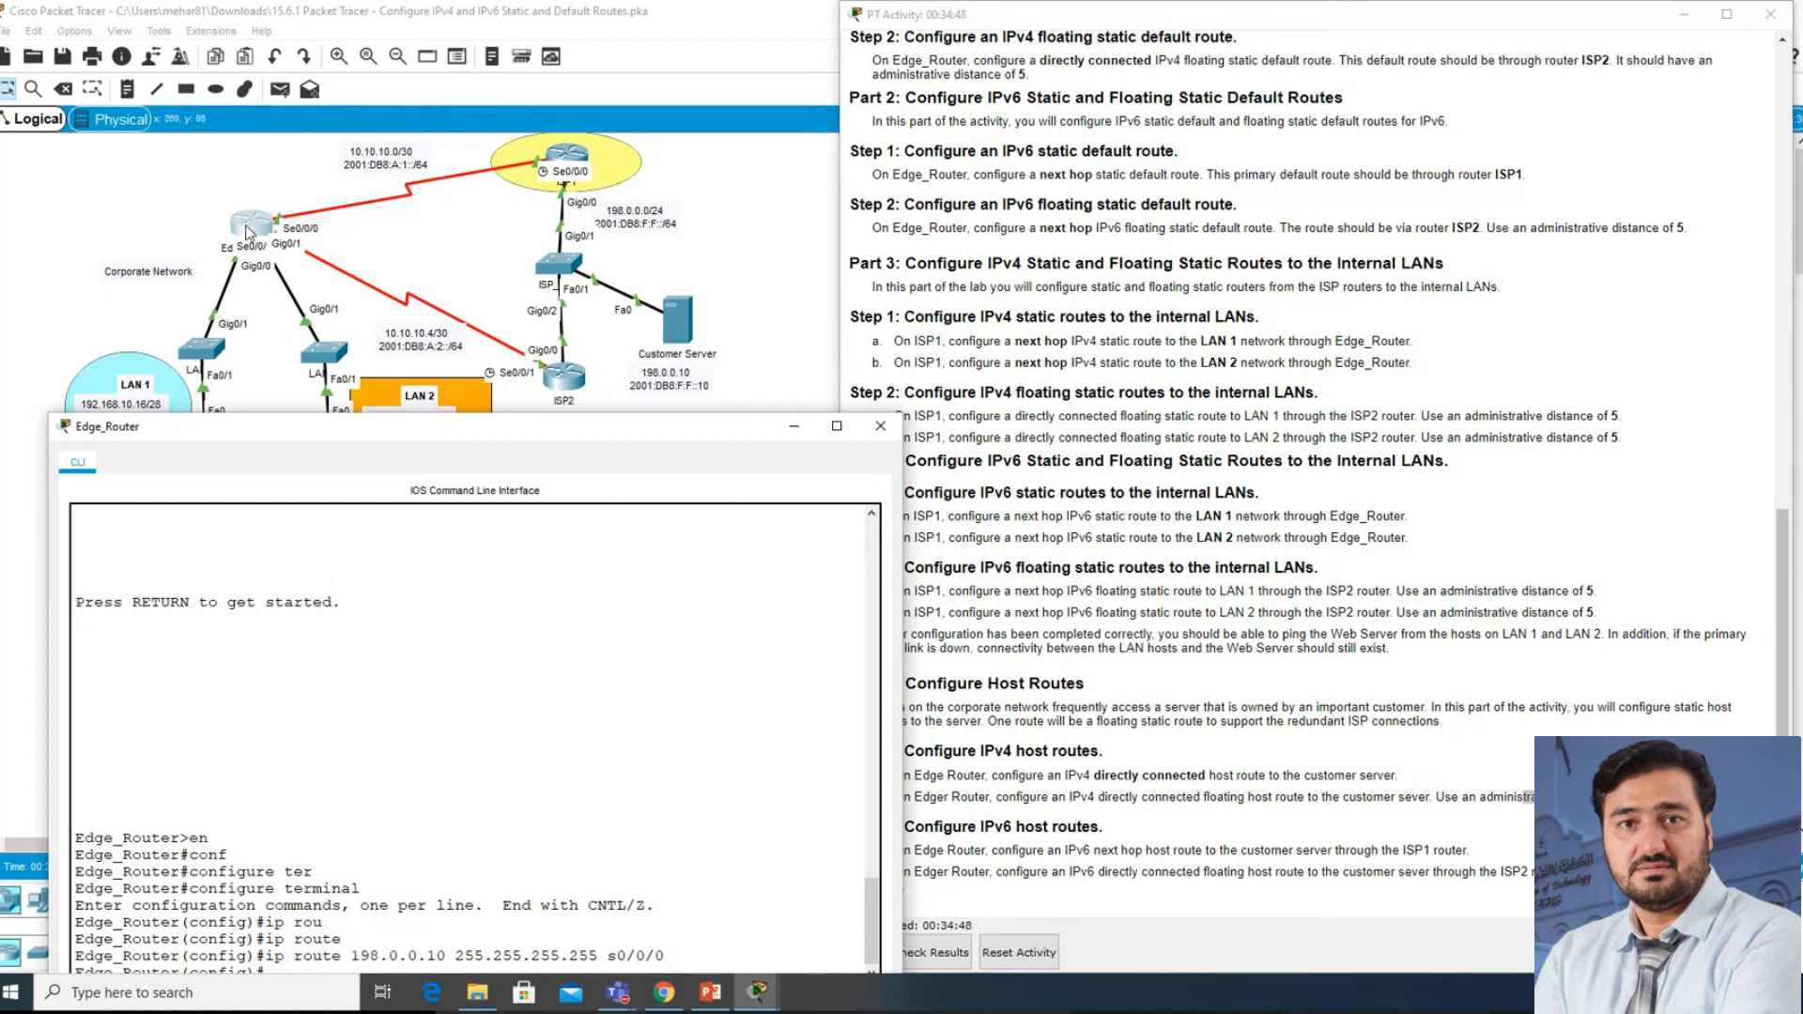
scroll(1091, 538, "up", 10)
scroll(1091, 538, "up", 5)
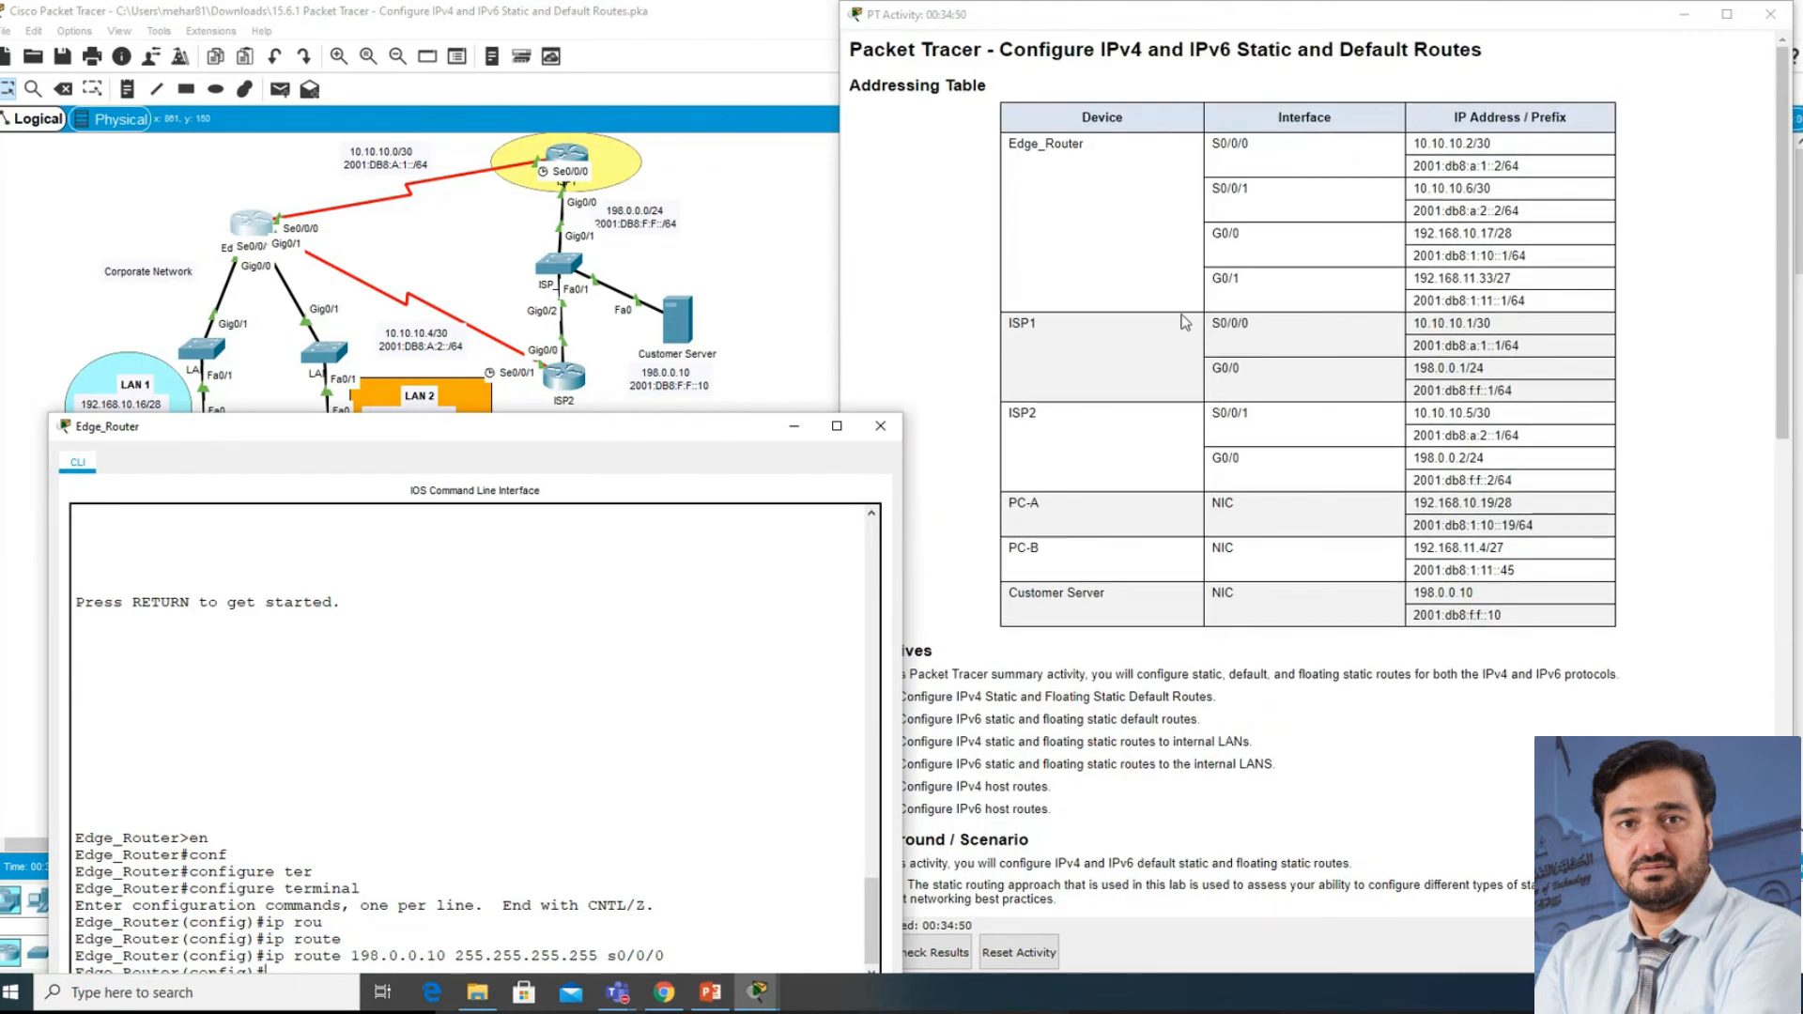
left_click_drag(1219, 144, 1273, 204)
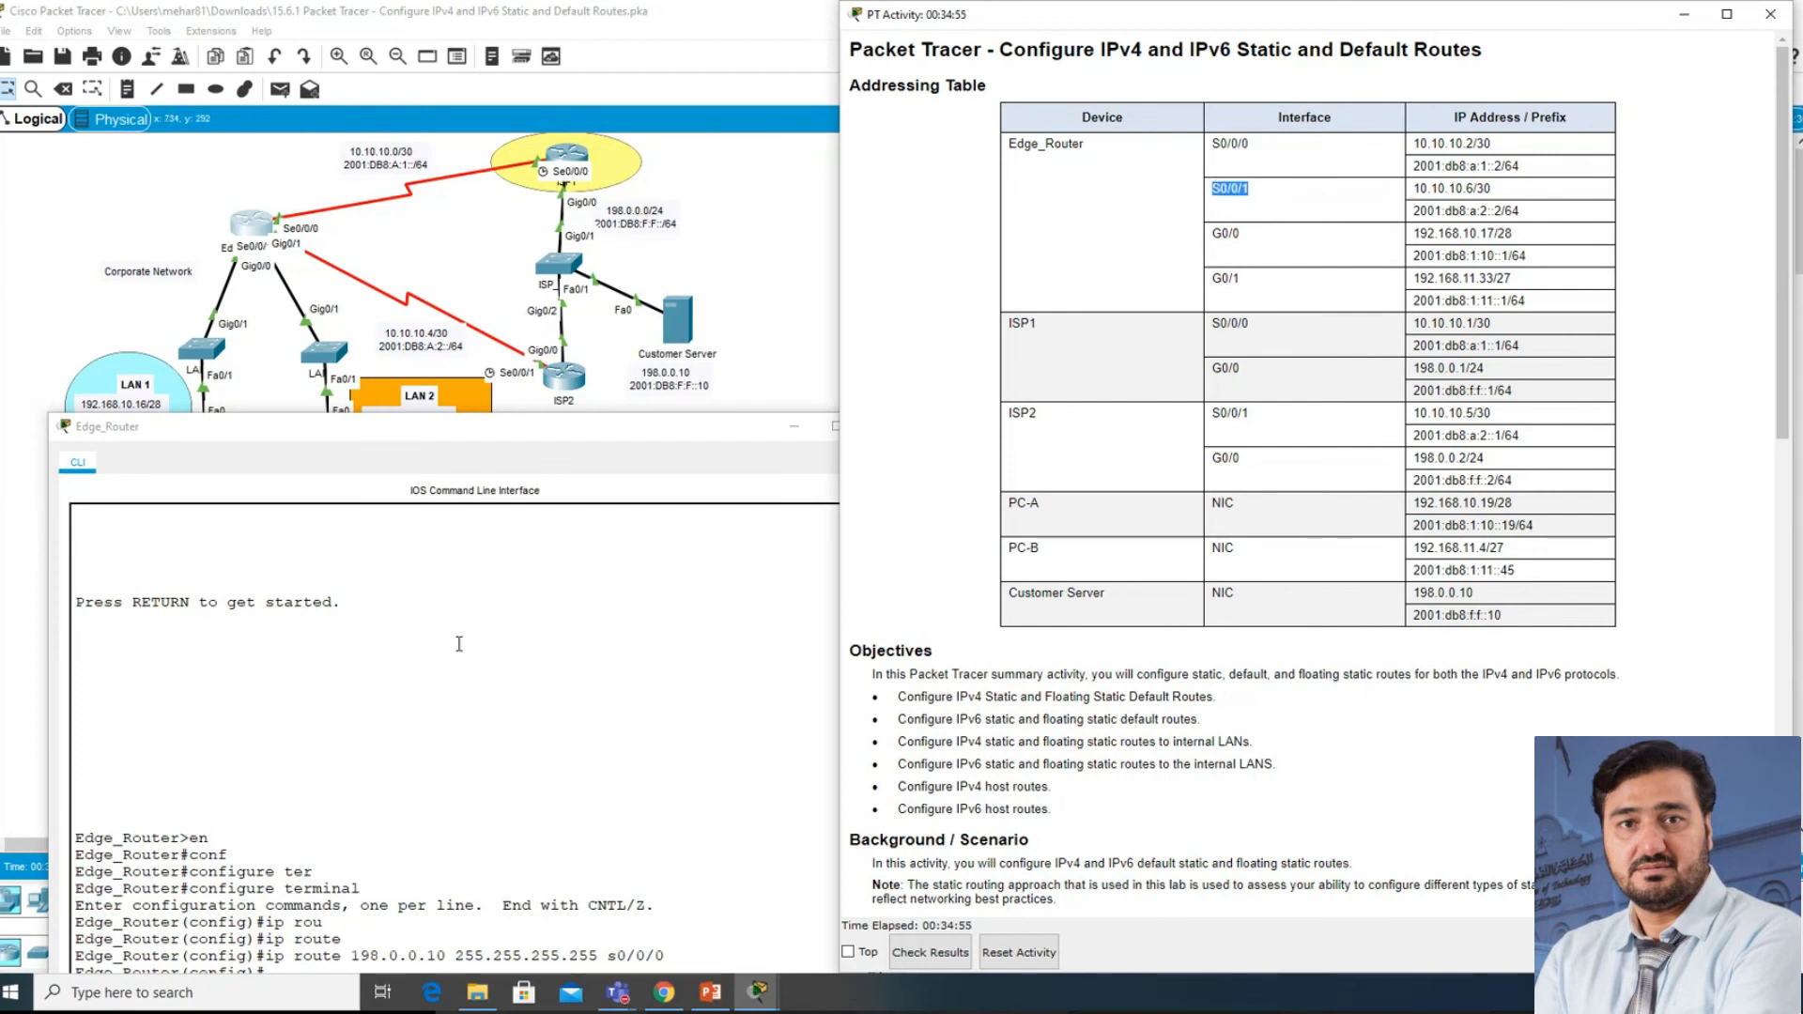
scroll(1396, 785, "down", 15)
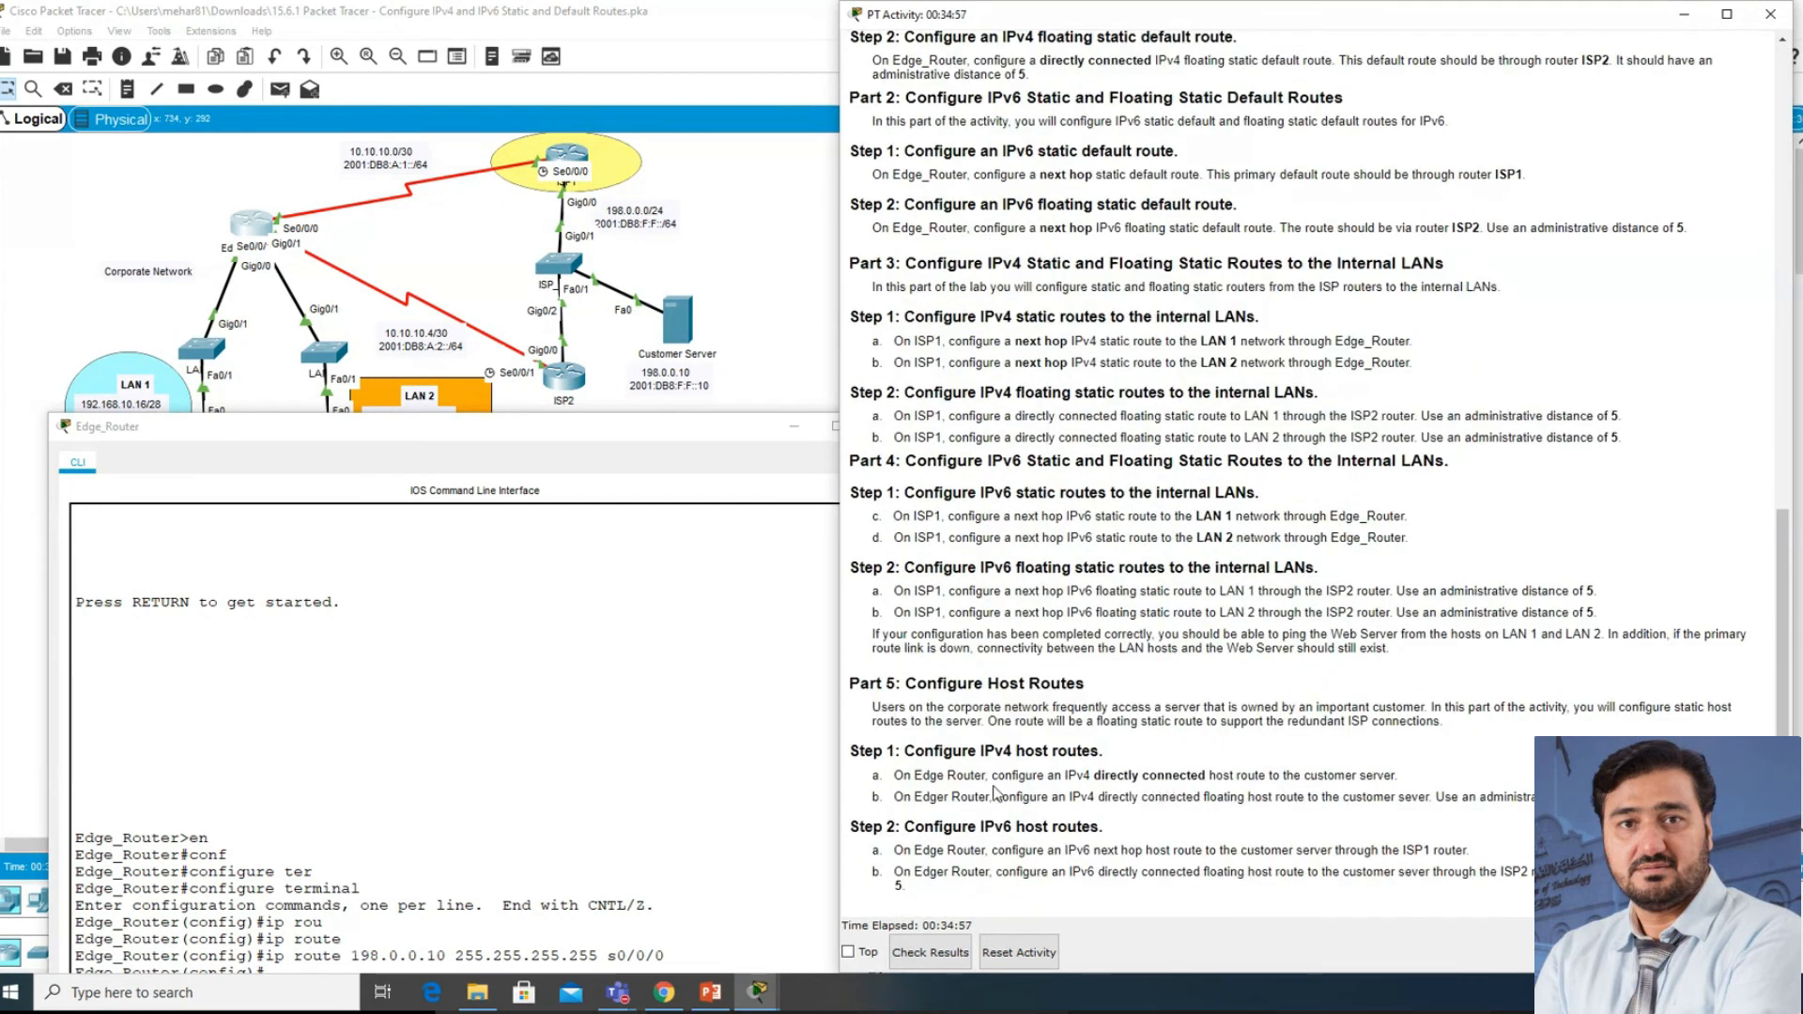
left_click_drag(1104, 797, 1531, 798)
left_click_drag(354, 434, 358, 191)
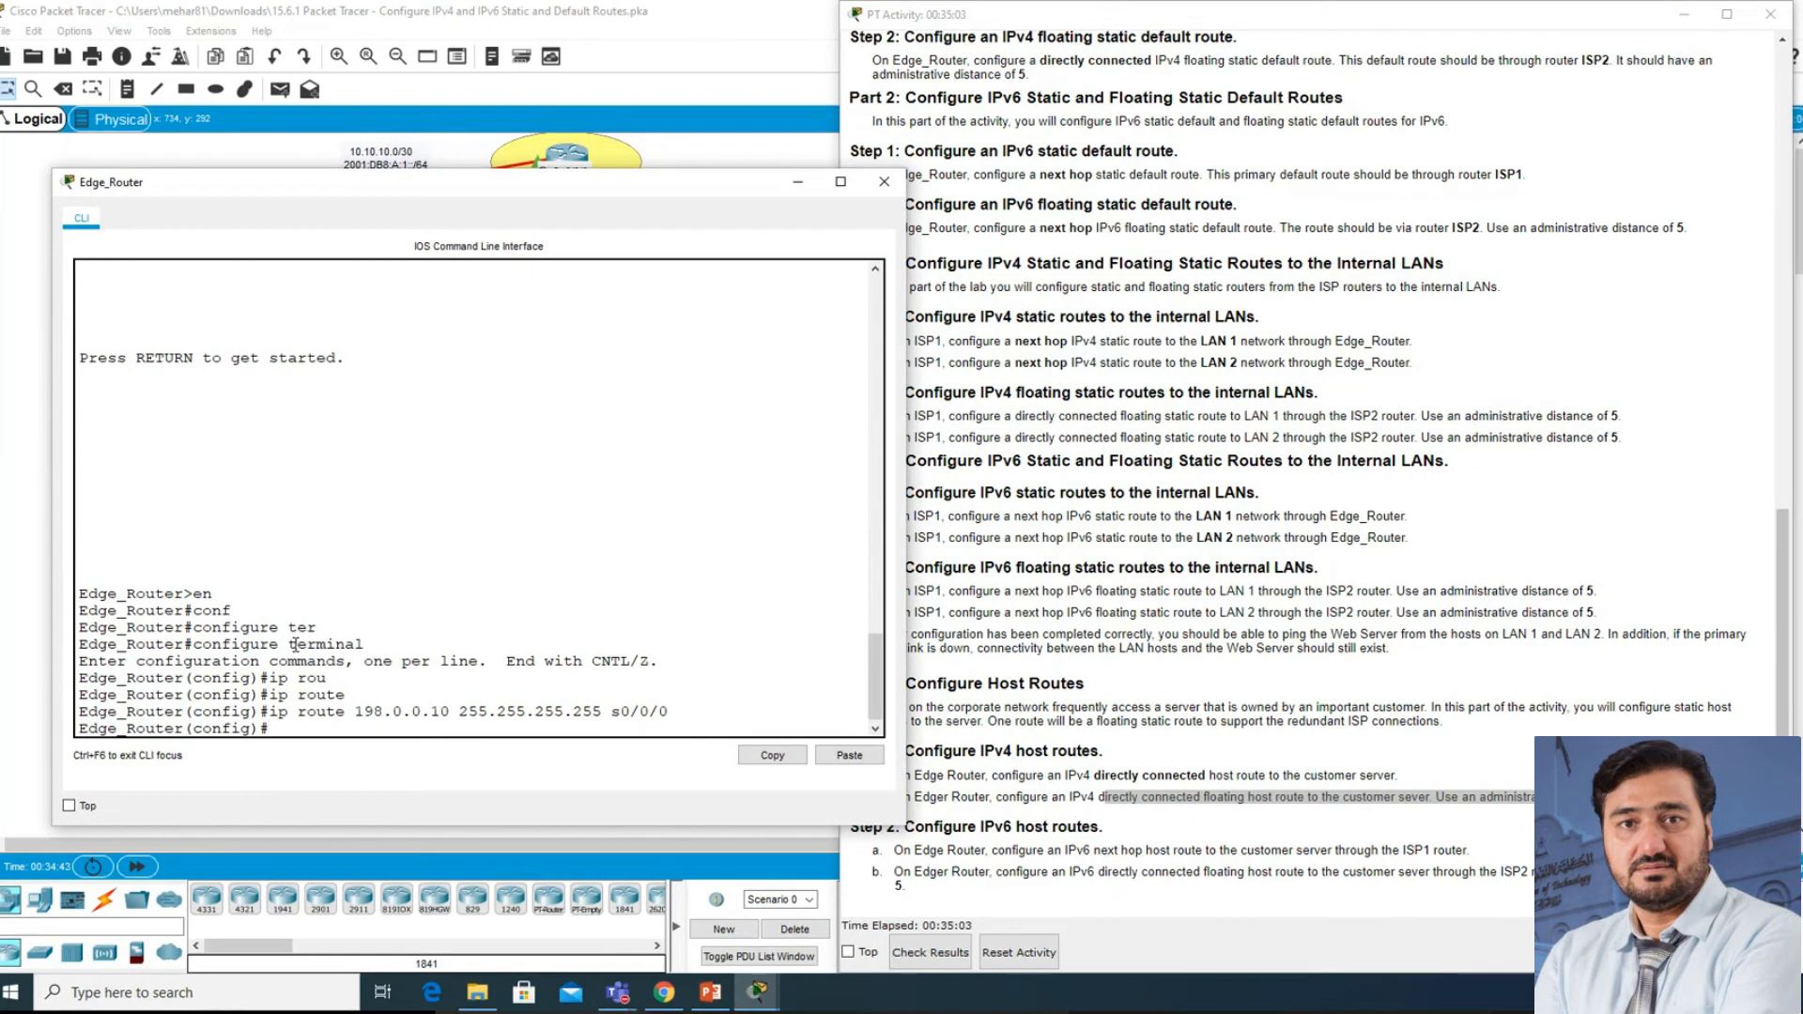
- Add an IPv4 host route to 198.0.0.10 with mask 255.255.255.255 through s0/0/1 on Edge_Router
key("Up")
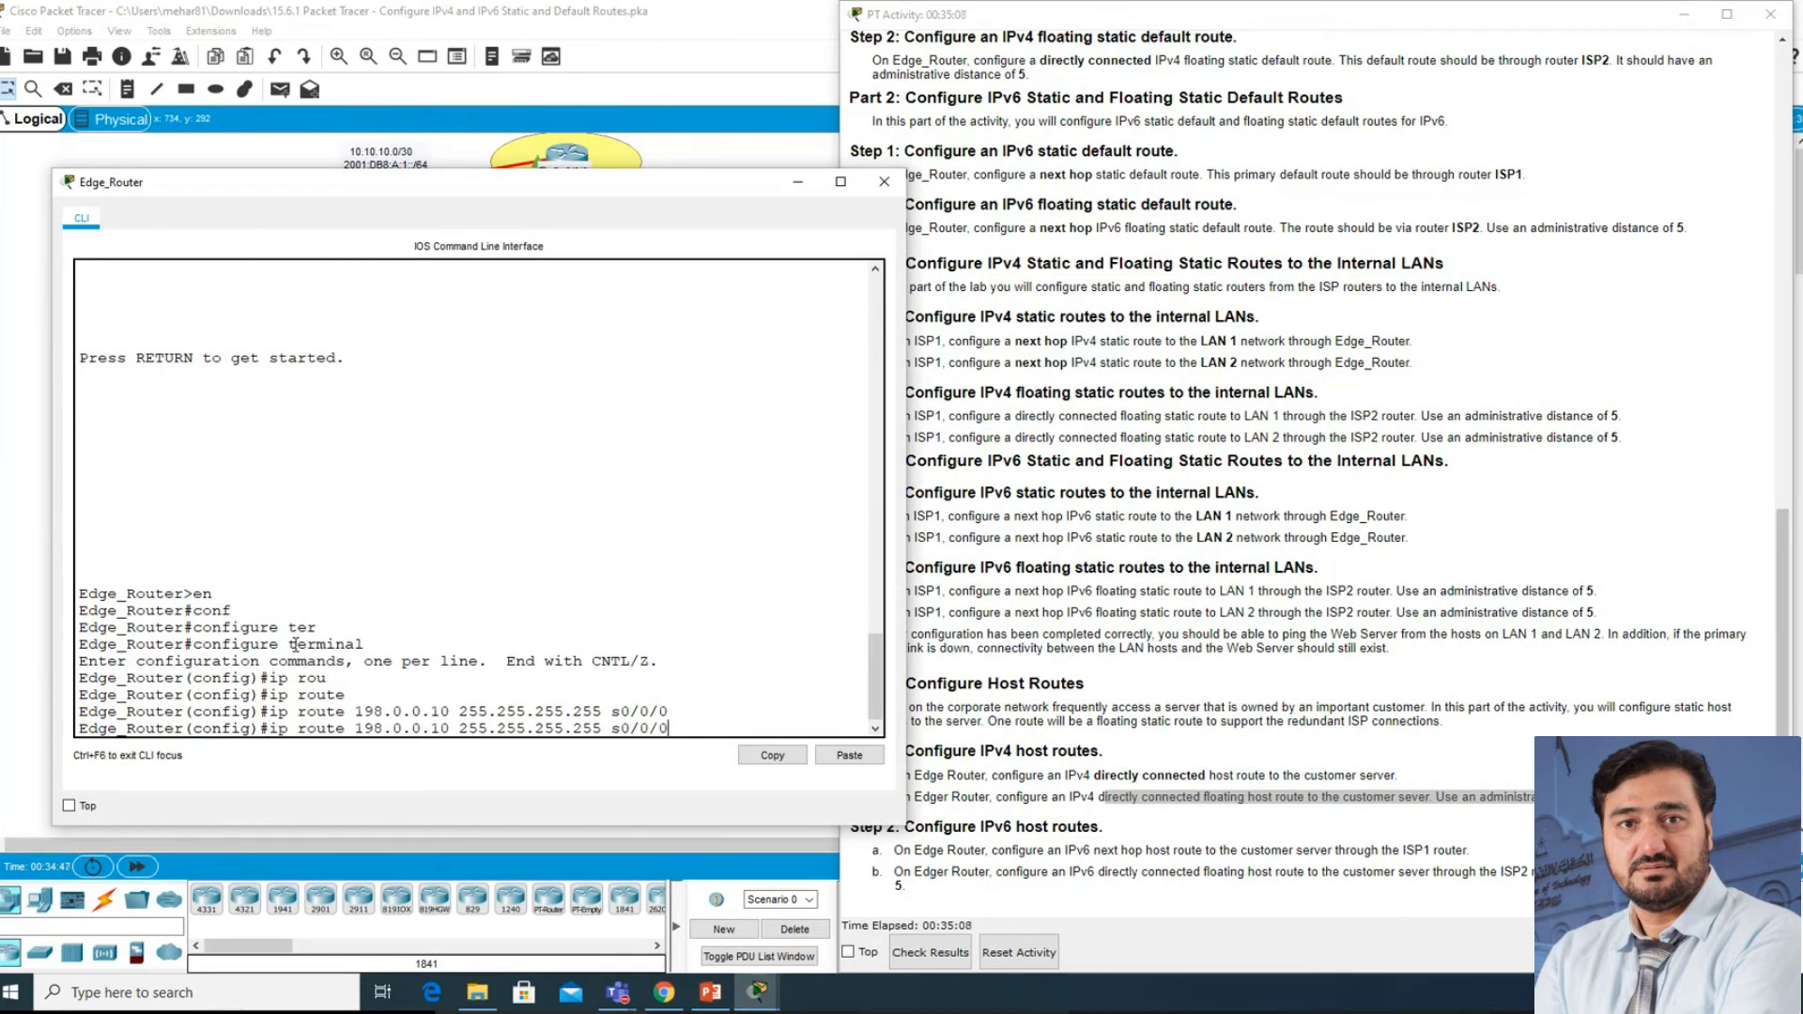
scroll(1136, 366, "up", 10)
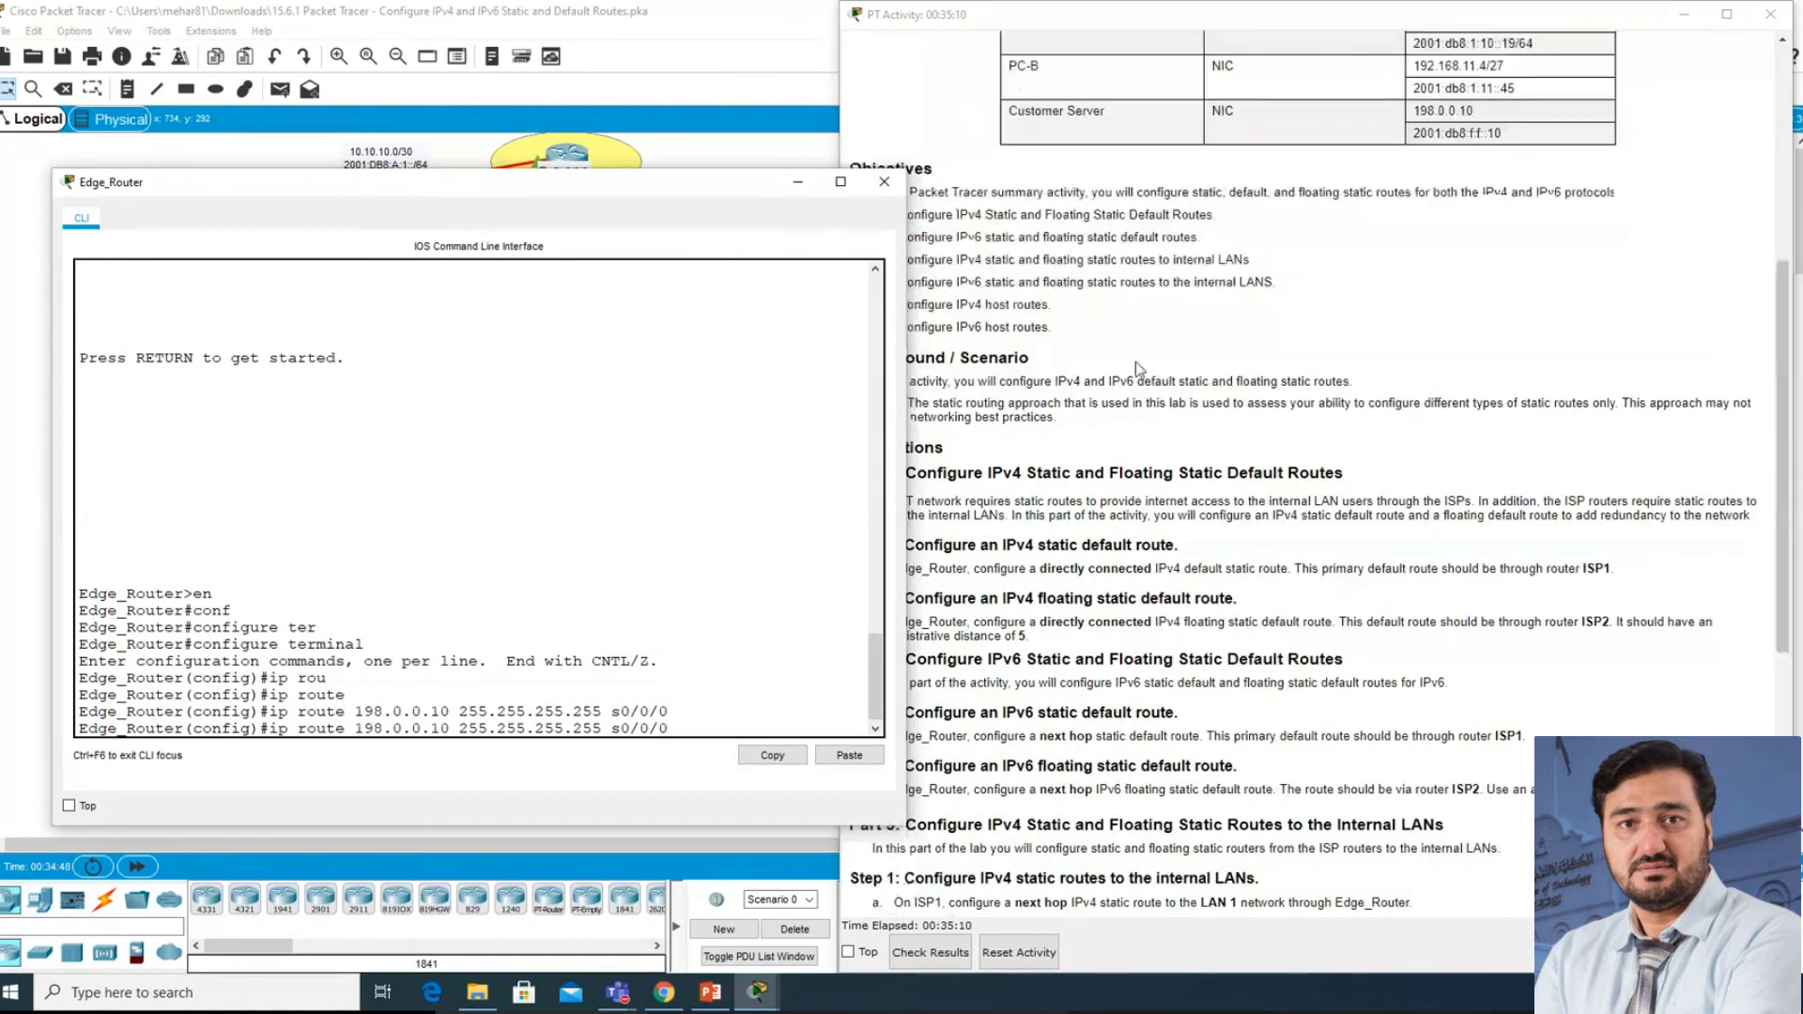
scroll(1135, 363, "up", 8)
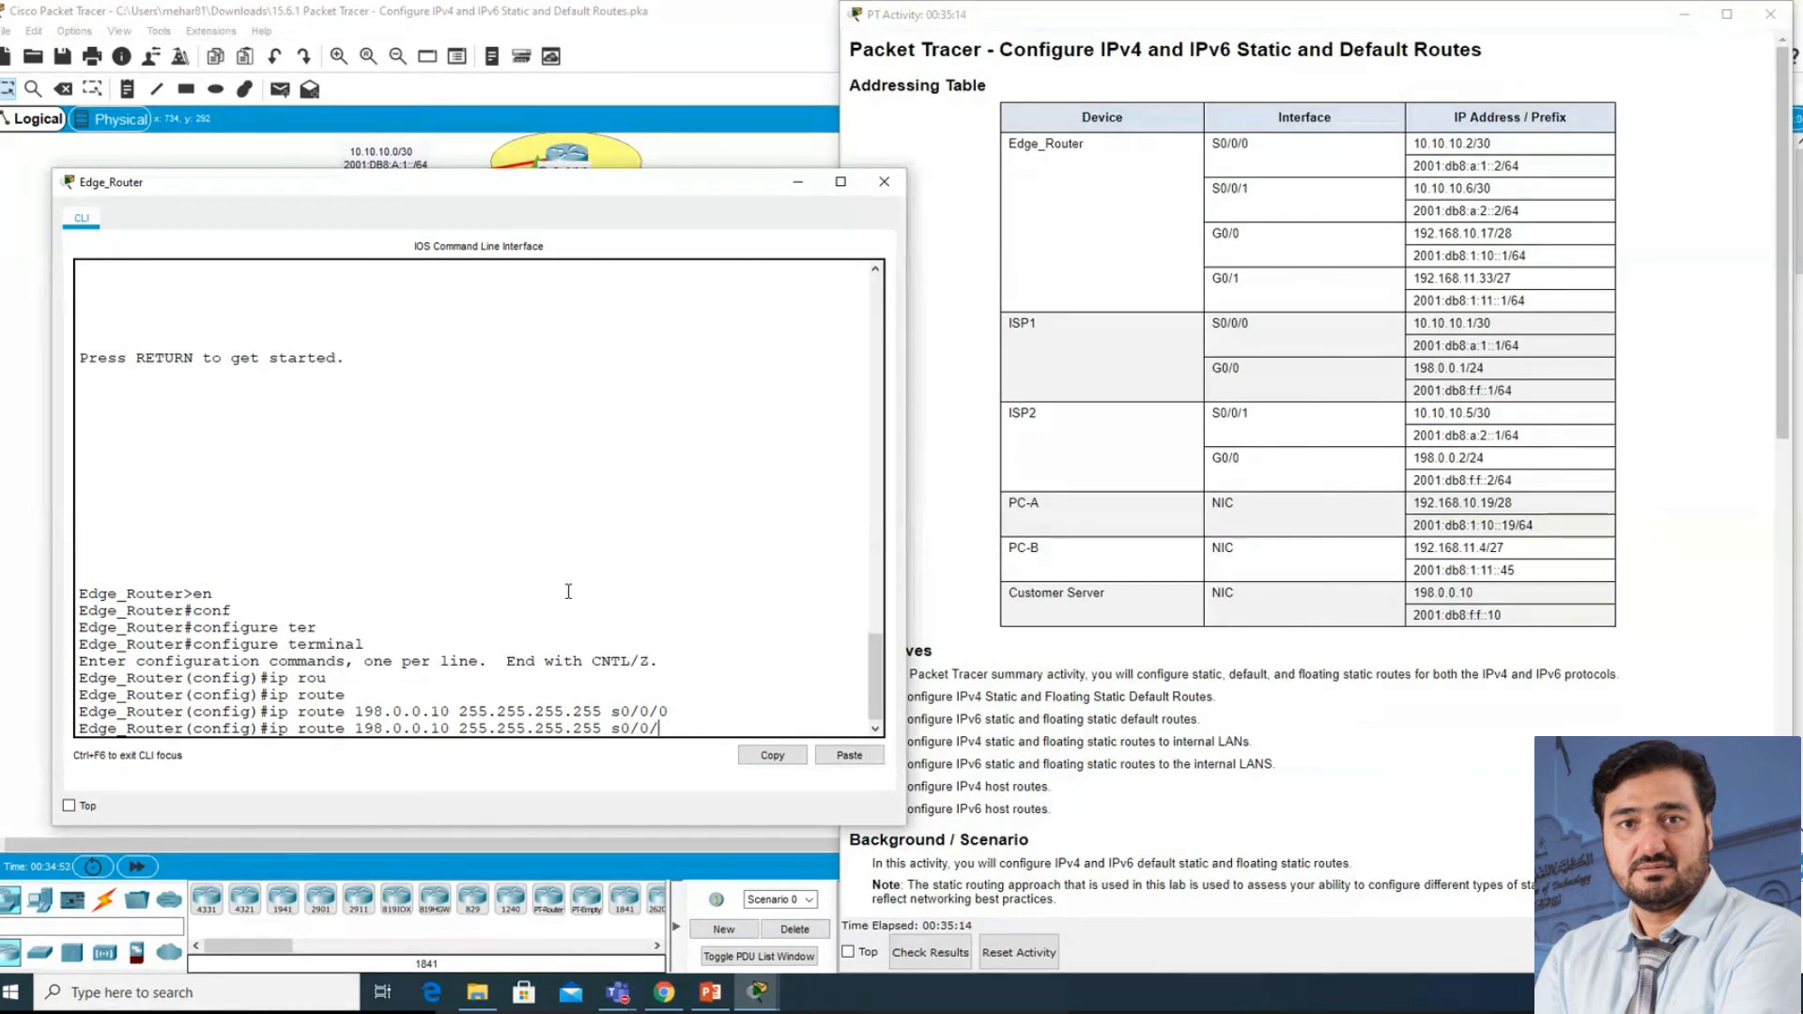
type("1")
key("Return")
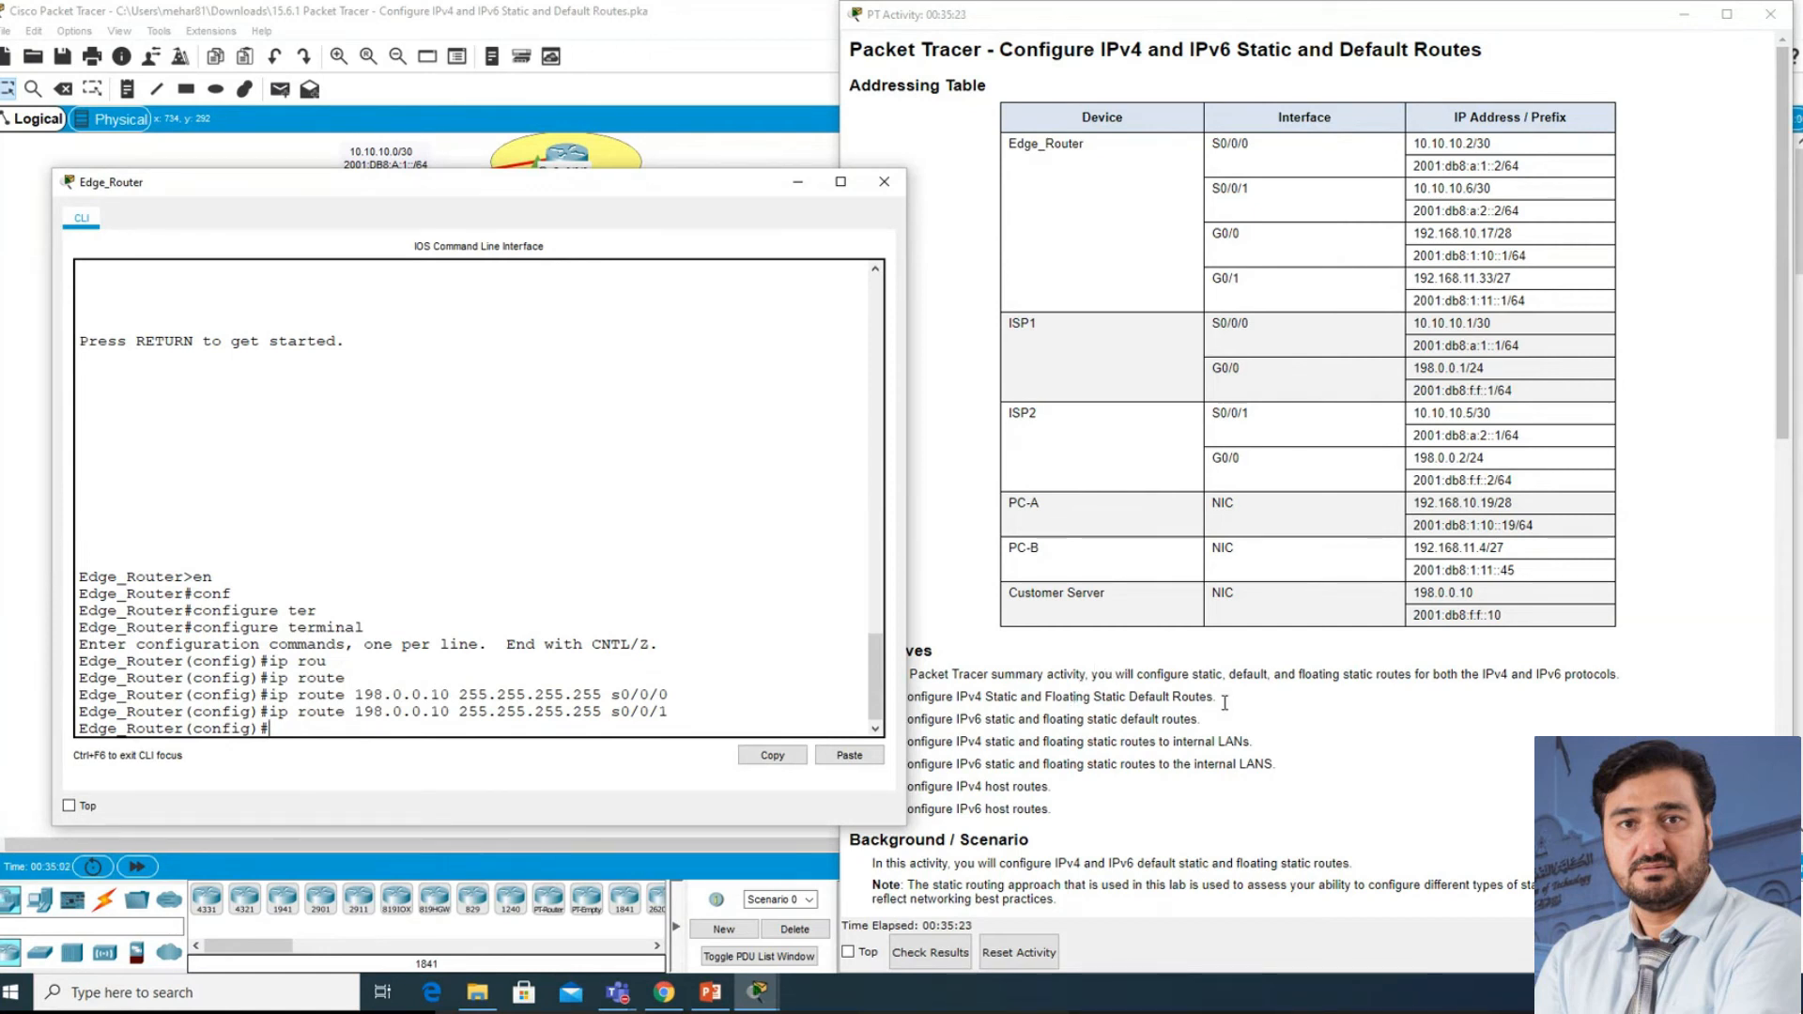
- Check the floating host route requirement and re-enter the 198.0.0.10 255.255.255.255 route through s0/0/1 with administrative distance 5
scroll(1225, 709, "down", 3)
scroll(1228, 710, "down", 6)
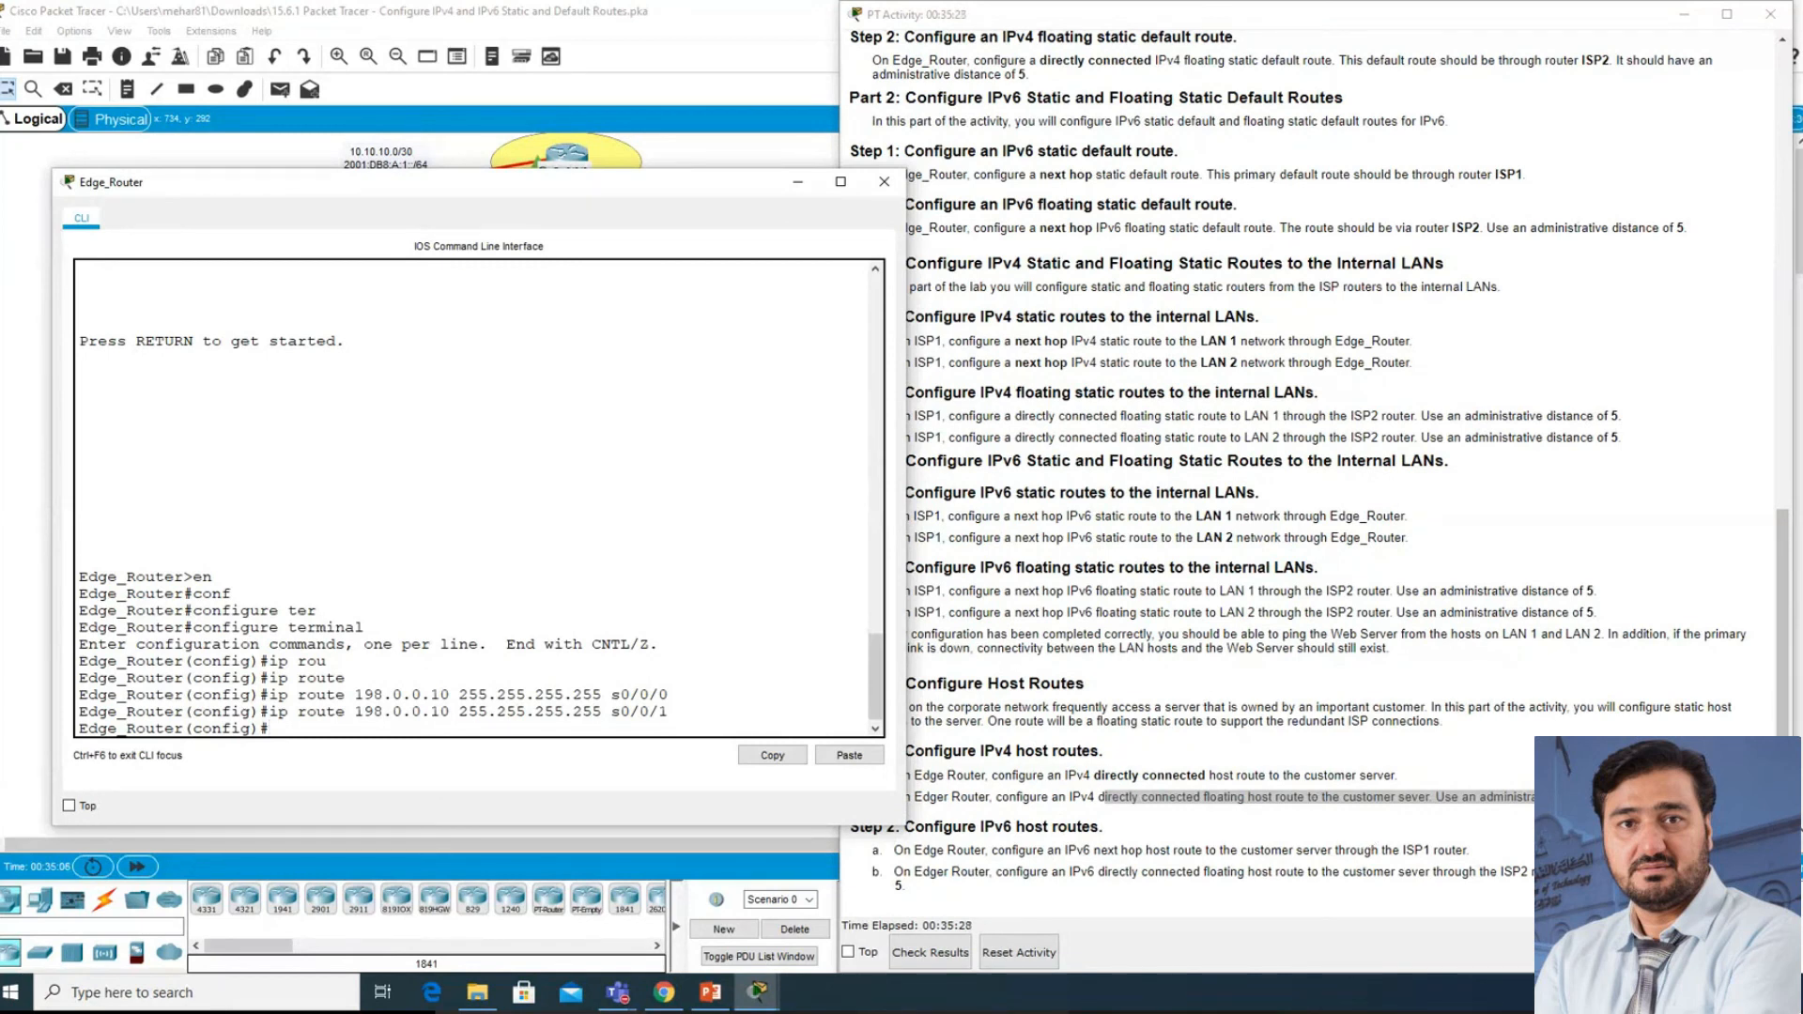
left_click(1558, 804)
scroll(1315, 469, "up", 1)
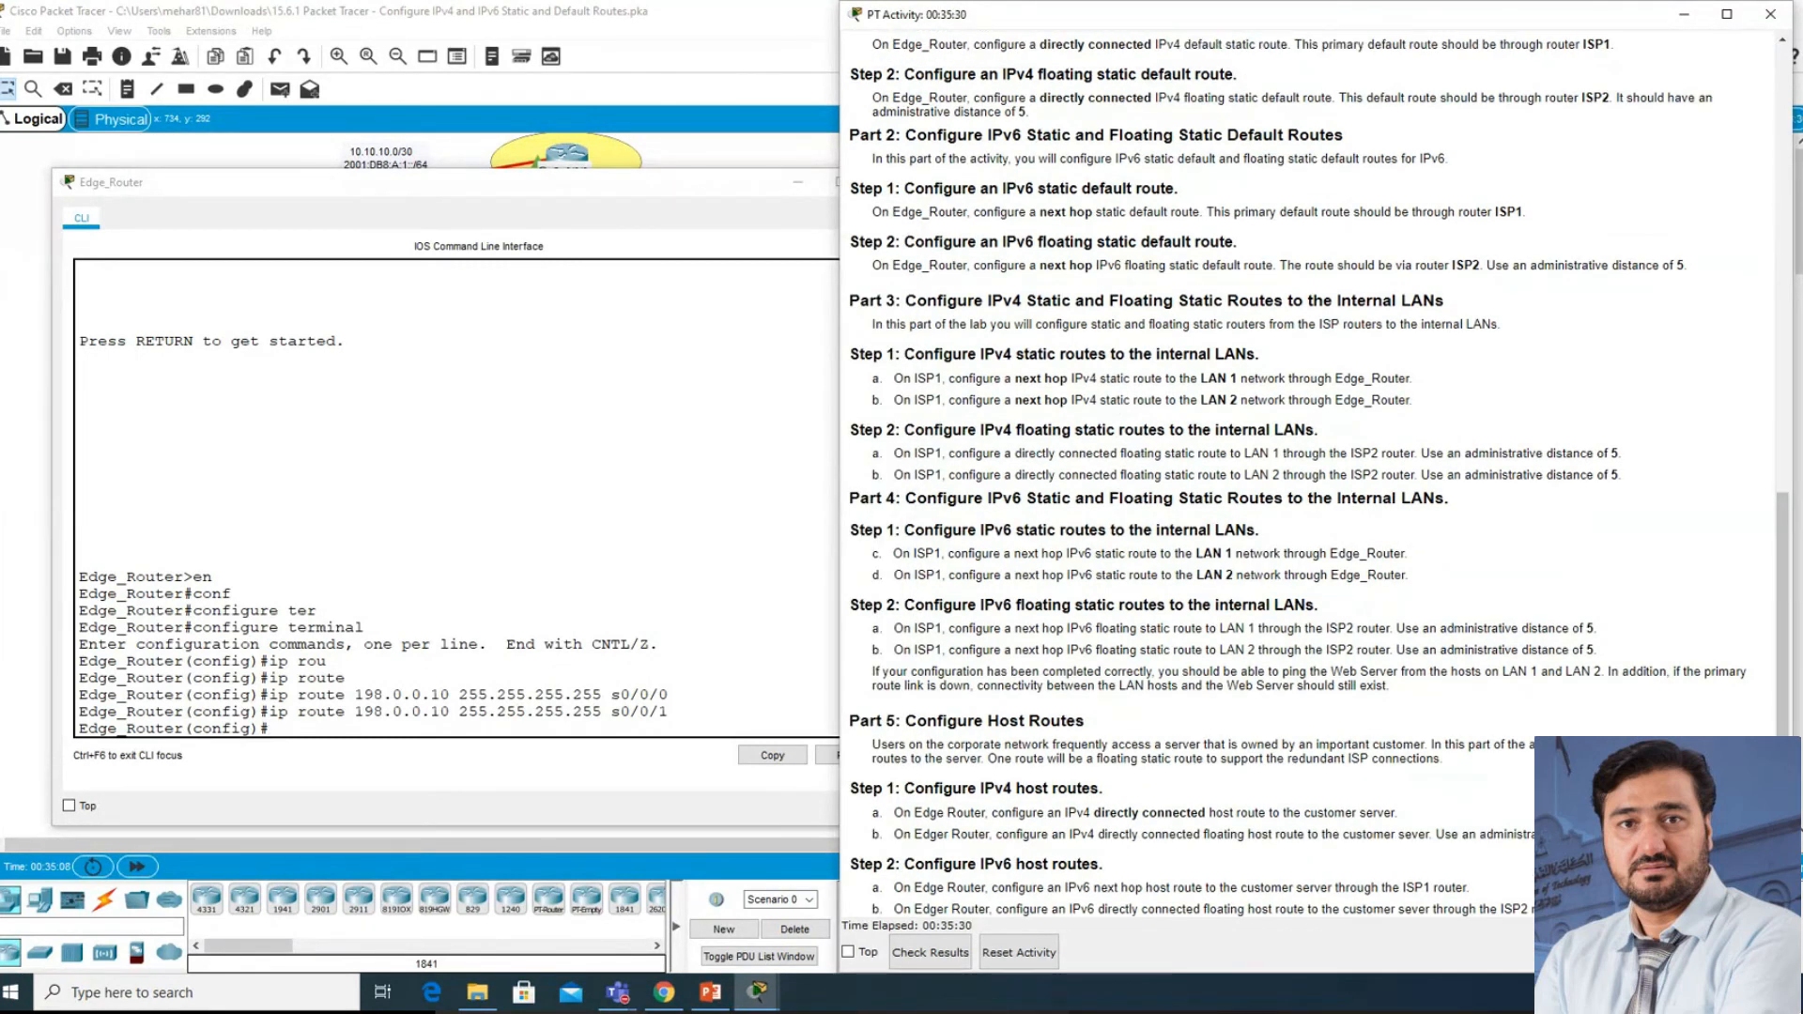
left_click(446, 736)
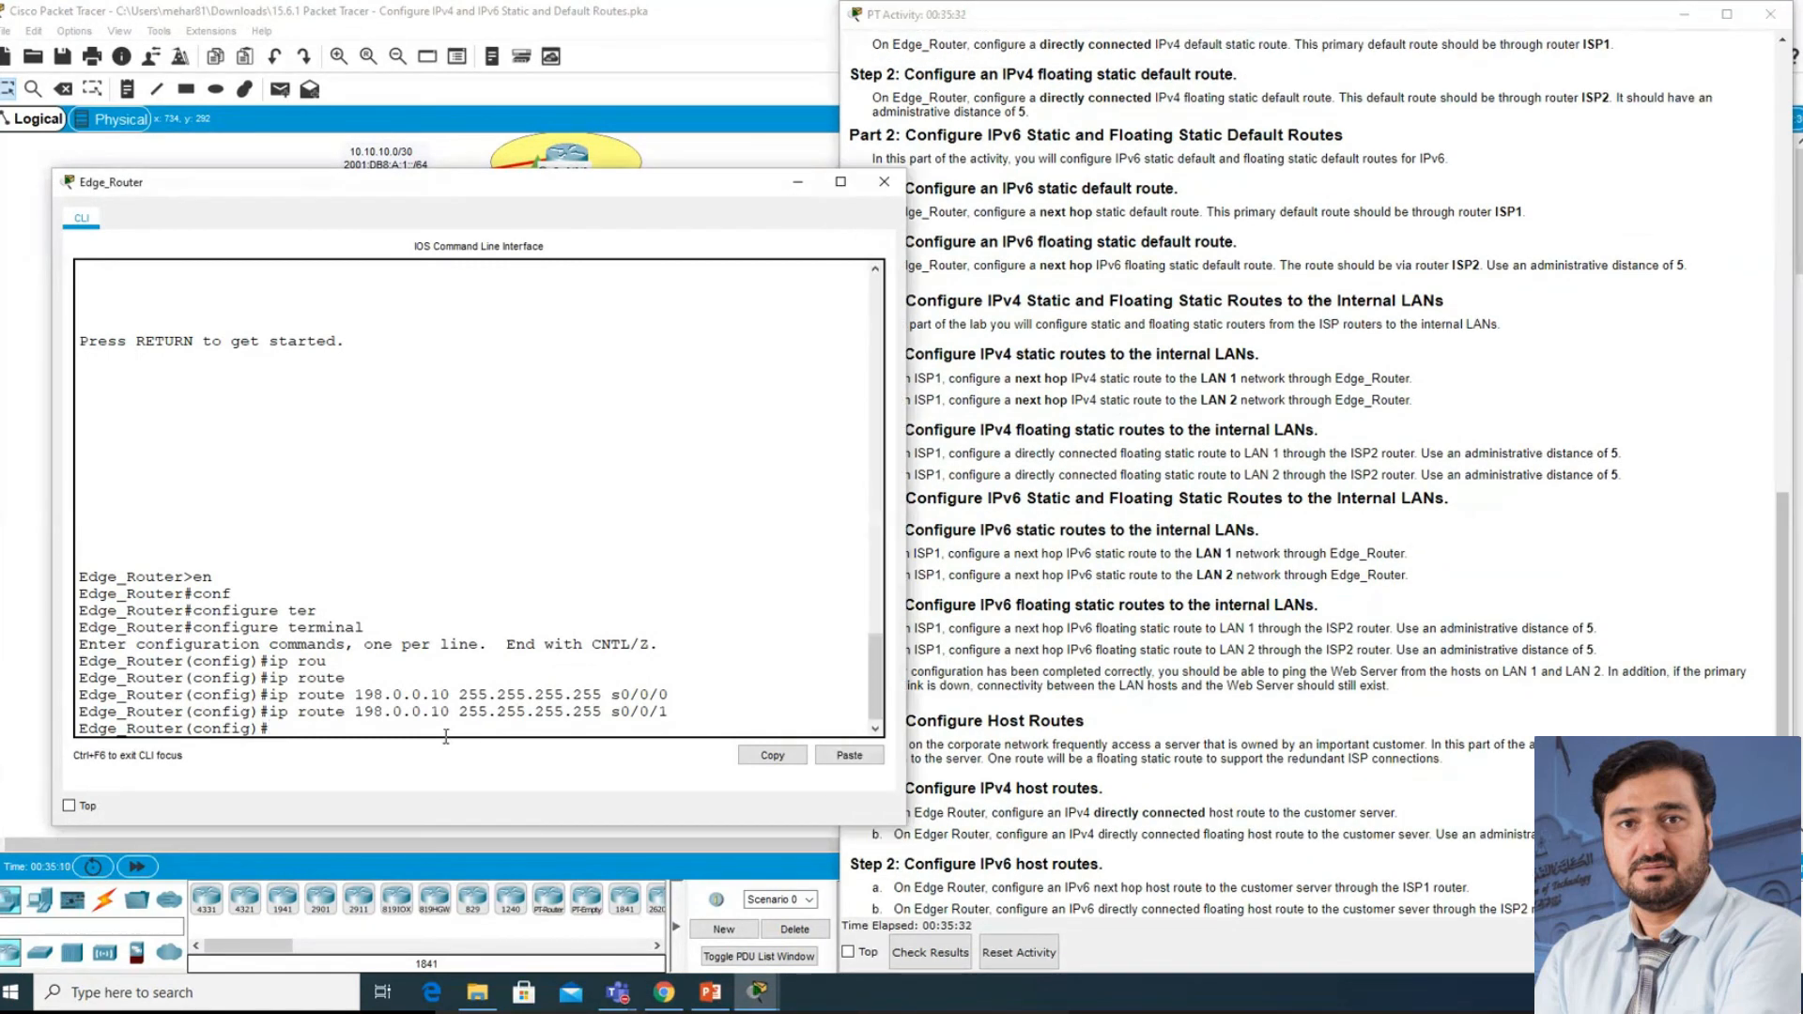
key("Up")
type("5")
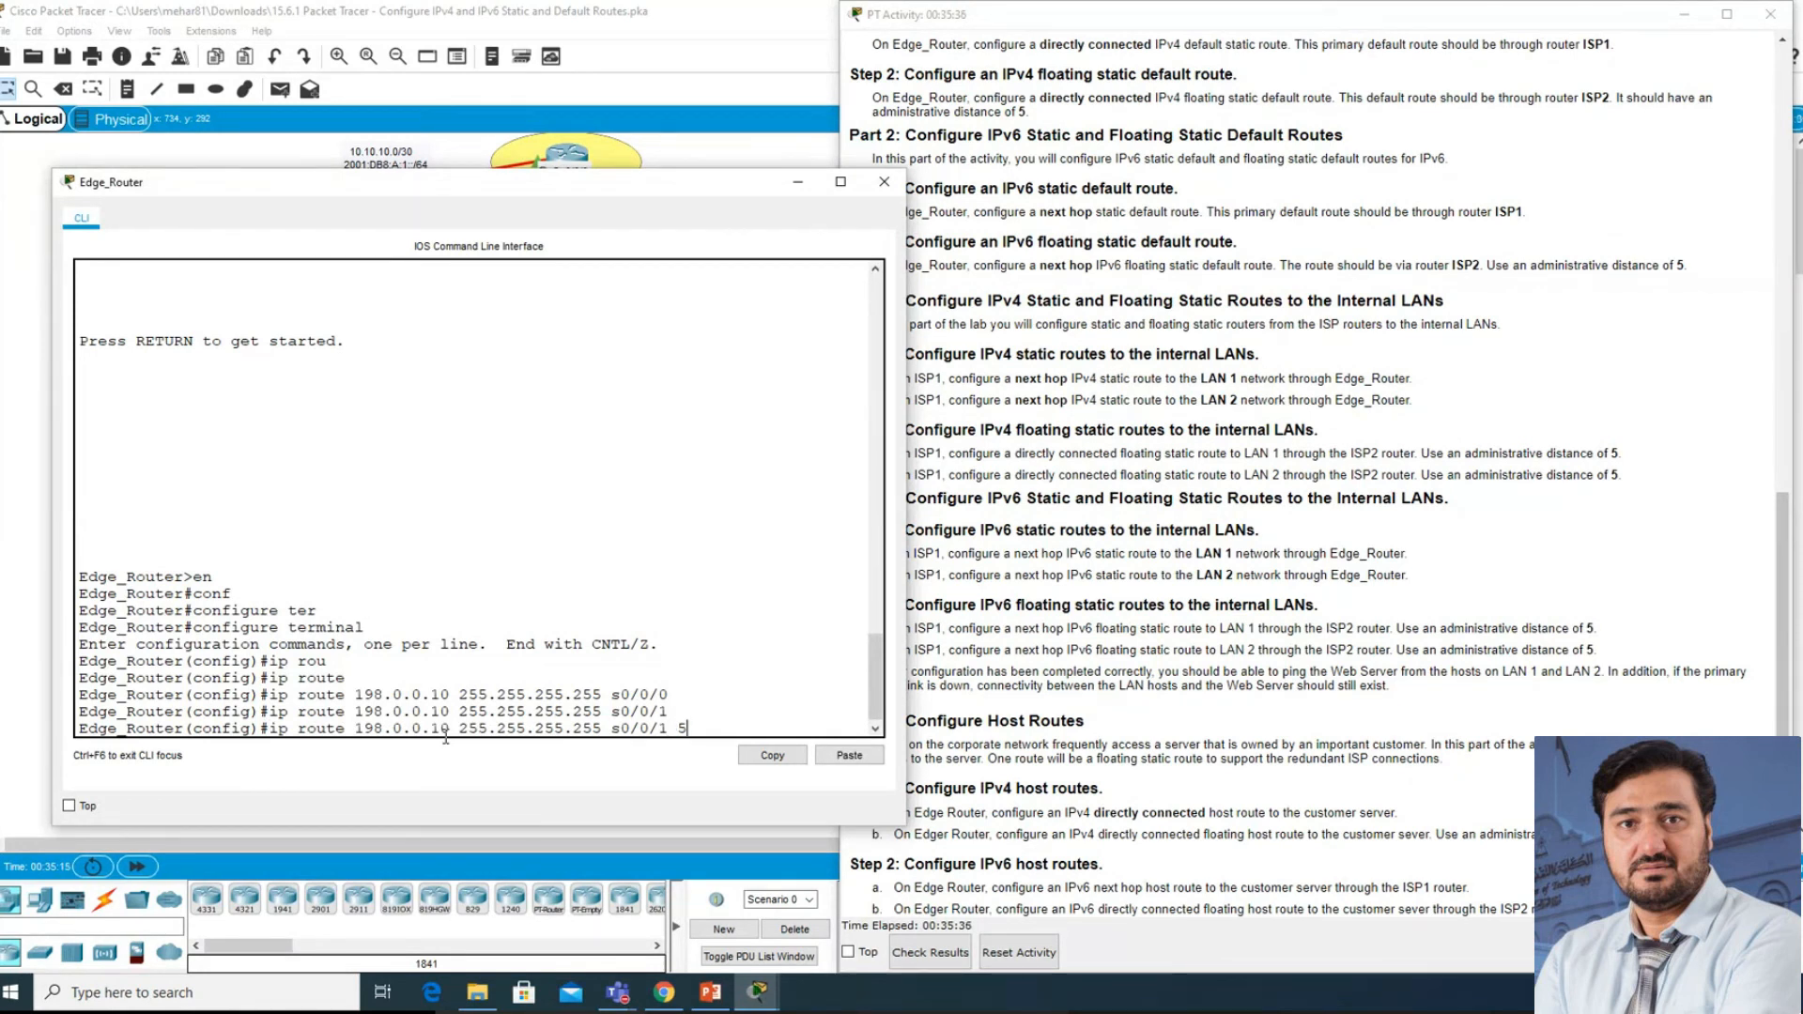
key("Return")
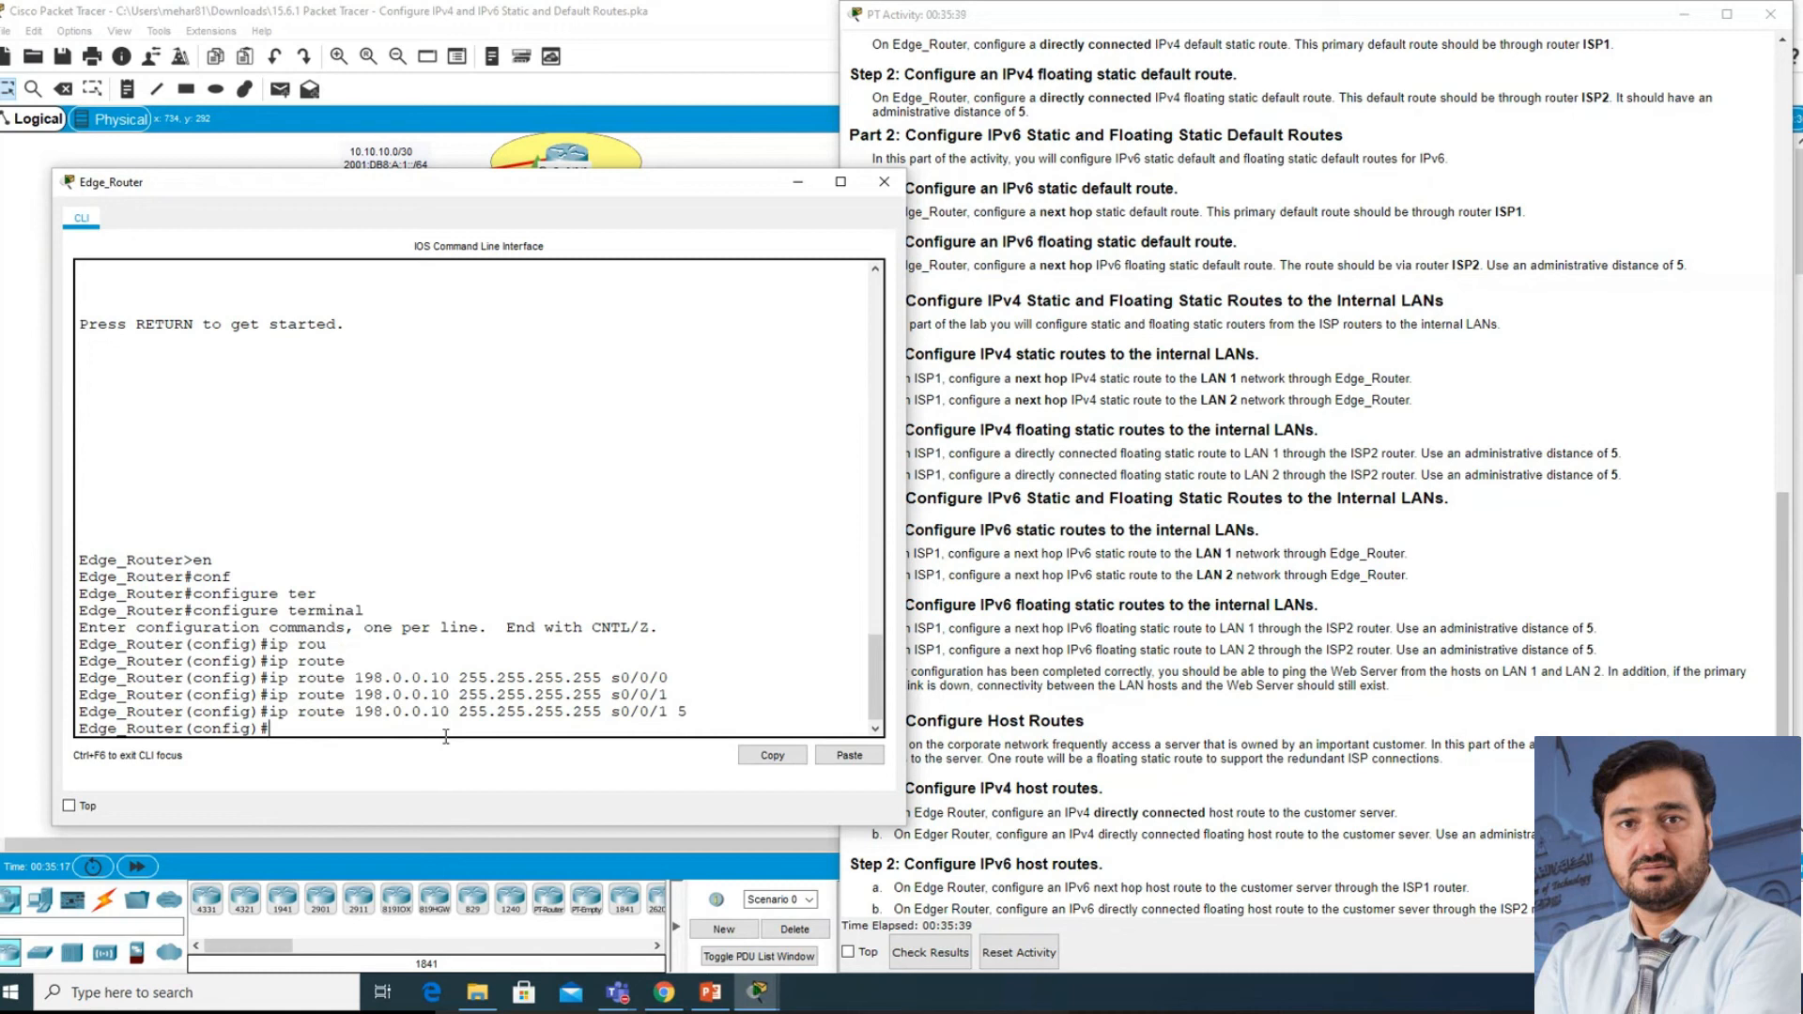
double_click(683, 712)
- Review the Part 5 IPv6 host route requirements, next hop through ISP1 and floating through ISP2, against the topology
left_click_drag(672, 188, 944, 353)
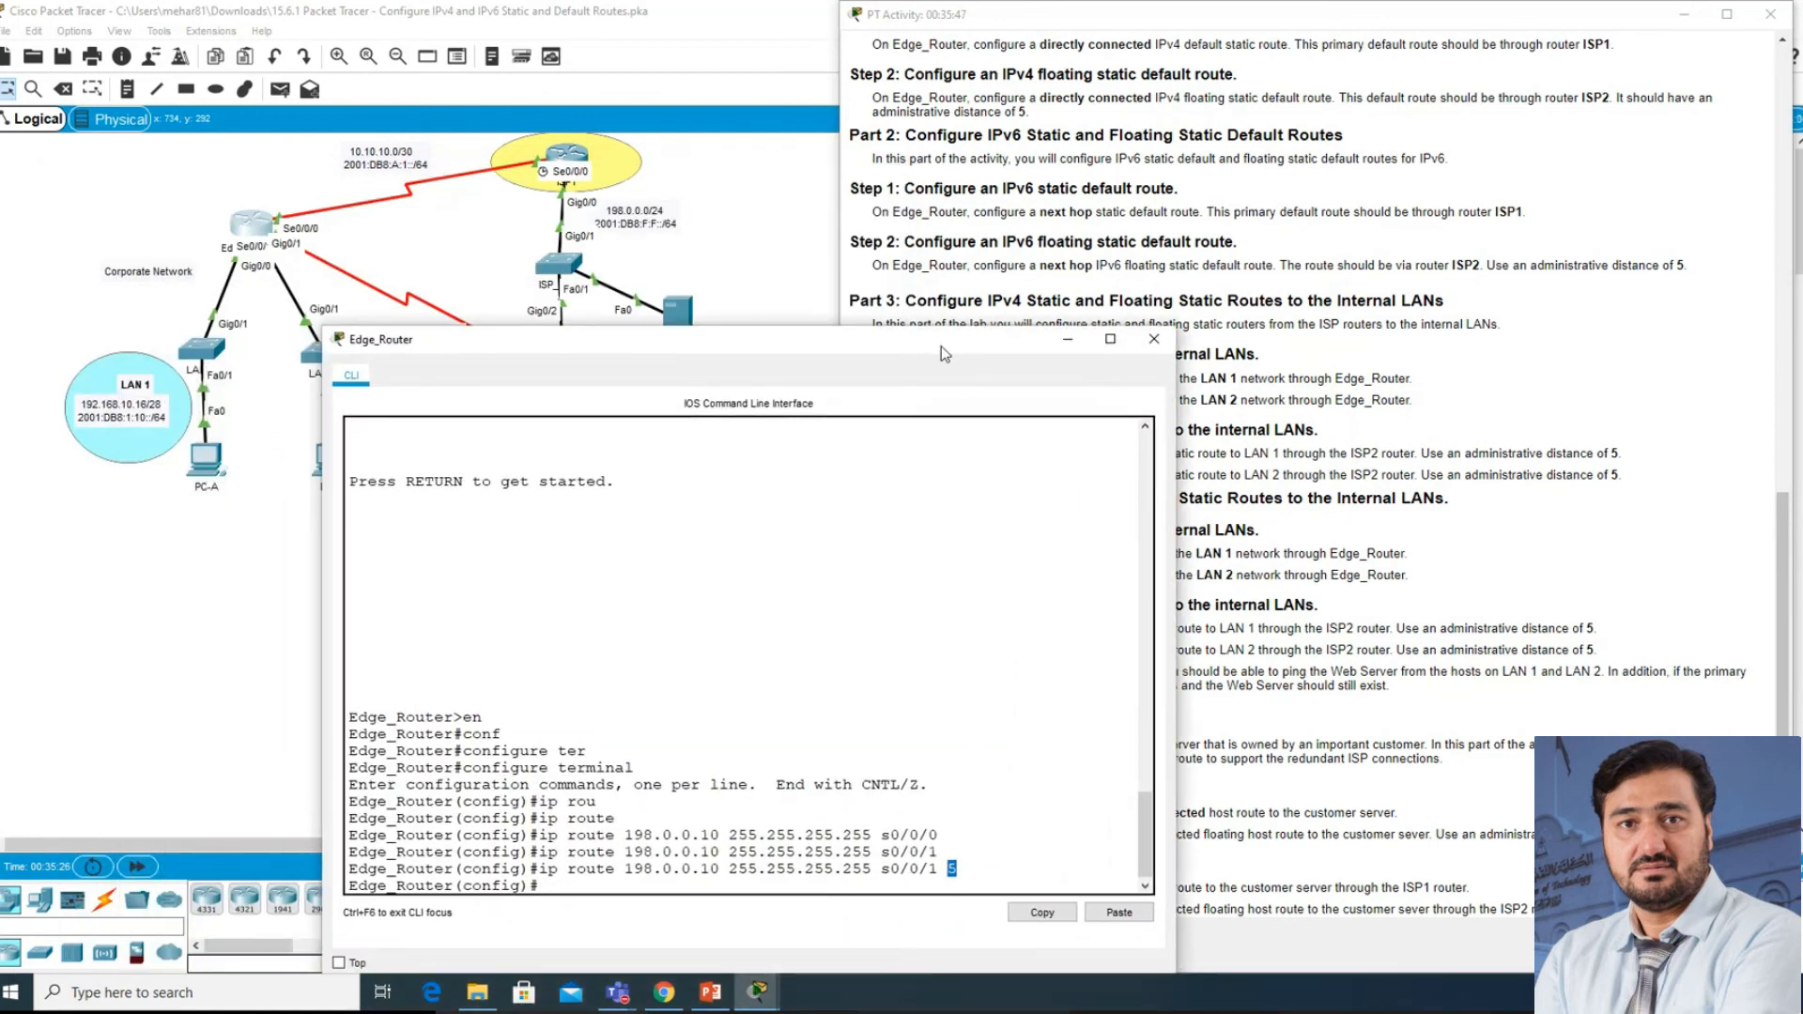
left_click_drag(941, 348, 854, 330)
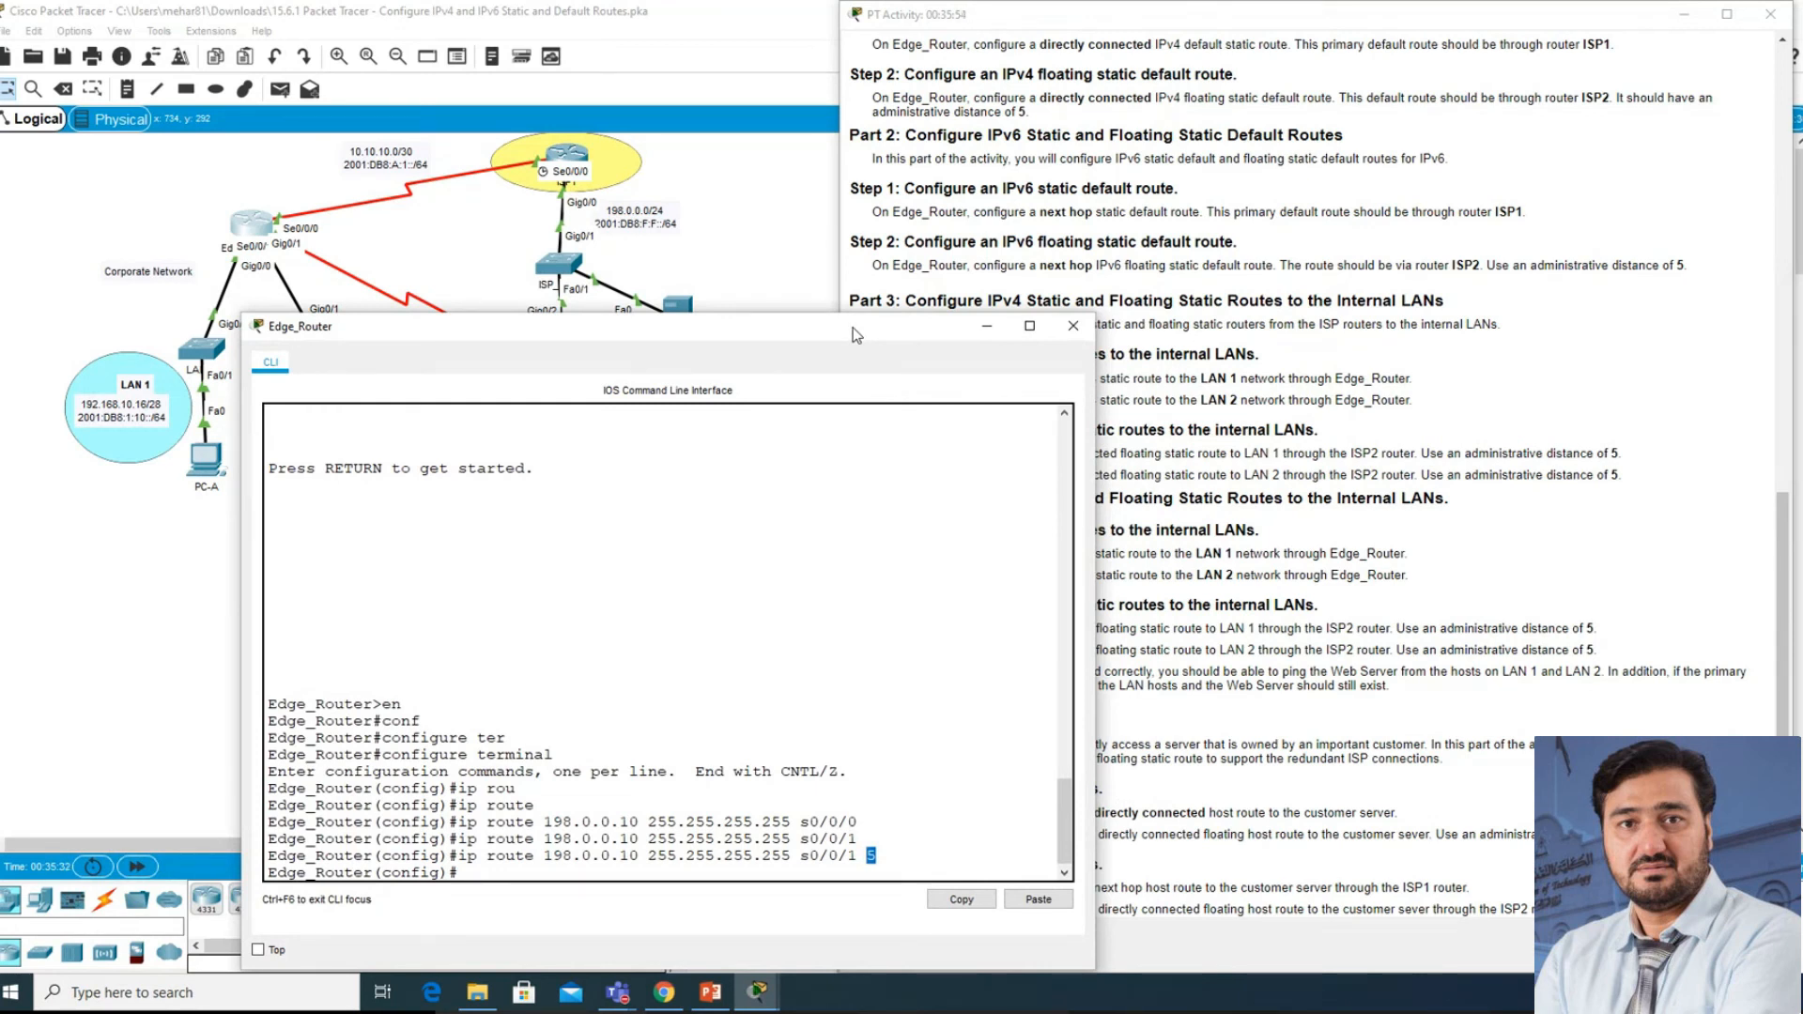
left_click(1223, 443)
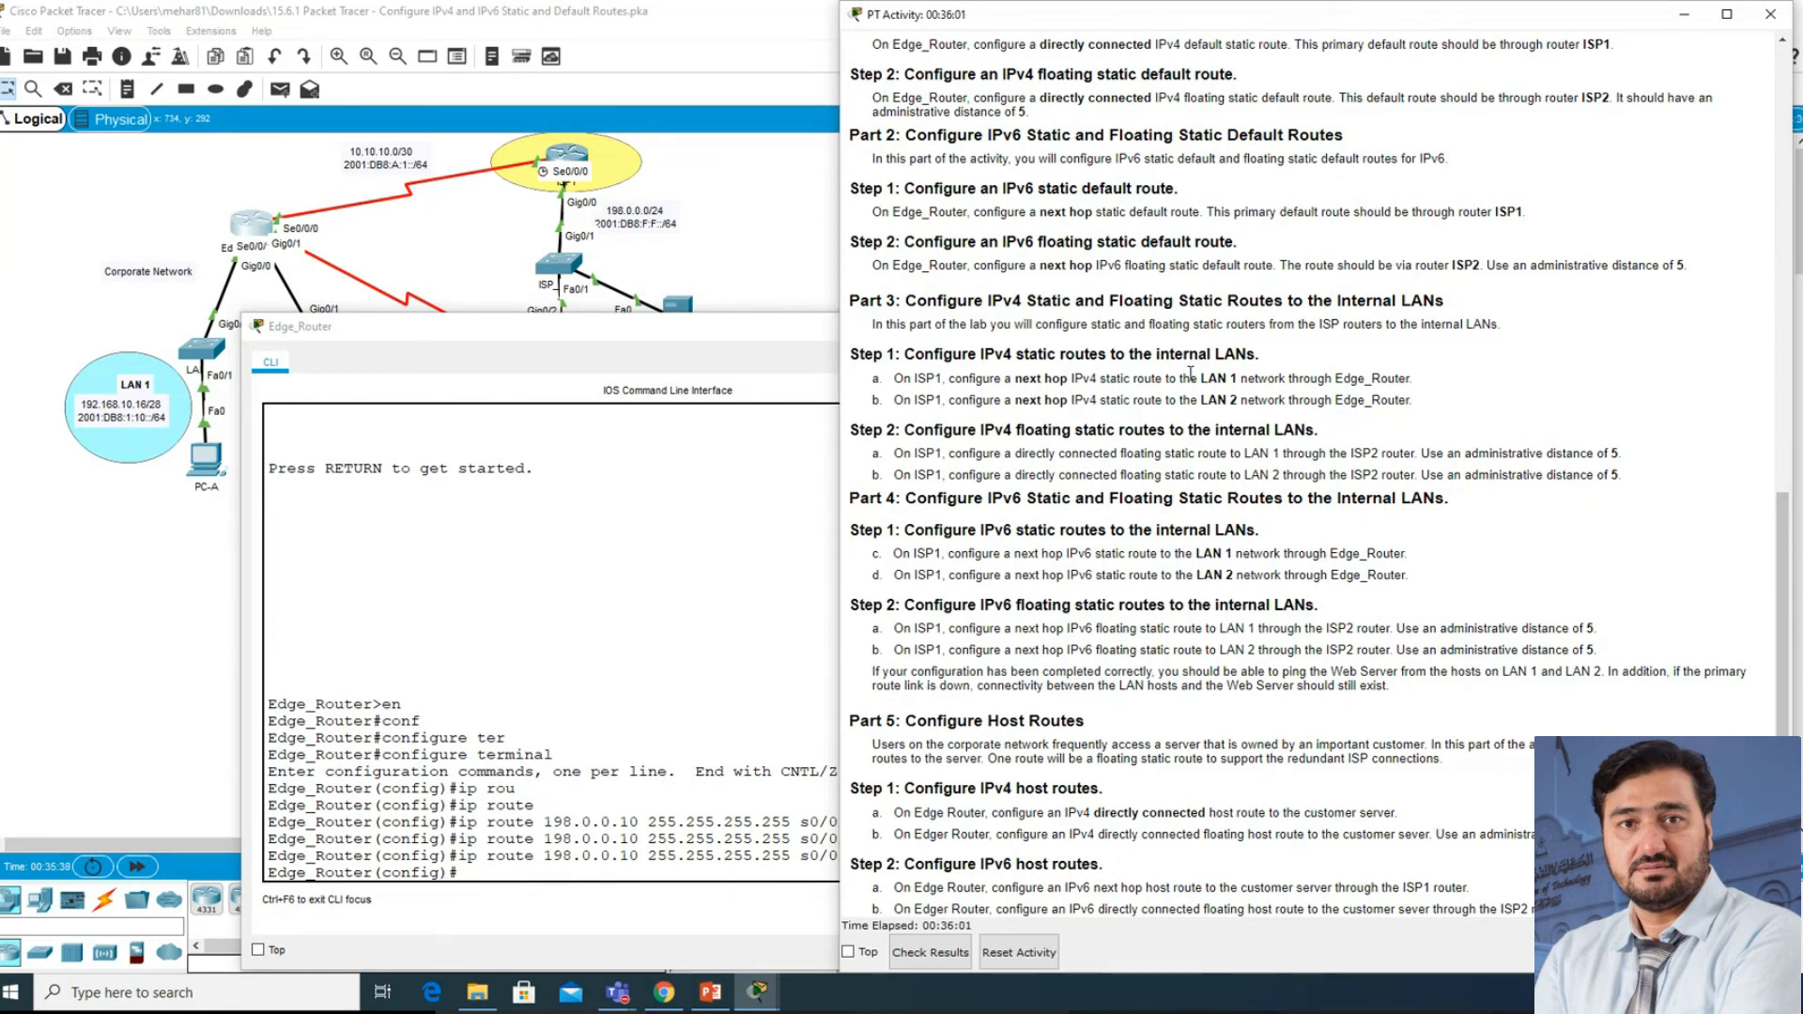
scroll(1063, 787, "down", 1)
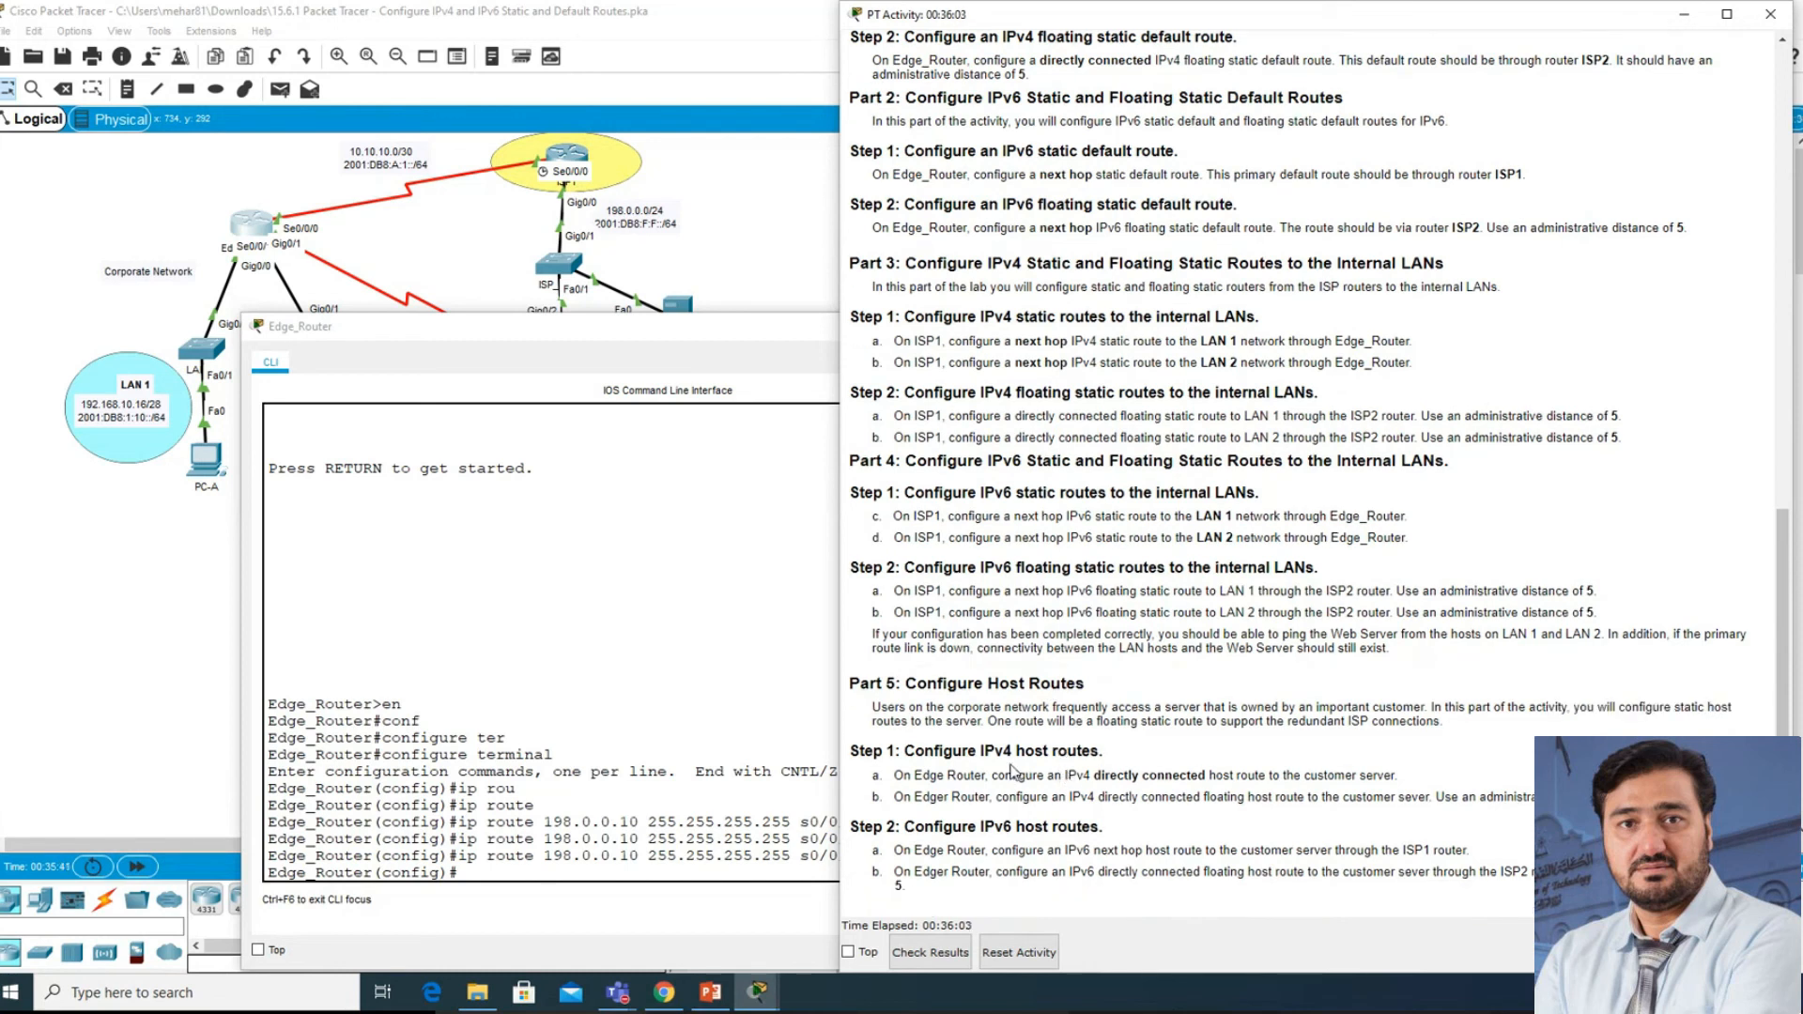
left_click_drag(906, 826, 1105, 828)
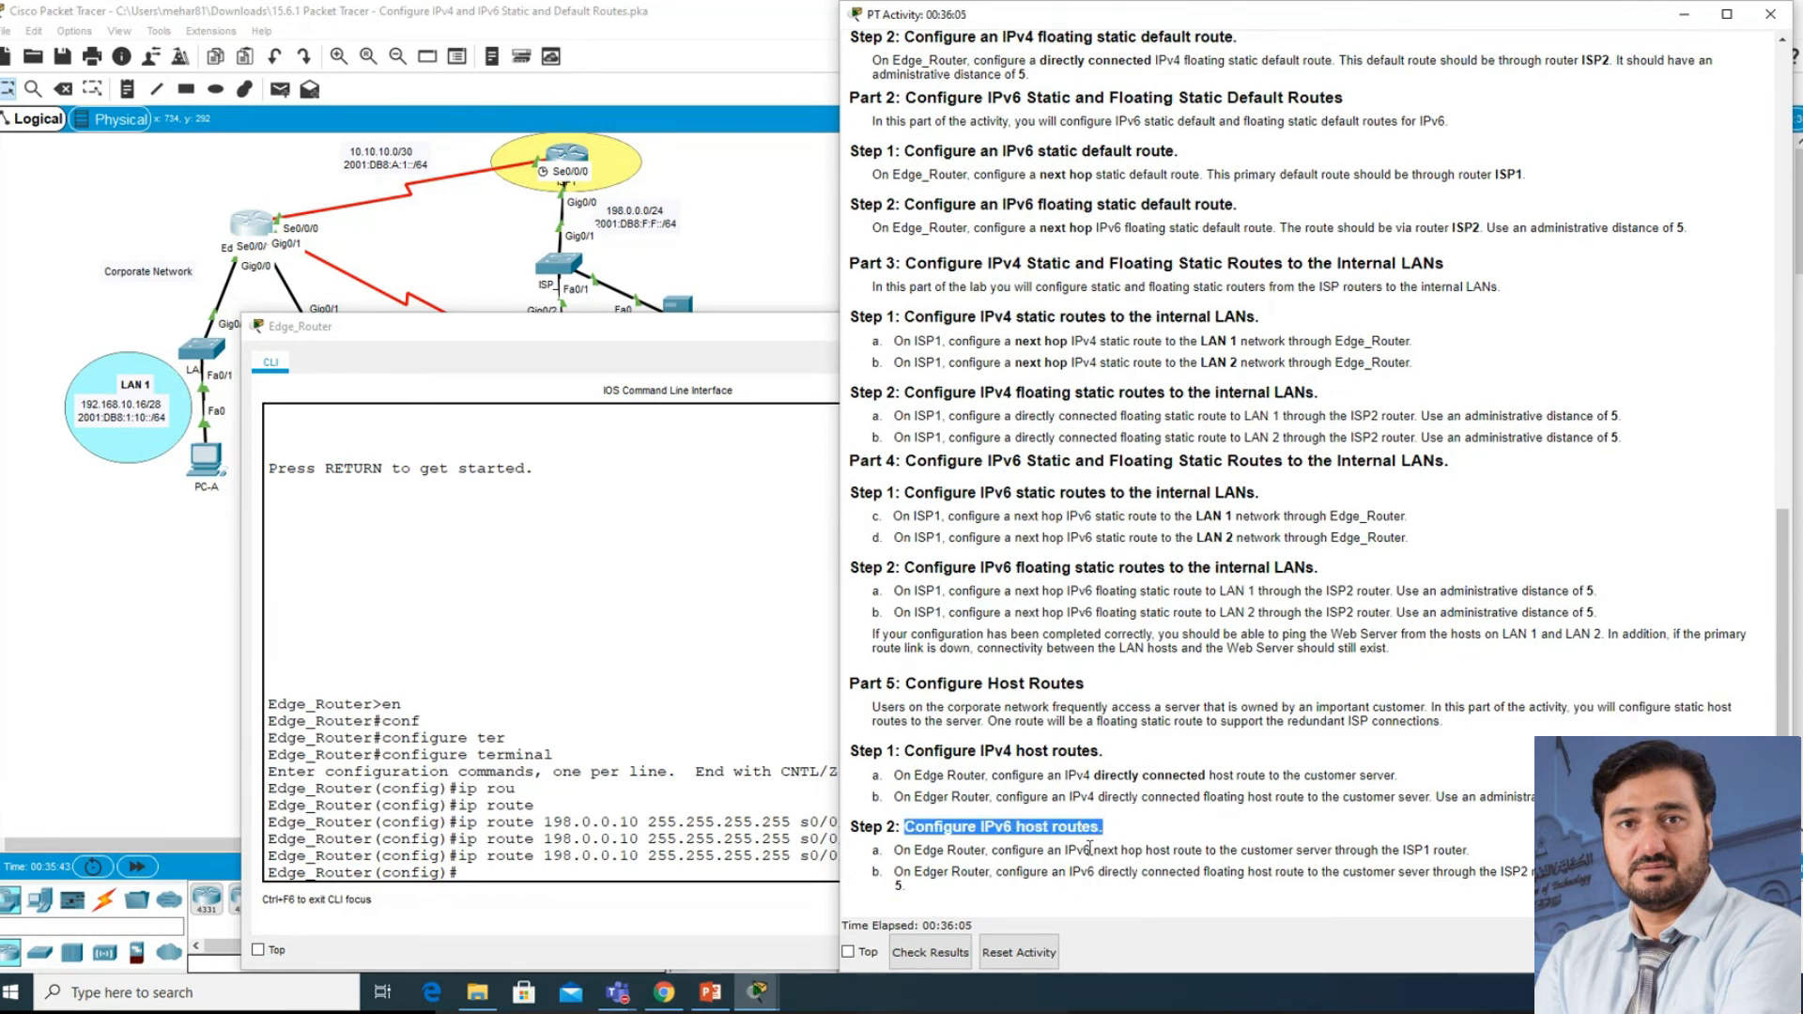
left_click_drag(902, 851, 1471, 854)
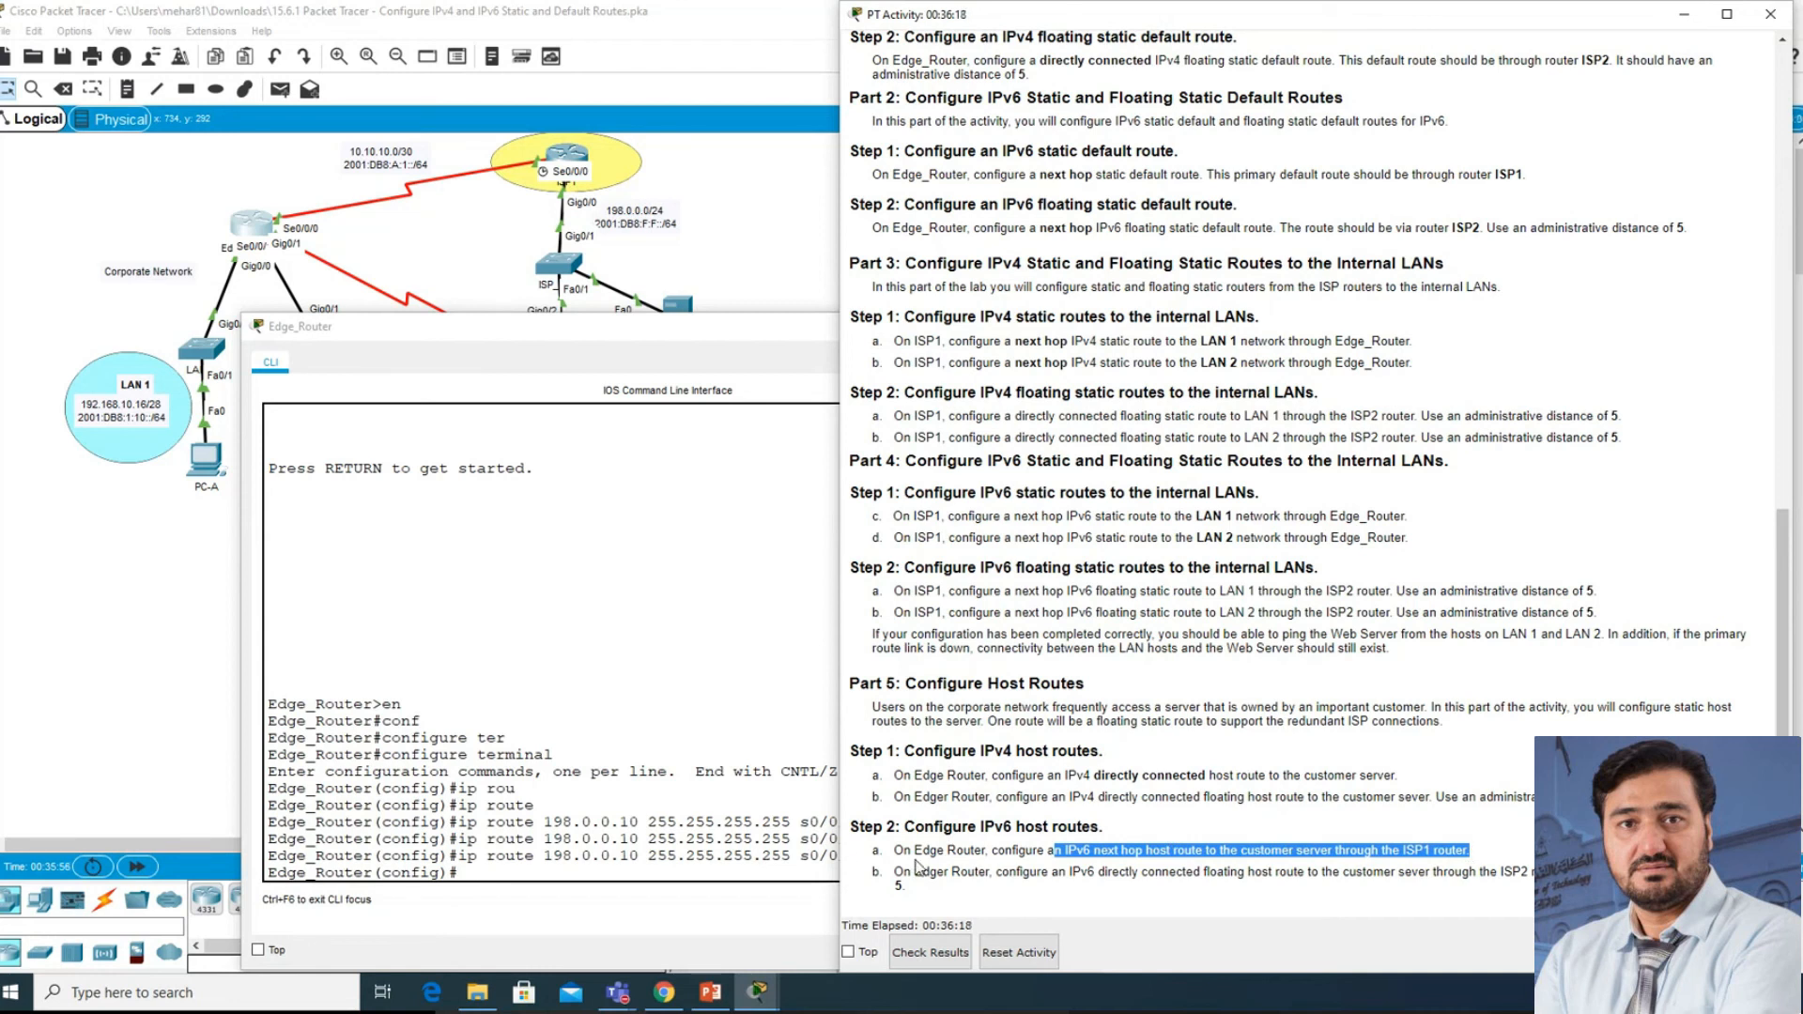
left_click_drag(482, 329, 457, 443)
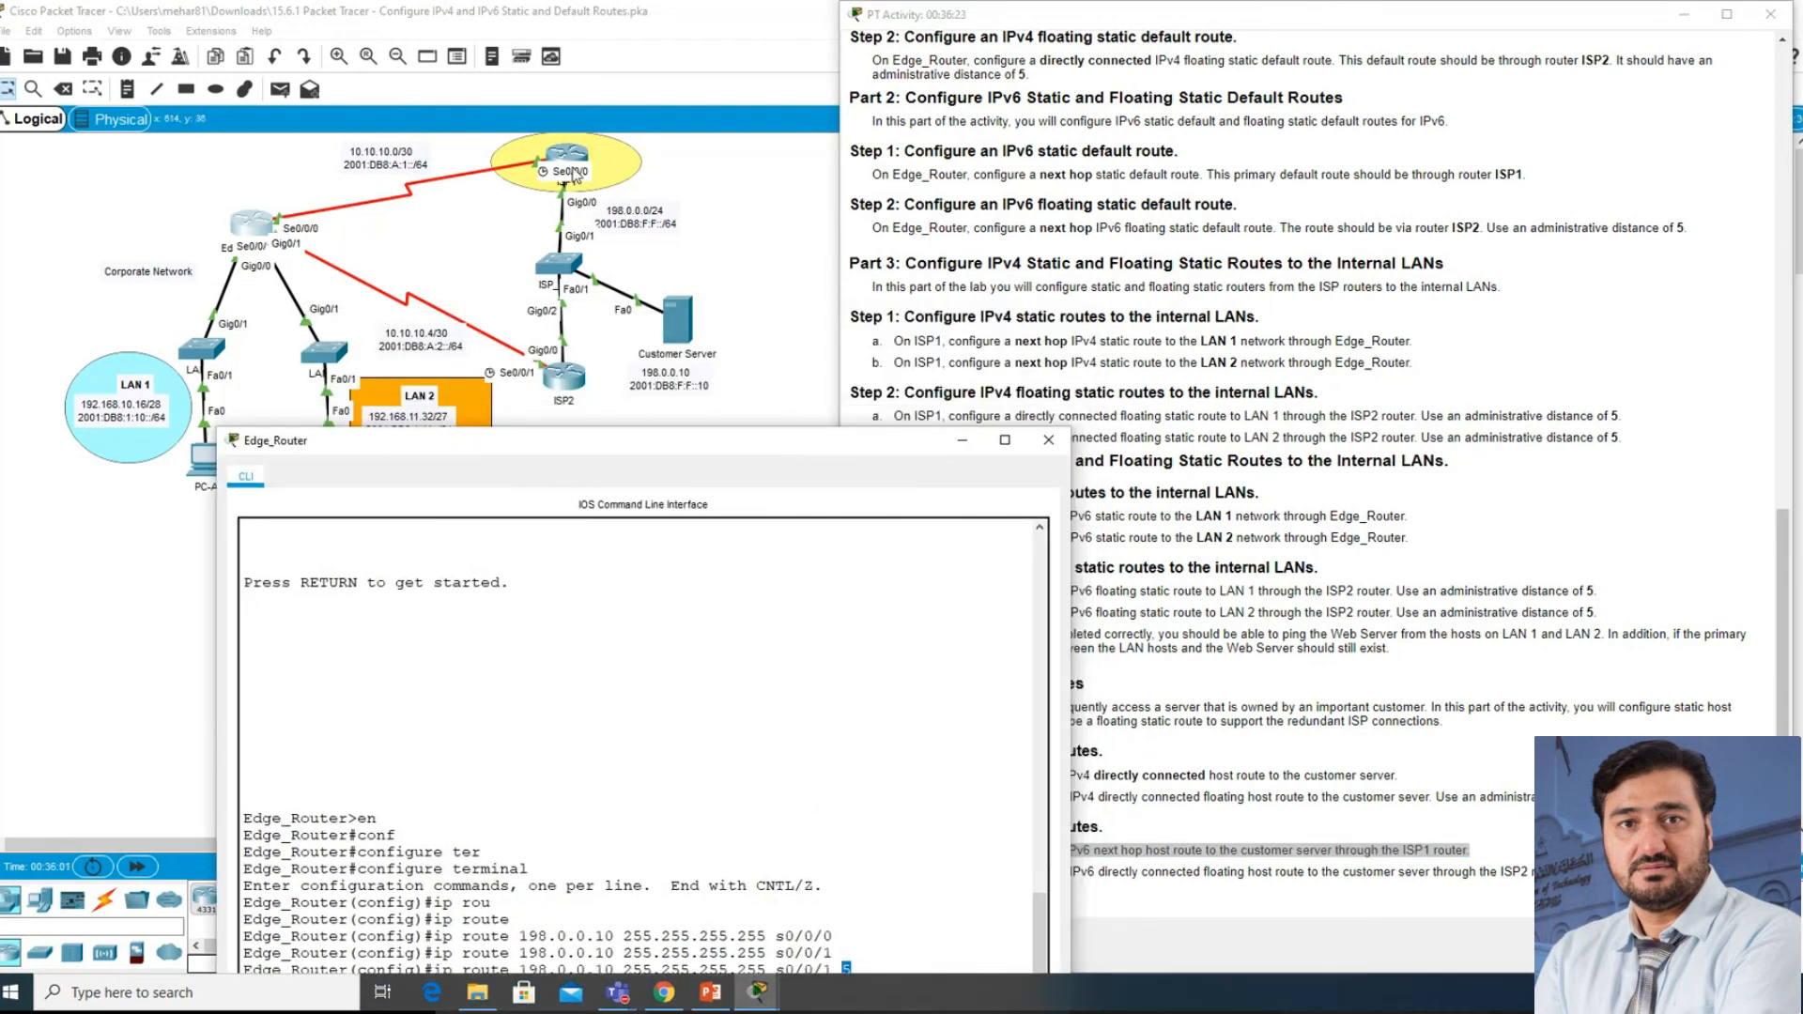
left_click(1463, 873)
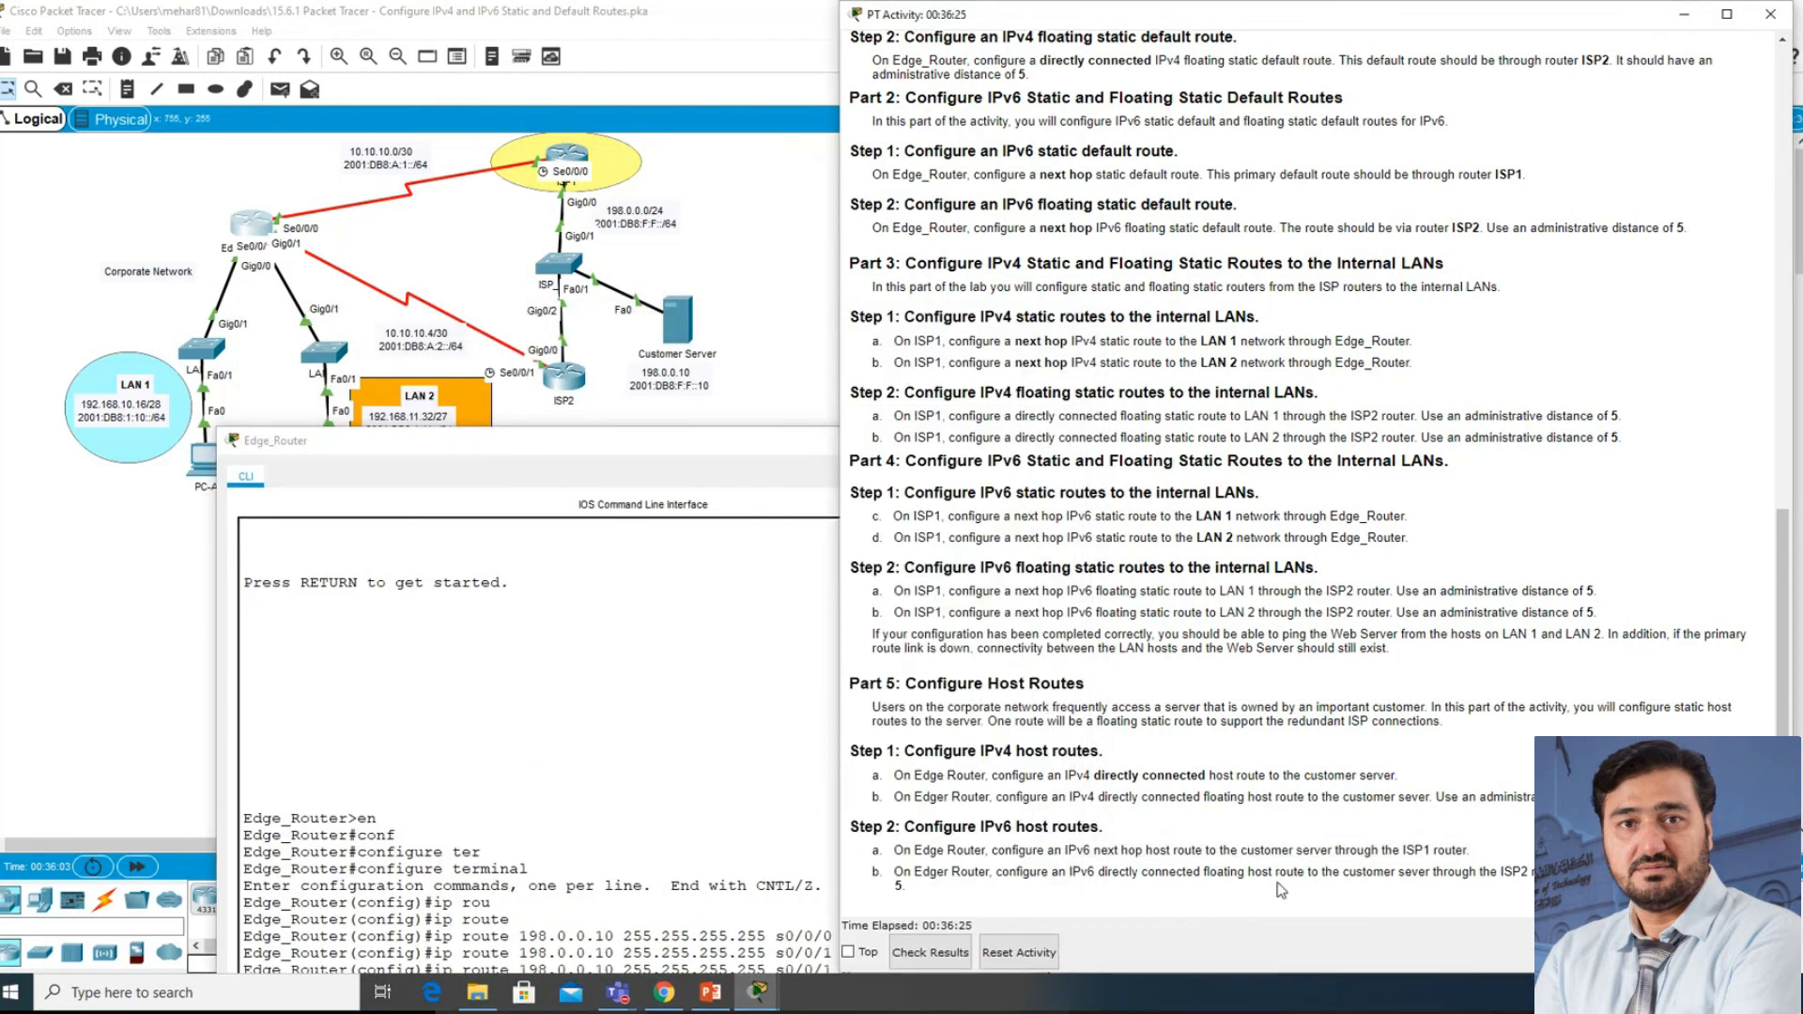
left_click_drag(1081, 872, 1349, 872)
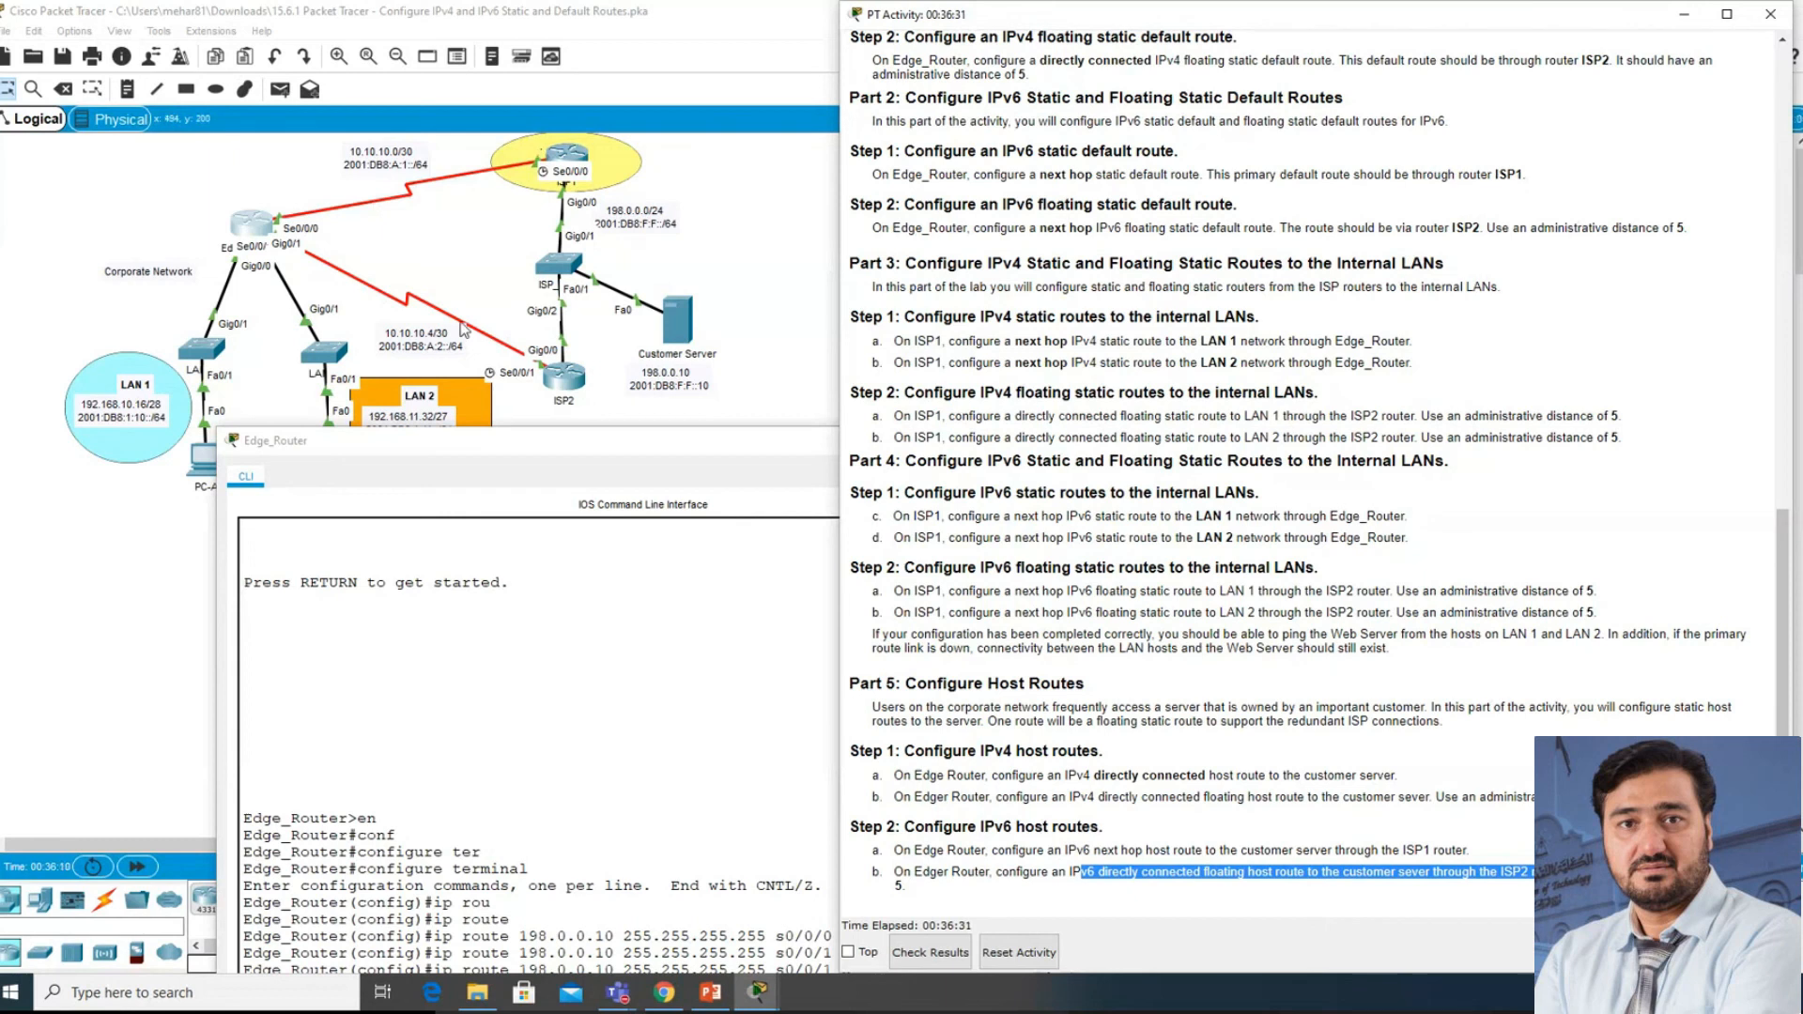
left_click(469, 457)
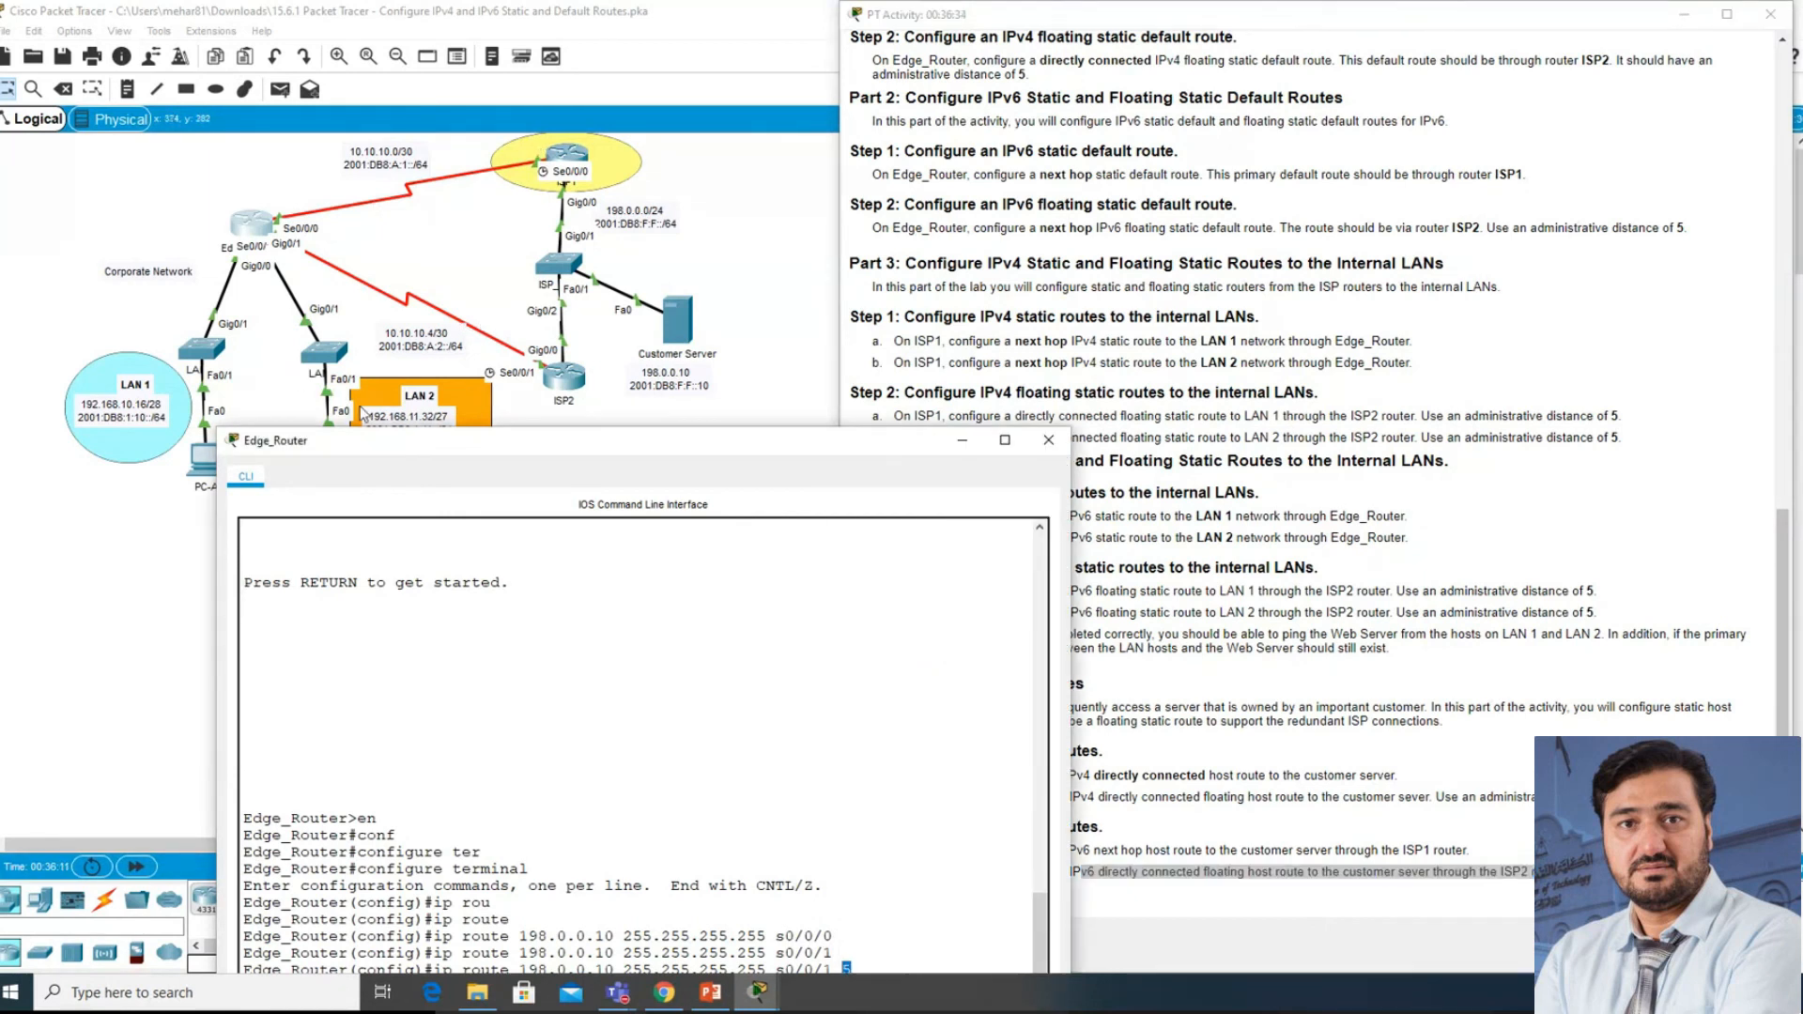
left_click(1153, 839)
left_click_drag(1101, 852, 1182, 852)
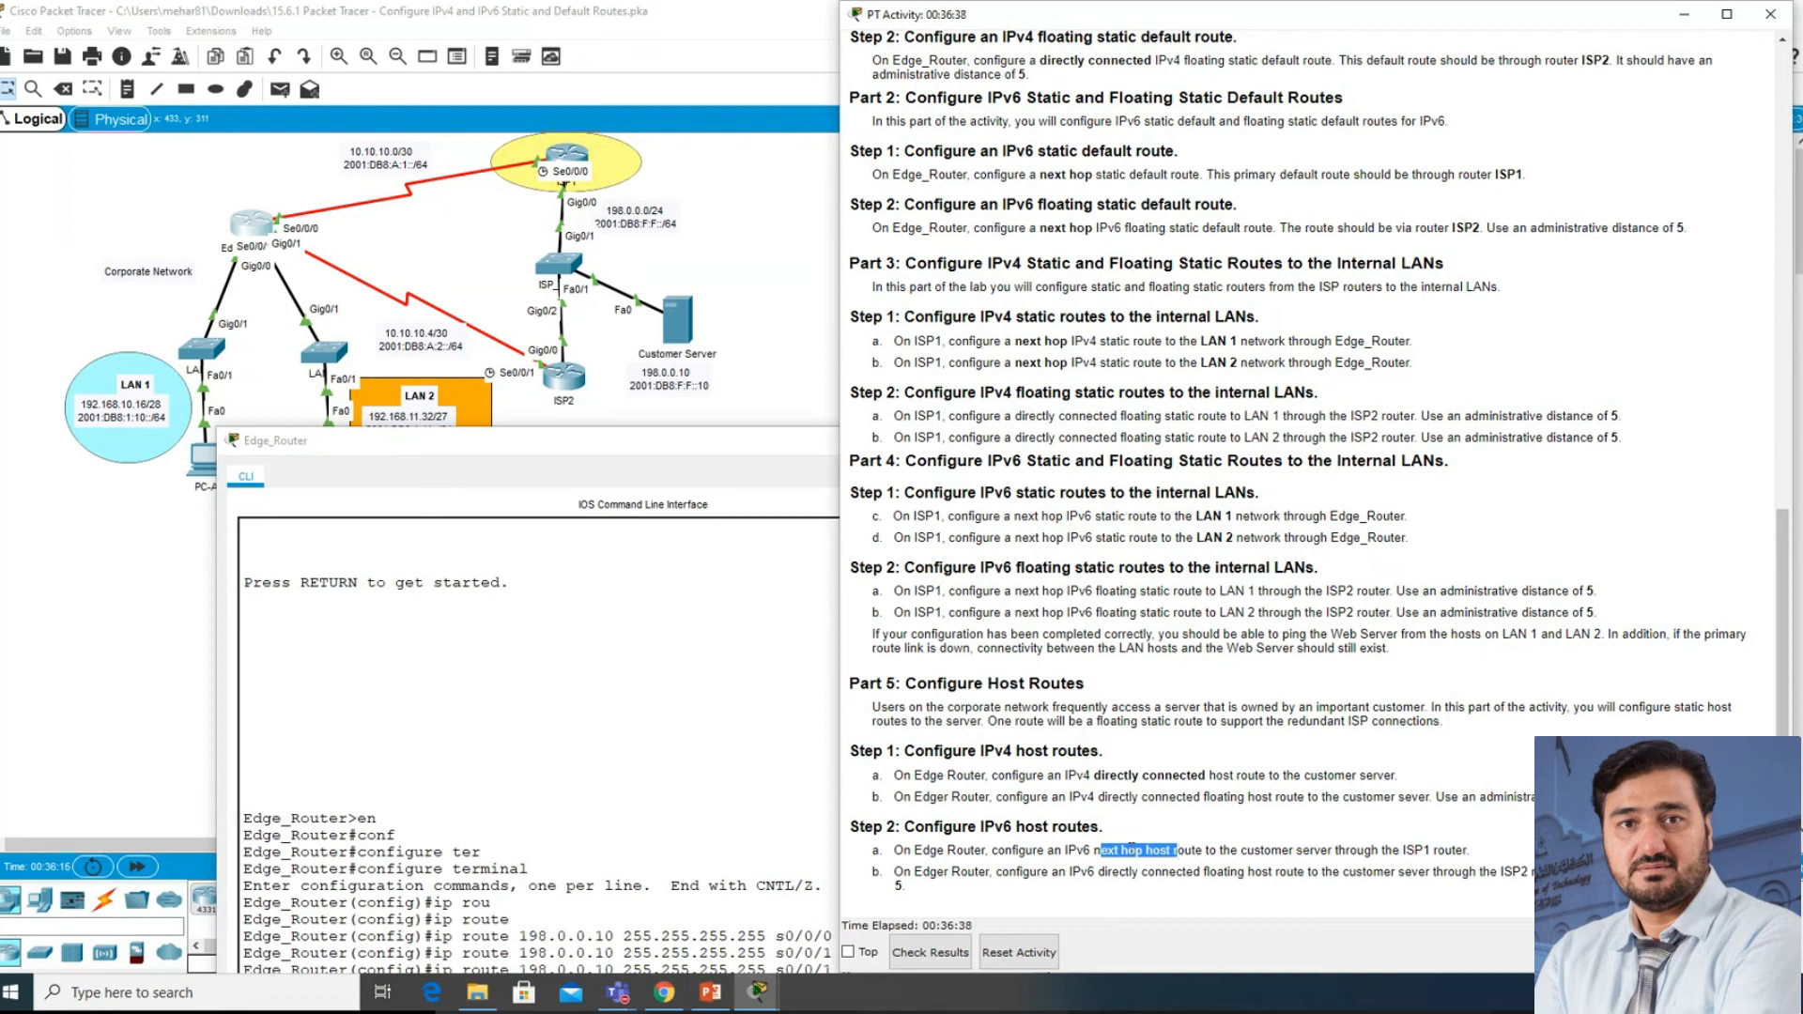
left_click(1131, 849)
- Return to Edge_Router's command line and begin an ipv6 route command
left_click_drag(403, 448, 170, 221)
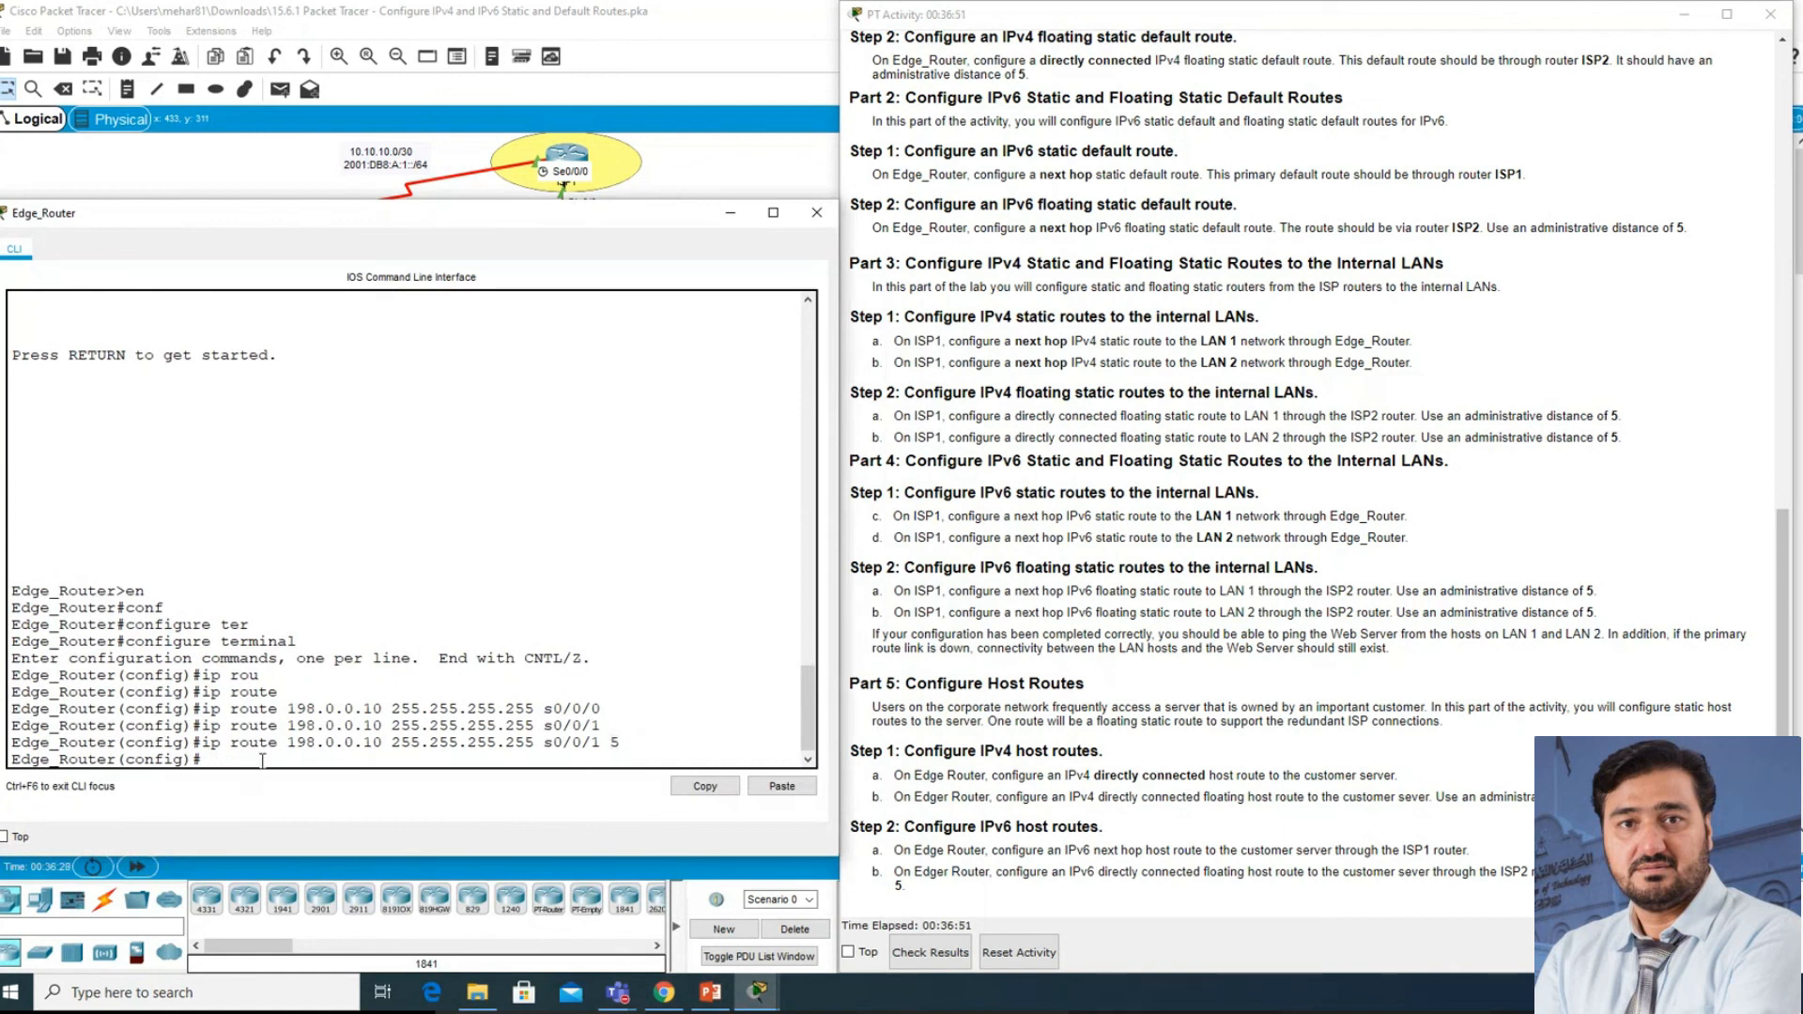
type("ipv5")
type("6")
type(" route")
- Look up the Customer Server's IPv6 address in its topology label and its IP configuration
left_click(691, 166)
double_click(687, 386)
left_click_drag(722, 384, 629, 389)
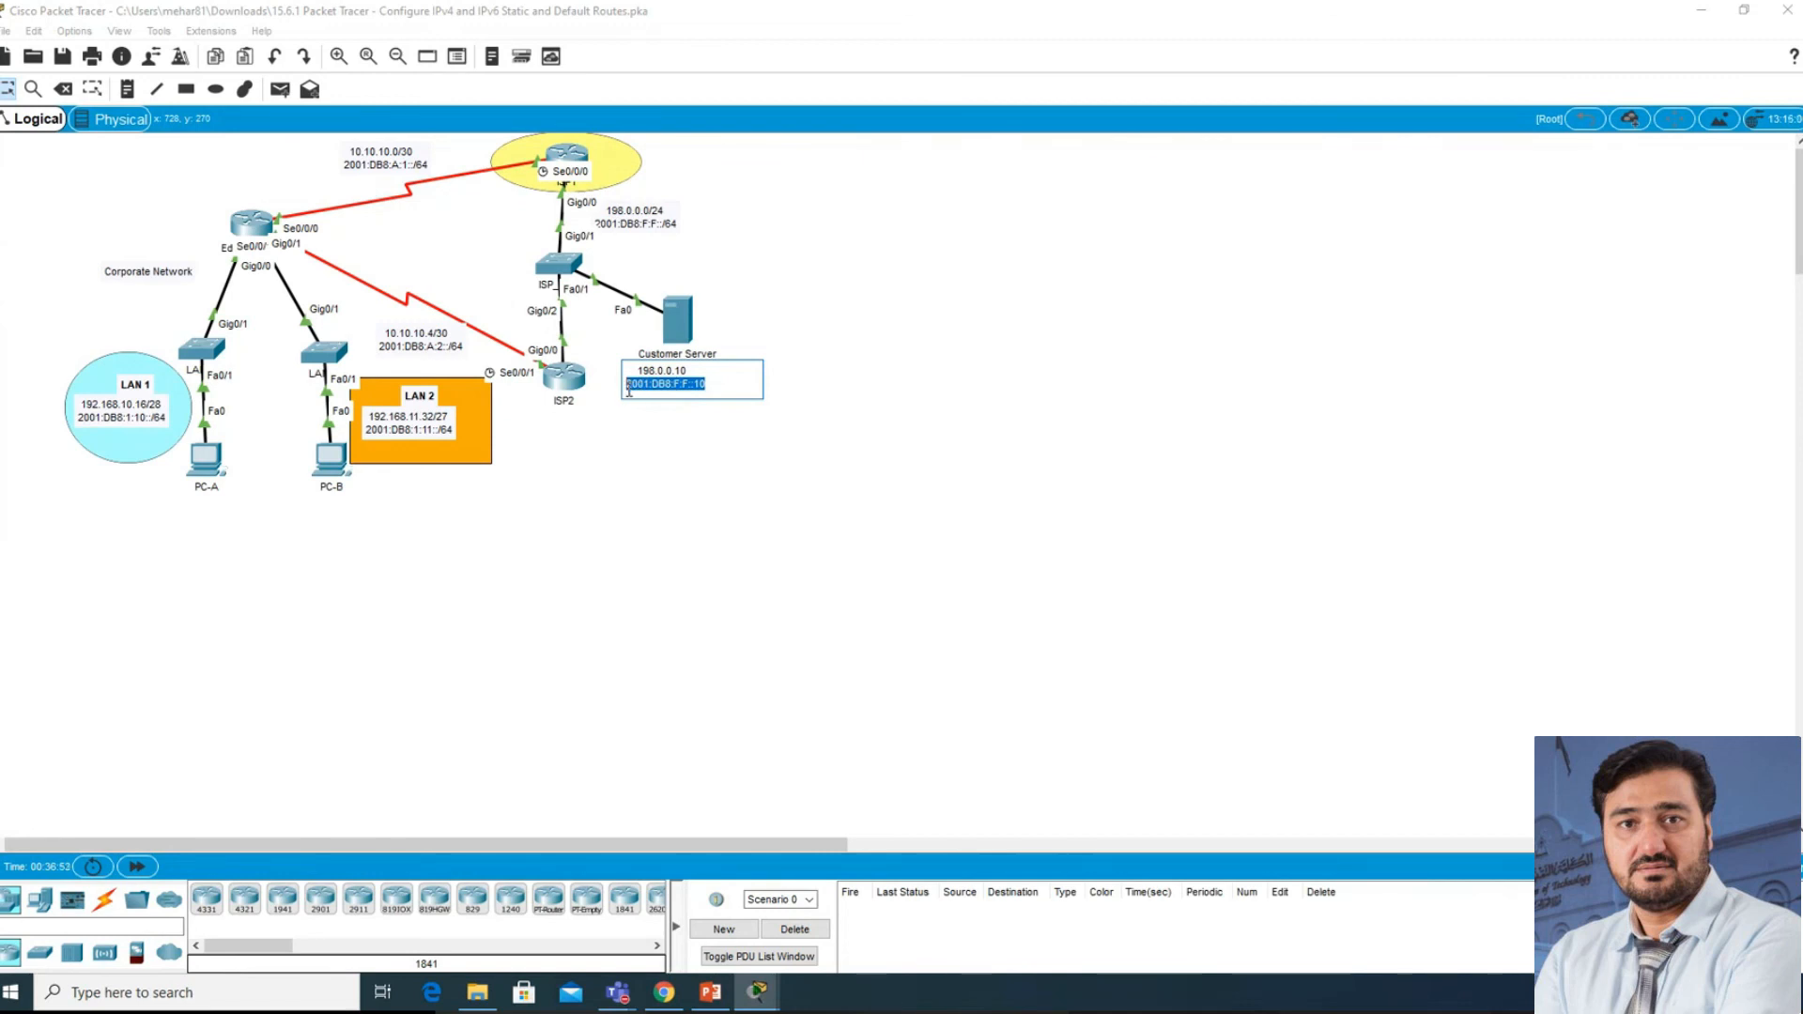
left_click(684, 340)
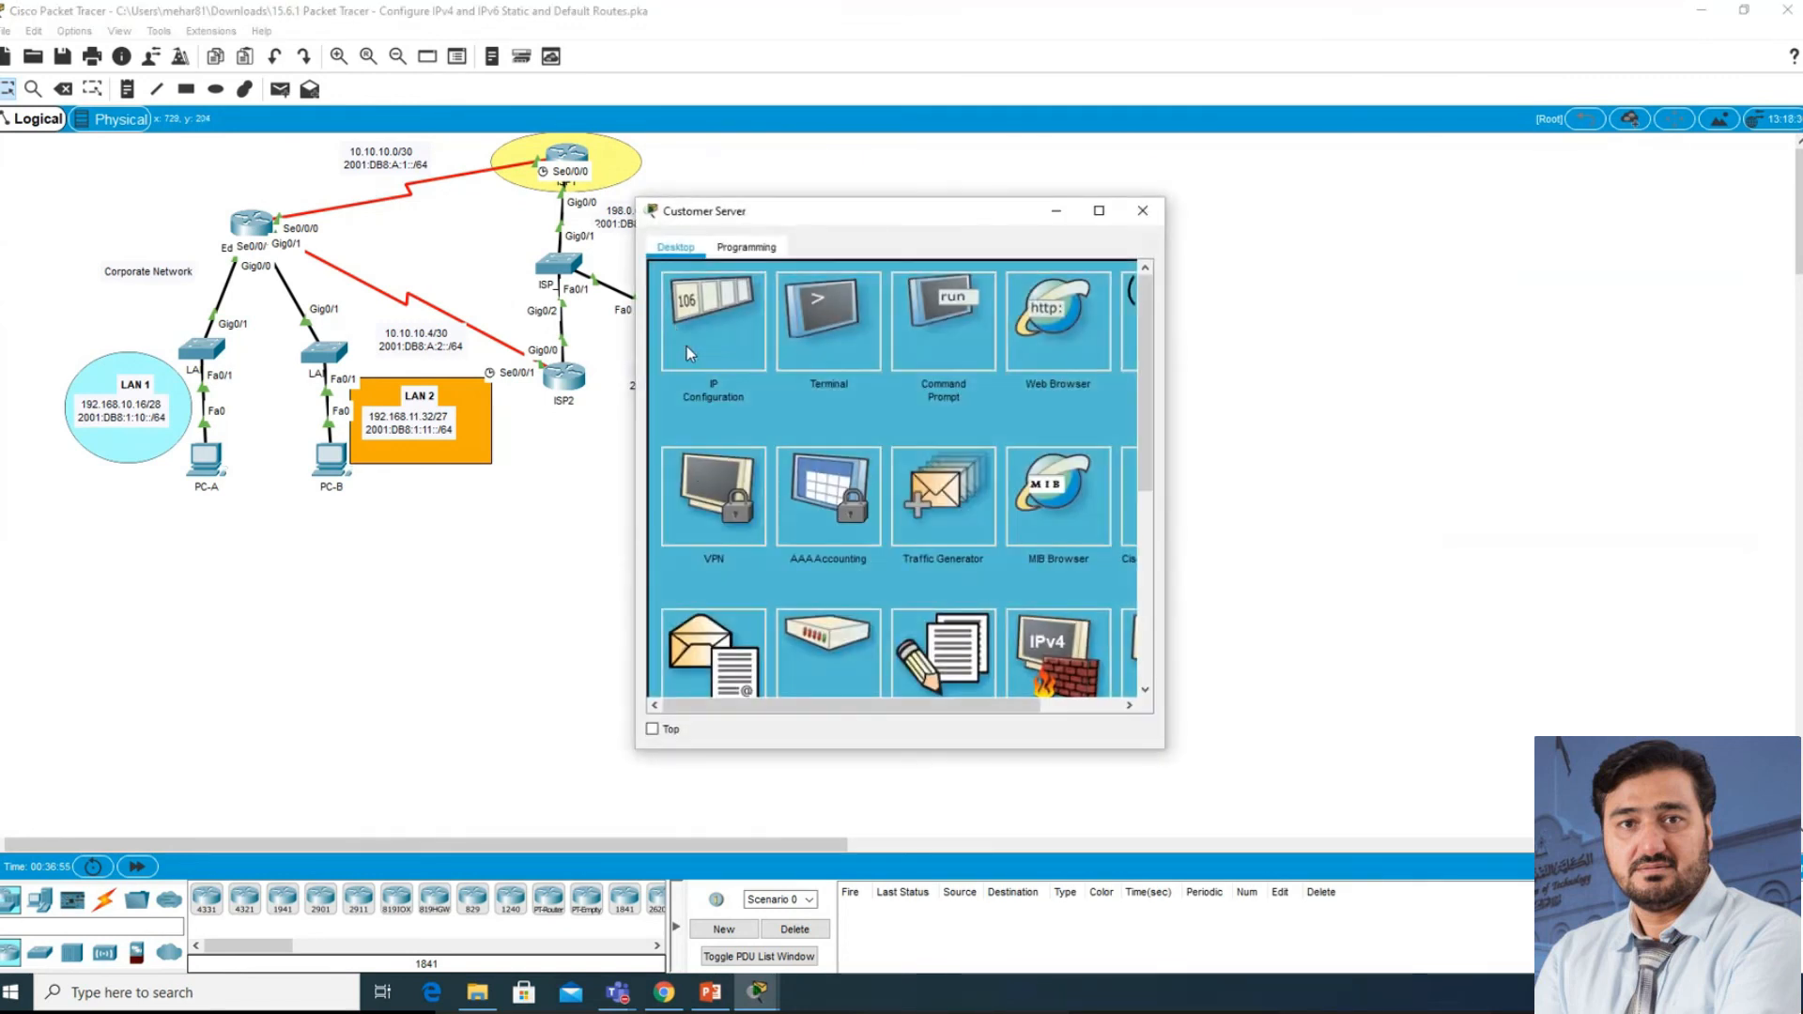
left_click(749, 324)
left_click_drag(917, 503, 793, 505)
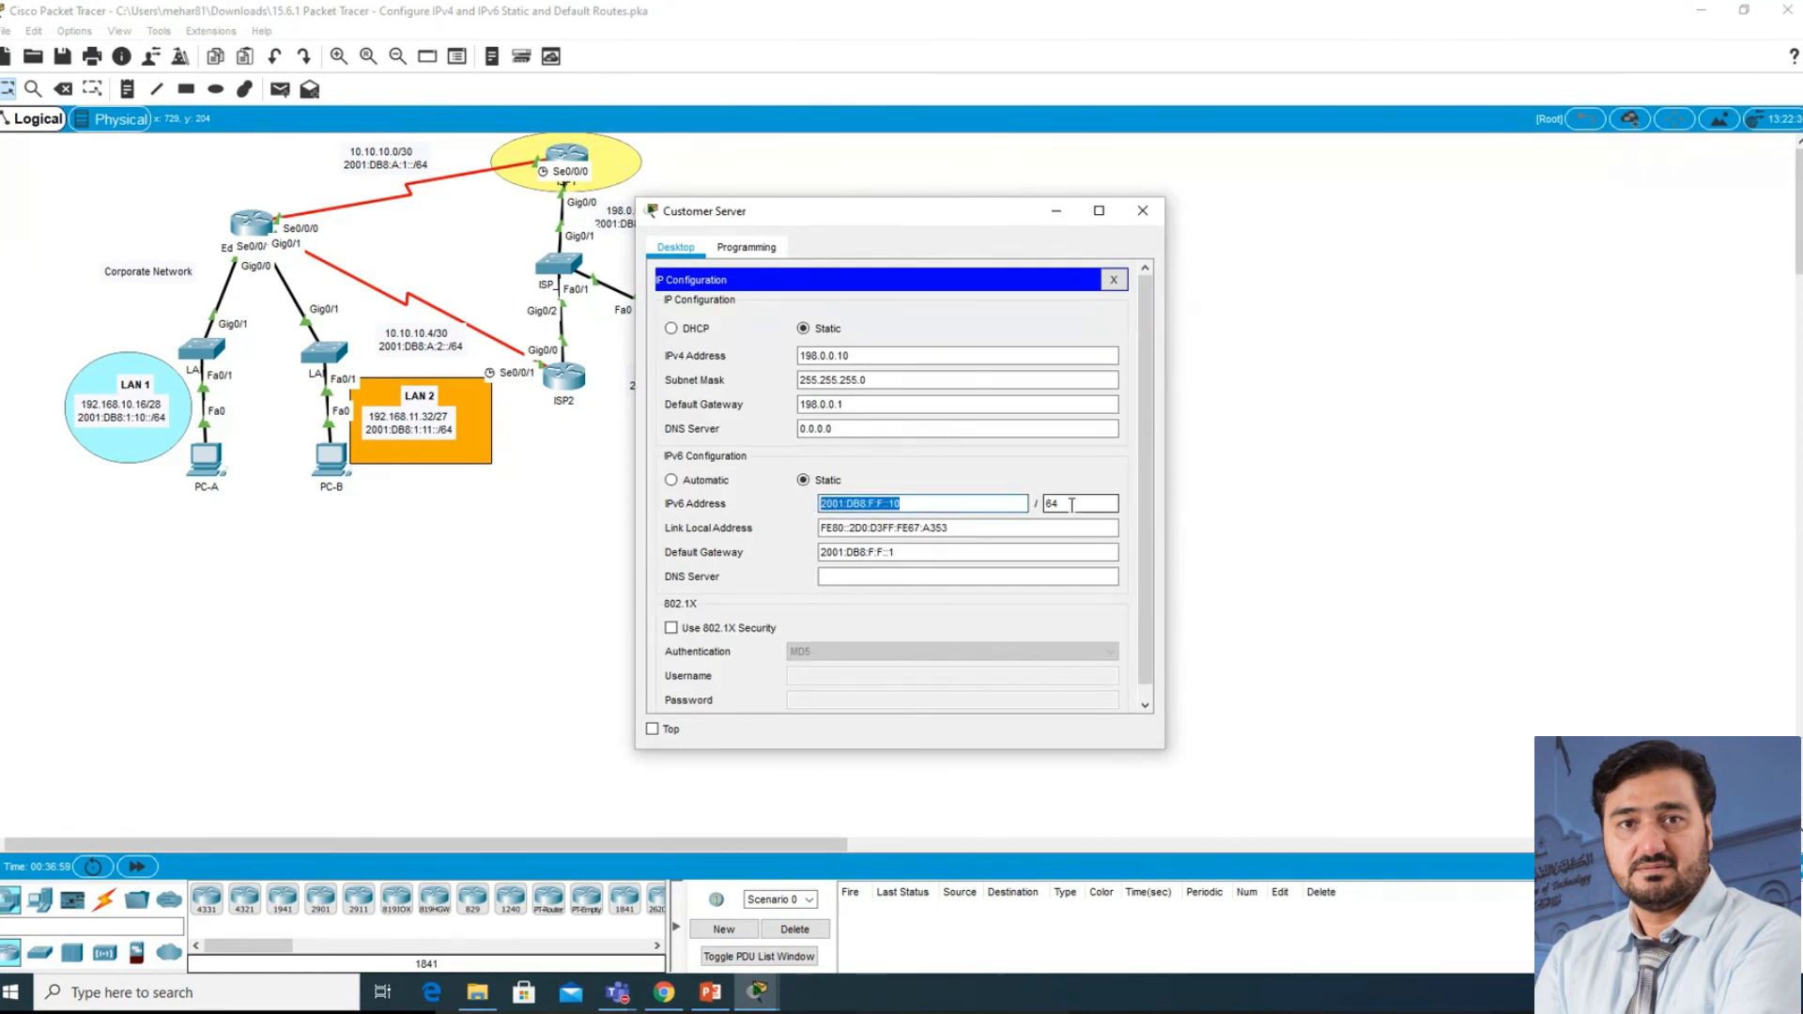
left_click(918, 500)
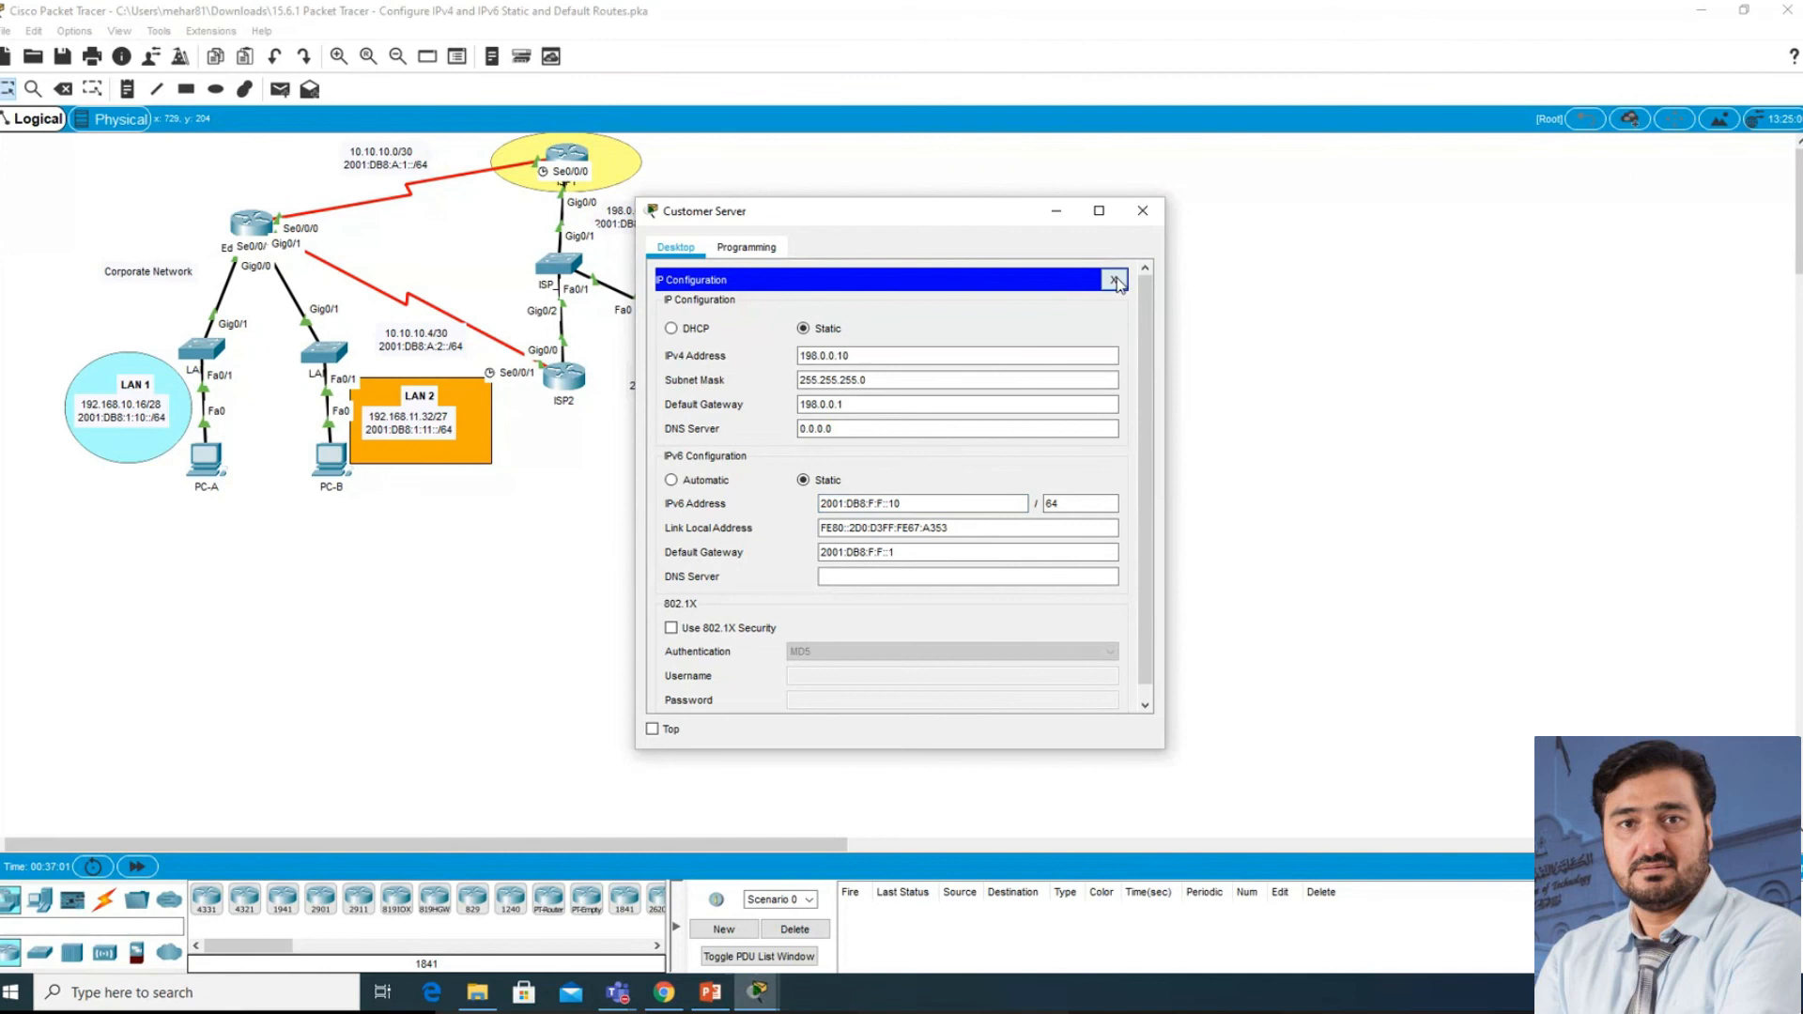
left_click(1116, 279)
left_click(474, 532)
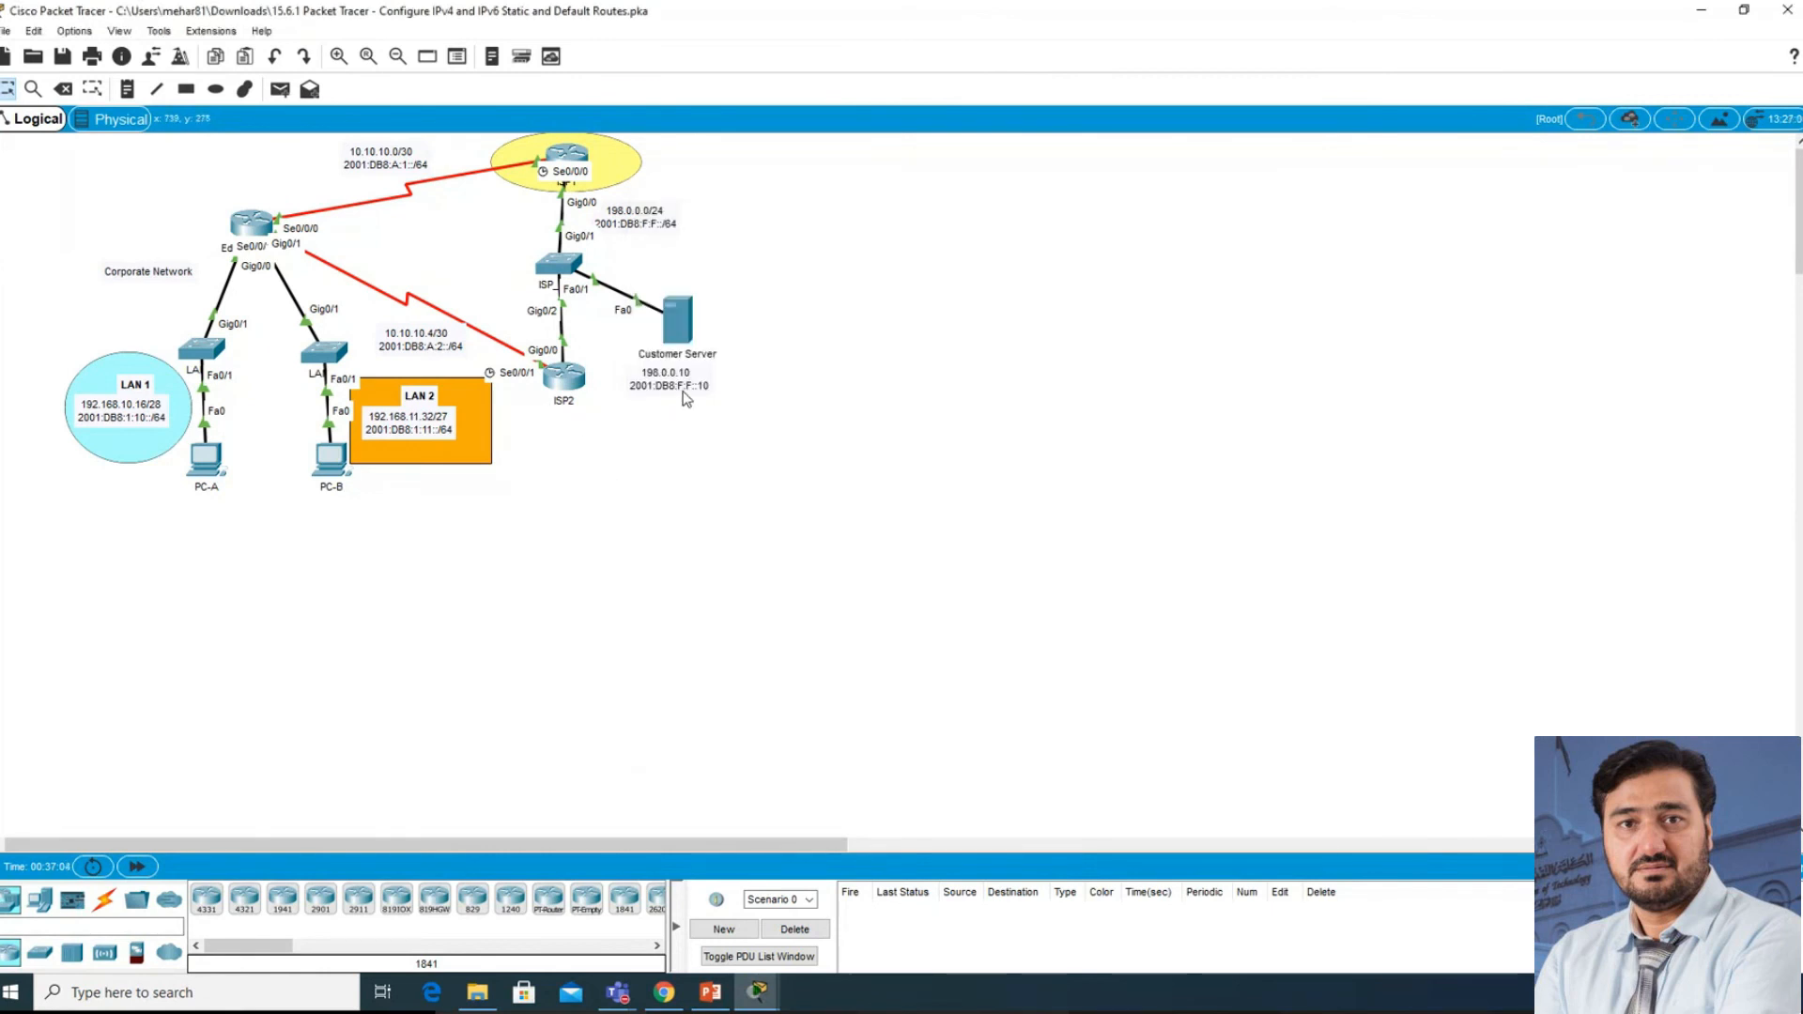
- Copy the Customer Server's address 2001:db8:f:f::10 from the addressing table into Edge_Router's ipv6 route command
left_click(757, 993)
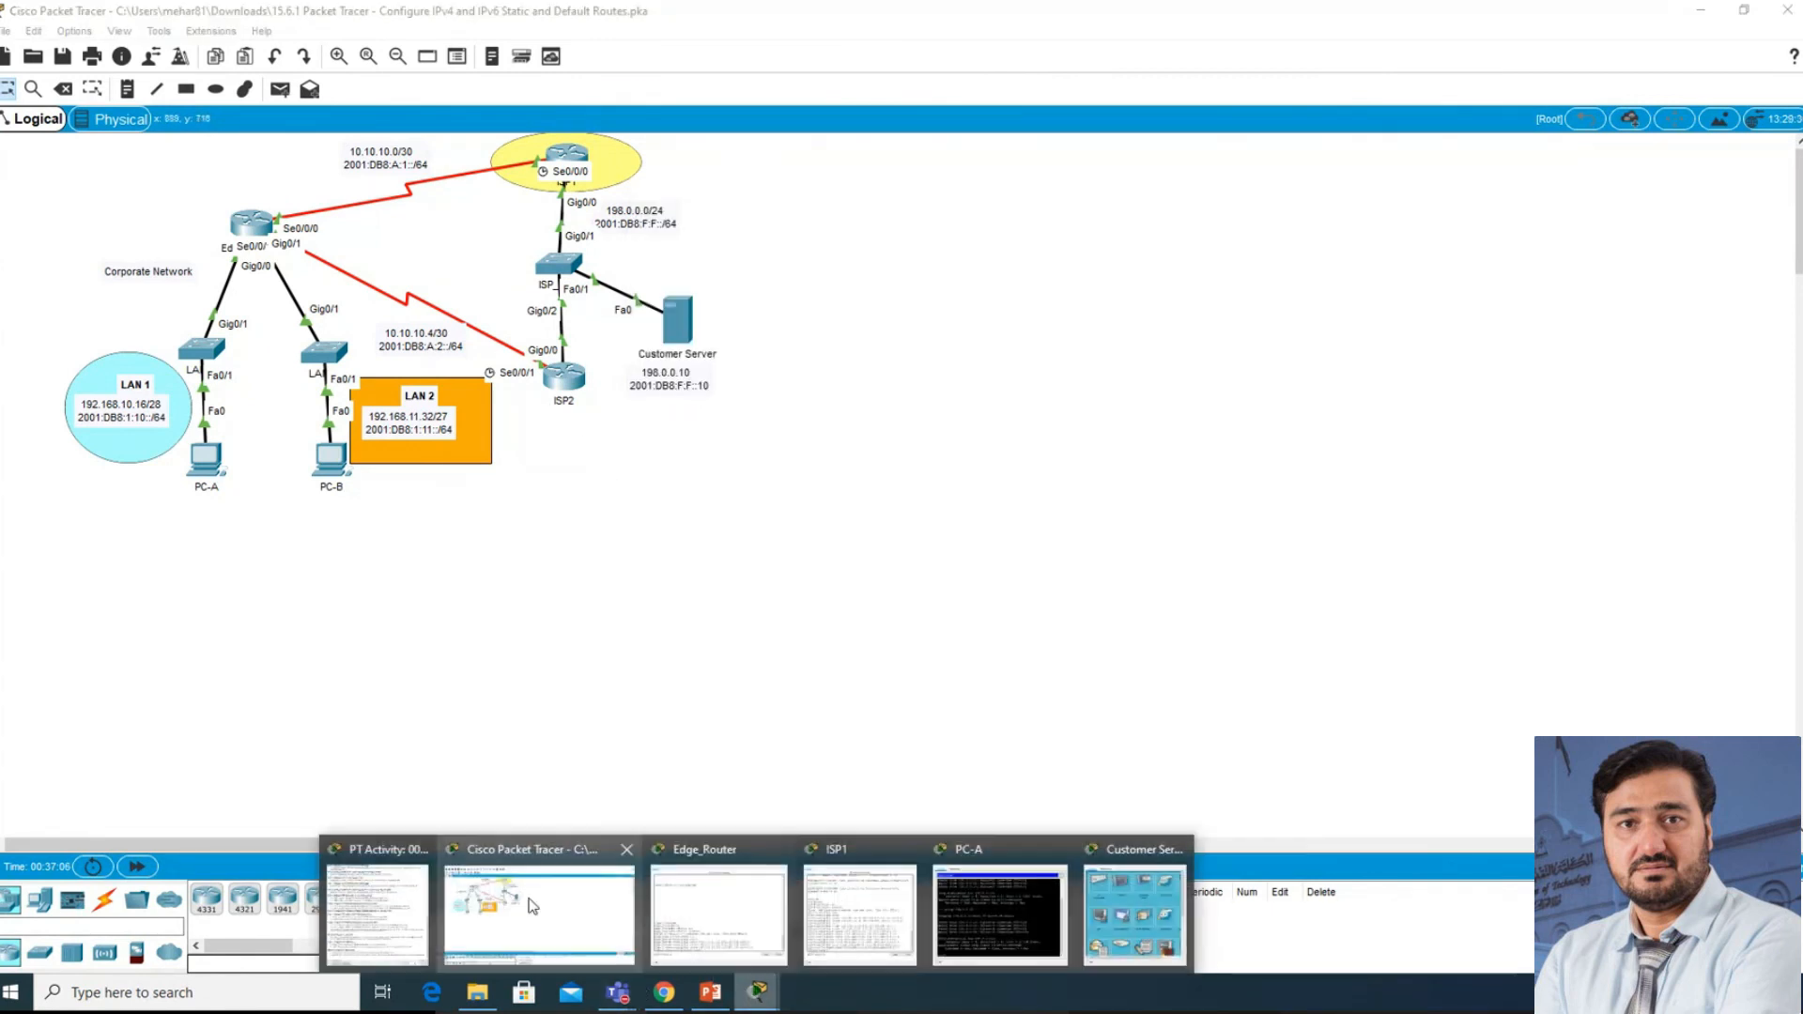
left_click(357, 913)
scroll(1317, 476, "up", 10)
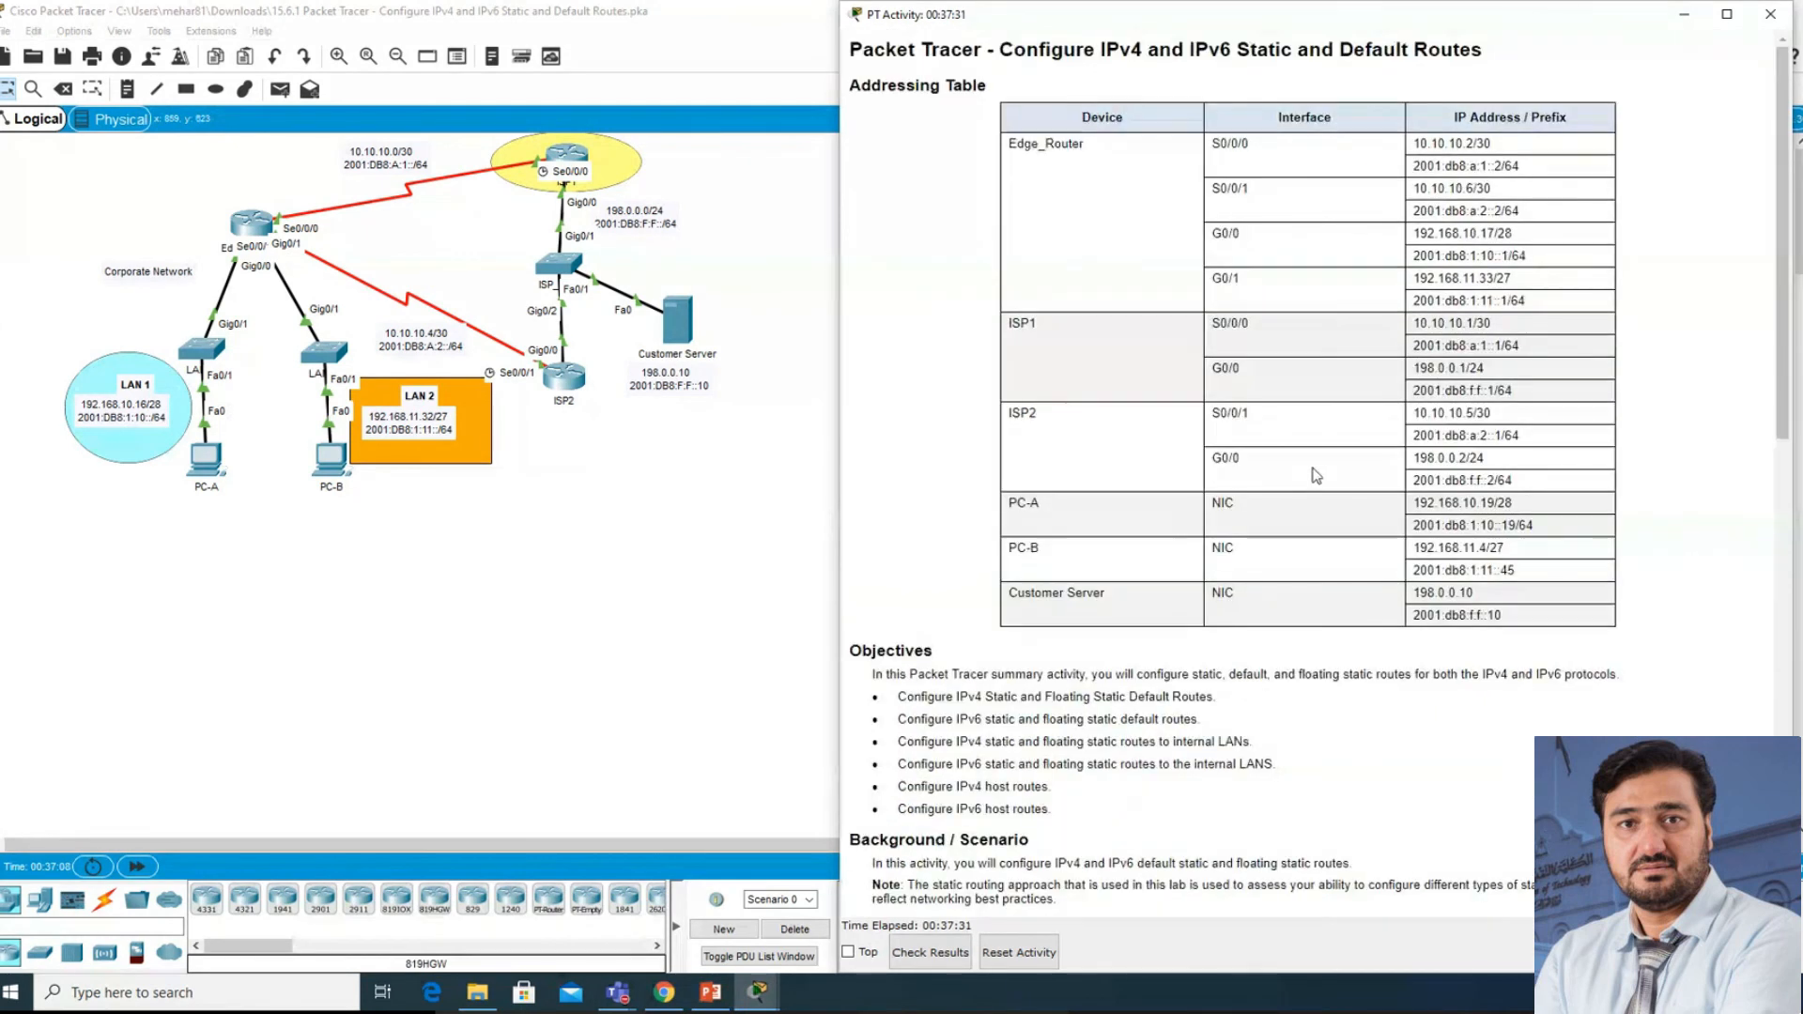
left_click_drag(1504, 617, 1413, 620)
key("ctrl+c")
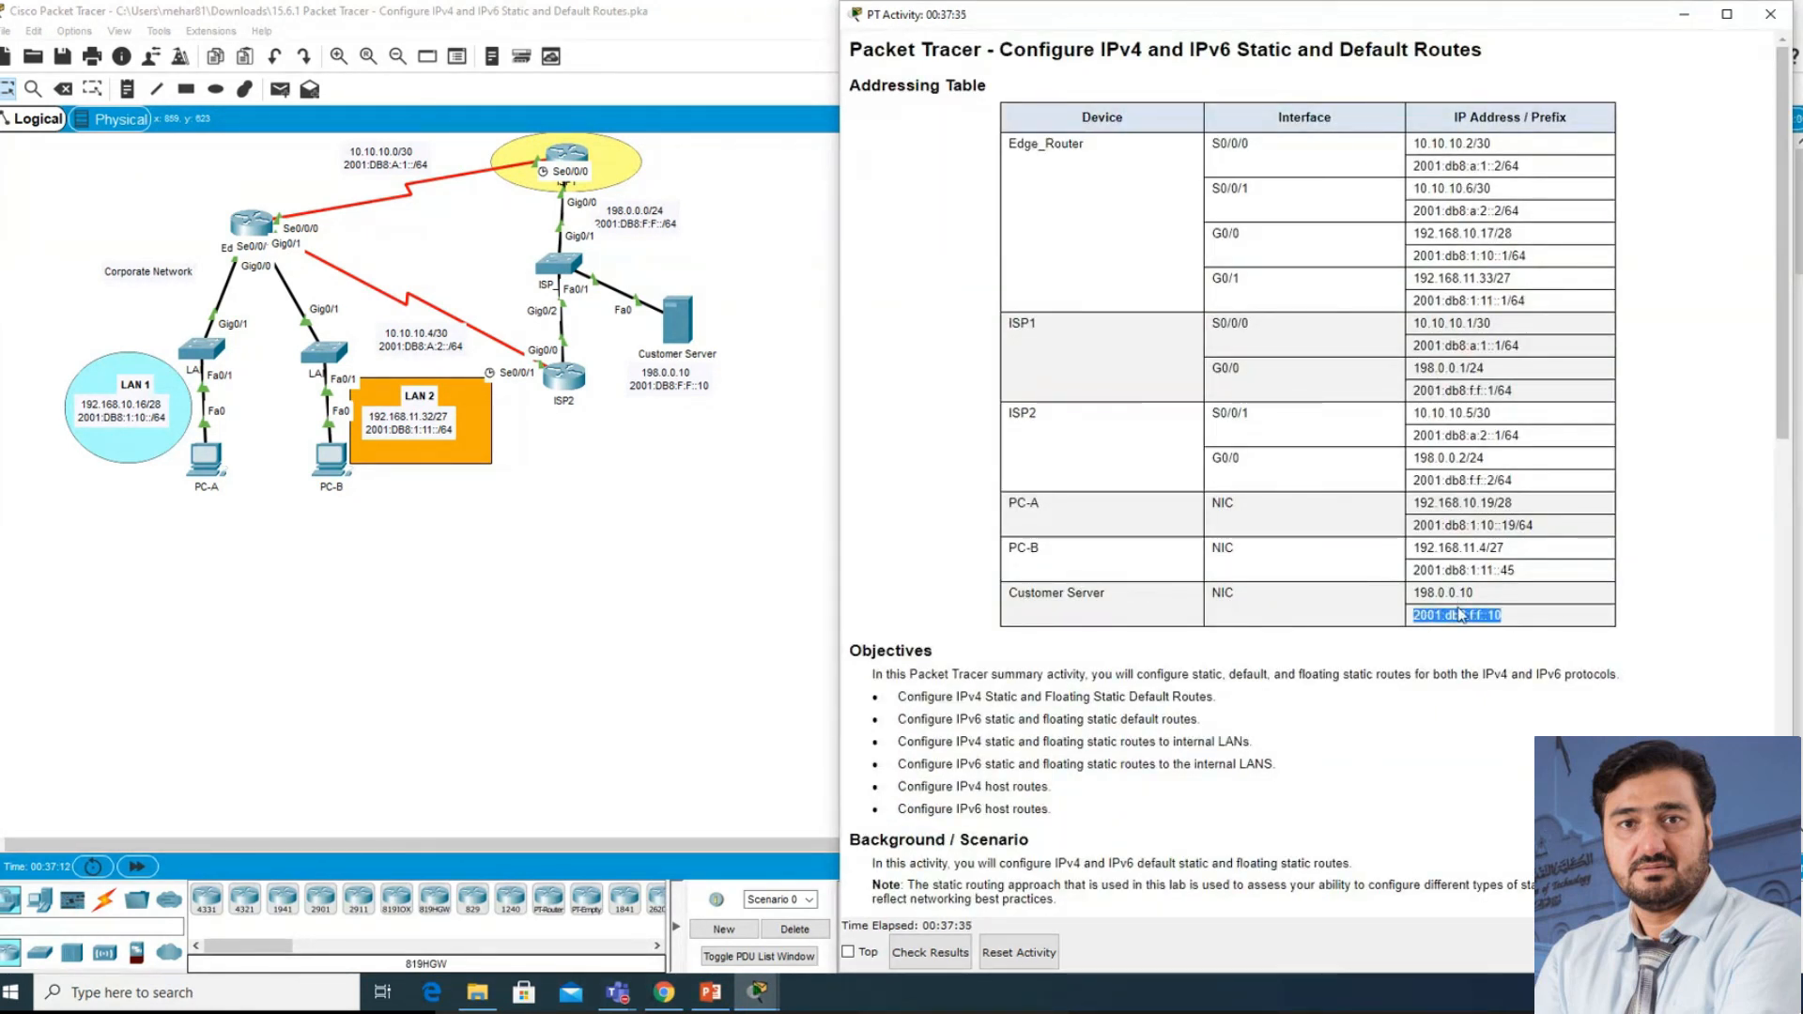
left_click(255, 216)
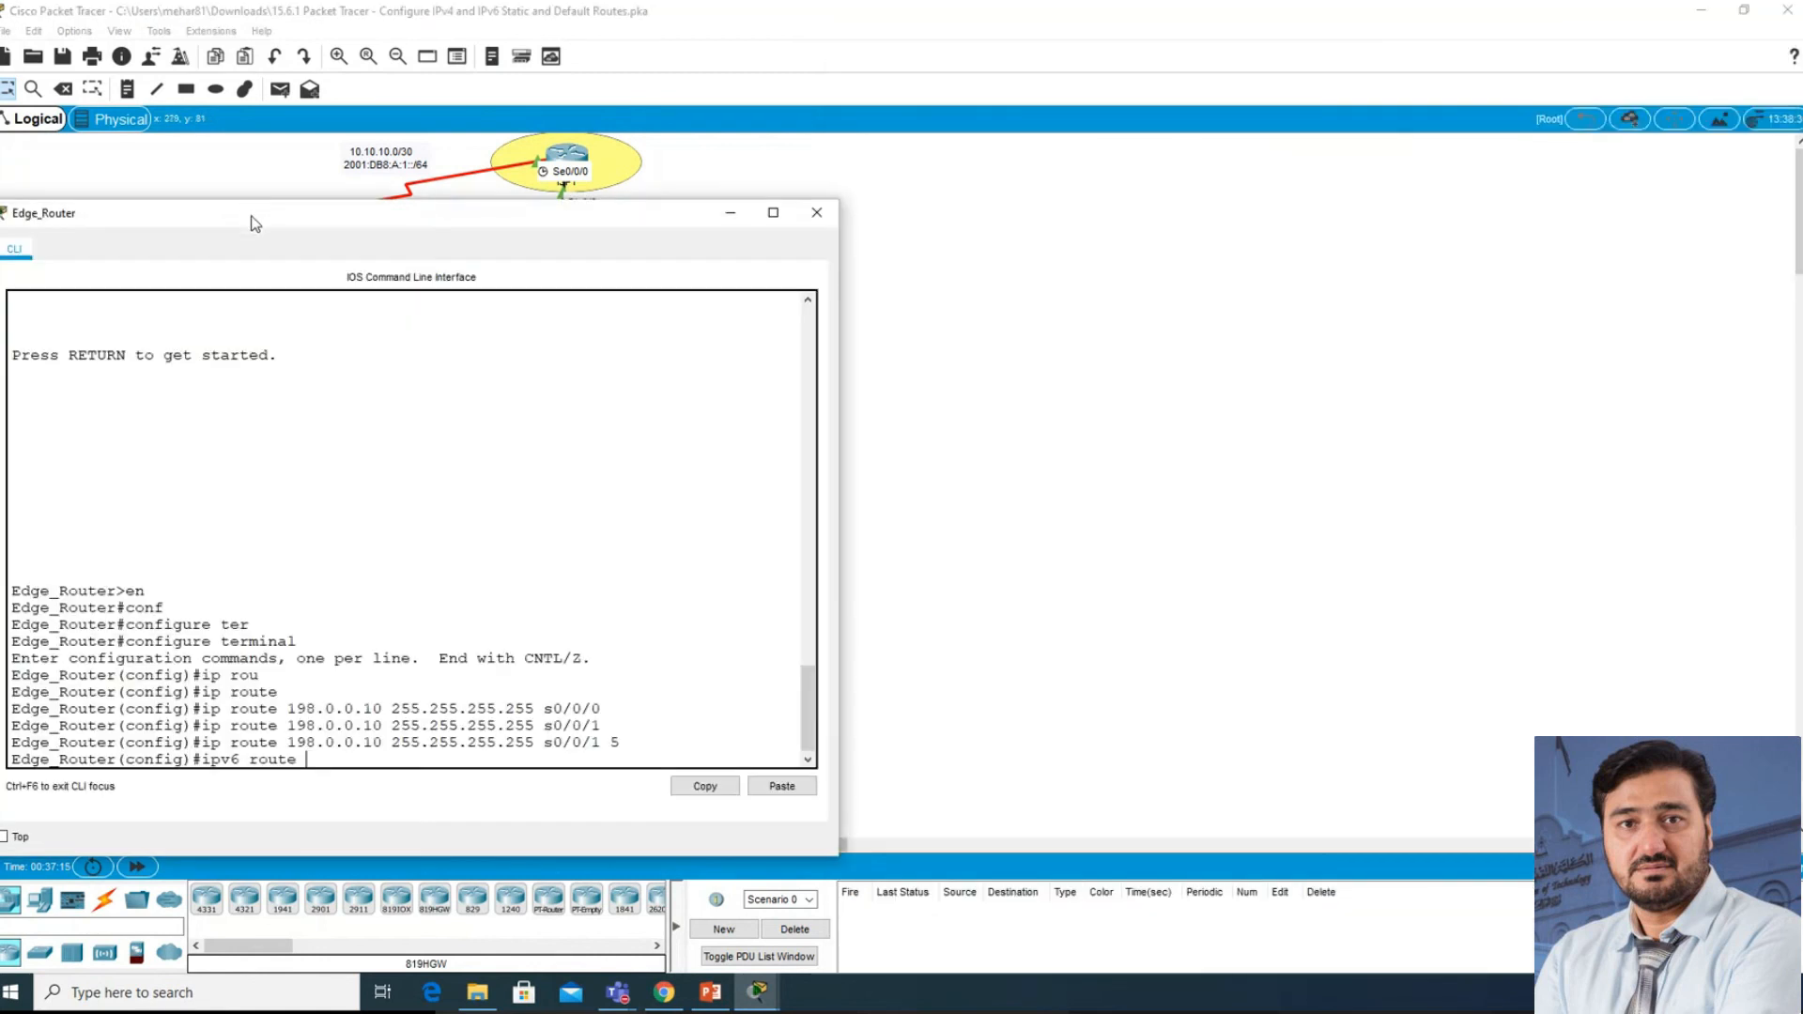
left_click(782, 794)
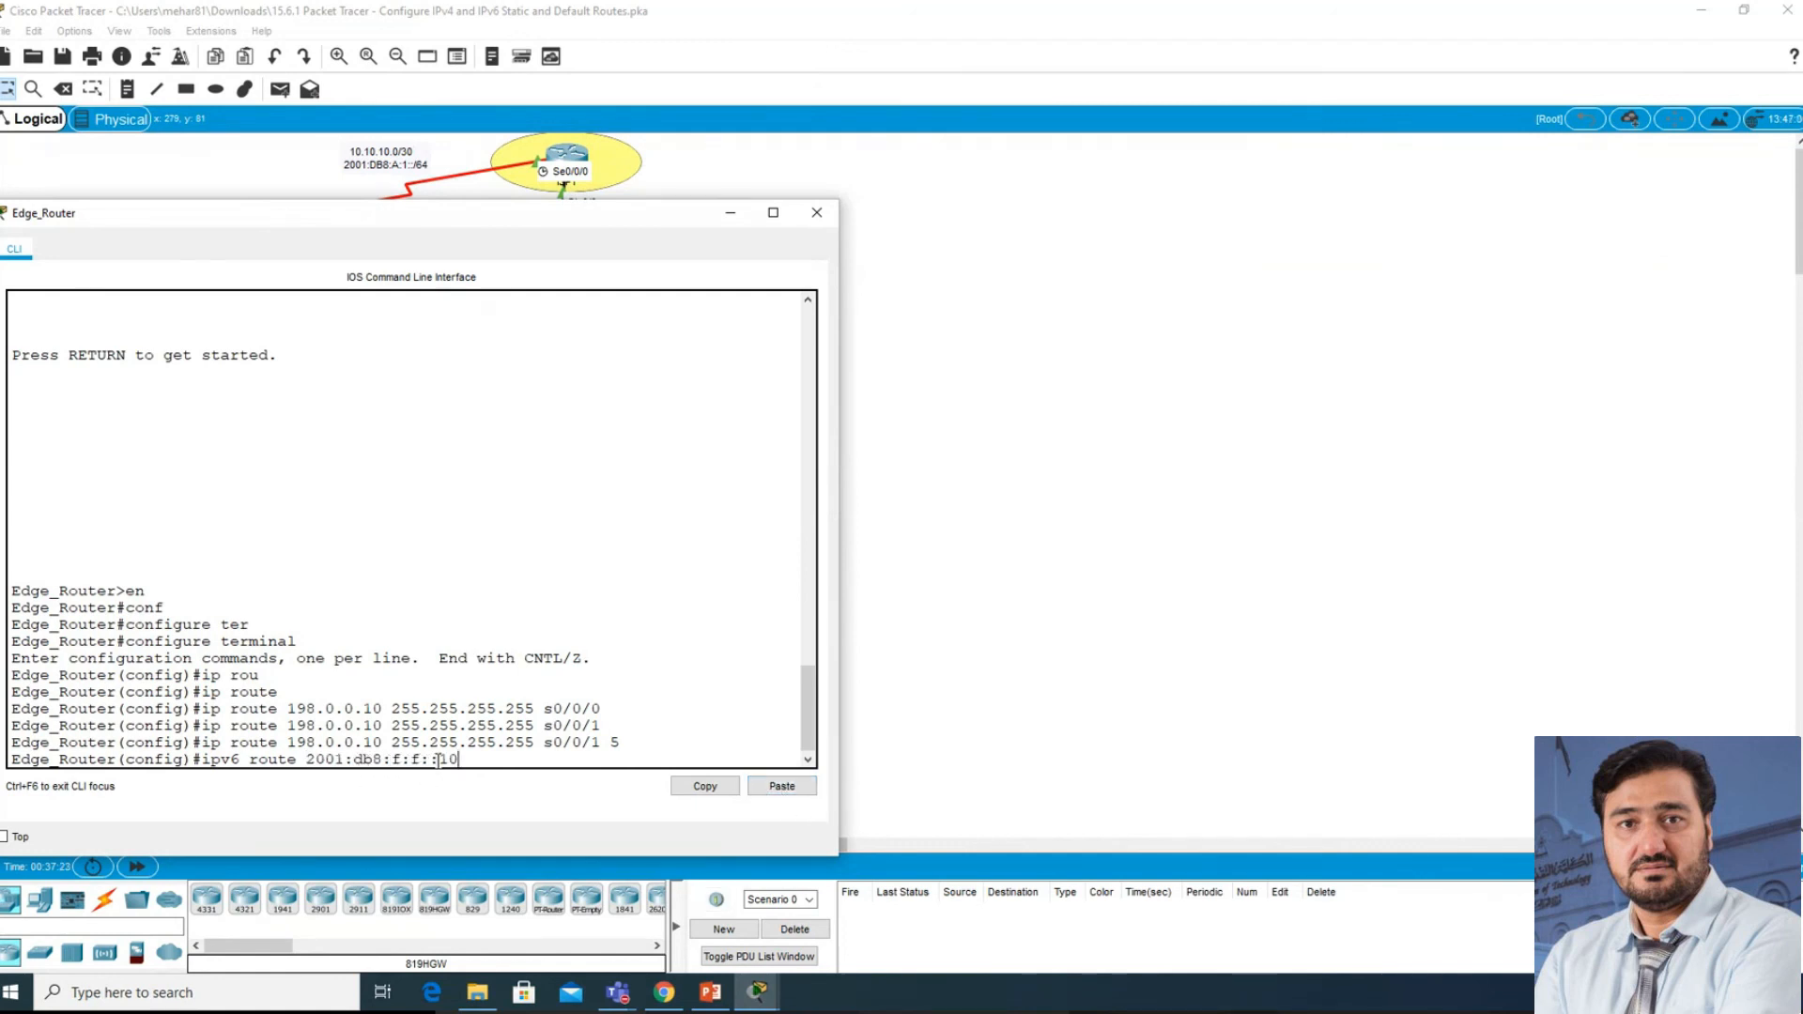
- Add the /128 prefix length to the destination address in the ipv6 route command
type("/287")
key("BackSpace")
key("BackSpace")
key("BackSpace")
type("128")
- Copy ISP1's S0/0/0 IPv6 address 2001:db8:a:1::1 from the addressing table and return to Edge_Router's command line
left_click_drag(400, 226, 770, 338)
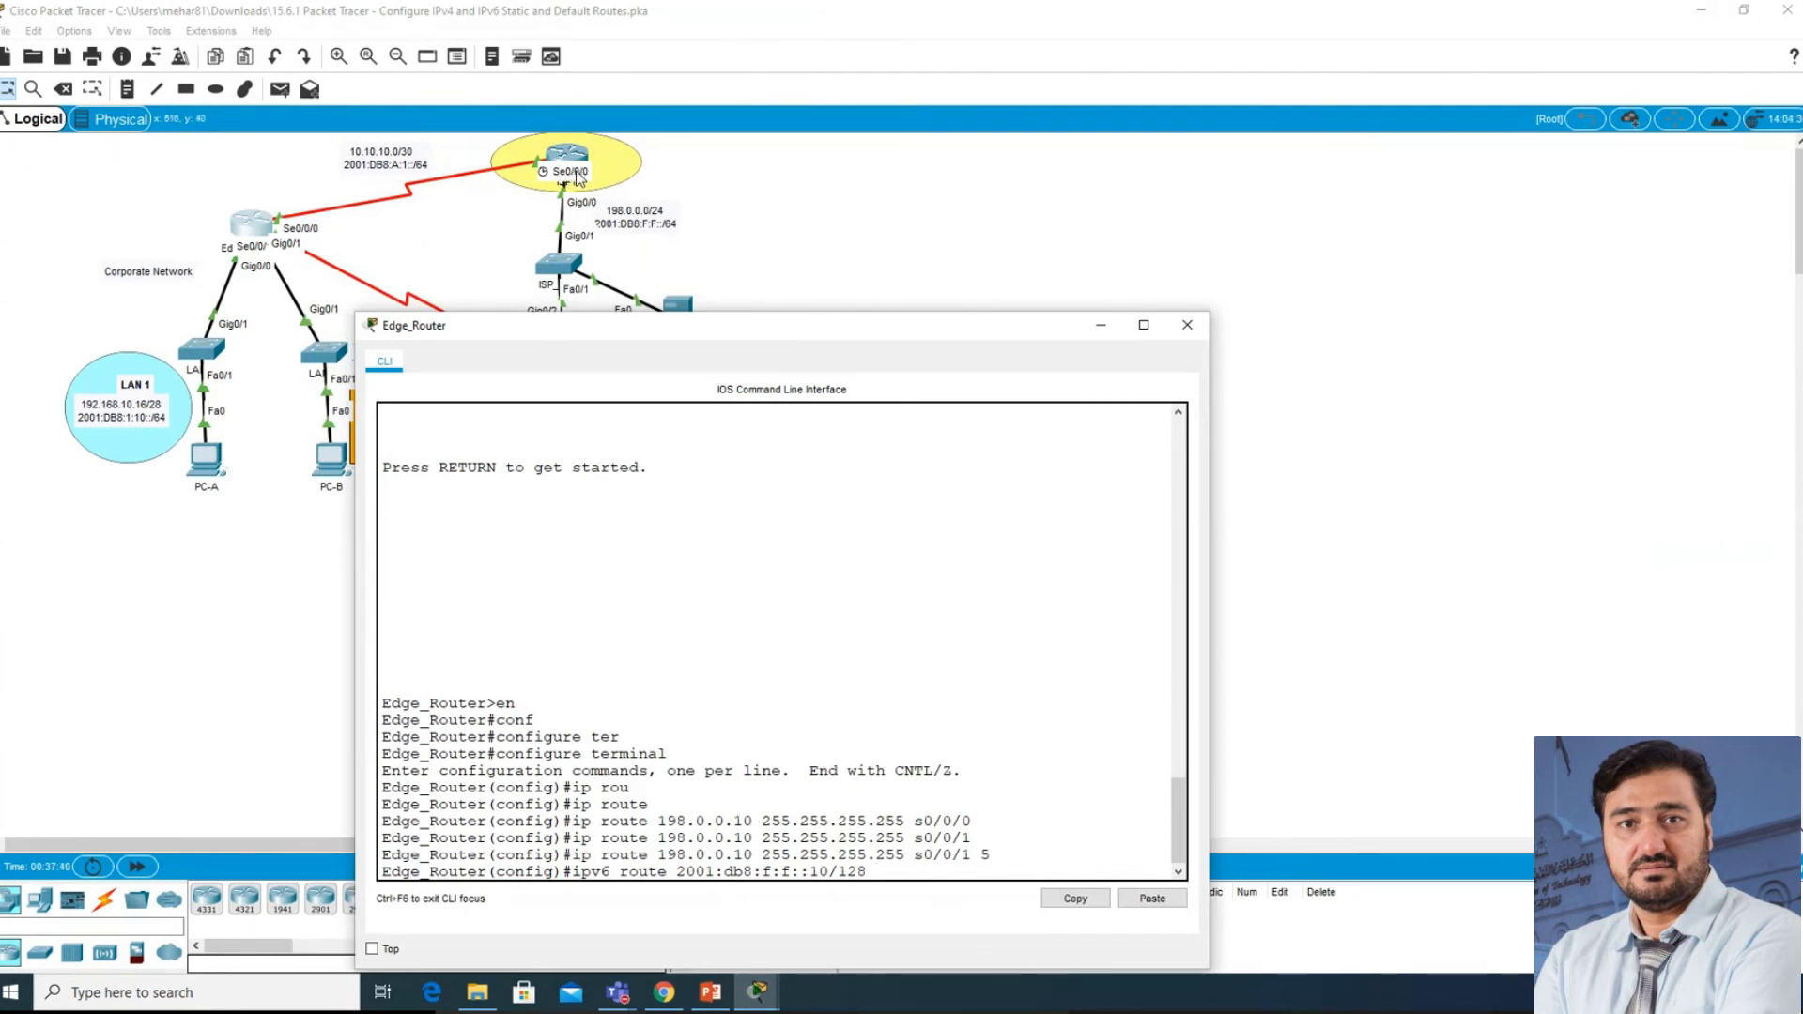
left_click_drag(765, 329, 502, 291)
mouse_move(760, 998)
left_click(378, 906)
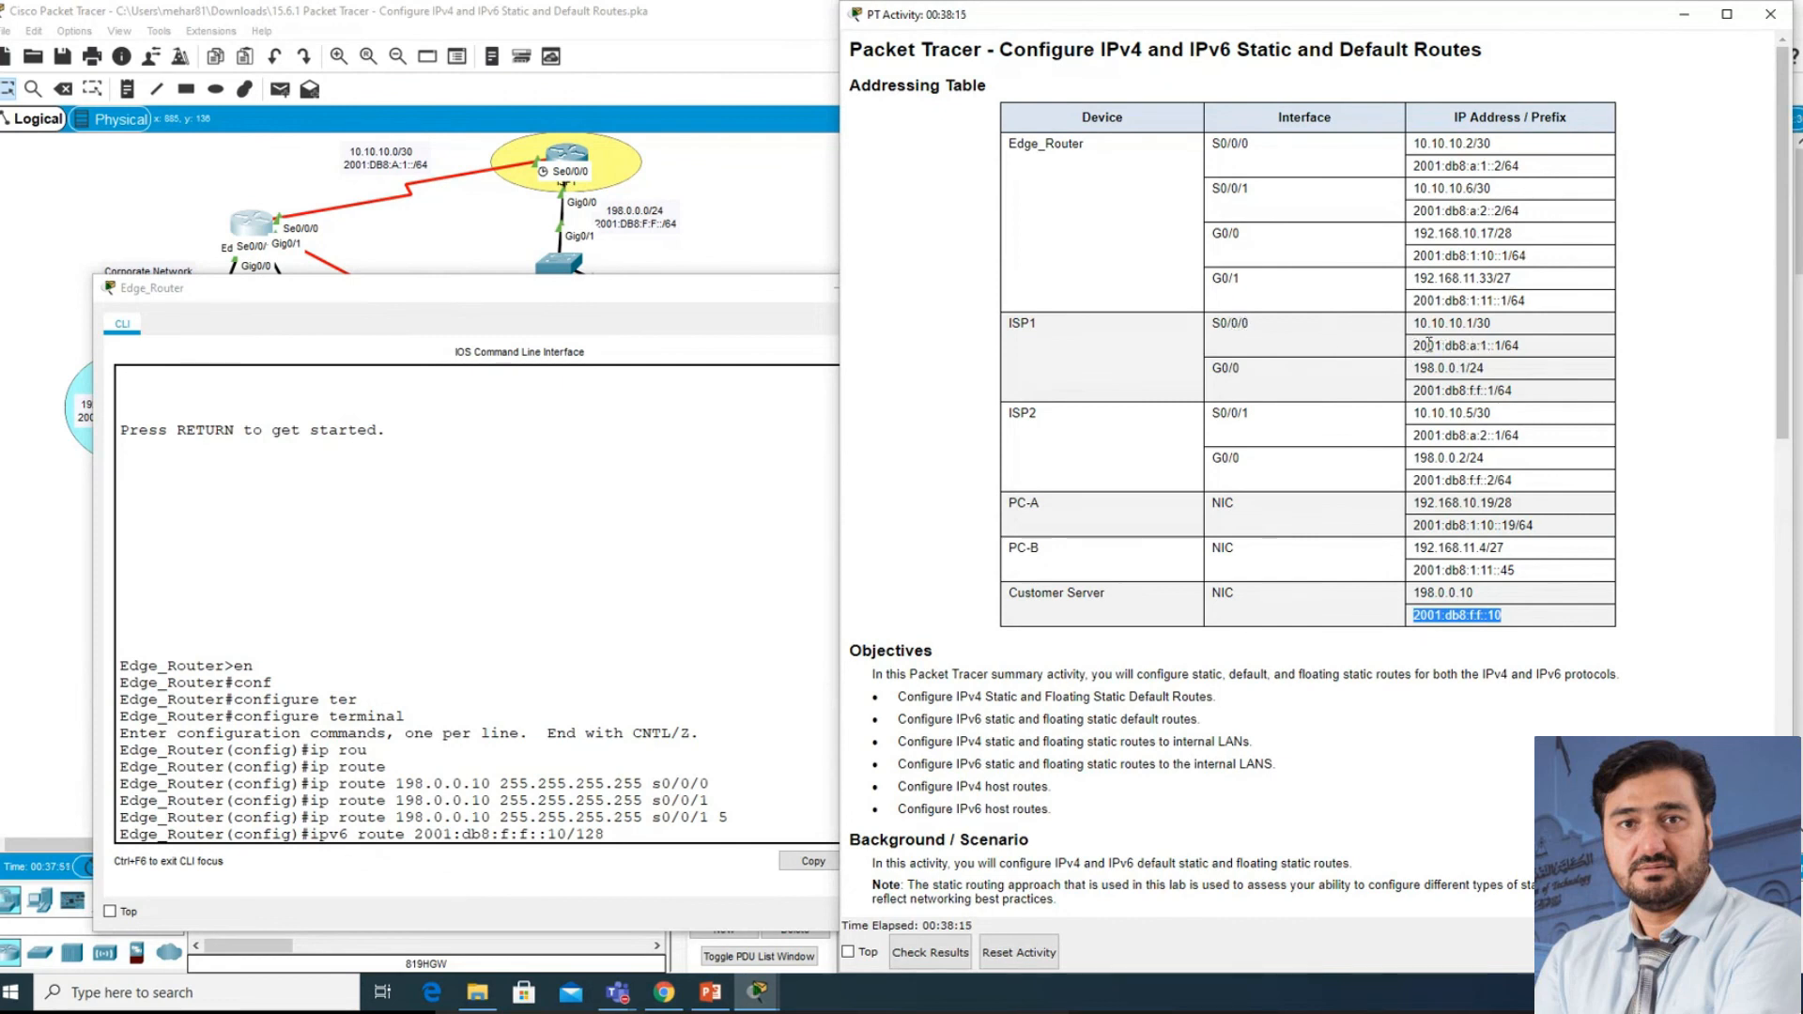
left_click_drag(1416, 345, 1502, 347)
key("ctrl+c")
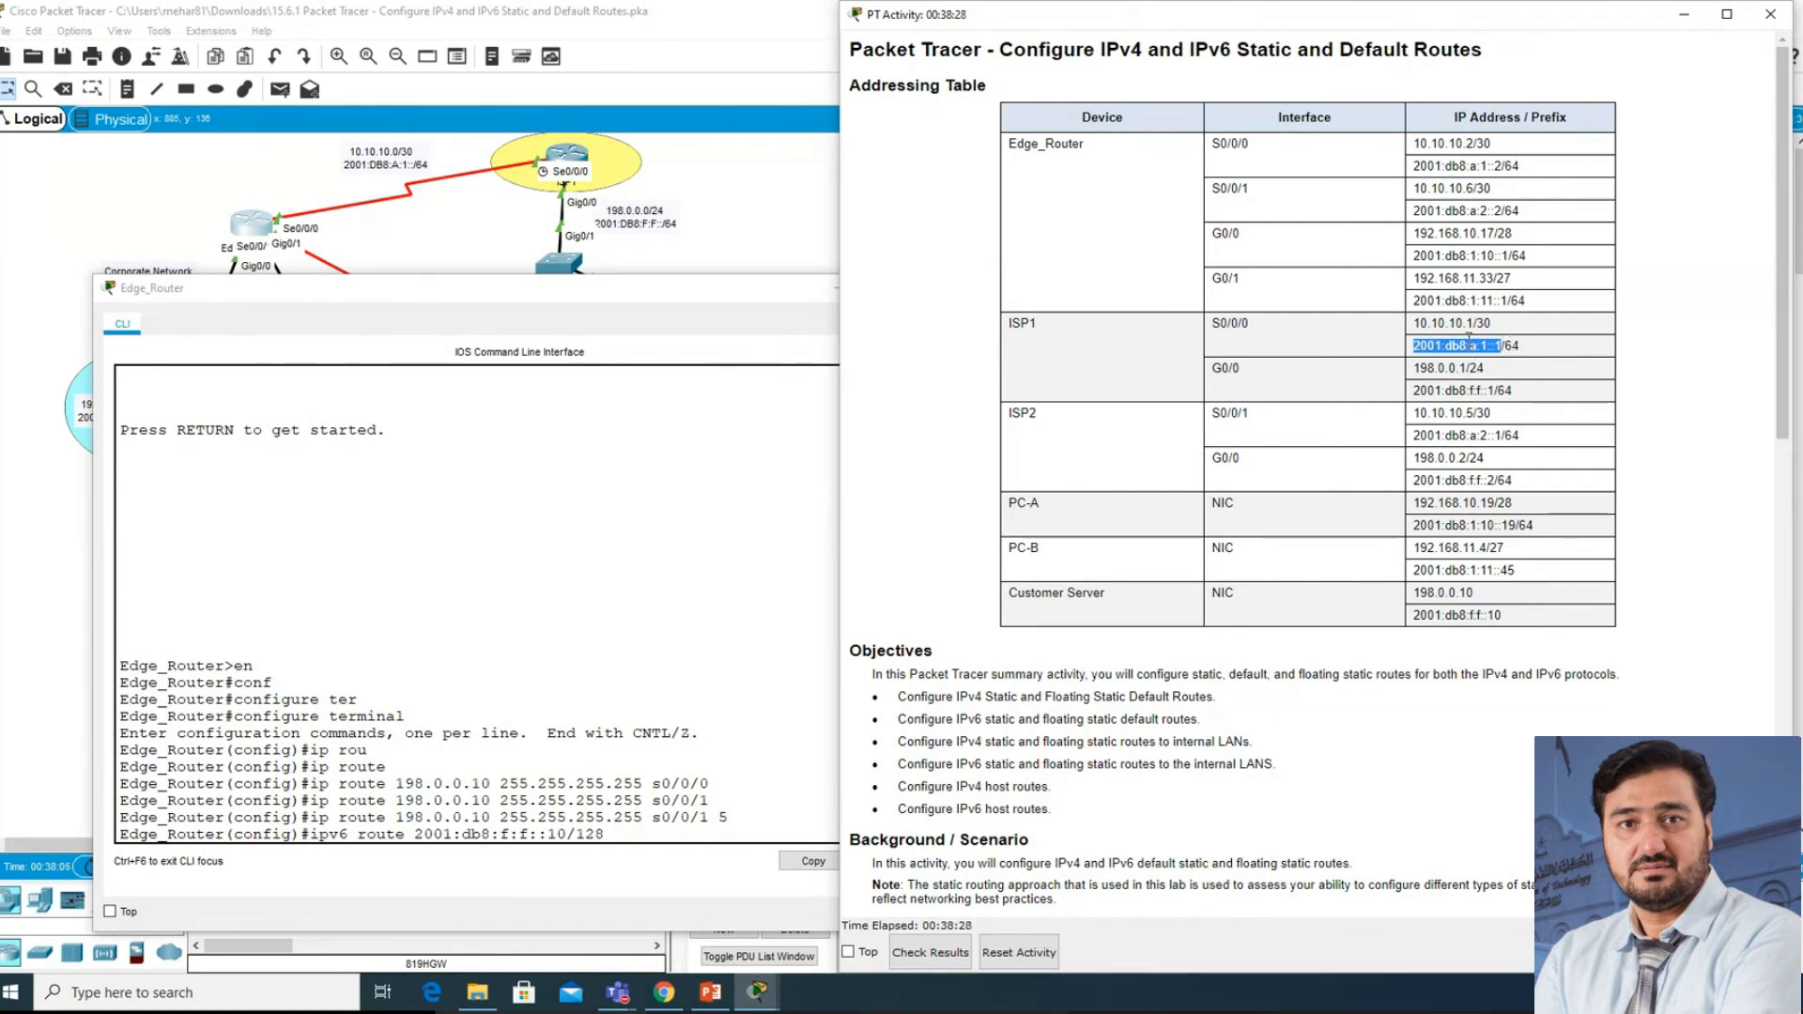
left_click(673, 831)
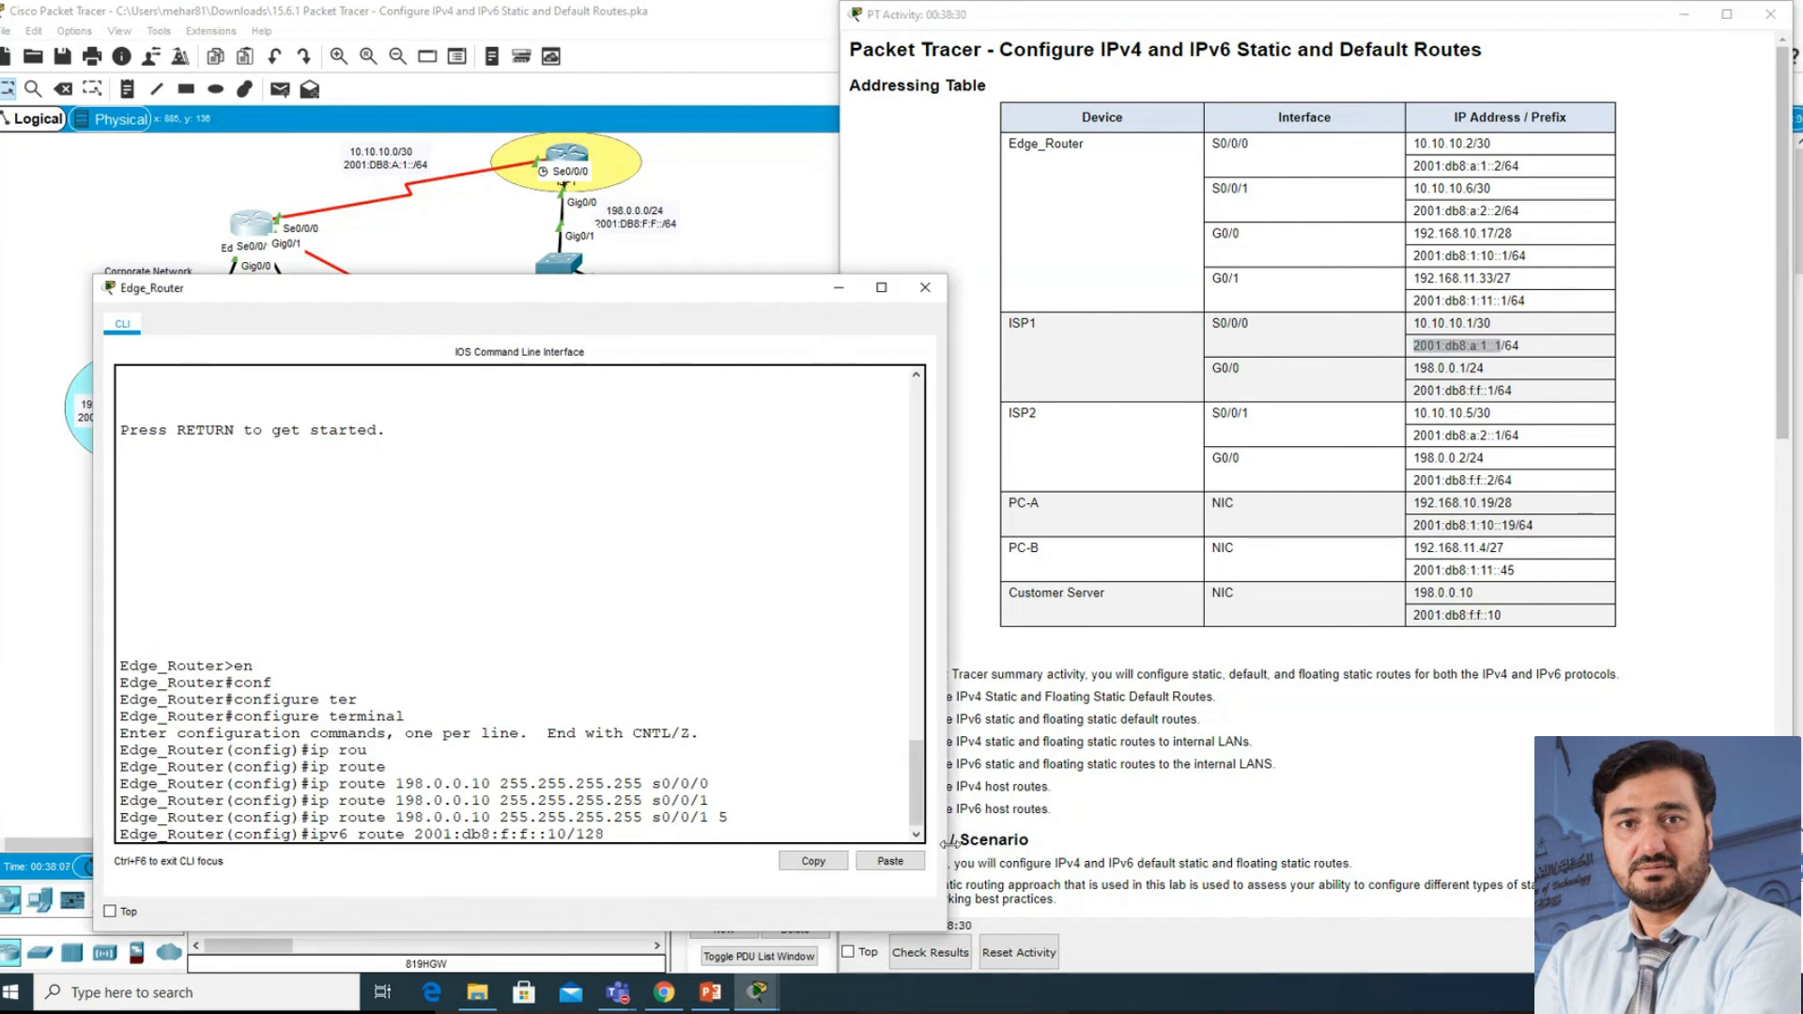
- Complete Edge_Router's IPv6 host route to 2001:db8:f:f::10/128 with the copied next-hop address 2001:db8:a:1::1
left_click(890, 861)
key("Return")
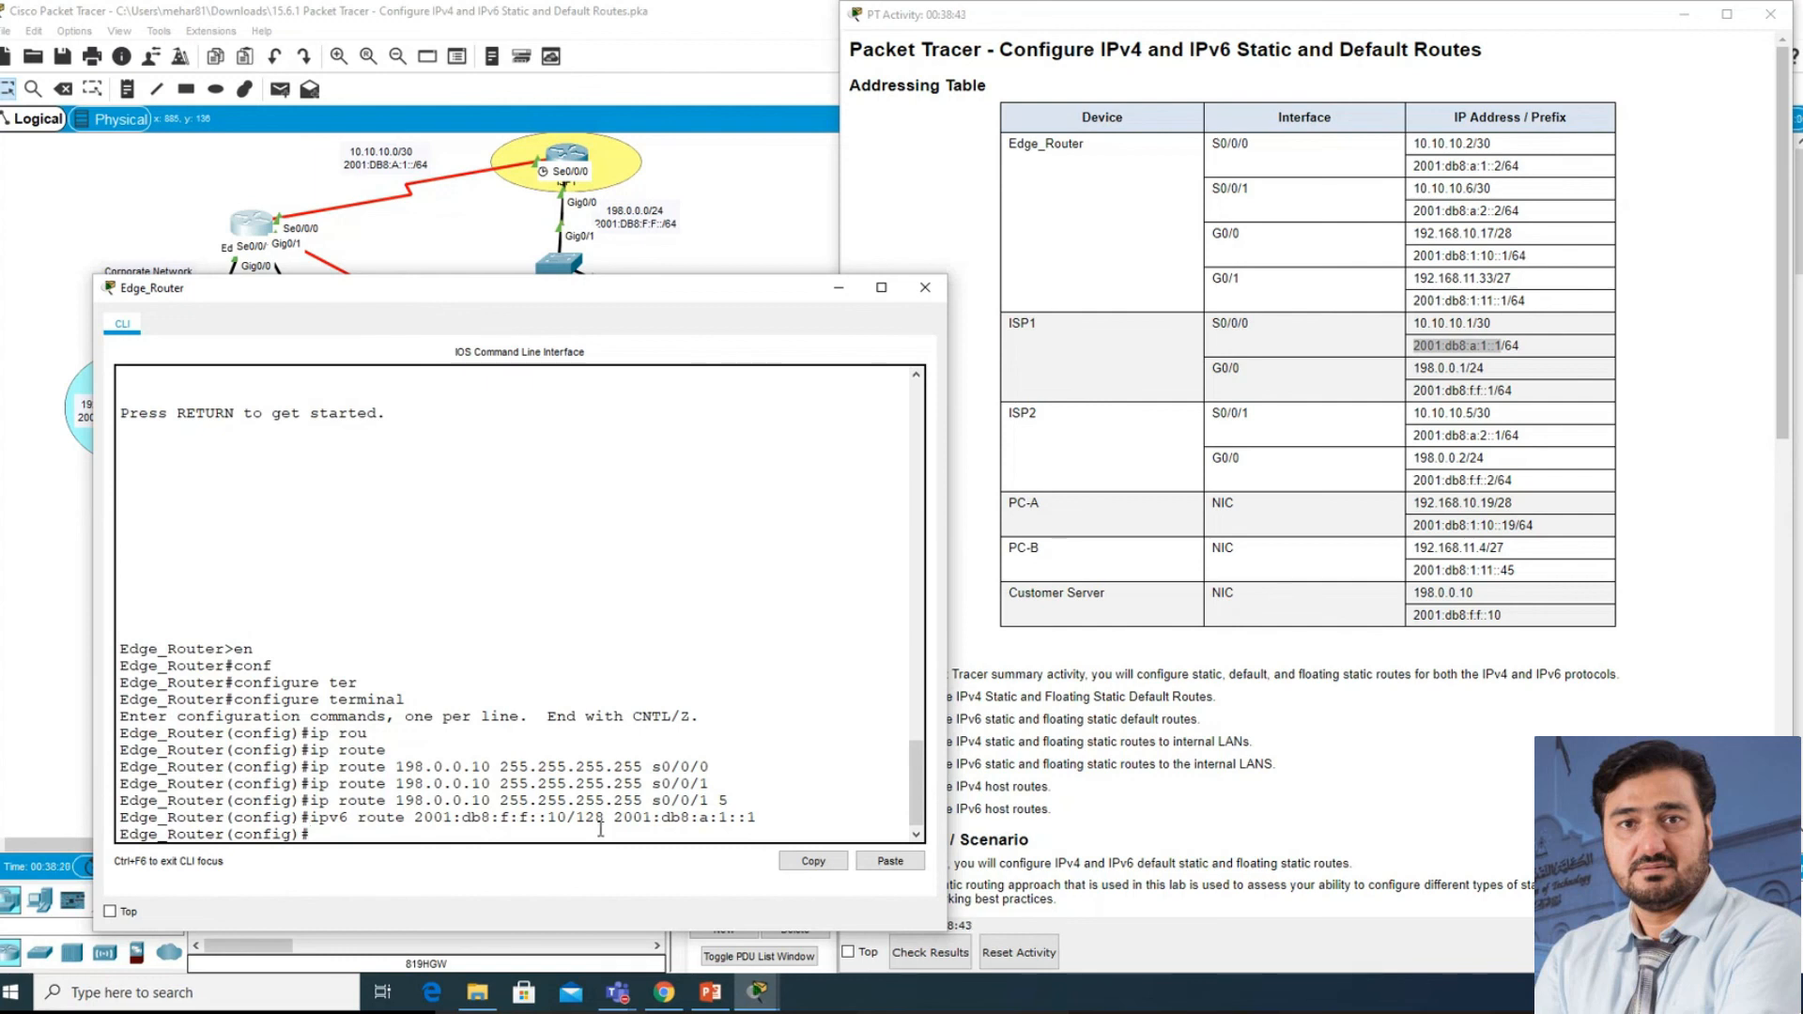
- Copy ISP2's S0/0/1 IPv6 address 2001:db8:a:2::1 from the addressing table and return to Edge_Router's command line
left_click_drag(581, 296, 606, 429)
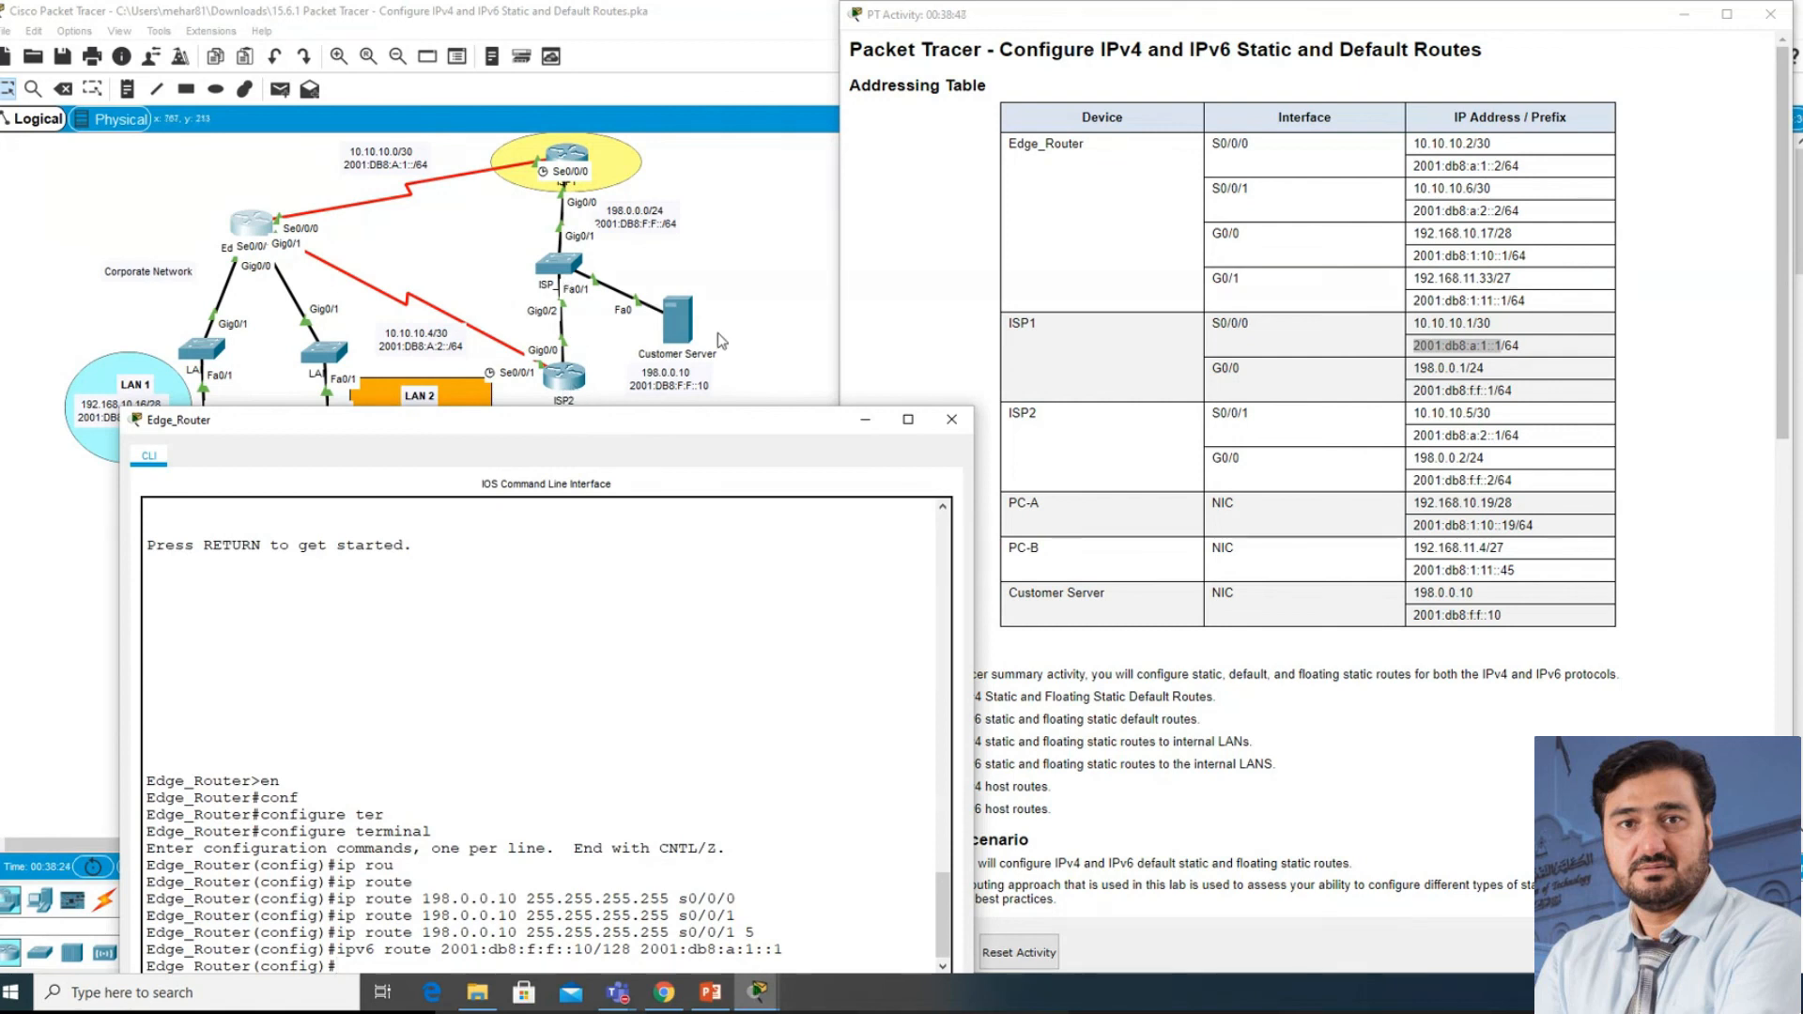
left_click_drag(663, 427, 603, 474)
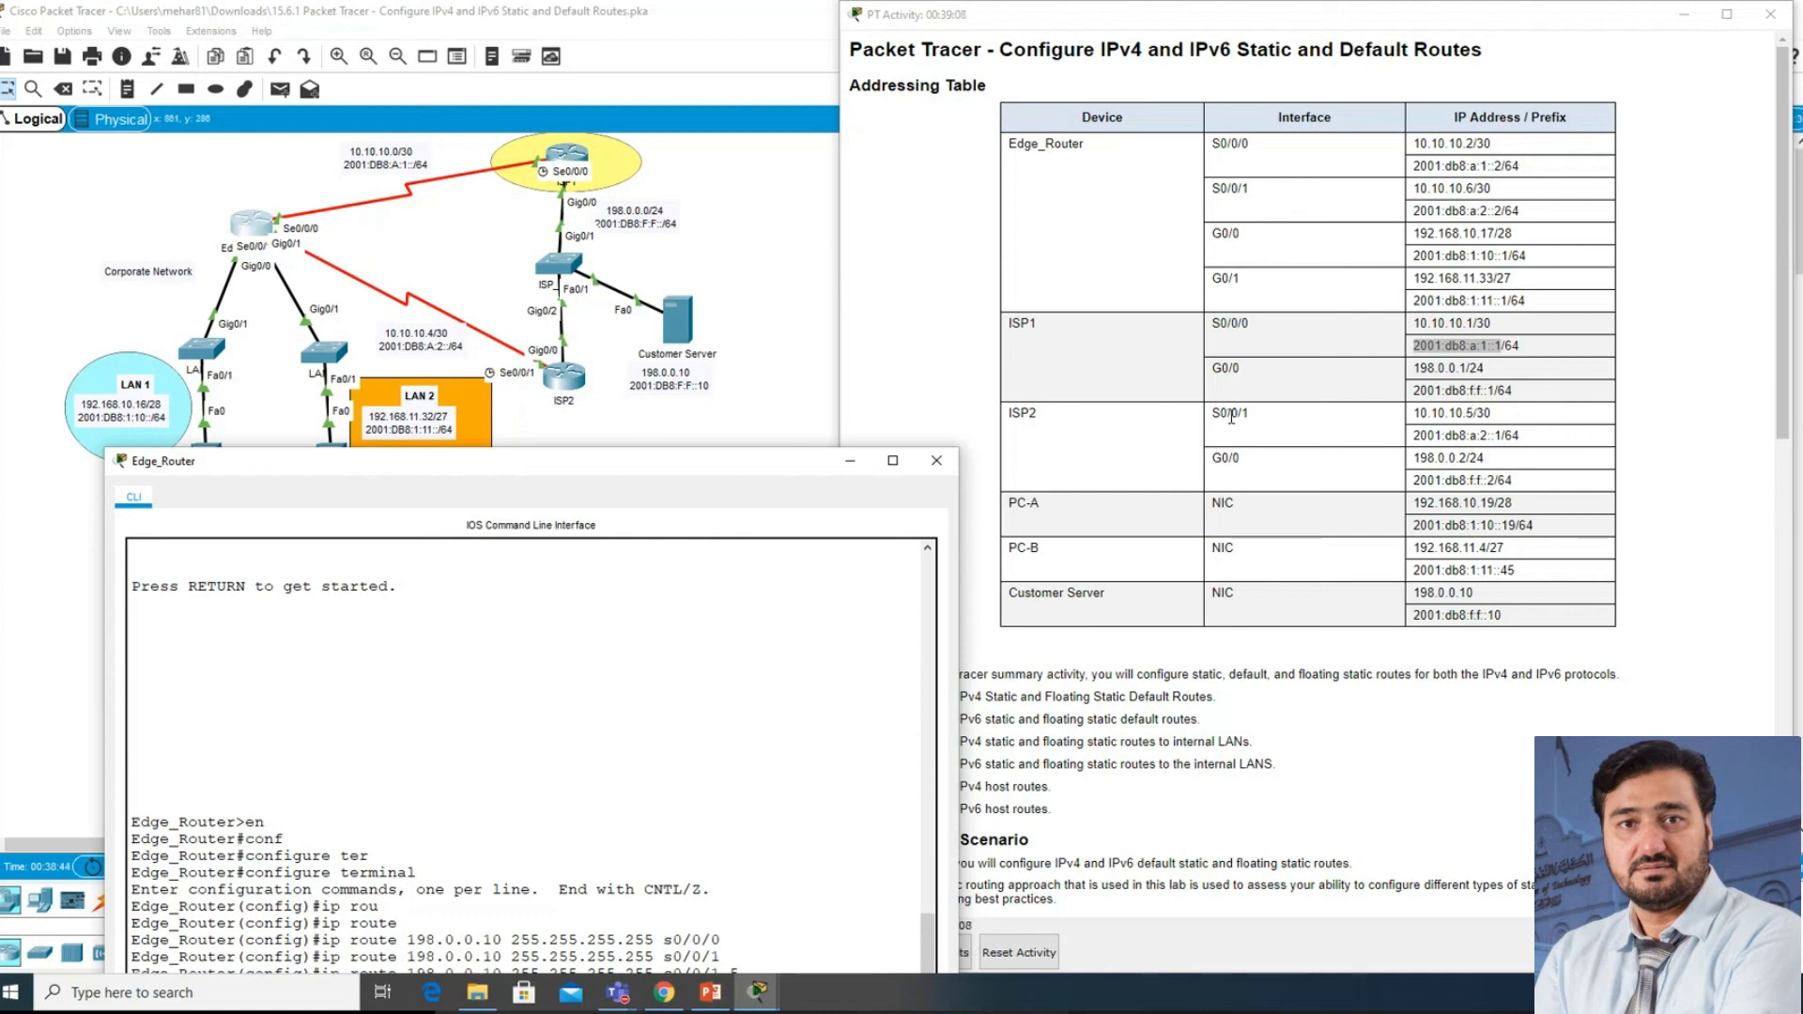
left_click_drag(1416, 435, 1502, 429)
key("ctrl+c")
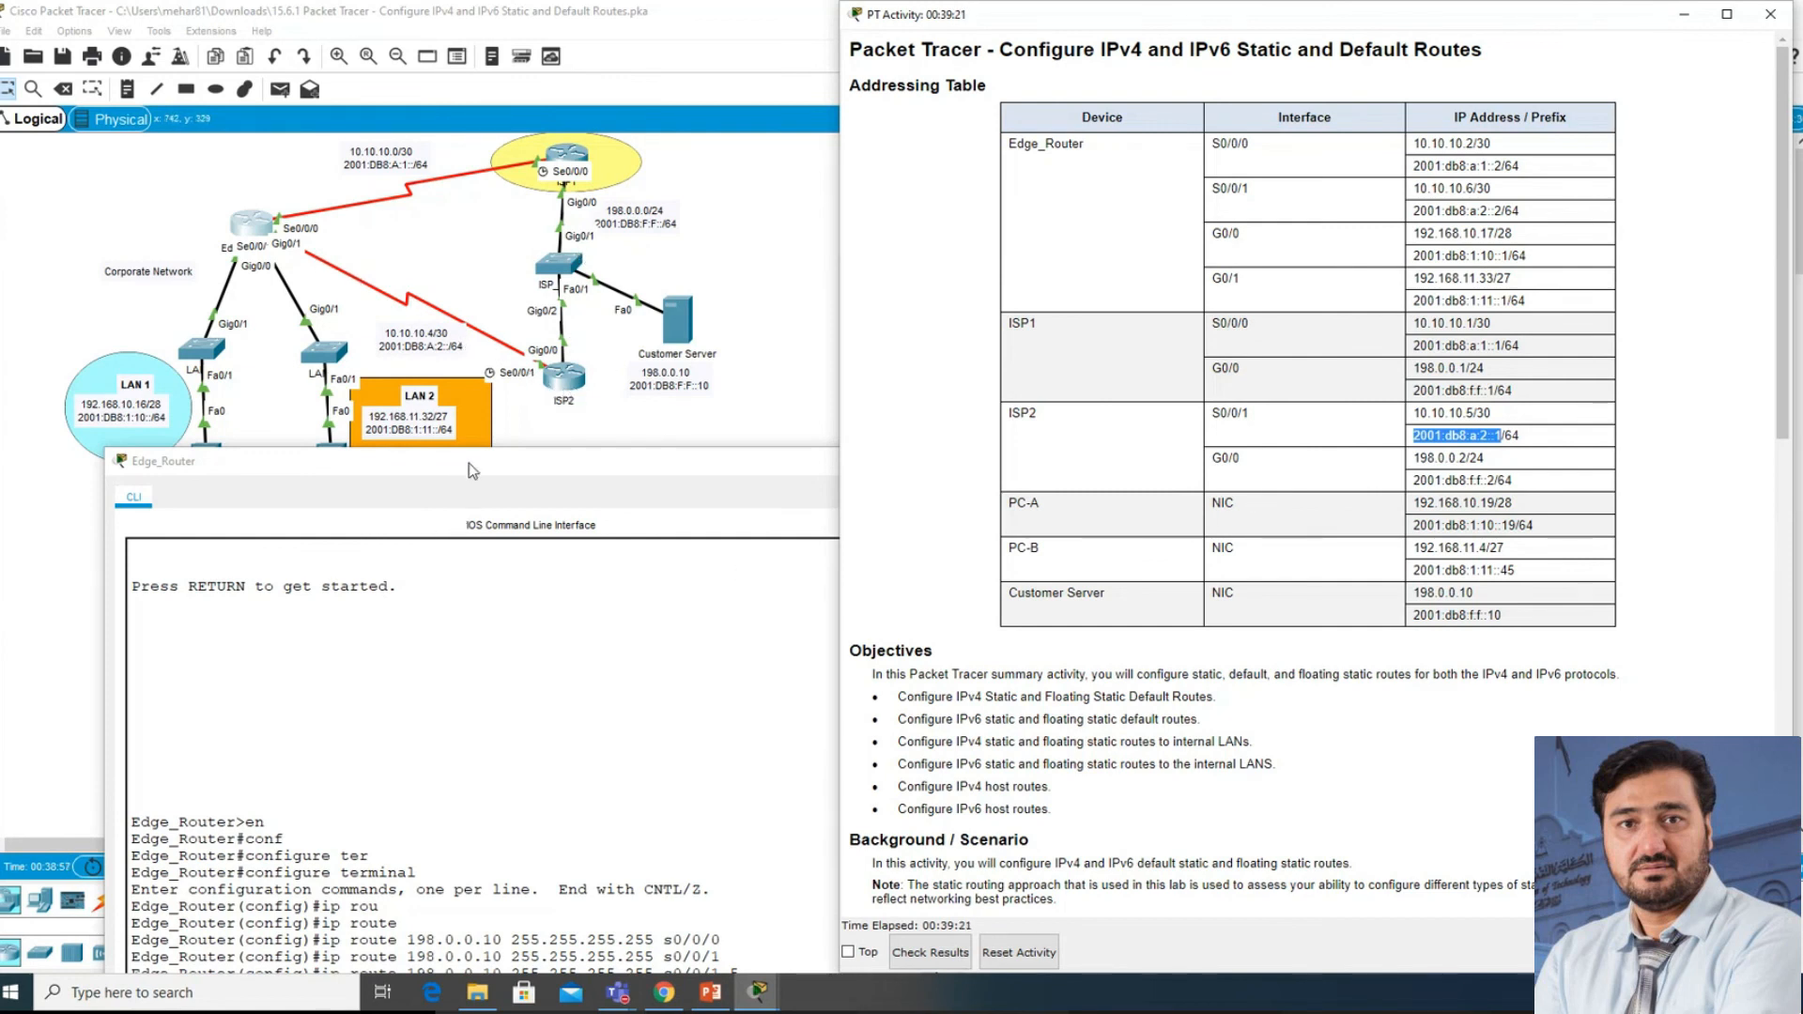
left_click_drag(479, 464, 390, 229)
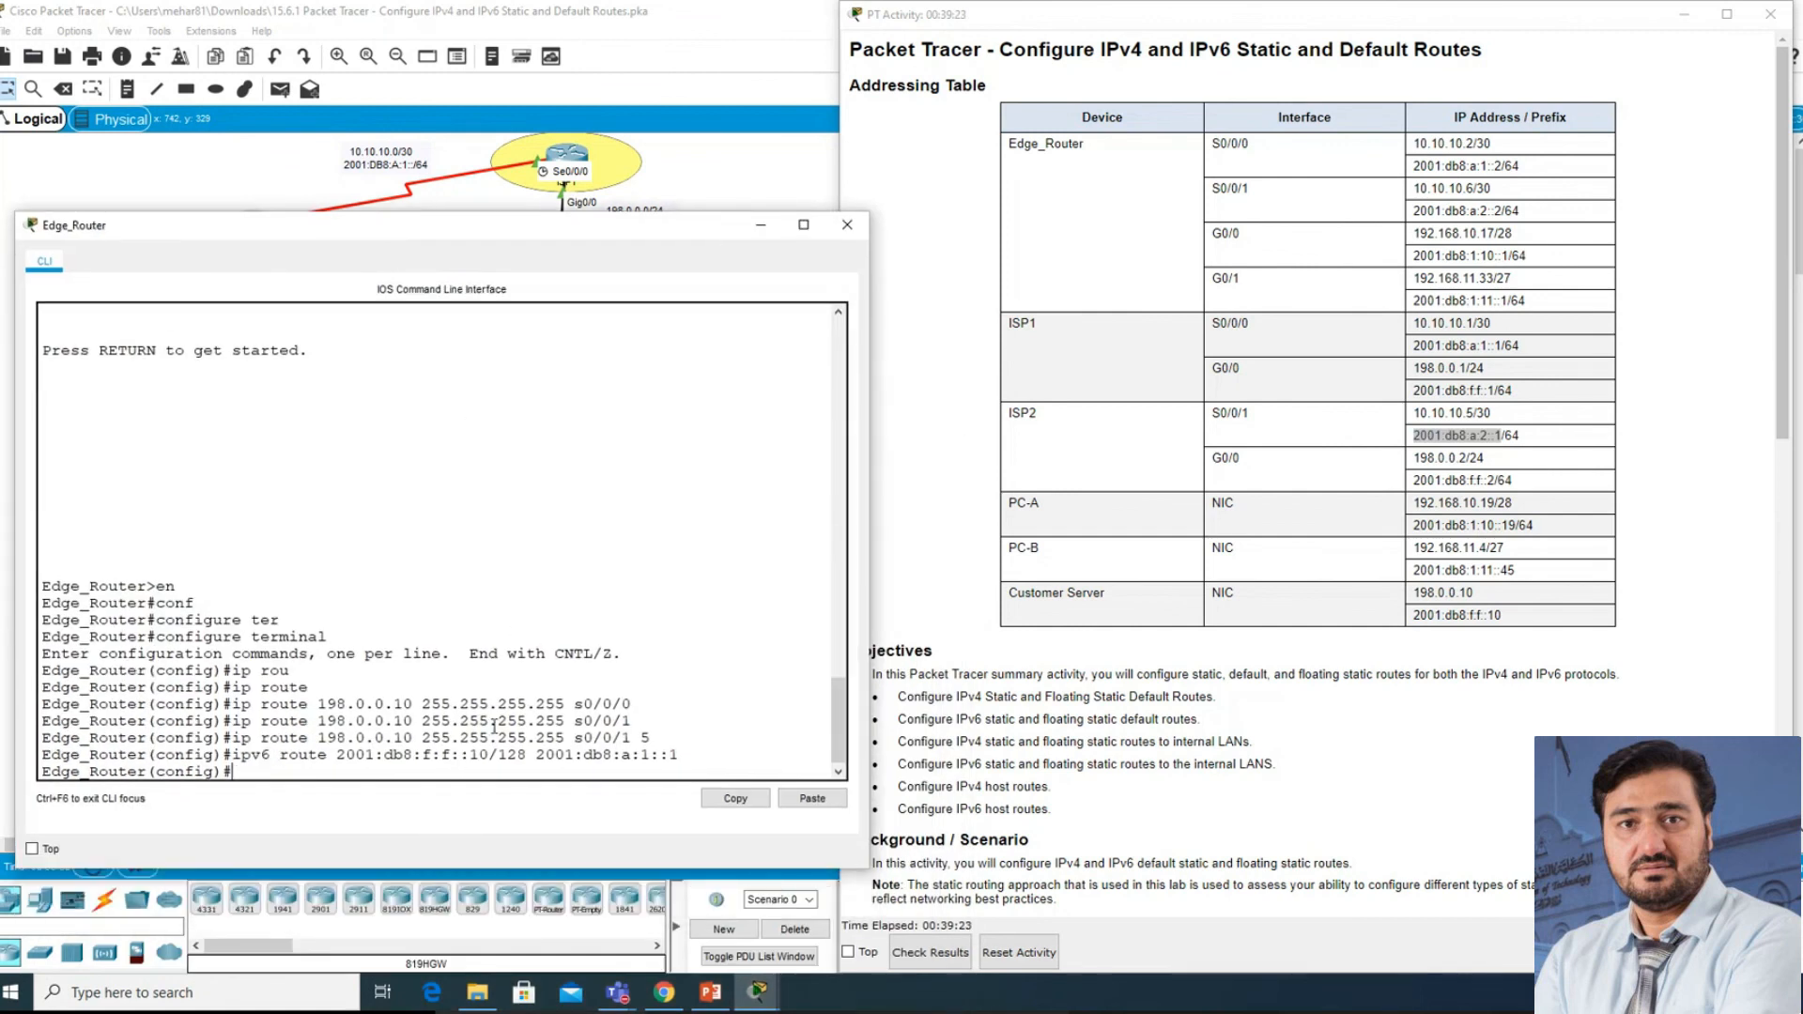
- Recall the previous ipv6 route command on Edge_Router and remove its next-hop address, keeping the destination 2001:db8:f:f::10/128
key("Up")
key("BackSpace")
key("BackSpace")
key("BackSpace")
key("BackSpace")
key("BackSpace")
key("BackSpace")
key("BackSpace")
key("BackSpace")
key("BackSpace")
key("BackSpace")
key("BackSpace")
key("BackSpace")
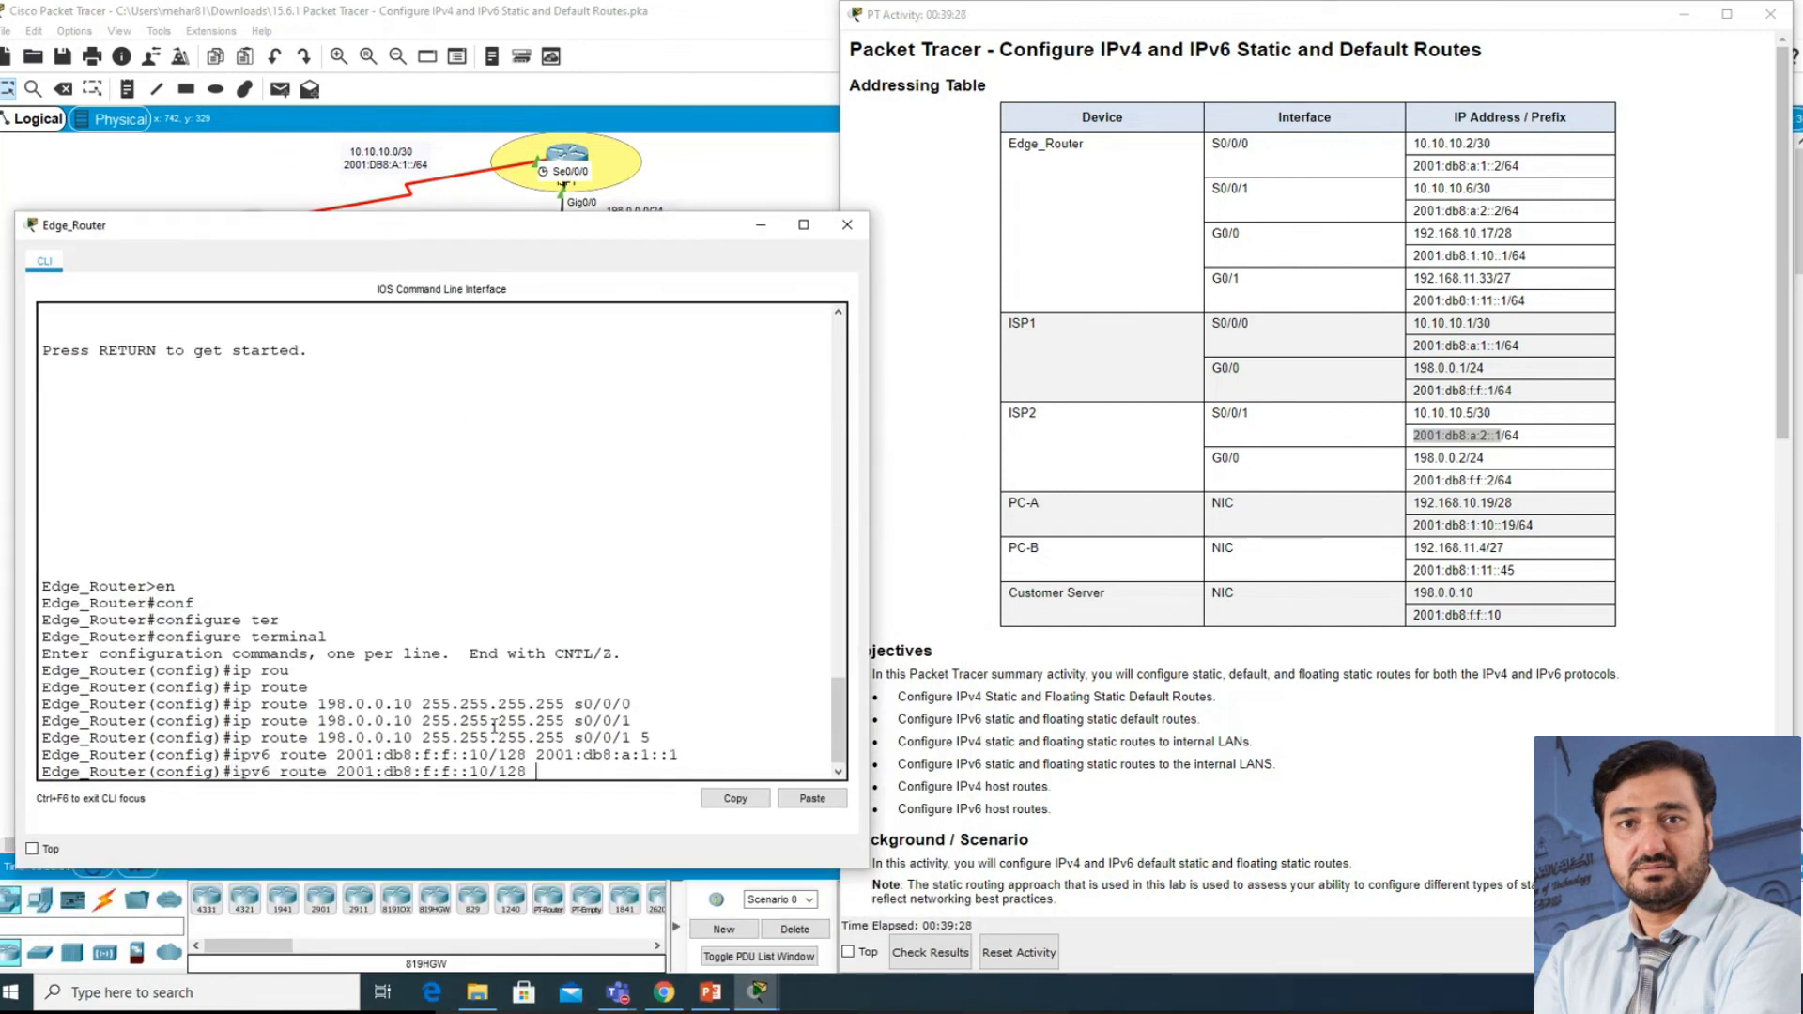
- Complete the IPv6 floating host route with next hop 2001:db8:a:2::1 and an administrative distance of 5
left_click(825, 800)
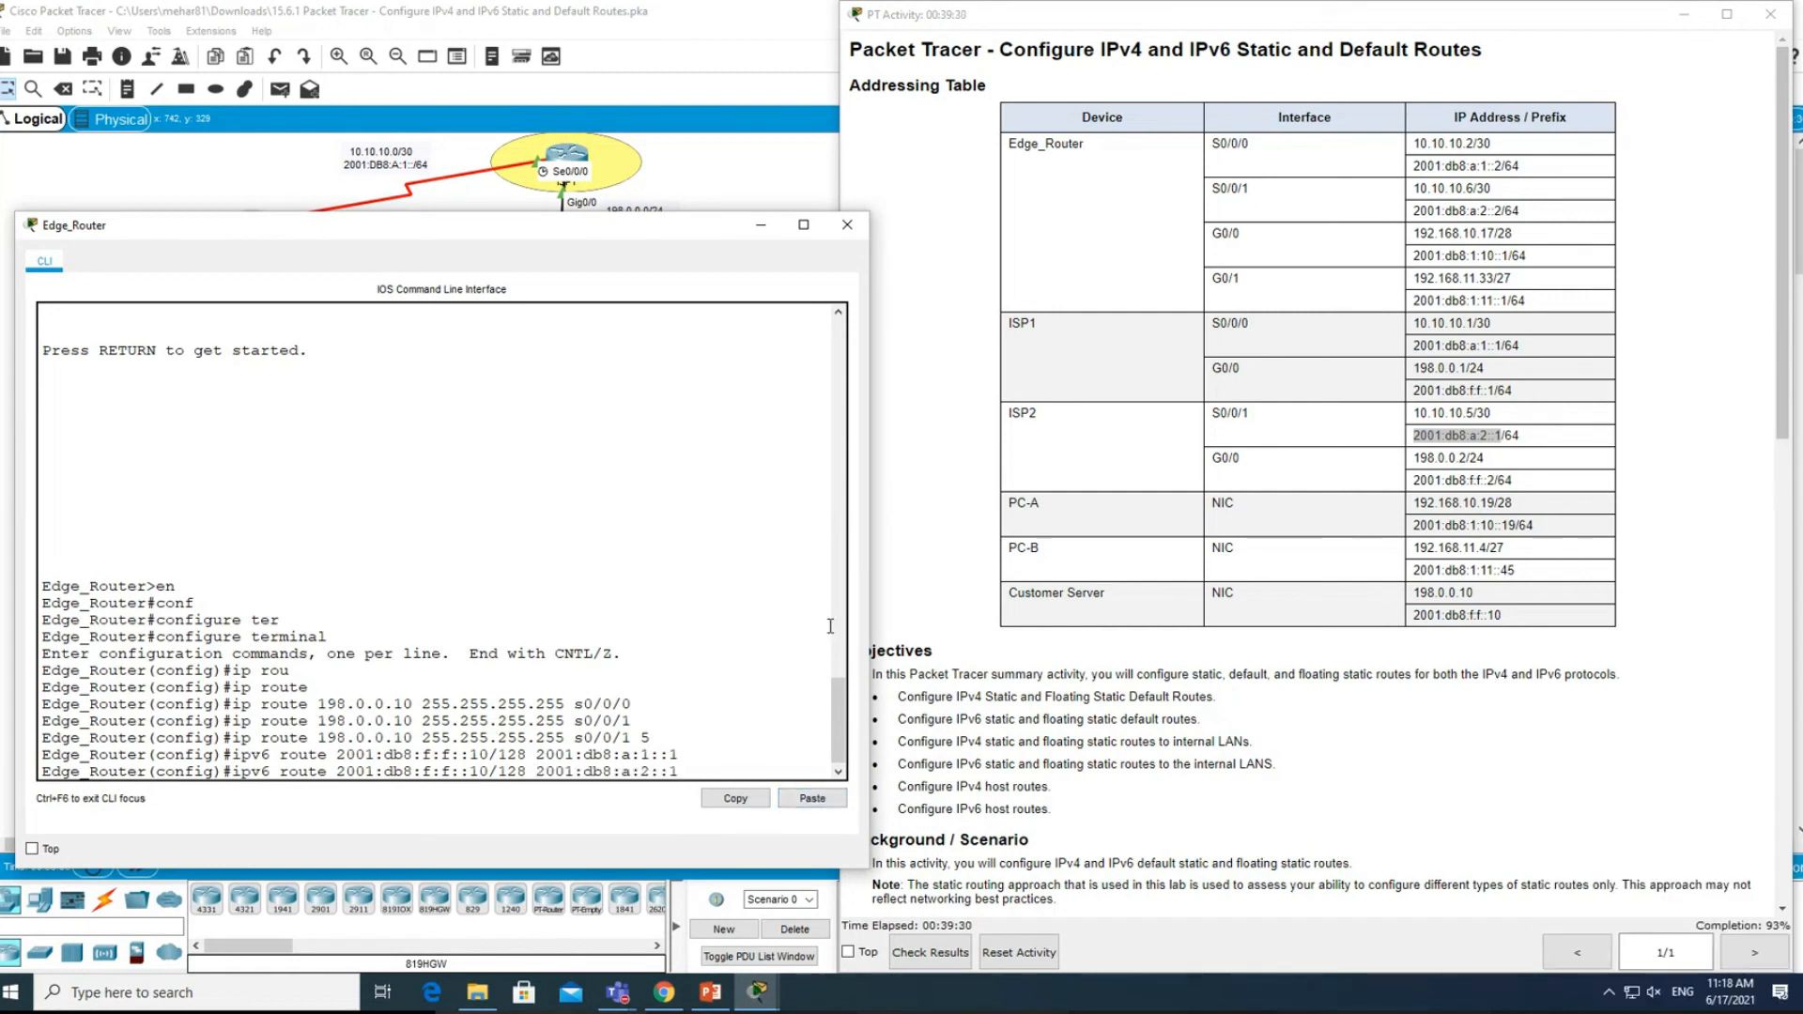
type("5")
left_click_drag(291, 225, 341, 409)
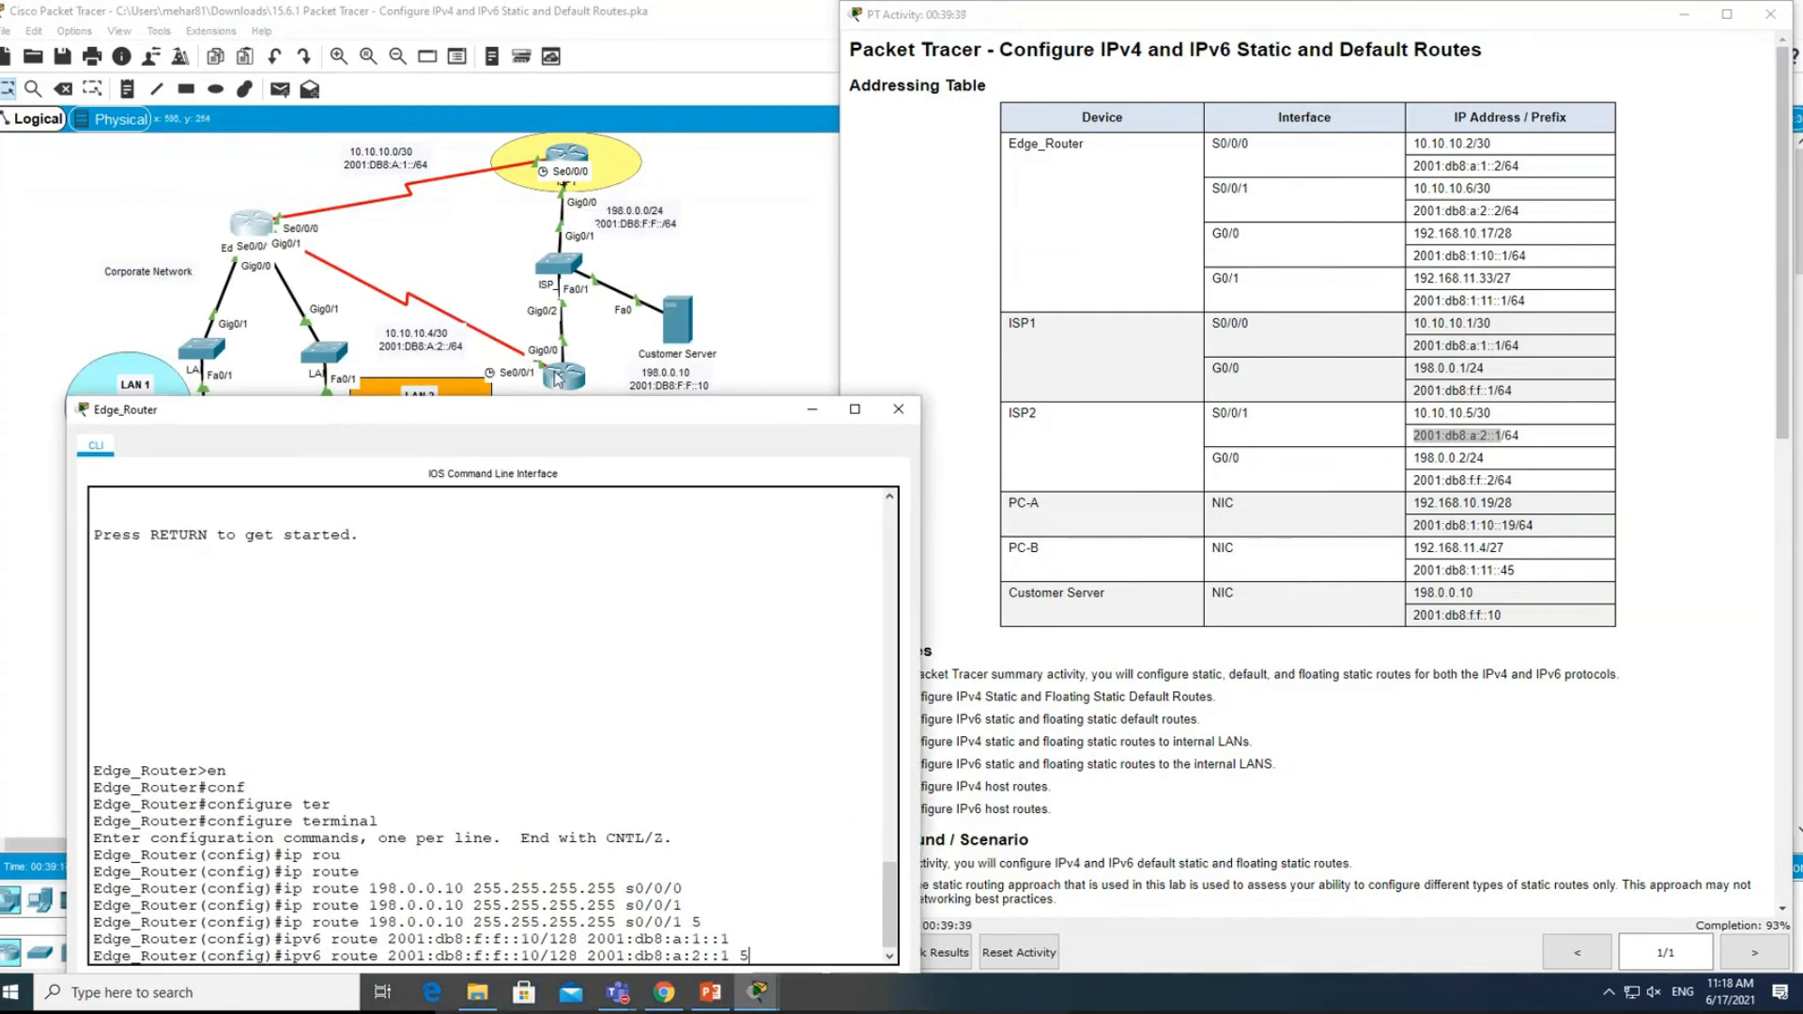
left_click_drag(573, 420, 585, 211)
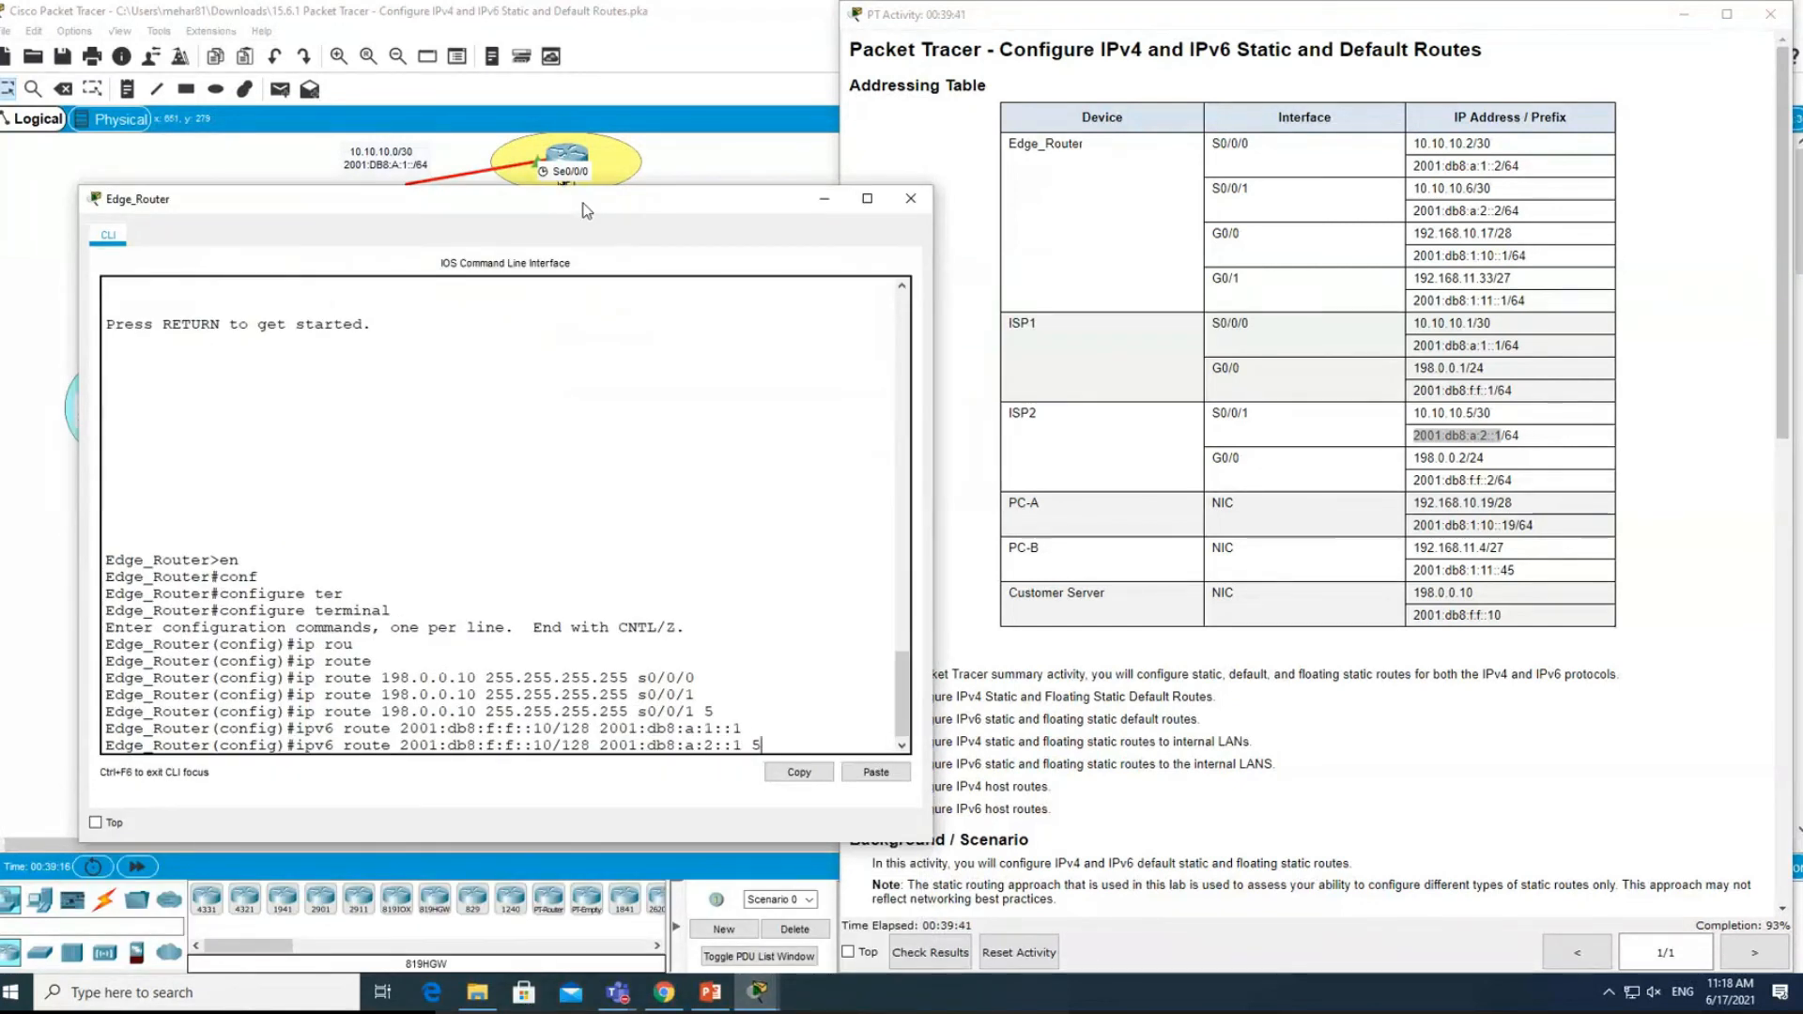
key("Return")
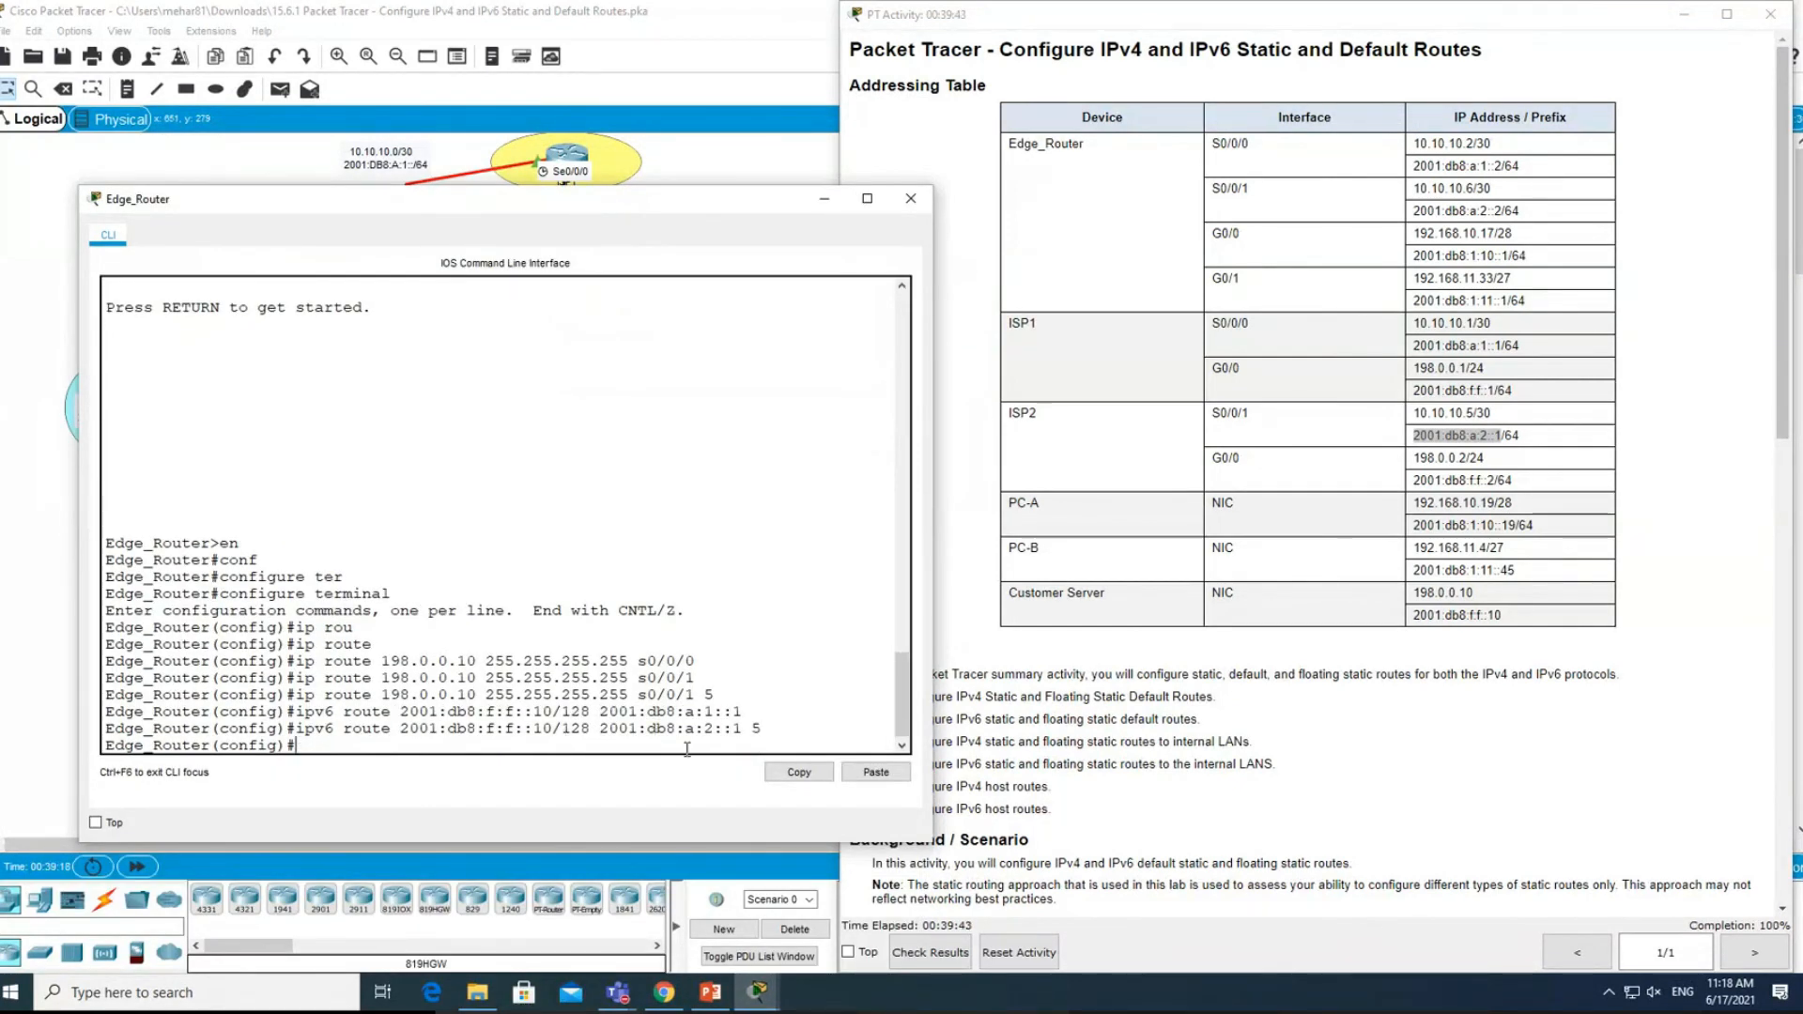
- Review the lab instructions down to the Part 5 host route tasks
scroll(1230, 718, "down", 3)
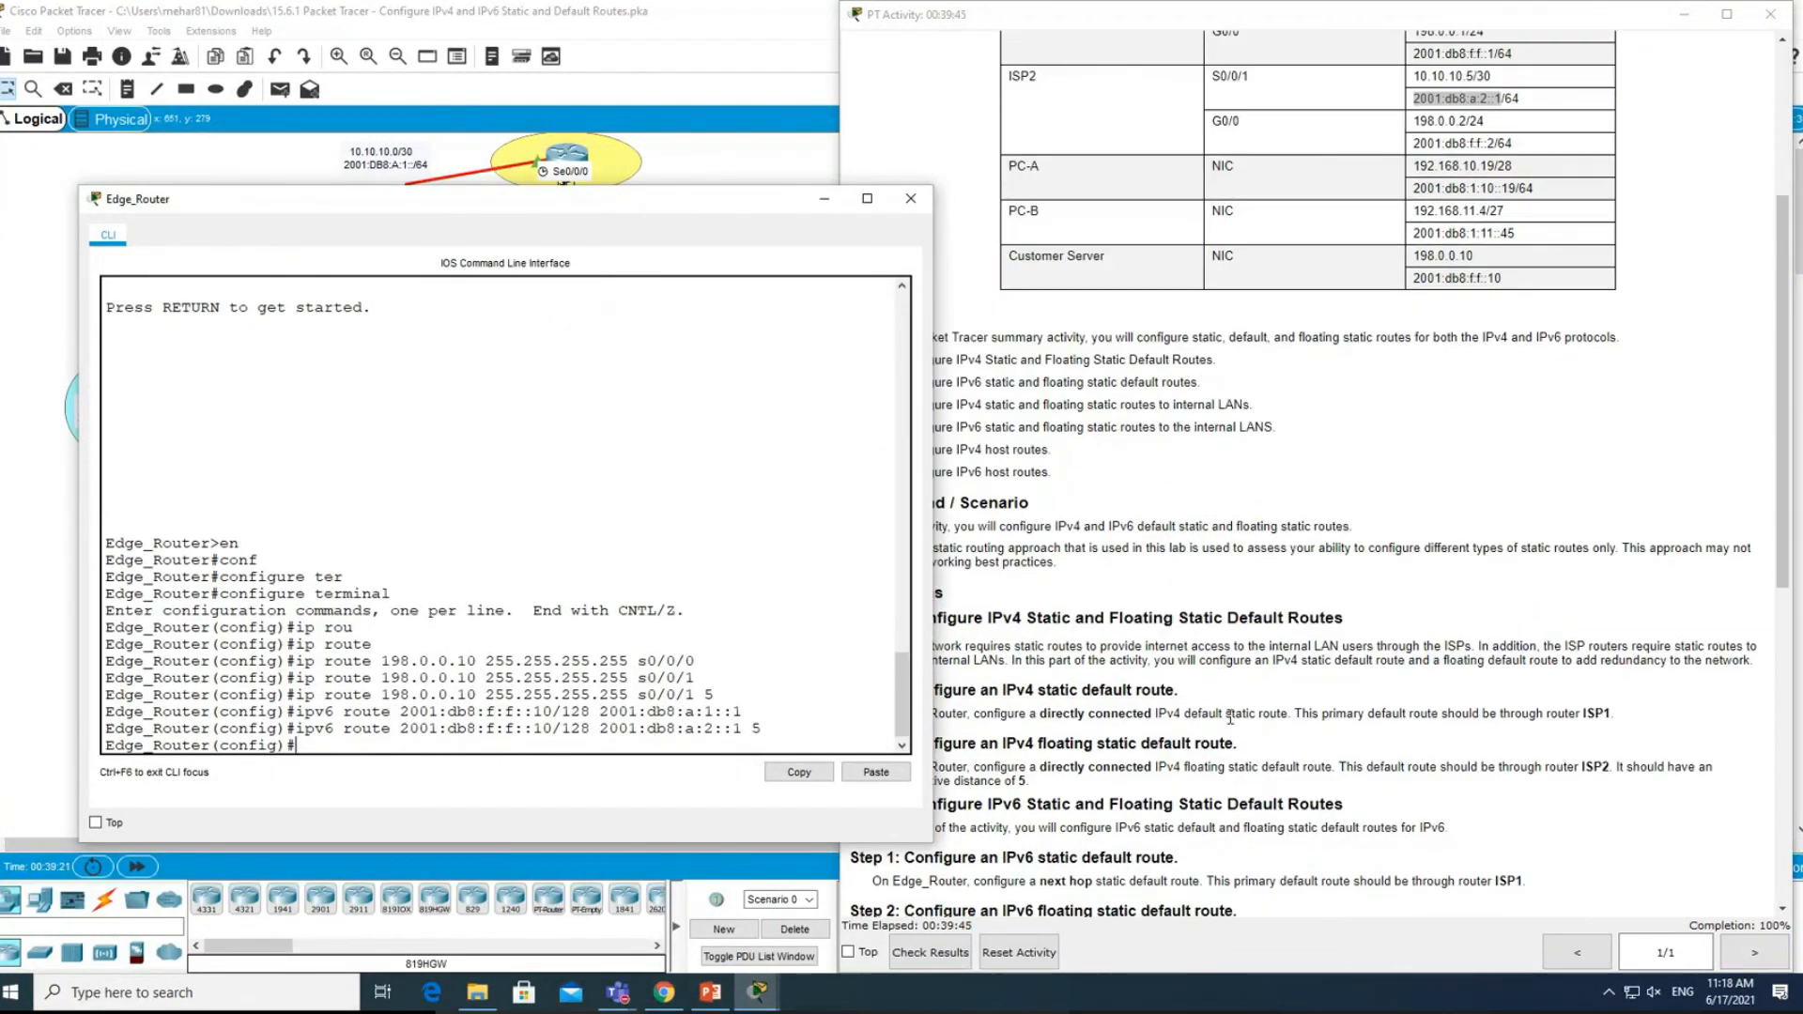
scroll(1230, 719, "down", 6)
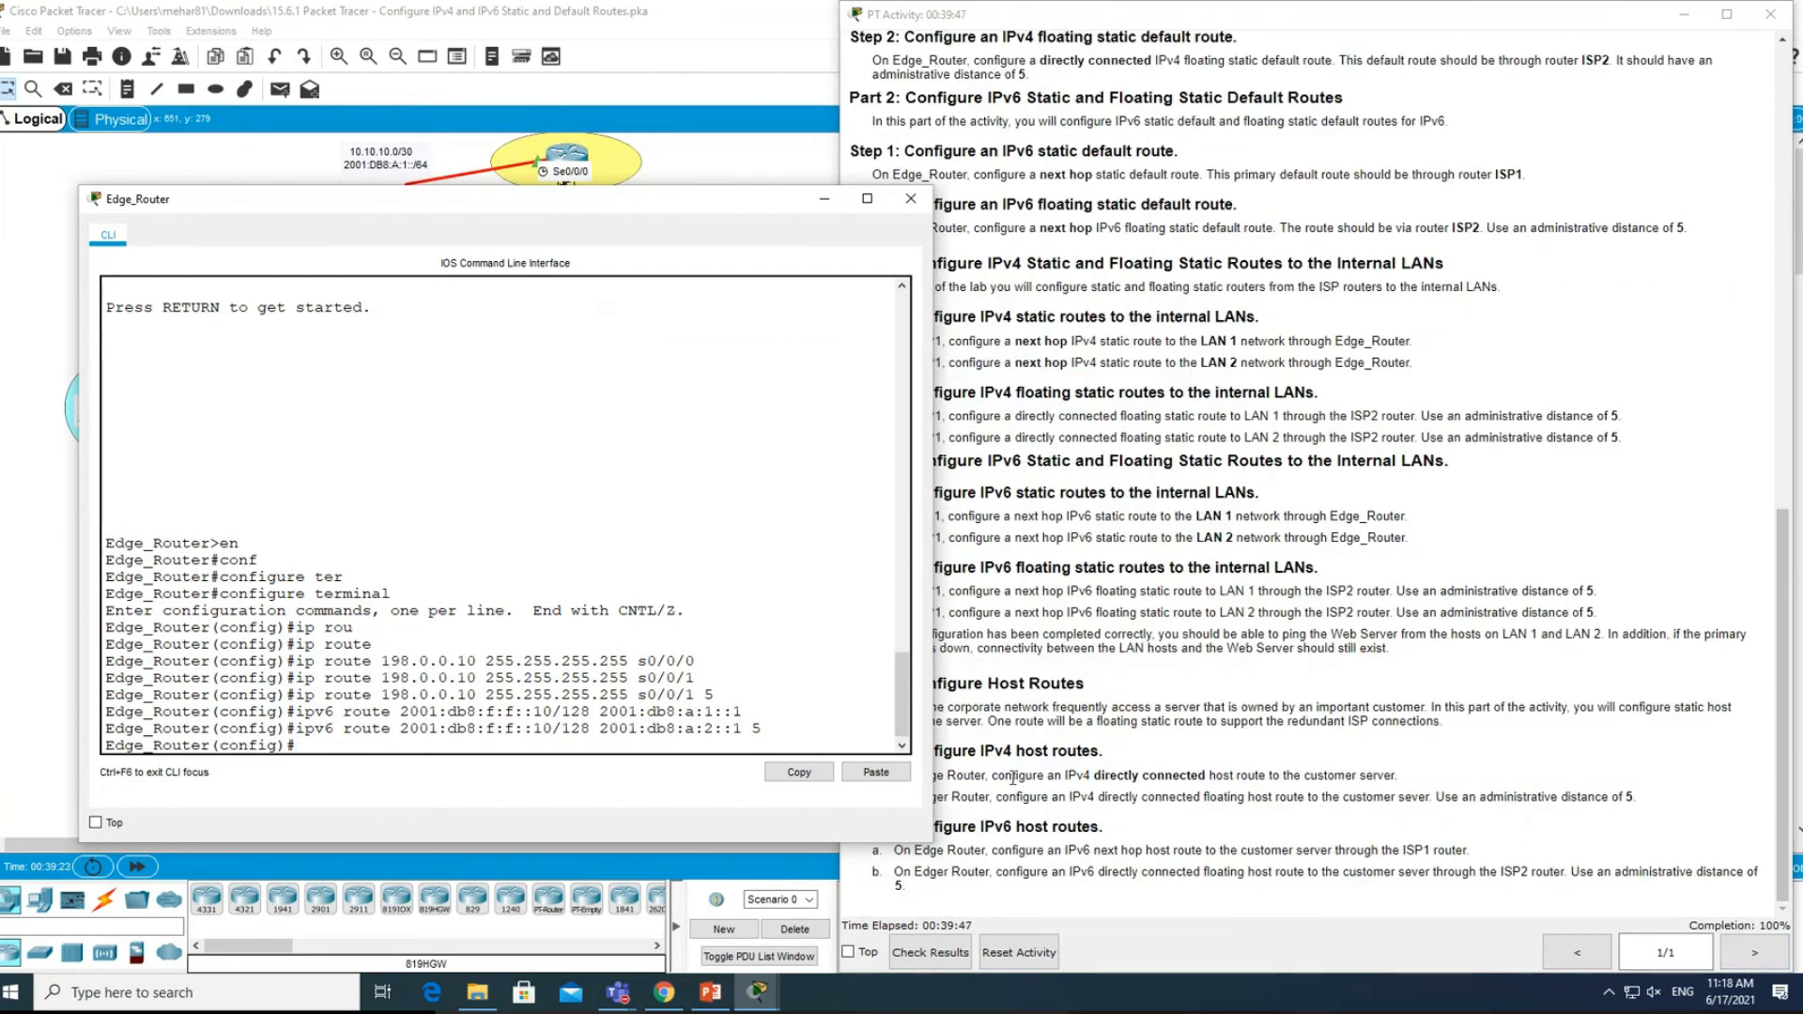
left_click(1019, 832)
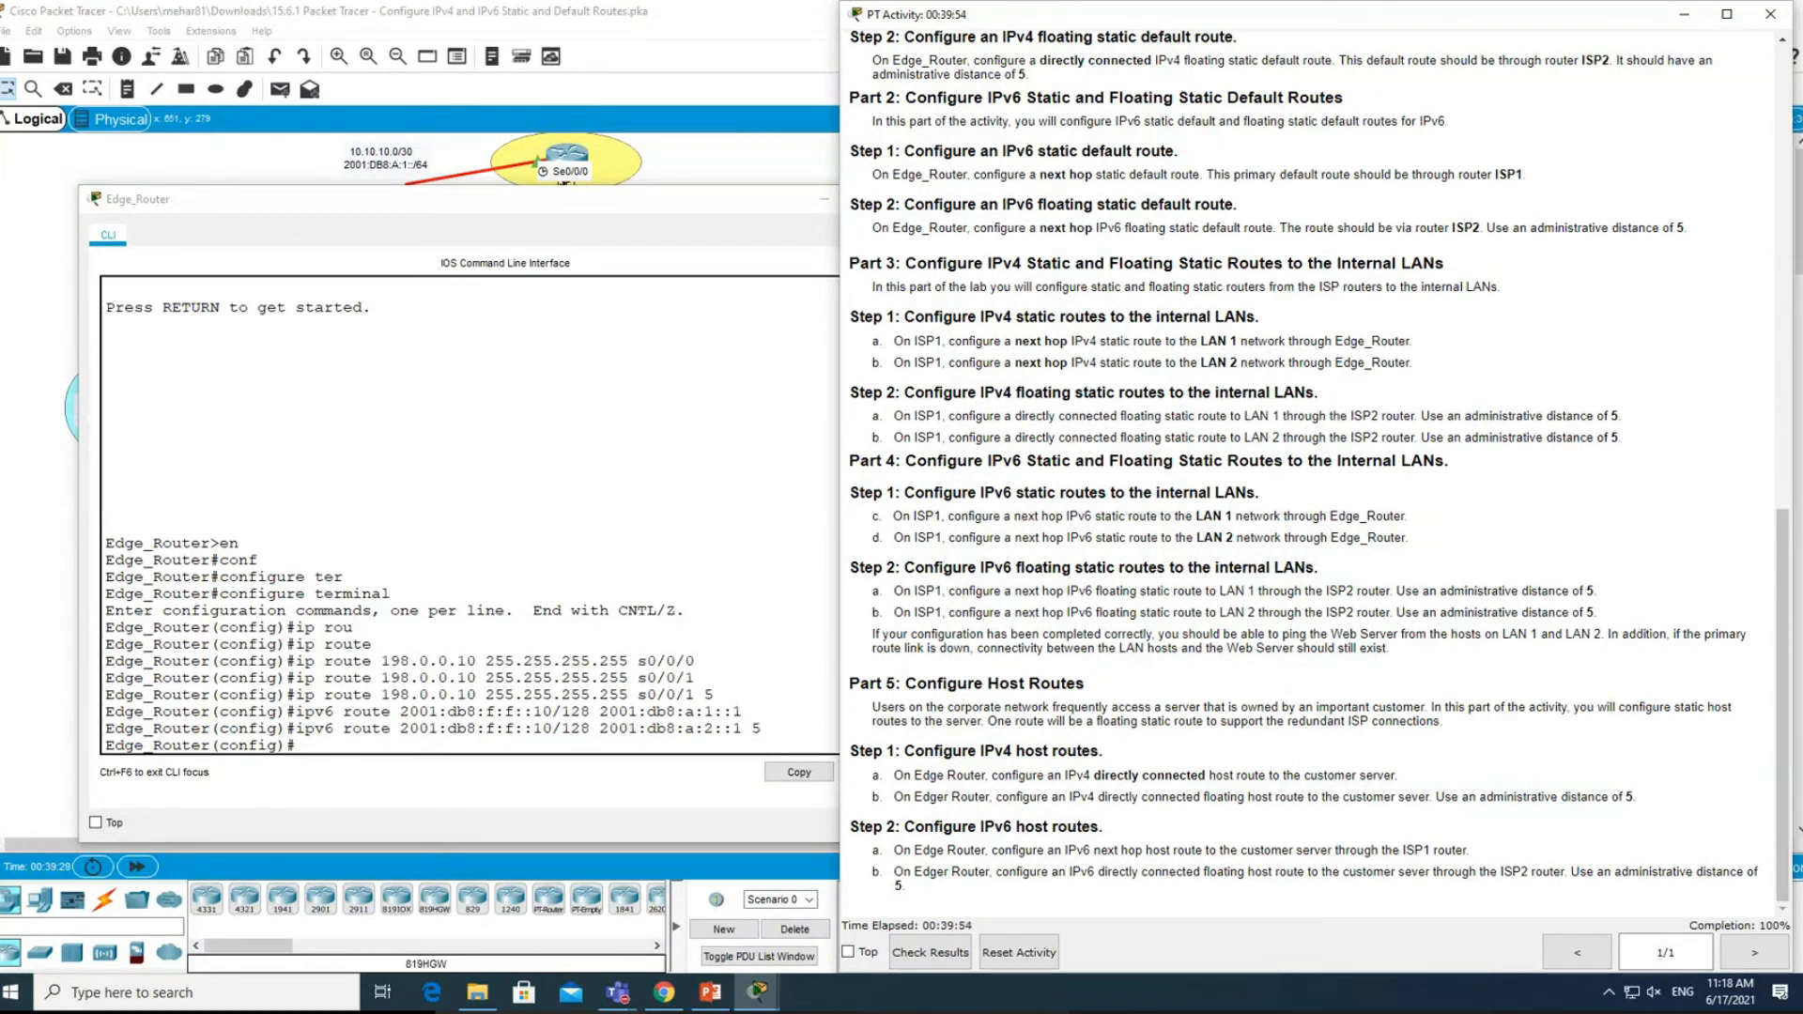
mouse_move(617, 993)
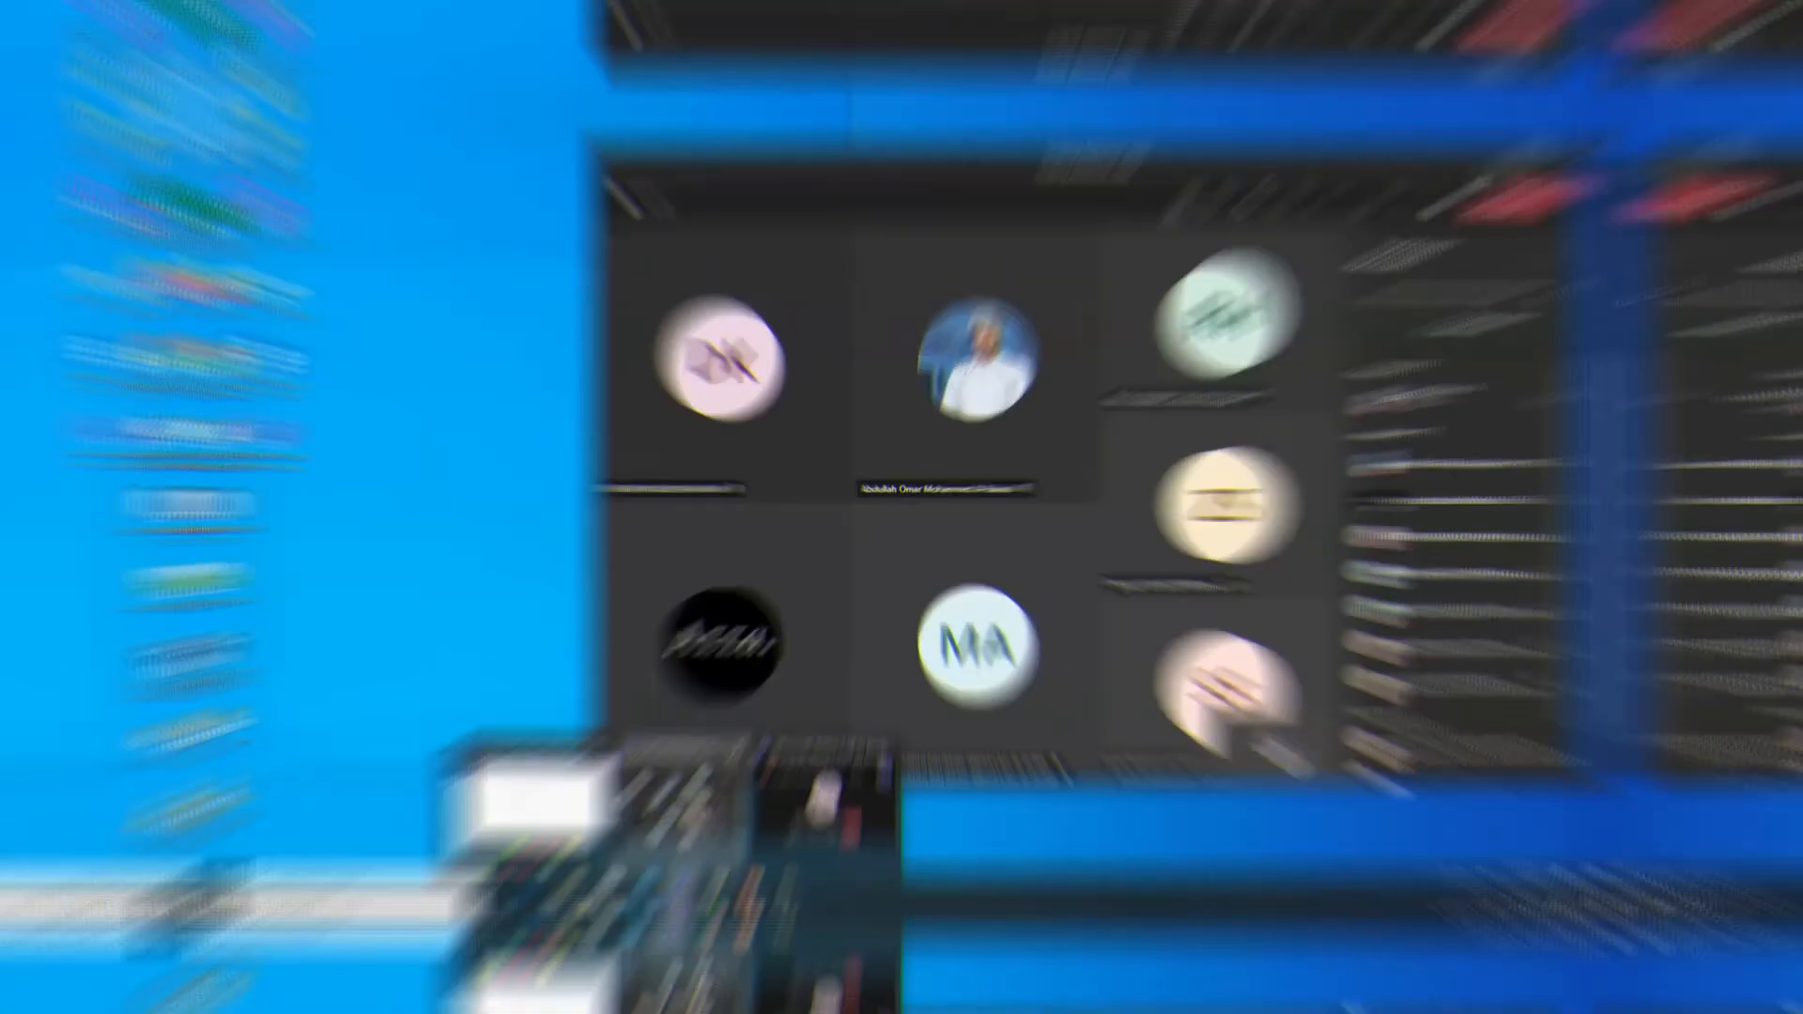